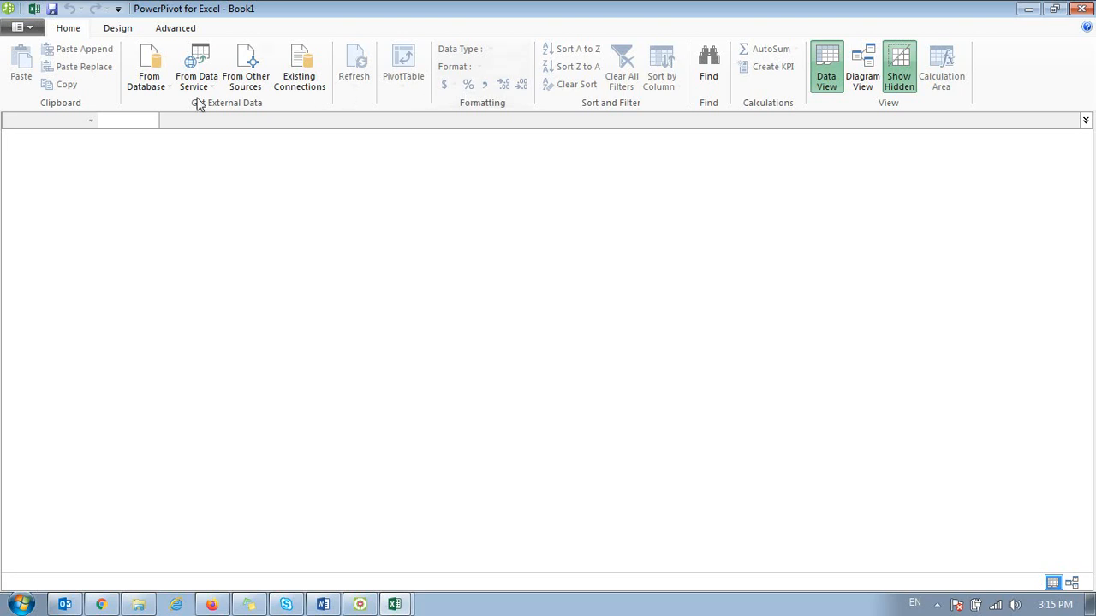
Step: Review the PowerPivot window's design, calculation mode and advanced commands, and close the window
{"action": "left_click", "coordinate": [107, 32]}
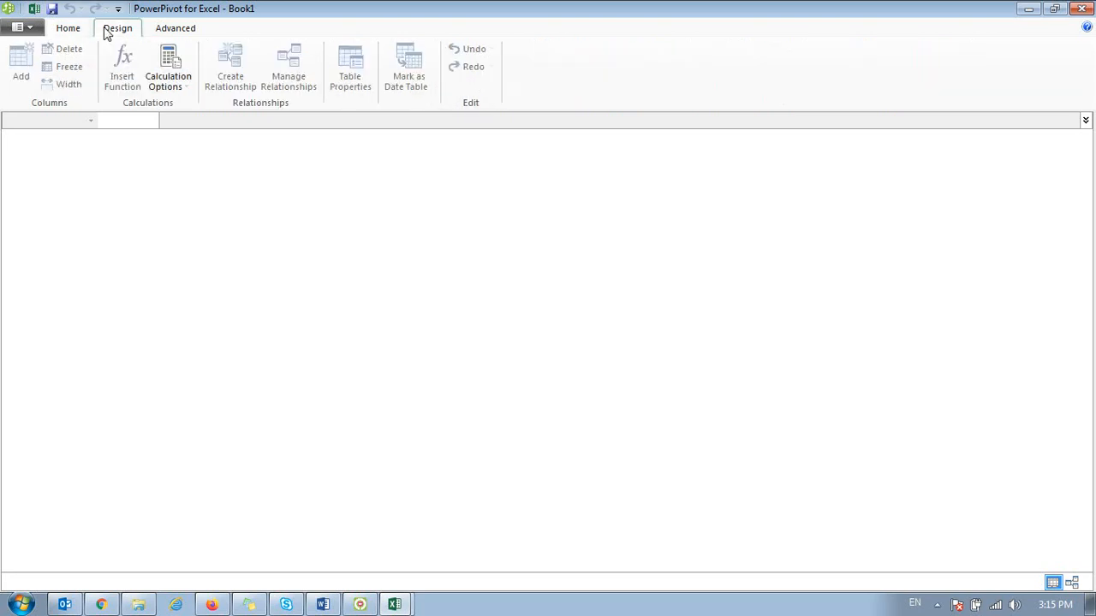
{"action": "left_click", "coordinate": [183, 78]}
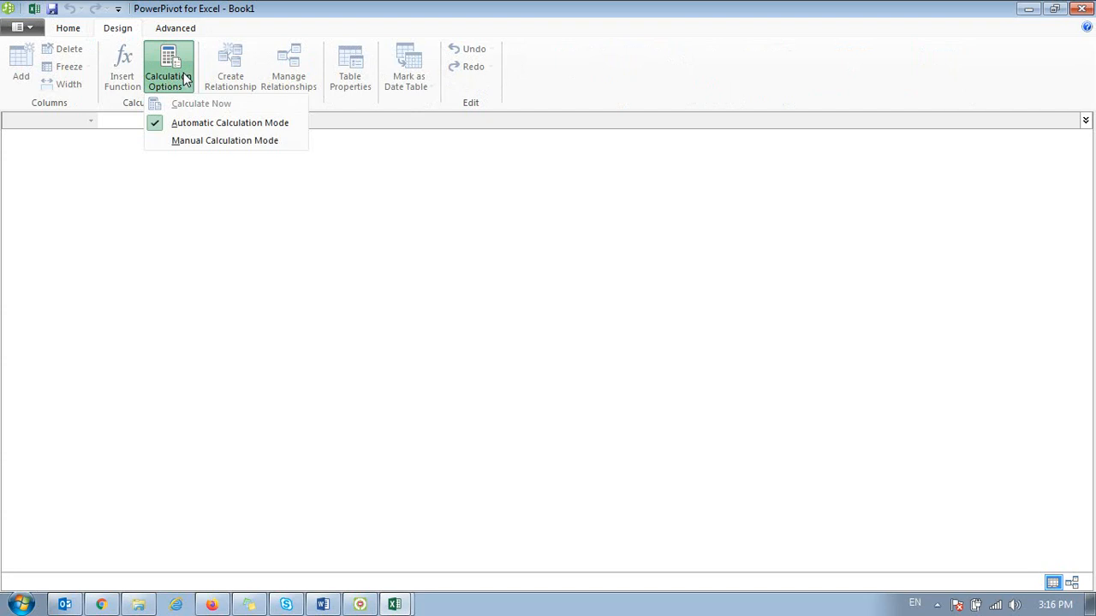
{"action": "left_click", "coordinate": [247, 12]}
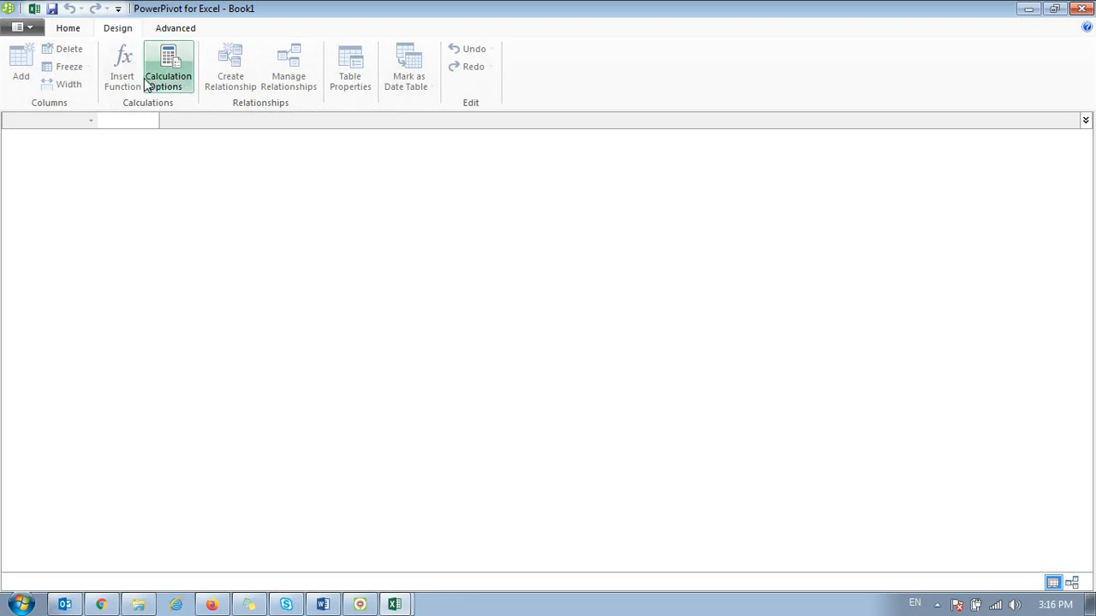
{"action": "left_click", "coordinate": [158, 35]}
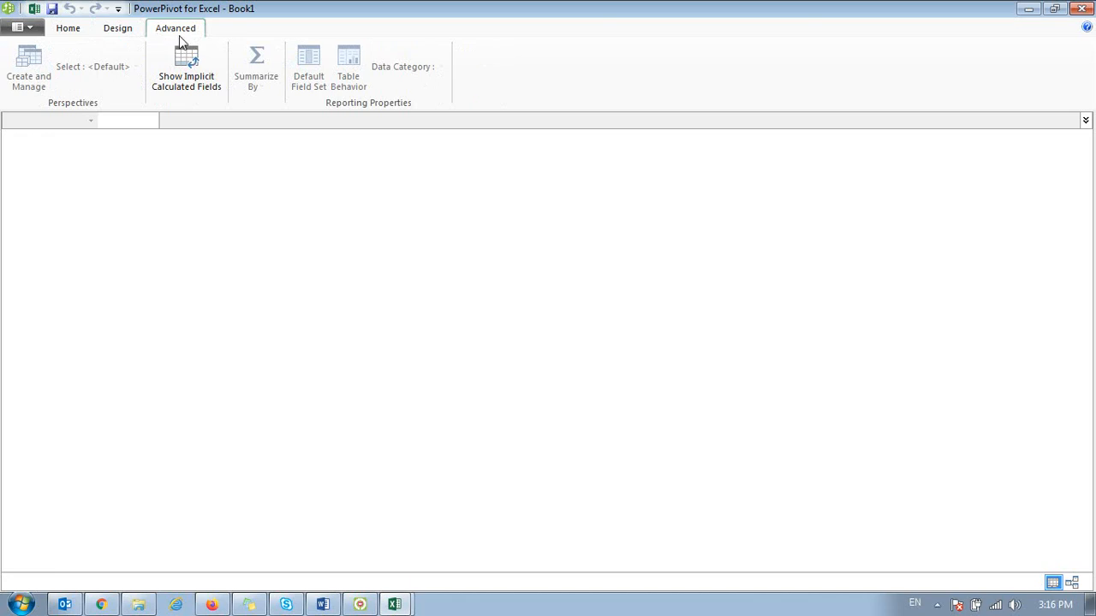
{"action": "left_click", "coordinate": [79, 31]}
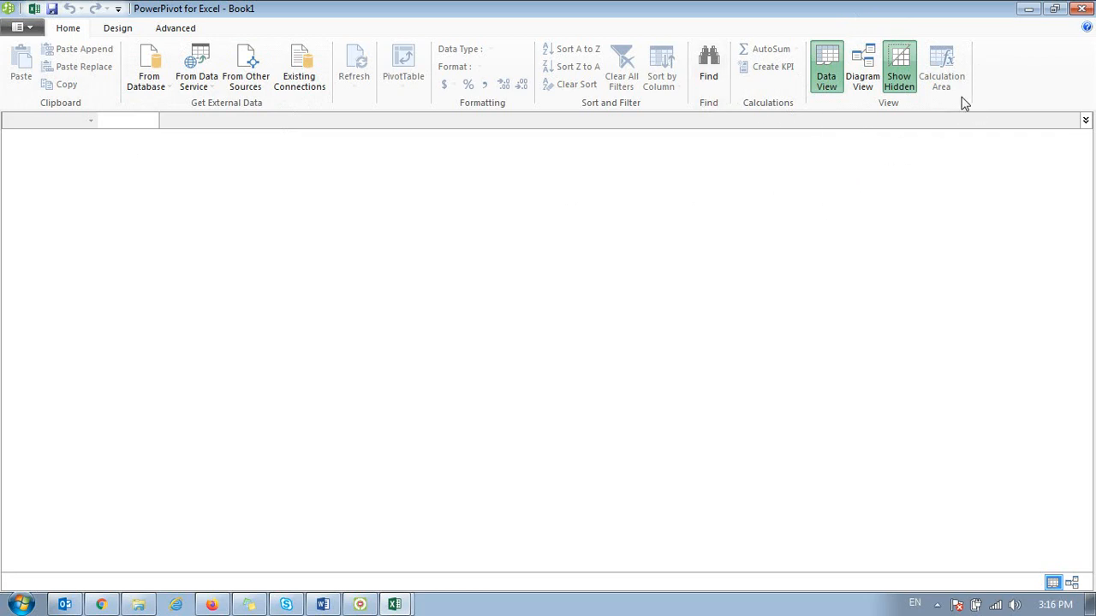
{"action": "left_click", "coordinate": [1081, 8]}
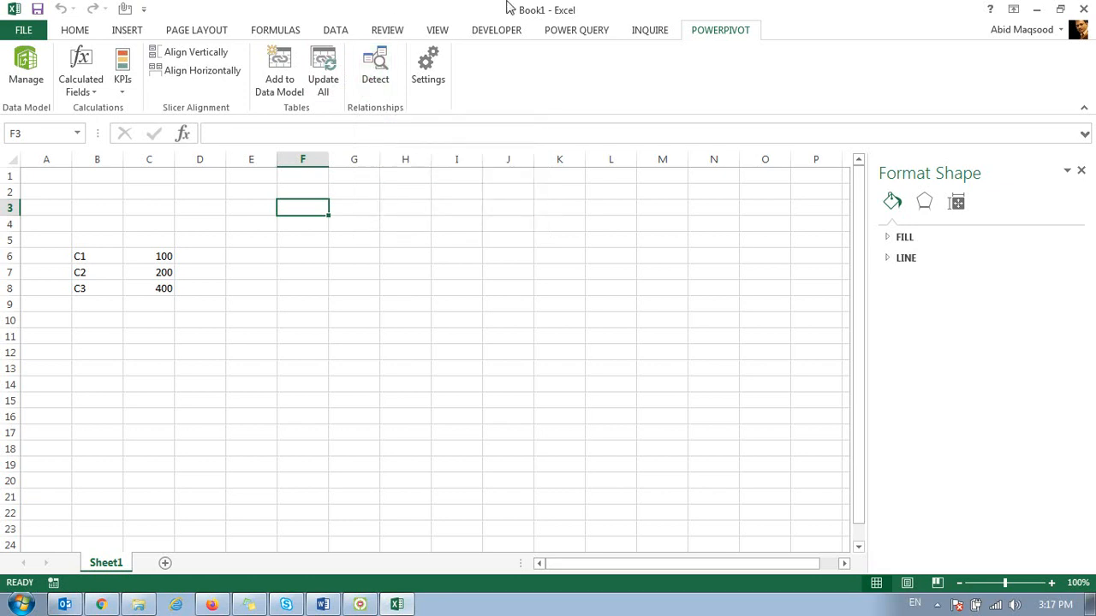
Step: Review the PowerPivot Options & Diagnostics settings and leave them without making changes
{"action": "left_click", "coordinate": [428, 85]}
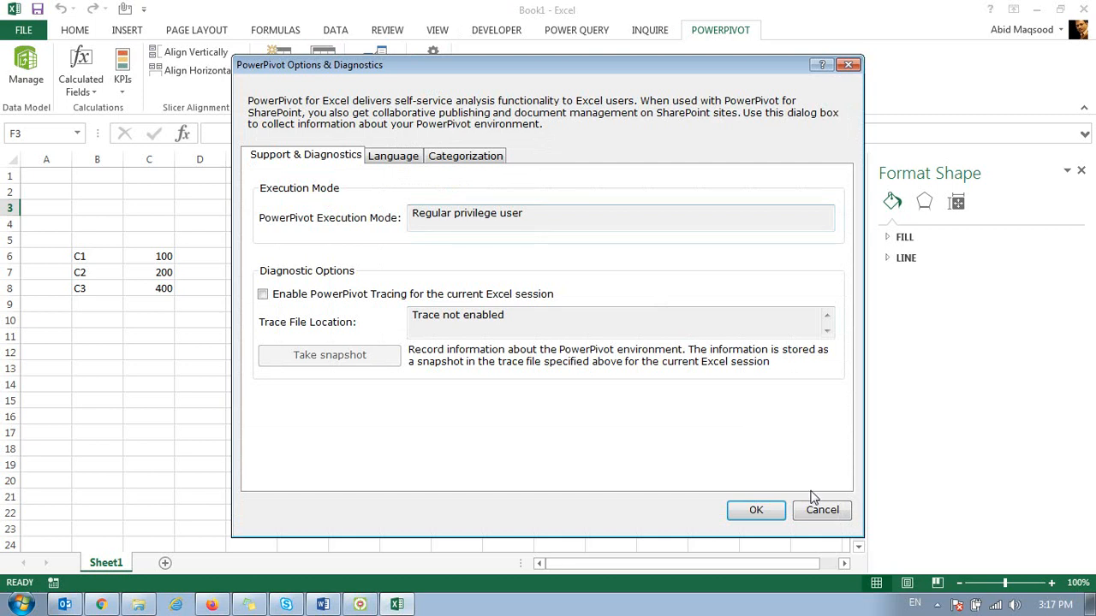
{"action": "left_click", "coordinate": [820, 509]}
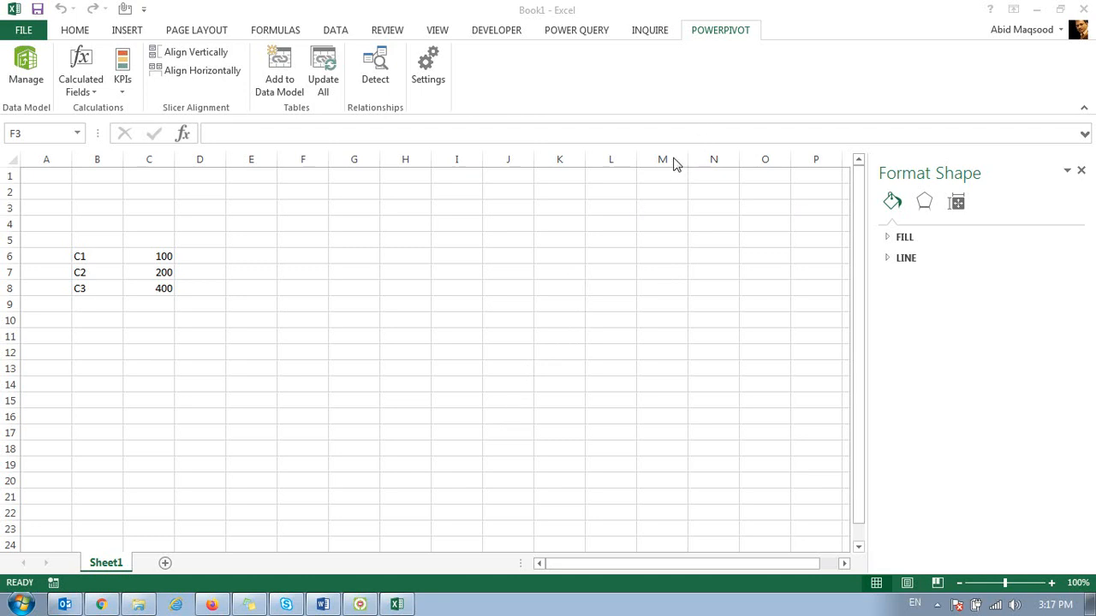
{"action": "left_click", "coordinate": [555, 161]}
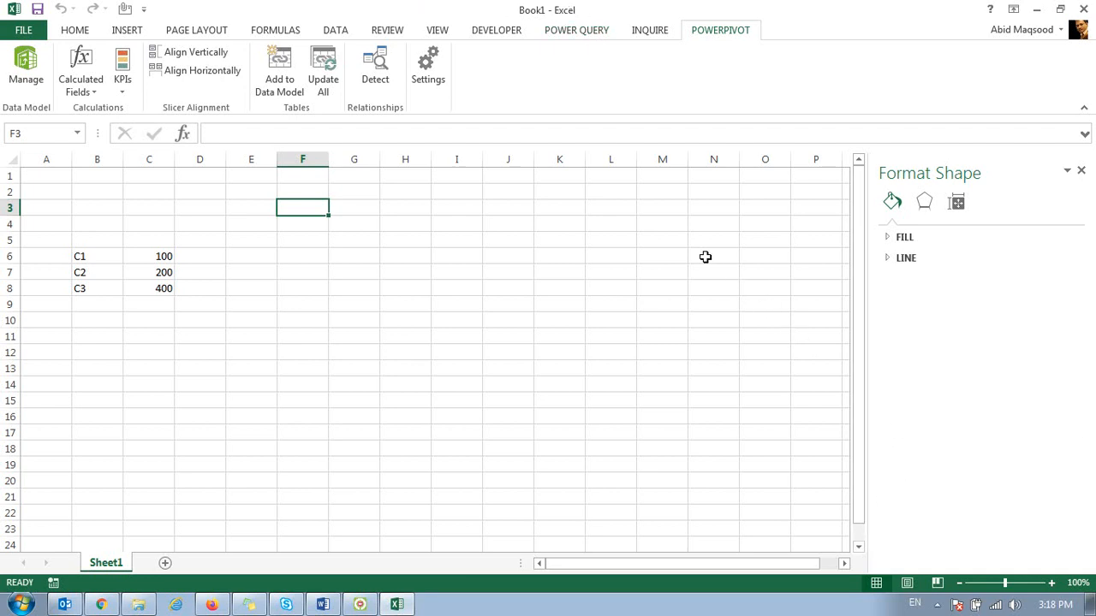
{"action": "left_click", "coordinate": [668, 242]}
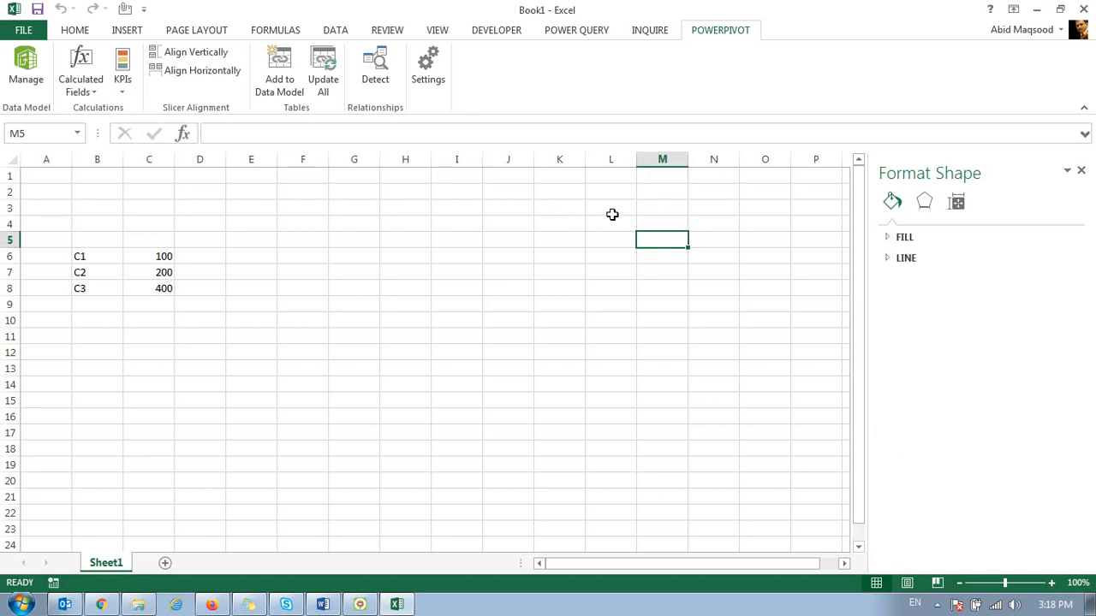
Step: Review Power Query's external data sources, recent sources and the global data source settings
{"action": "left_click", "coordinate": [587, 31]}
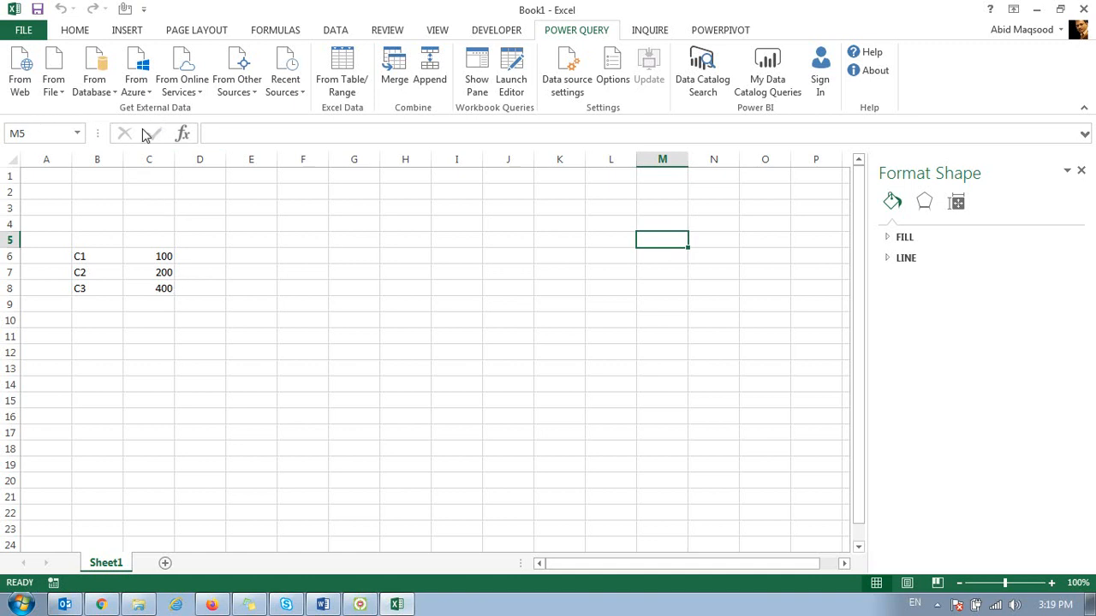
{"action": "left_click", "coordinate": [54, 86]}
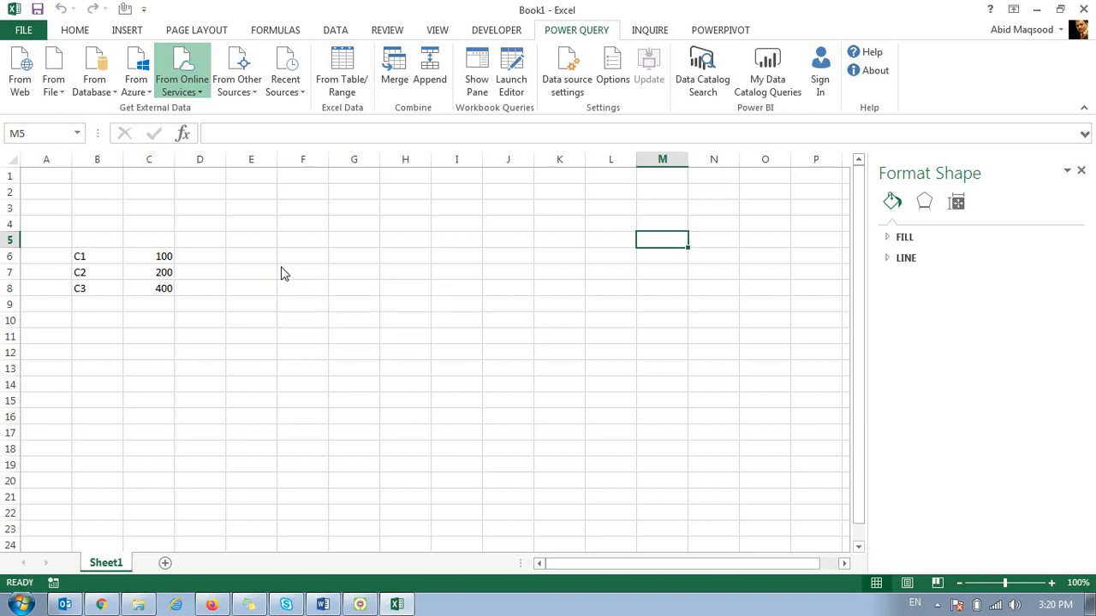
{"action": "left_click", "coordinate": [262, 94]}
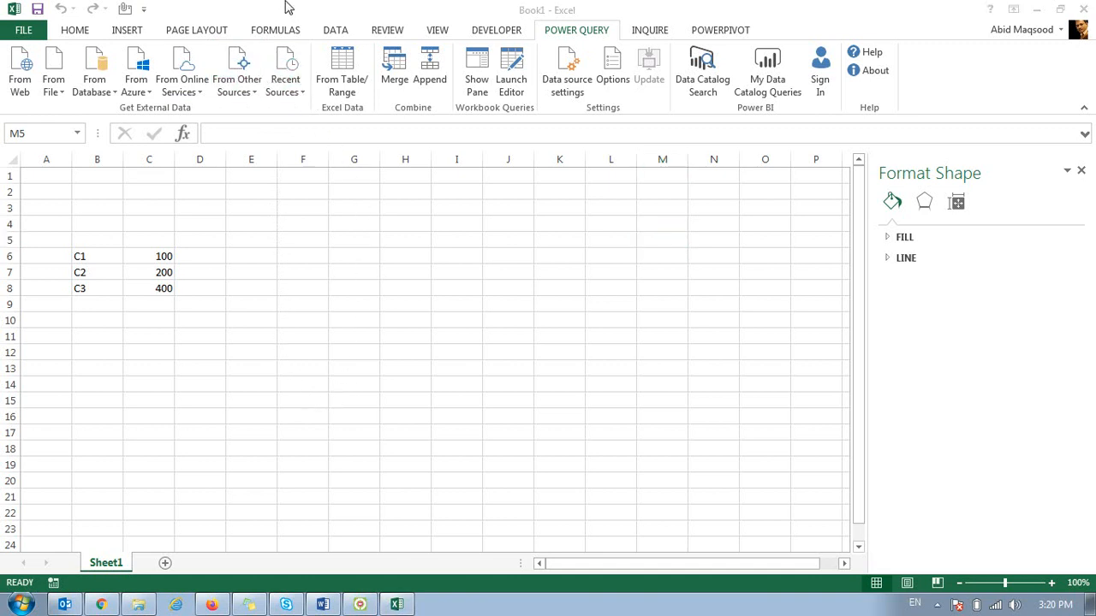
{"action": "left_click", "coordinate": [302, 90]}
{"action": "left_click", "coordinate": [297, 96]}
{"action": "left_click", "coordinate": [565, 90]}
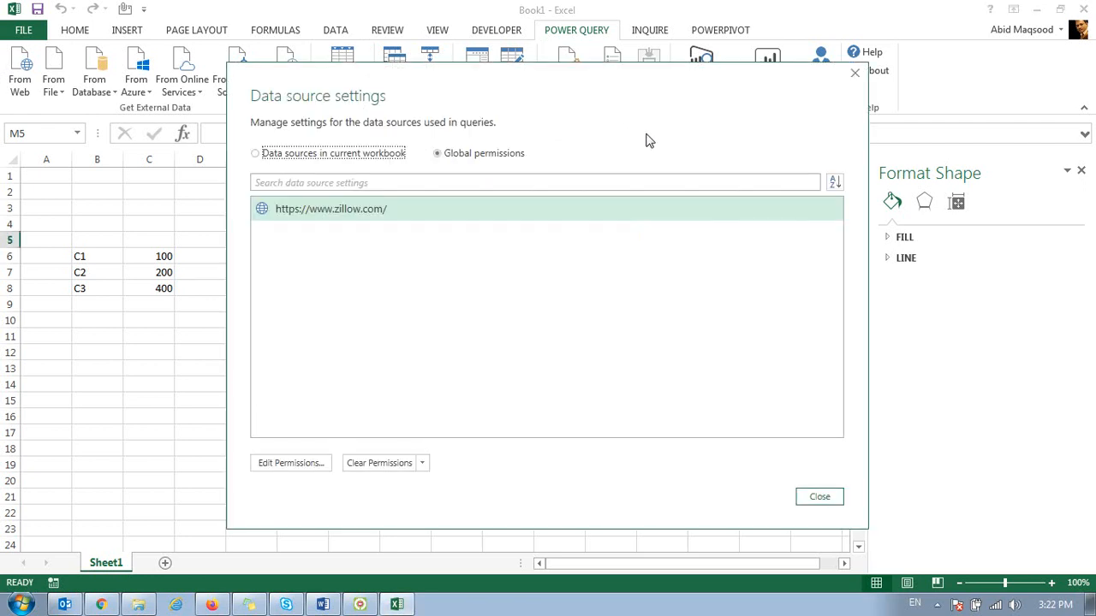
{"action": "left_click", "coordinate": [854, 75]}
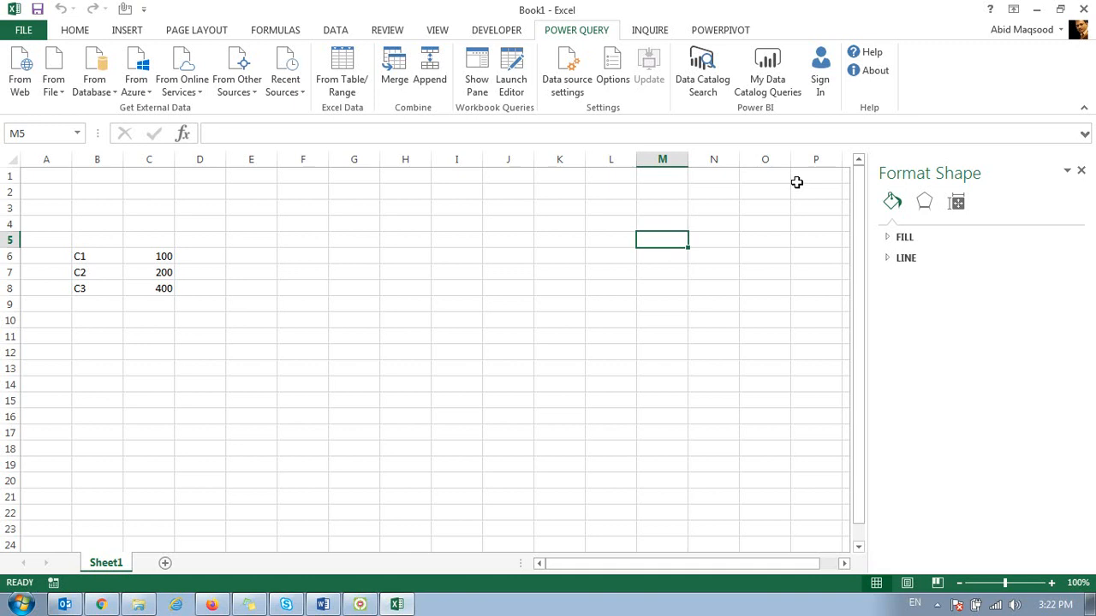
Step: Enable Load to Data Model in the custom default load settings of Power Query and check the saved options
{"action": "left_click", "coordinate": [607, 83]}
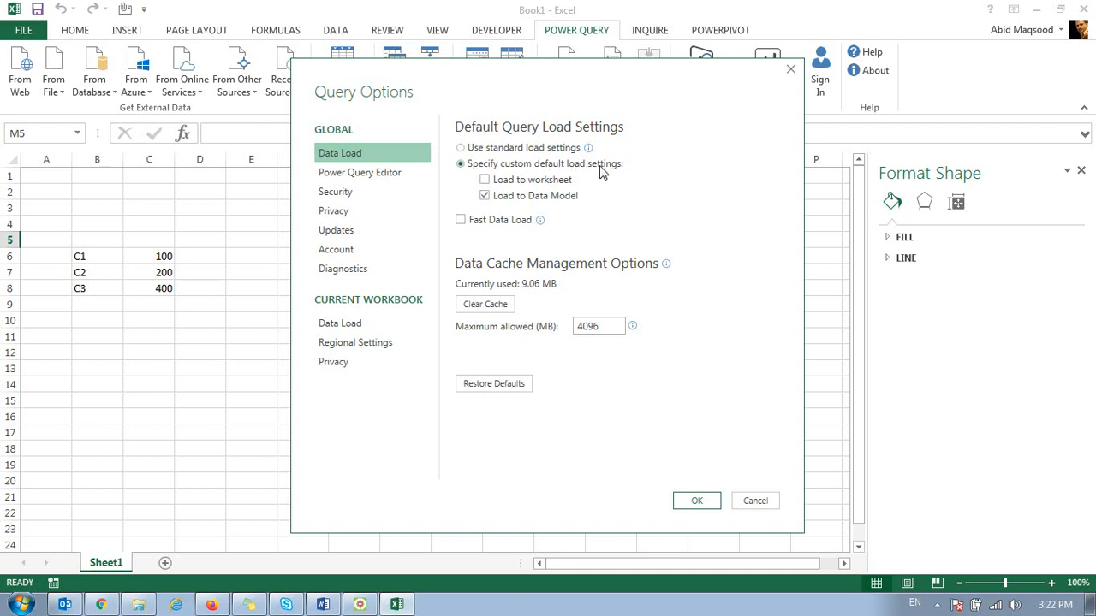
{"action": "left_click", "coordinate": [485, 196]}
{"action": "left_click", "coordinate": [697, 501]}
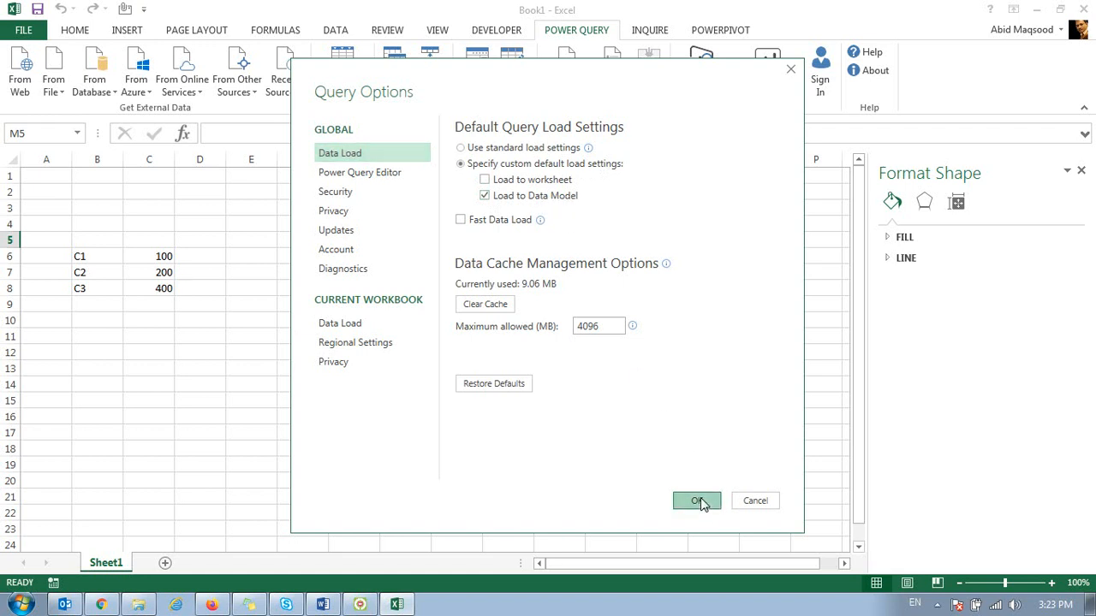
{"action": "left_click", "coordinate": [377, 318]}
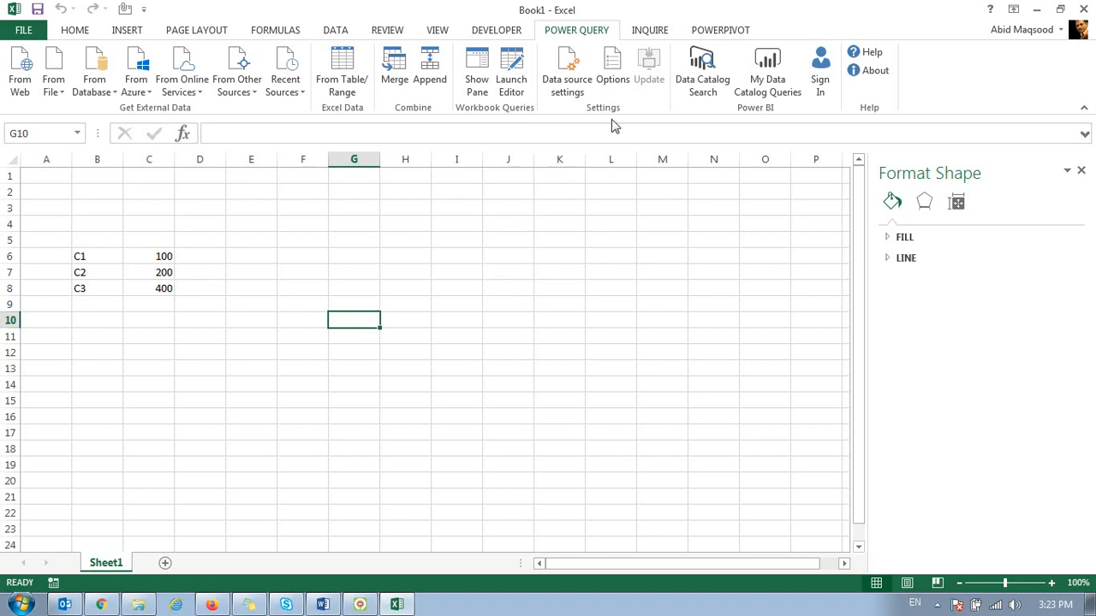
{"action": "left_click", "coordinate": [621, 82]}
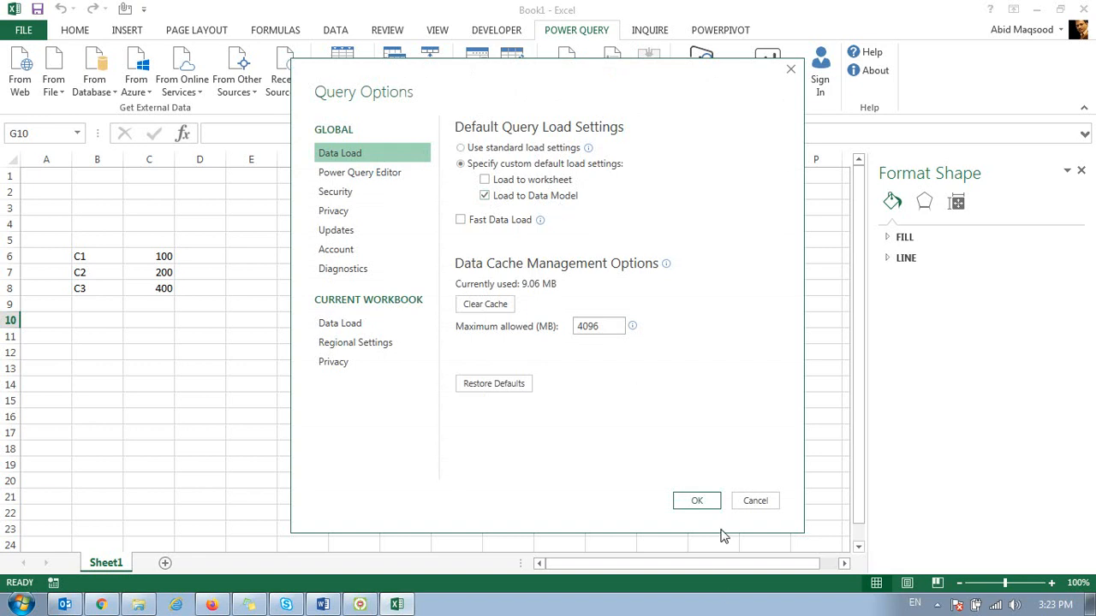
{"action": "left_click", "coordinate": [755, 501]}
Step: Clear the contents of rows 3 to 15 on Sheet1
{"action": "left_click_drag", "start_coordinate": [12, 208], "coordinate": [204, 399]}
{"action": "key", "text": "Delete"}
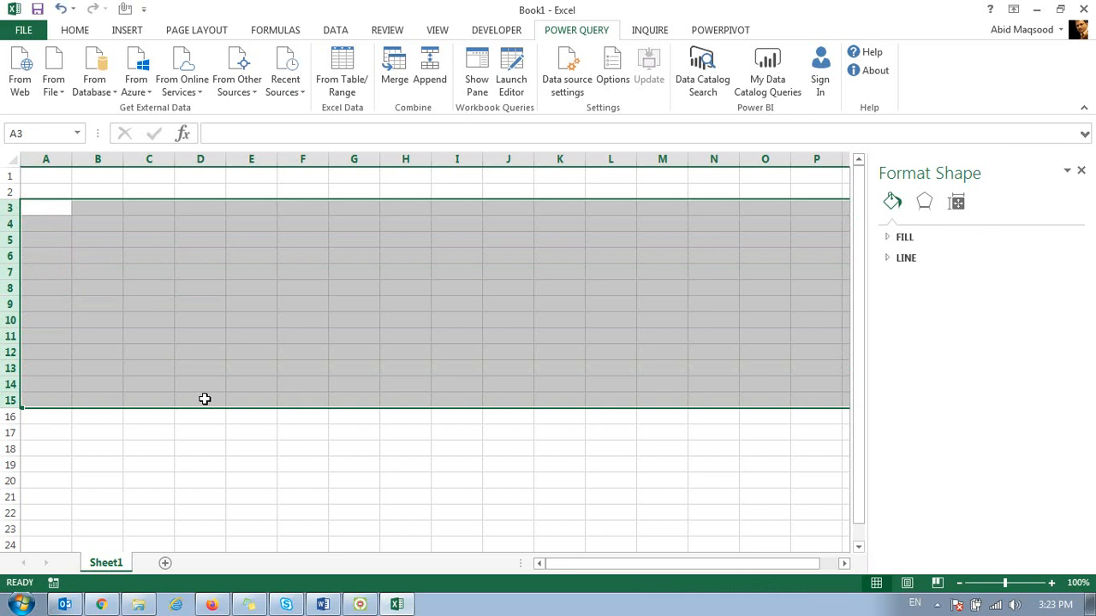
{"action": "key", "text": "Up"}
{"action": "key", "text": "Right"}
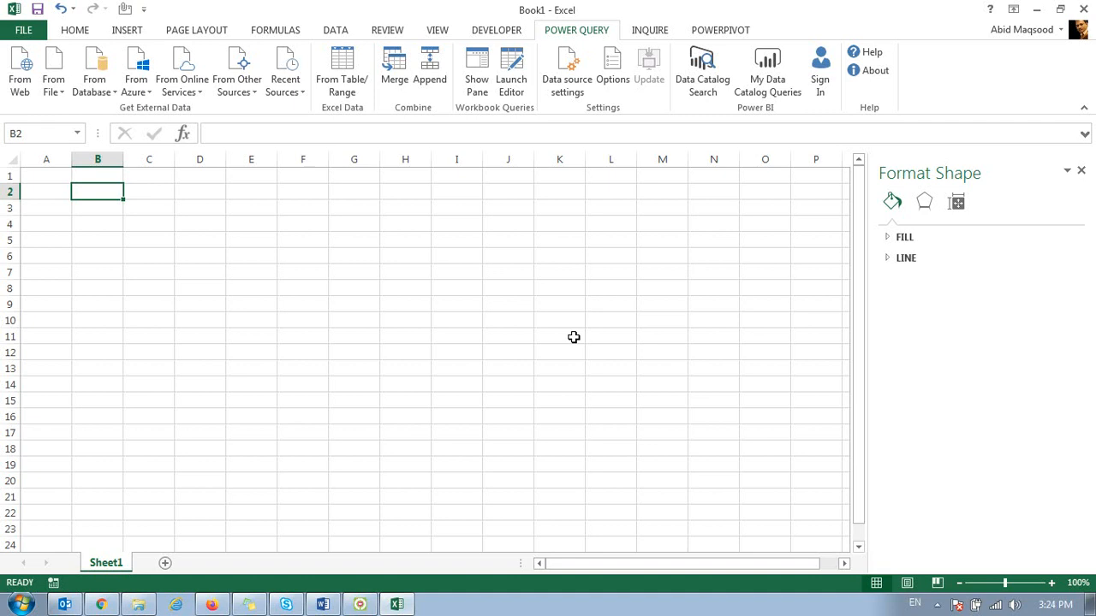
{"action": "left_click", "coordinate": [155, 226]}
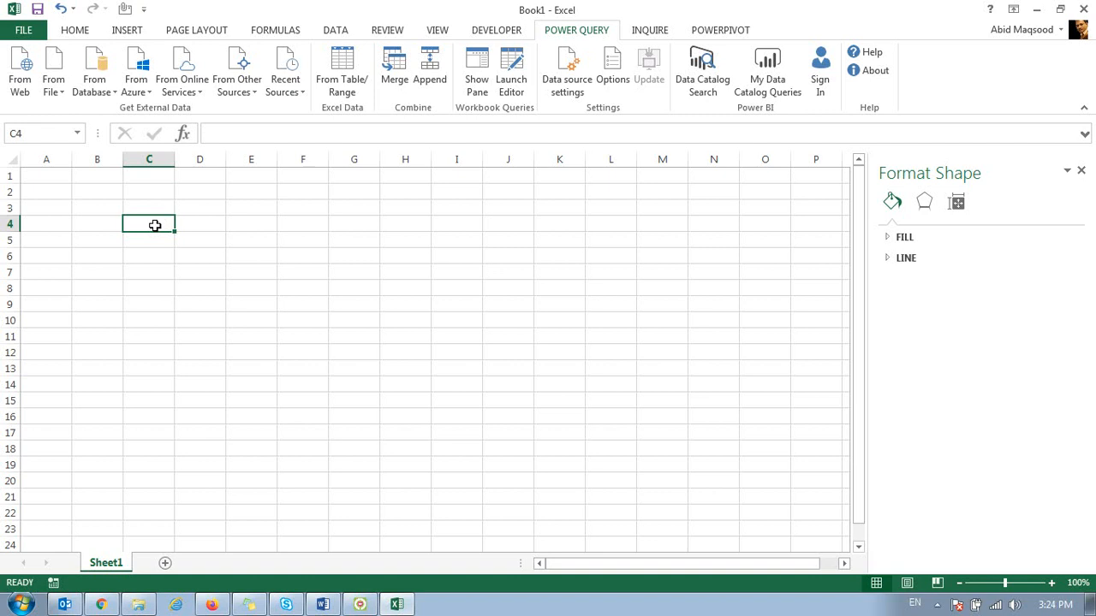
Step: Switch to Windows Explorer and open the RetailerBalanceReport workbook from the PowerPivot folder inside C Drive on volume D
{"action": "left_click", "coordinate": [144, 606]}
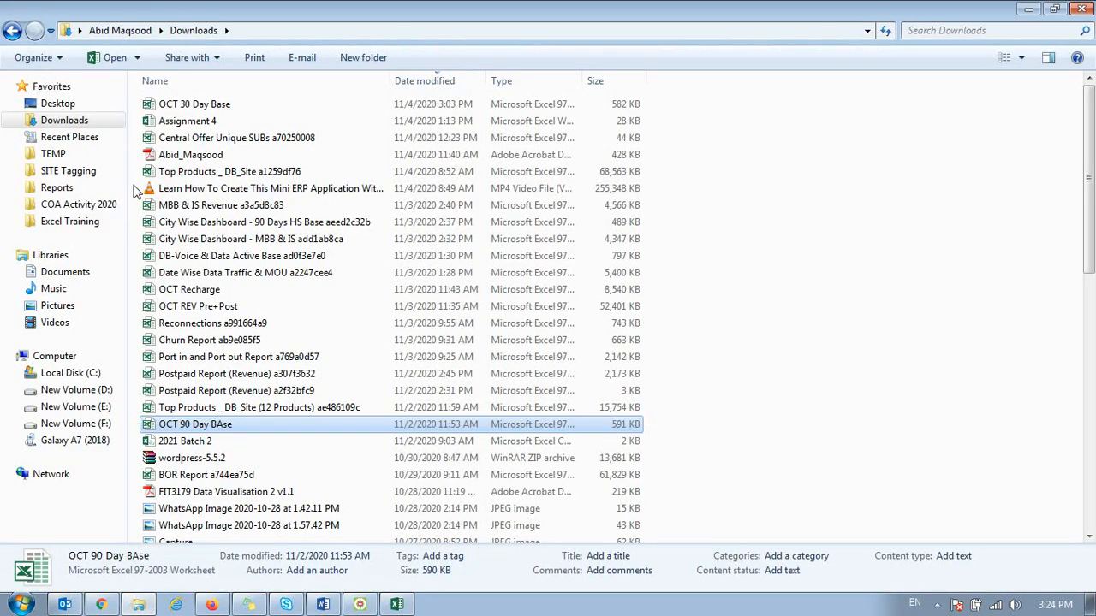
{"action": "left_click", "coordinate": [58, 171]}
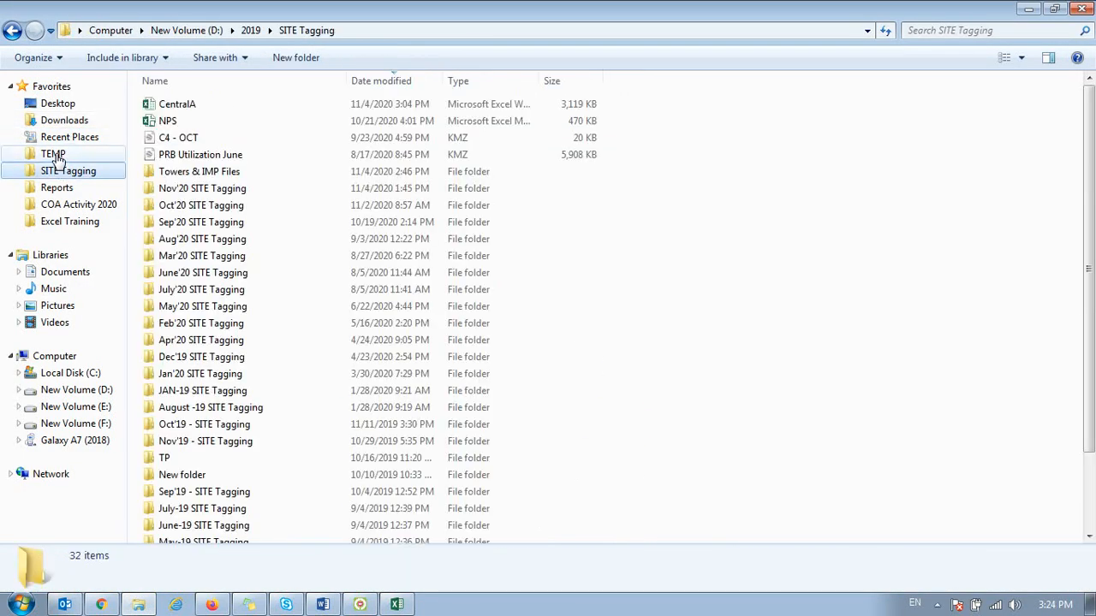
{"action": "left_click", "coordinate": [55, 155]}
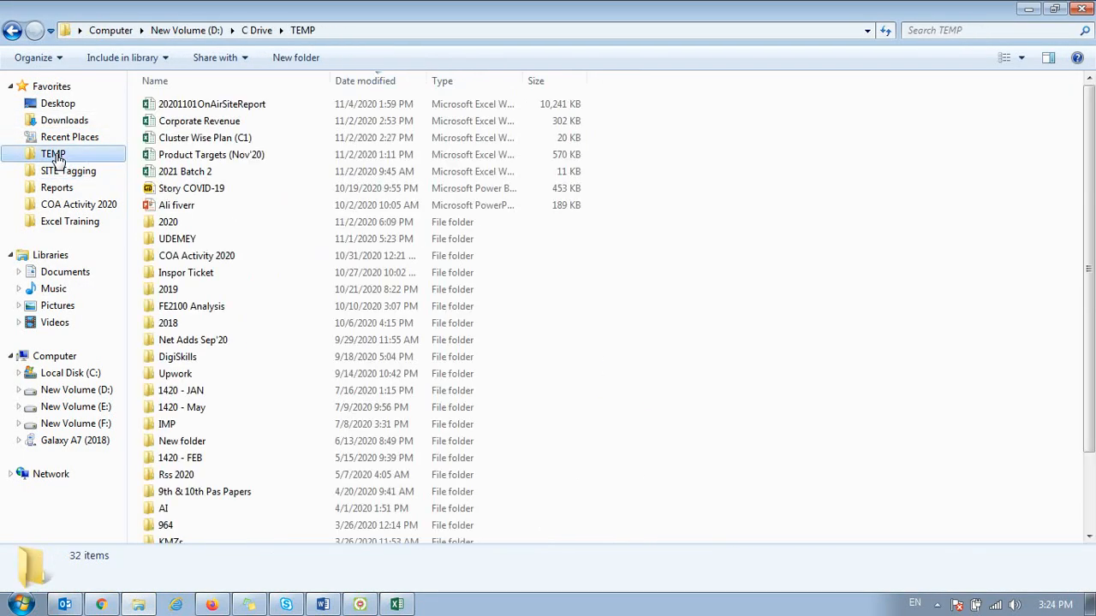
{"action": "left_click", "coordinate": [77, 226]}
{"action": "left_click", "coordinate": [255, 30]}
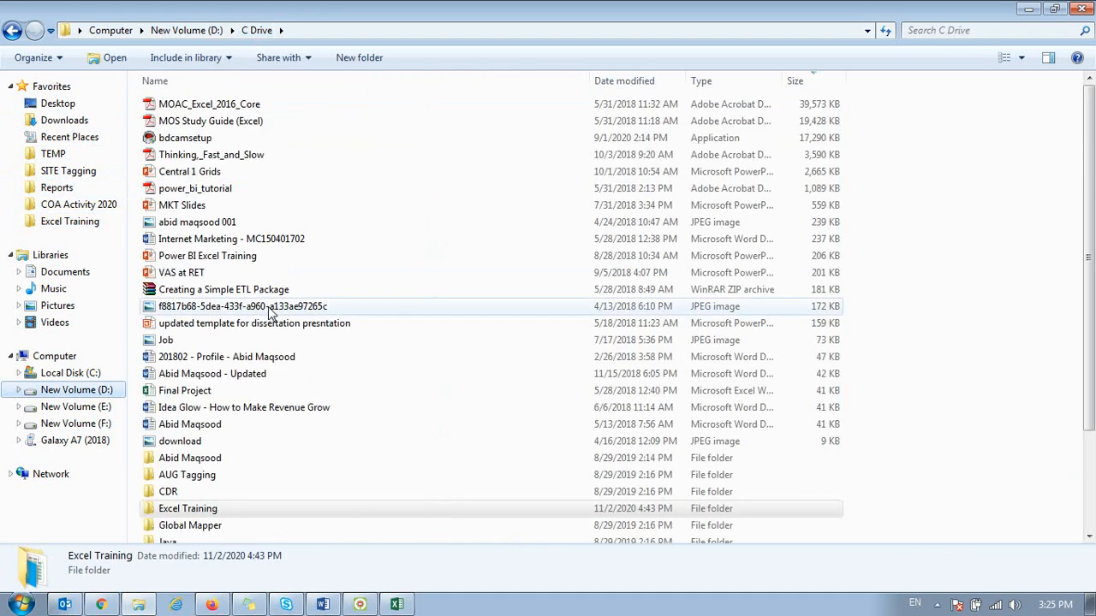
{"action": "left_click", "coordinate": [194, 463]}
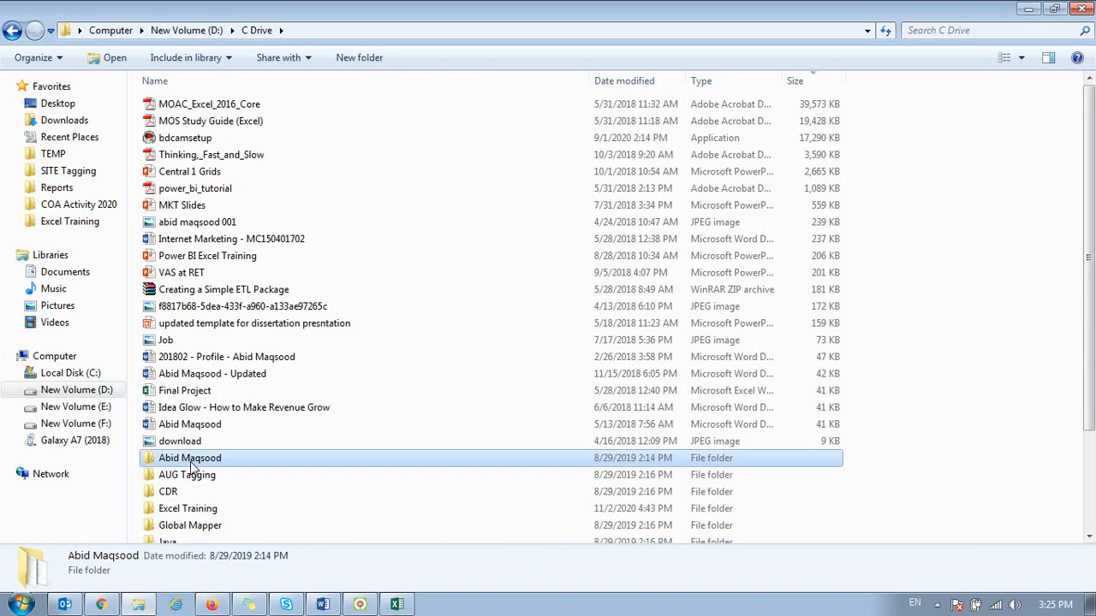
{"action": "left_click", "coordinate": [202, 511]}
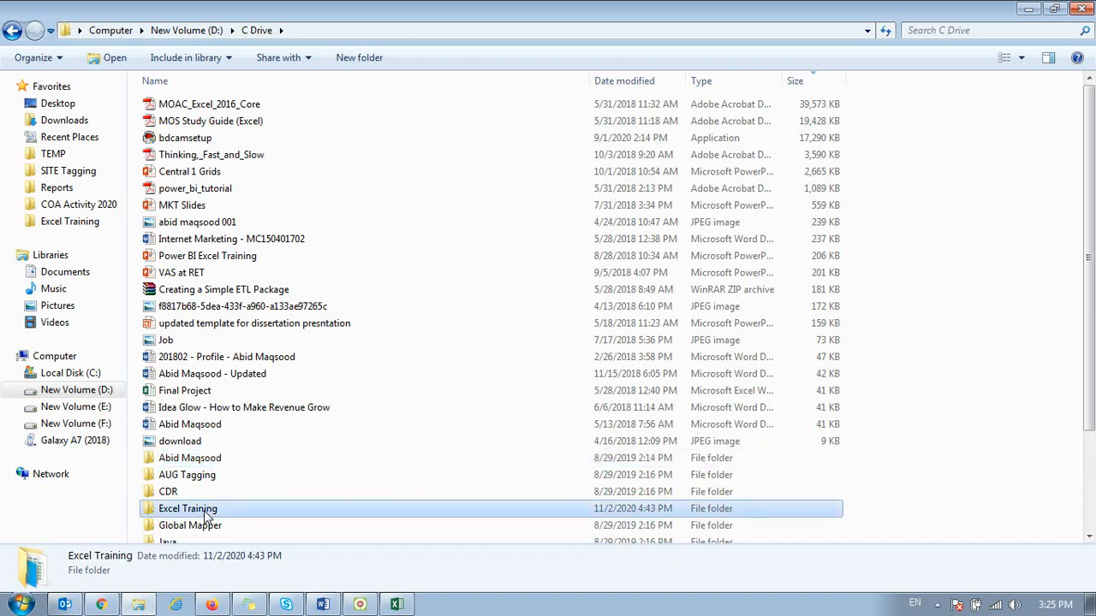
{"action": "scroll", "coordinate": [206, 522], "scroll_direction": "down", "scroll_amount": 1}
{"action": "scroll", "coordinate": [206, 509], "scroll_direction": "down", "scroll_amount": 2}
{"action": "double_click", "coordinate": [204, 447]}
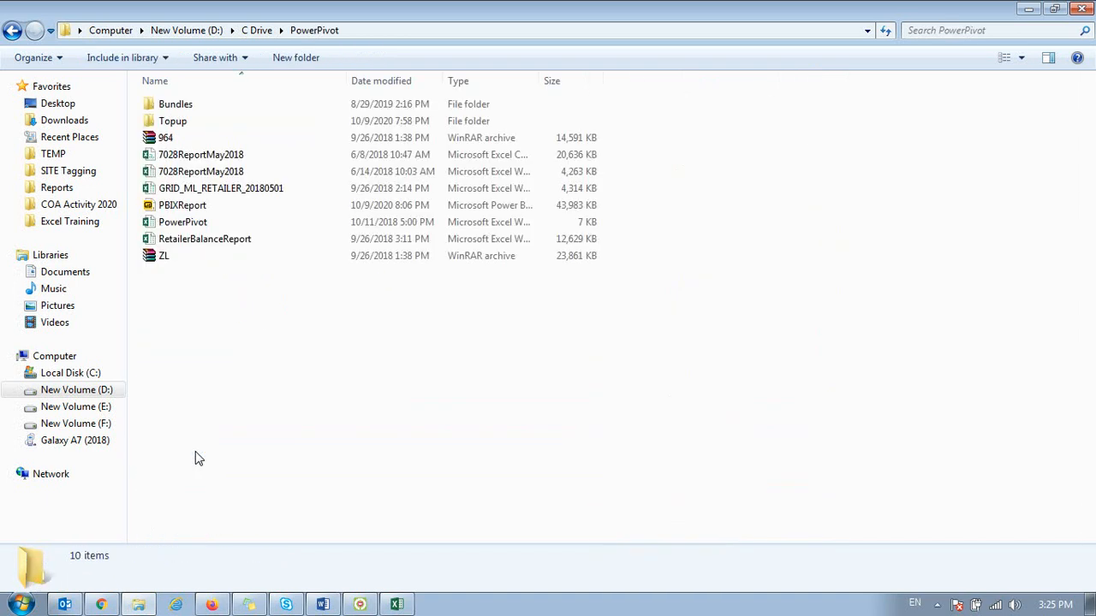
{"action": "double_click", "coordinate": [204, 242]}
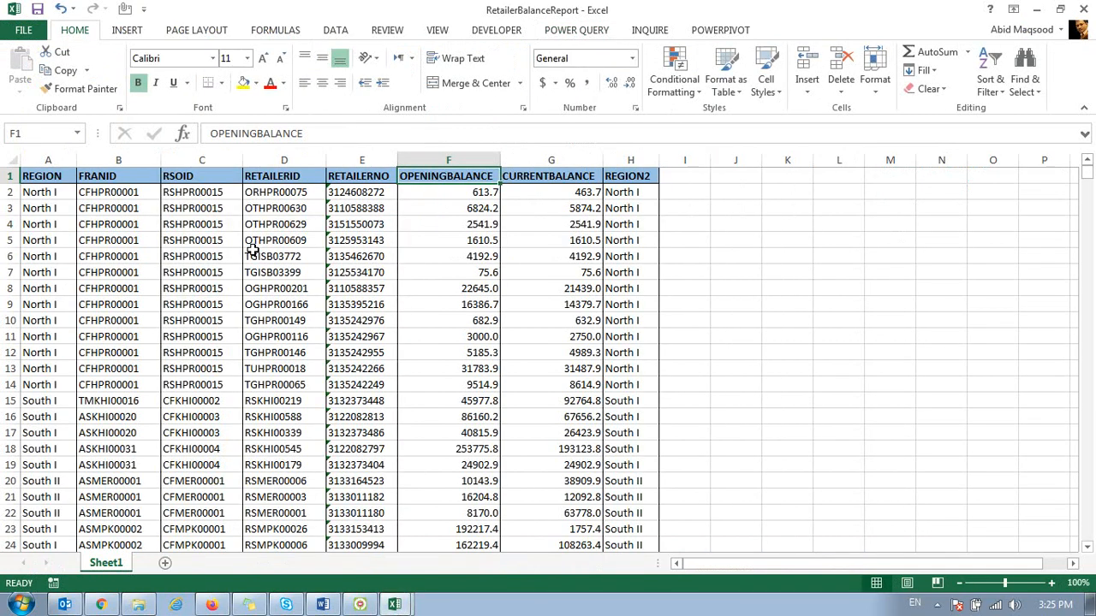
Step: Examine the extent of the retailer balance table, from its header row to its last row and across all columns
{"action": "key", "text": "ctrl+Home"}
{"action": "key", "text": "ctrl+Down"}
{"action": "key", "text": "Down"}
{"action": "key", "text": "Up"}
{"action": "key", "text": "ctrl+Up"}
{"action": "key", "text": "ctrl+Down"}
{"action": "key", "text": "ctrl+Up"}
{"action": "key", "text": "ctrl+shift+Right"}
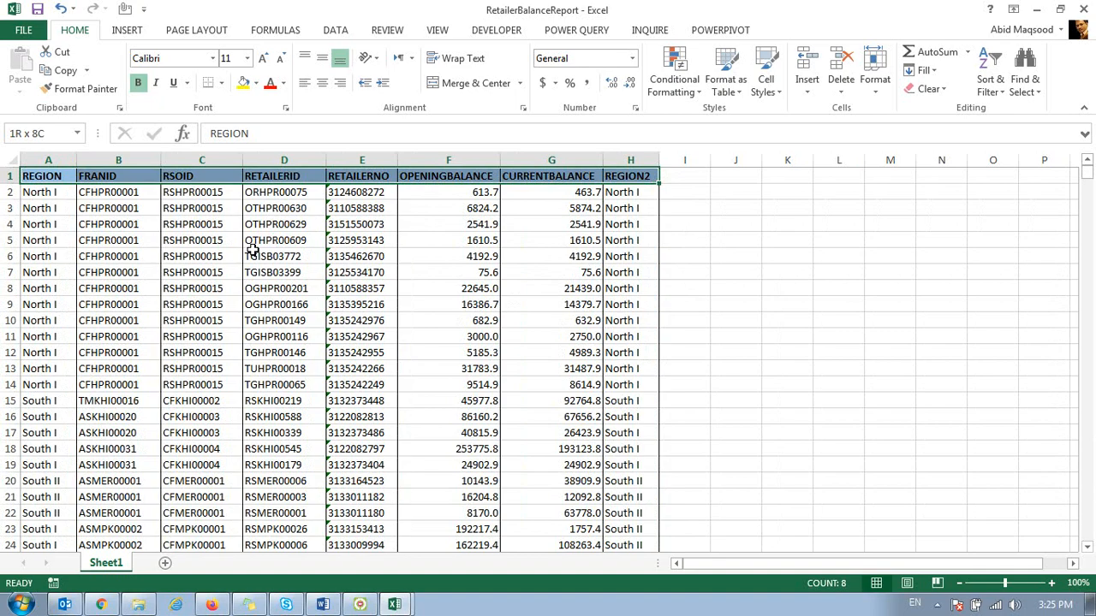
{"action": "key", "text": "ctrl+shift+Down"}
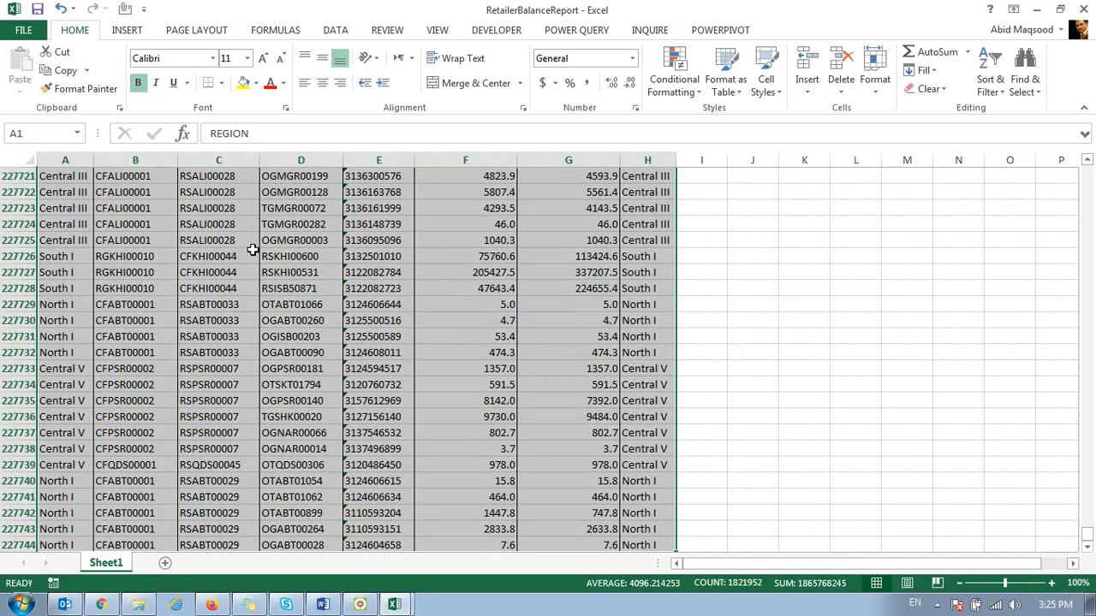
{"action": "key", "text": "ctrl+Down"}
{"action": "key", "text": "ctrl+Up"}
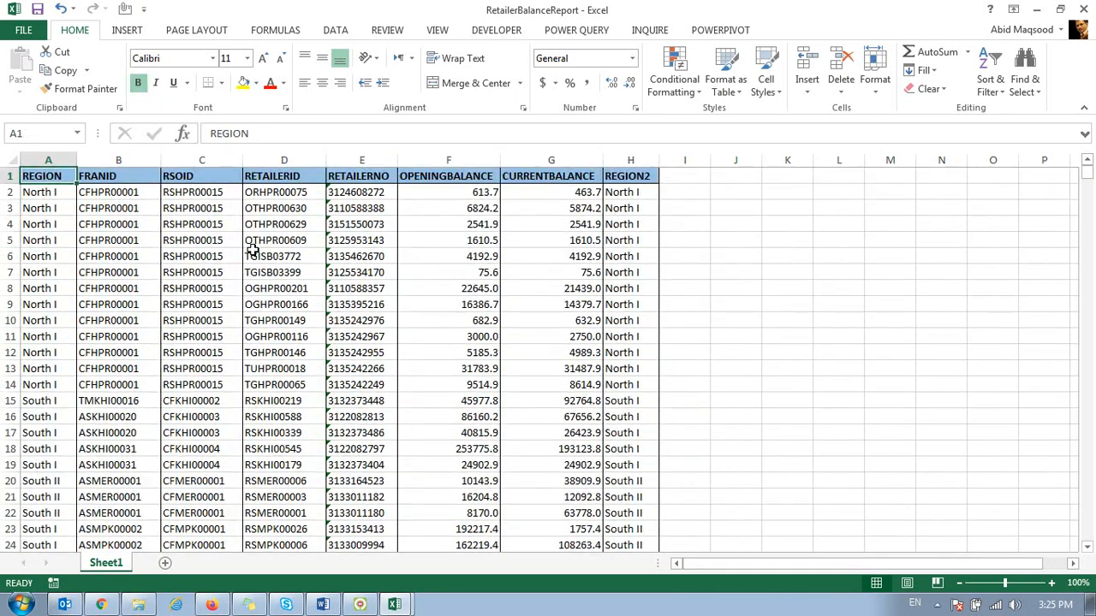
Step: Copy the entire retailer balance table in columns A to H, including the header row
{"action": "key", "text": "ctrl+shift+Right"}
{"action": "key", "text": "ctrl+shift+Down"}
{"action": "key", "text": "ctrl+c"}
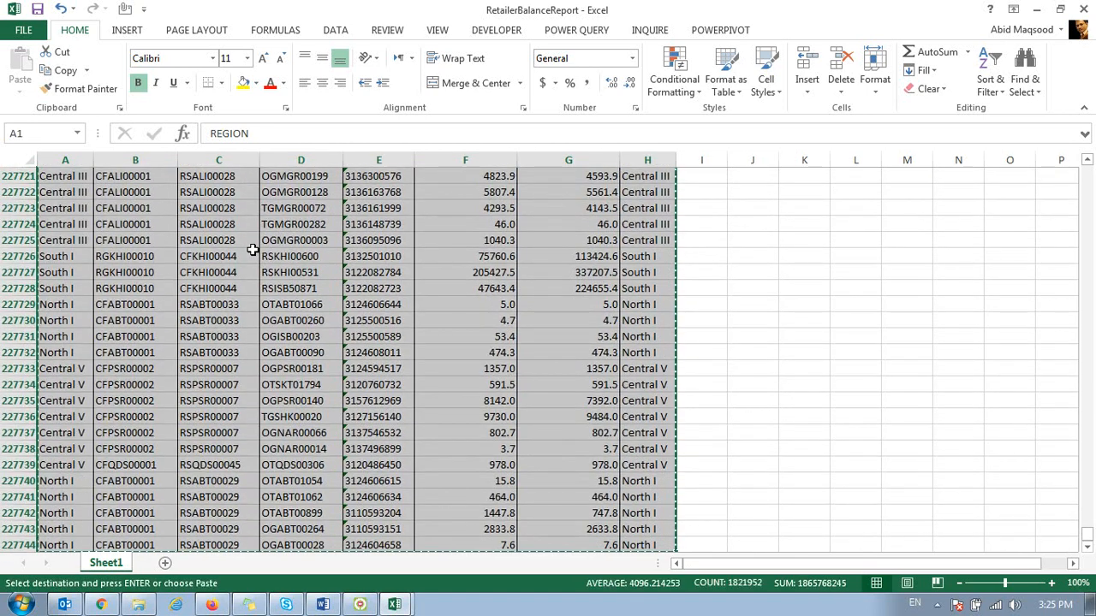
Step: Switch to Book1 and paste the copied retailer balance table into Sheet1 starting at cell A1
{"action": "key", "text": "alt+Tab"}
{"action": "left_click", "coordinate": [60, 190]}
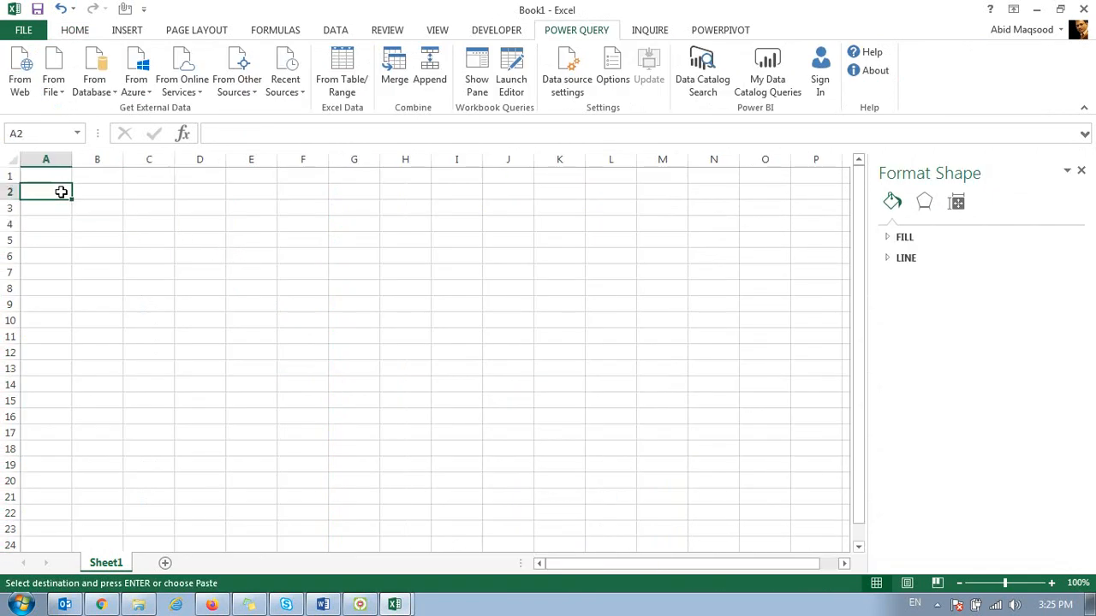
{"action": "left_click", "coordinate": [56, 176]}
{"action": "key", "text": "ctrl+v"}
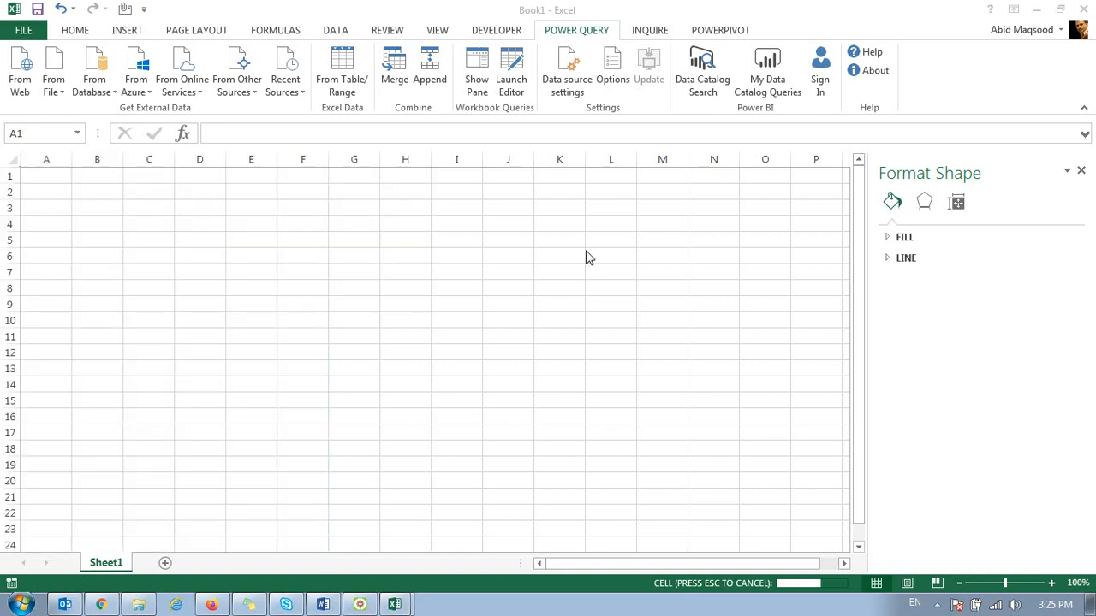
Step: Close the RetailerBalanceReport workbook without saving and discard the large clipboard contents
{"action": "key", "text": "alt+Tab"}
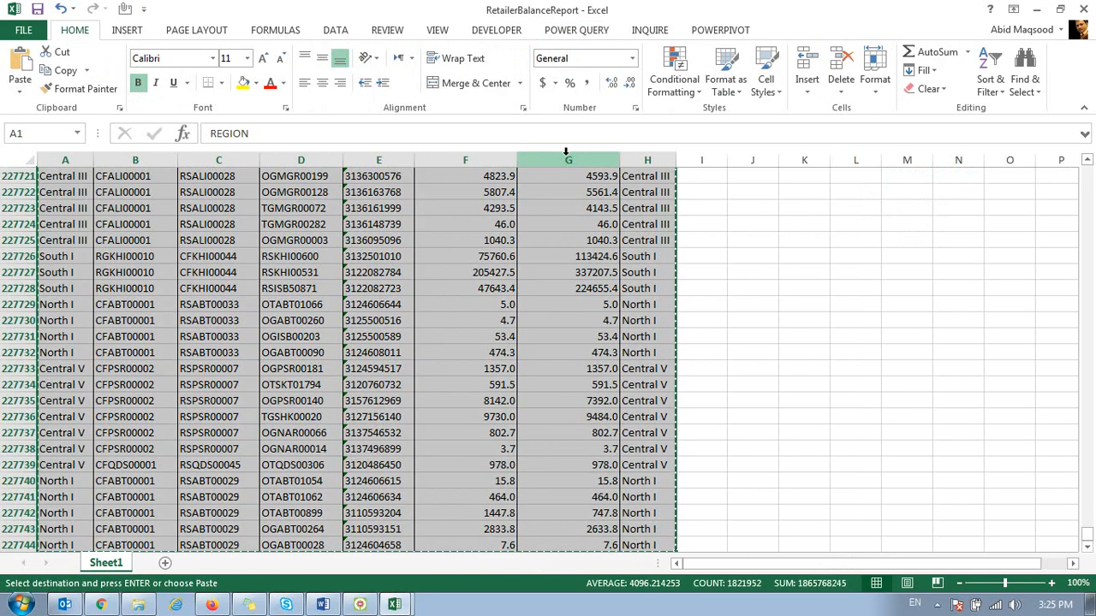
{"action": "left_click", "coordinate": [1083, 9]}
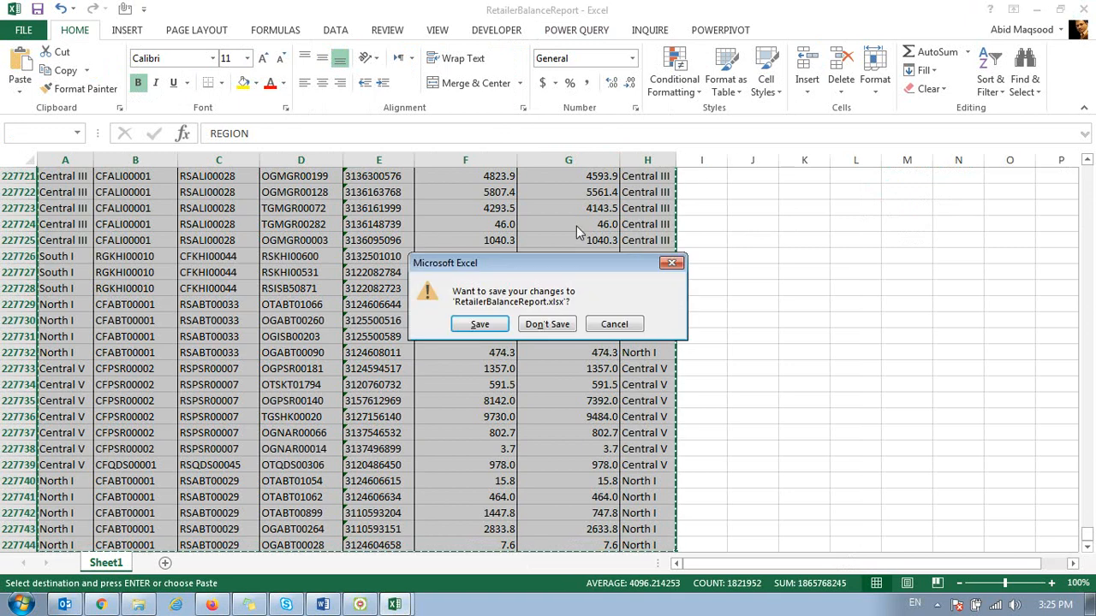
{"action": "left_click", "coordinate": [551, 330]}
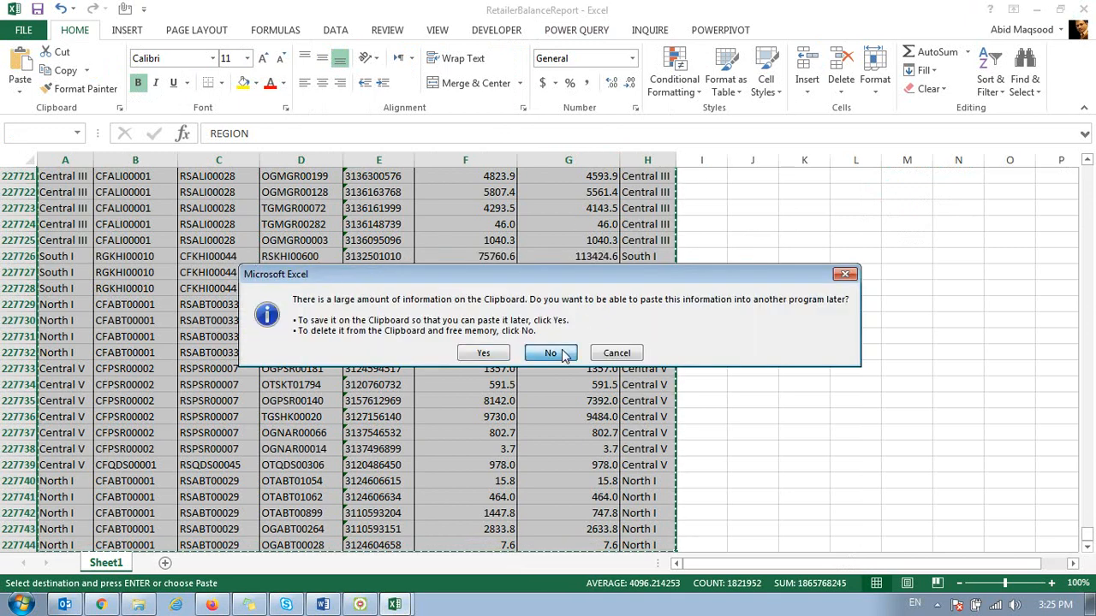
{"action": "left_click", "coordinate": [560, 354]}
Step: Autofit the width of all columns on Book1's Sheet1 to their contents
{"action": "left_click", "coordinate": [223, 231]}
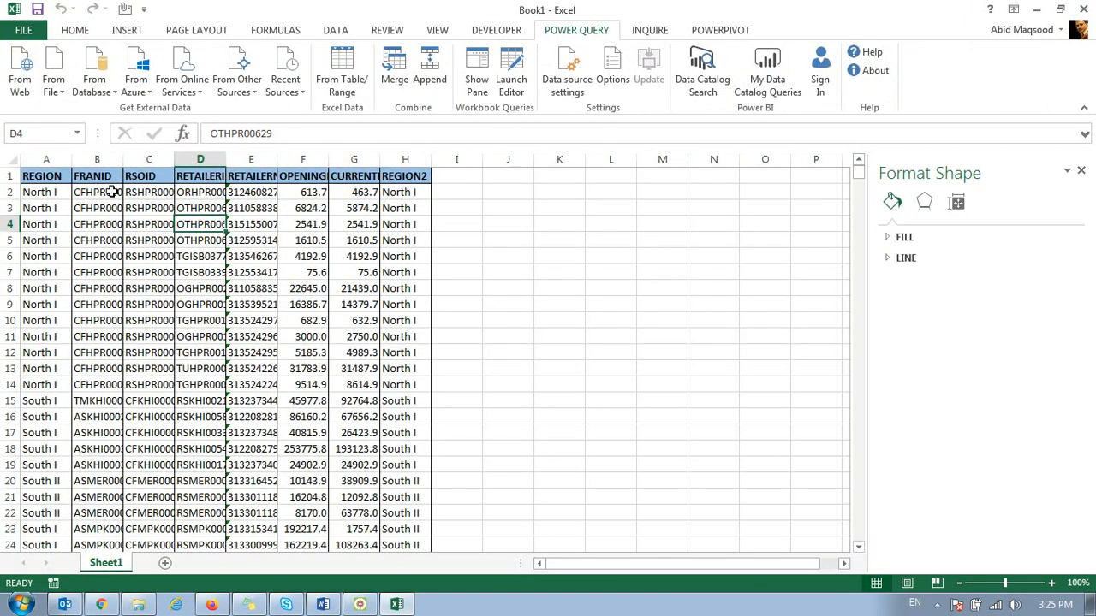
{"action": "left_click", "coordinate": [11, 158]}
{"action": "double_click", "coordinate": [72, 158]}
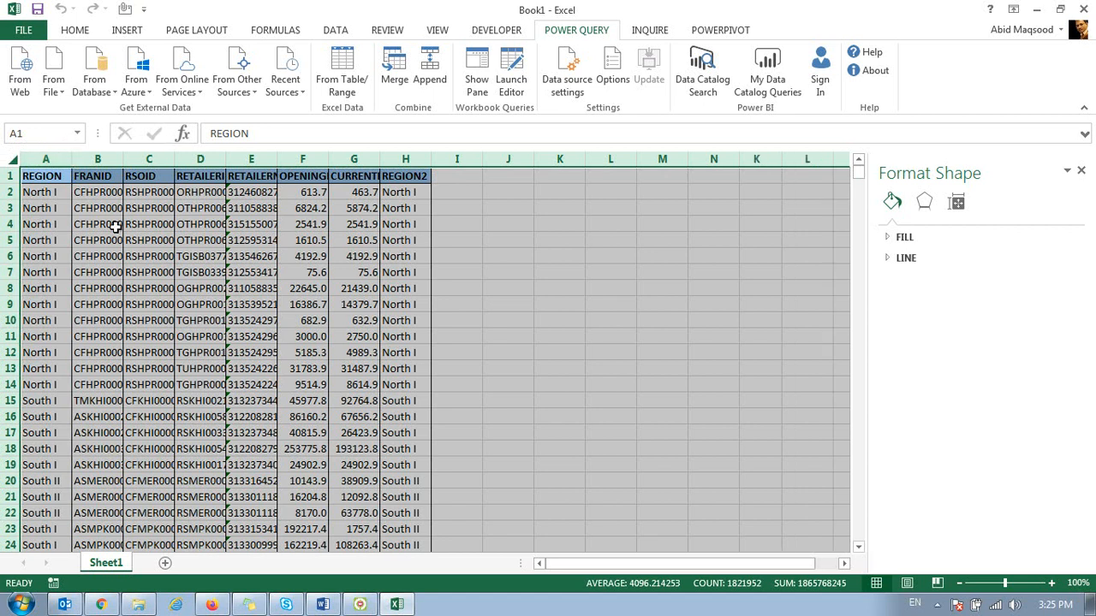
{"action": "left_click", "coordinate": [115, 226]}
{"action": "key", "text": "Left"}
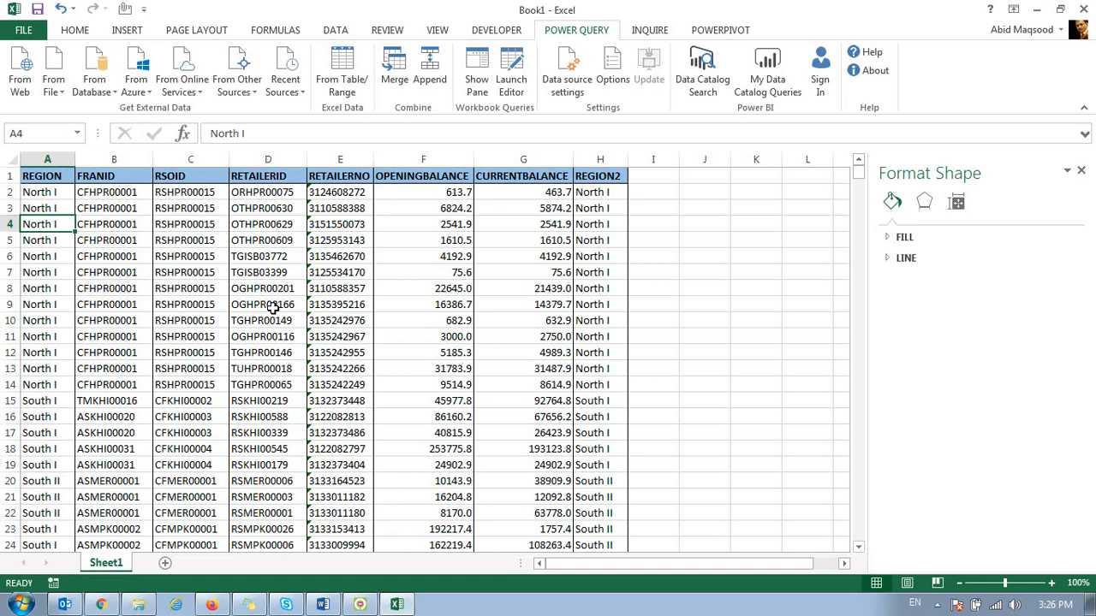
{"action": "left_click", "coordinate": [332, 31]}
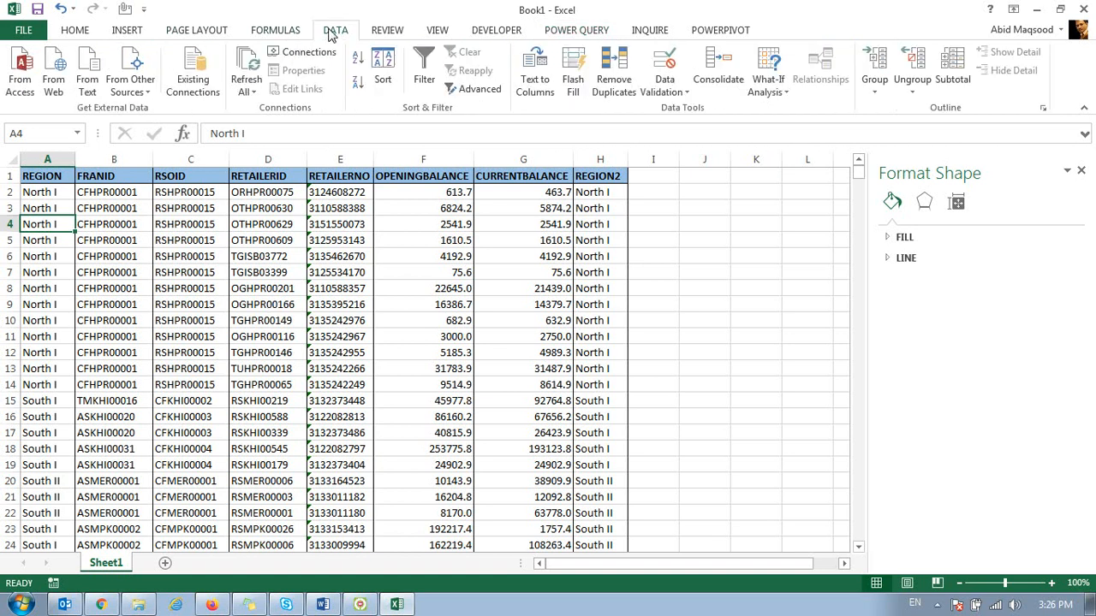
{"action": "left_click", "coordinate": [952, 85]}
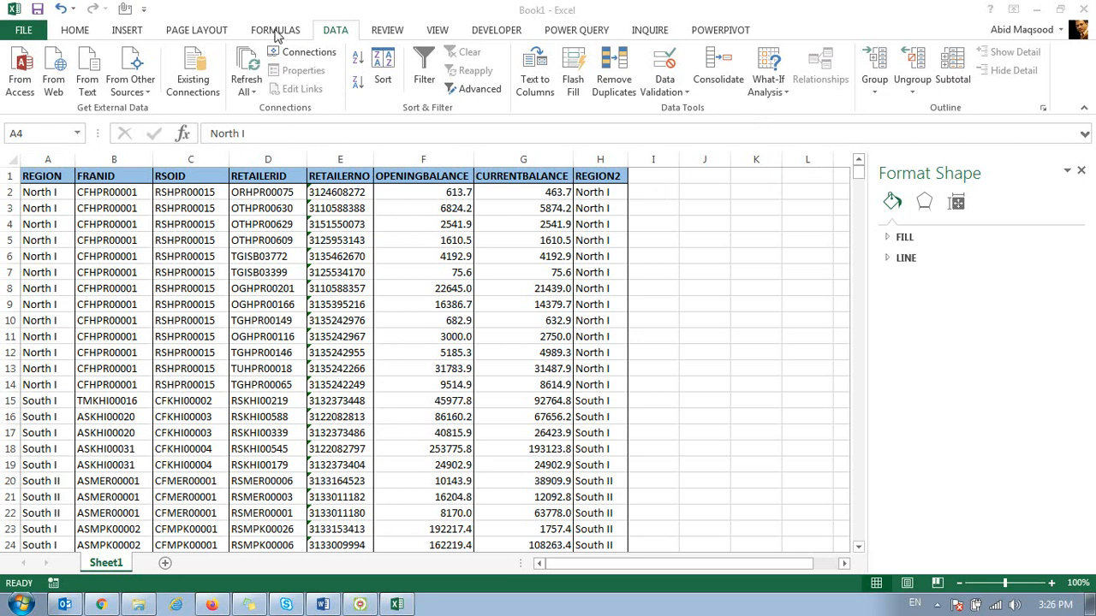
{"action": "left_click", "coordinate": [440, 35]}
{"action": "left_click", "coordinate": [438, 34]}
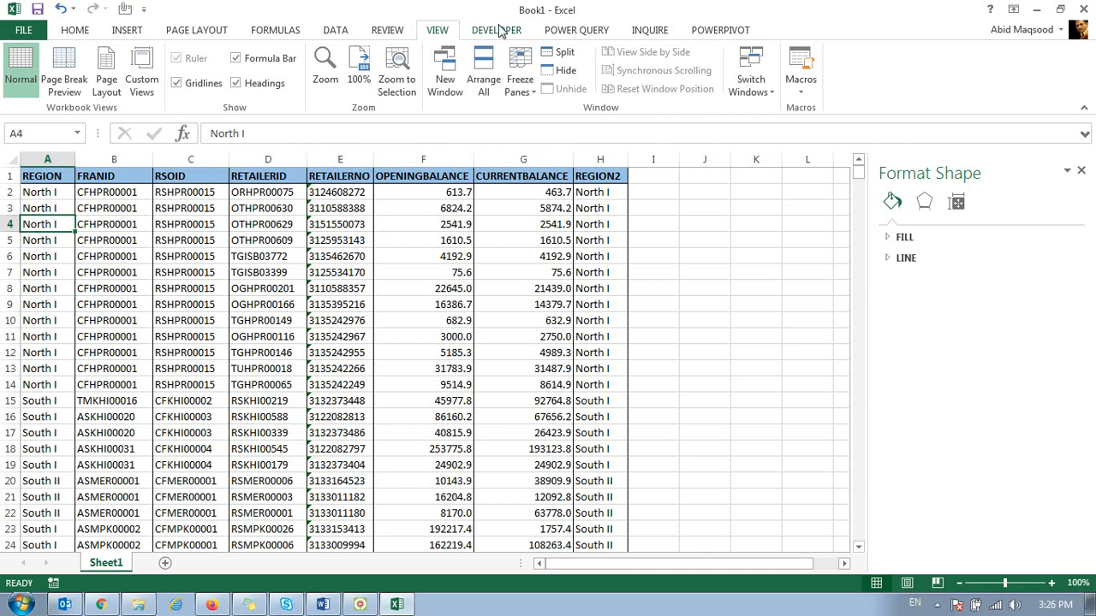
{"action": "left_click", "coordinate": [237, 34]}
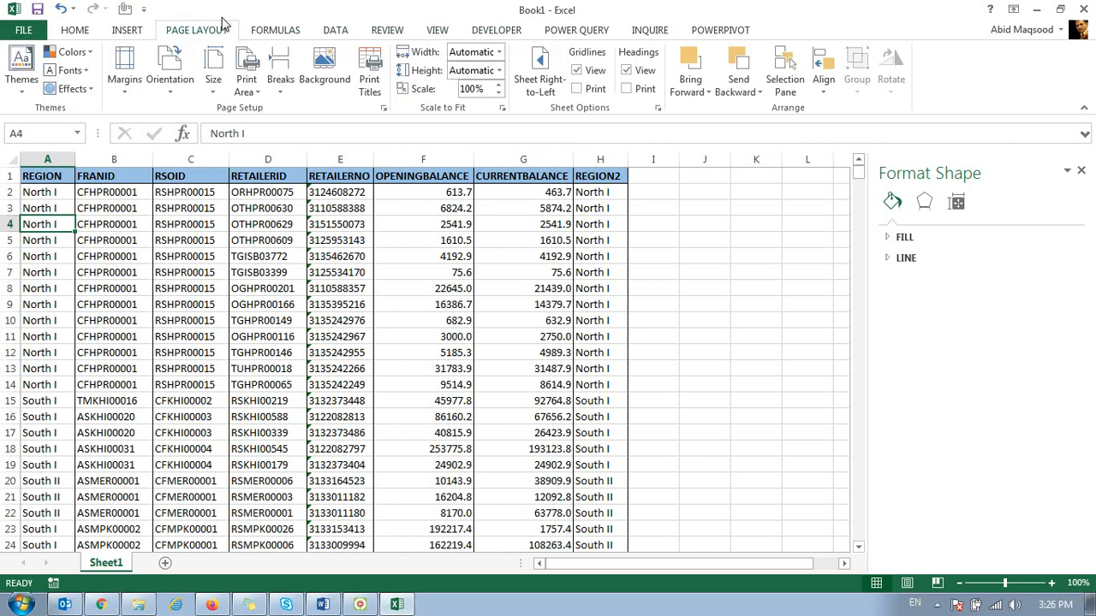
Step: Convert the data range A1:H227744 into an Excel table that uses the first row as headers
{"action": "left_click", "coordinate": [119, 38]}
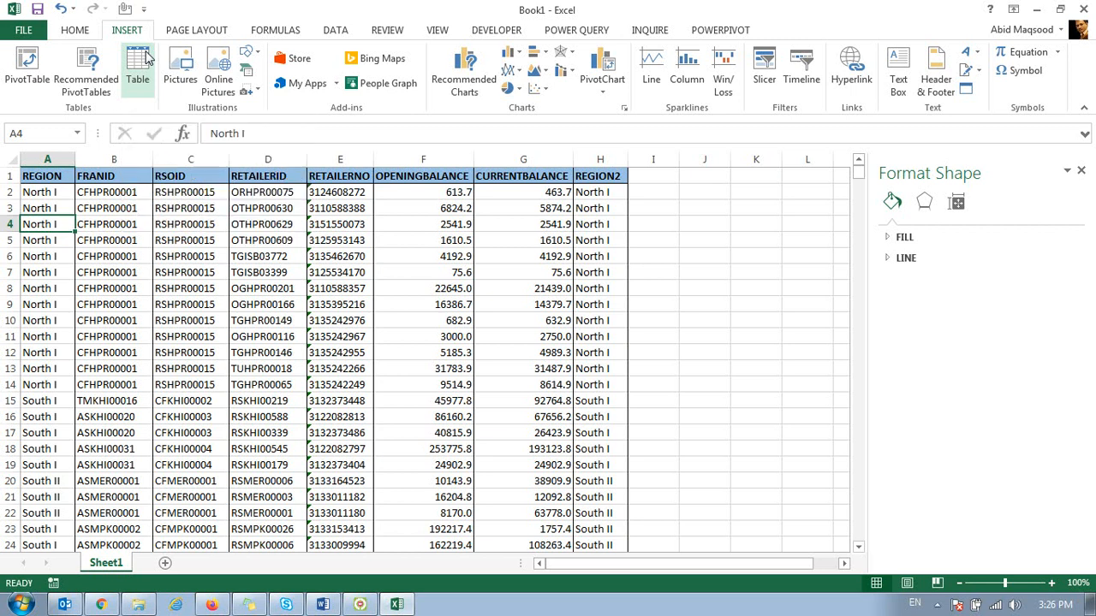
{"action": "left_click", "coordinate": [139, 62]}
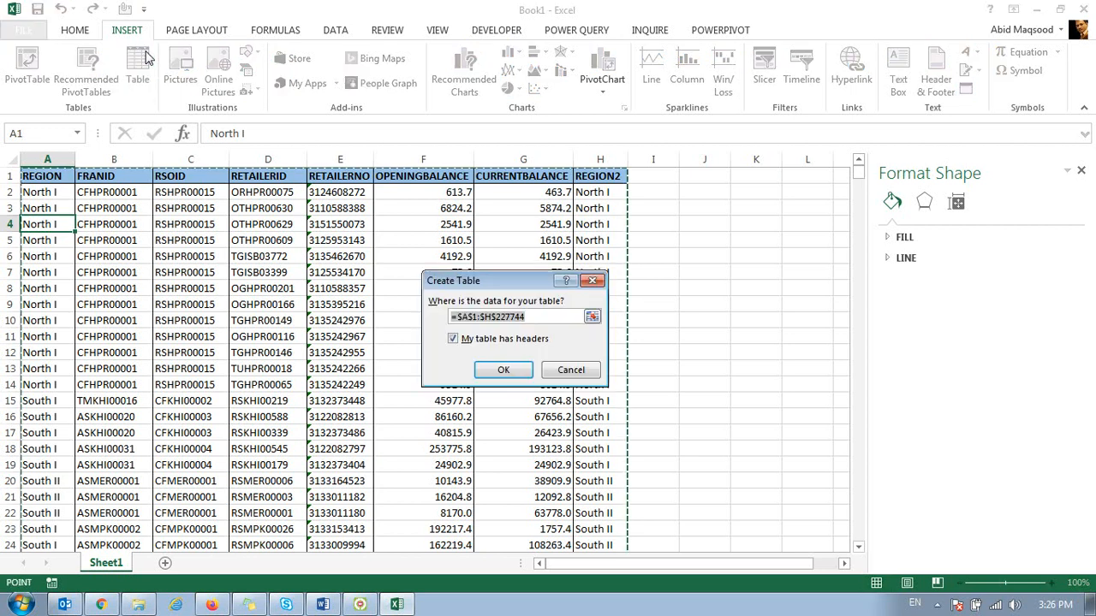
{"action": "left_click_drag", "start_coordinate": [512, 283], "coordinate": [278, 194]}
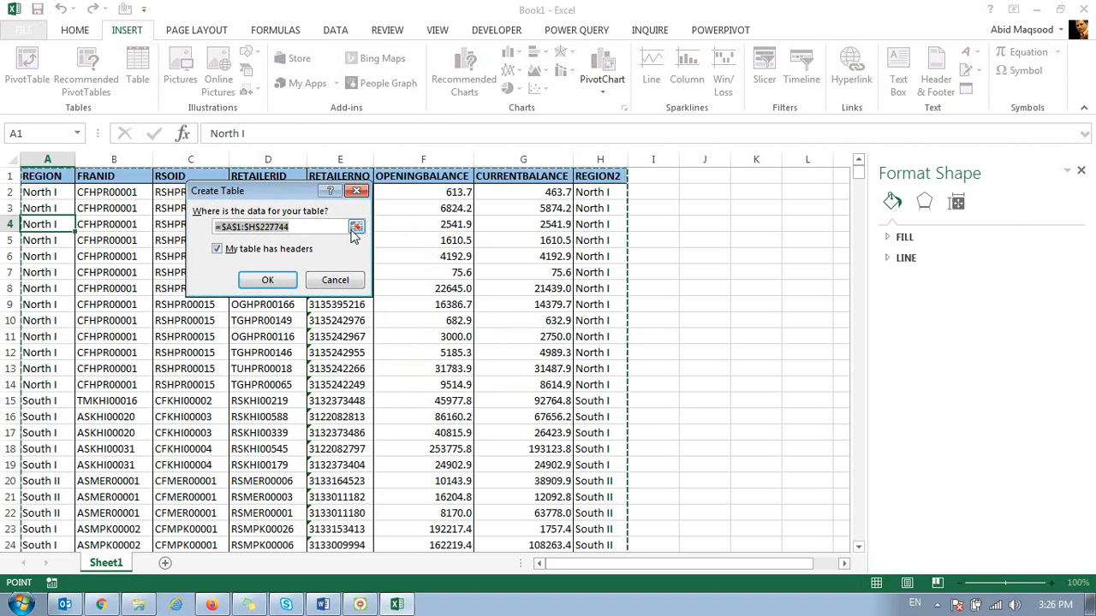
{"action": "left_click", "coordinate": [264, 279]}
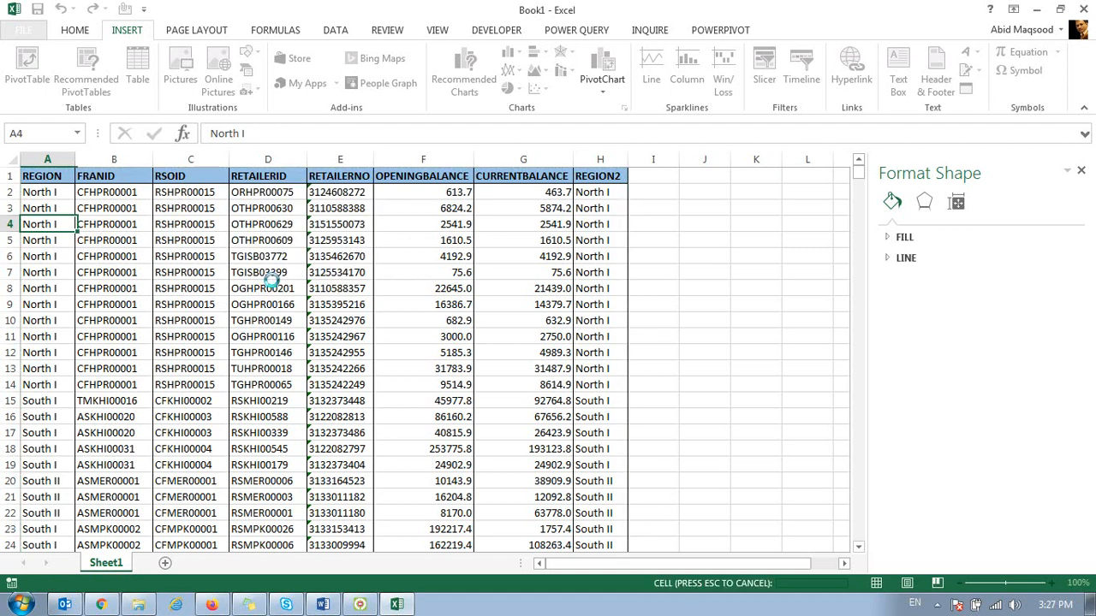
{"action": "left_click", "coordinate": [216, 206]}
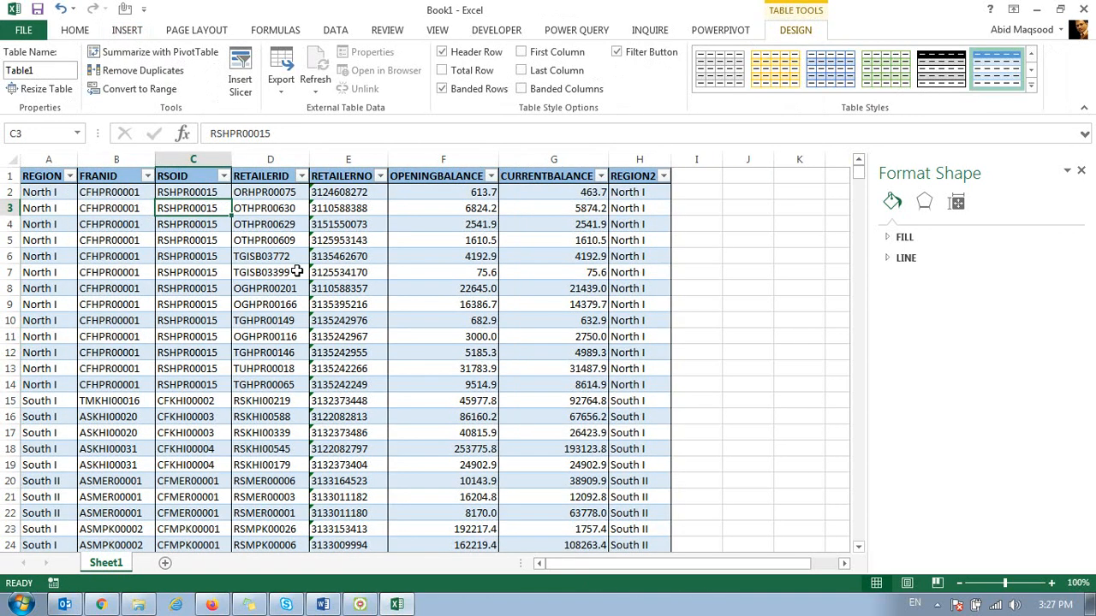
{"action": "left_click", "coordinate": [259, 257]}
{"action": "left_click", "coordinate": [301, 289]}
{"action": "left_click", "coordinate": [347, 320]}
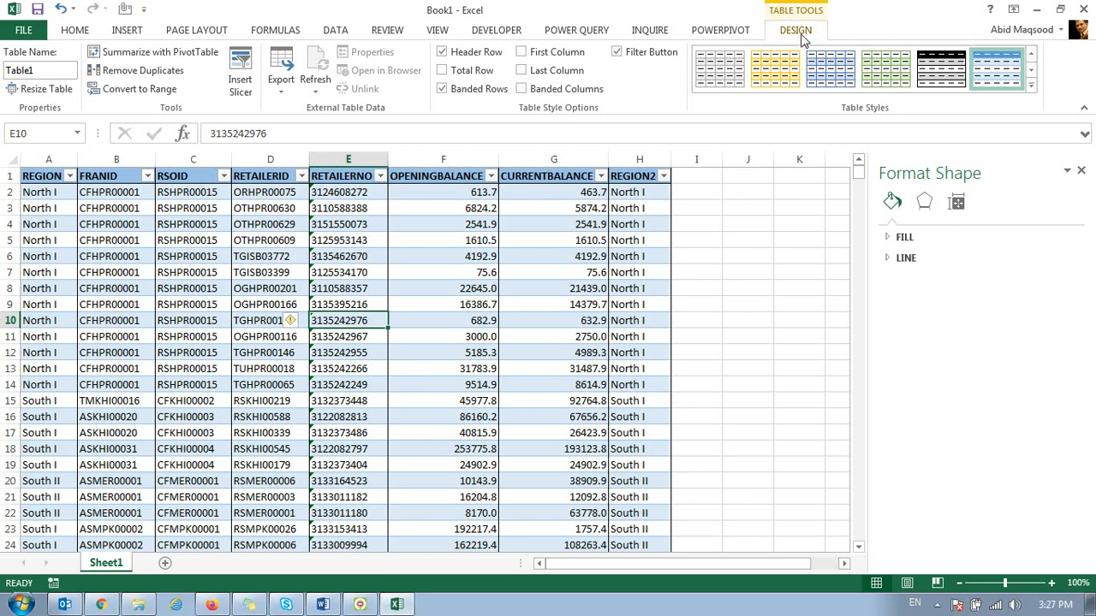
Step: Rename the retailer balance table as RBR
{"action": "left_click_drag", "start_coordinate": [65, 70], "coordinate": [2, 99]}
{"action": "double_click", "coordinate": [50, 74]}
{"action": "type", "text": "RBR"}
{"action": "left_click", "coordinate": [257, 320]}
{"action": "left_click", "coordinate": [47, 208]}
{"action": "left_click", "coordinate": [153, 272]}
{"action": "left_click", "coordinate": [261, 303]}
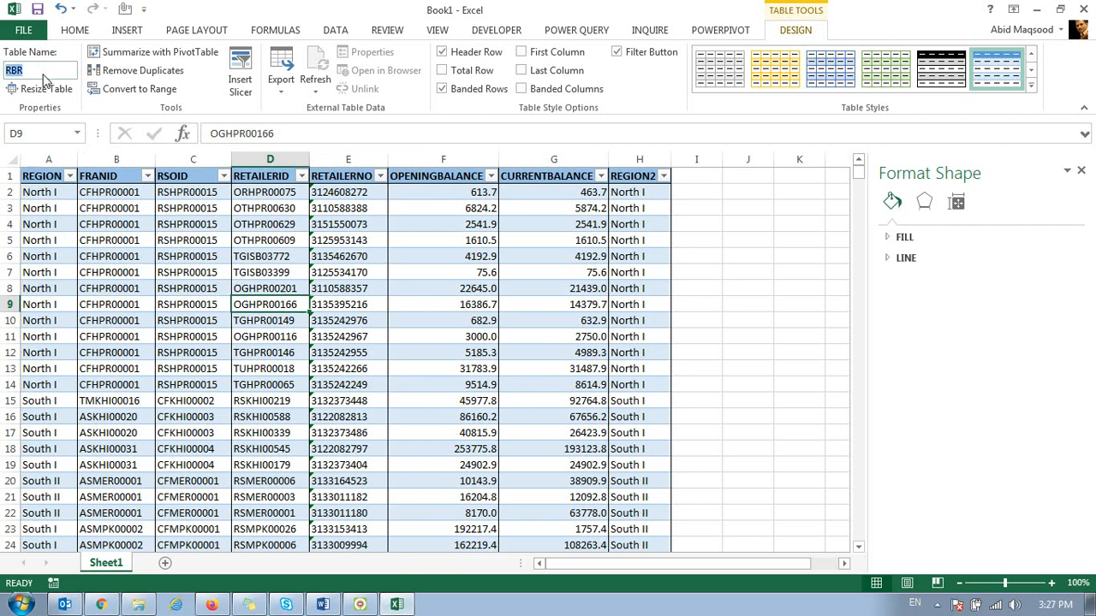
{"action": "left_click", "coordinate": [142, 206]}
{"action": "left_click", "coordinate": [227, 298]}
{"action": "left_click", "coordinate": [257, 320]}
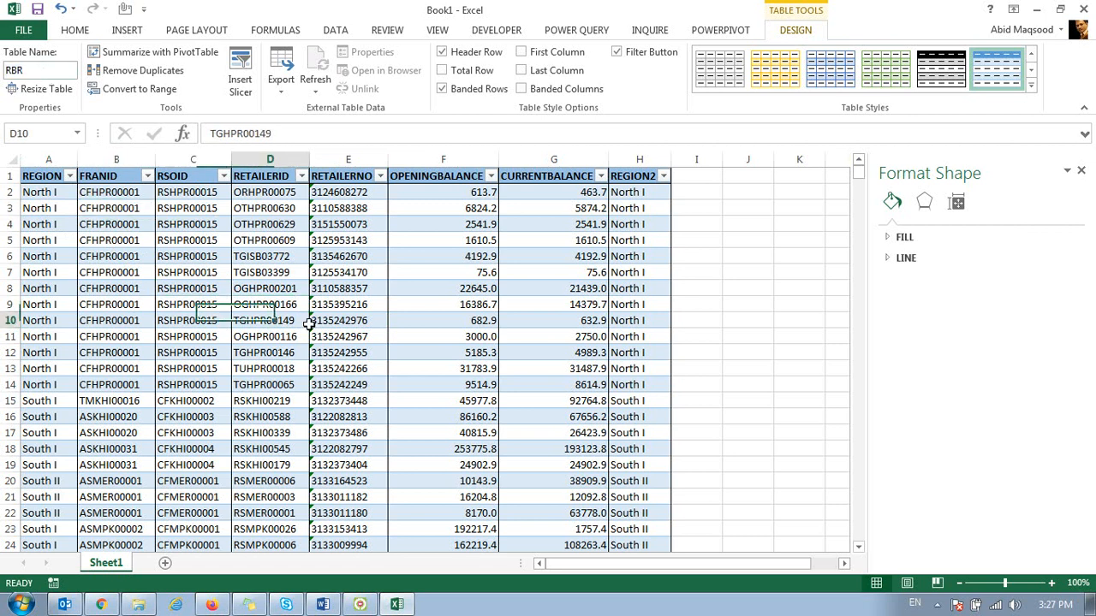
{"action": "left_click", "coordinate": [73, 208]}
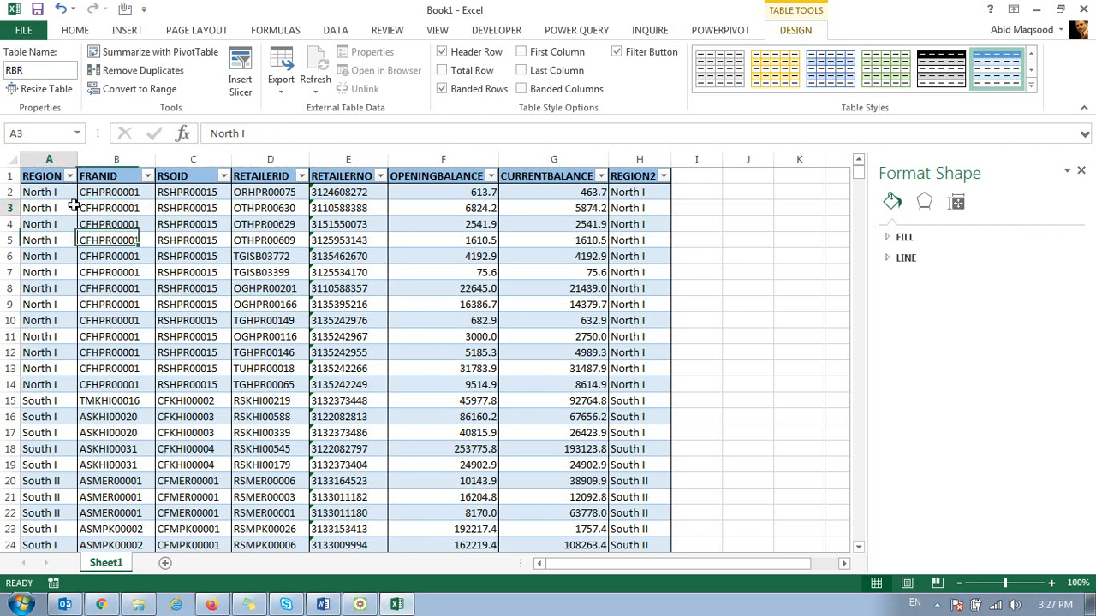
Step: Add the RBR table to the PowerPivot Data Model, view its loaded data, and close the PowerPivot window
{"action": "left_click", "coordinate": [706, 33]}
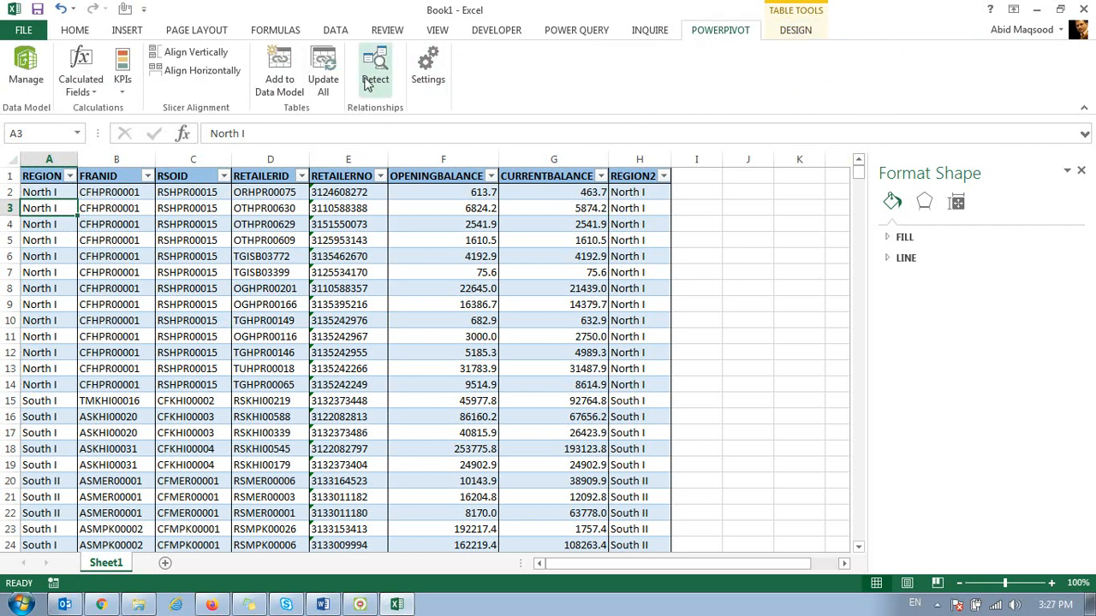
{"action": "left_click", "coordinate": [276, 72]}
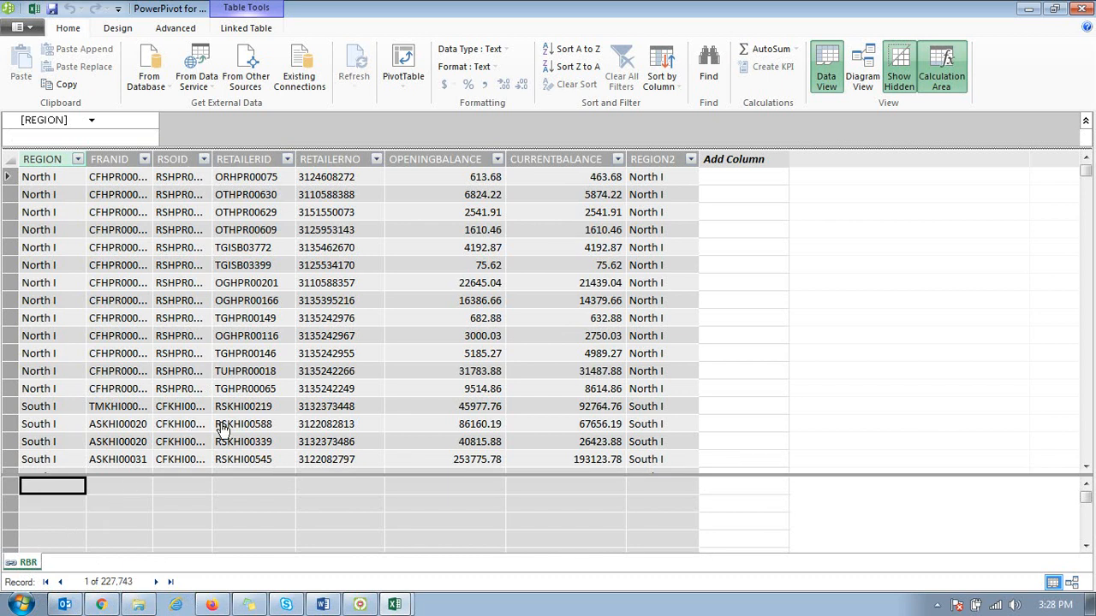
{"action": "left_click", "coordinate": [502, 250]}
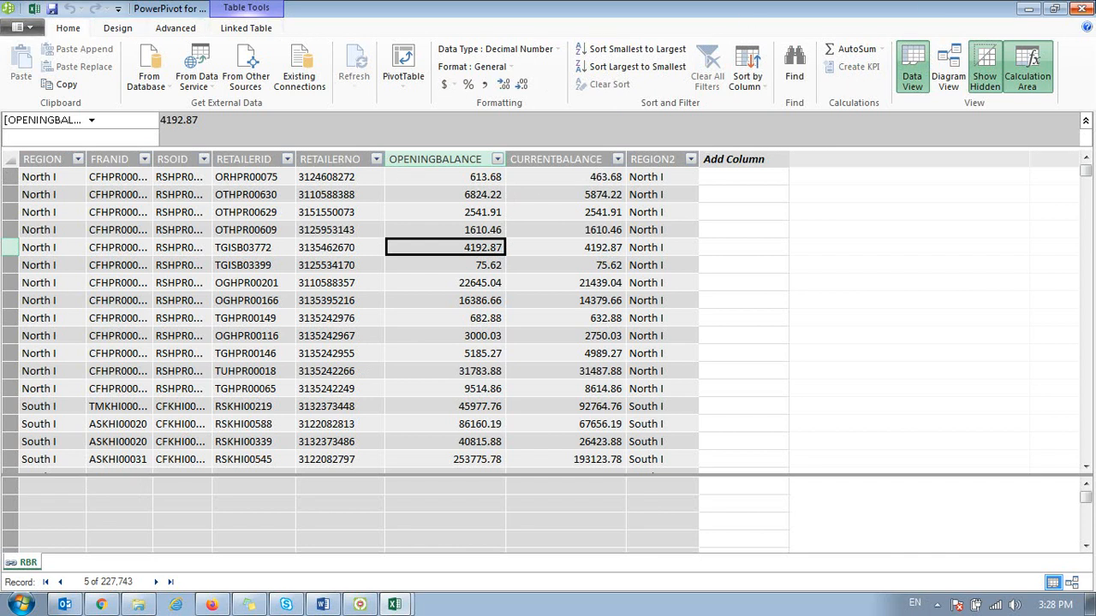
{"action": "left_click", "coordinate": [1084, 9]}
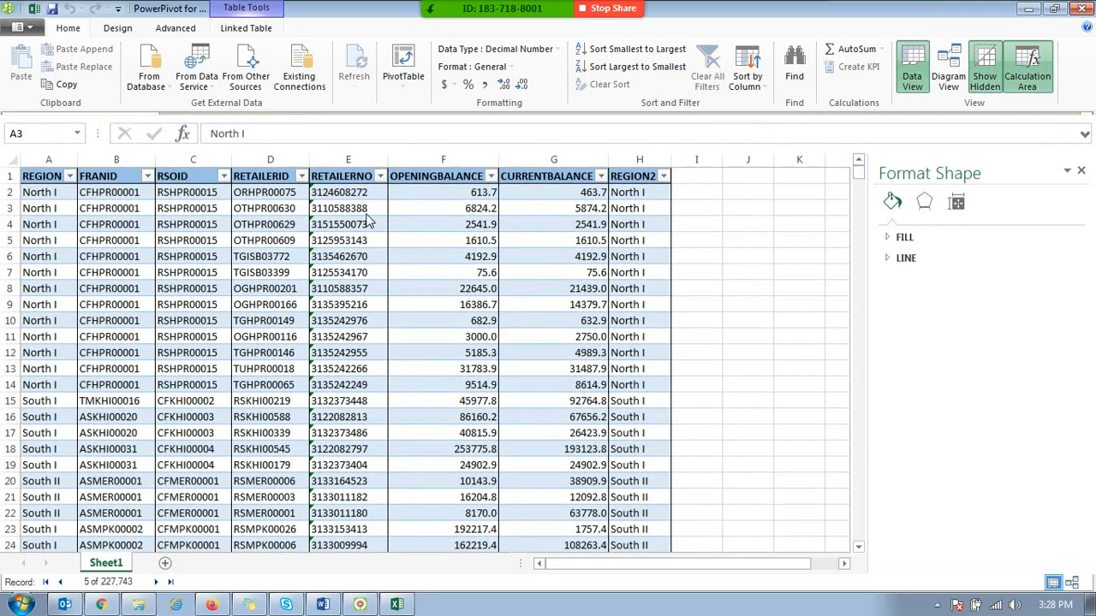
Step: Close the Format Shape pane and add a new worksheet after Sheet1
{"action": "left_click", "coordinate": [160, 212]}
{"action": "left_click", "coordinate": [95, 242]}
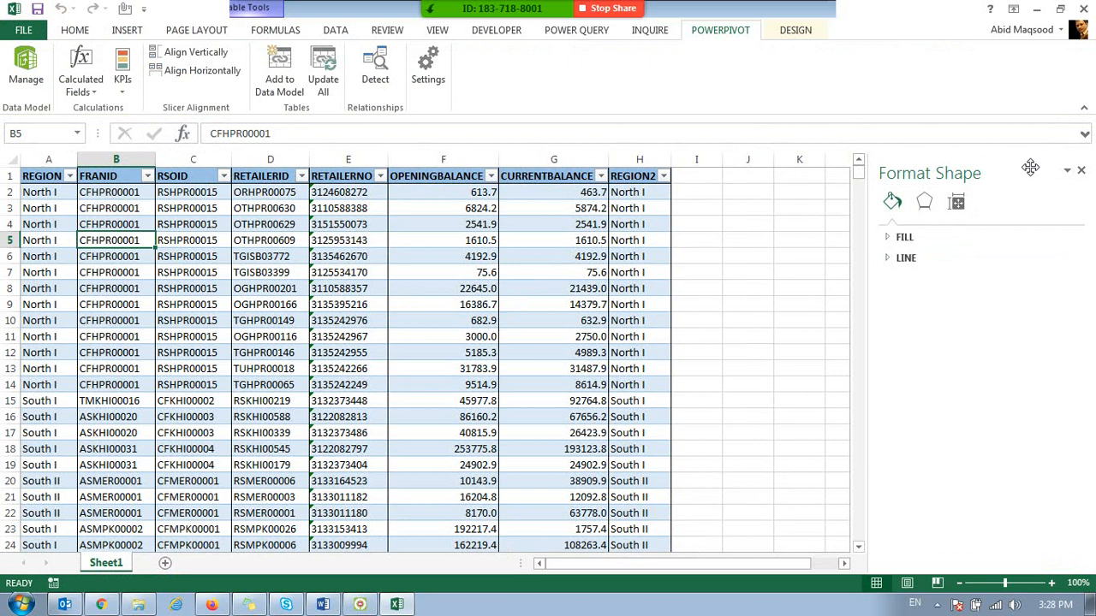
{"action": "left_click", "coordinate": [1081, 170]}
{"action": "left_click", "coordinate": [473, 301]}
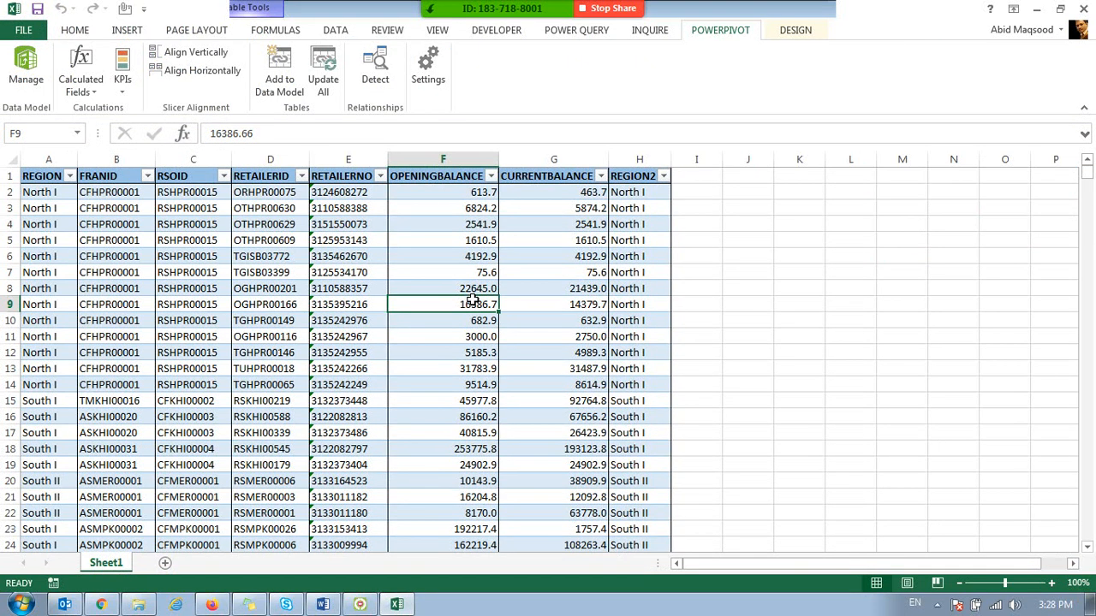
{"action": "left_click", "coordinate": [166, 564]}
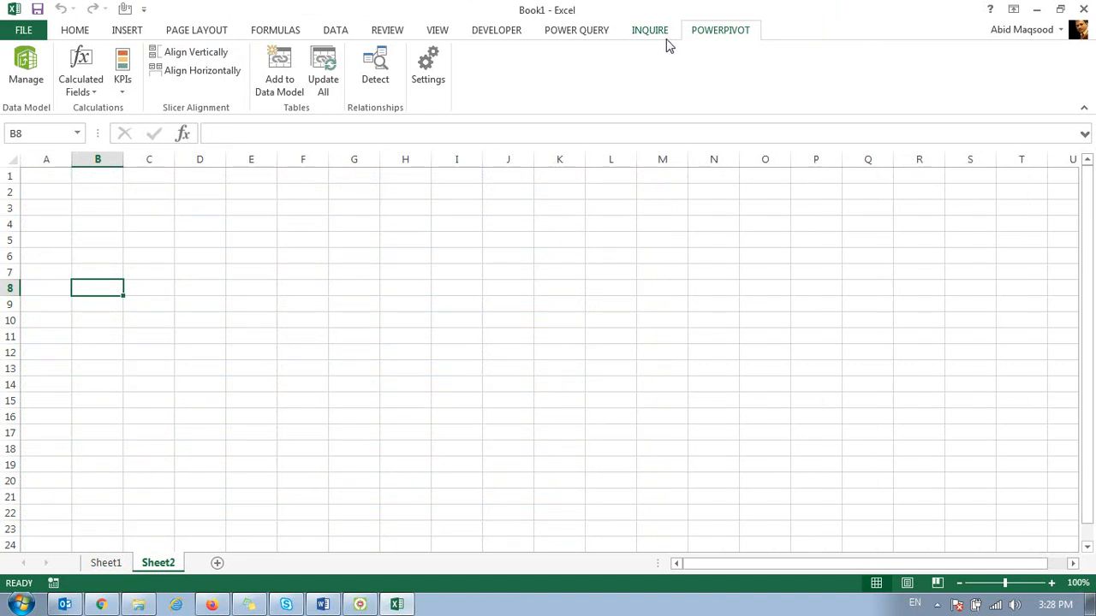
Step: Open the PowerPivot data model window and start importing external data from a text file
{"action": "left_click", "coordinate": [25, 69]}
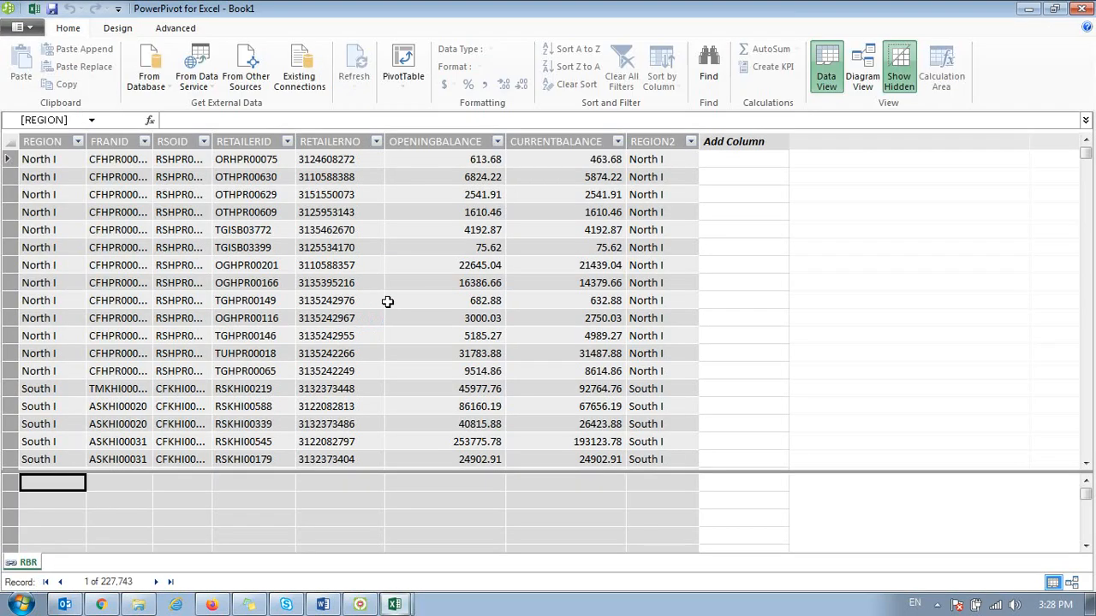
{"action": "left_click", "coordinate": [259, 75]}
{"action": "left_click_drag", "start_coordinate": [741, 262], "coordinate": [757, 469]}
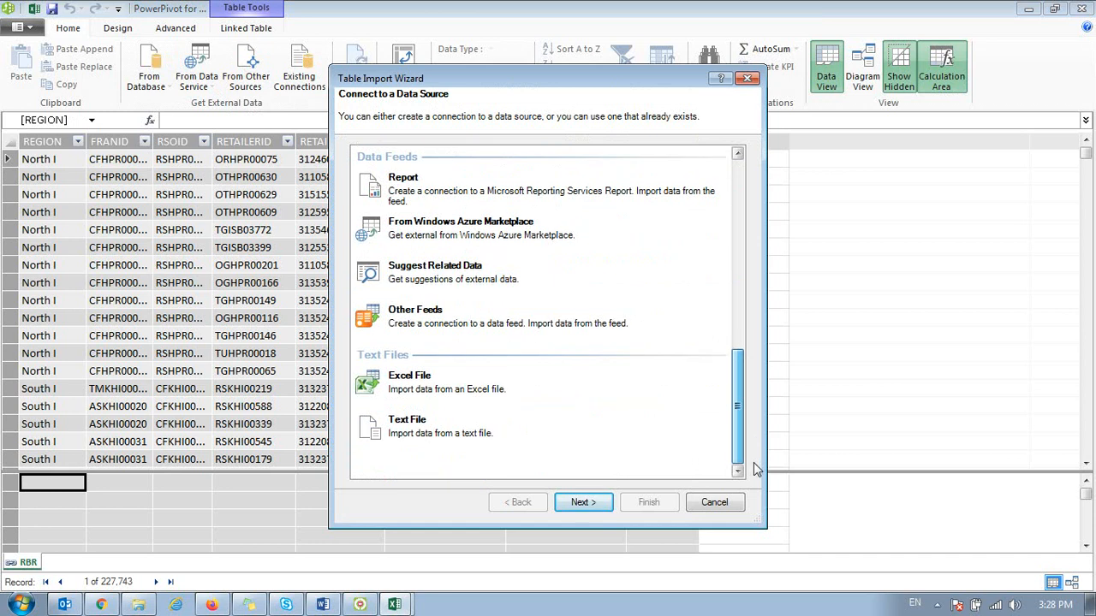
{"action": "left_click", "coordinate": [392, 432]}
{"action": "left_click", "coordinate": [580, 502]}
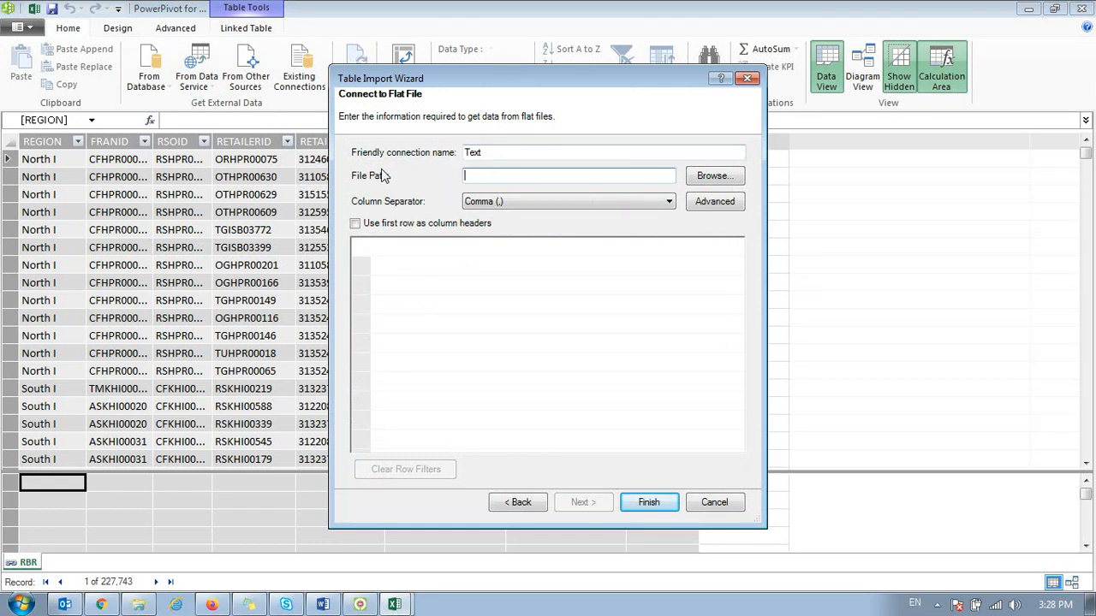
Step: Select the file 964 (20 oct to 3 nov).txt from Downloads\supreme Punjab offer\964 as the import source
{"action": "left_click", "coordinate": [694, 177]}
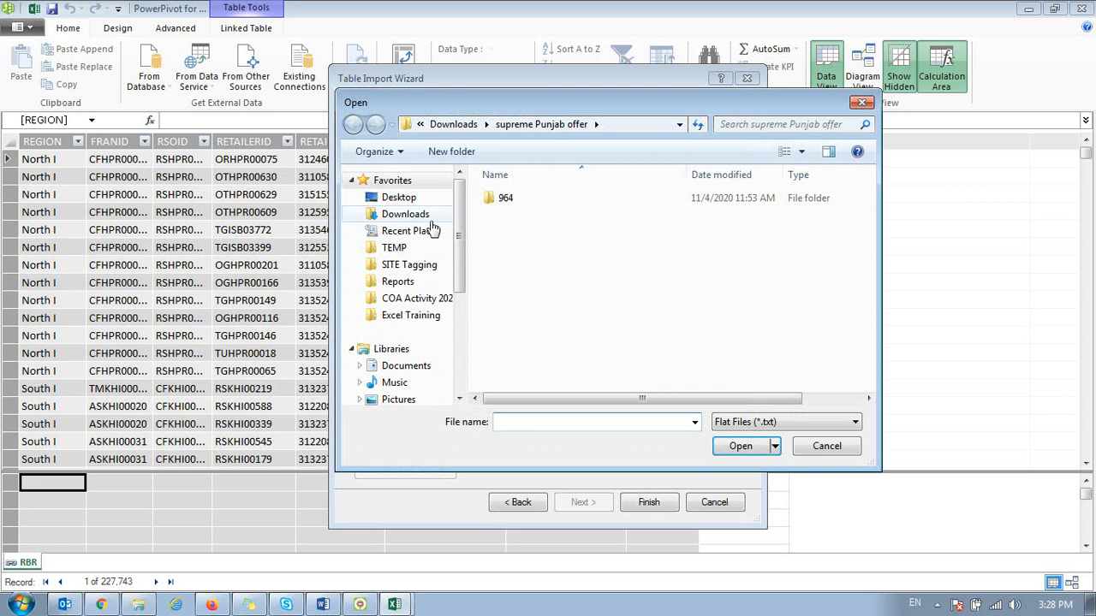
{"action": "left_click", "coordinate": [409, 214]}
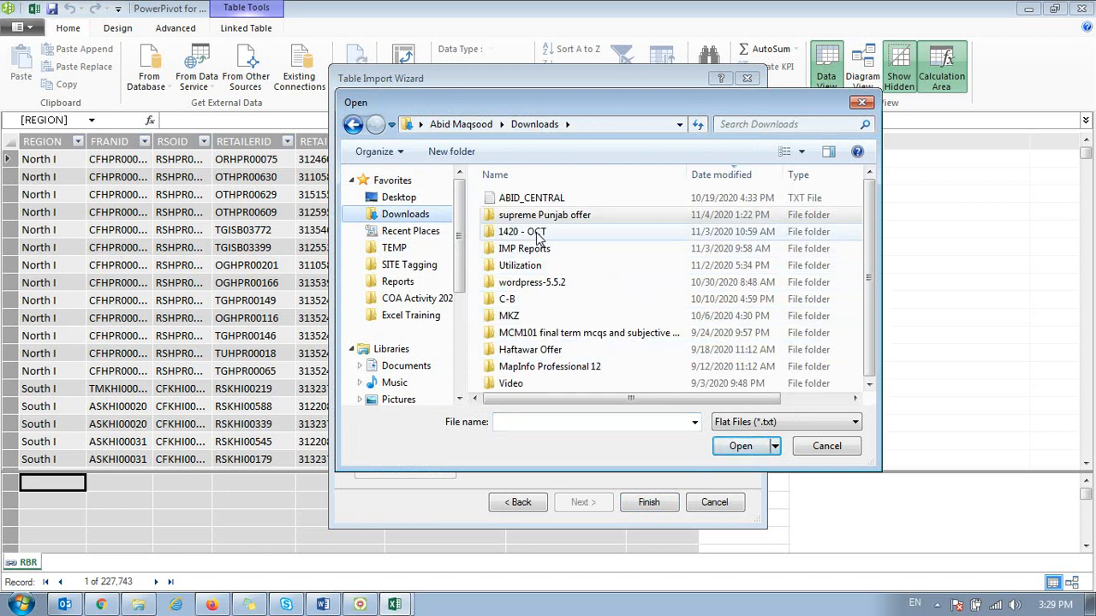
{"action": "double_click", "coordinate": [526, 215]}
{"action": "double_click", "coordinate": [519, 202]}
{"action": "double_click", "coordinate": [518, 204]}
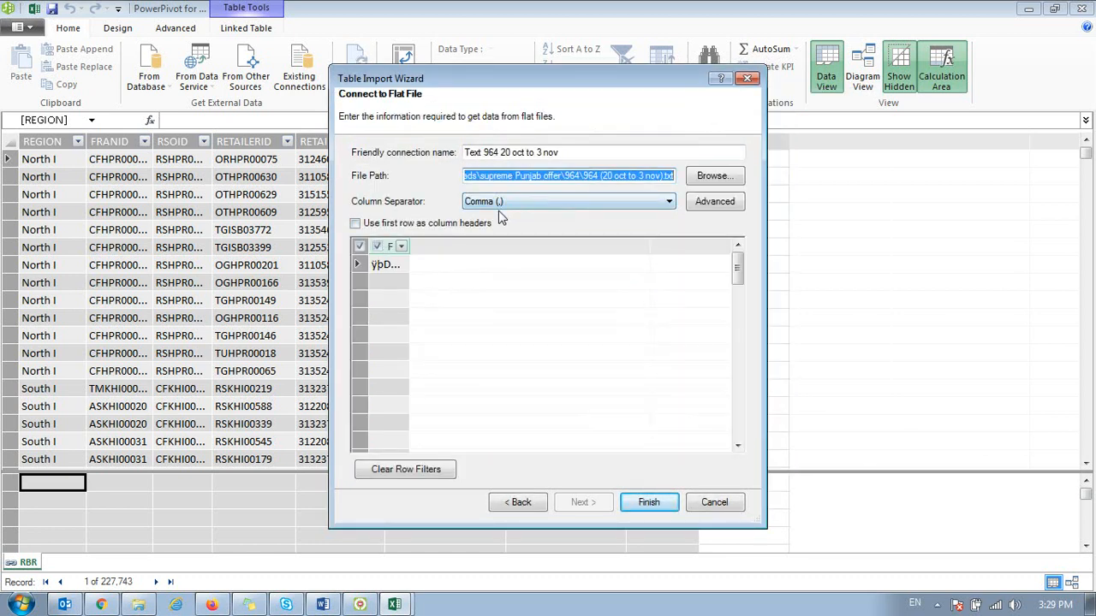
Step: Try Semicolon and then Space as the column separator for the 964 text file
{"action": "left_click", "coordinate": [507, 203]}
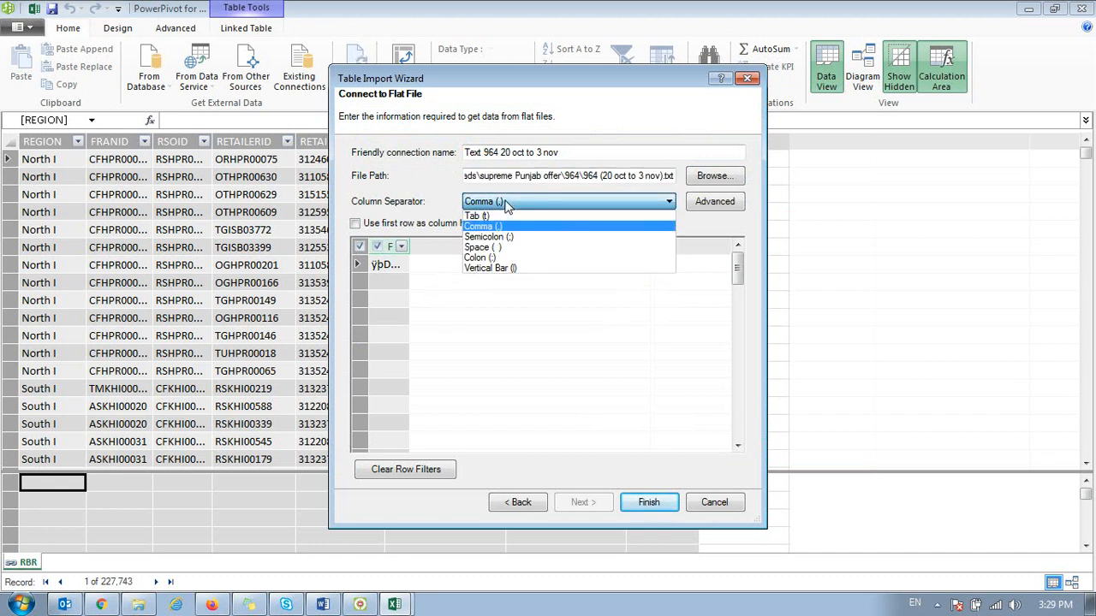
{"action": "key", "text": "Down"}
{"action": "key", "text": "Return"}
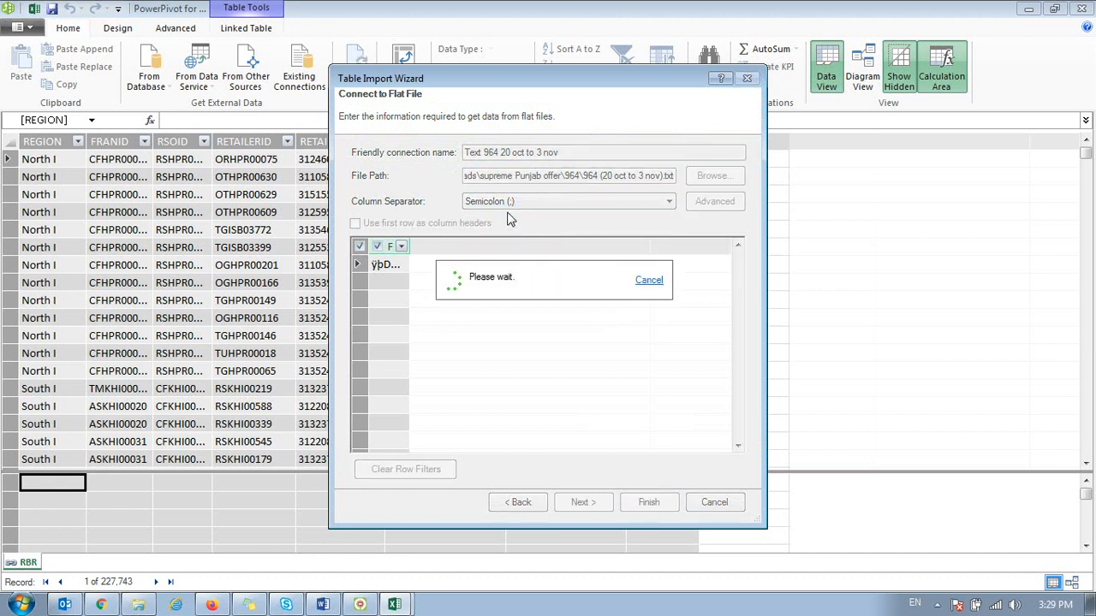
{"action": "left_click", "coordinate": [508, 206]}
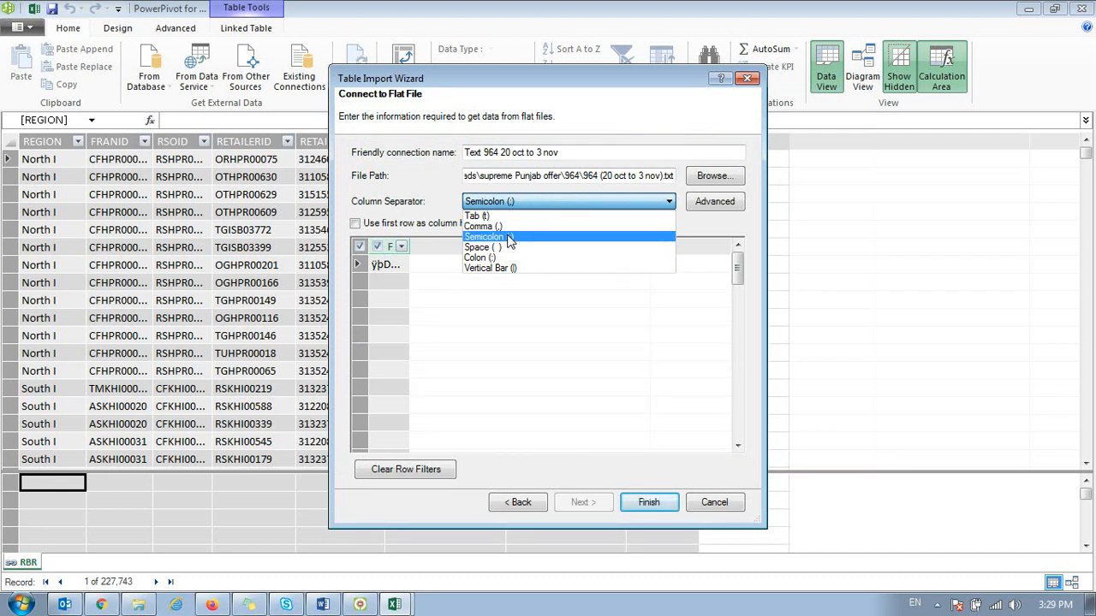
{"action": "left_click", "coordinate": [512, 248]}
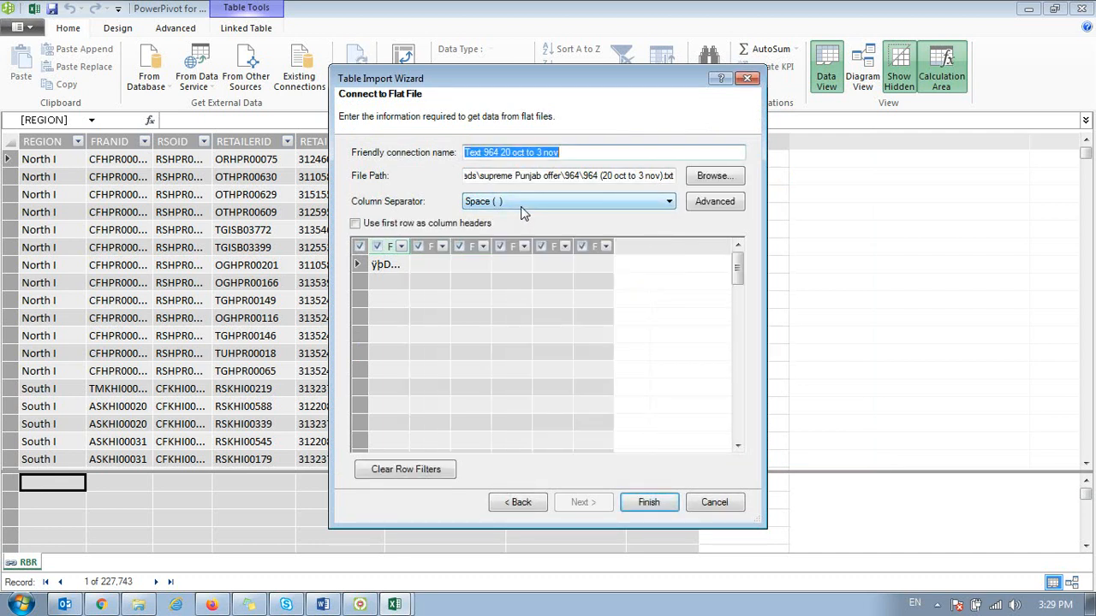
Step: Try using the first row as column headers with the Space separator, and read the import error details
{"action": "left_click", "coordinate": [355, 223]}
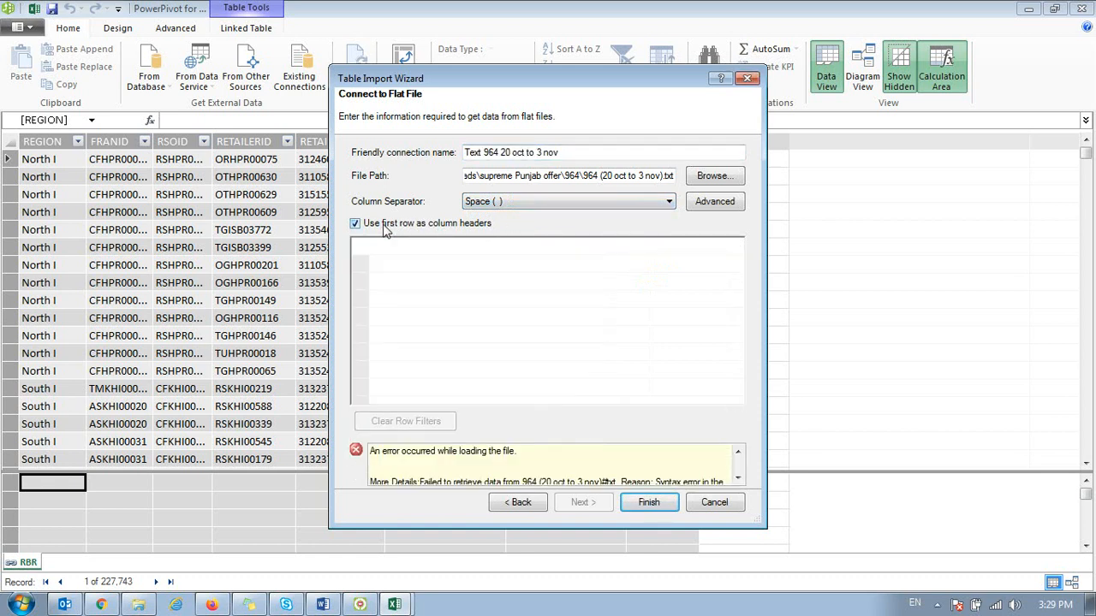
{"action": "triple_click", "coordinate": [468, 454]}
{"action": "scroll", "coordinate": [468, 453], "scroll_direction": "down", "scroll_amount": 1}
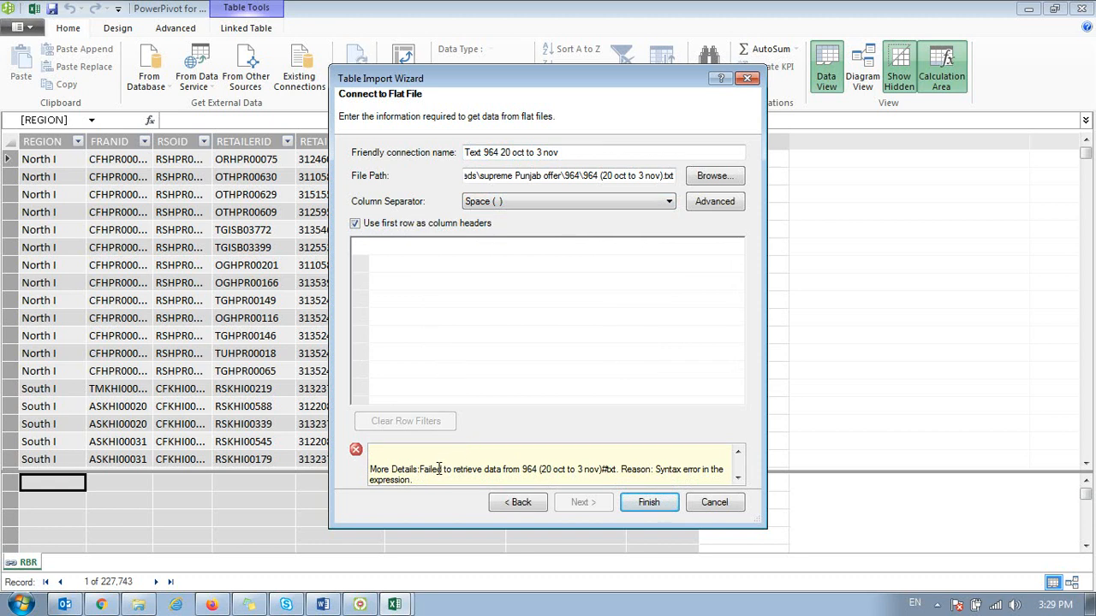
{"action": "scroll", "coordinate": [439, 469], "scroll_direction": "up", "scroll_amount": 1}
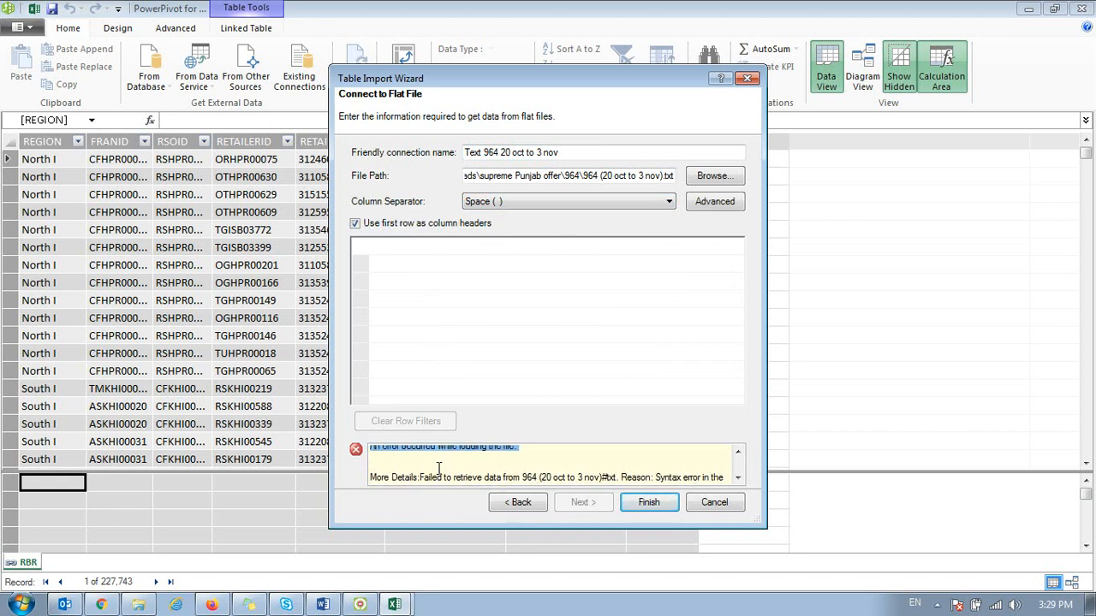
Step: Try the Vertical Bar separator for the 964 text file, followed by Space again, with first-row headers enabled
{"action": "left_click", "coordinate": [658, 207]}
{"action": "left_click", "coordinate": [513, 274]}
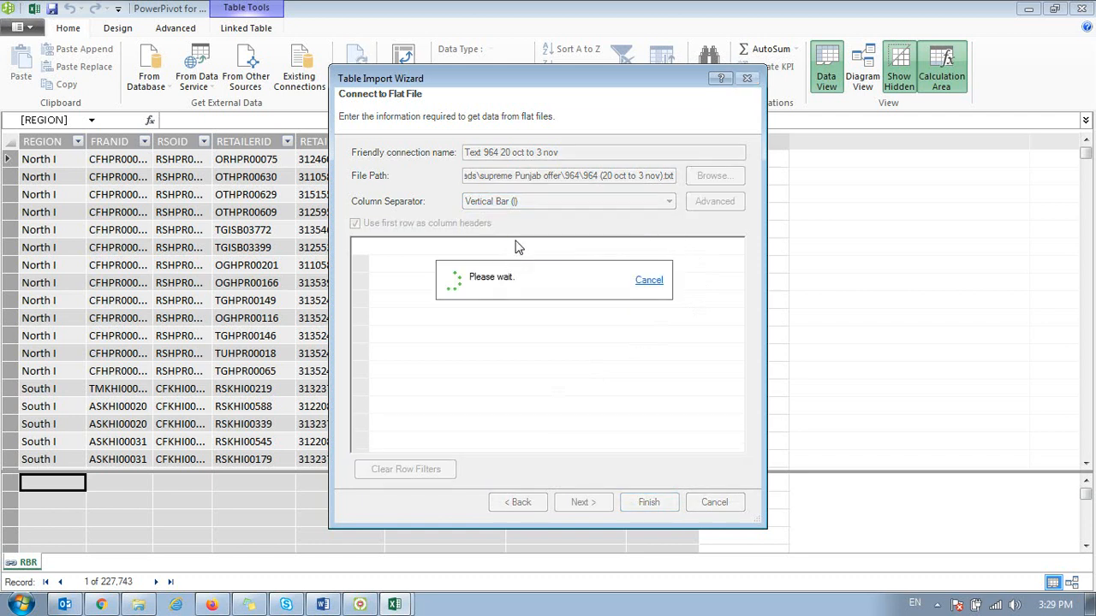
{"action": "left_click", "coordinate": [522, 208]}
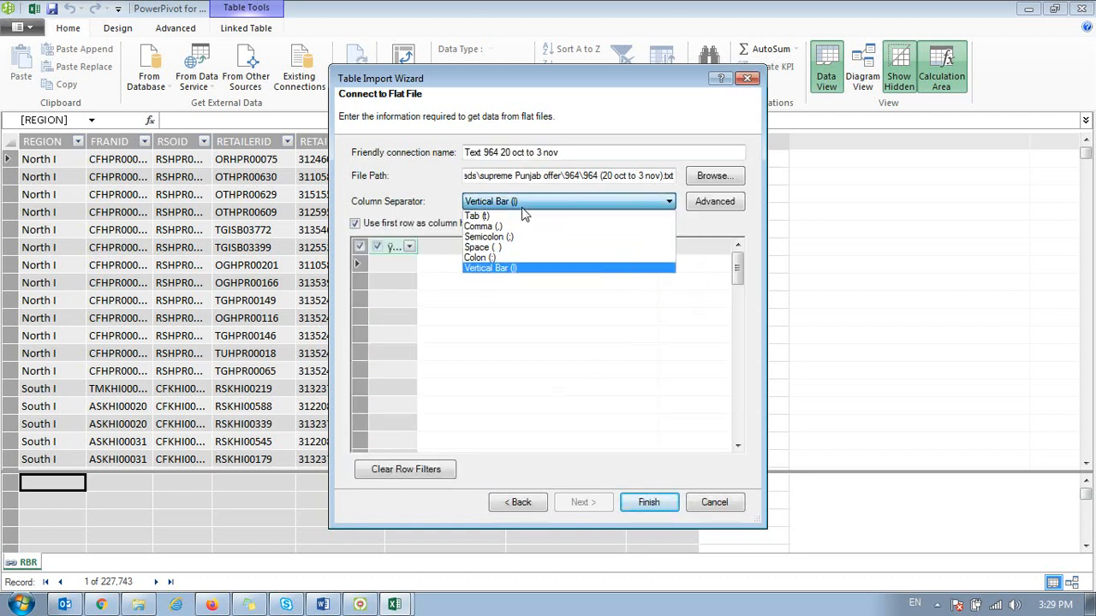
{"action": "left_click", "coordinate": [504, 247]}
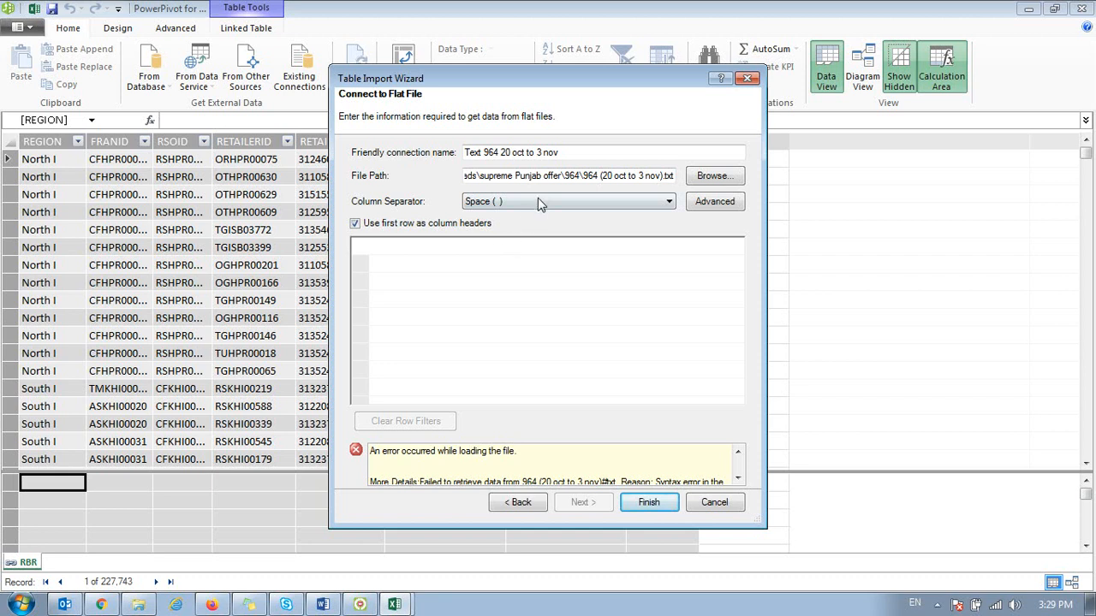
Step: Replace the import source with GRID_964_REVENUE_20180501.txt from D:\C Drive\PowerPivot\Bundles
{"action": "left_click", "coordinate": [702, 176]}
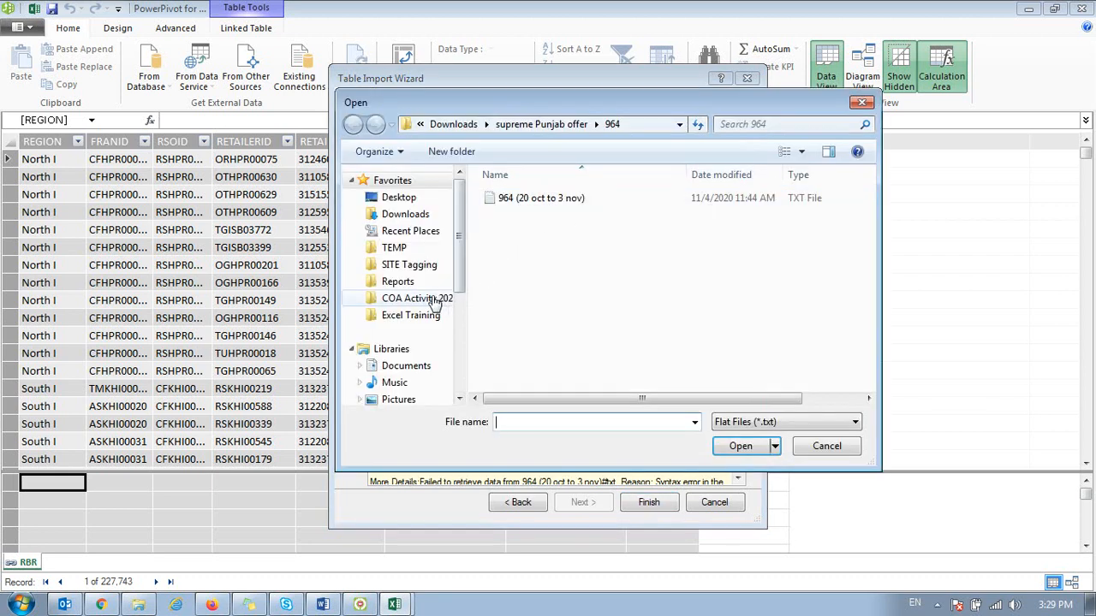
{"action": "left_click", "coordinate": [426, 315]}
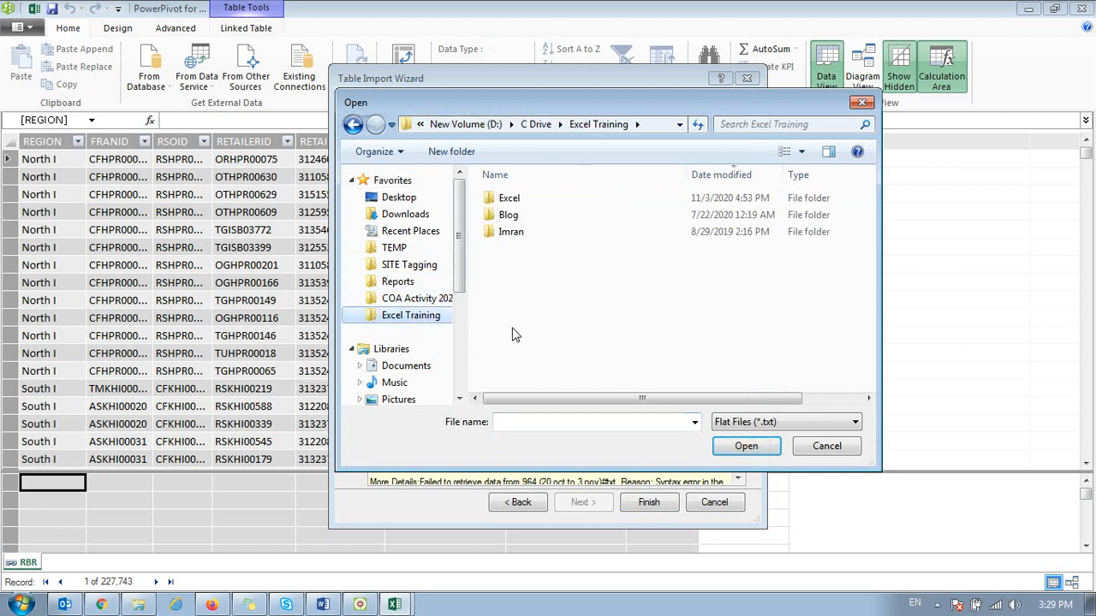
{"action": "left_click", "coordinate": [536, 124]}
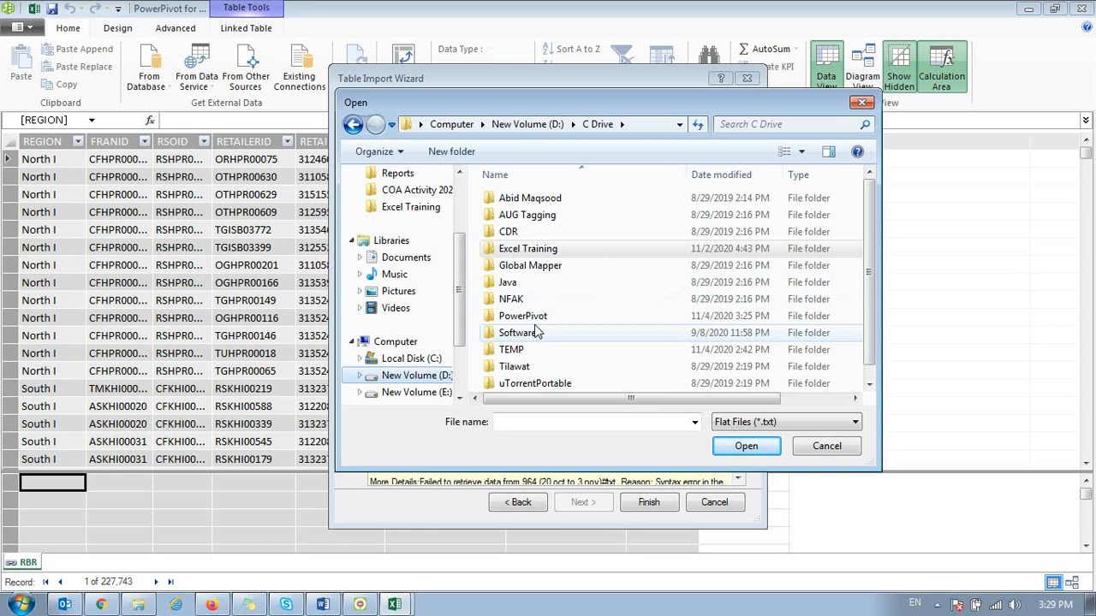
{"action": "double_click", "coordinate": [532, 316]}
{"action": "double_click", "coordinate": [517, 198]}
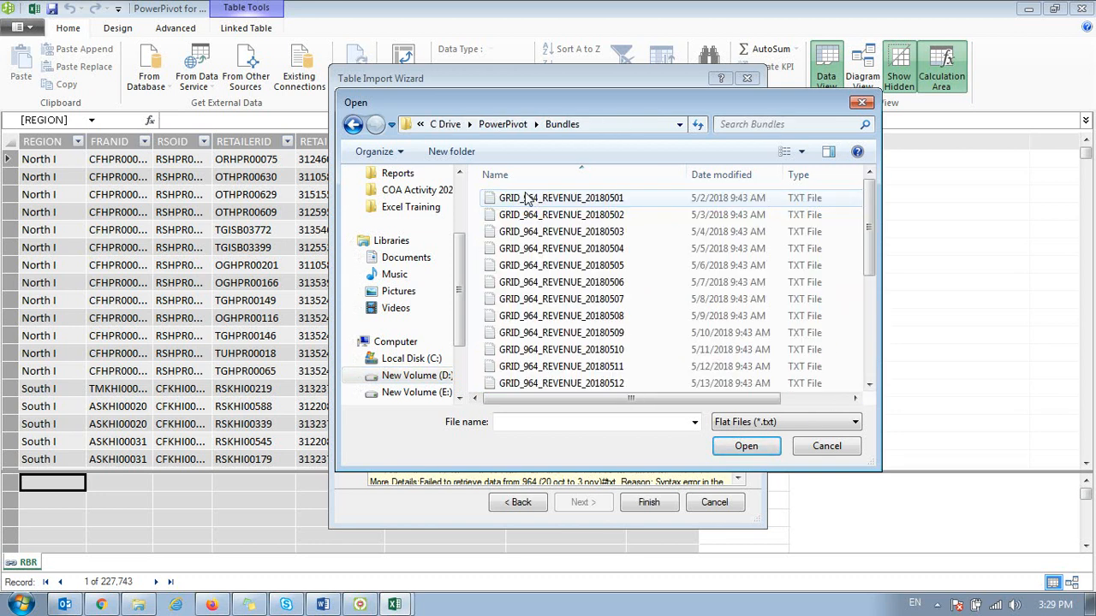
{"action": "double_click", "coordinate": [529, 198]}
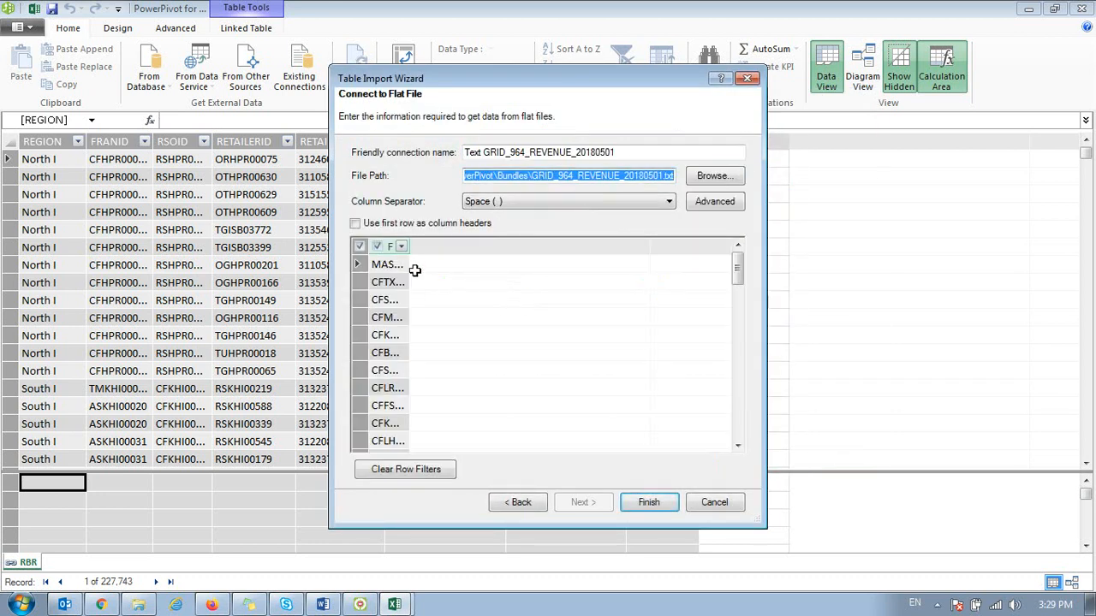
Step: Import the GRID_964_REVENUE_20180501 file with Comma as the column separator and the first row as column headers
{"action": "left_click", "coordinate": [500, 202]}
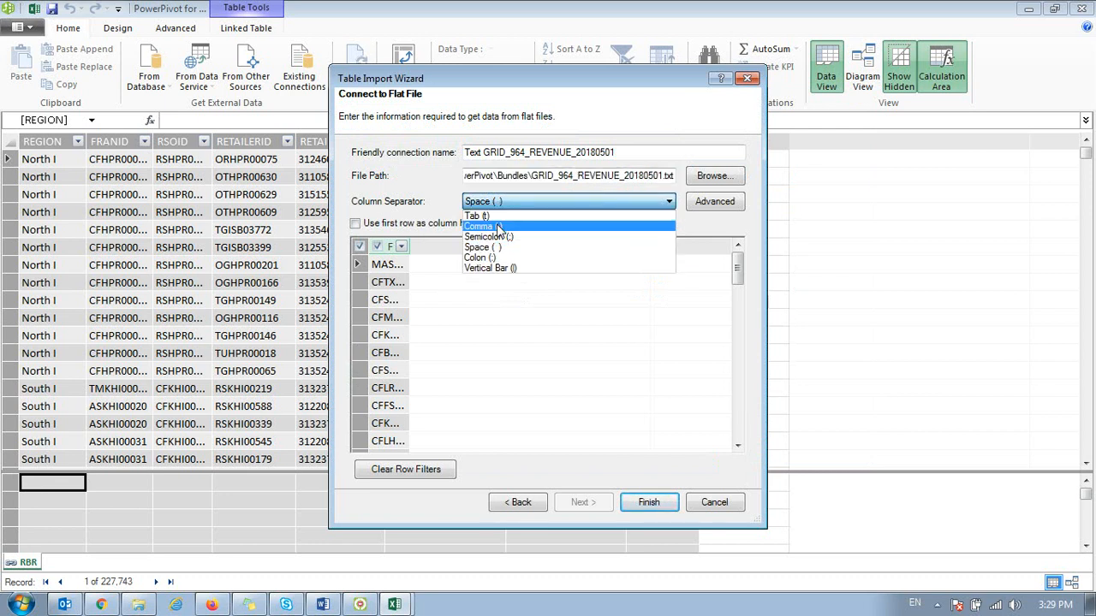
{"action": "left_click", "coordinate": [509, 227]}
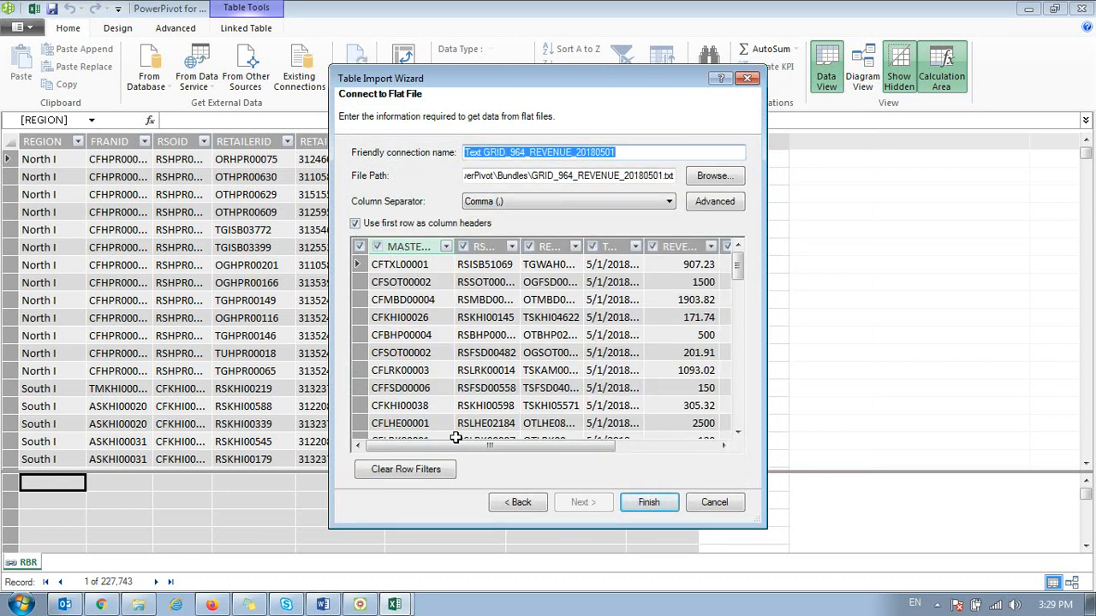
{"action": "mouse_move", "coordinate": [470, 444]}
{"action": "left_mouse_down"}
{"action": "mouse_move", "coordinate": [638, 448]}
{"action": "mouse_move", "coordinate": [480, 446]}
{"action": "left_mouse_up"}
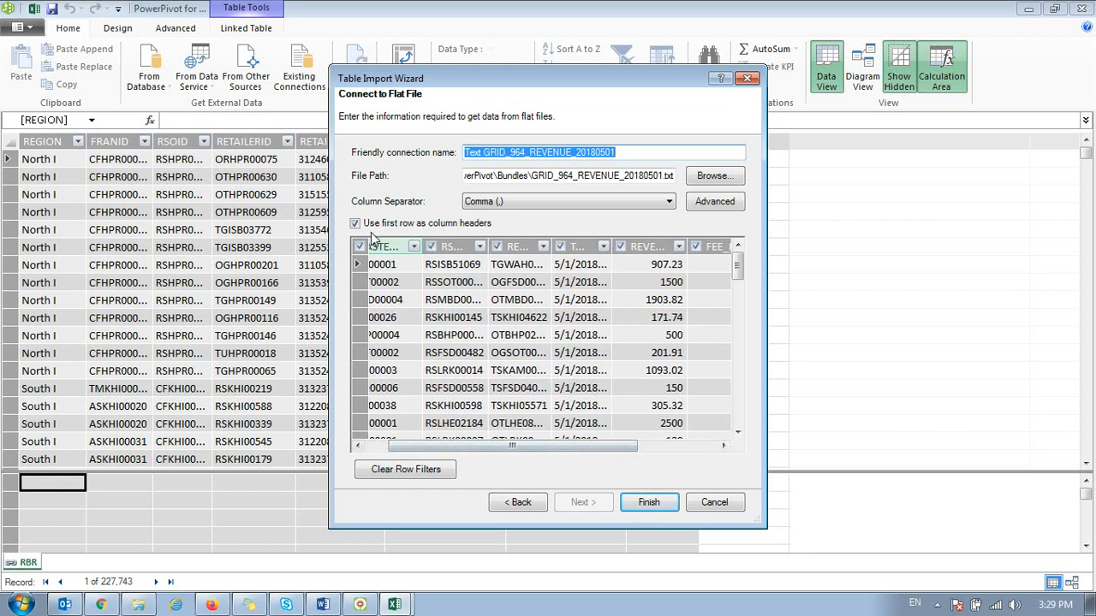
{"action": "left_click", "coordinate": [648, 503]}
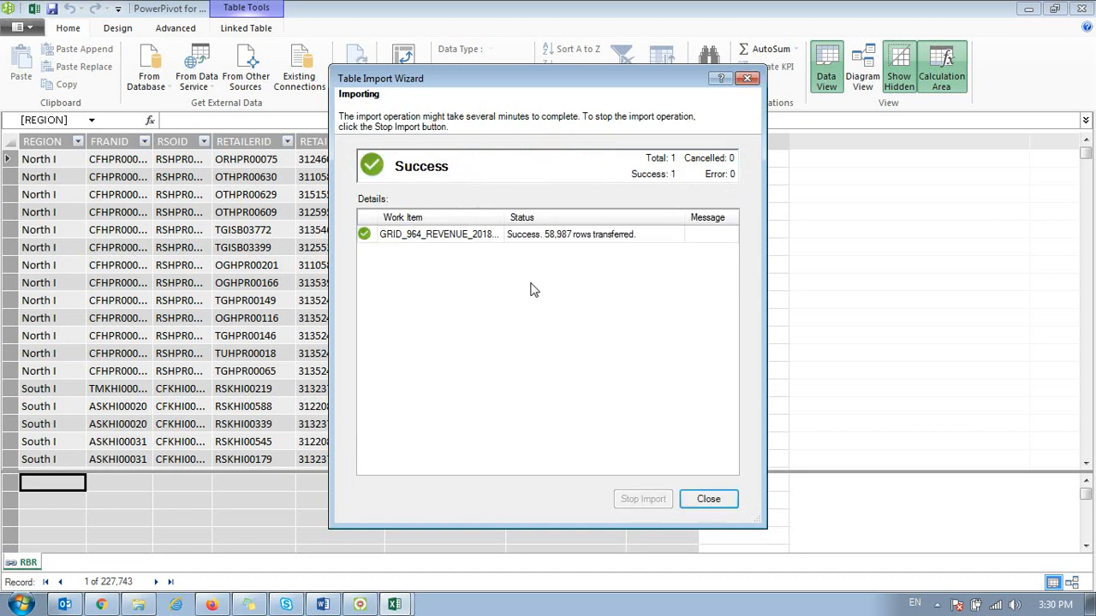
{"action": "left_click", "coordinate": [708, 498]}
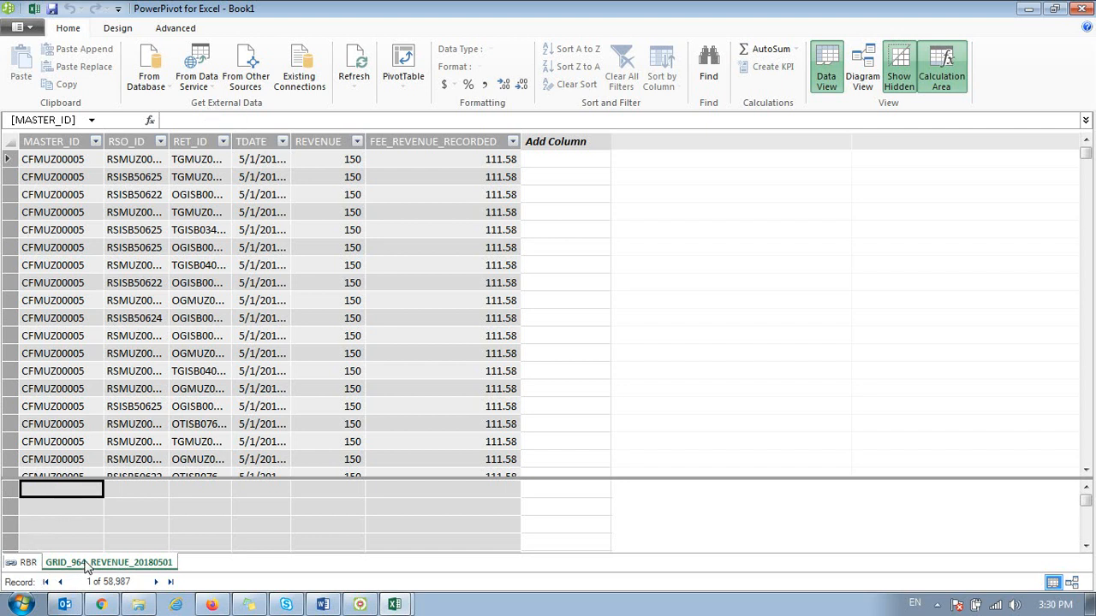
Step: Start importing another external data source of the Excel File type into the data model
{"action": "left_click", "coordinate": [244, 69]}
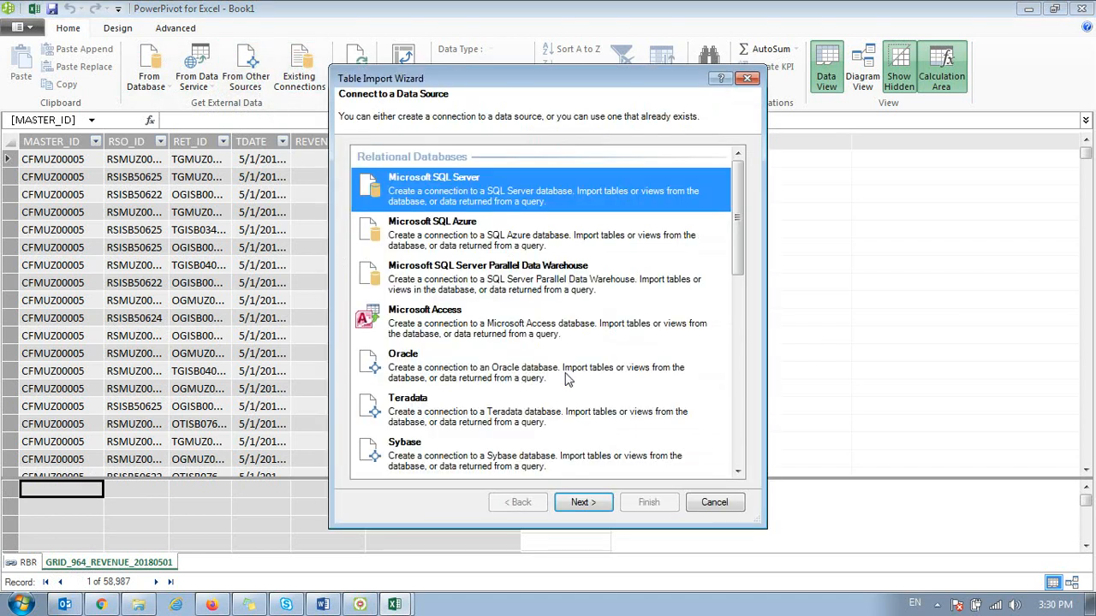
{"action": "left_click_drag", "start_coordinate": [737, 257], "coordinate": [748, 473]}
{"action": "left_click", "coordinate": [479, 383]}
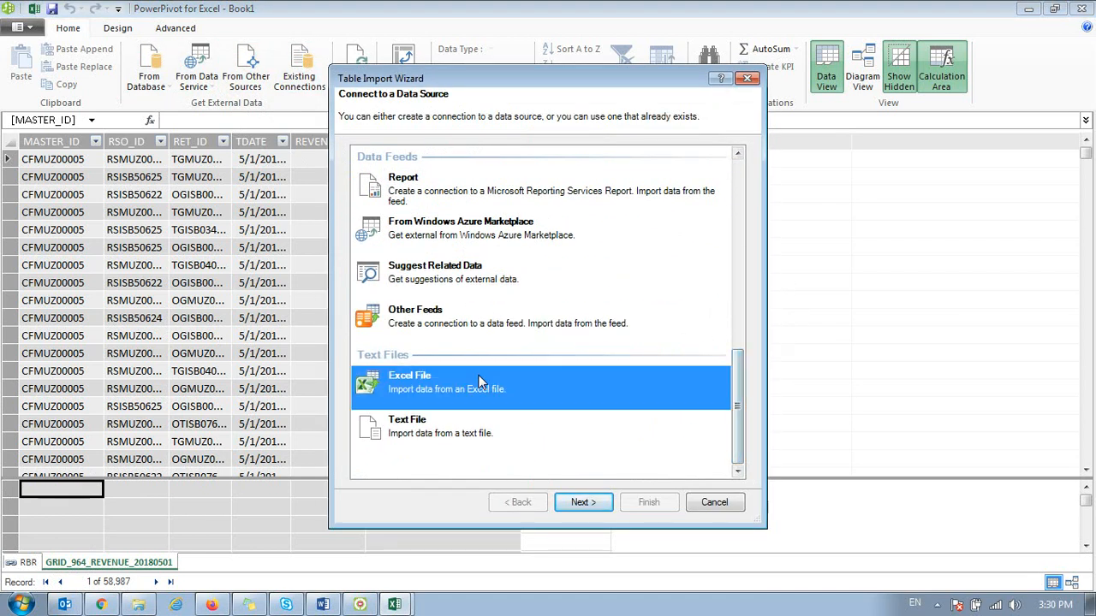
{"action": "left_click", "coordinate": [583, 502]}
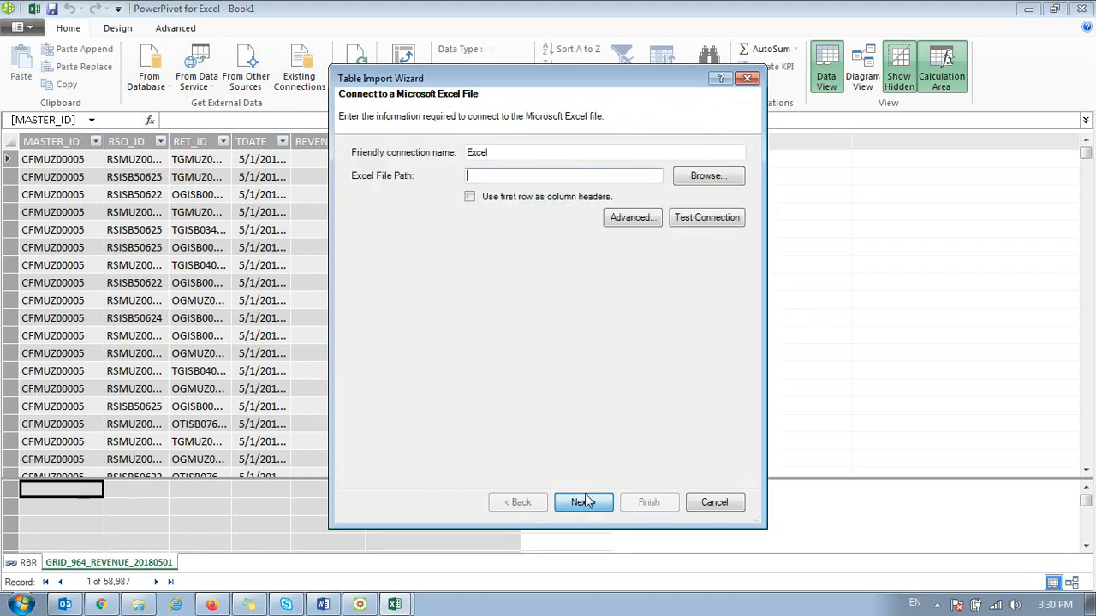
Step: Import Sheet1 from D:\C Drive\PowerPivot\RetailerBalanceReport.xlsx, using its first row as column headers
{"action": "left_click", "coordinate": [692, 181]}
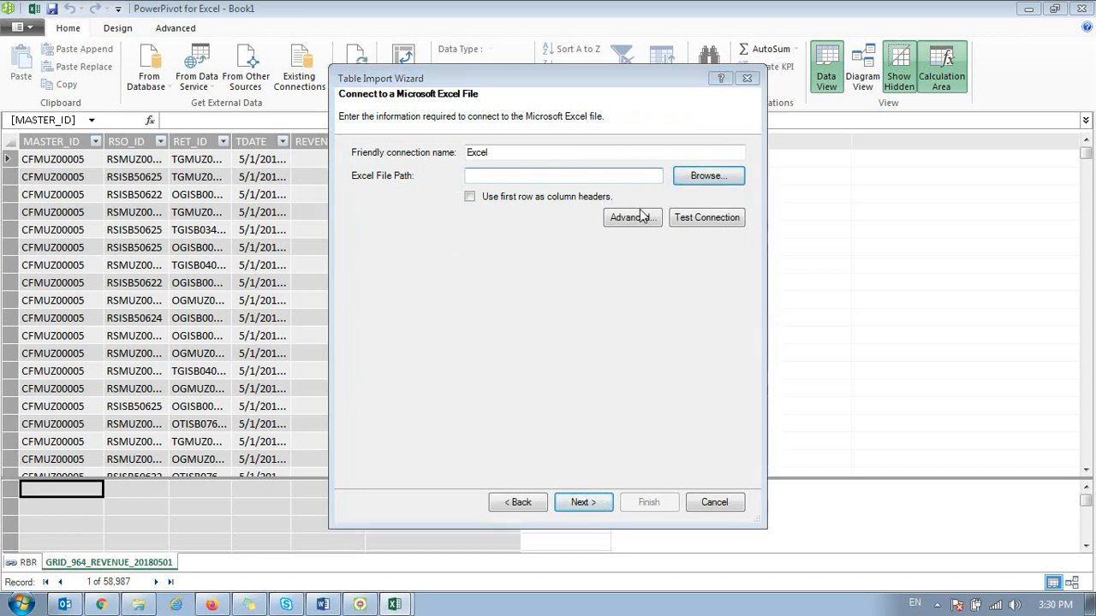
{"action": "left_click", "coordinate": [503, 124]}
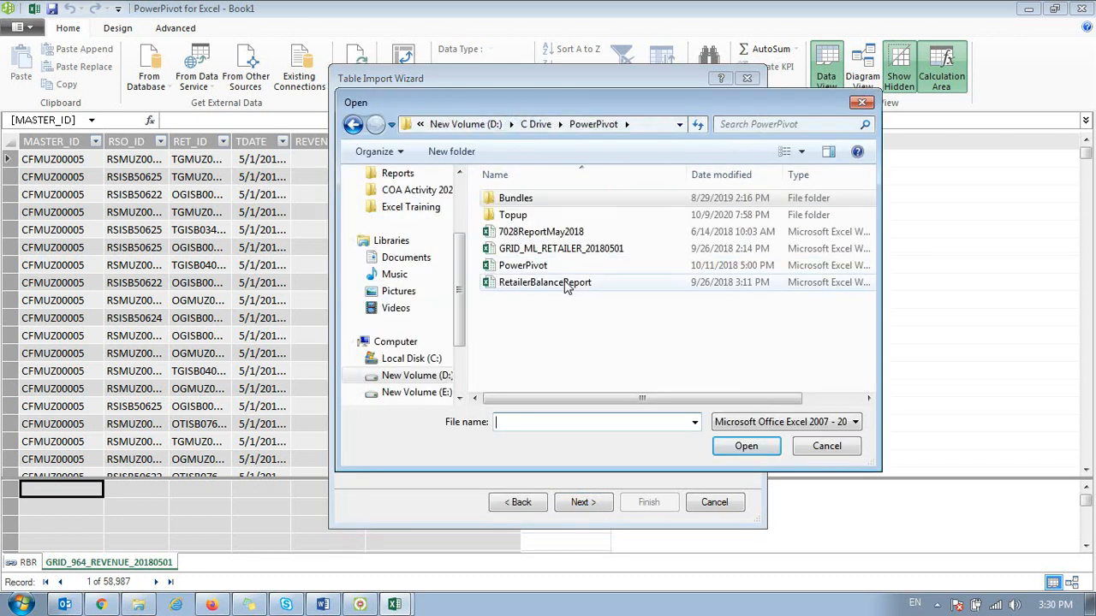
{"action": "double_click", "coordinate": [538, 282]}
{"action": "left_click", "coordinate": [469, 198]}
{"action": "left_click", "coordinate": [594, 501]}
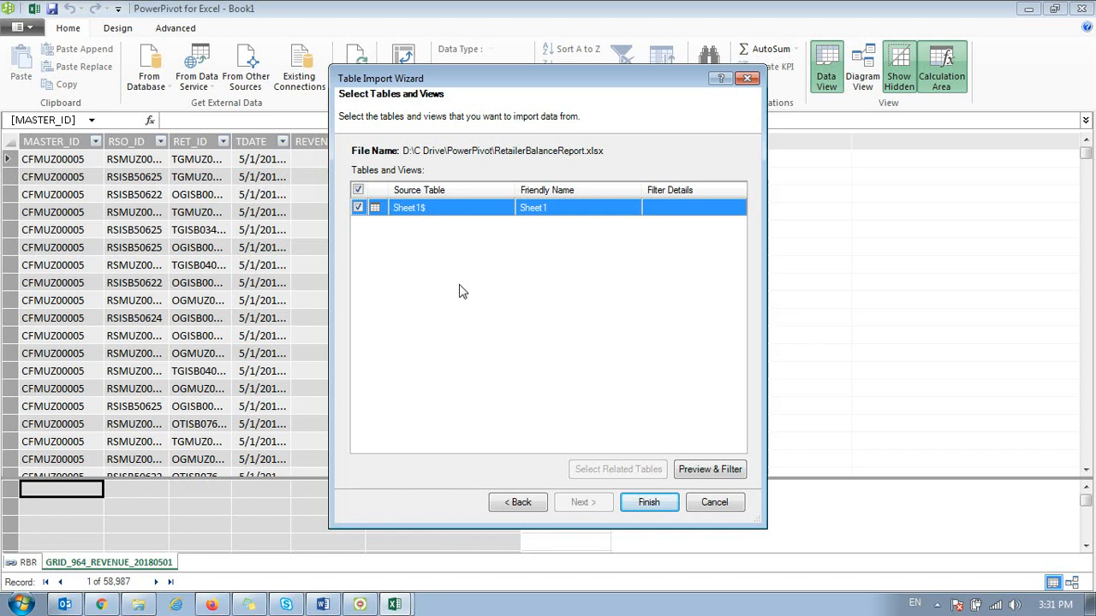
{"action": "left_click", "coordinate": [648, 502]}
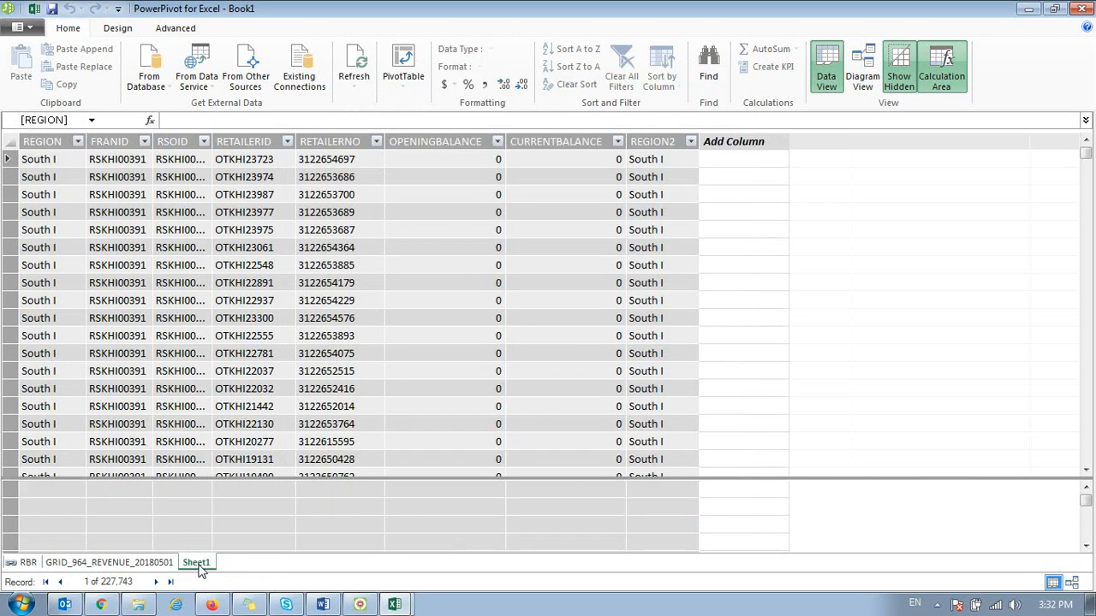
Step: Compare the linked RBR table with the imported Sheet1 and GRID_964_REVENUE_20180501 tables in the data model
{"action": "double_click", "coordinate": [195, 562]}
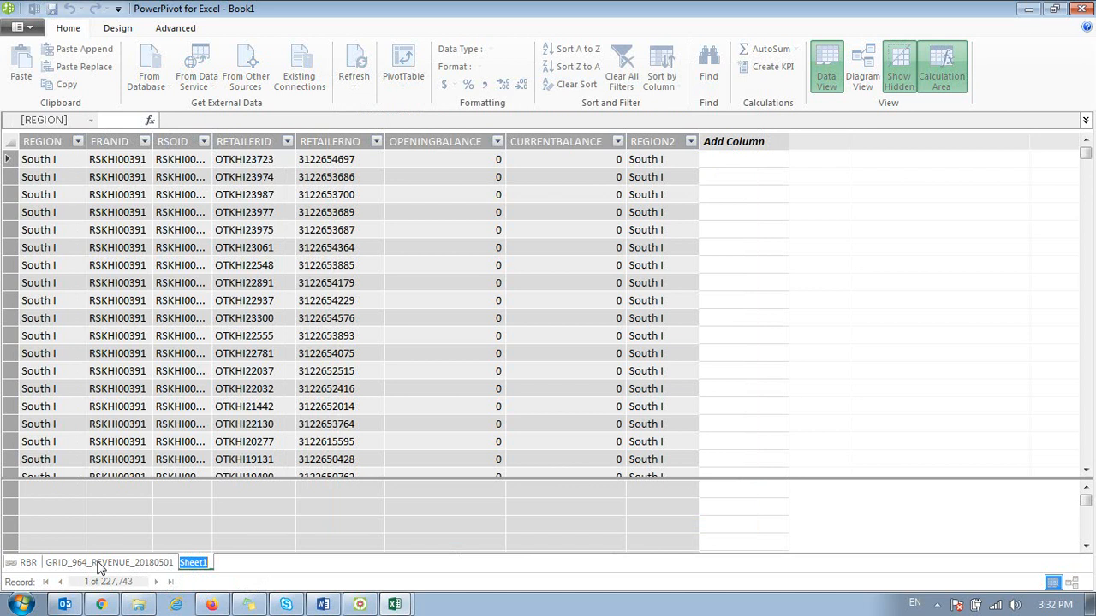
{"action": "left_click", "coordinate": [182, 489]}
{"action": "left_click", "coordinate": [29, 562]}
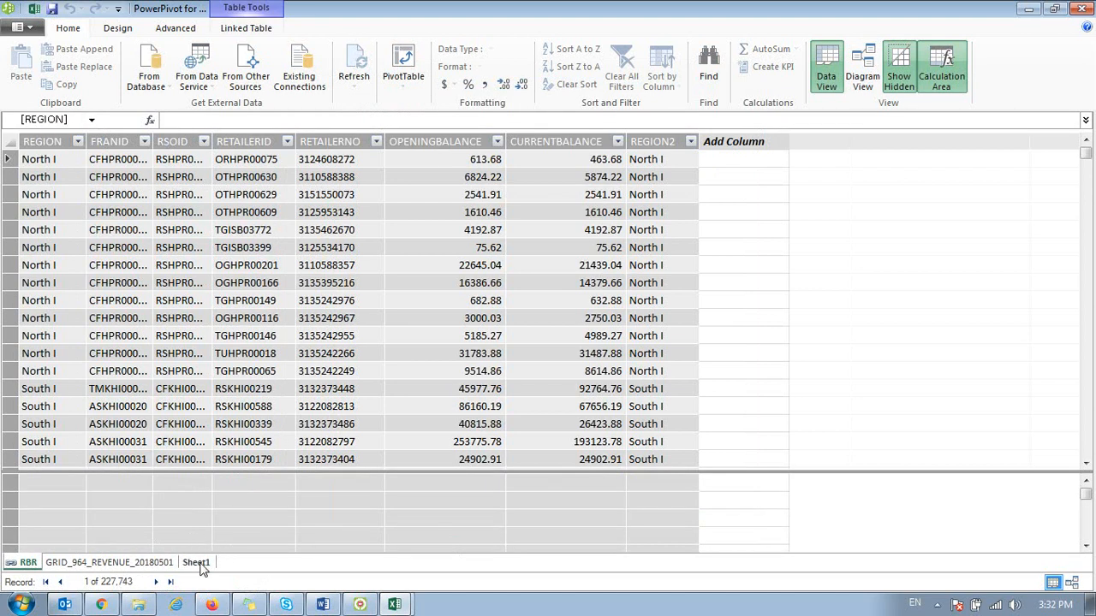
{"action": "left_click", "coordinate": [199, 563]}
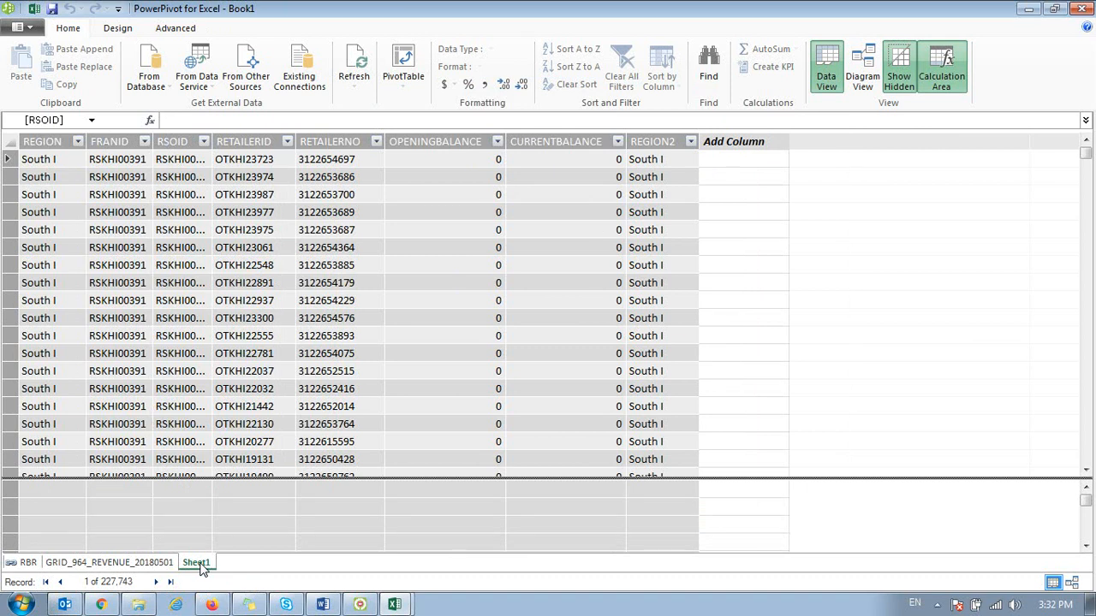
{"action": "left_click", "coordinate": [29, 562]}
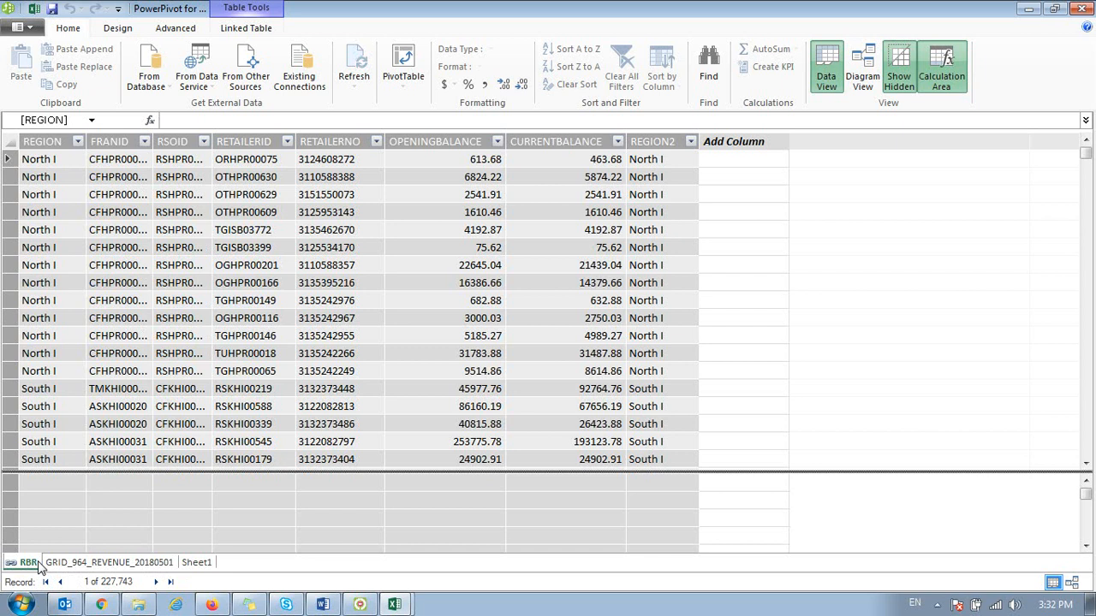
{"action": "left_click", "coordinate": [196, 562]}
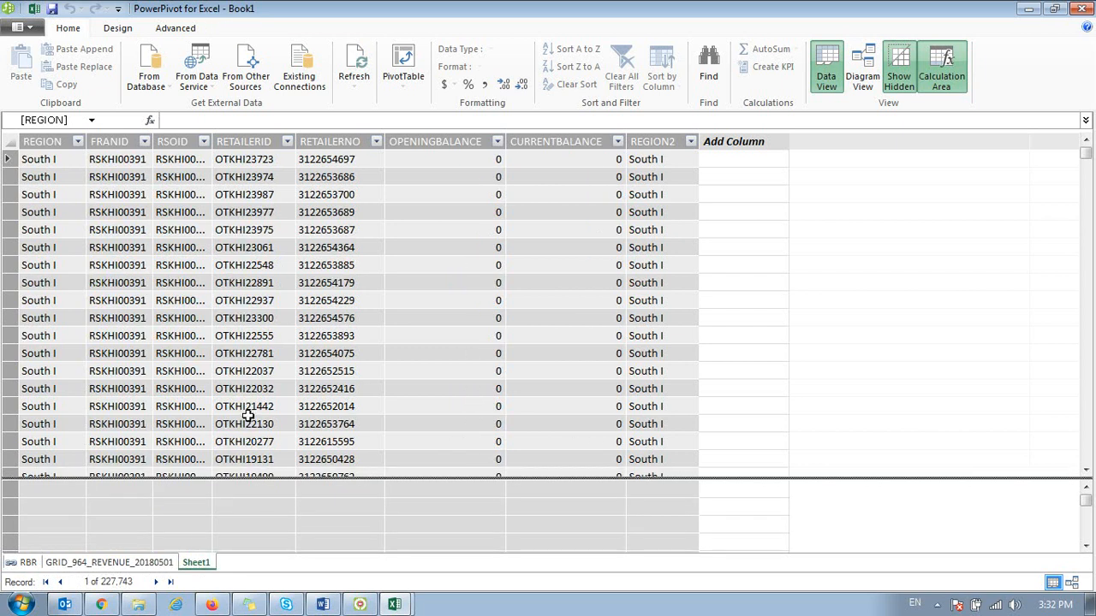
{"action": "left_click", "coordinate": [120, 563]}
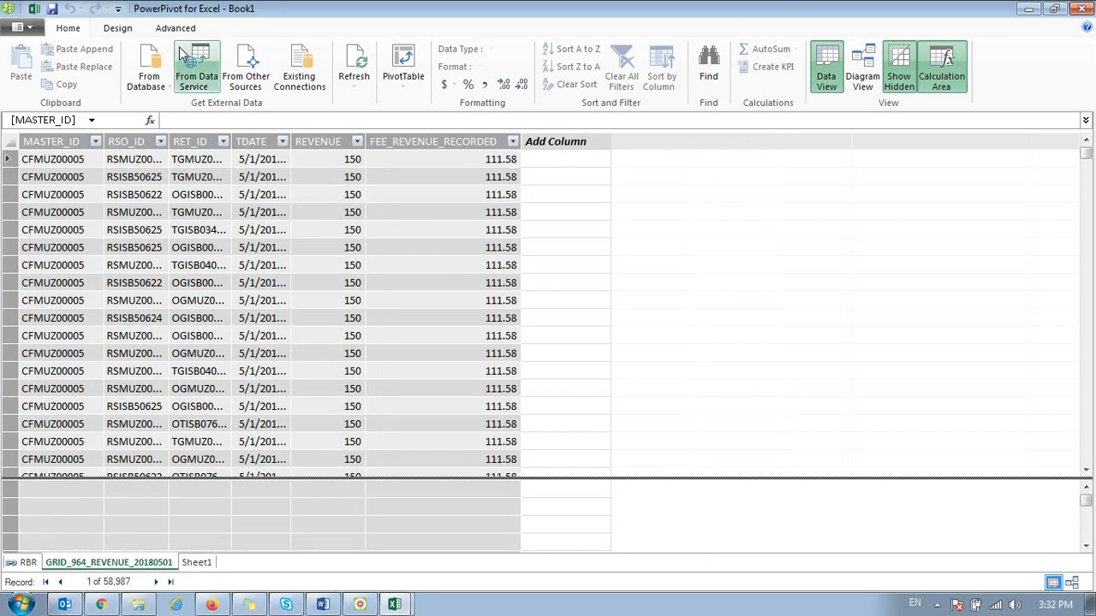
Step: Return from the data model to Sheet2 and start a Power Query import from a folder with cell F3 selected
{"action": "left_click", "coordinate": [1080, 8]}
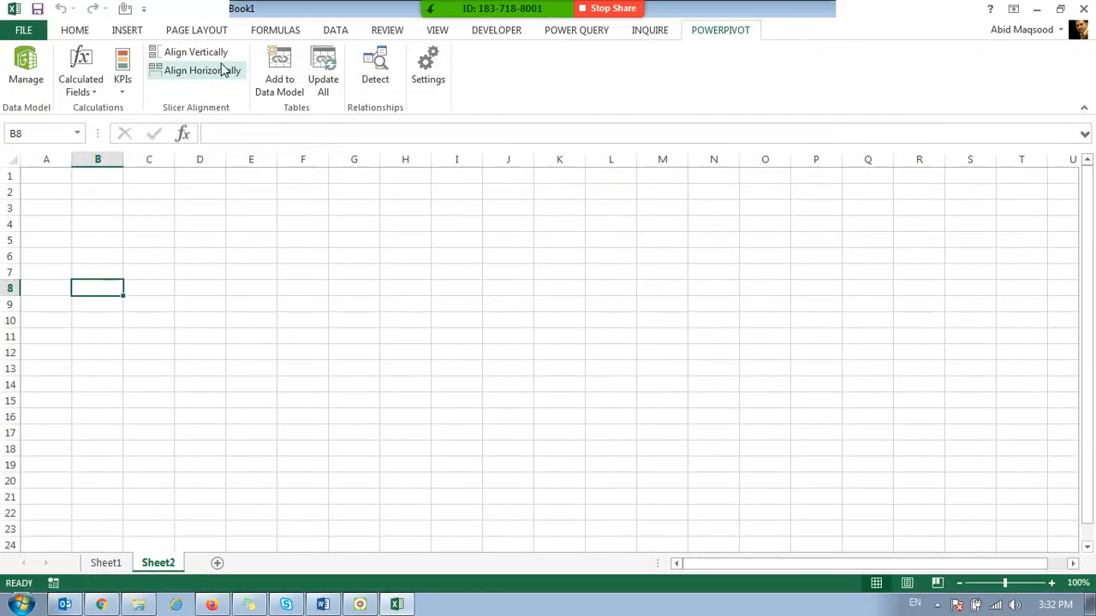
{"action": "left_click", "coordinate": [562, 31]}
{"action": "left_click", "coordinate": [304, 213]}
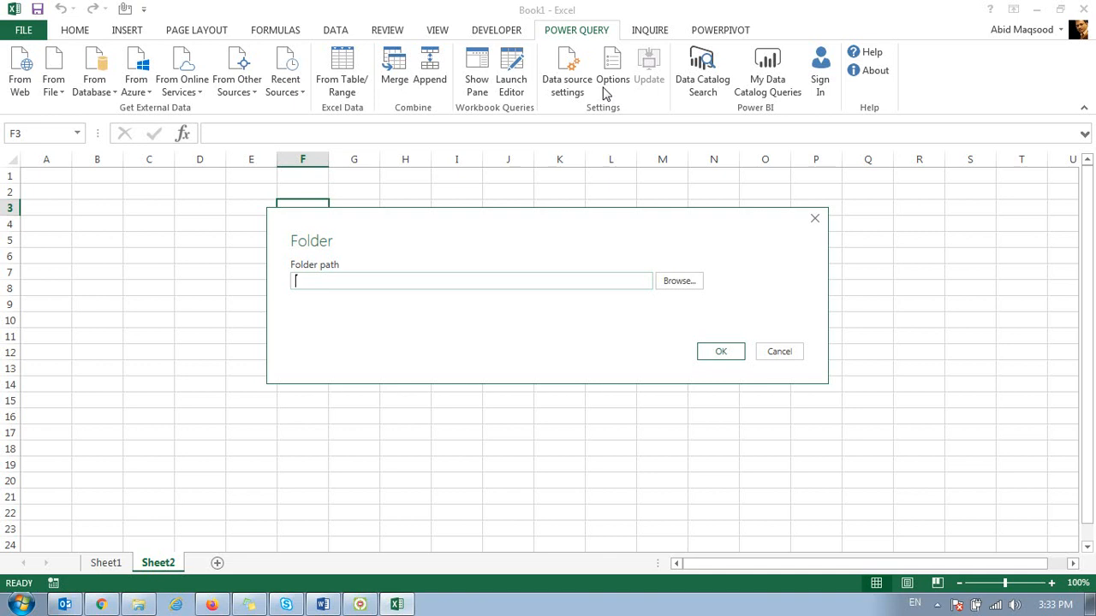
Step: Set the folder path to D:\C Drive\PowerPivot\Bundles and load the preview of its files
{"action": "left_click", "coordinate": [682, 283]}
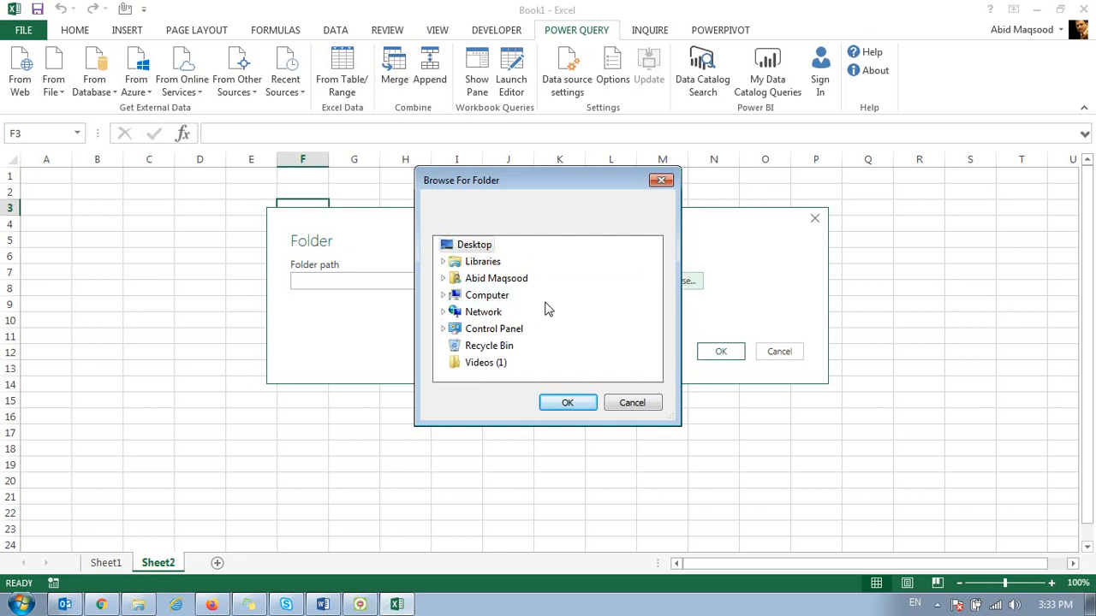
{"action": "double_click", "coordinate": [487, 296]}
{"action": "double_click", "coordinate": [514, 330]}
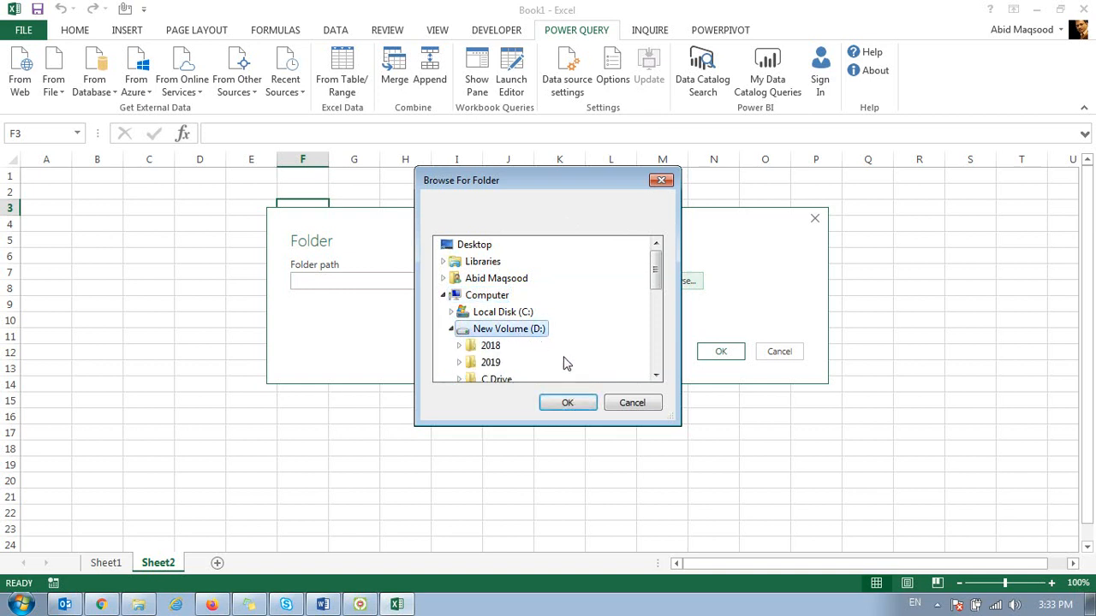
{"action": "scroll", "coordinate": [518, 364], "scroll_direction": "down", "scroll_amount": 1}
{"action": "double_click", "coordinate": [494, 328]}
{"action": "scroll", "coordinate": [502, 342], "scroll_direction": "down", "scroll_amount": 1}
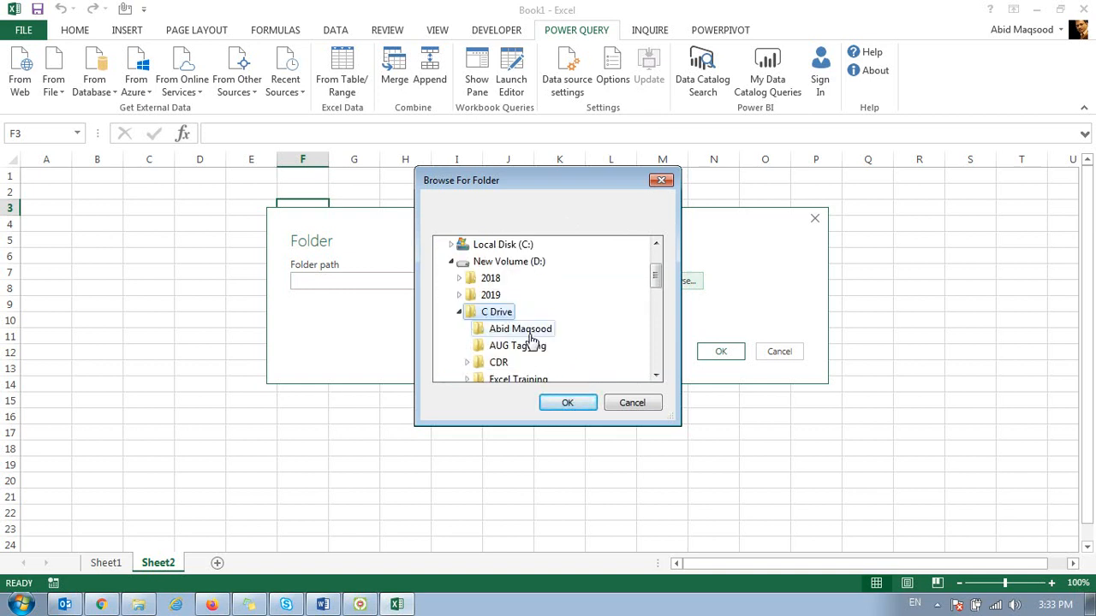
{"action": "scroll", "coordinate": [522, 362], "scroll_direction": "down", "scroll_amount": 1}
{"action": "scroll", "coordinate": [520, 354], "scroll_direction": "down", "scroll_amount": 1}
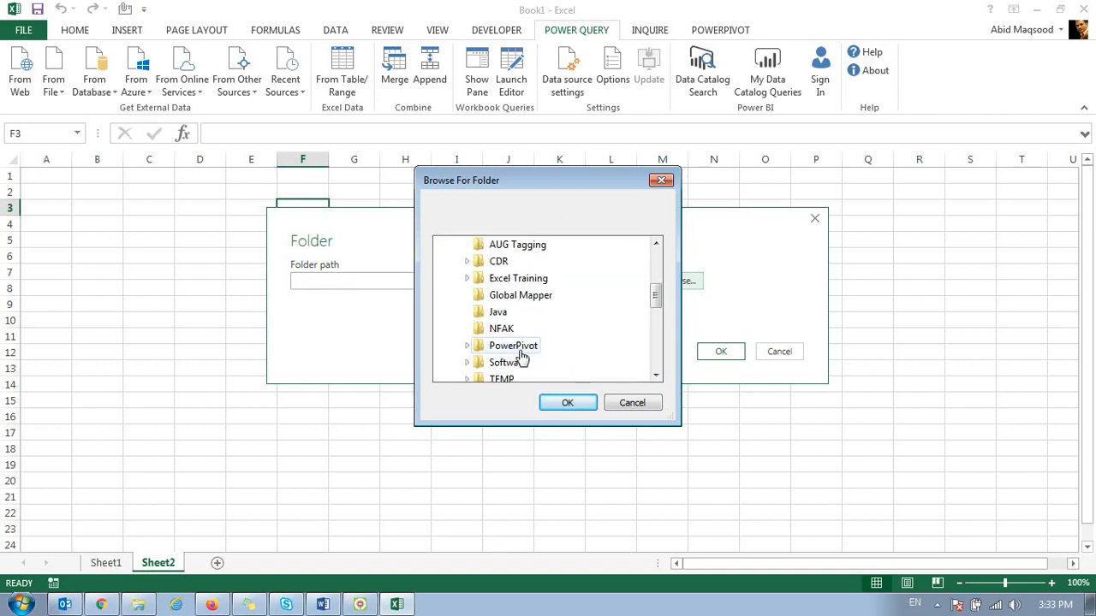
{"action": "left_click", "coordinate": [521, 348]}
{"action": "scroll", "coordinate": [525, 351], "scroll_direction": "down", "scroll_amount": 1}
{"action": "left_click", "coordinate": [514, 328]}
{"action": "left_click", "coordinate": [565, 402]}
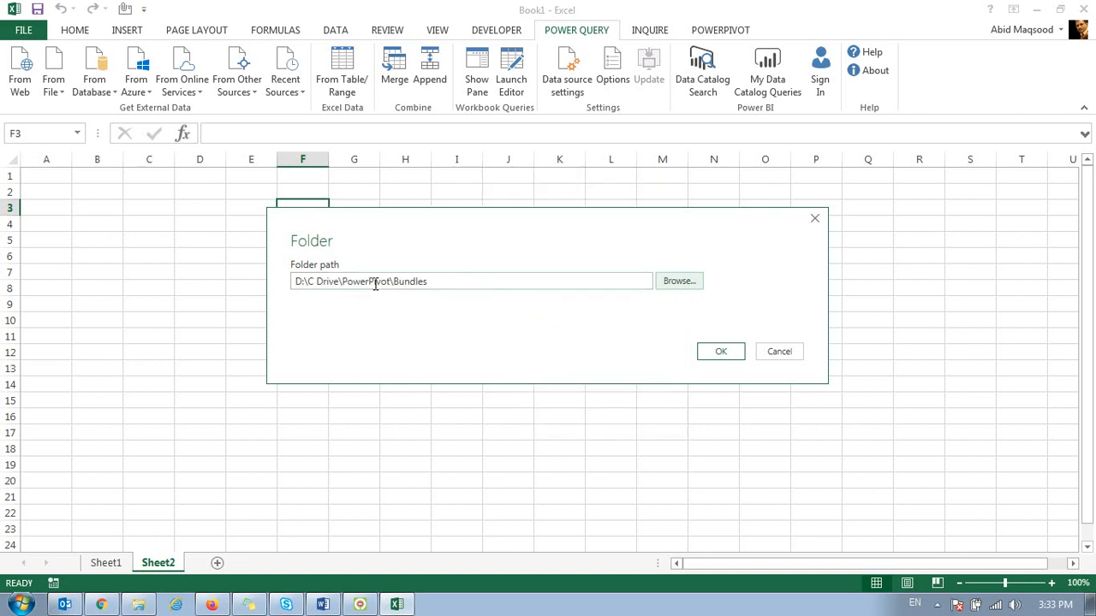
{"action": "left_click", "coordinate": [729, 352]}
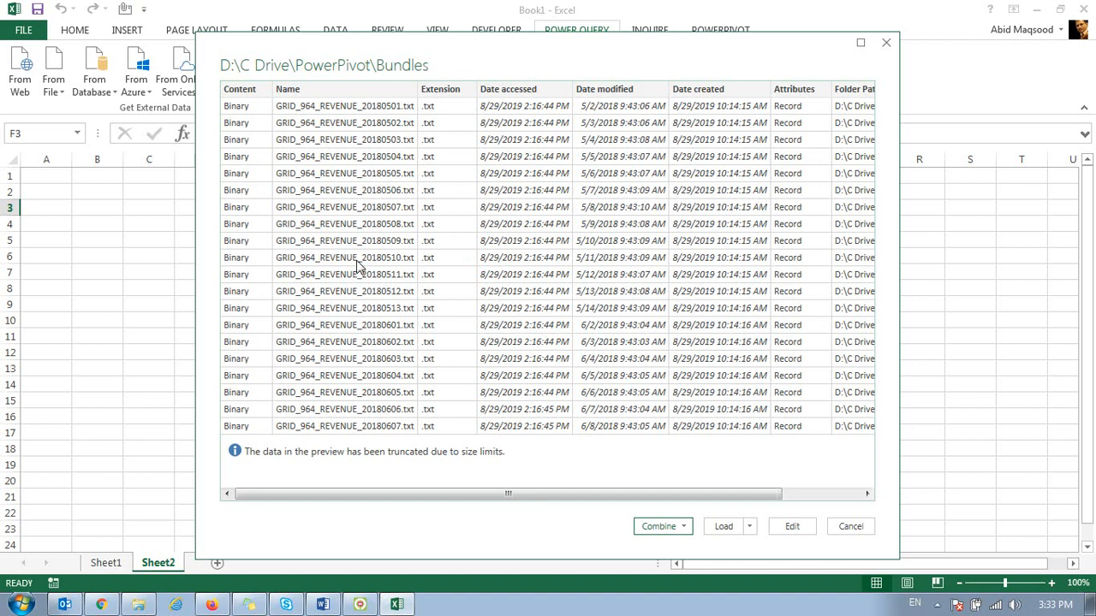
Step: Review the file list of the Bundles folder and its loading options, and choose Combine & Load
{"action": "left_click_drag", "start_coordinate": [396, 499], "coordinate": [554, 502]}
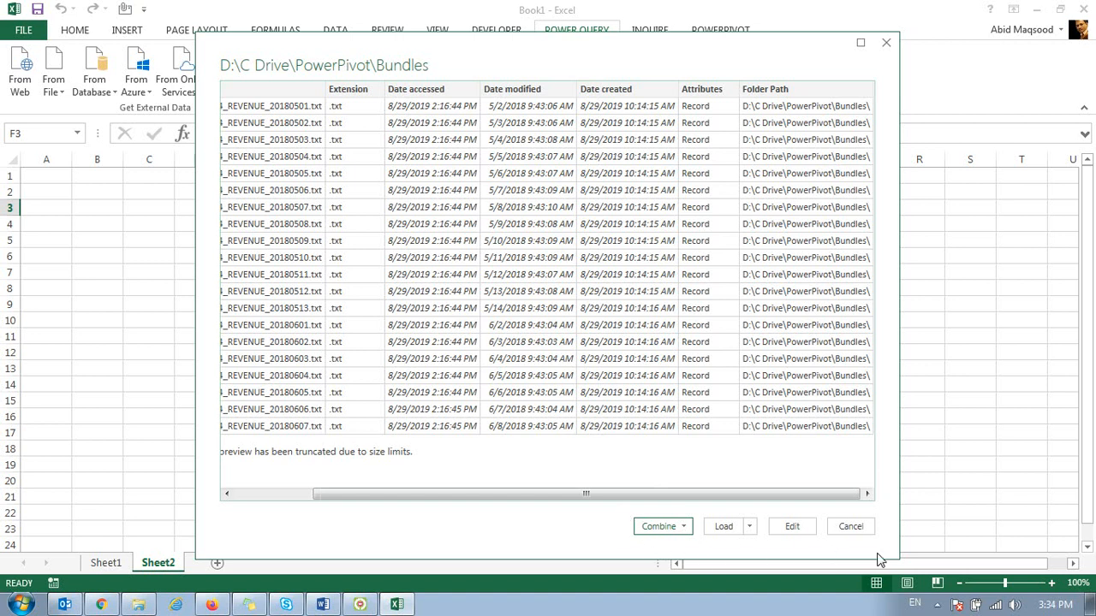
{"action": "left_click", "coordinate": [684, 527]}
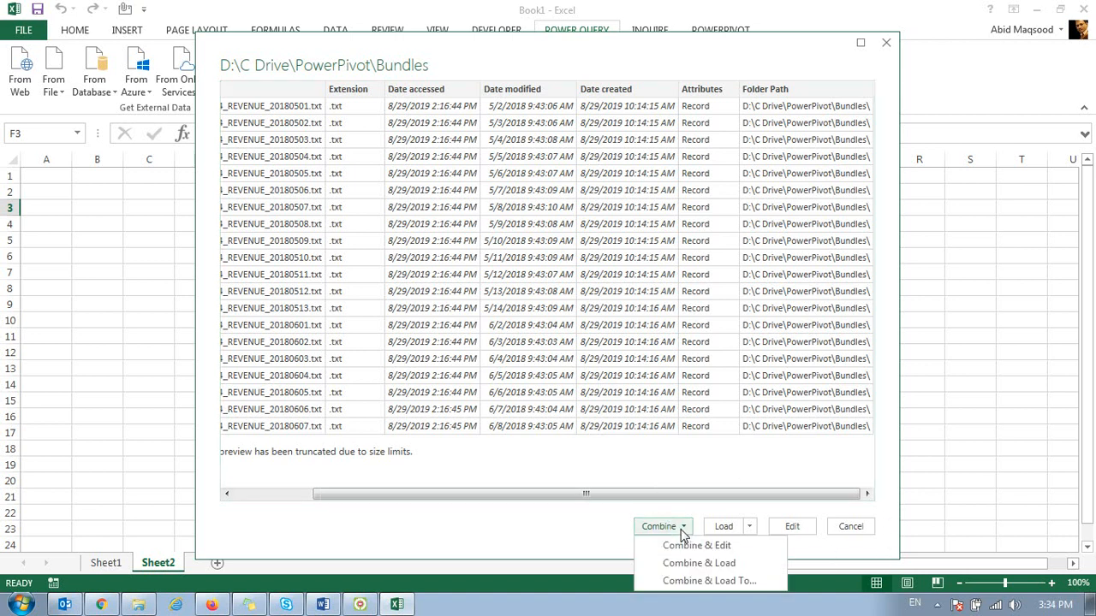
{"action": "left_click", "coordinate": [750, 529]}
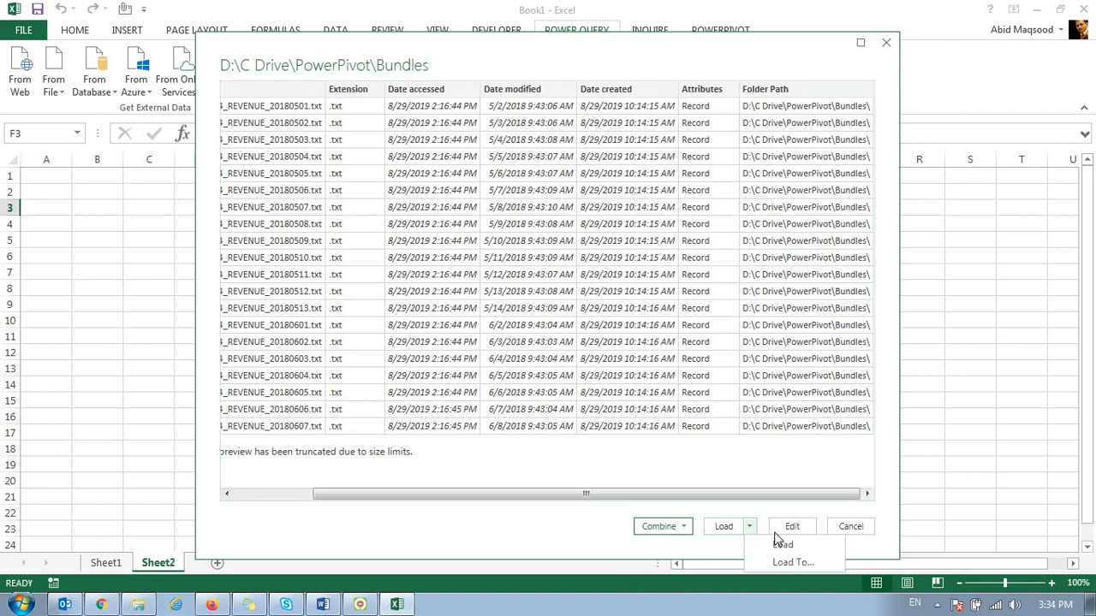
{"action": "left_click", "coordinate": [551, 533]}
{"action": "left_click", "coordinate": [685, 528]}
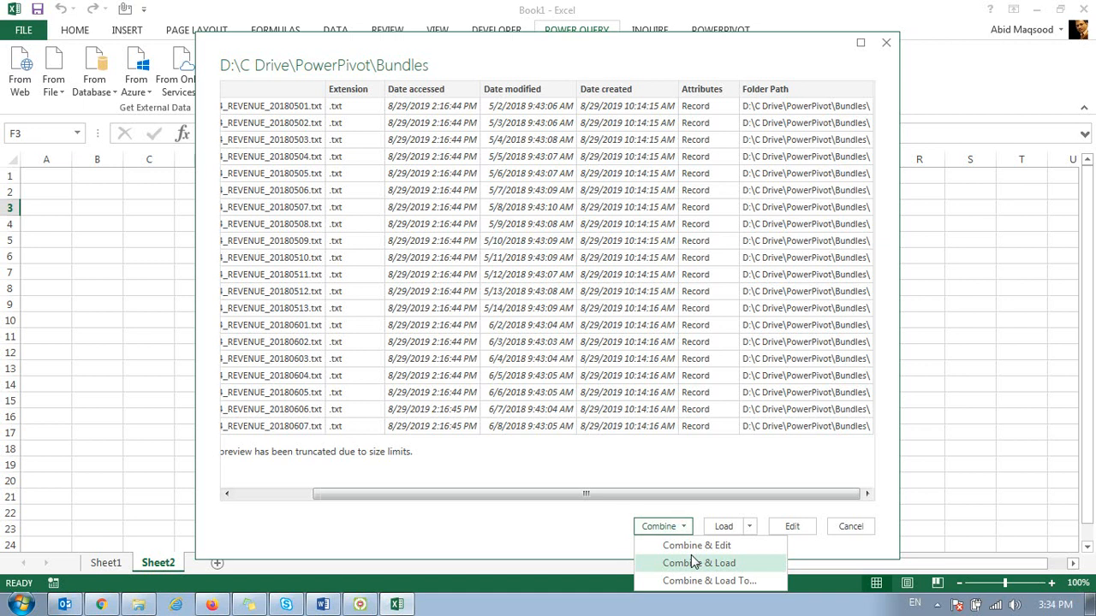
{"action": "left_click", "coordinate": [691, 563]}
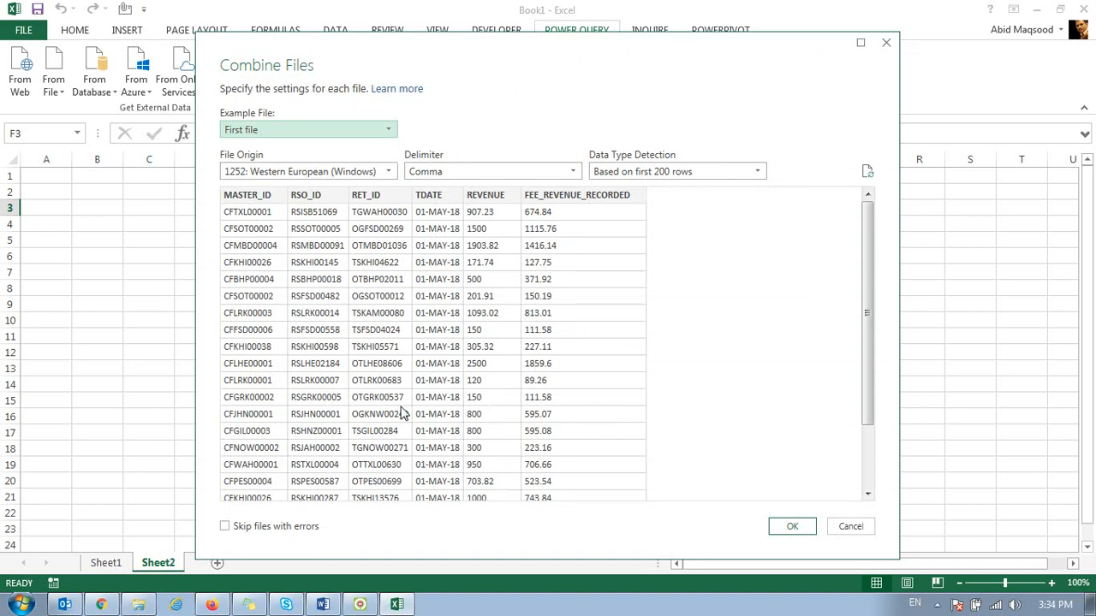
Step: Use GRID_964_REVENUE_20180602.txt as the example file and combine the Bundles files
{"action": "left_click", "coordinate": [262, 134]}
{"action": "left_click", "coordinate": [297, 388]}
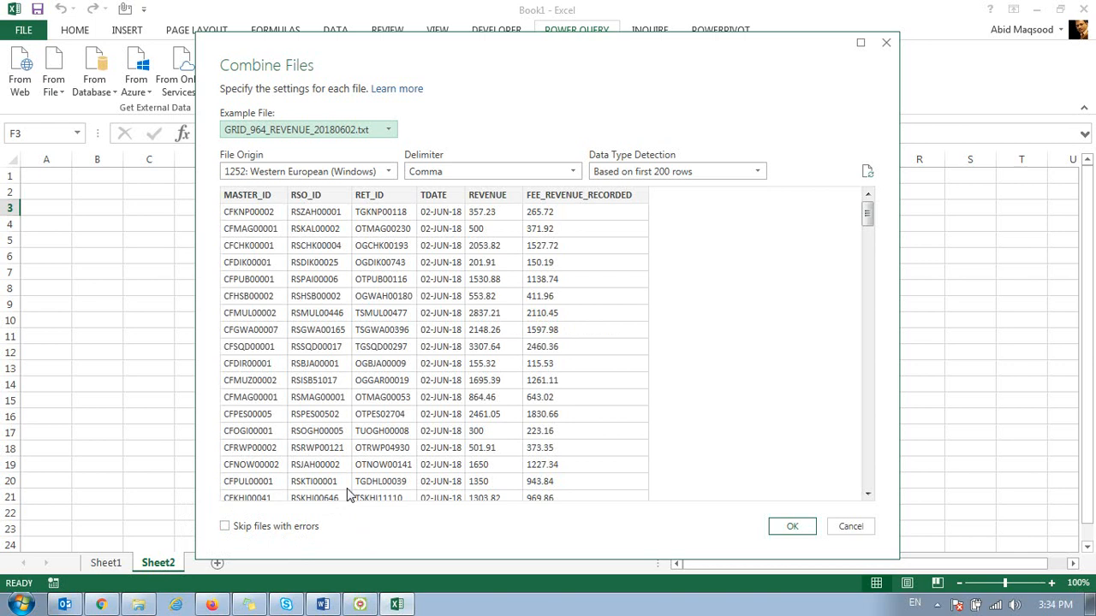
{"action": "left_click", "coordinate": [805, 532]}
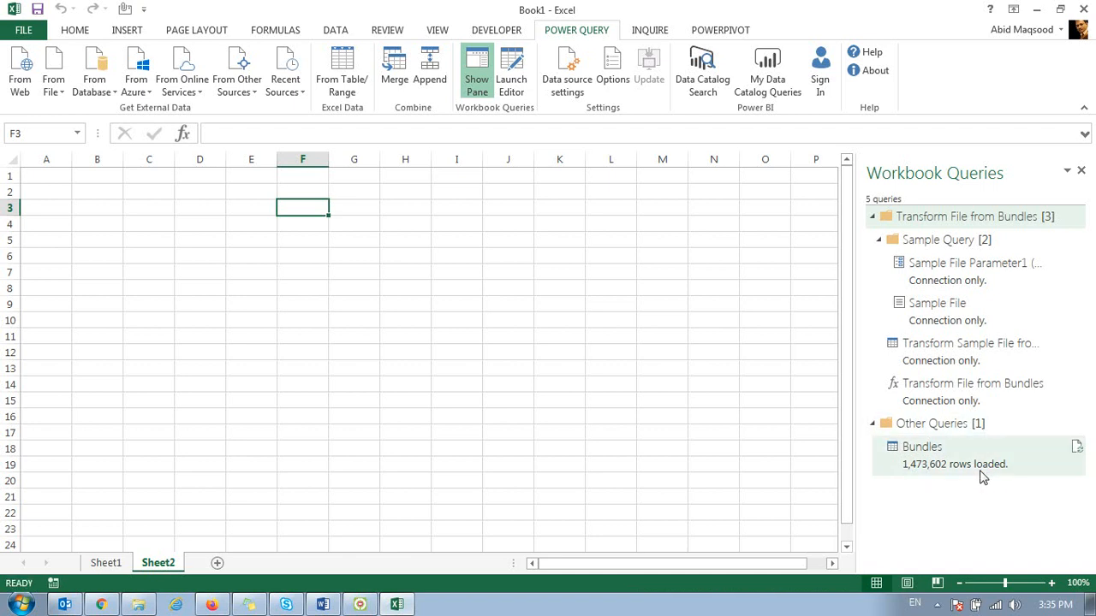
Step: Preview the rows and columns of the loaded Bundles query
{"action": "mouse_move", "coordinate": [983, 477]}
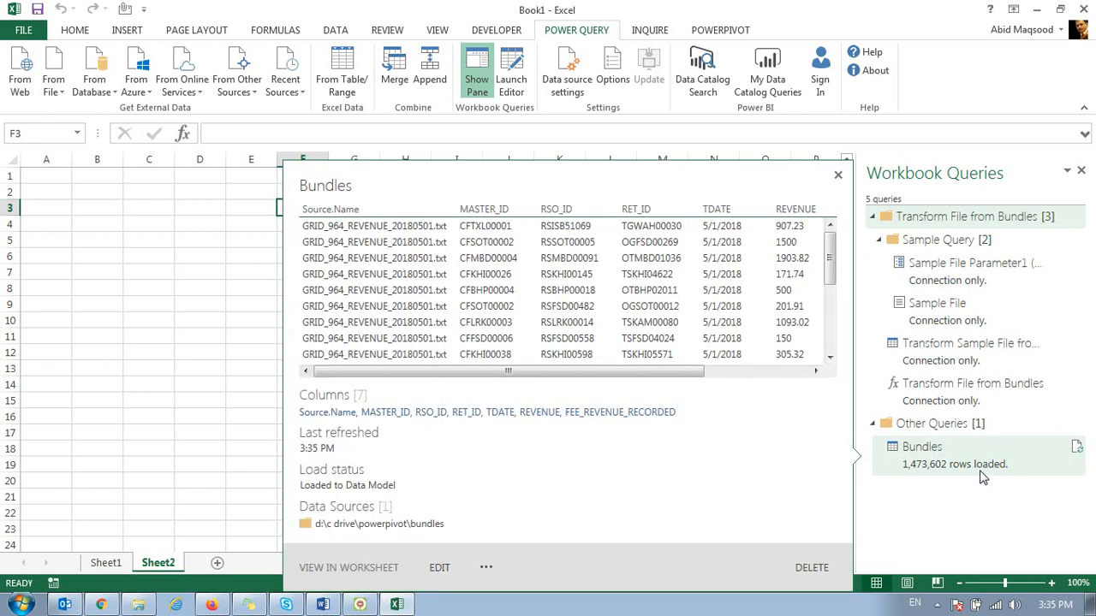
{"action": "left_click_drag", "start_coordinate": [829, 283], "coordinate": [850, 355]}
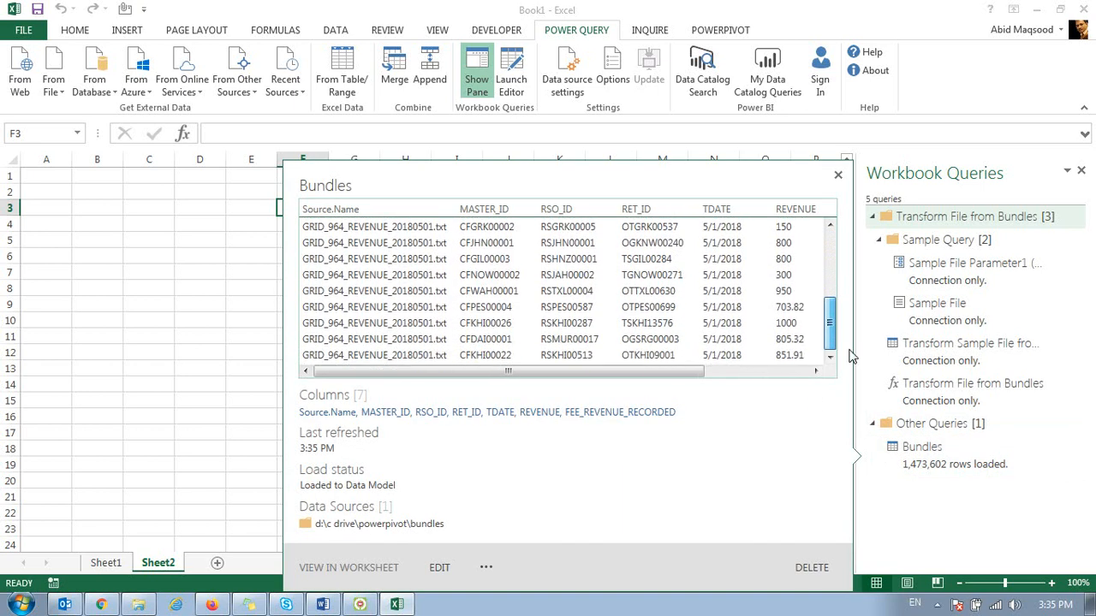
{"action": "left_click_drag", "start_coordinate": [703, 372], "coordinate": [779, 370]}
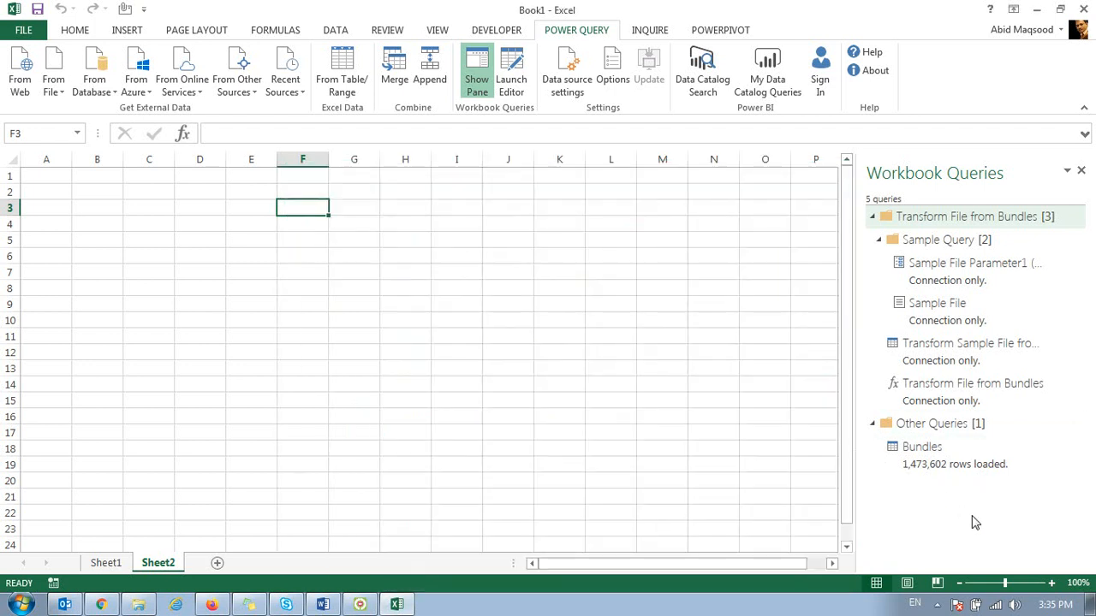
Step: Open the Bundles table in the PowerPivot data model
{"action": "left_click", "coordinate": [726, 30]}
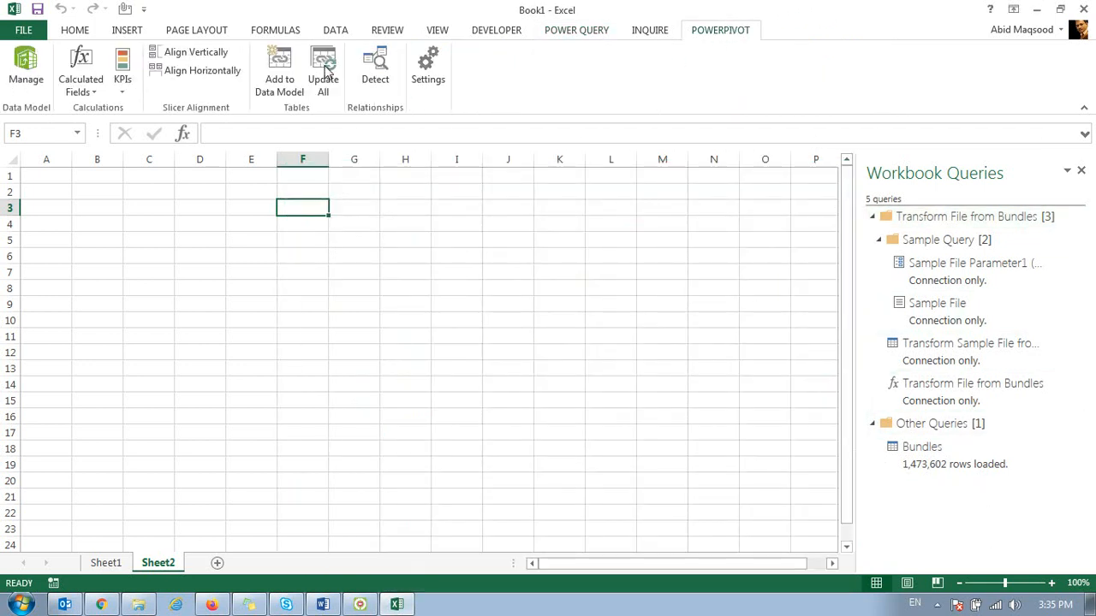
{"action": "left_click", "coordinate": [25, 69]}
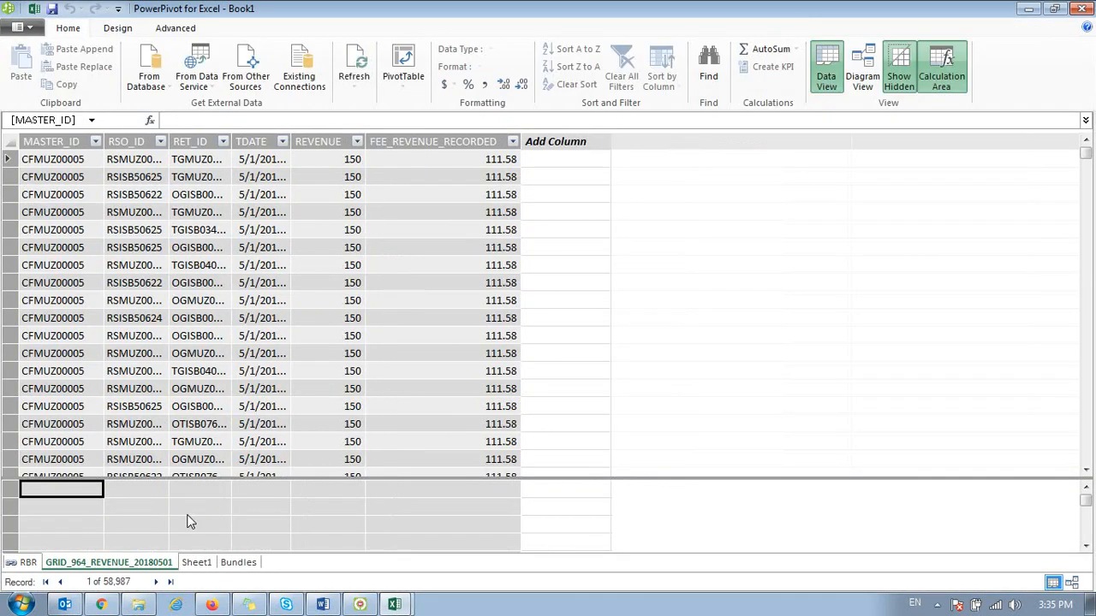
{"action": "left_click", "coordinate": [238, 564]}
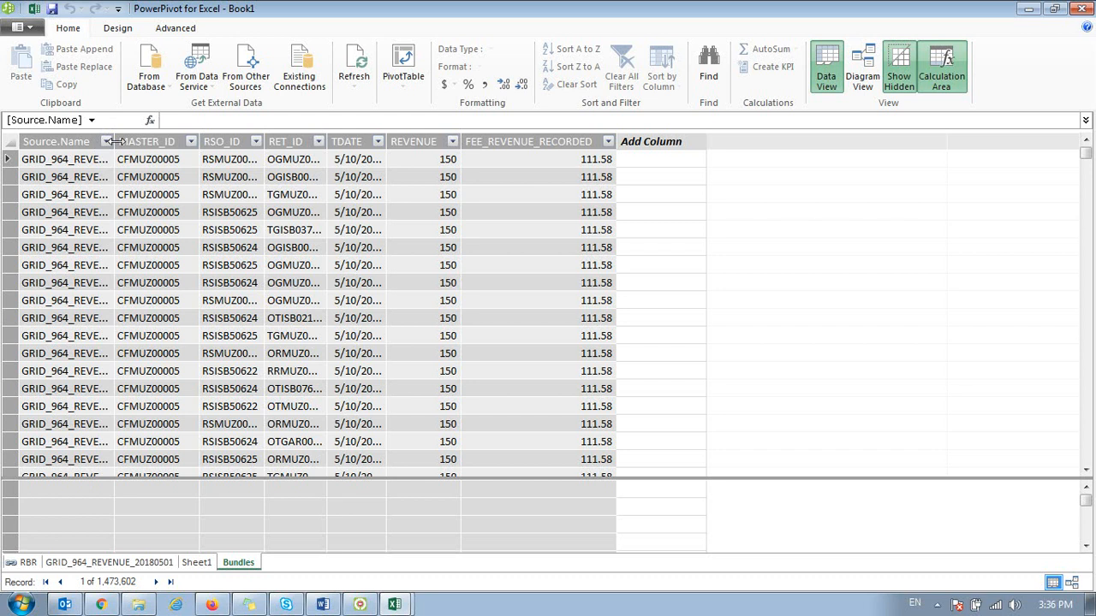
Step: Examine the Source.Name entries and the remaining columns of the Bundles table, and close the data model window
{"action": "left_click", "coordinate": [77, 142]}
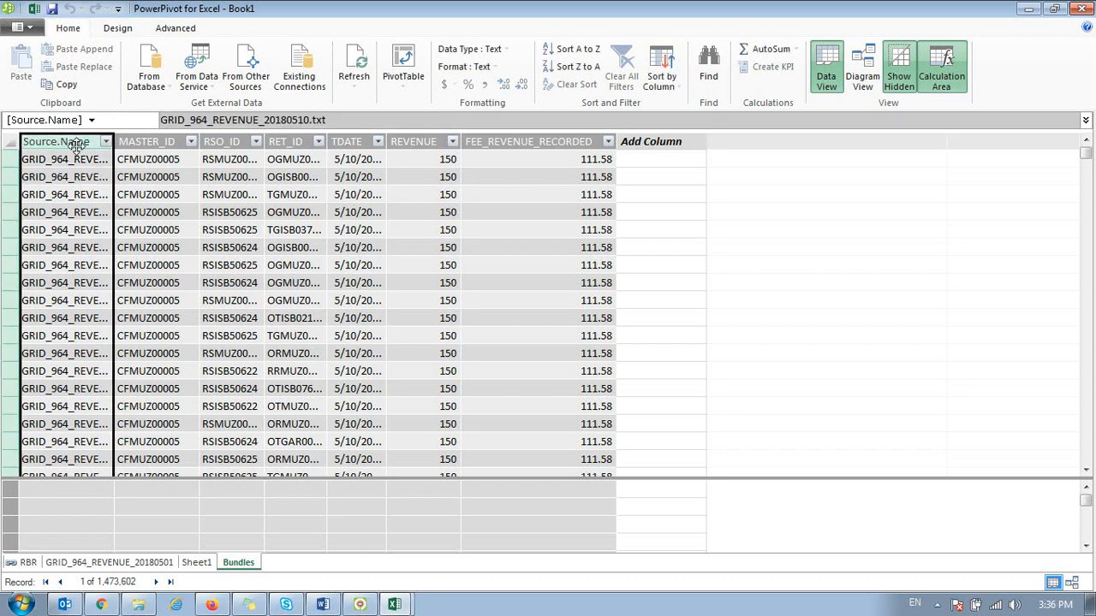
{"action": "left_click", "coordinate": [77, 194]}
{"action": "left_click", "coordinate": [78, 267]}
{"action": "left_click", "coordinate": [80, 300]}
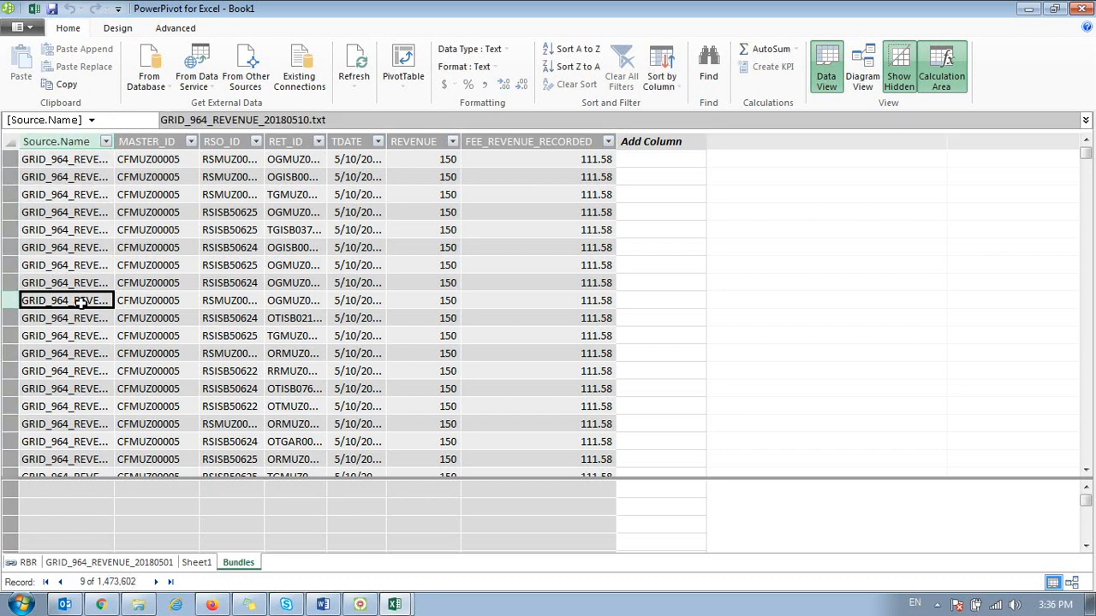
{"action": "left_click", "coordinate": [78, 212]}
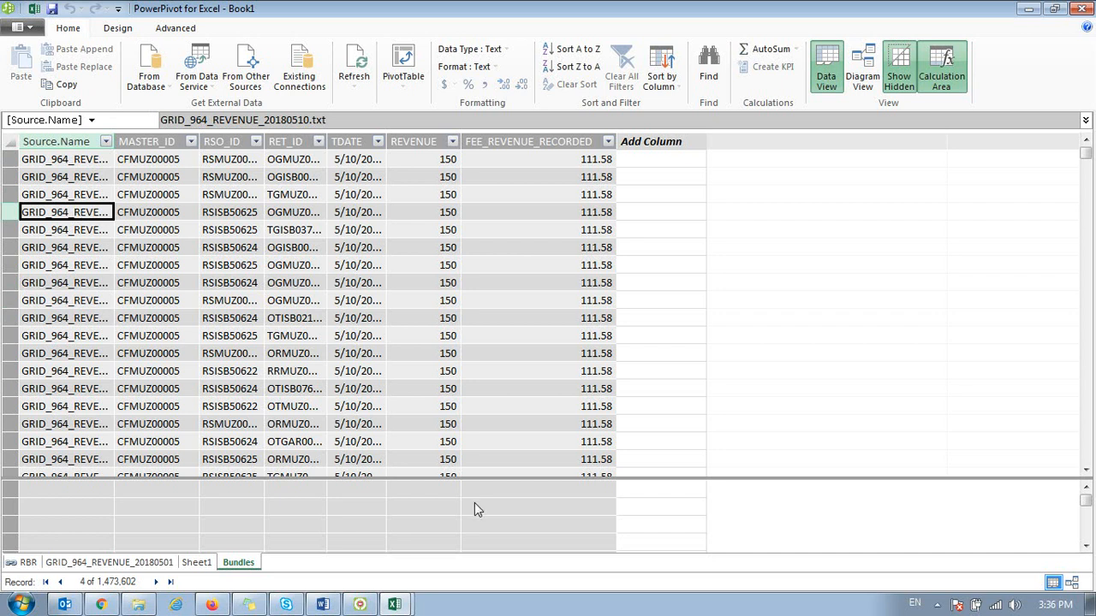
{"action": "key", "text": "Right"}
{"action": "key", "text": "Left"}
{"action": "key", "text": "Right"}
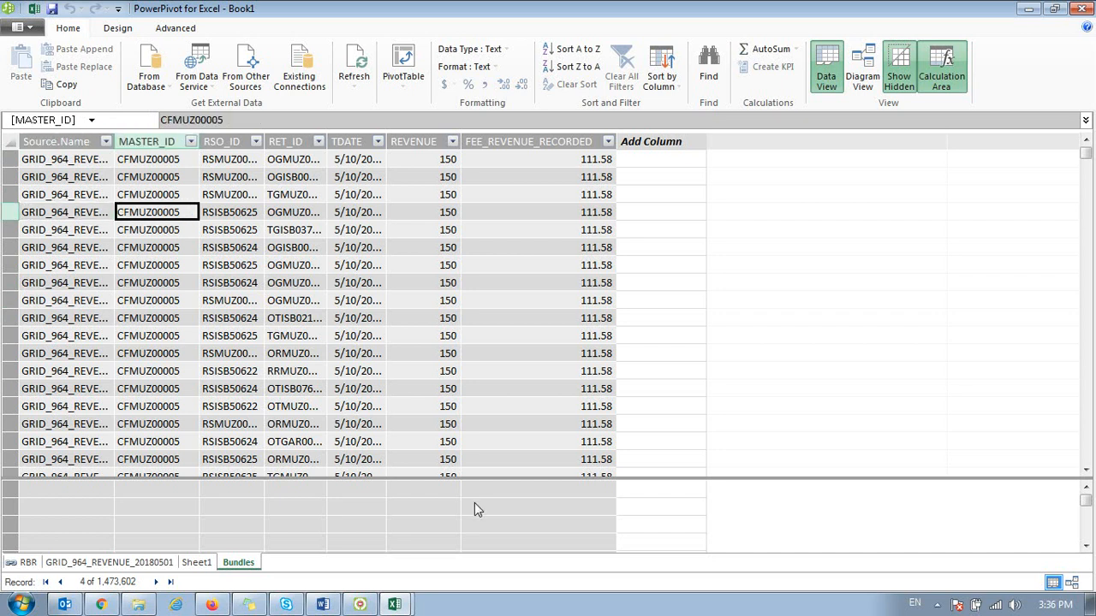
{"action": "key", "text": "Up"}
{"action": "key", "text": "Up"}
{"action": "key", "text": "Up"}
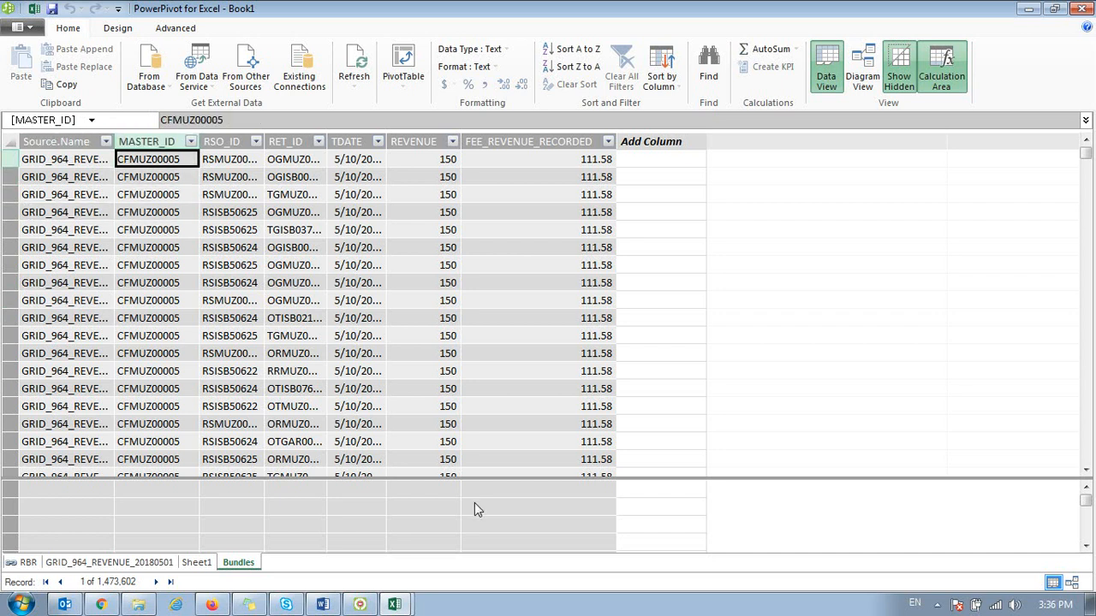
{"action": "key", "text": "Right"}
{"action": "key", "text": "Right"}
{"action": "key", "text": "Right"}
{"action": "key", "text": "Right"}
{"action": "key", "text": "Right"}
{"action": "key", "text": "Right"}
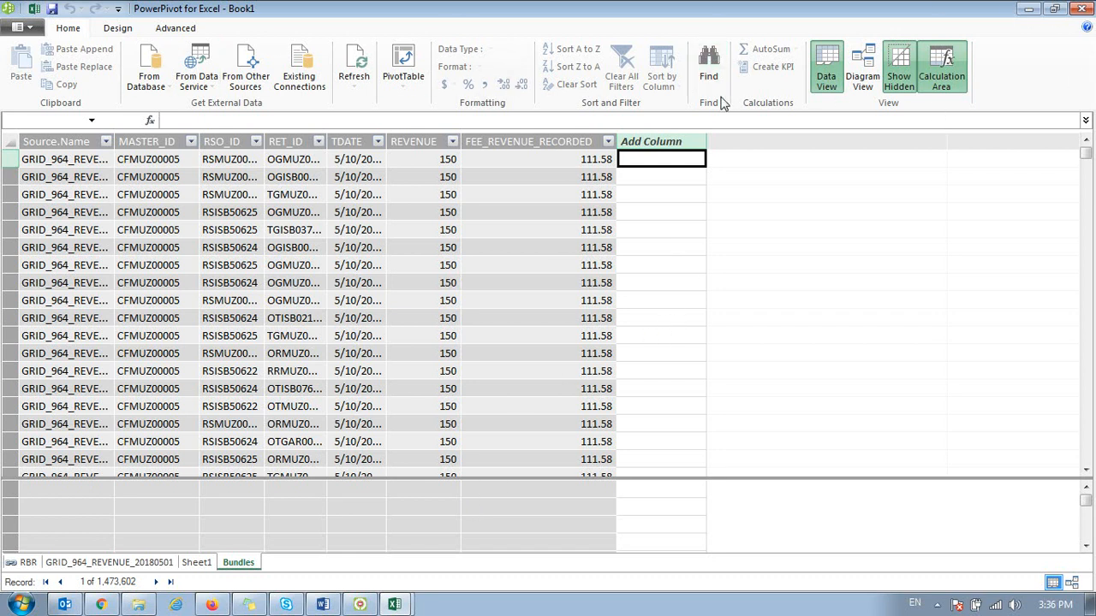
{"action": "left_click", "coordinate": [1081, 9]}
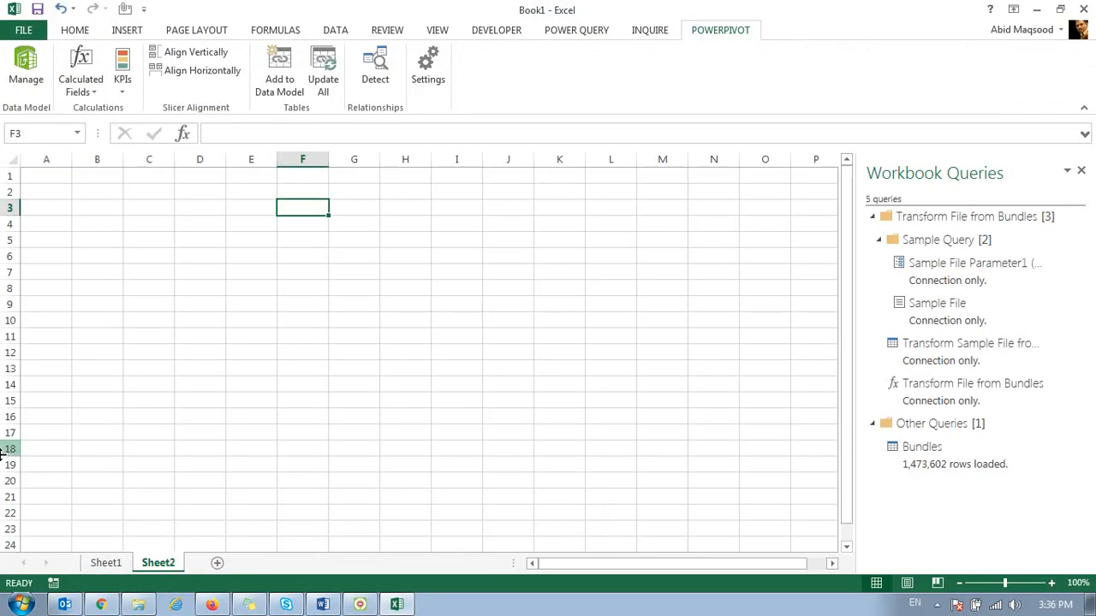
{"action": "left_click", "coordinate": [211, 256]}
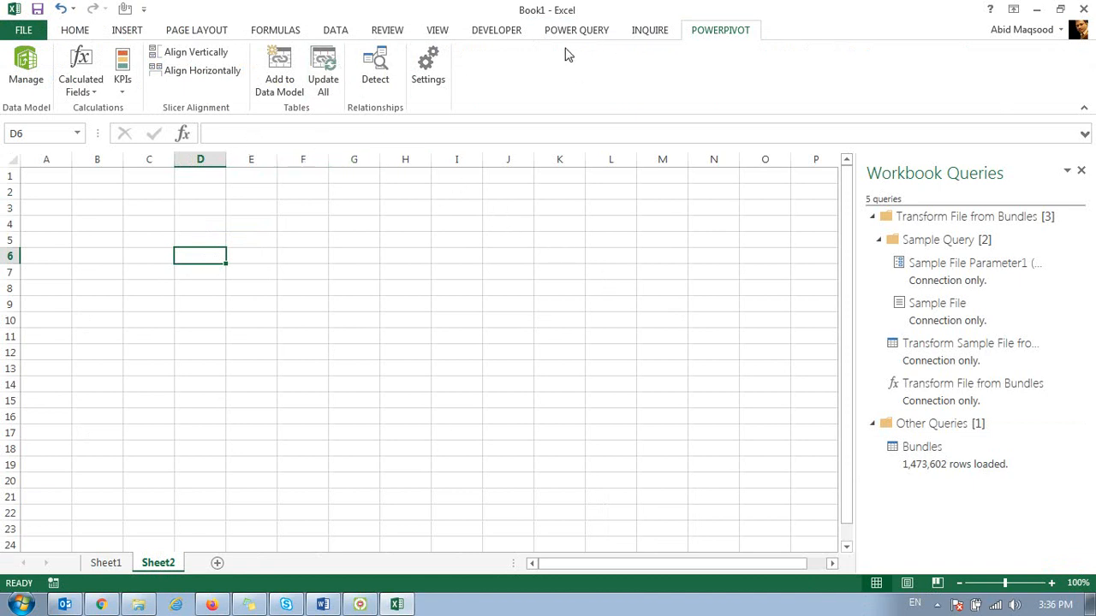
{"action": "left_click", "coordinate": [603, 31]}
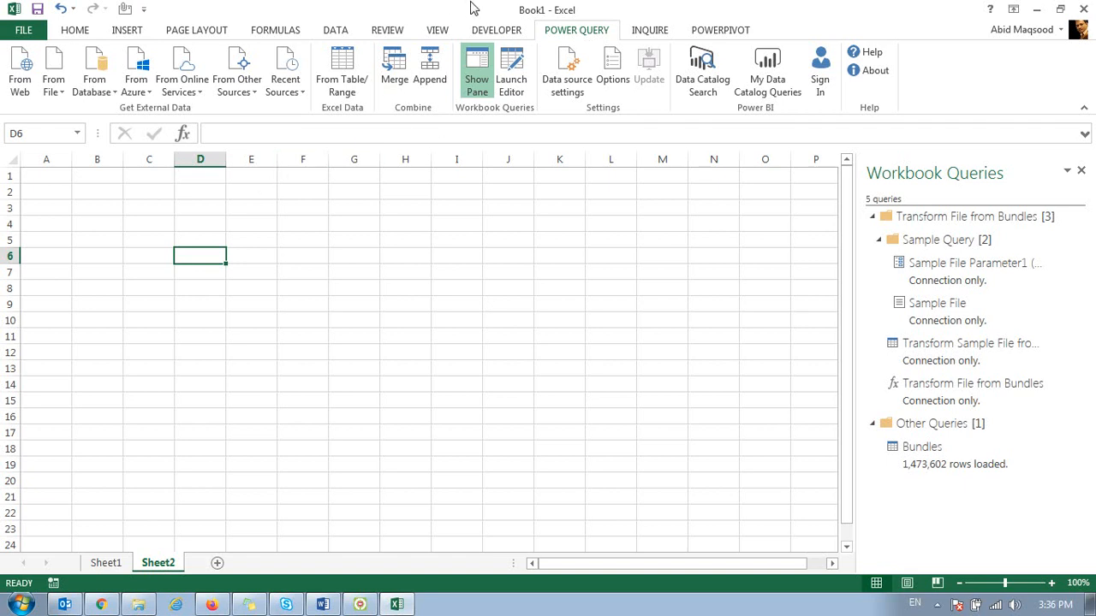
{"action": "left_click", "coordinate": [446, 32]}
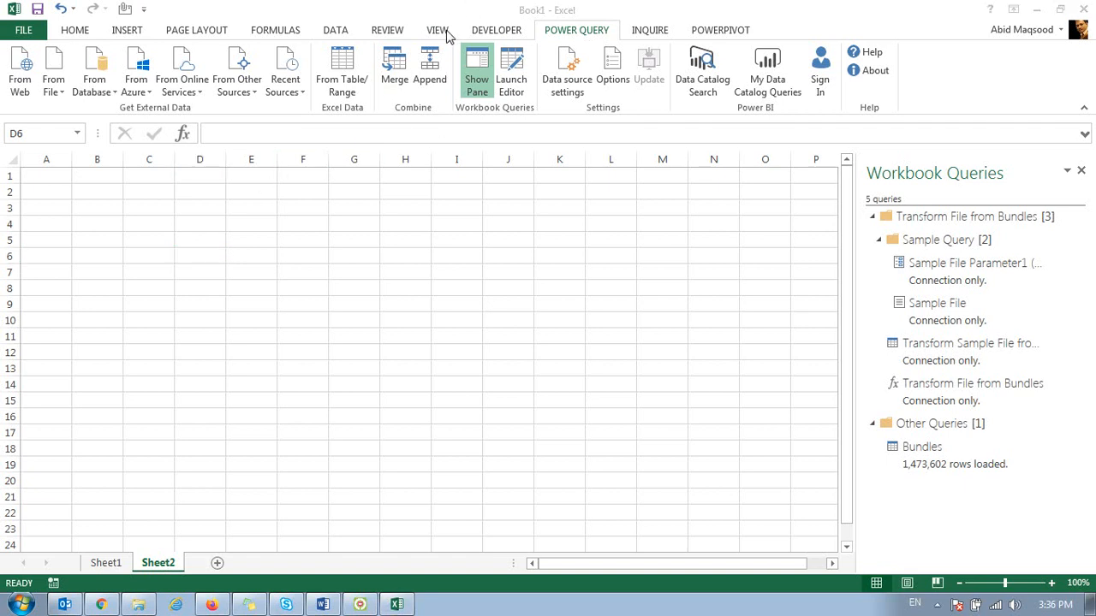
{"action": "left_click", "coordinate": [331, 208]}
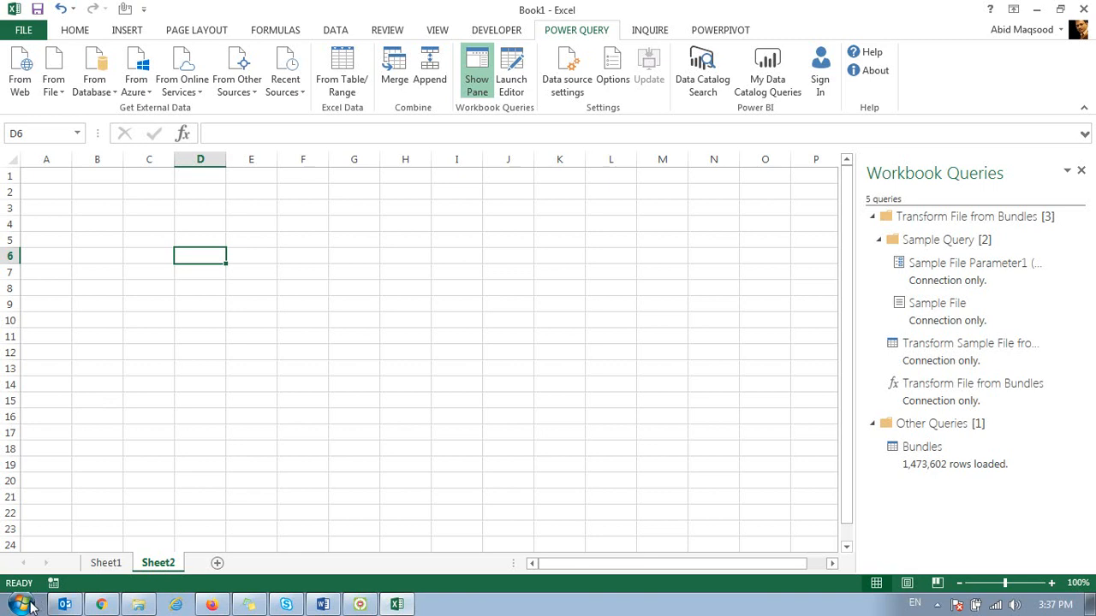
Step: View the computer's system properties to check the processor, memory and system type, and return to the Excel workbook
{"action": "left_click", "coordinate": [30, 607]}
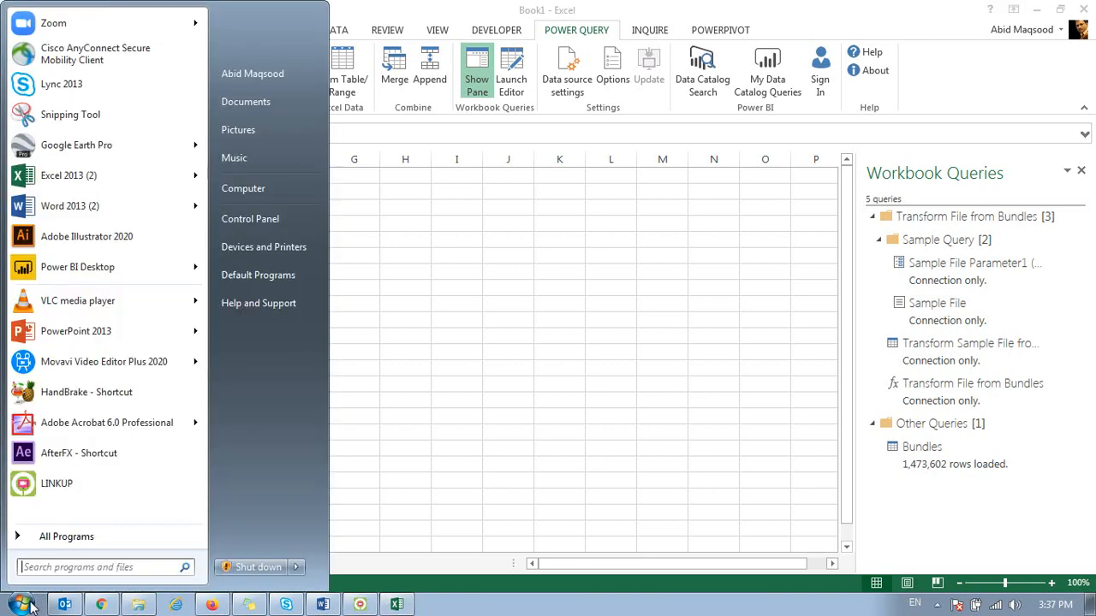
{"action": "right_click", "coordinate": [282, 194]}
{"action": "left_click", "coordinate": [345, 329]}
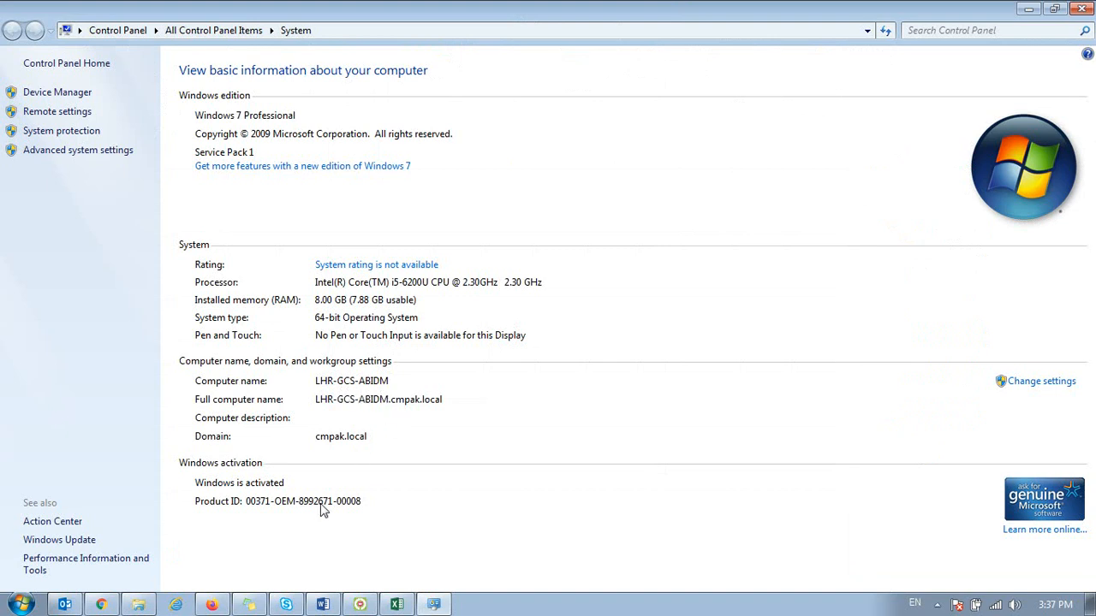
{"action": "left_click", "coordinate": [384, 605]}
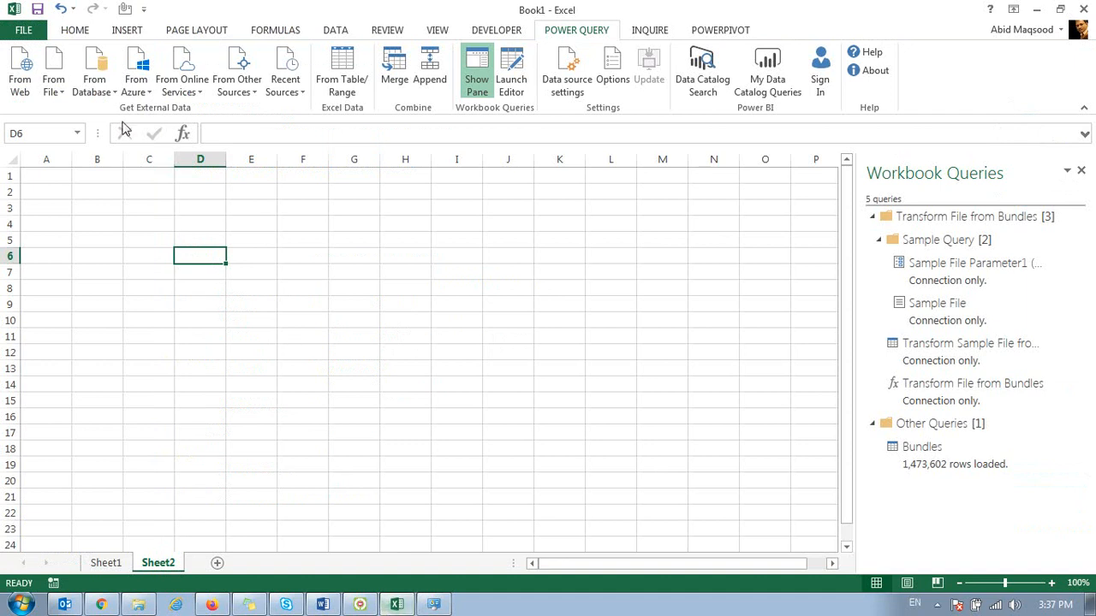
Step: Start a Power Query import from a SQL Server database, naming lhr-gcs-abidm as the server
{"action": "left_click", "coordinate": [91, 101]}
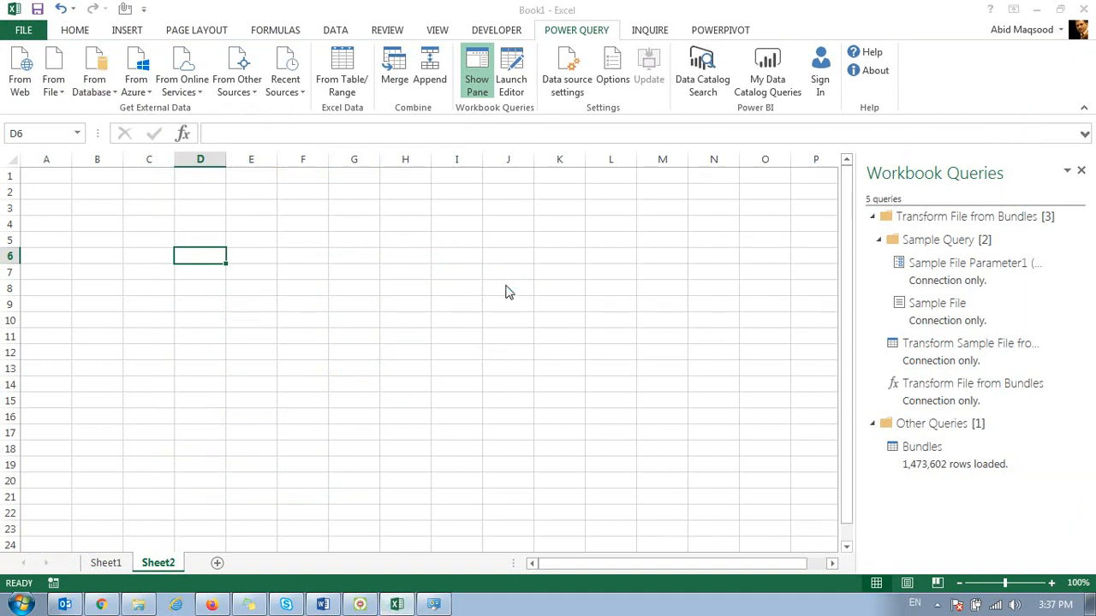
{"action": "left_click", "coordinate": [339, 268]}
{"action": "type", "text": "lhr-gcs-abm"}
{"action": "key", "text": "Tab"}
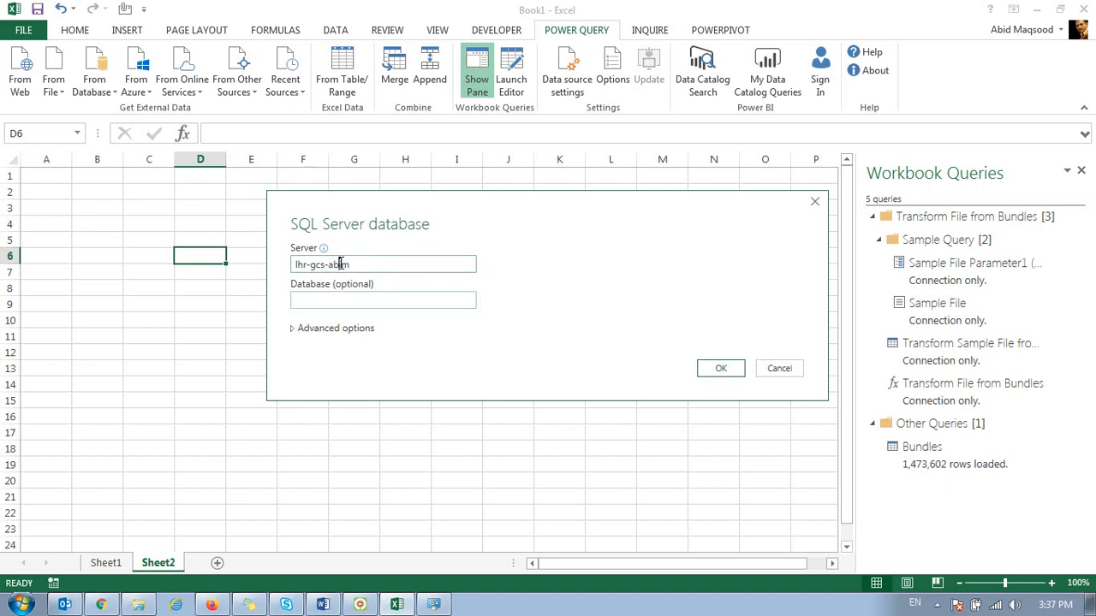
{"action": "type", "text": "d"}
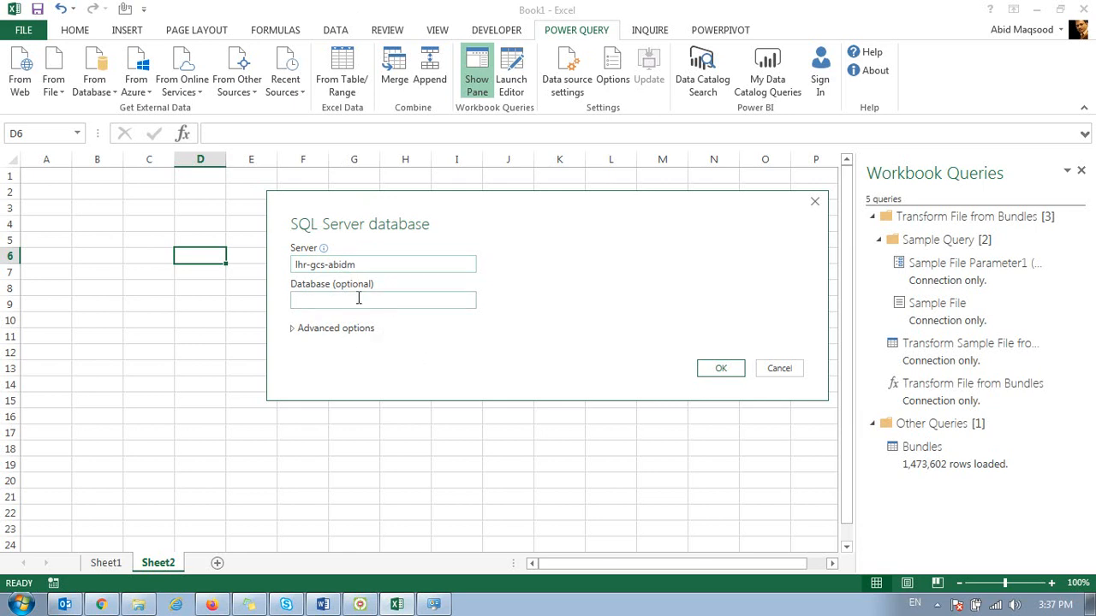
Step: Connect to the SQL Server with the current Windows credentials and accept an unencrypted connection
{"action": "left_click", "coordinate": [724, 374]}
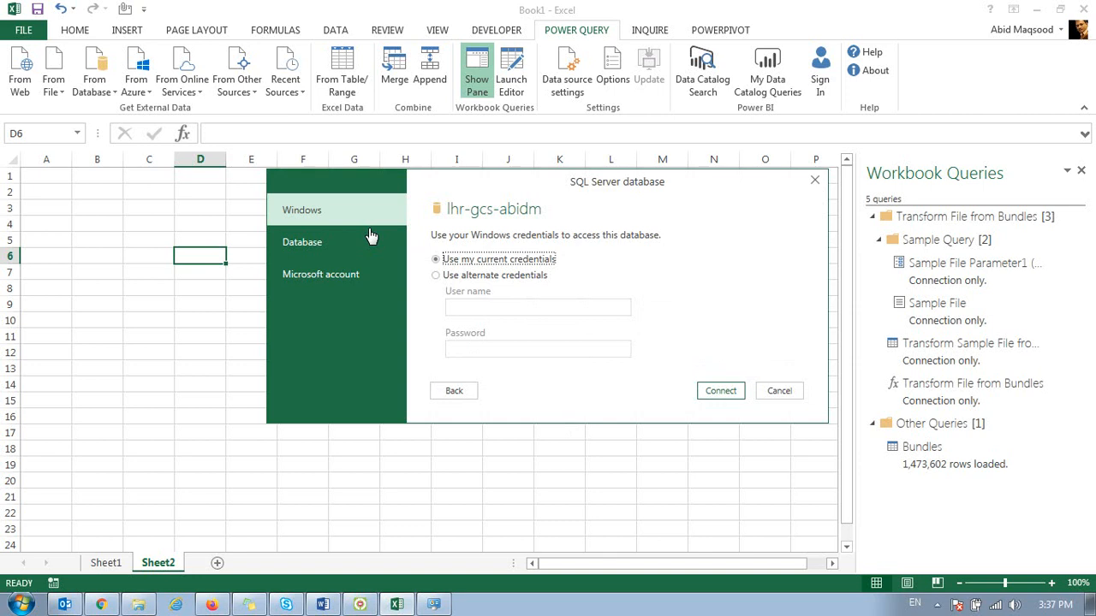
{"action": "left_click_drag", "start_coordinate": [541, 189], "coordinate": [388, 168]}
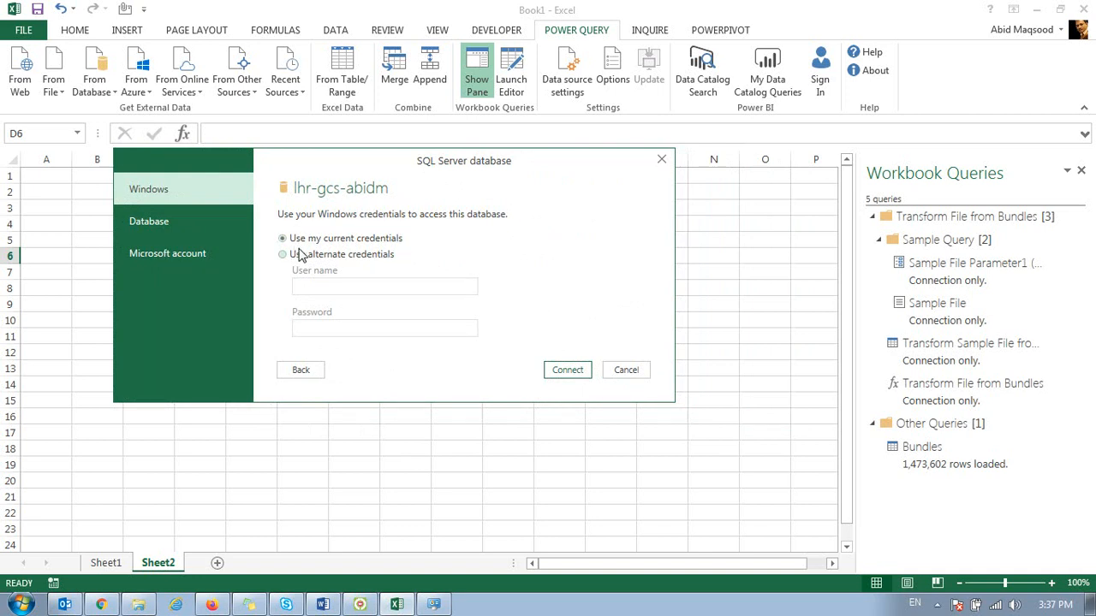
{"action": "left_click", "coordinate": [557, 372]}
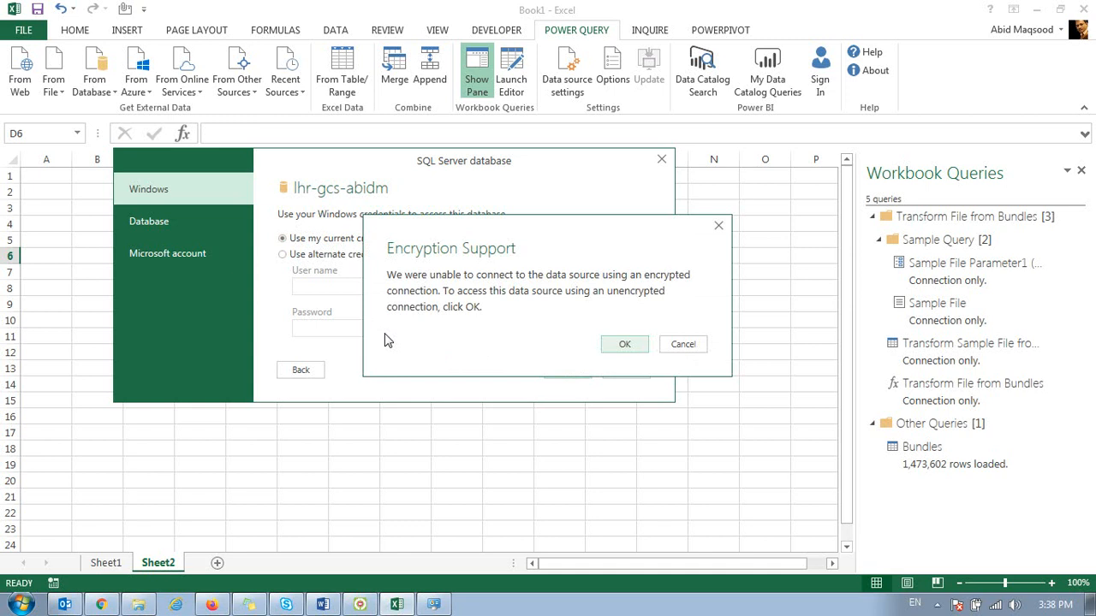
{"action": "left_click", "coordinate": [622, 346]}
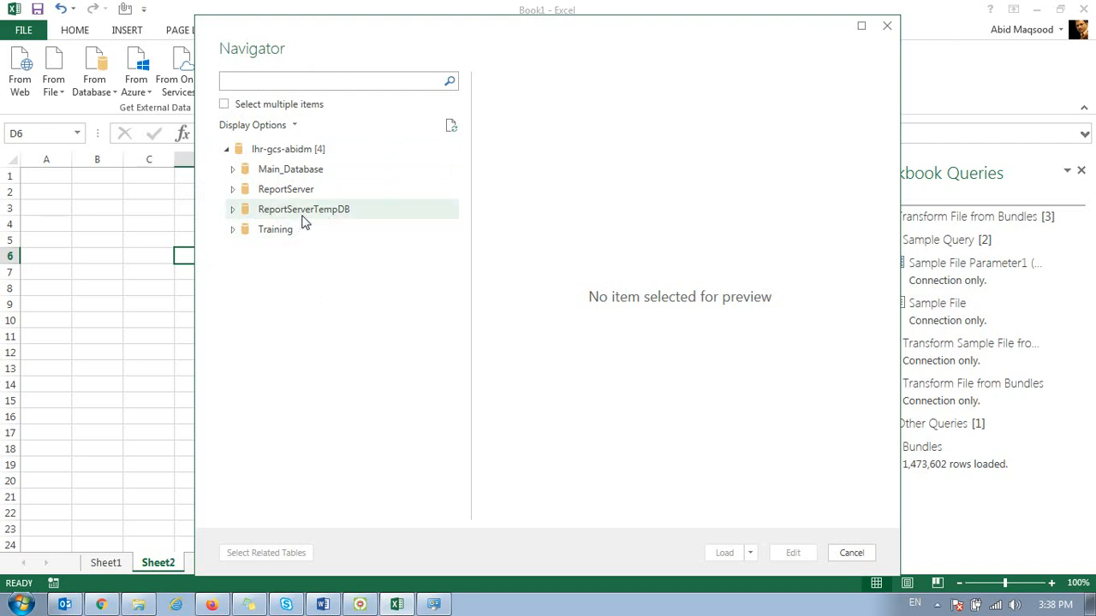
Step: Load the Main_Database item from the SQL Server into the workbook and preview the resulting query's rows
{"action": "left_click", "coordinate": [229, 234]}
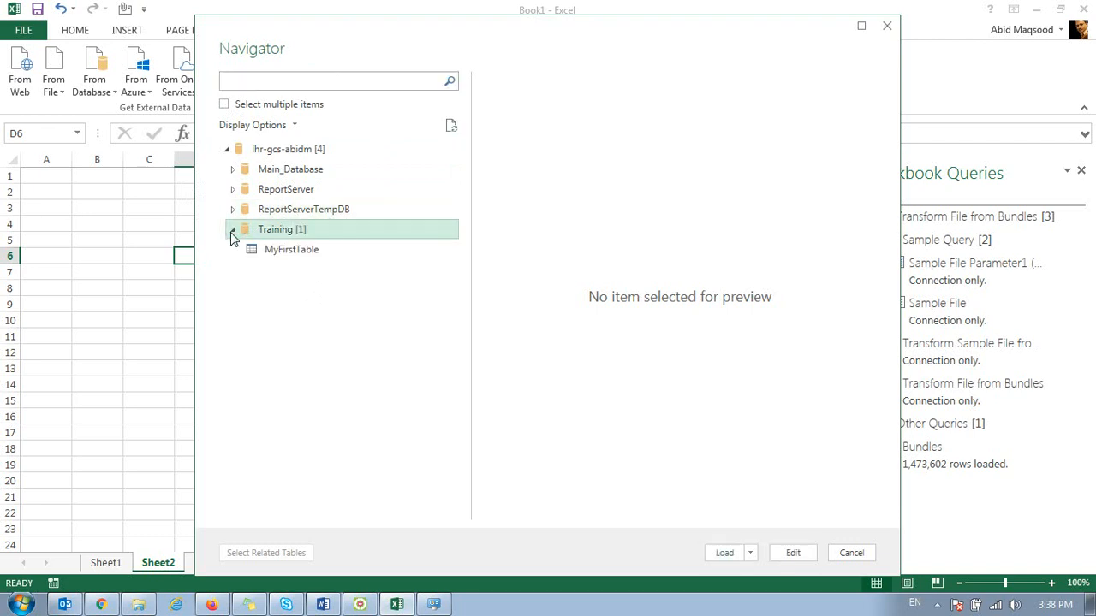
{"action": "left_click", "coordinate": [280, 173]}
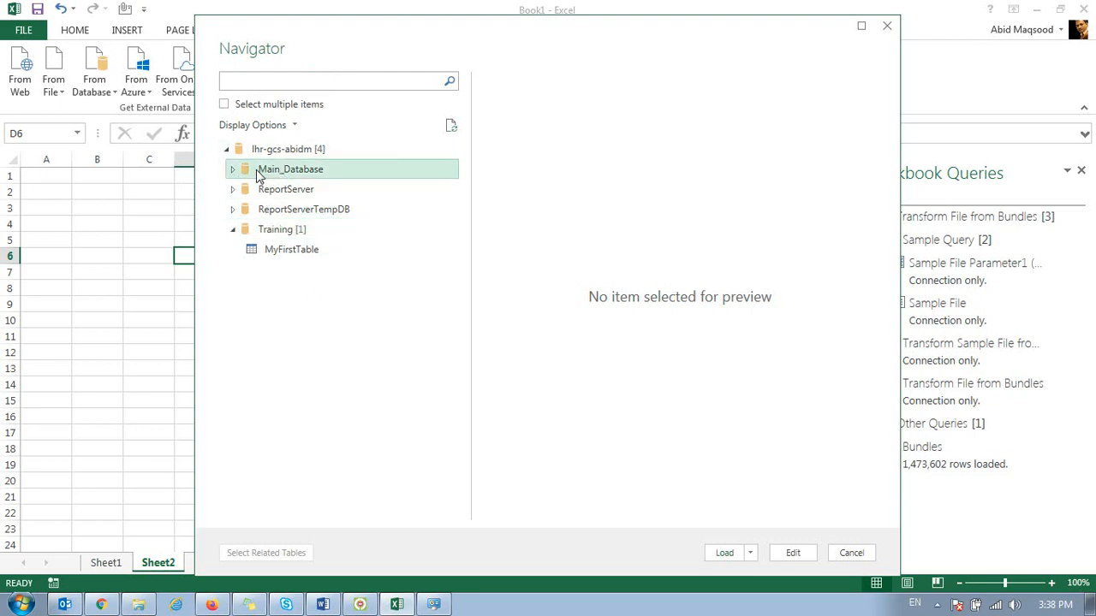
{"action": "left_click", "coordinate": [736, 557]}
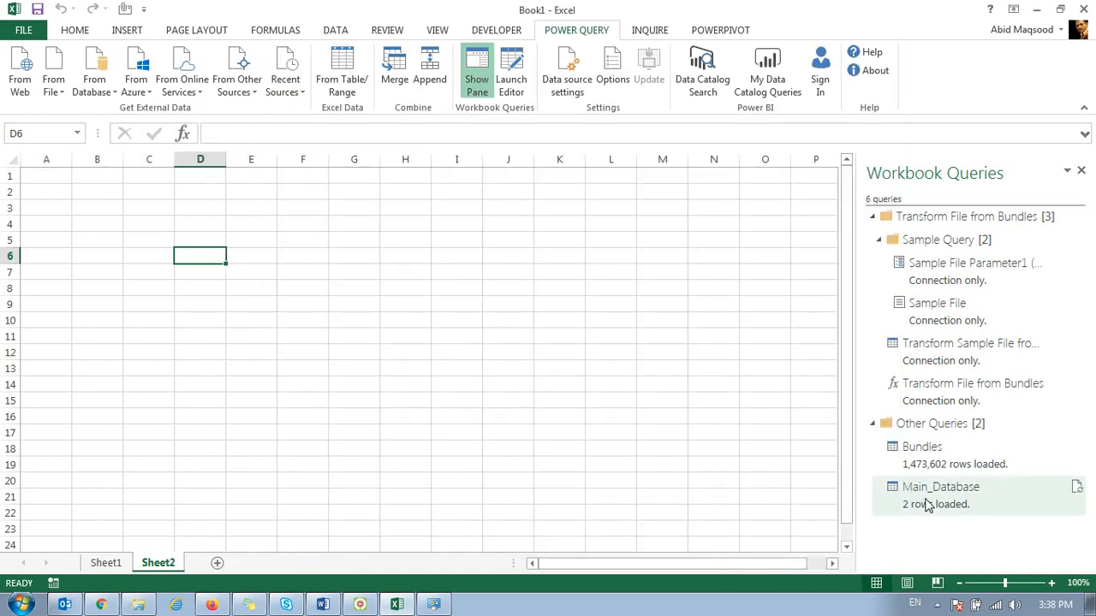
{"action": "mouse_move", "coordinate": [930, 506]}
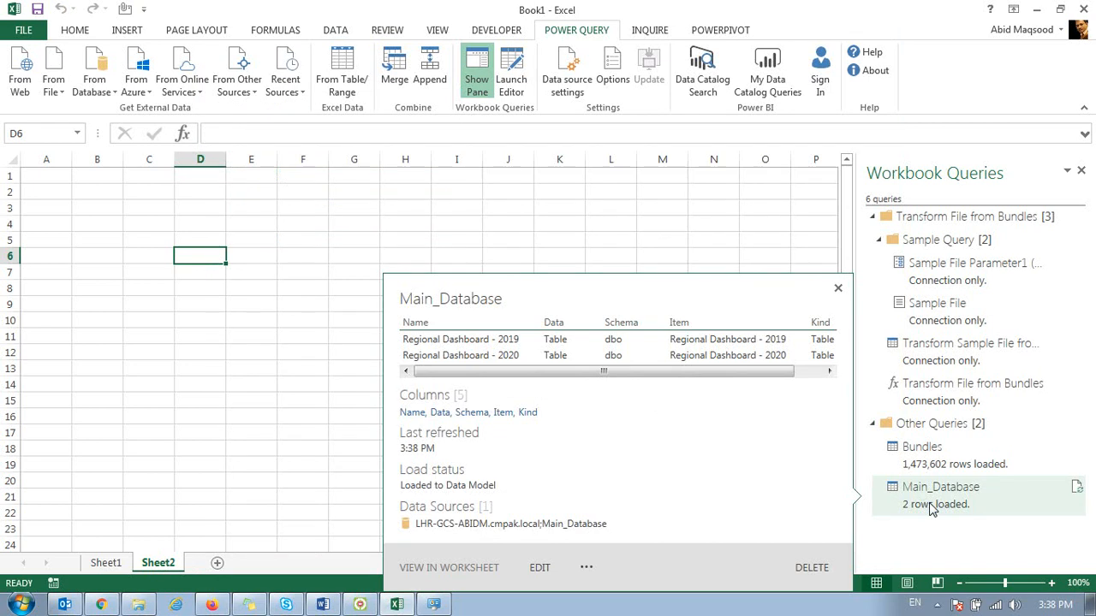
{"action": "left_click_drag", "start_coordinate": [505, 372], "coordinate": [629, 373]}
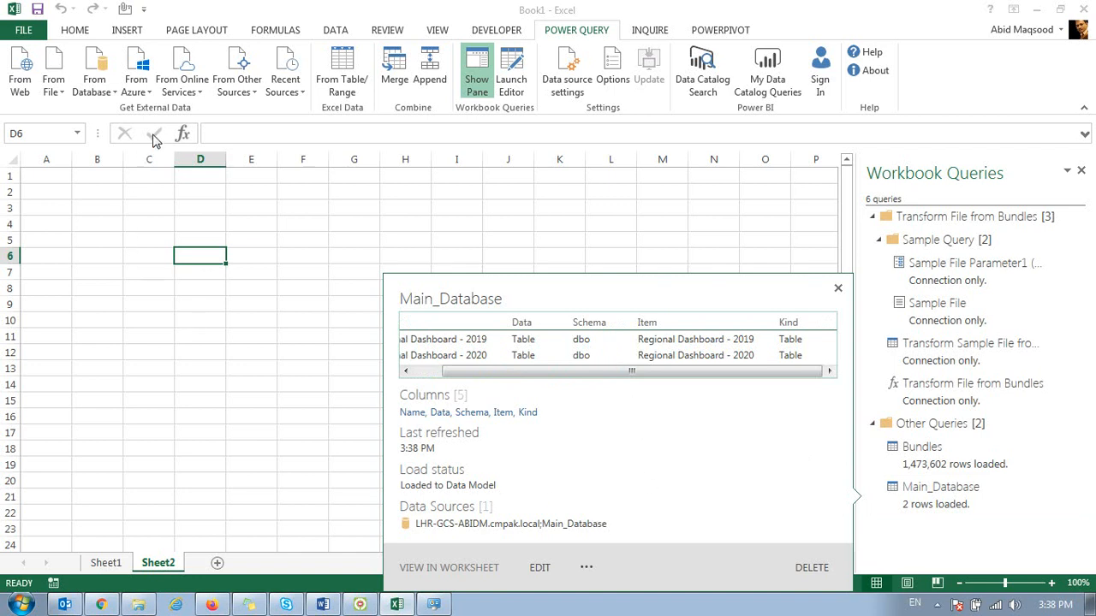
Step: Open a second Power Query import from the SQL Server database server lhr-gcs-abidm
{"action": "left_click", "coordinate": [105, 120]}
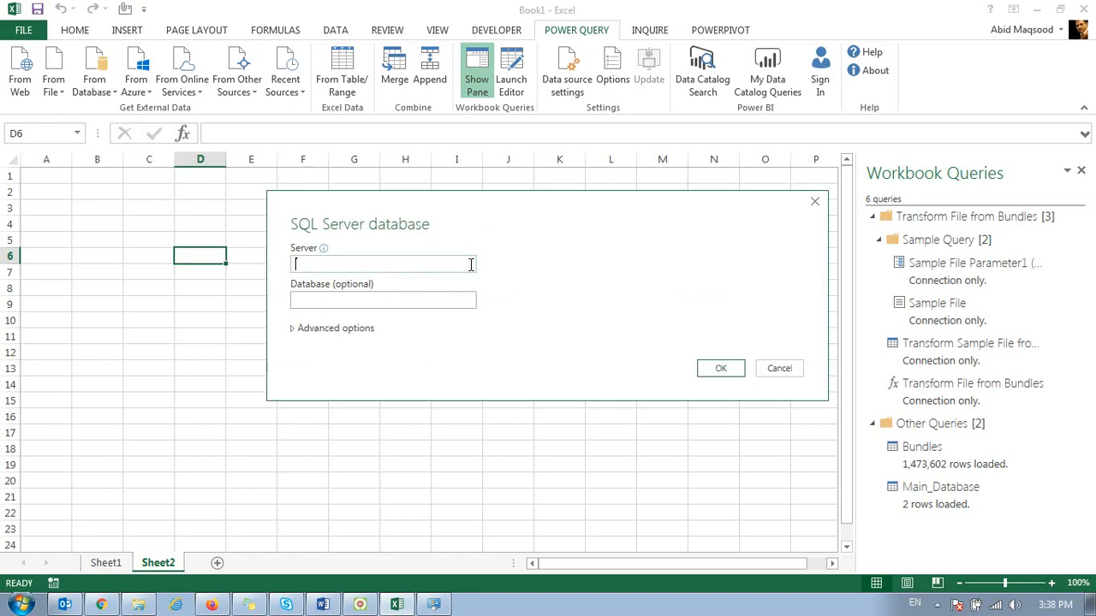
{"action": "type", "text": "lhr-gcs-abidm"}
{"action": "key", "text": "Return"}
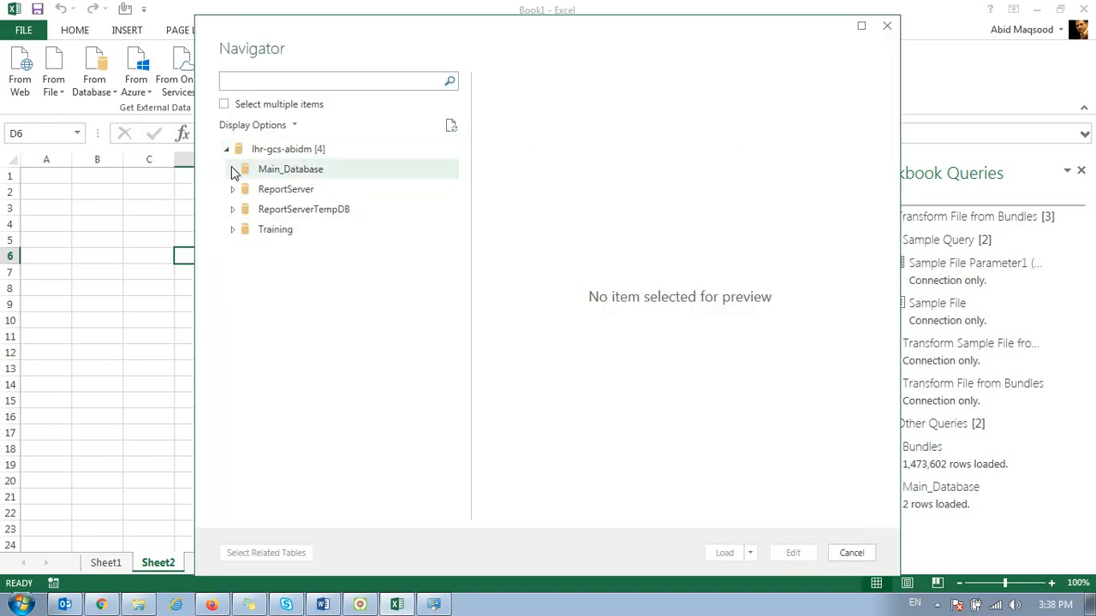
Step: Preview the tables inside Main_Database and load the Regional Dashboard - 2019 table
{"action": "left_click", "coordinate": [232, 170]}
{"action": "left_click", "coordinate": [294, 192]}
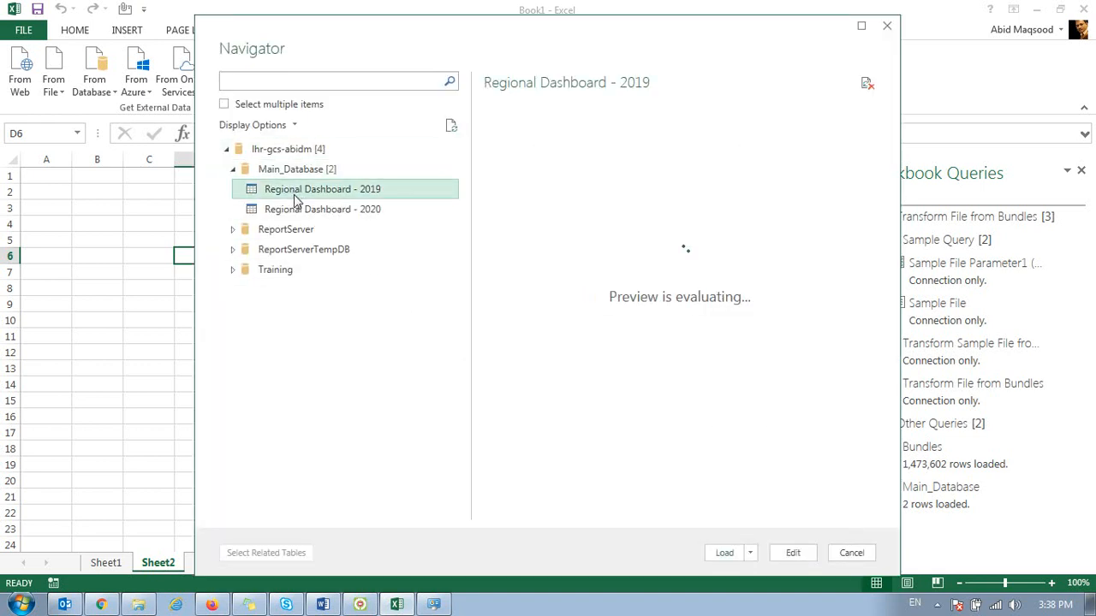
{"action": "left_click", "coordinate": [296, 208]}
{"action": "left_click", "coordinate": [298, 198]}
{"action": "left_click", "coordinate": [310, 211]}
{"action": "left_click", "coordinate": [301, 189]}
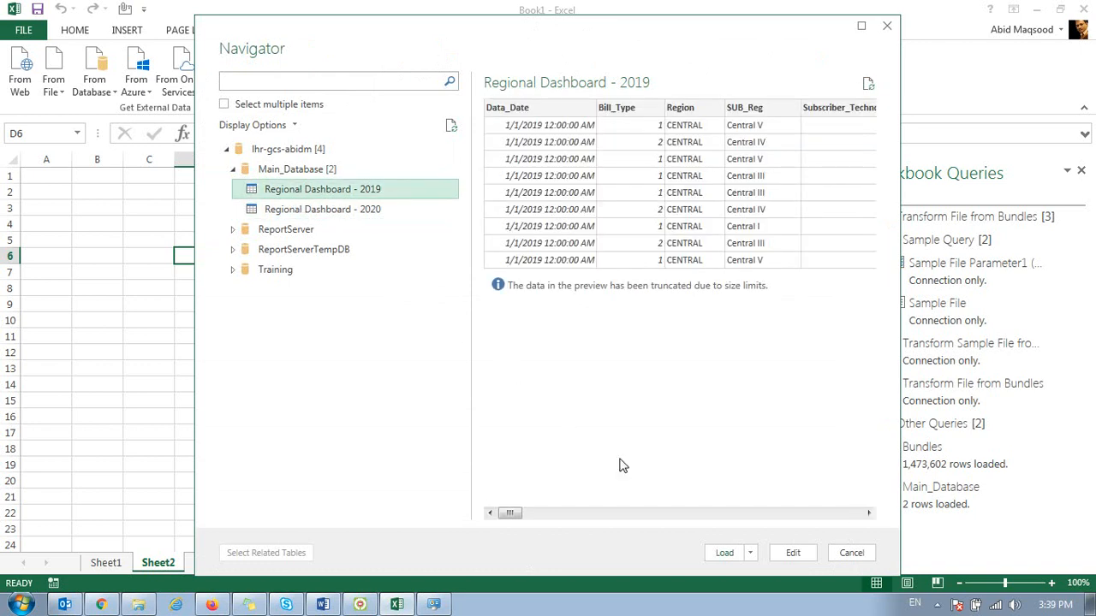
{"action": "left_click", "coordinate": [750, 553]}
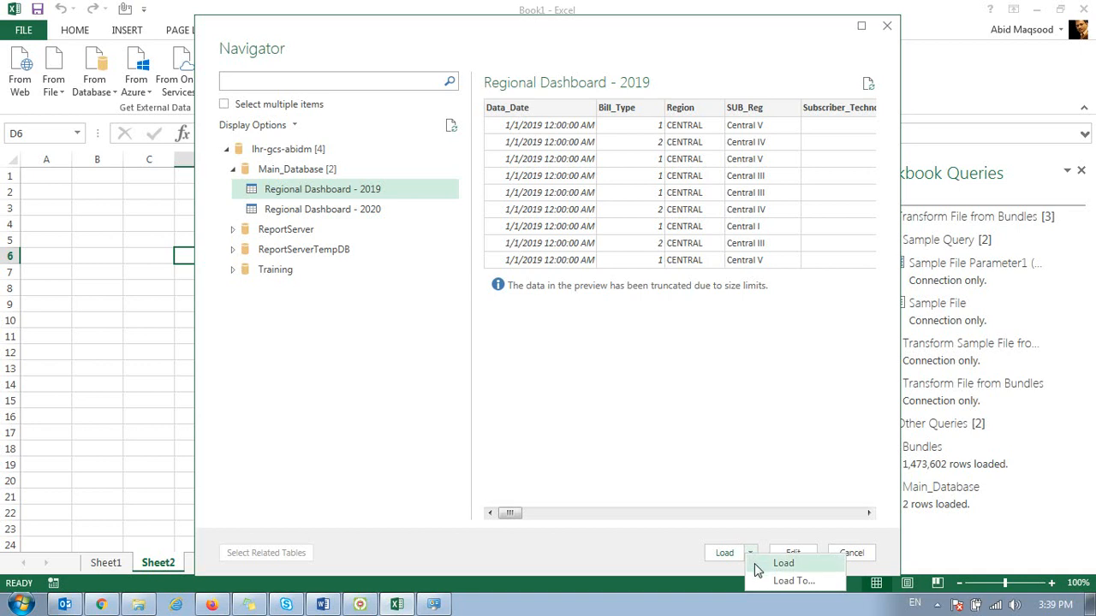
{"action": "left_click", "coordinate": [758, 568]}
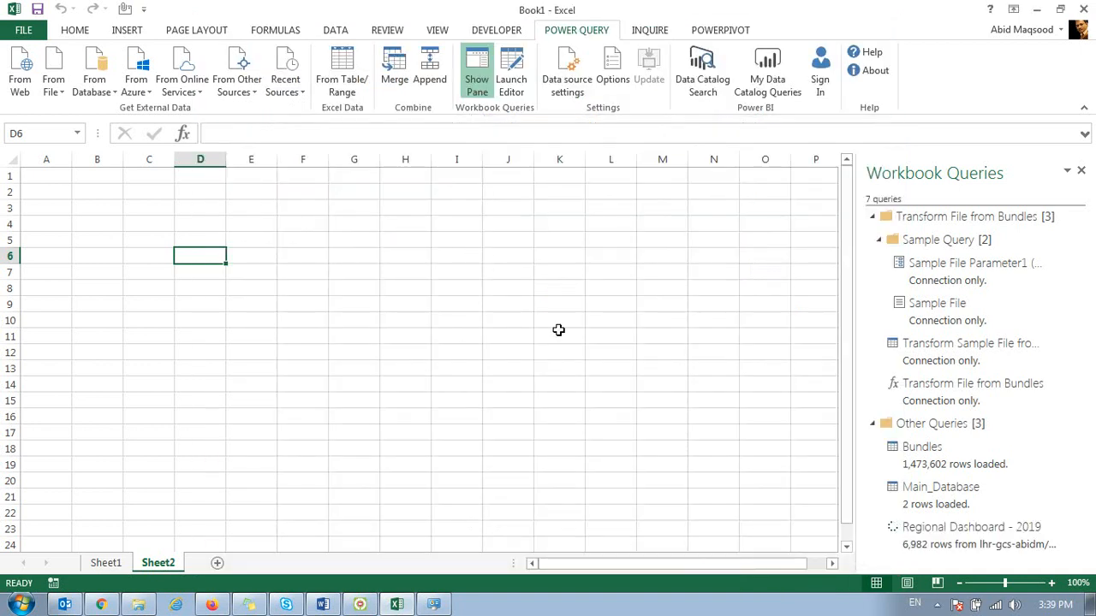
Step: Preview the Regional Dashboard - 2019 query and open its table in the PowerPivot data model
{"action": "mouse_move", "coordinate": [940, 505]}
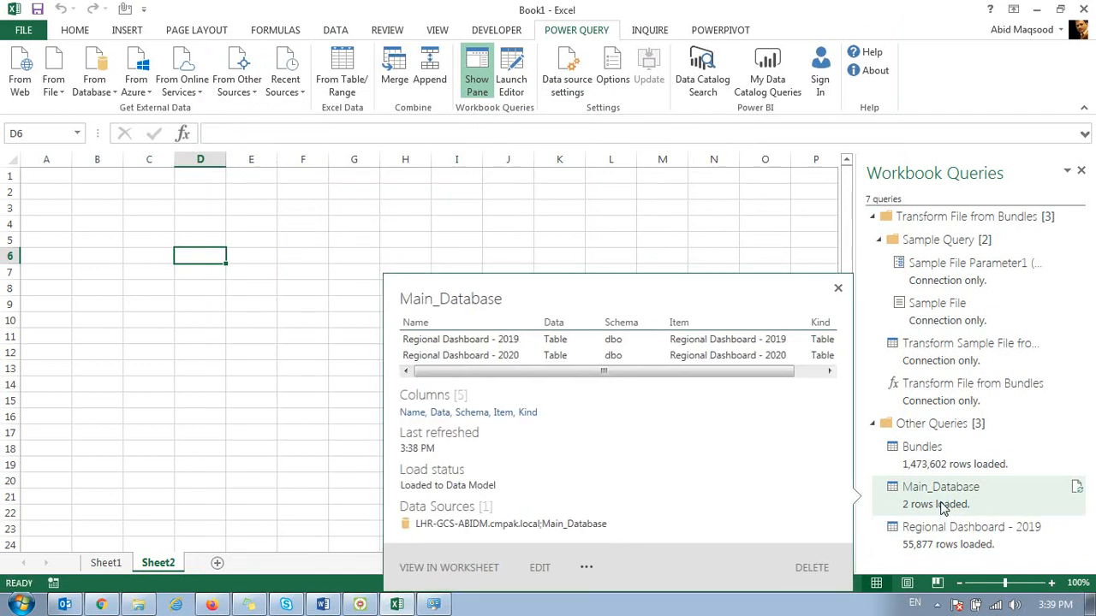
{"action": "mouse_move", "coordinate": [937, 545]}
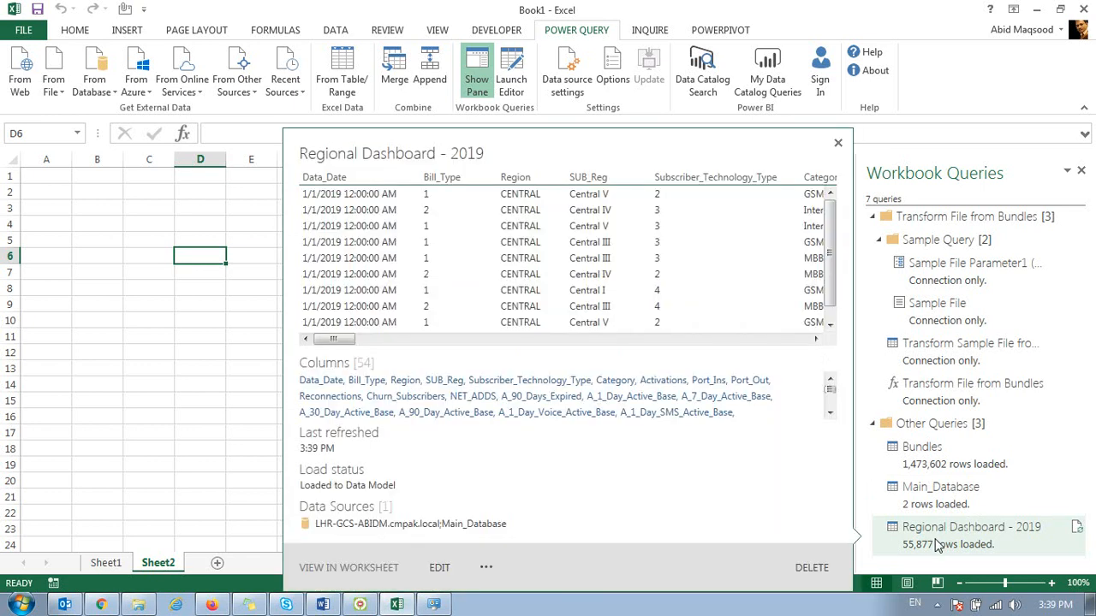
{"action": "left_click", "coordinate": [939, 547]}
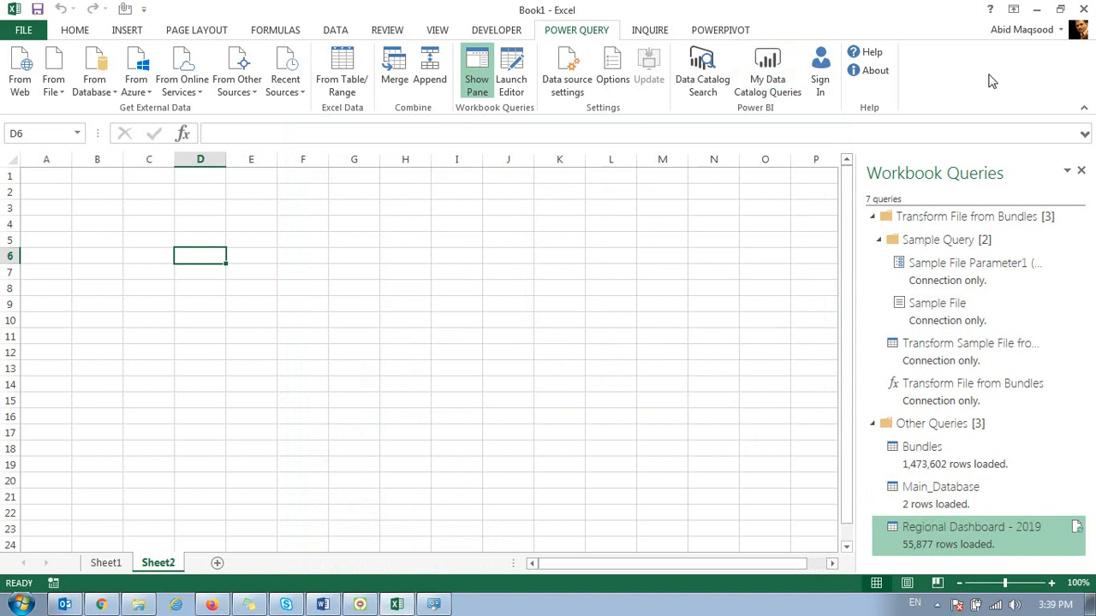
{"action": "left_click", "coordinate": [715, 28]}
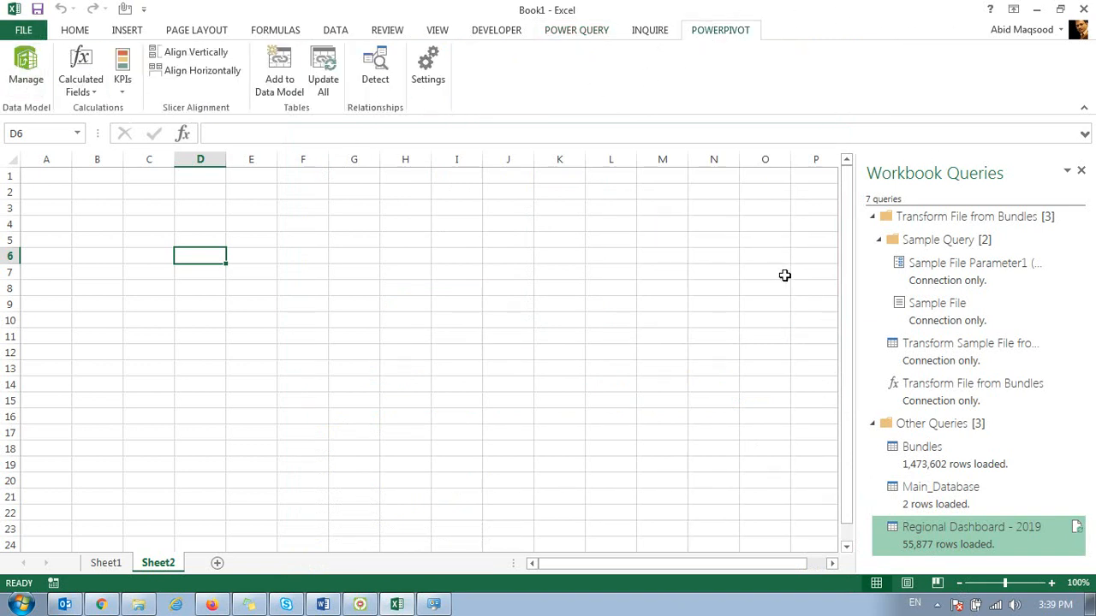
{"action": "left_click", "coordinate": [25, 68]}
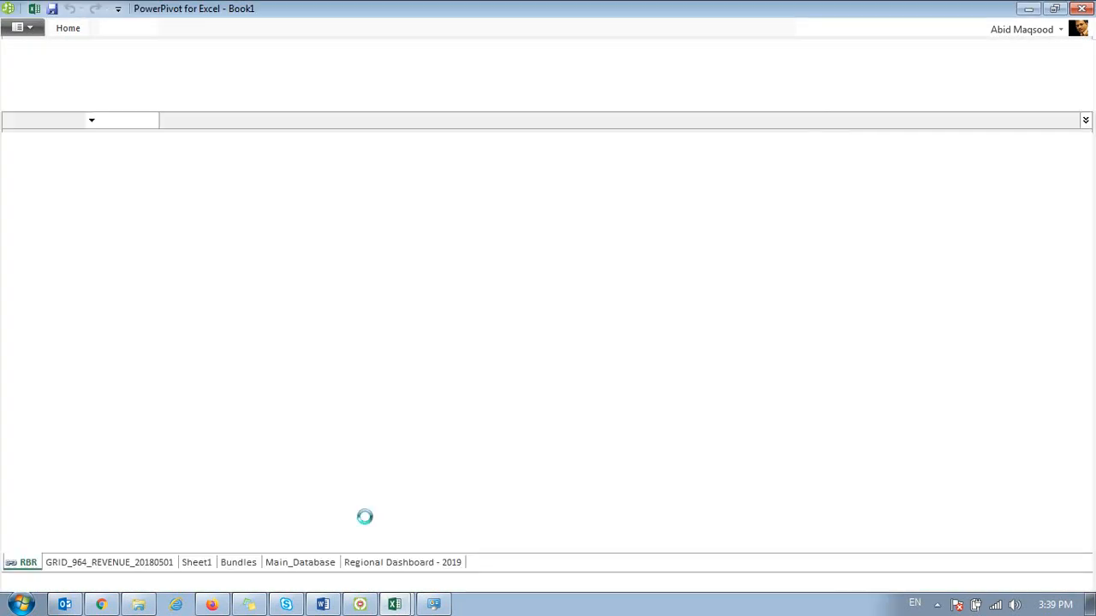
{"action": "left_click", "coordinate": [363, 565]}
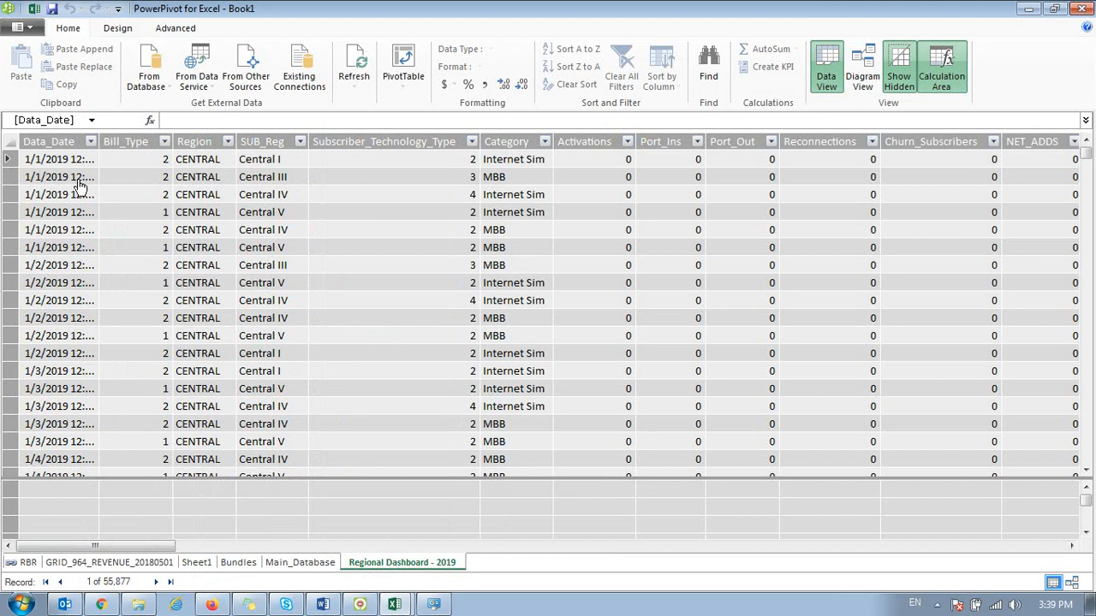
Step: Examine the columns of the Regional Dashboard - 2019 table, go back to its first cell and return to the Excel workbook
{"action": "left_click", "coordinate": [79, 178]}
{"action": "key", "text": "Right"}
{"action": "key", "text": "Right"}
{"action": "key", "text": "Right"}
{"action": "key", "text": "Right"}
{"action": "key", "text": "Right"}
{"action": "key", "text": "Right"}
{"action": "key", "text": "Right"}
{"action": "key", "text": "Right"}
{"action": "key", "text": "Right"}
{"action": "key", "text": "Right"}
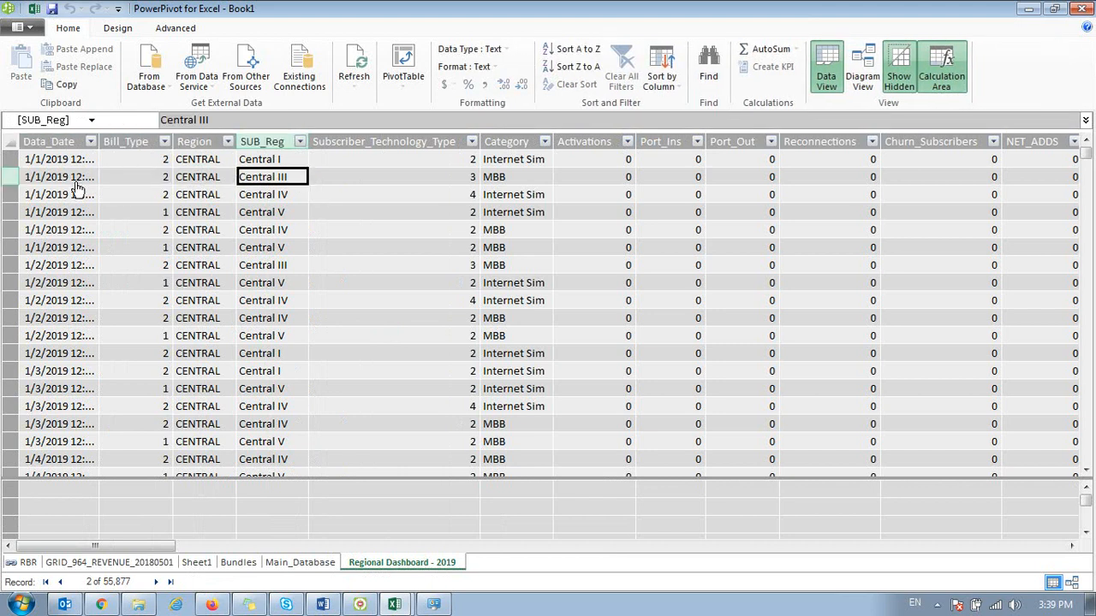
{"action": "key", "text": "Right"}
{"action": "key", "text": "Right"}
{"action": "key", "text": "Right"}
{"action": "key", "text": "Right"}
{"action": "key", "text": "Right"}
{"action": "key", "text": "Right"}
{"action": "key", "text": "Right"}
{"action": "key", "text": "Right"}
{"action": "key", "text": "Right"}
{"action": "key", "text": "Right"}
{"action": "key", "text": "Right"}
{"action": "key", "text": "Right"}
{"action": "key", "text": "Right"}
{"action": "key", "text": "Right"}
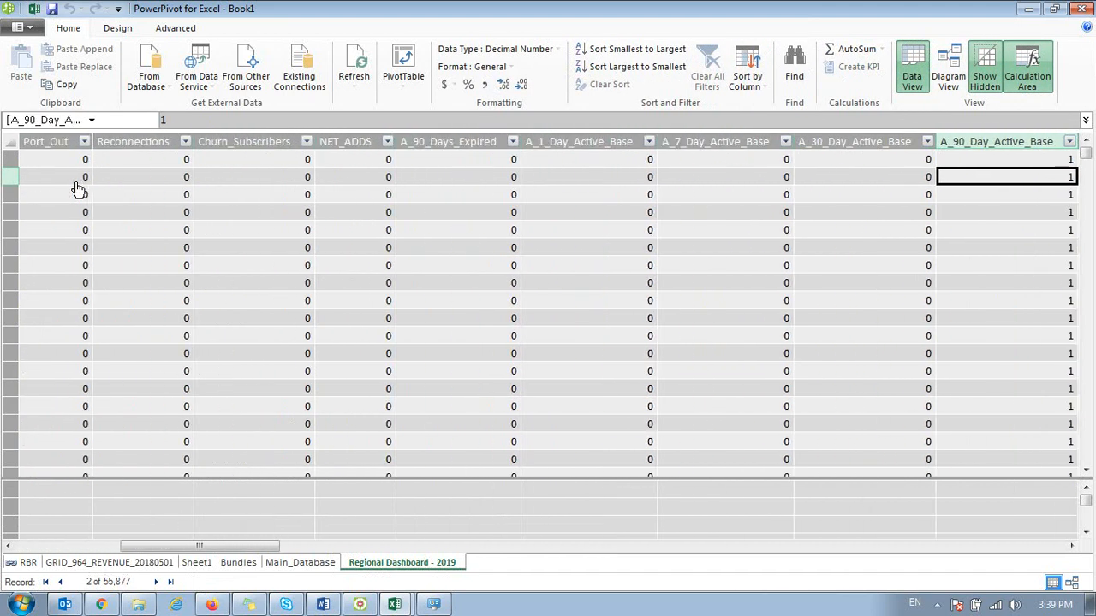
{"action": "key", "text": "Right"}
{"action": "key", "text": "Right"}
{"action": "key", "text": "Right"}
{"action": "key", "text": "Right"}
{"action": "key", "text": "Right"}
{"action": "key", "text": "Right"}
{"action": "key", "text": "Right"}
{"action": "key", "text": "Right"}
{"action": "key", "text": "Right"}
{"action": "key", "text": "Right"}
{"action": "key", "text": "Right"}
{"action": "key", "text": "Right"}
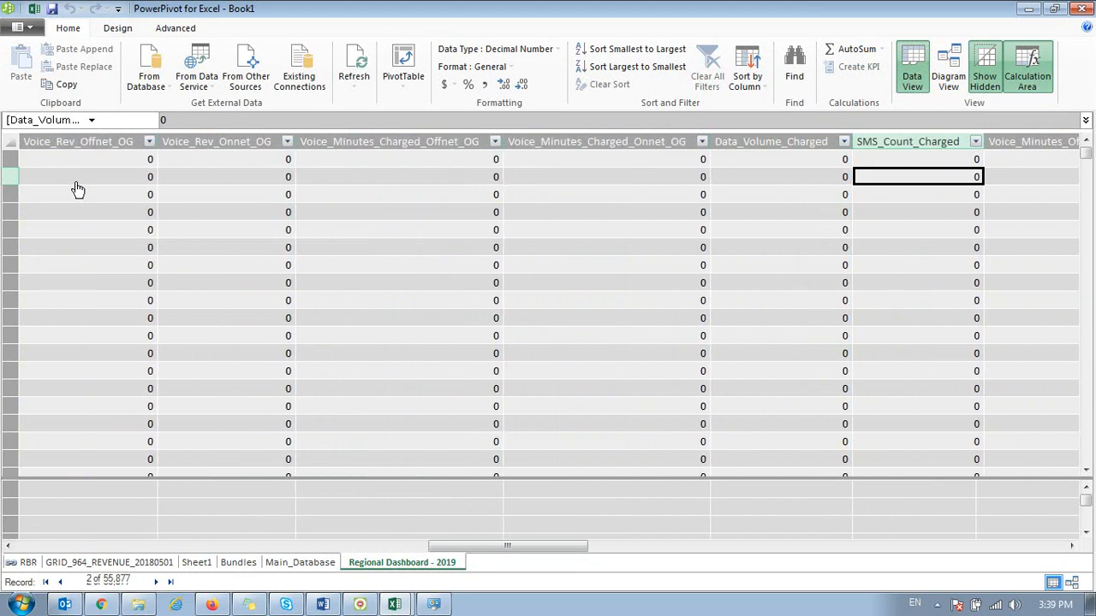
{"action": "key", "text": "Right"}
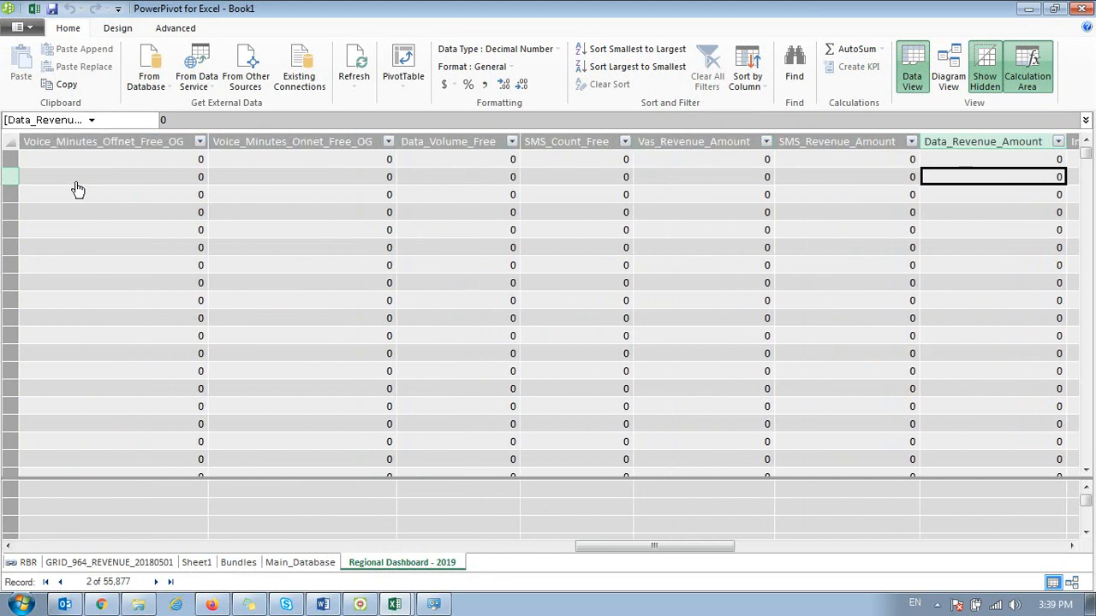
{"action": "key", "text": "ctrl+Home"}
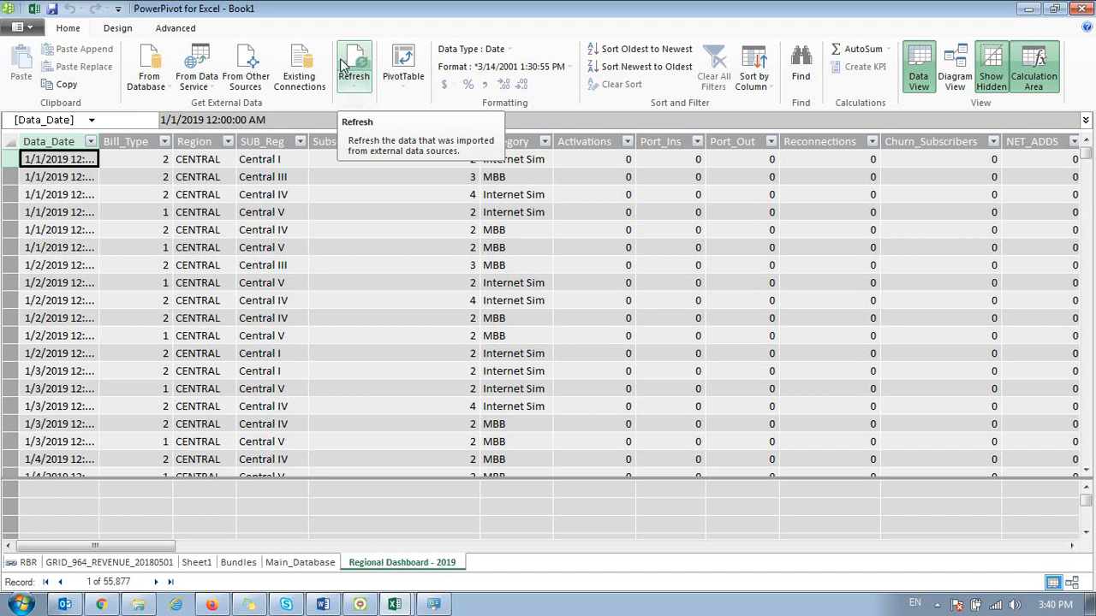
{"action": "key", "text": "alt+Tab"}
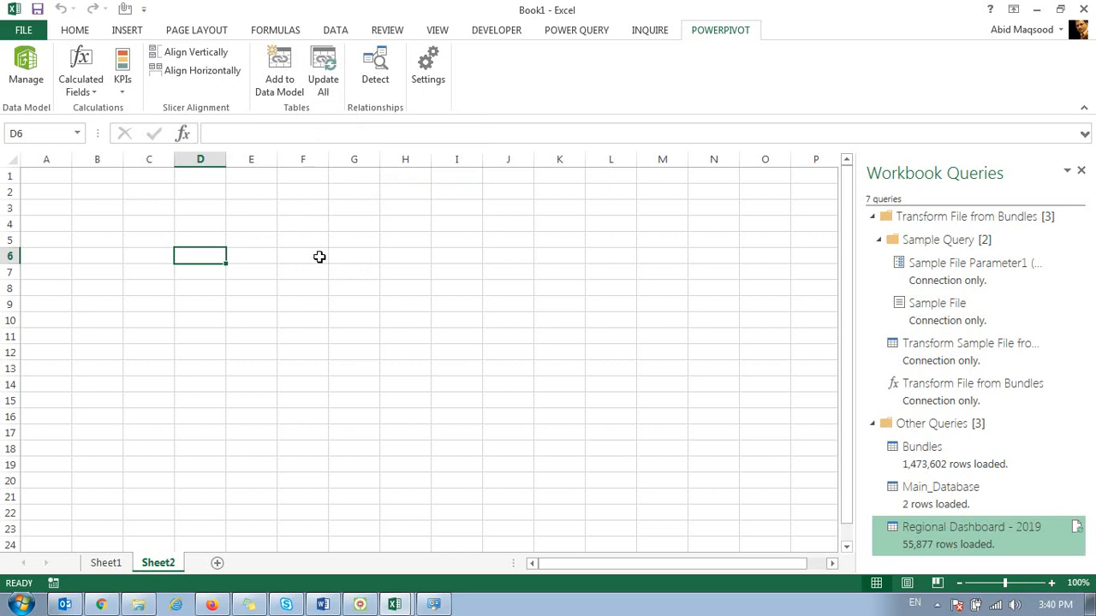
{"action": "left_click", "coordinate": [360, 604]}
{"action": "left_click", "coordinate": [359, 604]}
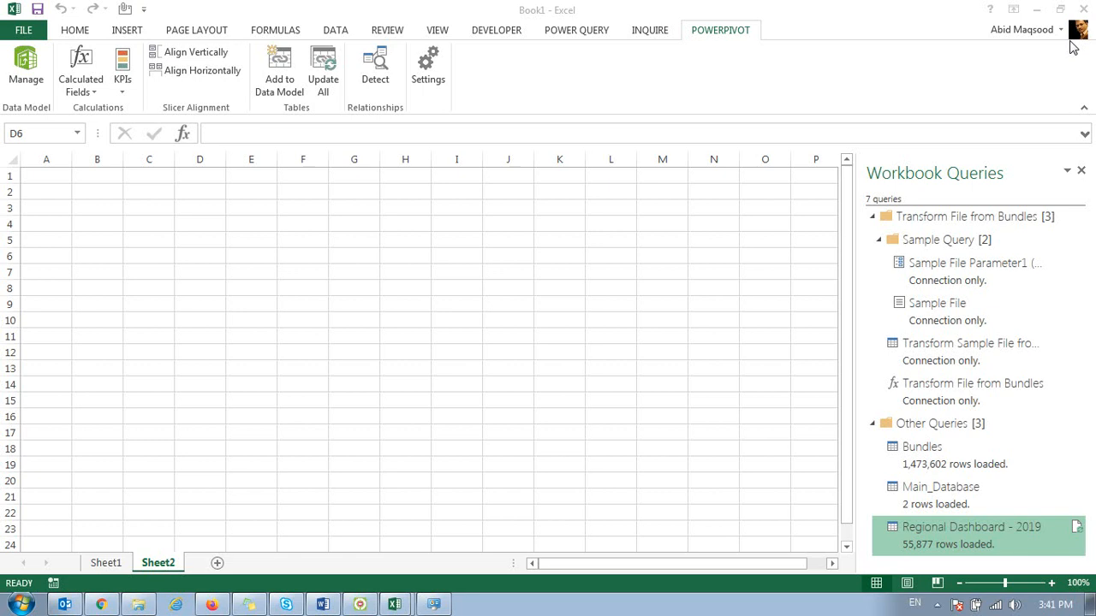
Step: View the table on Sheet1, return to Sheet2 and display the Power Query import commands
{"action": "left_click", "coordinate": [98, 572]}
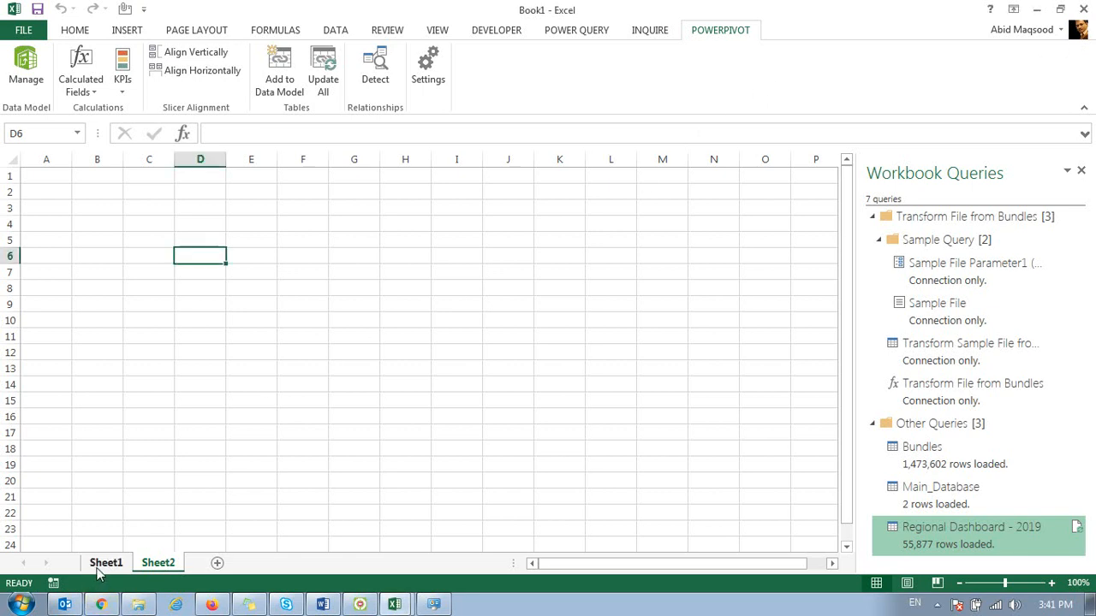
{"action": "left_click", "coordinate": [98, 570]}
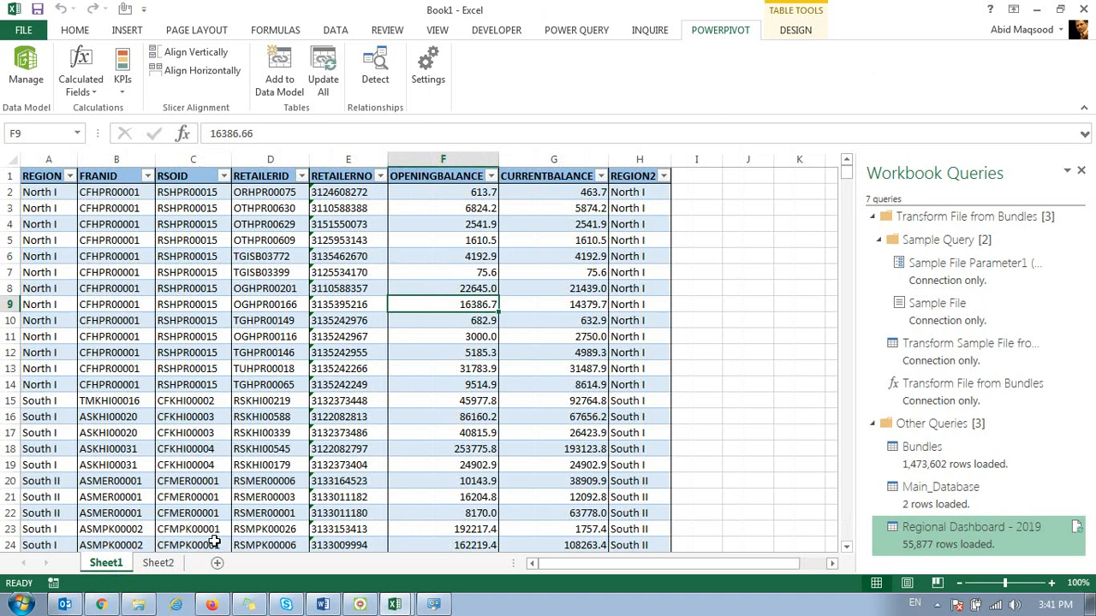
{"action": "left_click", "coordinate": [157, 563]}
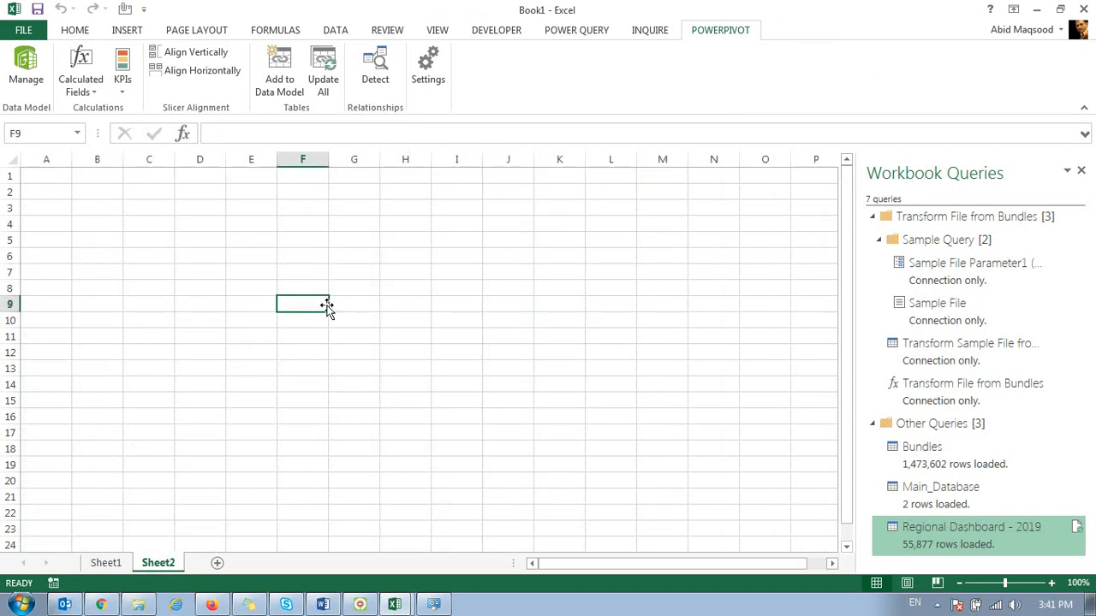
{"action": "left_click", "coordinate": [544, 32]}
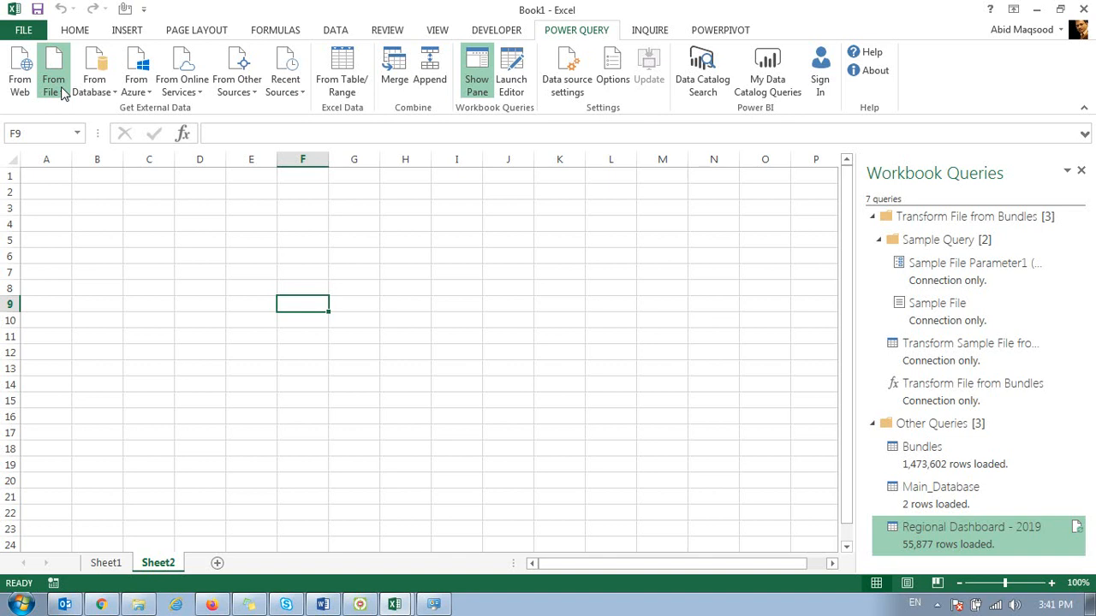
Step: Import the Copy of Drivers Log Book Data Oct 2020 Excel workbook from the Desktop with Power Query
{"action": "left_click", "coordinate": [97, 107]}
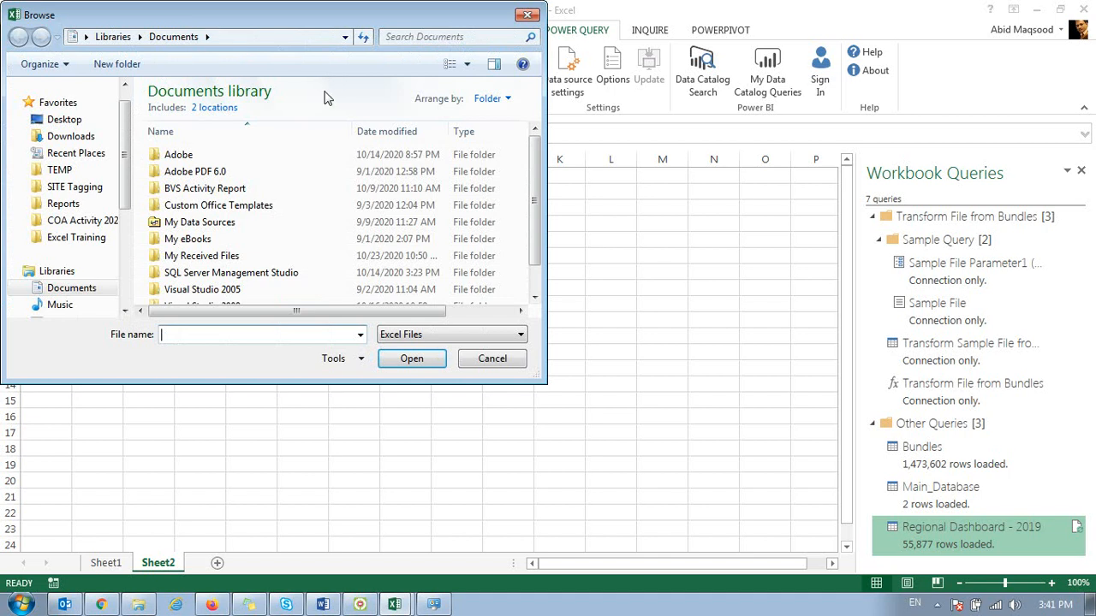
{"action": "left_click", "coordinate": [69, 119]}
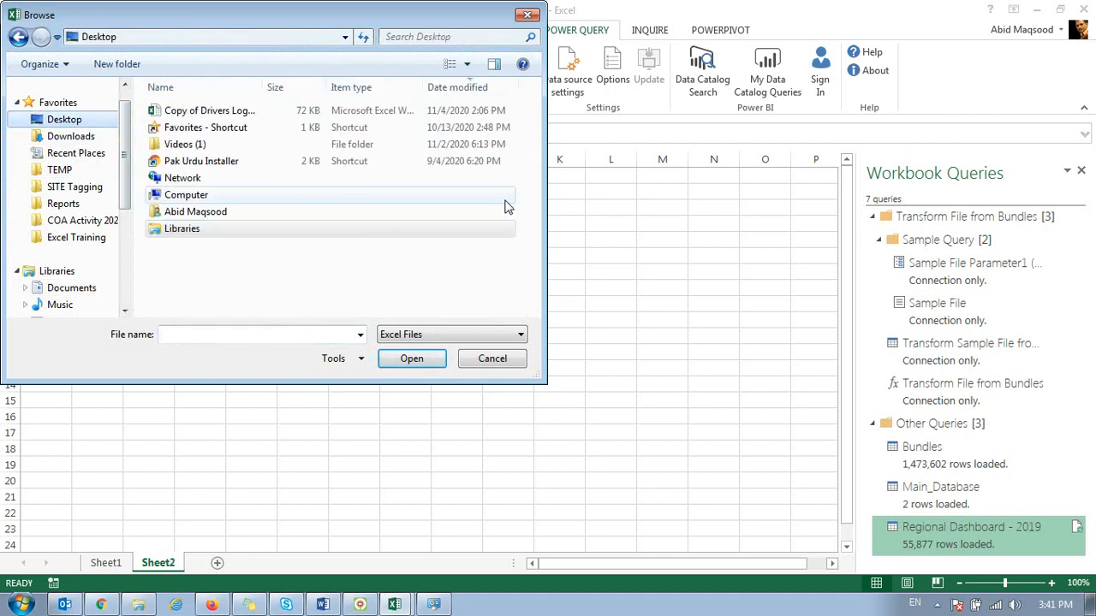
{"action": "double_click", "coordinate": [181, 110]}
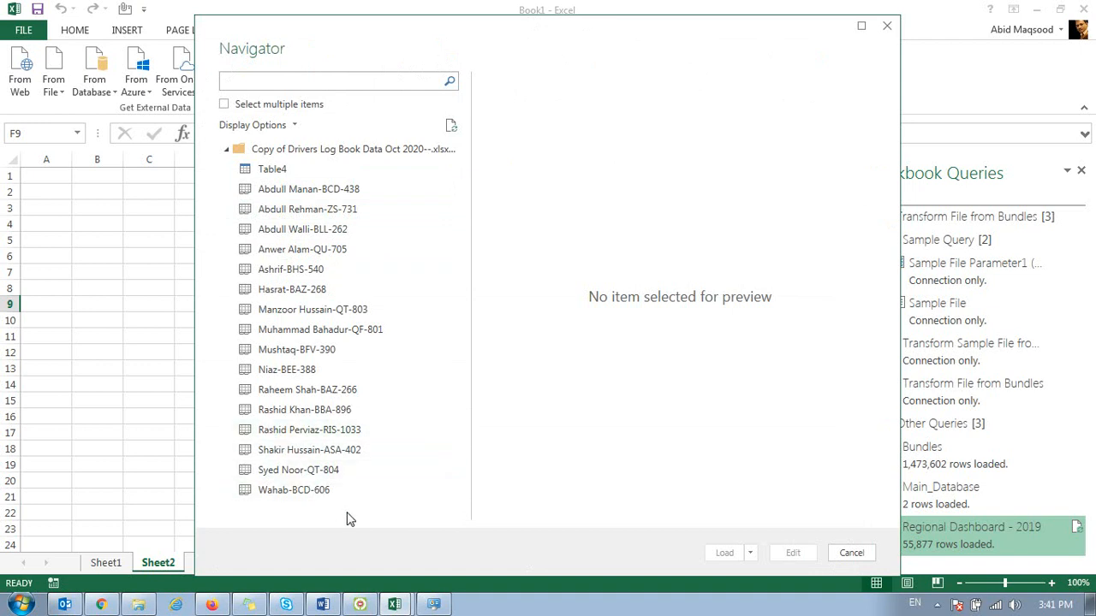
Step: Allow multiple items to be selected and include the last eight driver sheets in the workbook's list for import
{"action": "left_click", "coordinate": [225, 105]}
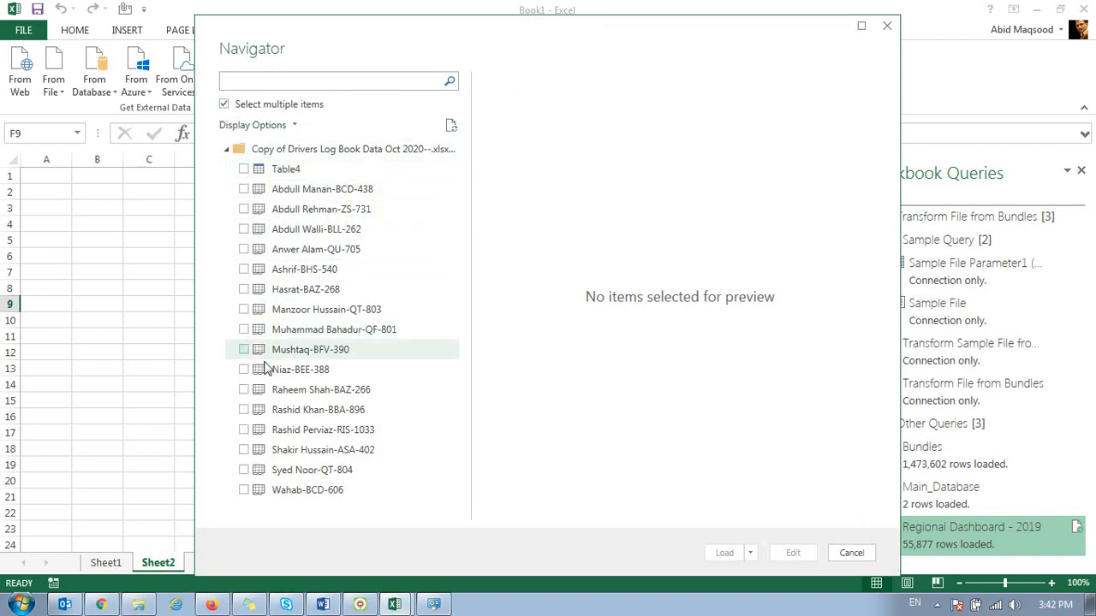
{"action": "left_click", "coordinate": [245, 490]}
{"action": "left_click", "coordinate": [244, 470]}
{"action": "left_click", "coordinate": [244, 450]}
{"action": "left_click", "coordinate": [243, 430]}
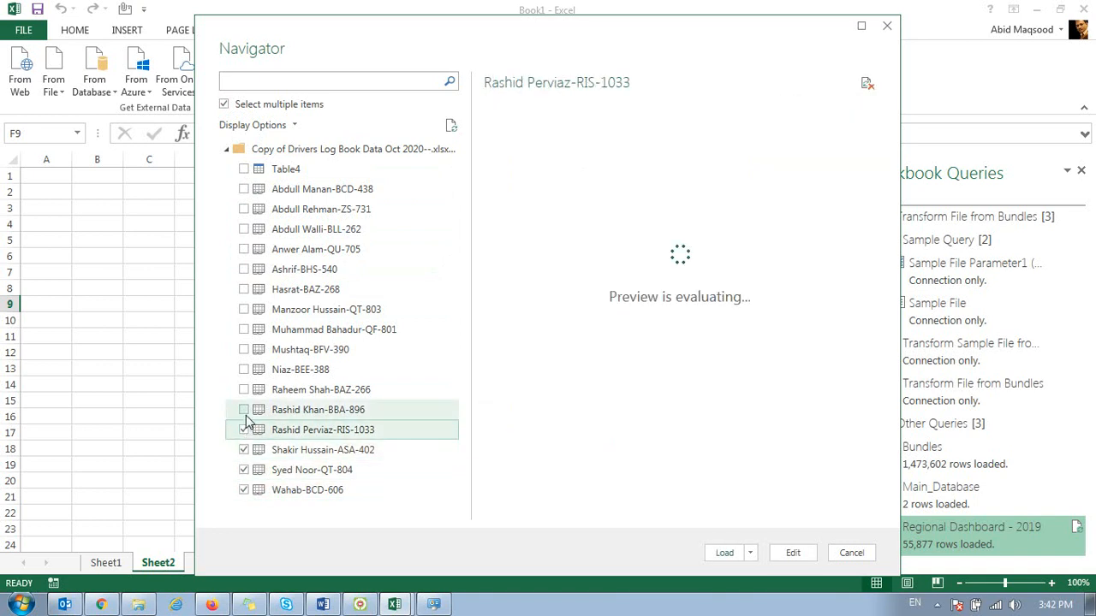
{"action": "left_click", "coordinate": [244, 410]}
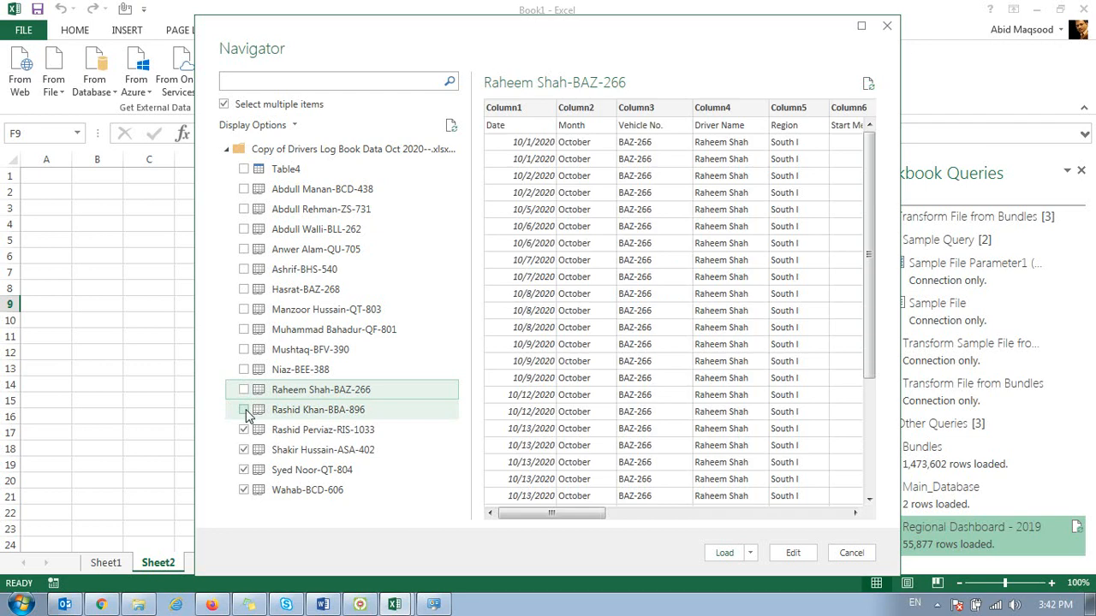
{"action": "left_click", "coordinate": [245, 408]}
{"action": "left_click", "coordinate": [244, 389]}
{"action": "left_click", "coordinate": [244, 370]}
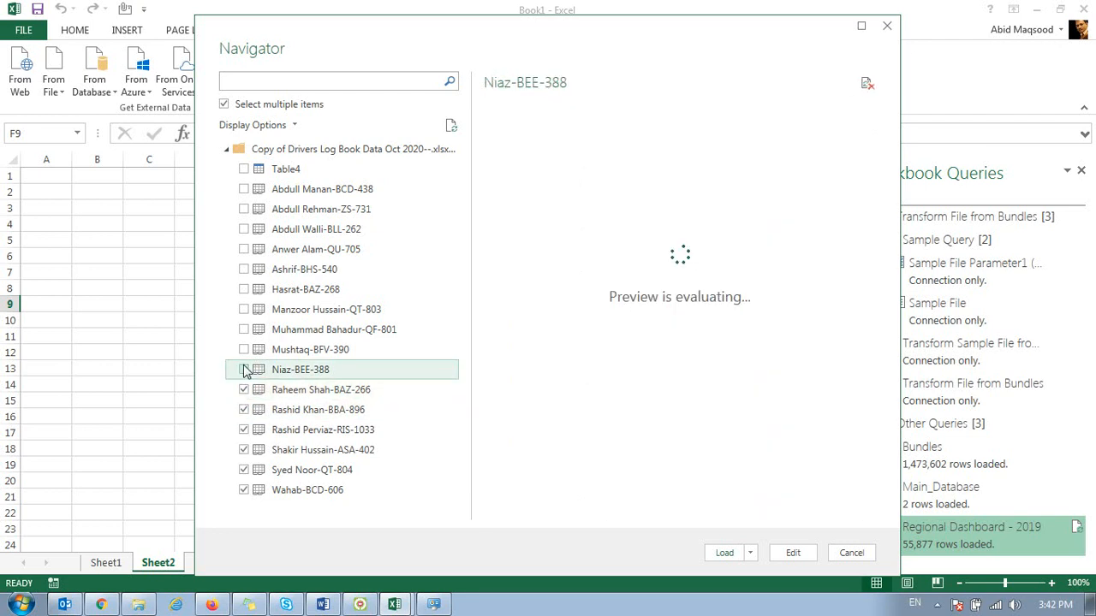
{"action": "left_click", "coordinate": [244, 350]}
{"action": "left_click", "coordinate": [246, 371]}
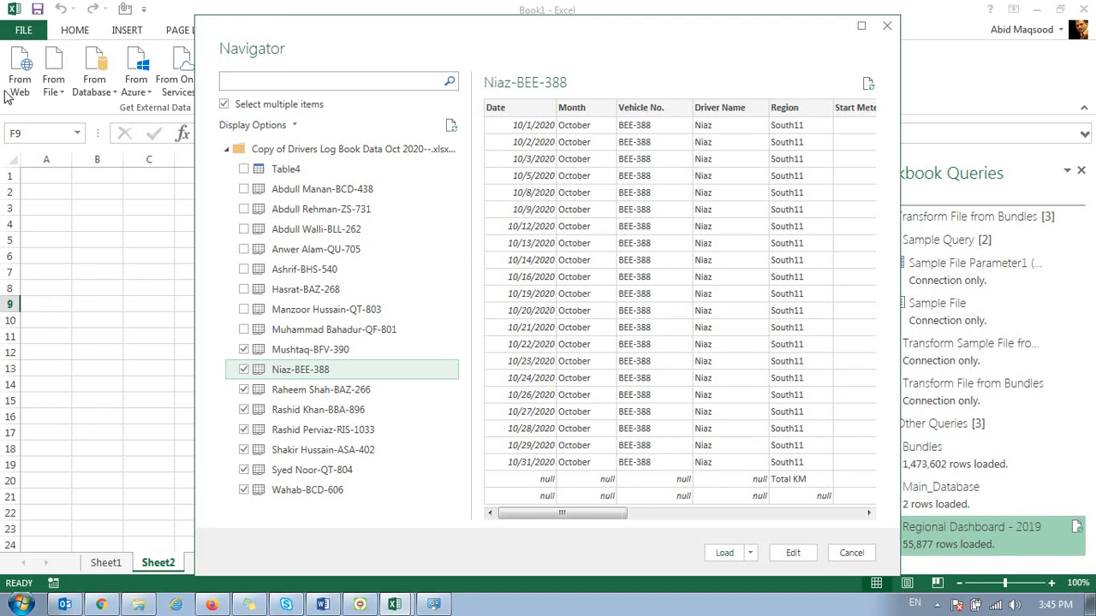
Step: Include the remaining eight driver sheets in the import selection, leaving out Table4
{"action": "left_click", "coordinate": [244, 329]}
{"action": "left_click", "coordinate": [244, 309]}
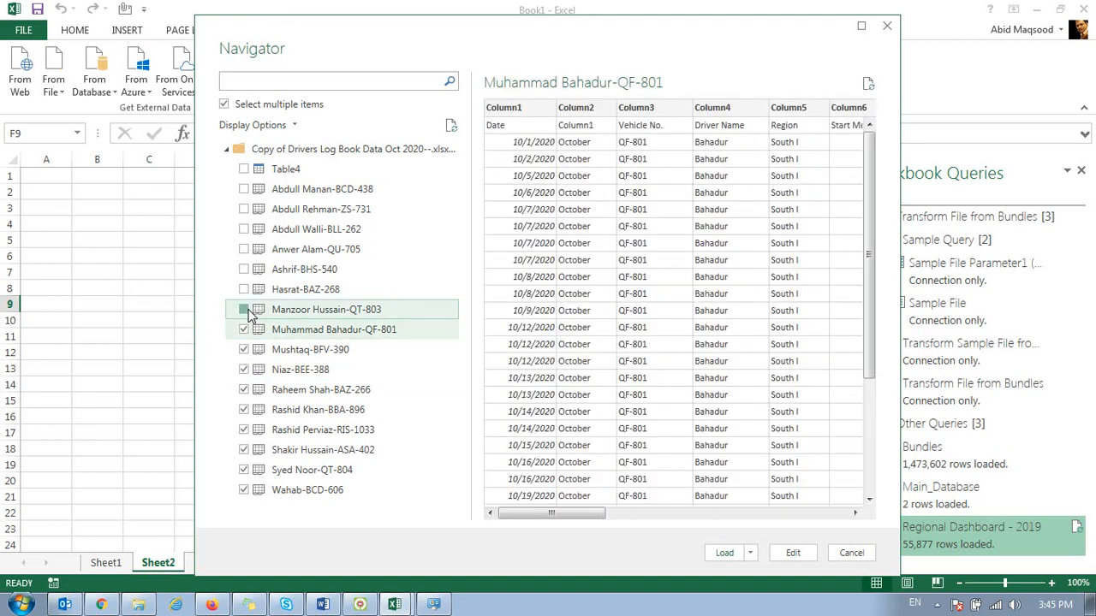
{"action": "left_click", "coordinate": [245, 290]}
{"action": "left_click", "coordinate": [244, 268]}
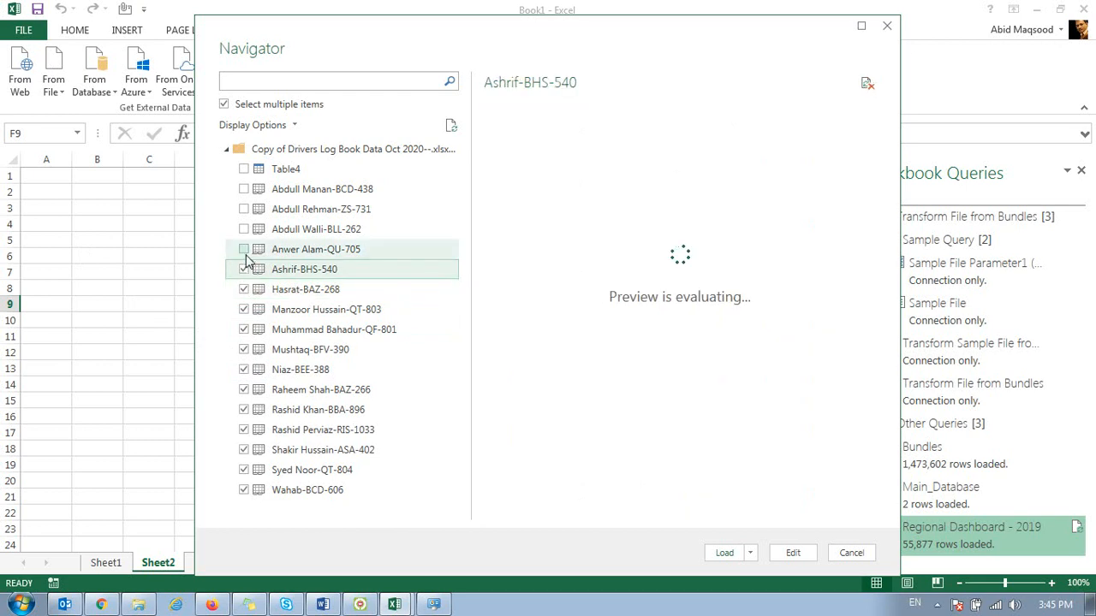
{"action": "left_click", "coordinate": [244, 249]}
{"action": "left_click", "coordinate": [244, 228]}
{"action": "left_click", "coordinate": [244, 209]}
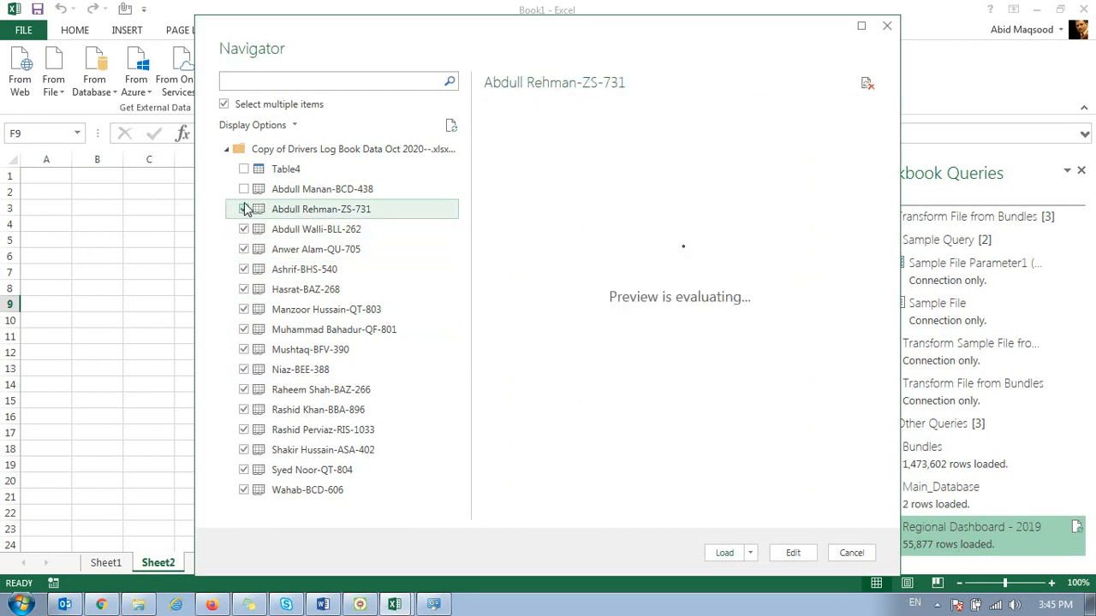
{"action": "left_click", "coordinate": [245, 189]}
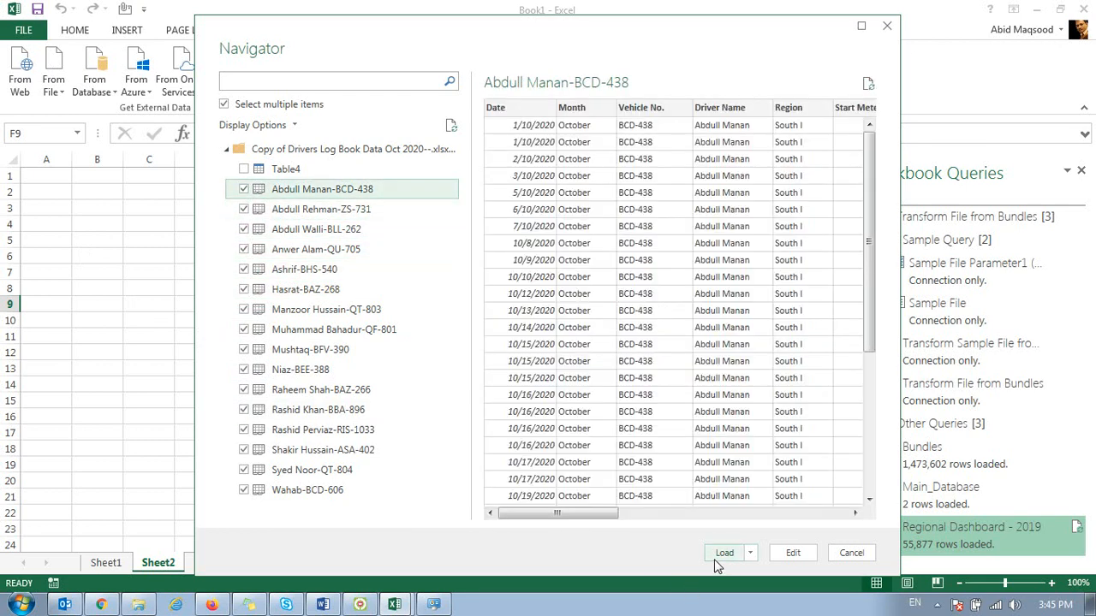
Step: Load the selected sheets with the Load To option and check their load status in the workbook's query list
{"action": "left_click", "coordinate": [749, 555]}
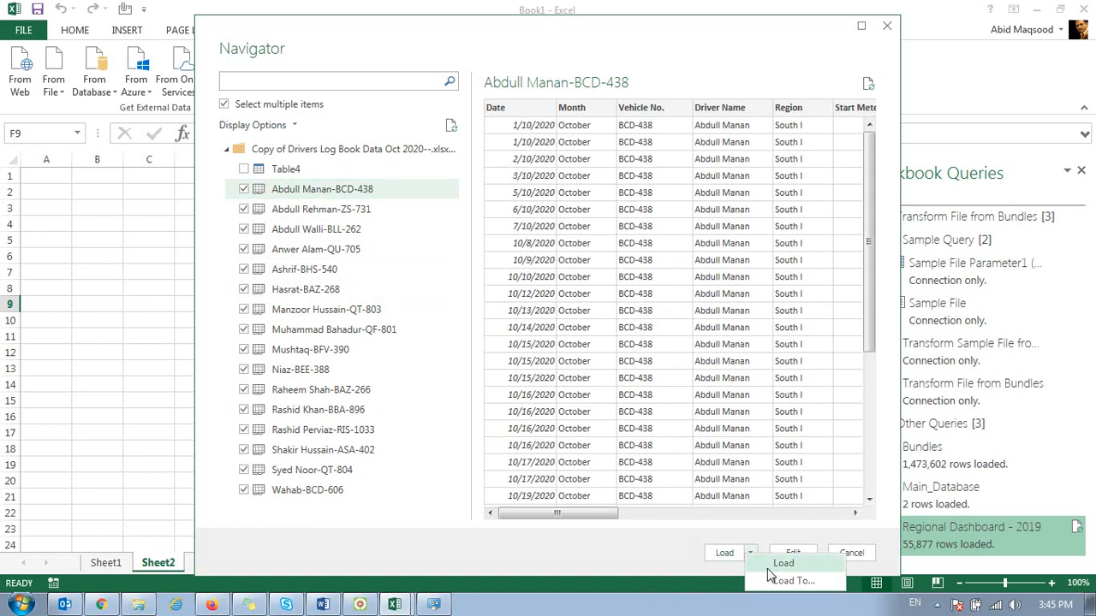
{"action": "left_click", "coordinate": [770, 578]}
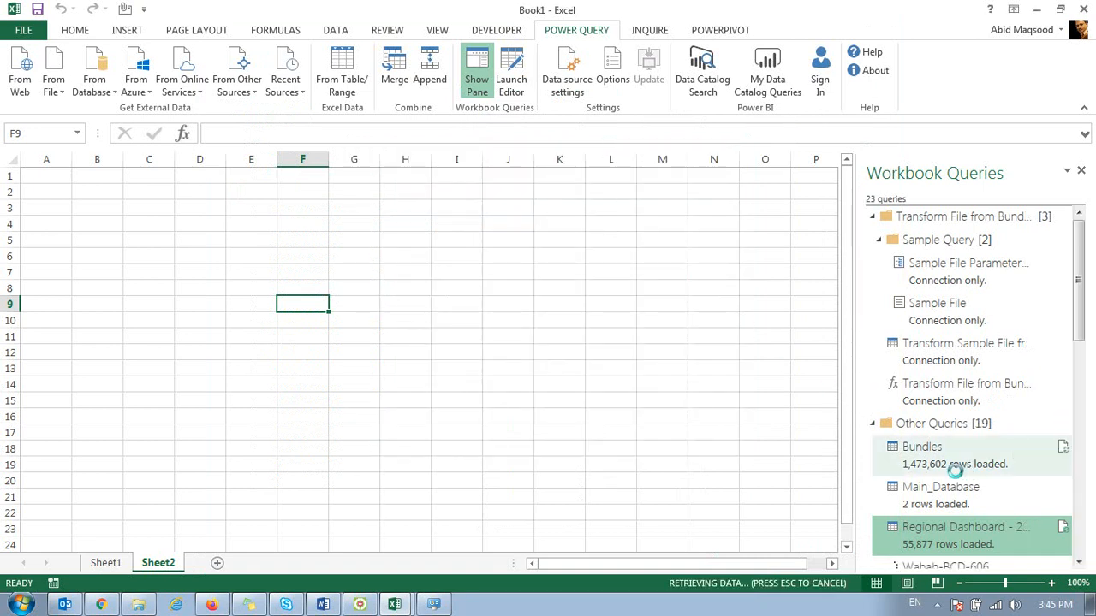
{"action": "mouse_move", "coordinate": [964, 467]}
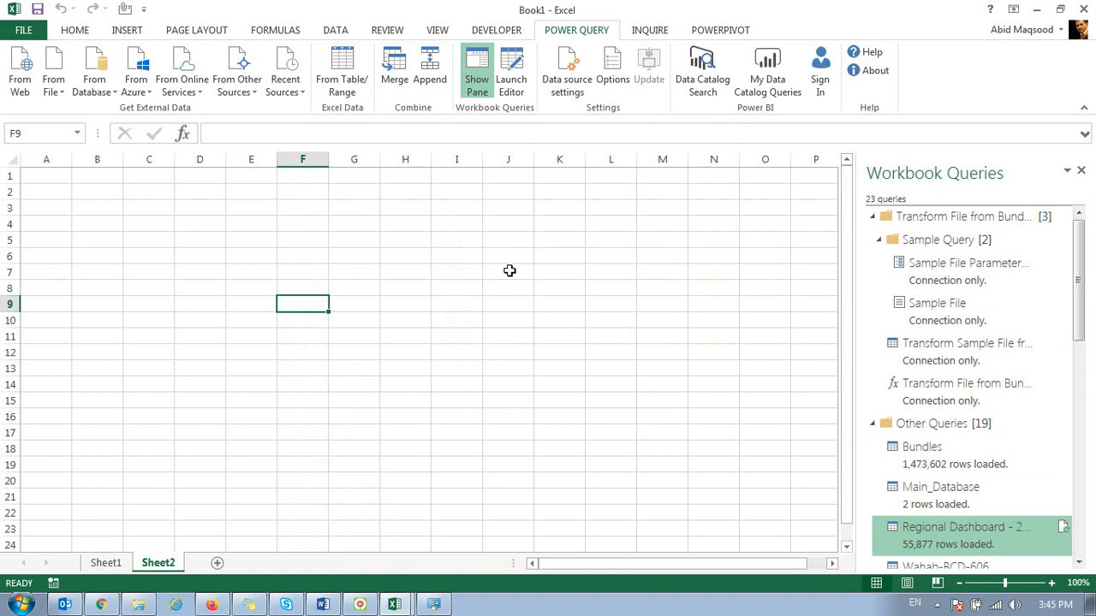
{"action": "left_click_drag", "start_coordinate": [1084, 315], "coordinate": [1087, 444]}
{"action": "left_click", "coordinate": [991, 294]}
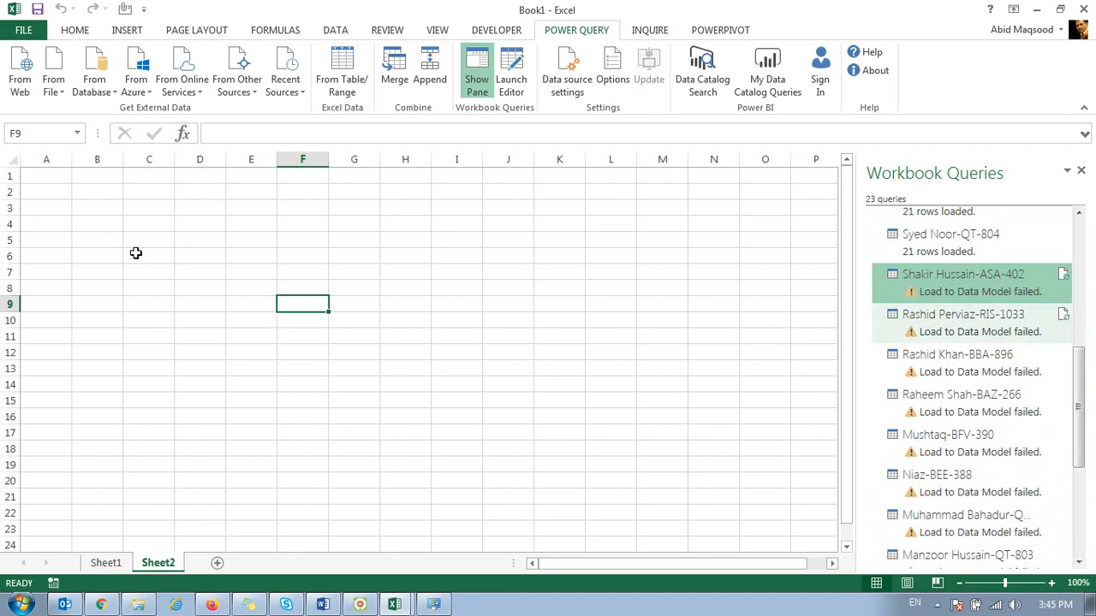
Step: Import the Copy of Drivers Log Book Data Oct 2020 Excel workbook again and allow multiple items to be selected
{"action": "left_click", "coordinate": [53, 86]}
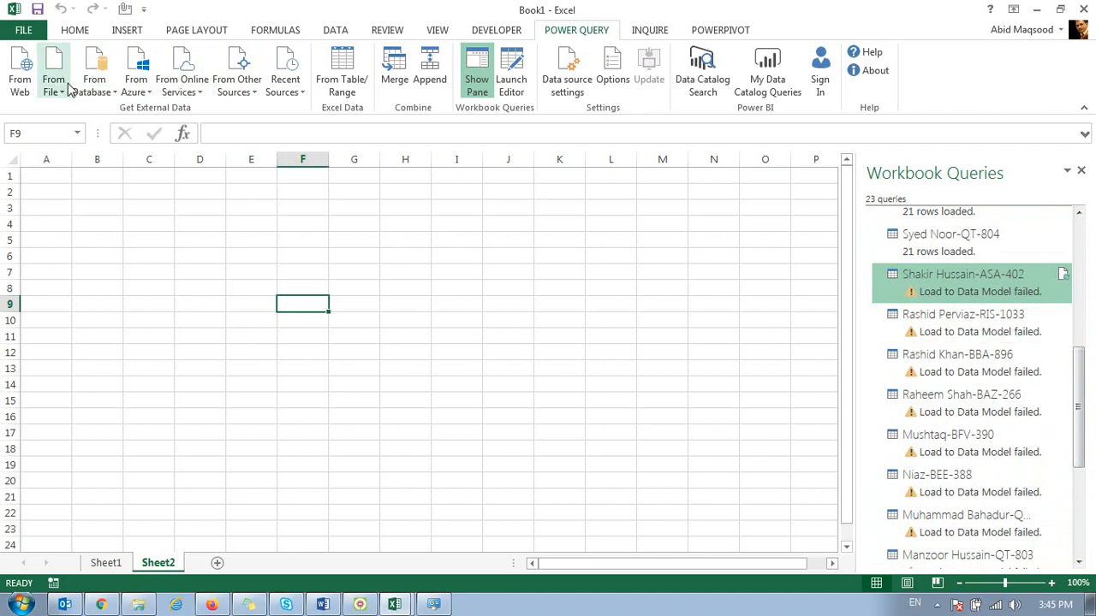
{"action": "left_click", "coordinate": [81, 123]}
{"action": "double_click", "coordinate": [295, 179]}
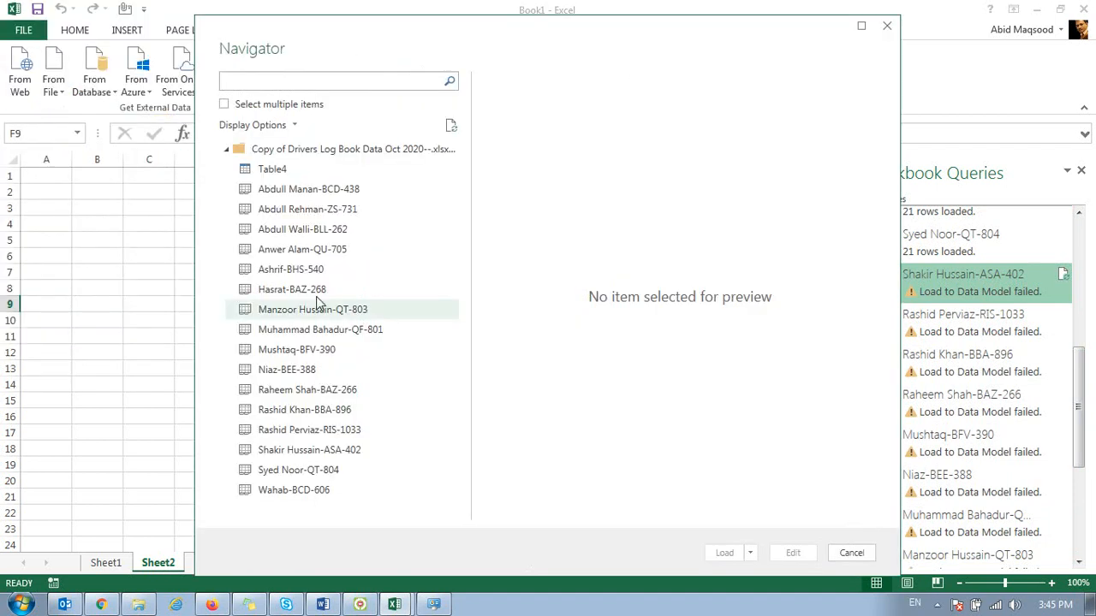
{"action": "left_click", "coordinate": [224, 104]}
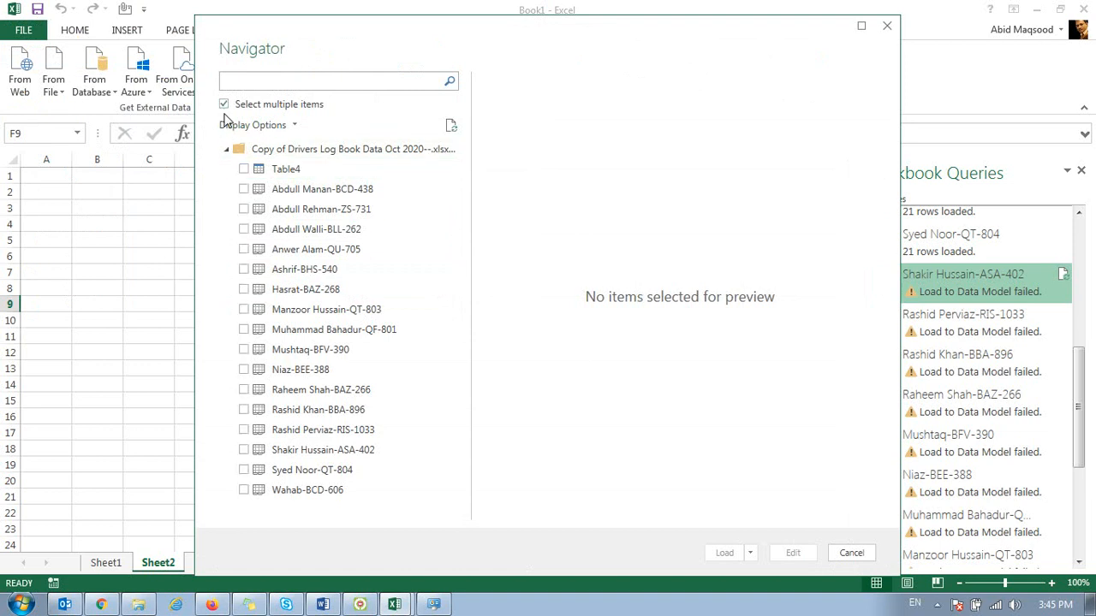
Step: Include all sixteen driver sheets in the import, leaving out Table4
{"action": "left_click", "coordinate": [244, 189]}
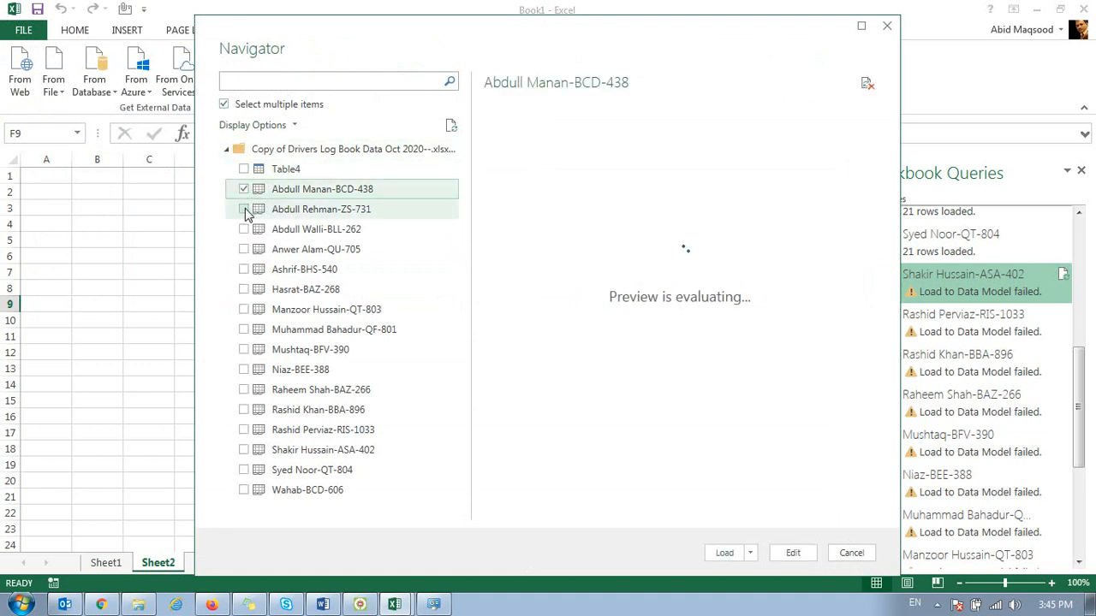
{"action": "left_click", "coordinate": [244, 209]}
{"action": "left_click", "coordinate": [244, 229]}
{"action": "left_click", "coordinate": [244, 249]}
{"action": "left_click", "coordinate": [244, 270]}
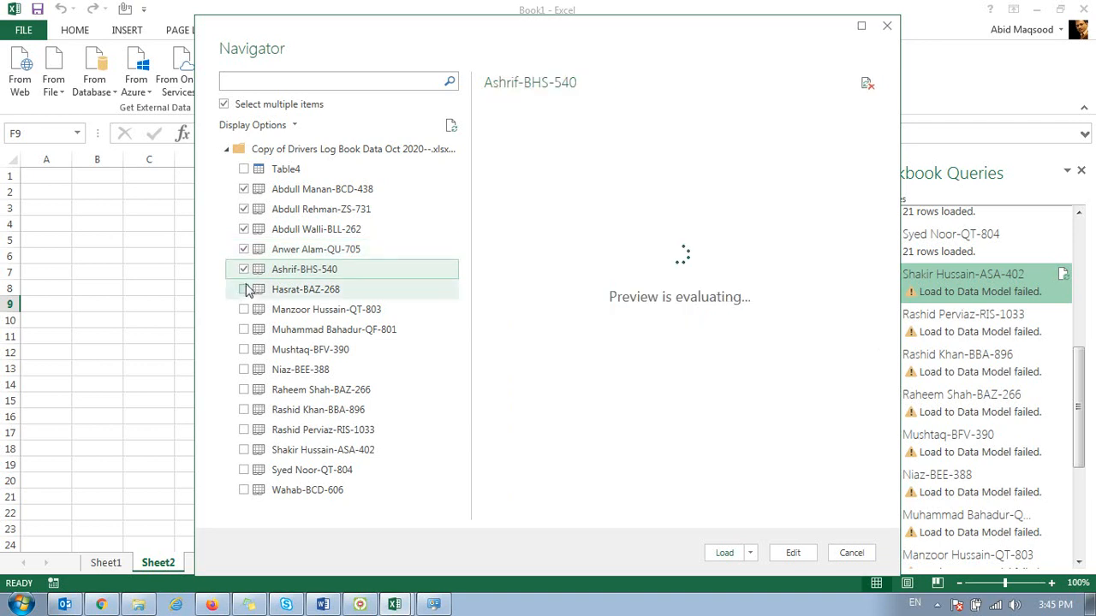
{"action": "left_click", "coordinate": [244, 289]}
{"action": "left_click", "coordinate": [244, 309]}
{"action": "left_click", "coordinate": [244, 329]}
{"action": "left_click", "coordinate": [244, 349]}
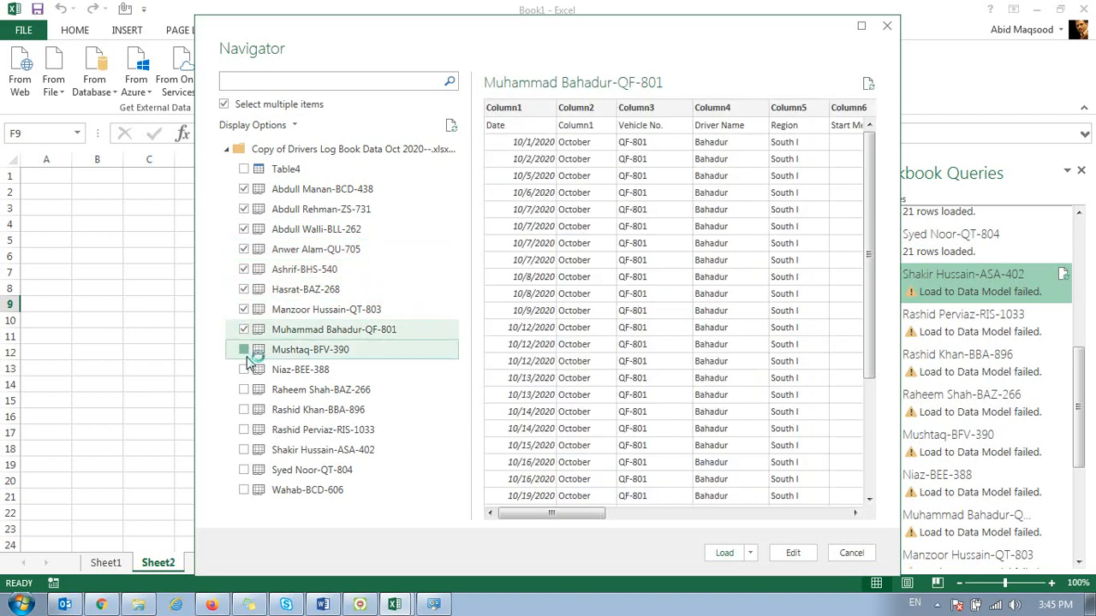
{"action": "left_click", "coordinate": [244, 369]}
{"action": "left_click", "coordinate": [244, 389]}
{"action": "left_click", "coordinate": [244, 409]}
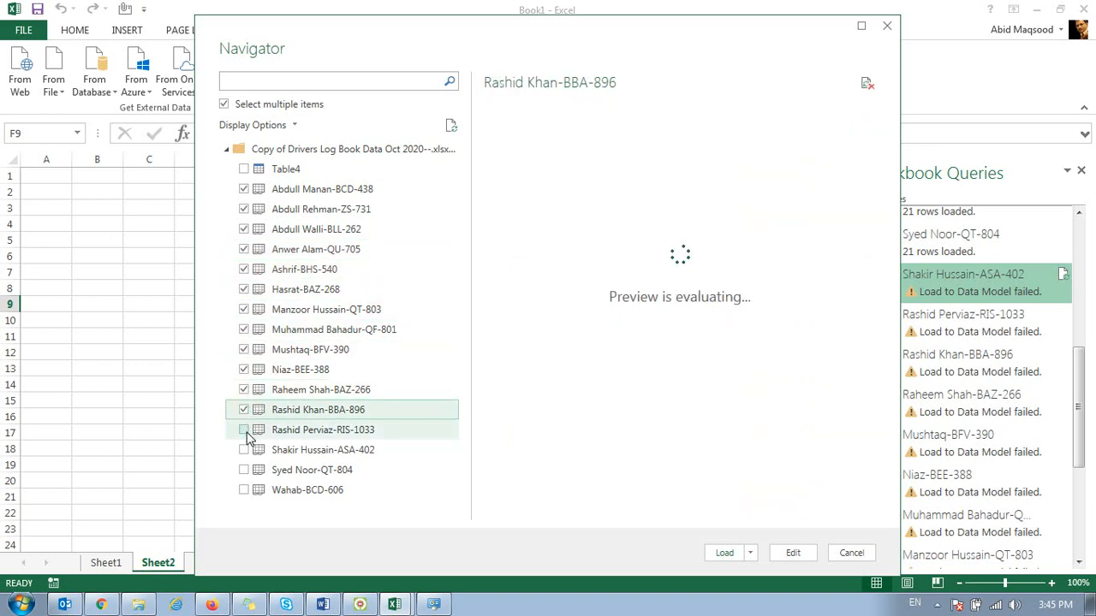
{"action": "left_click", "coordinate": [244, 430]}
{"action": "left_click", "coordinate": [244, 450]}
{"action": "left_click", "coordinate": [245, 472]}
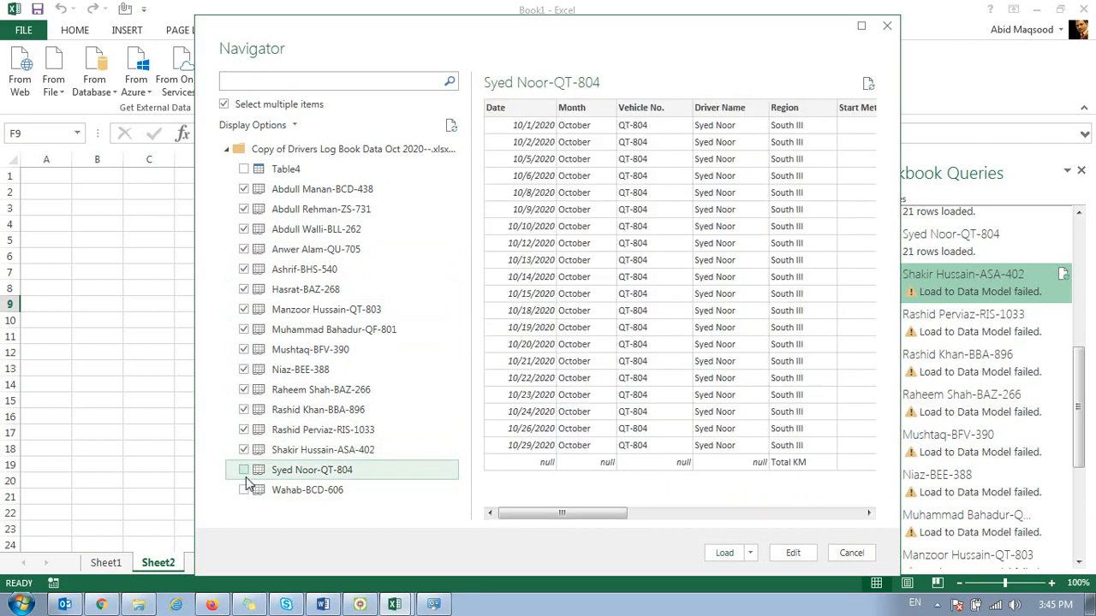
{"action": "left_click", "coordinate": [244, 489]}
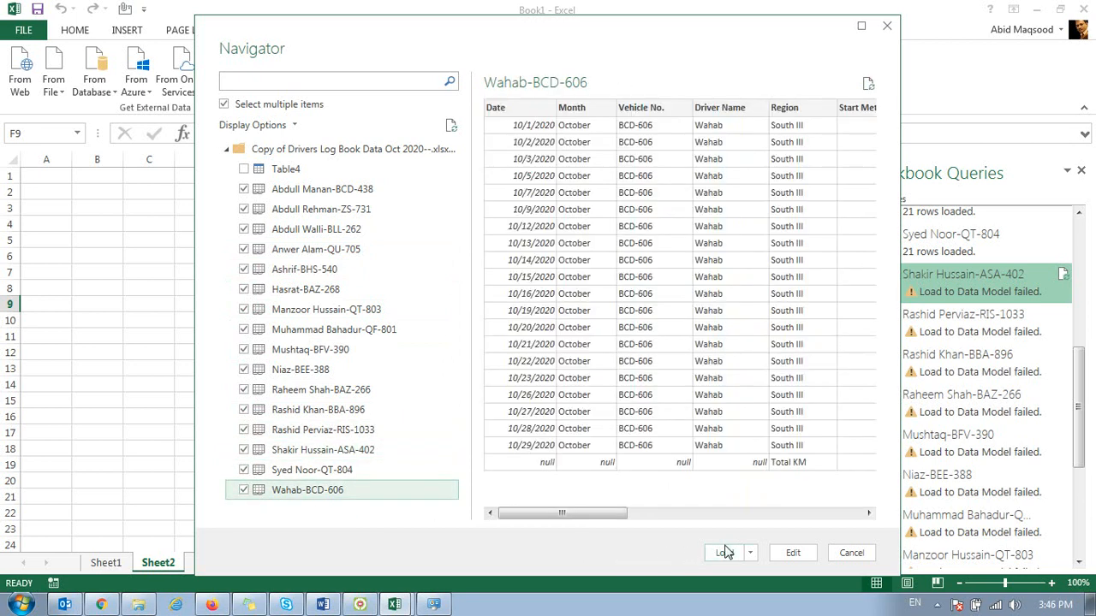
Step: Load the selected driver sheets directly and return from PowerPivot to the query list in the Excel workbook
{"action": "left_click", "coordinate": [724, 553]}
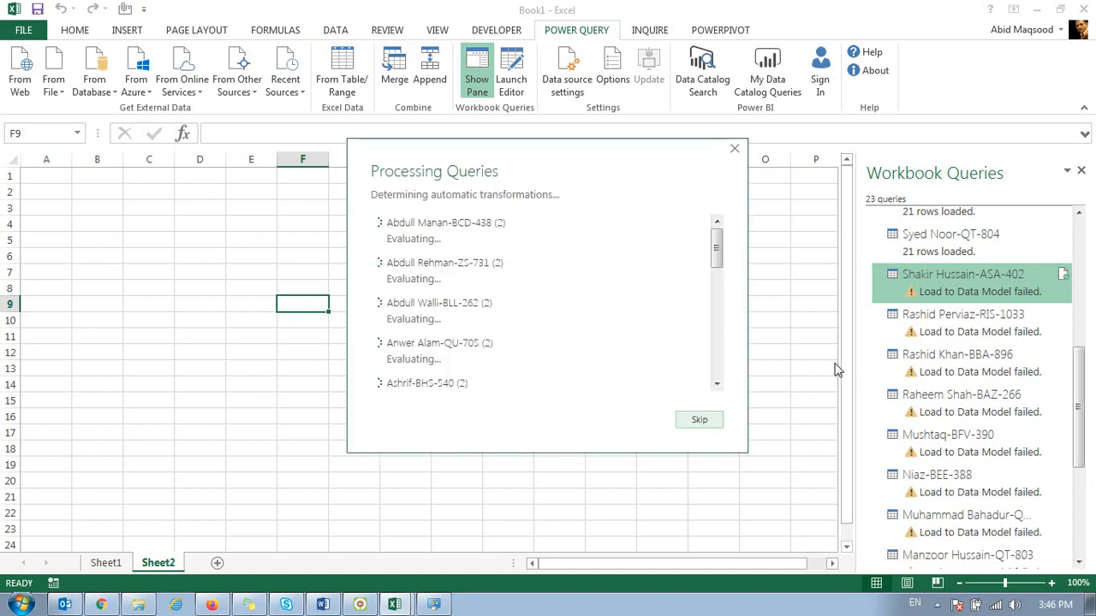
{"action": "left_click_drag", "start_coordinate": [722, 264], "coordinate": [726, 302]}
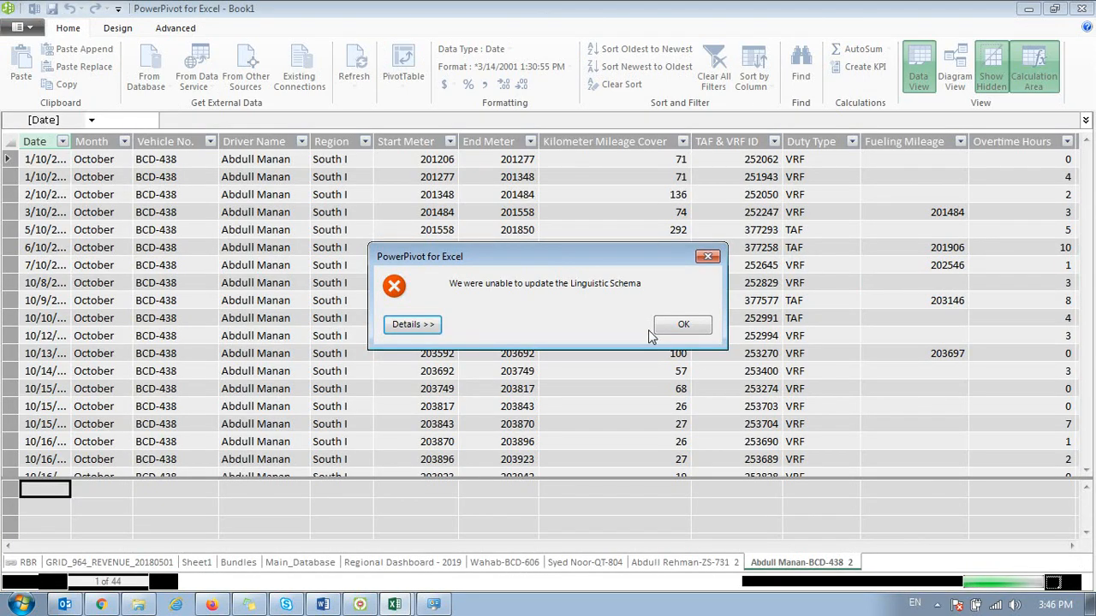
{"action": "left_click", "coordinate": [682, 330]}
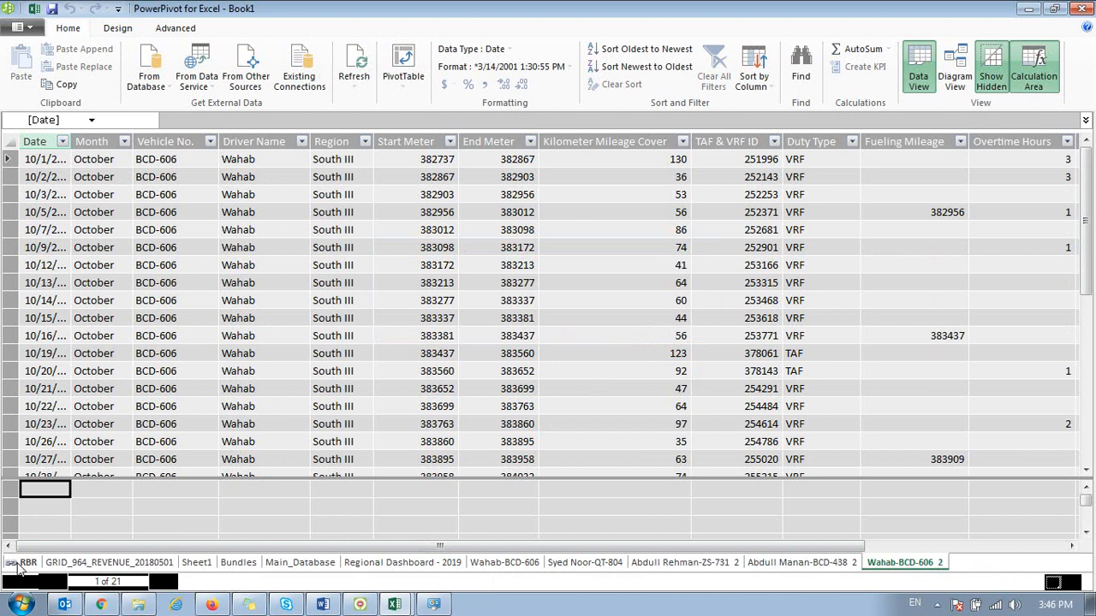
{"action": "left_click", "coordinate": [1029, 9]}
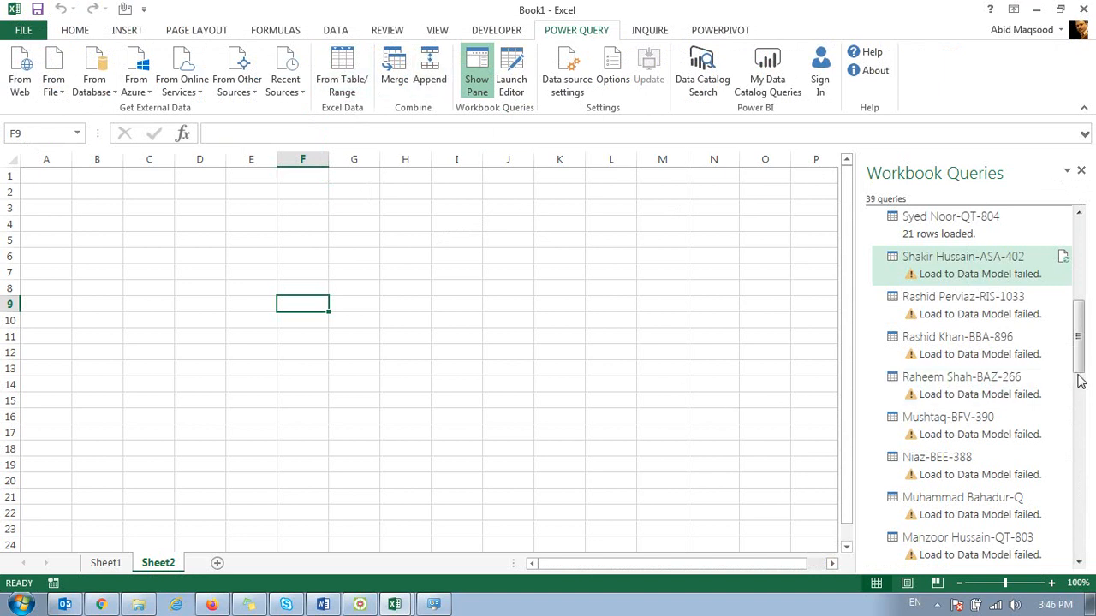
{"action": "left_click_drag", "start_coordinate": [1083, 374], "coordinate": [1083, 224]}
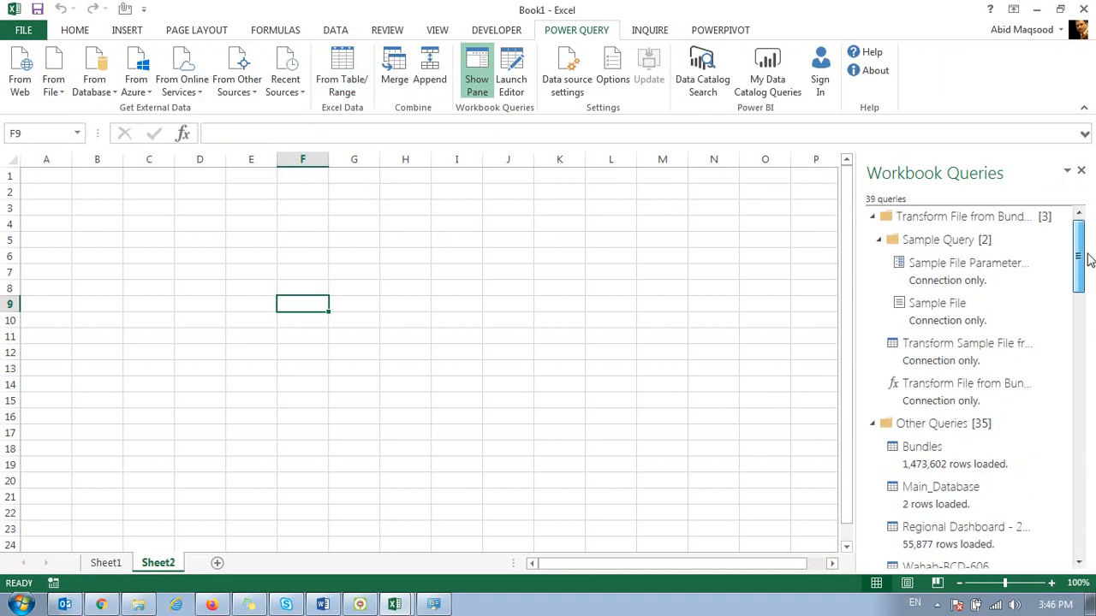
Step: Start an Append of queries with the Three or more tables option
{"action": "left_click", "coordinate": [430, 79]}
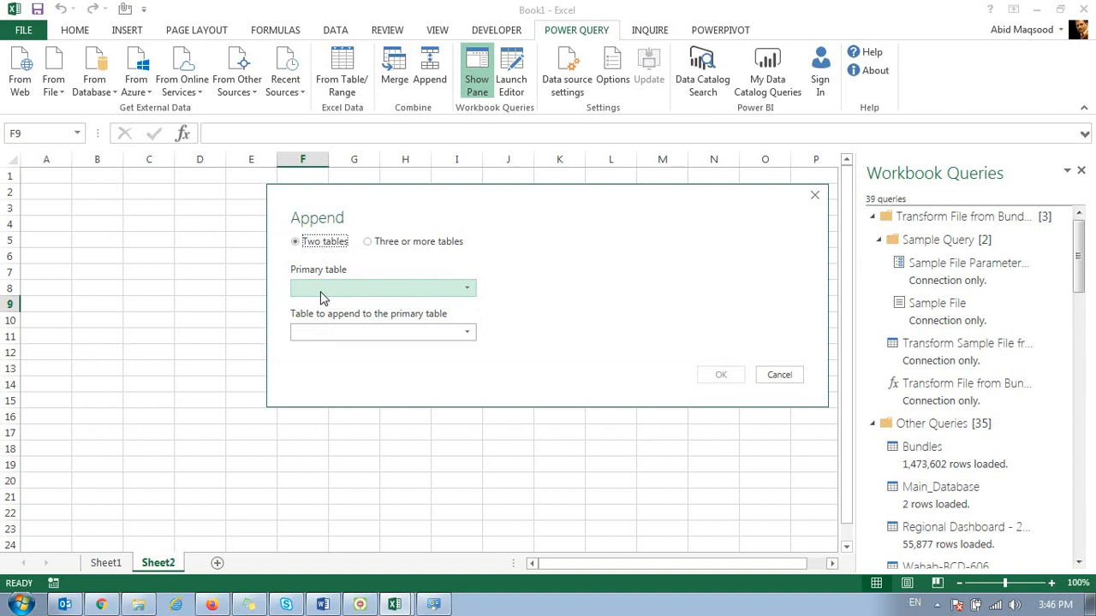
{"action": "left_click", "coordinate": [384, 243]}
{"action": "left_click", "coordinate": [339, 248]}
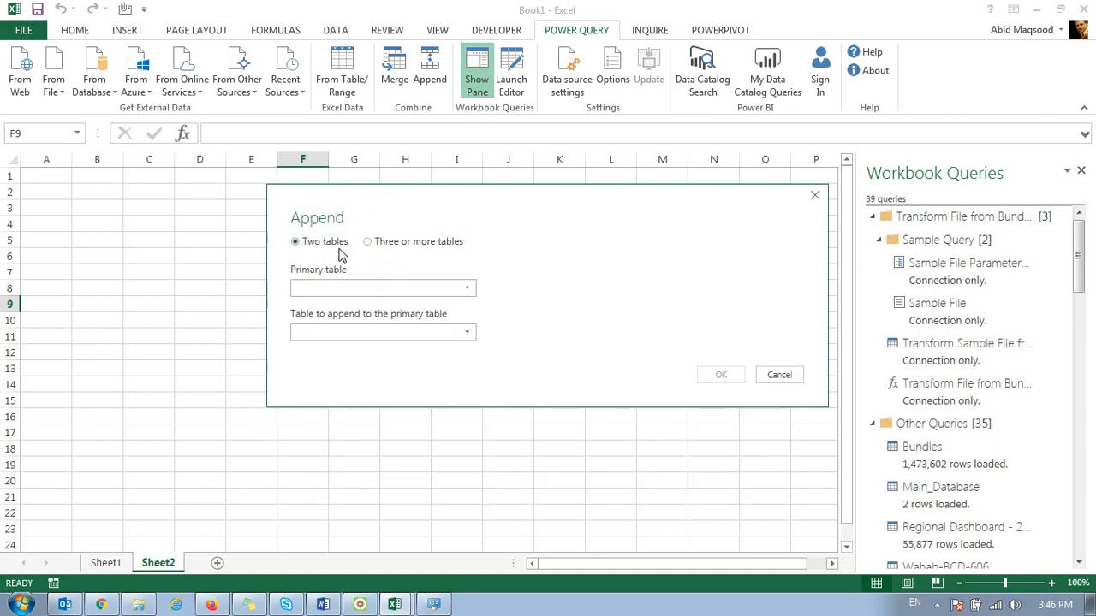
{"action": "left_click", "coordinate": [394, 246]}
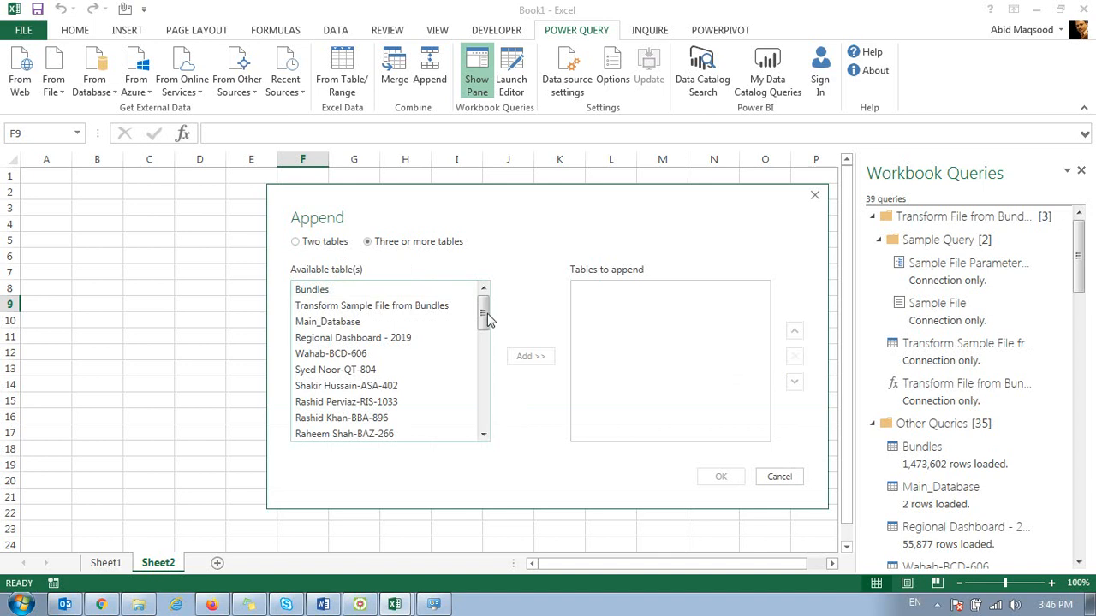
Step: Select the last driver table available for appending and examine the available tables back up to the first one
{"action": "left_click_drag", "start_coordinate": [483, 320], "coordinate": [483, 413]}
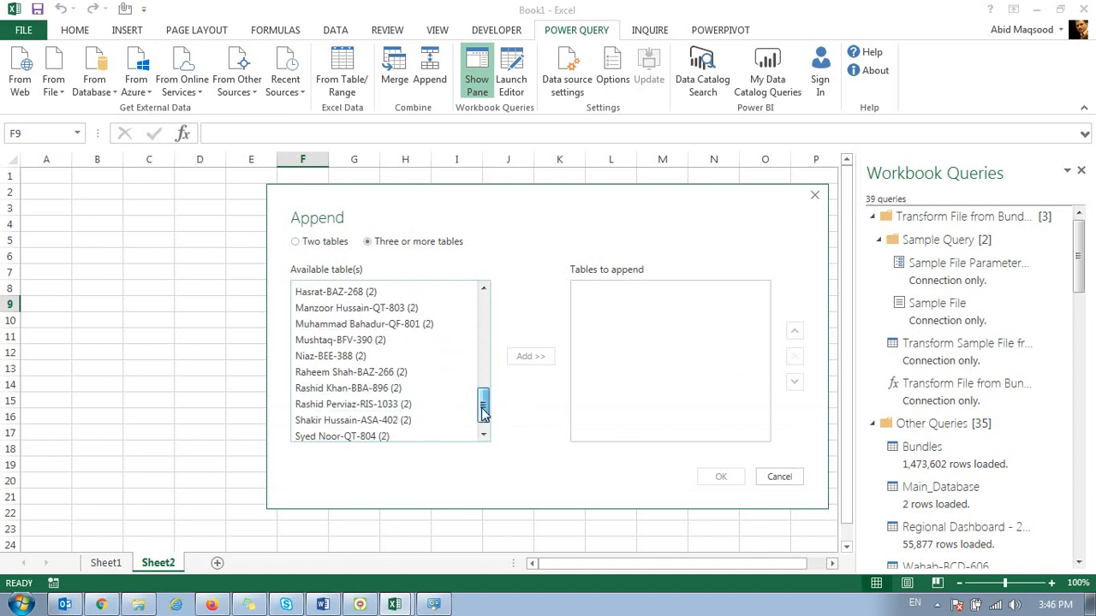
{"action": "left_click", "coordinate": [389, 435]}
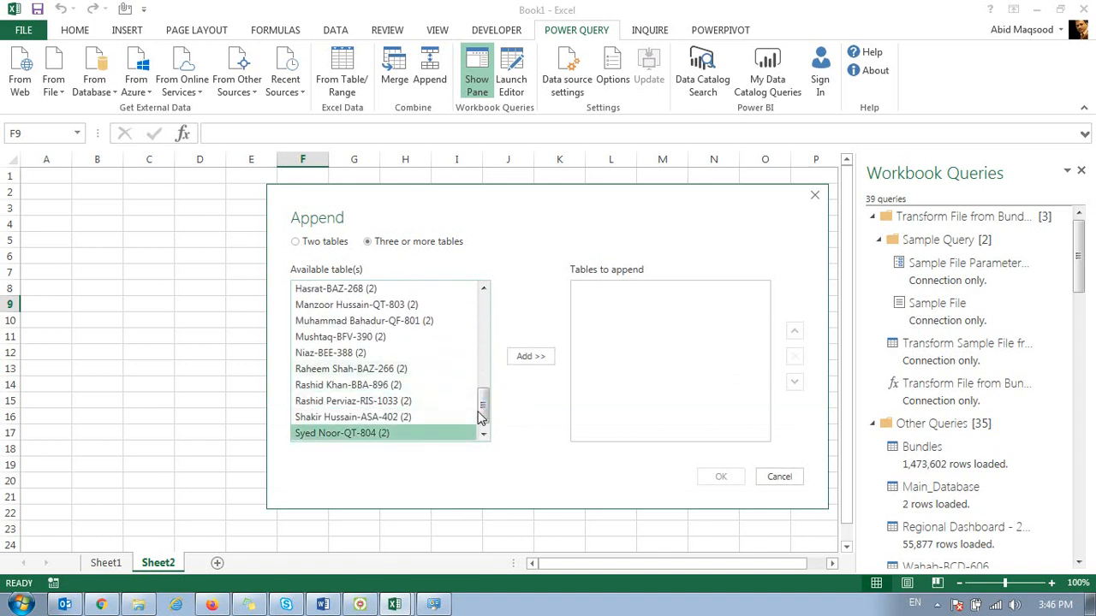
{"action": "scroll", "coordinate": [481, 417], "scroll_direction": "down", "scroll_amount": 1}
{"action": "left_click", "coordinate": [374, 434]}
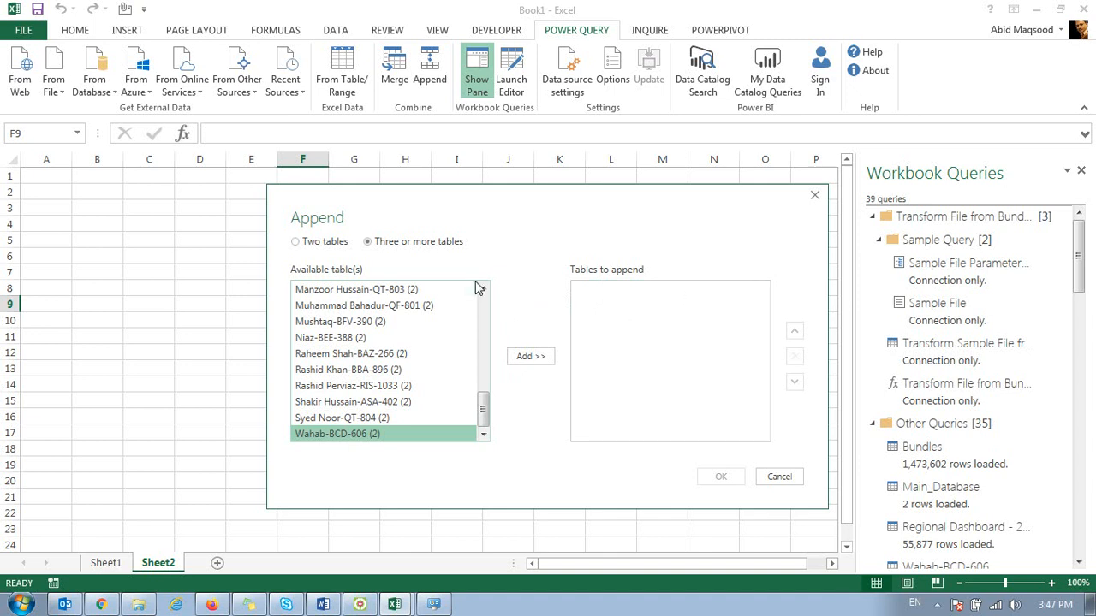
{"action": "left_click", "coordinate": [485, 291]}
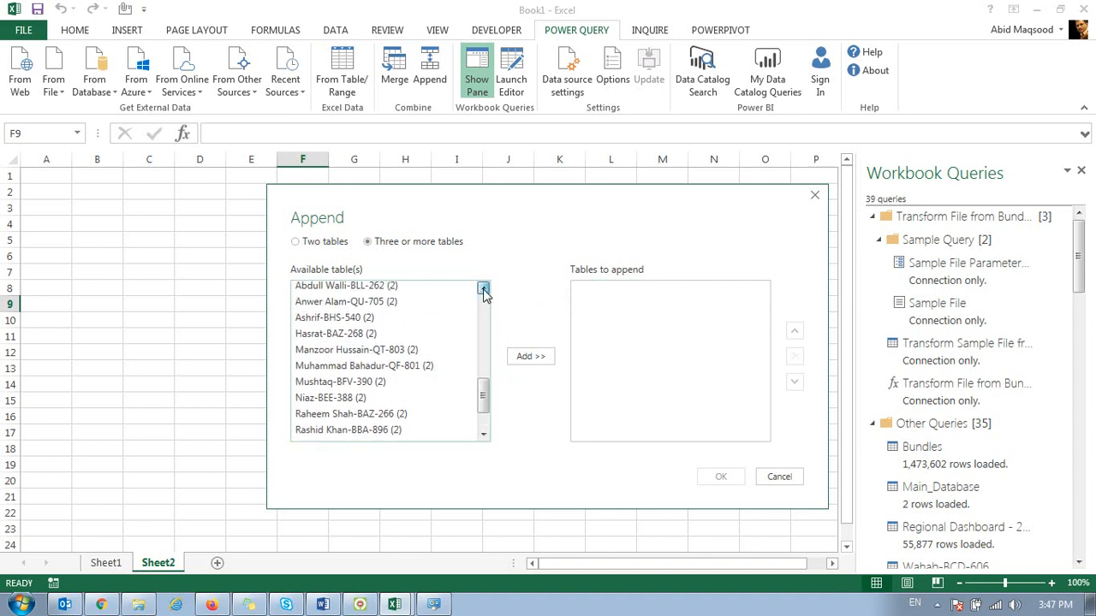
{"action": "left_click", "coordinate": [484, 291]}
{"action": "left_click", "coordinate": [484, 291]}
{"action": "left_click", "coordinate": [485, 291]}
{"action": "left_click", "coordinate": [484, 292]}
{"action": "left_click", "coordinate": [485, 291]}
{"action": "left_click", "coordinate": [485, 291]}
{"action": "left_click", "coordinate": [484, 291]}
{"action": "left_click", "coordinate": [485, 291]}
{"action": "left_click", "coordinate": [485, 291]}
{"action": "left_click", "coordinate": [485, 291]}
{"action": "left_click", "coordinate": [485, 291]}
{"action": "left_click", "coordinate": [485, 292]}
{"action": "left_click", "coordinate": [485, 291]}
{"action": "left_click", "coordinate": [485, 291]}
{"action": "left_click", "coordinate": [484, 291]}
{"action": "left_click", "coordinate": [485, 291]}
{"action": "left_click", "coordinate": [485, 291]}
{"action": "left_click", "coordinate": [484, 291]}
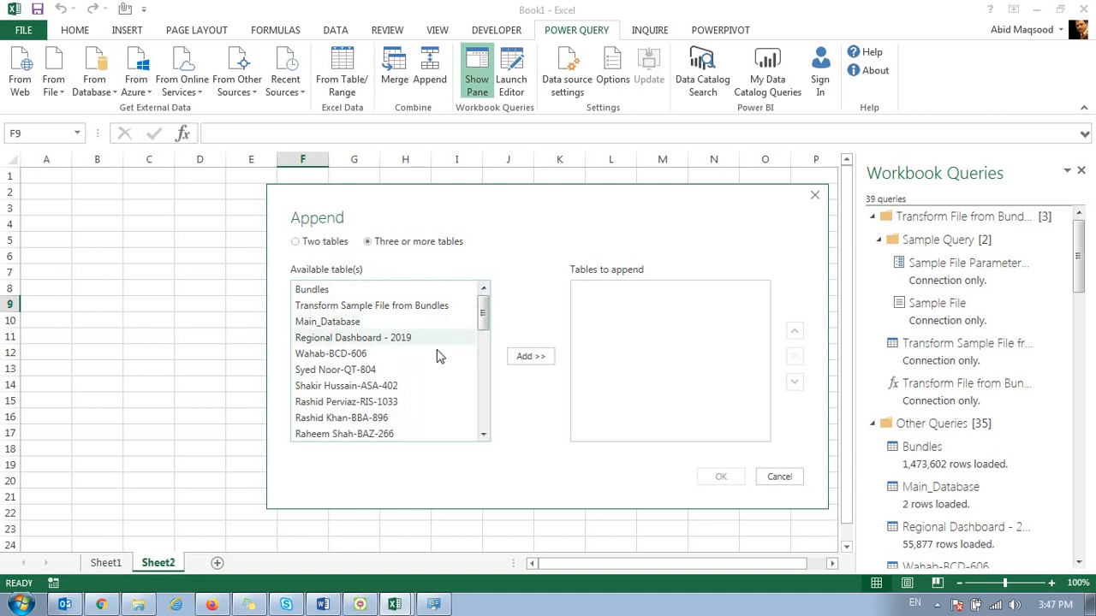
Step: Append the last nine driver tables in the available list into one query and look over its columns
{"action": "left_click_drag", "start_coordinate": [485, 315], "coordinate": [505, 428]}
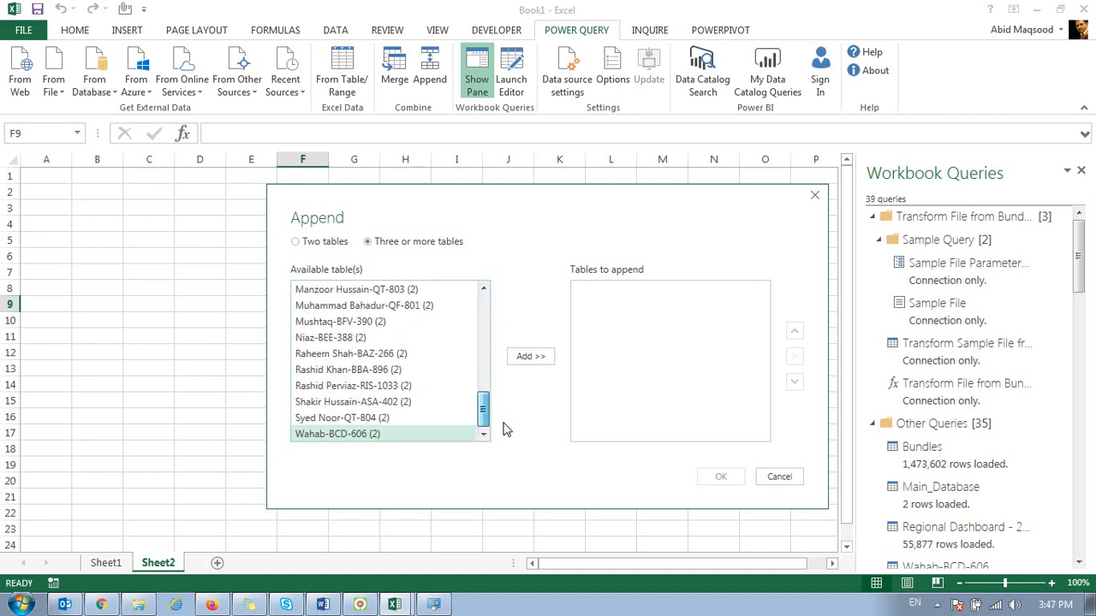
{"action": "left_click", "coordinate": [363, 306], "text": "shift"}
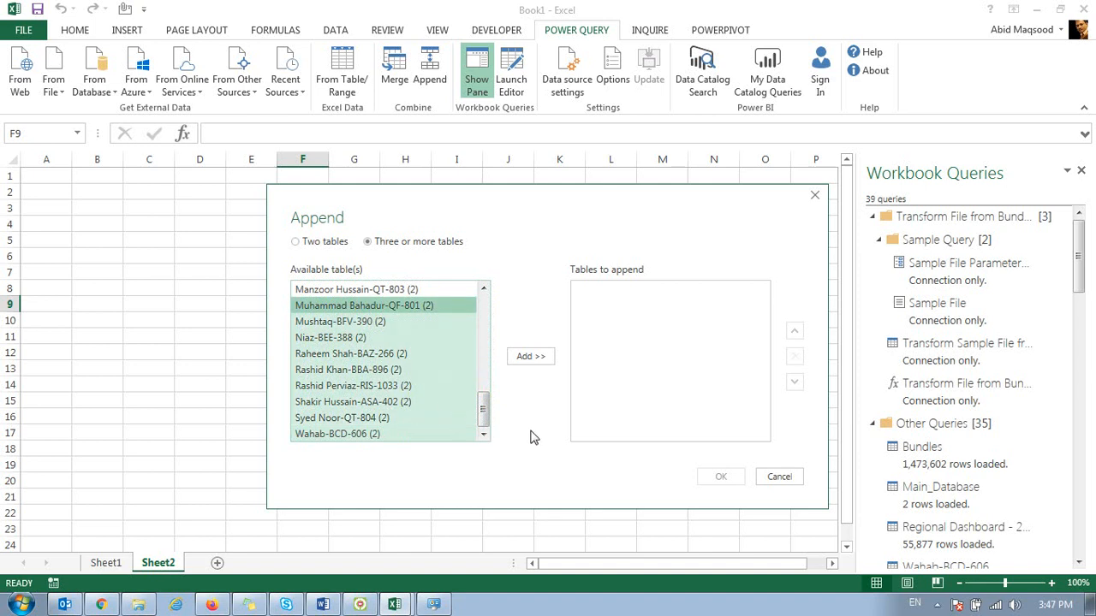
{"action": "left_click", "coordinate": [540, 361]}
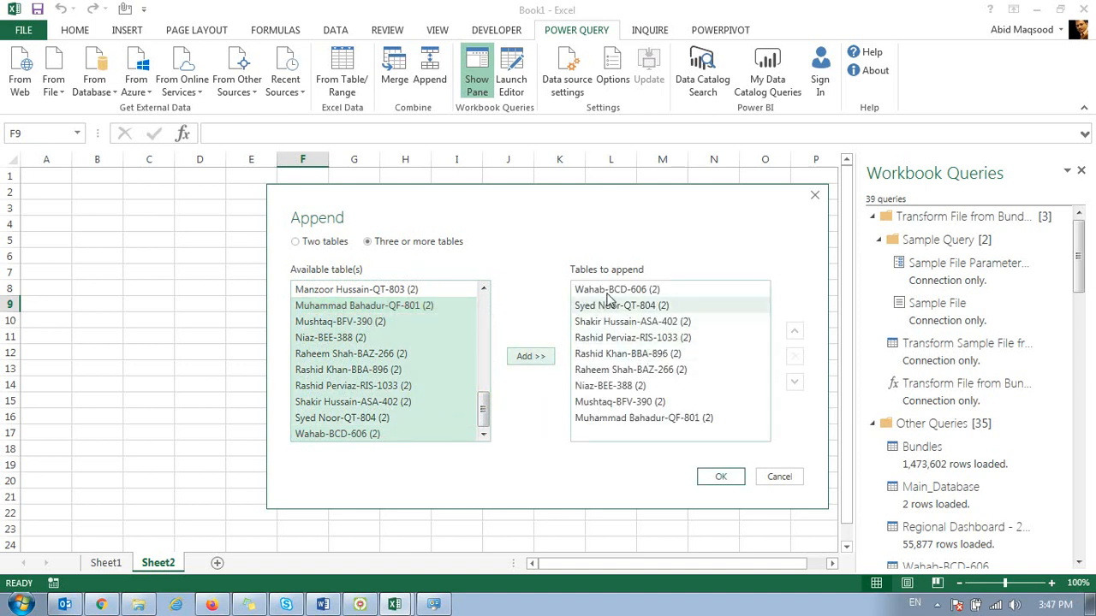
{"action": "left_click", "coordinate": [715, 476]}
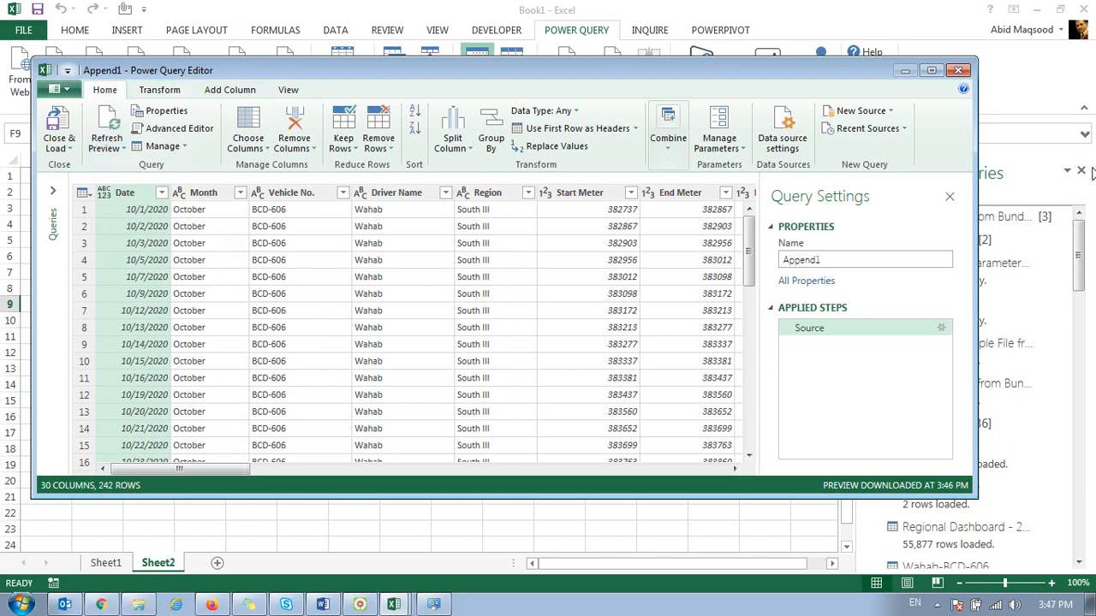
{"action": "left_click_drag", "start_coordinate": [230, 469], "coordinate": [684, 481]}
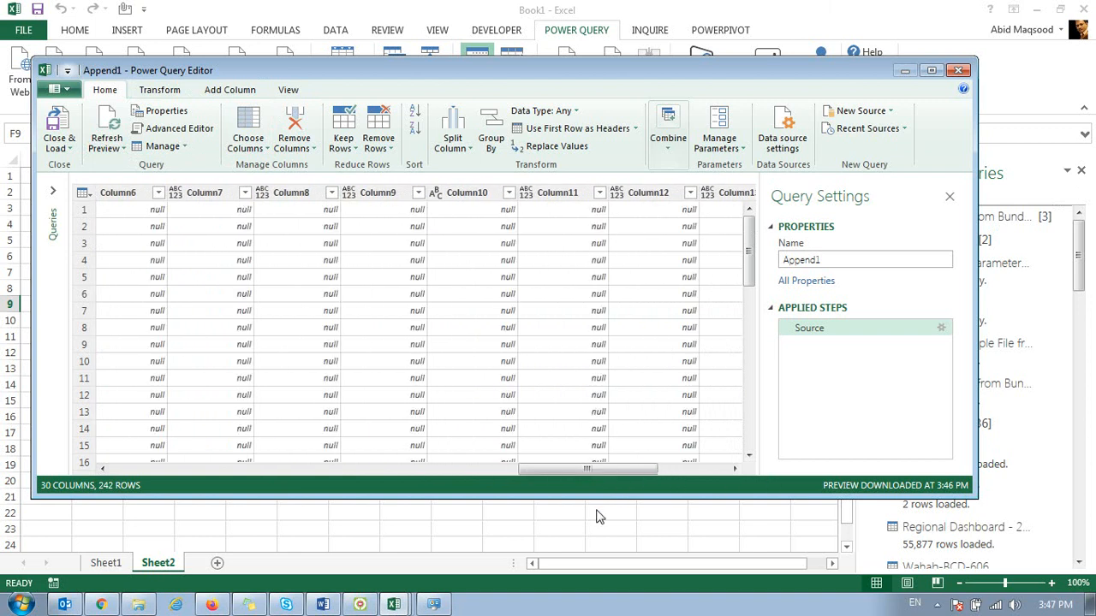
{"action": "left_click_drag", "start_coordinate": [546, 471], "coordinate": [116, 411]}
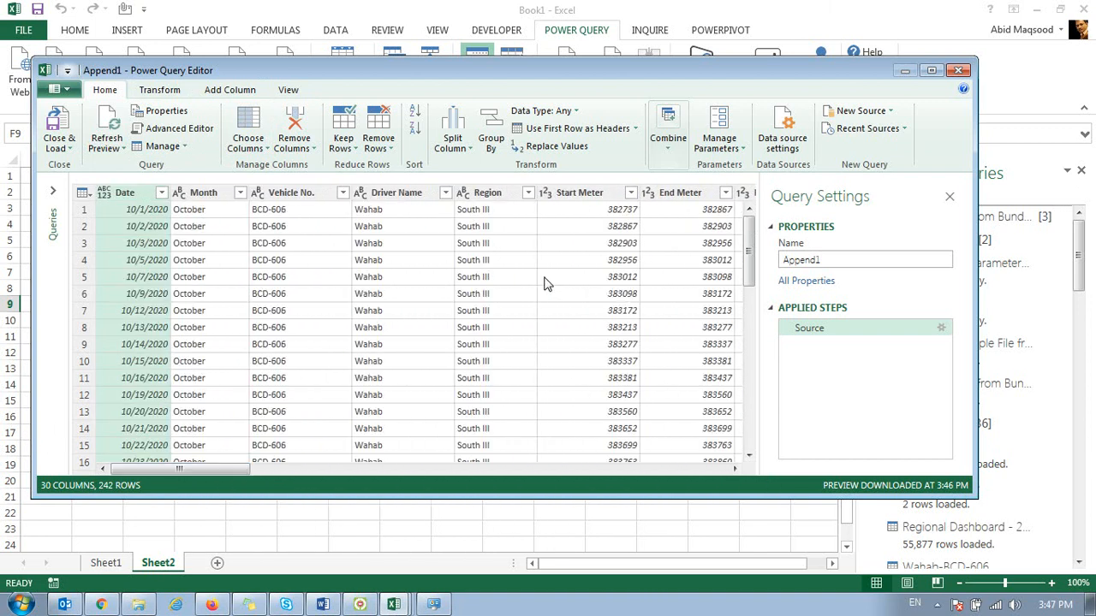
Step: Look over the columns of the appended driver query and remove Column15
{"action": "left_click", "coordinate": [656, 468]}
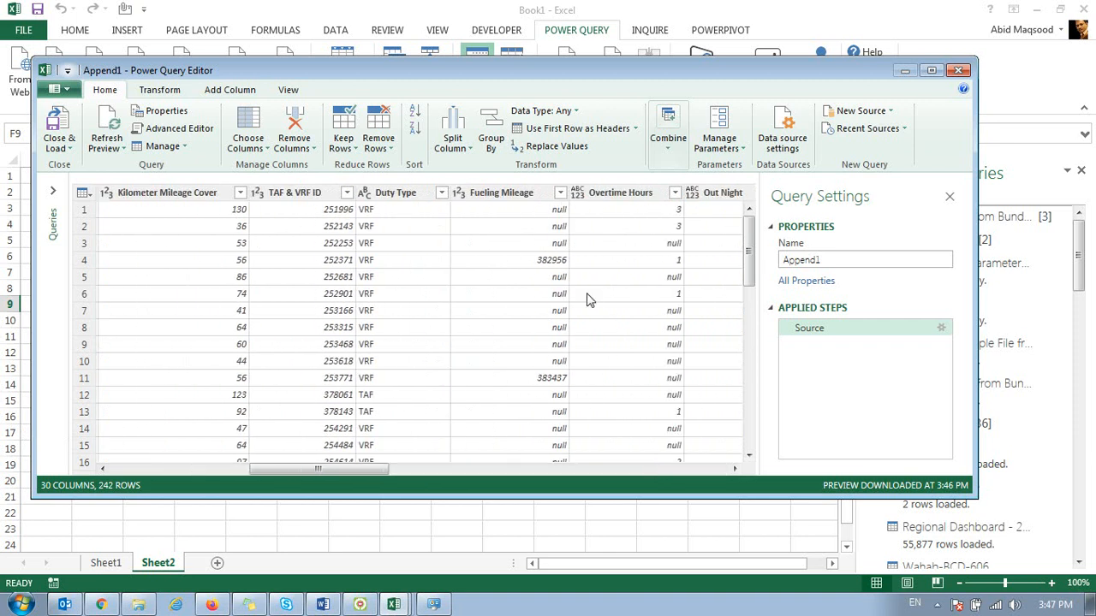
{"action": "left_click", "coordinate": [698, 469]}
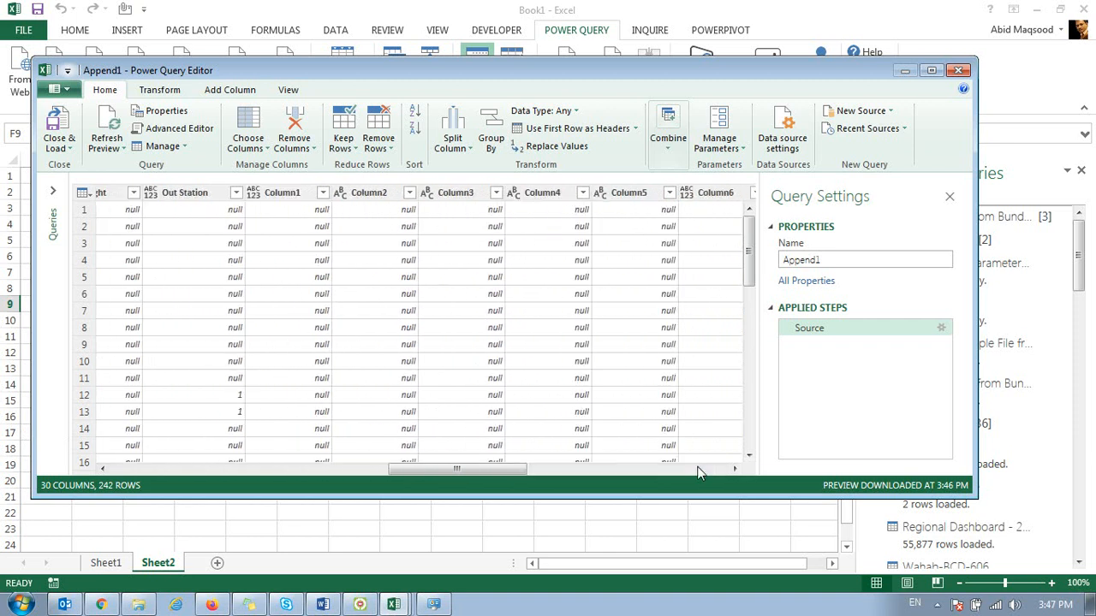
{"action": "left_click", "coordinate": [602, 195]}
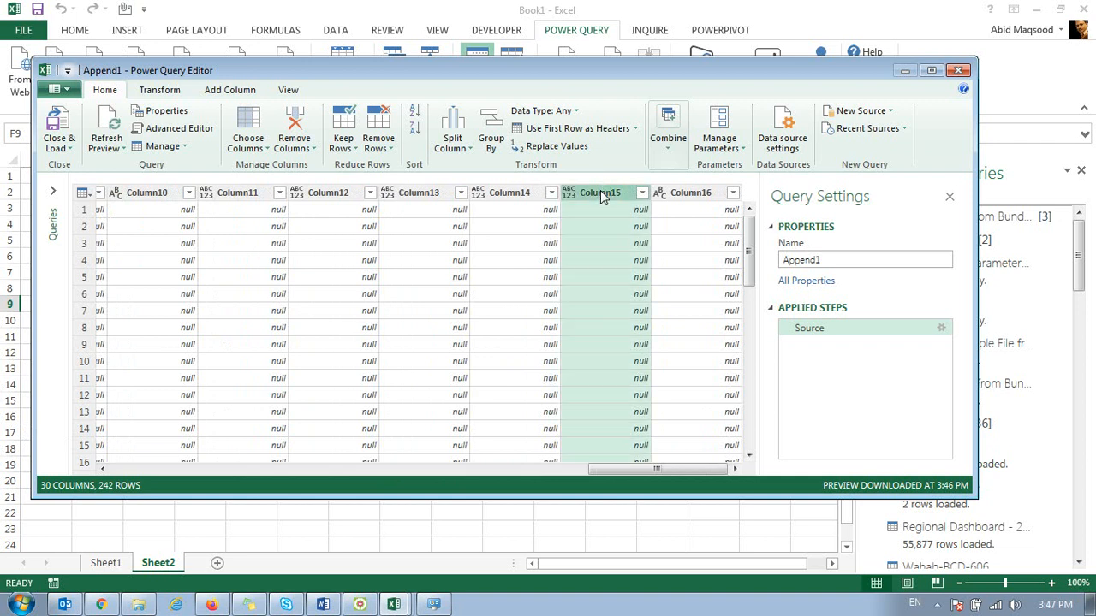
{"action": "left_click", "coordinate": [294, 129]}
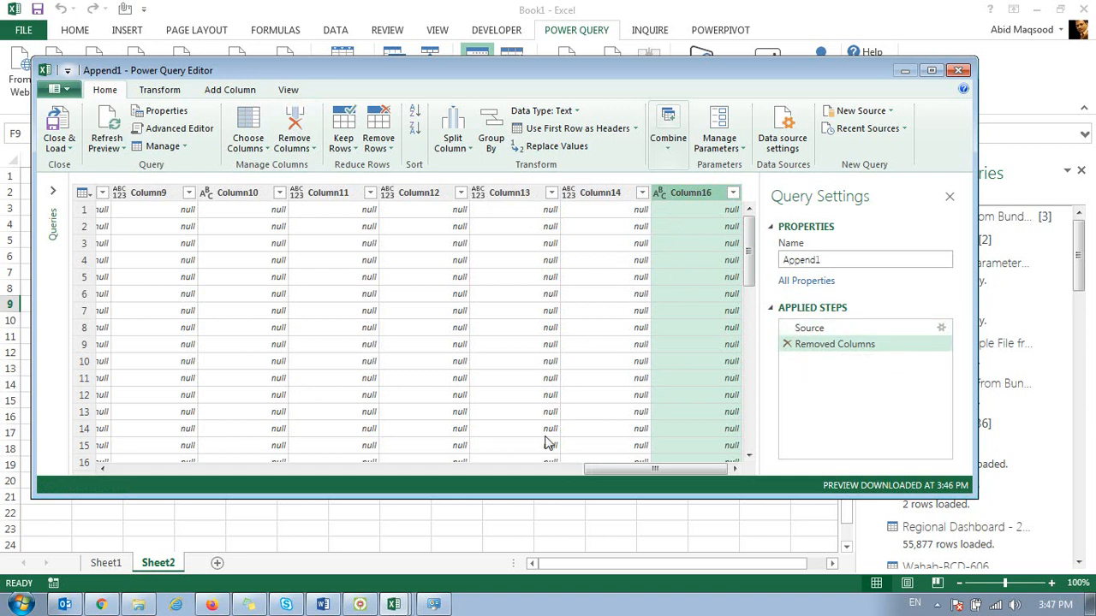
{"action": "left_click_drag", "start_coordinate": [602, 468], "coordinate": [108, 423]}
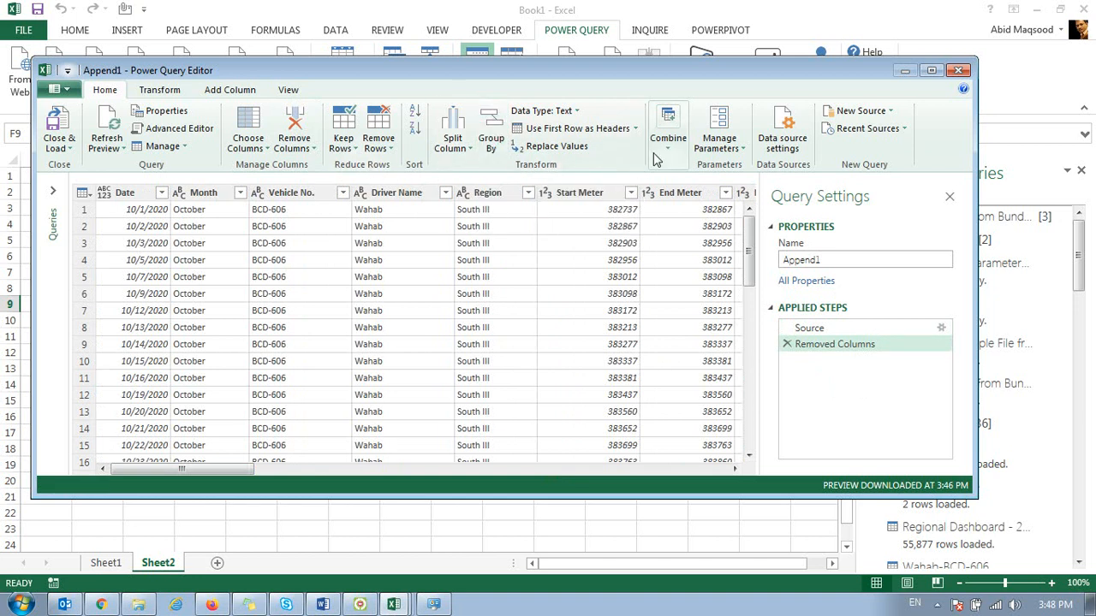
Step: Close and load the appended driver query and preview its columns and load status in the workbook's query list
{"action": "left_click", "coordinate": [156, 92]}
{"action": "left_click", "coordinate": [212, 92]}
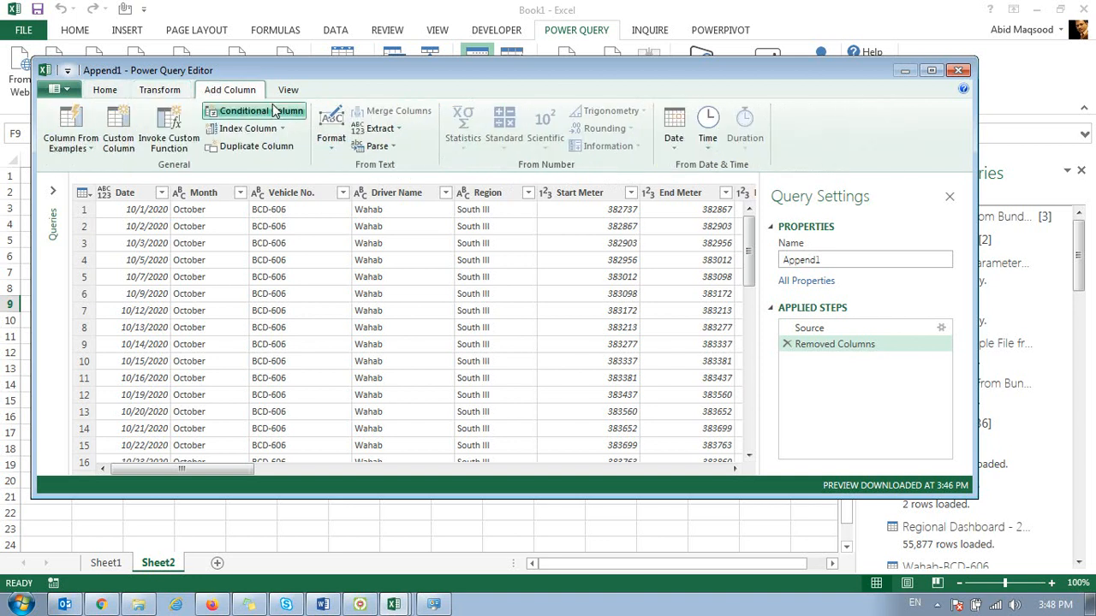
{"action": "left_click", "coordinate": [108, 91]}
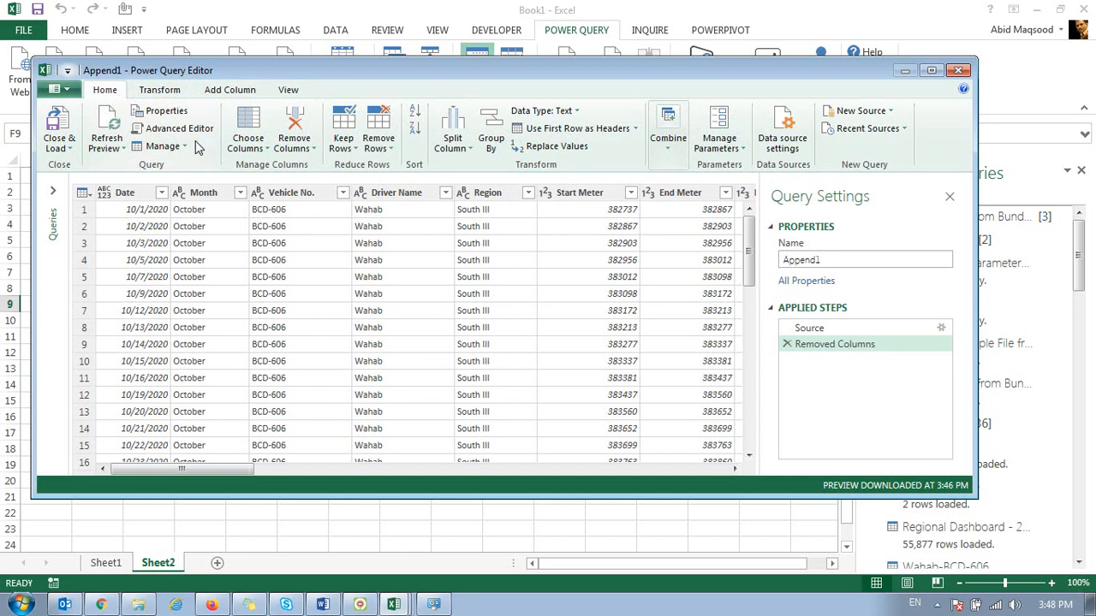
{"action": "left_click", "coordinate": [49, 141]}
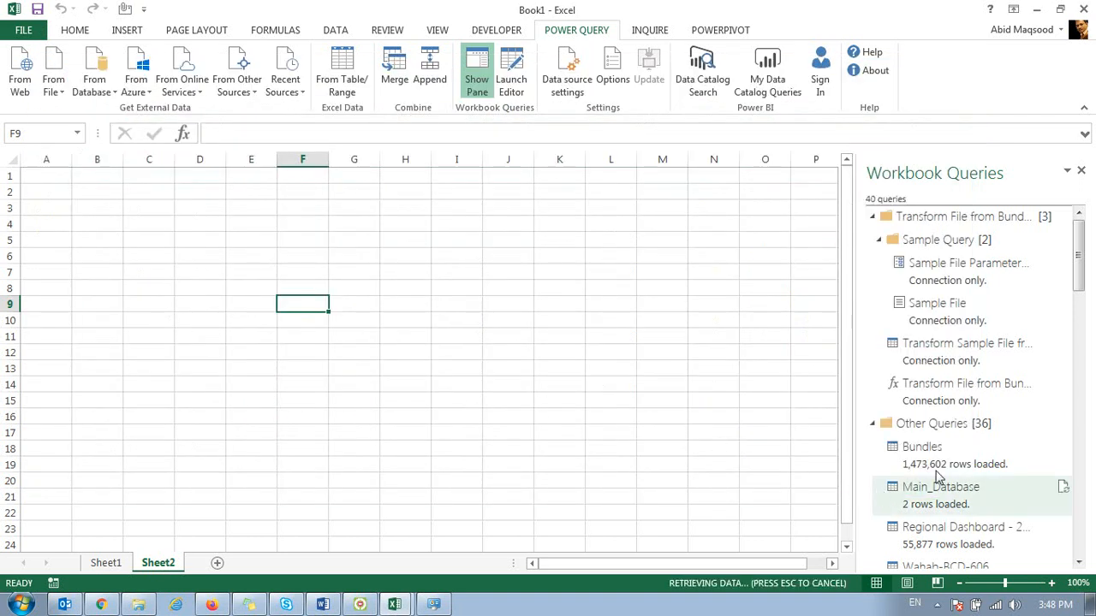
{"action": "mouse_move", "coordinate": [937, 479]}
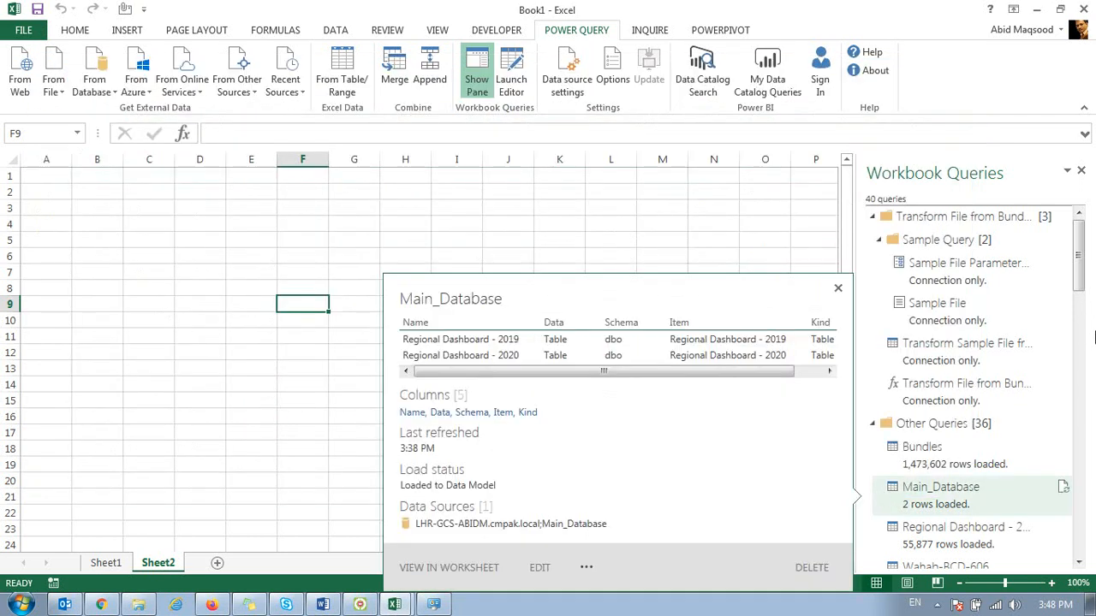
{"action": "left_click_drag", "start_coordinate": [1080, 270], "coordinate": [1081, 505]}
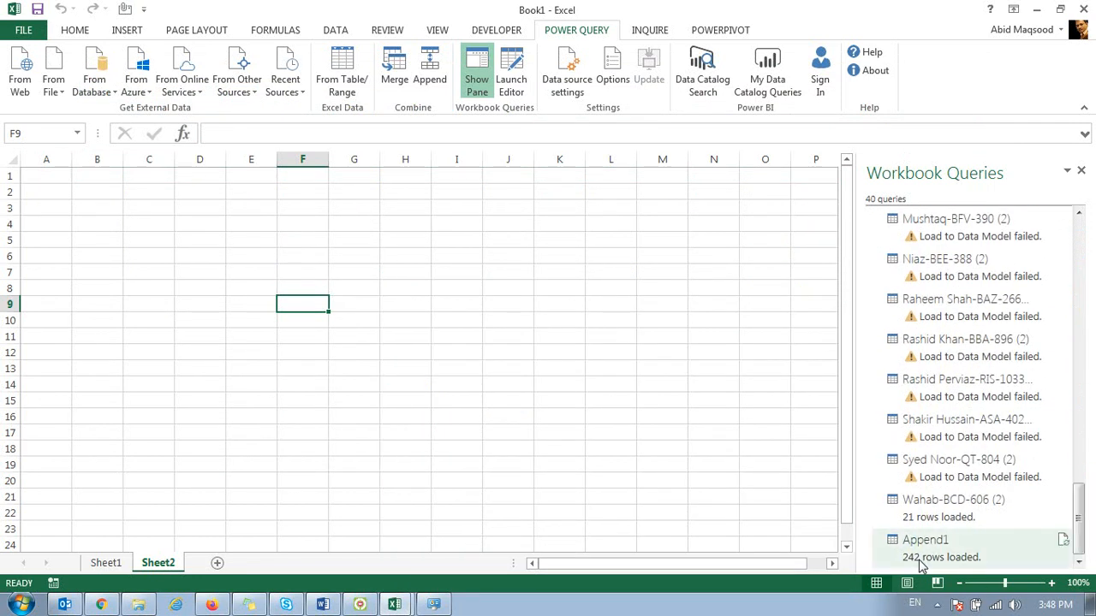
{"action": "mouse_move", "coordinate": [922, 565]}
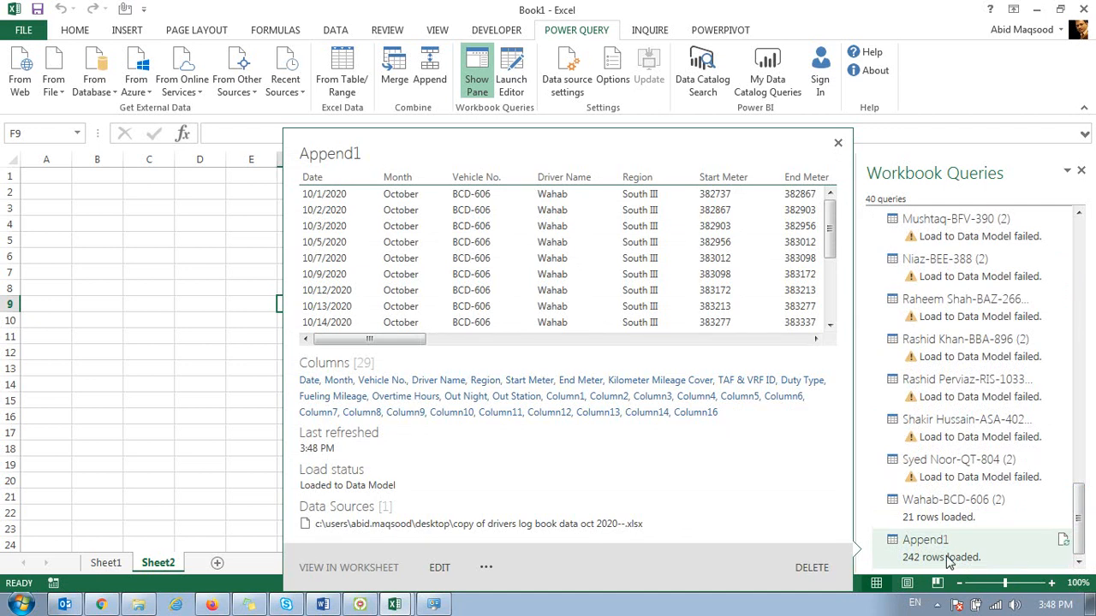
{"action": "left_click", "coordinate": [126, 224]}
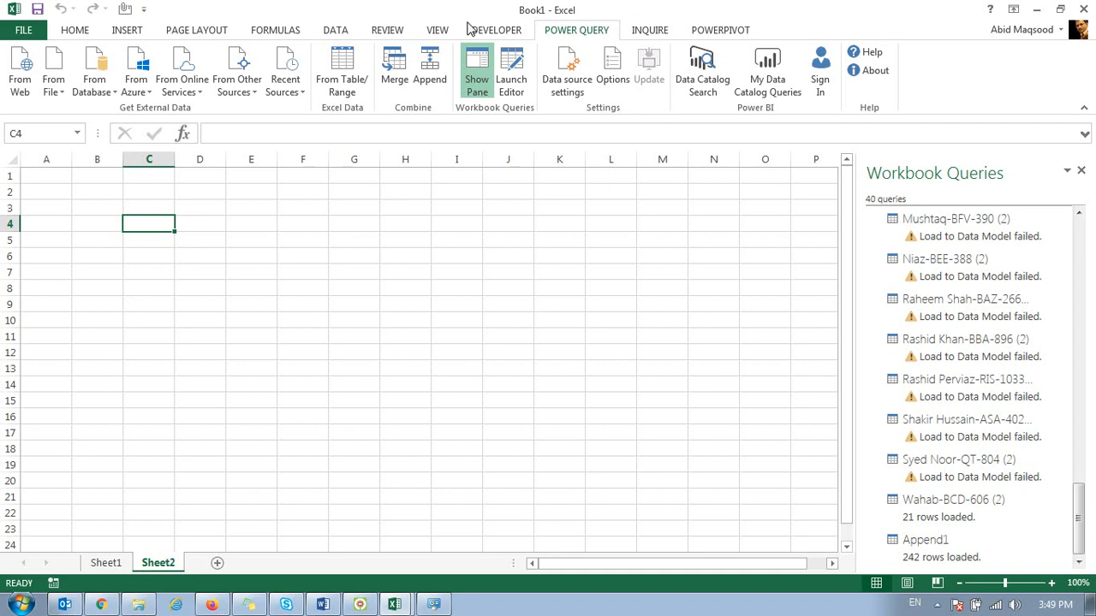
{"action": "left_click", "coordinate": [514, 75]}
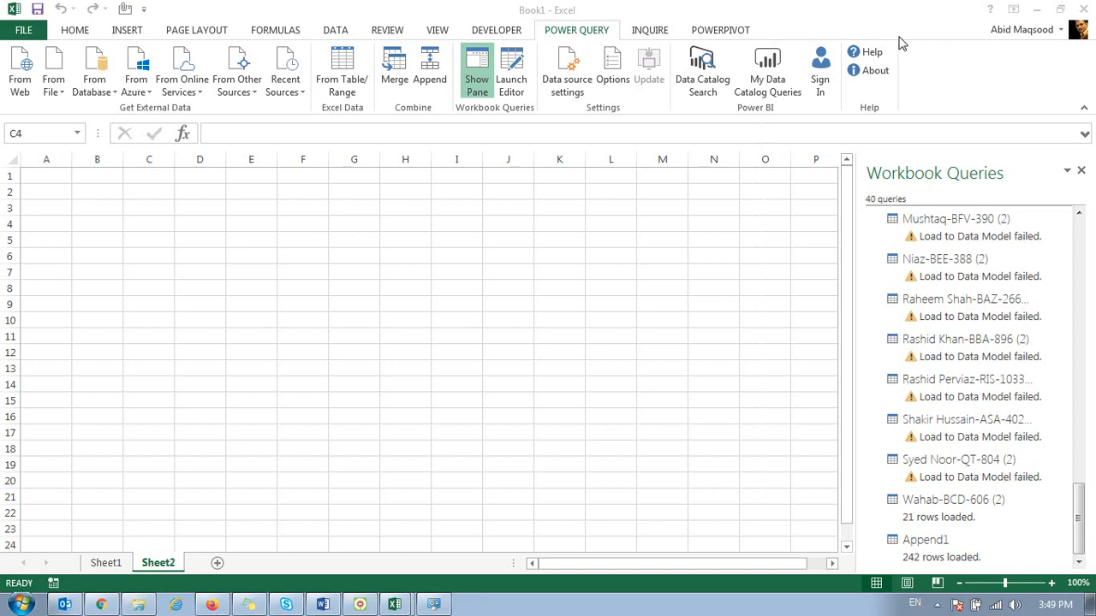
{"action": "left_click", "coordinate": [431, 64]}
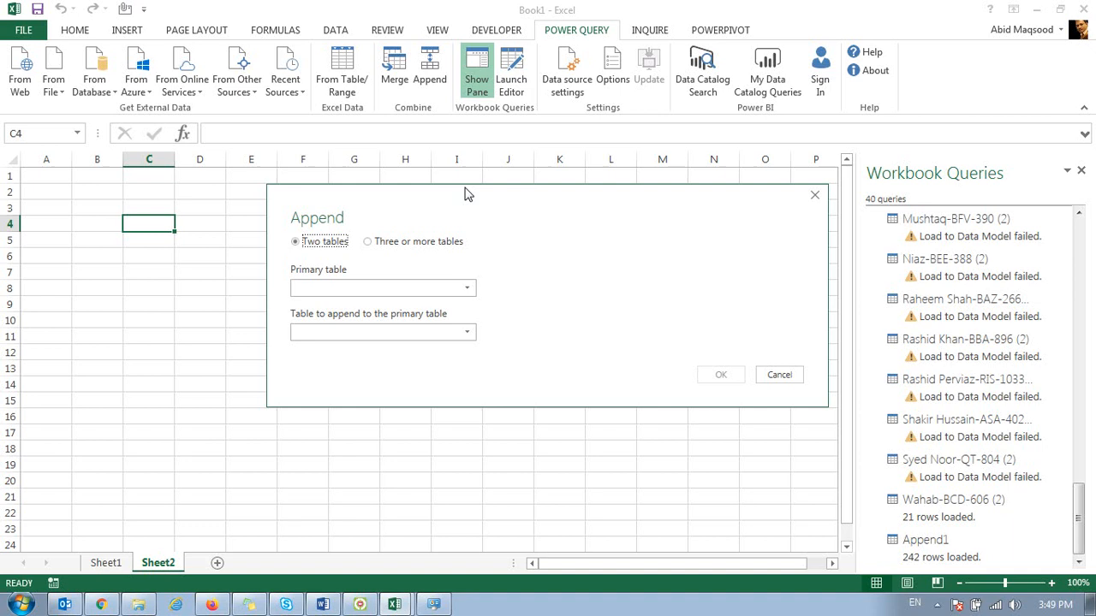
{"action": "left_click_drag", "start_coordinate": [467, 194], "coordinate": [297, 225]}
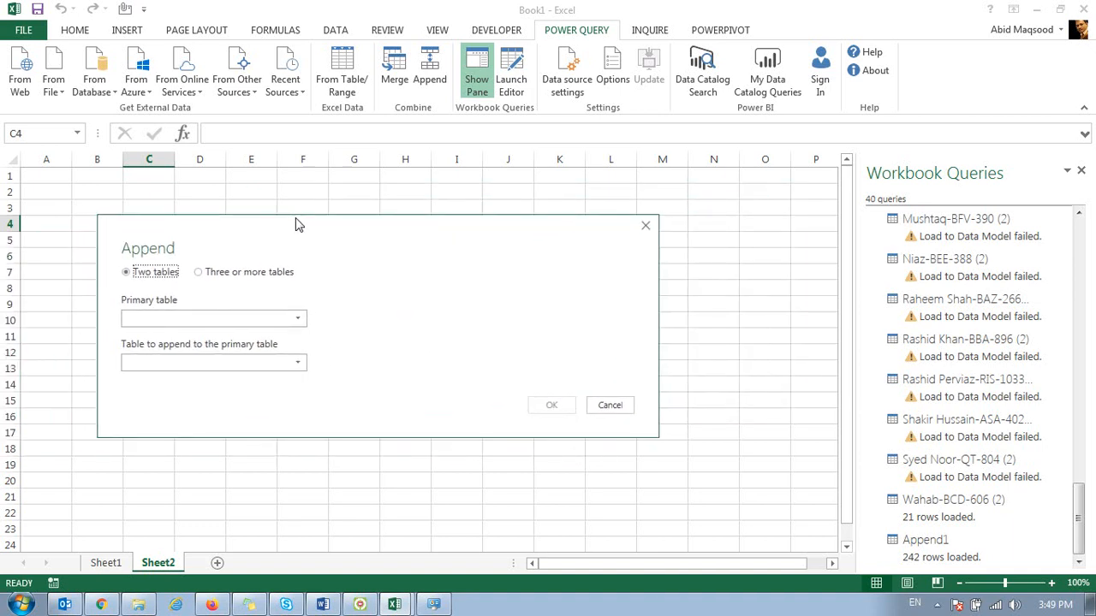
{"action": "left_click", "coordinate": [611, 405]}
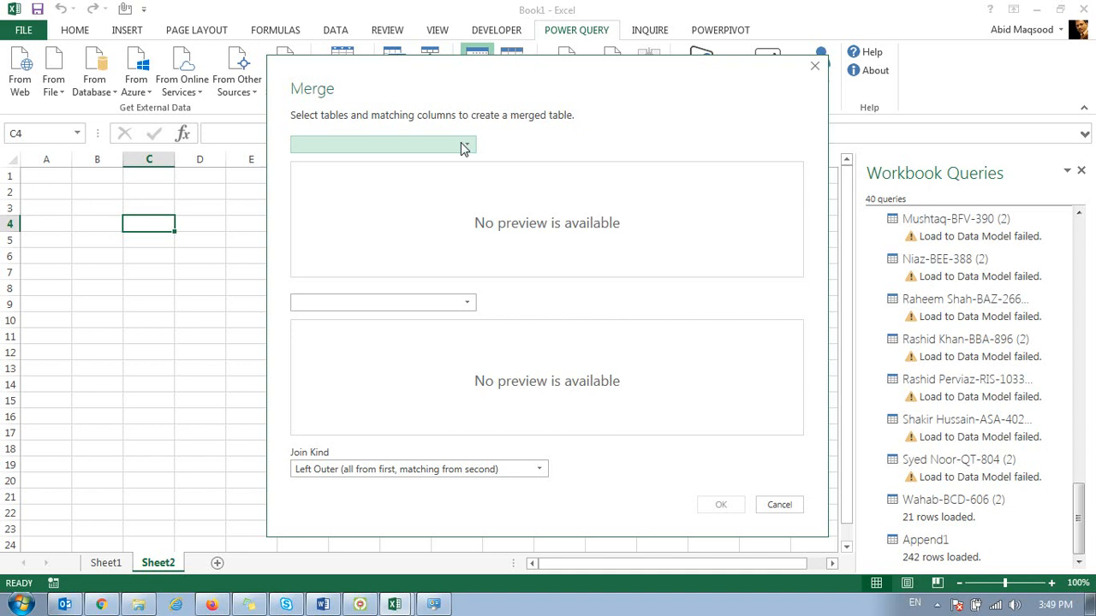
Step: Try a merge of the BCD-438 (2) and first ZS-731 driver tables with the Full Outer (all rows from both) join kind
{"action": "left_click", "coordinate": [462, 147]}
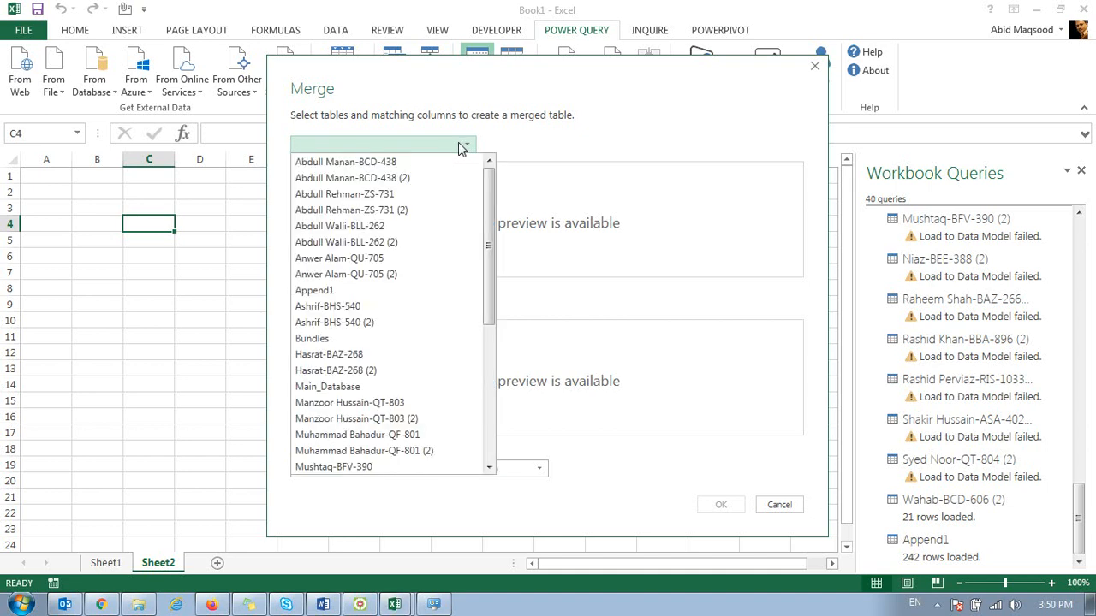
{"action": "left_click", "coordinate": [437, 181]}
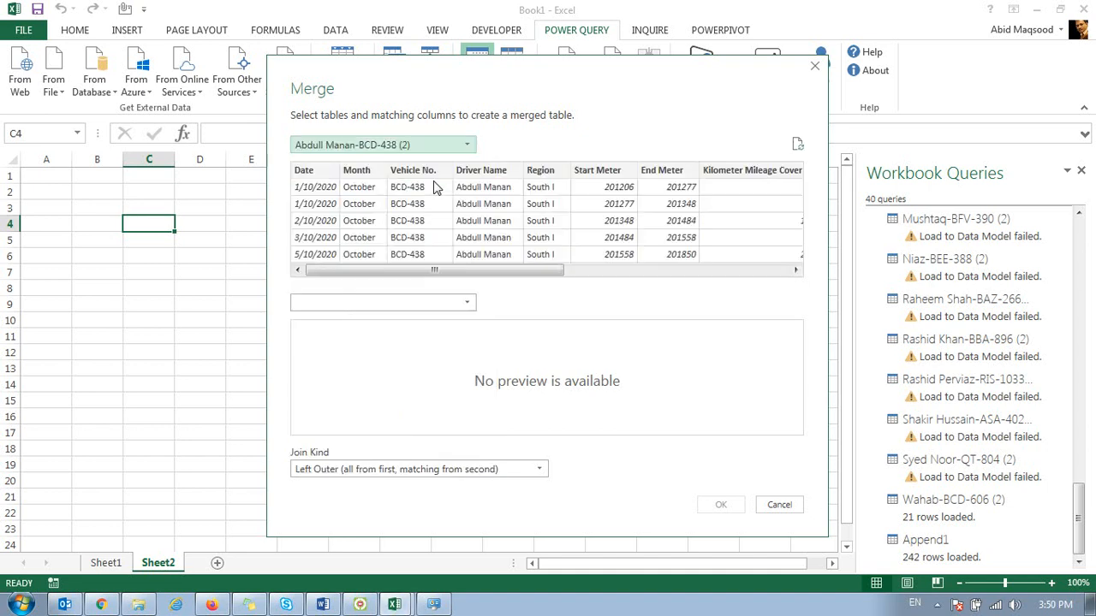
{"action": "left_click", "coordinate": [456, 309]}
{"action": "left_click", "coordinate": [409, 358]}
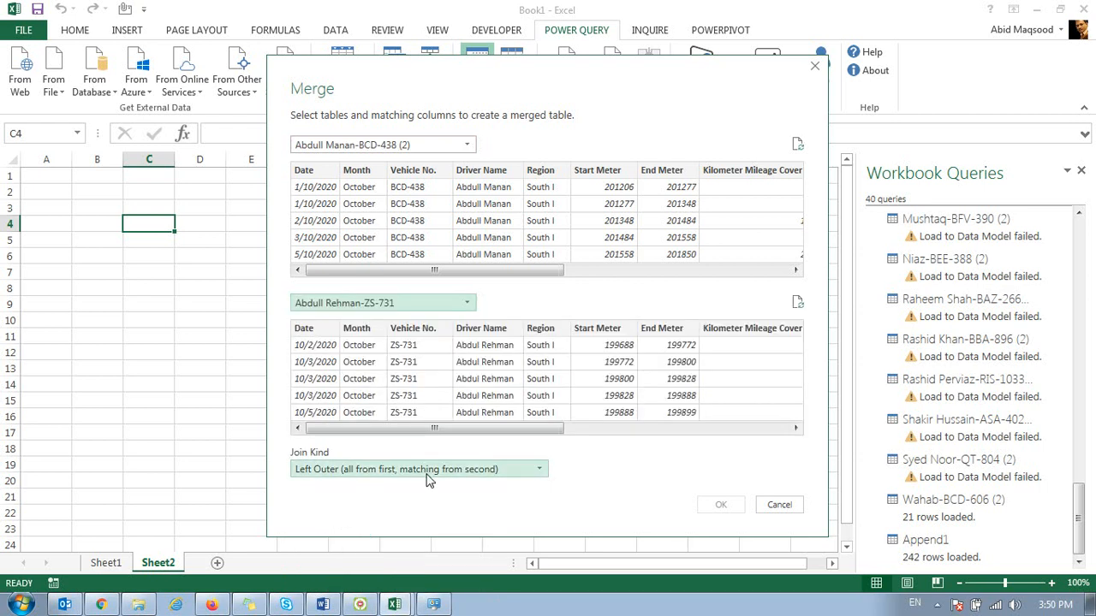
{"action": "left_click", "coordinate": [428, 476]}
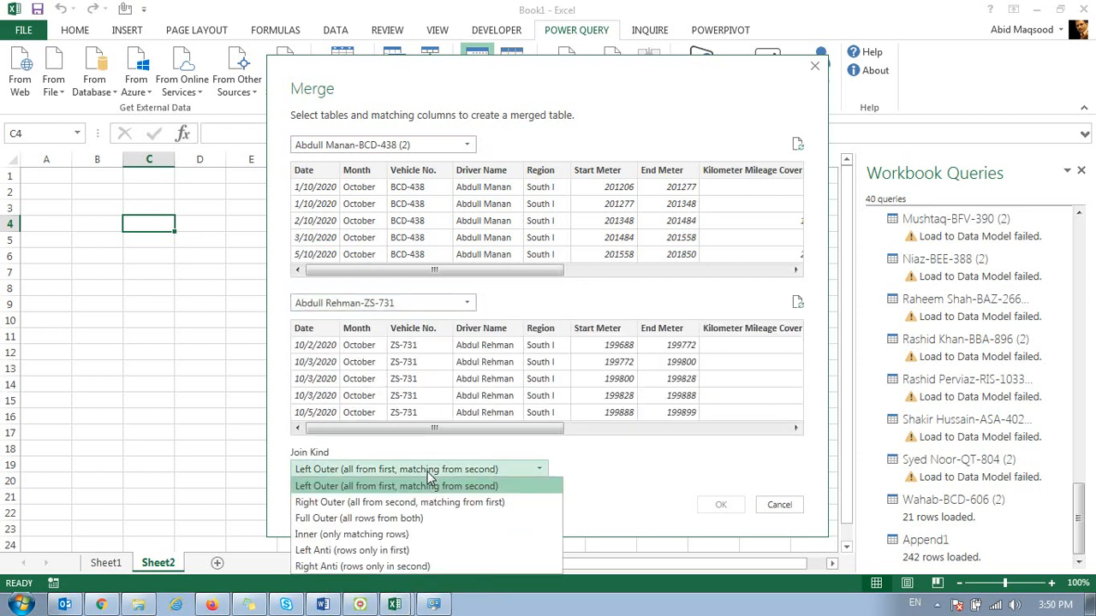
{"action": "left_click", "coordinate": [425, 519]}
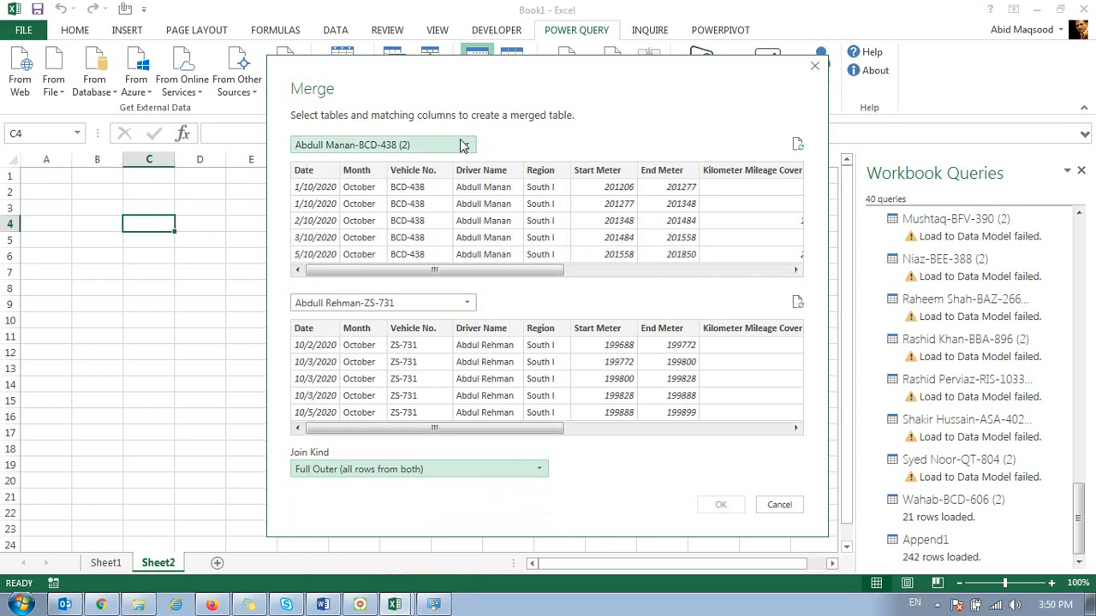
{"action": "left_click_drag", "start_coordinate": [470, 91], "coordinate": [266, 66]}
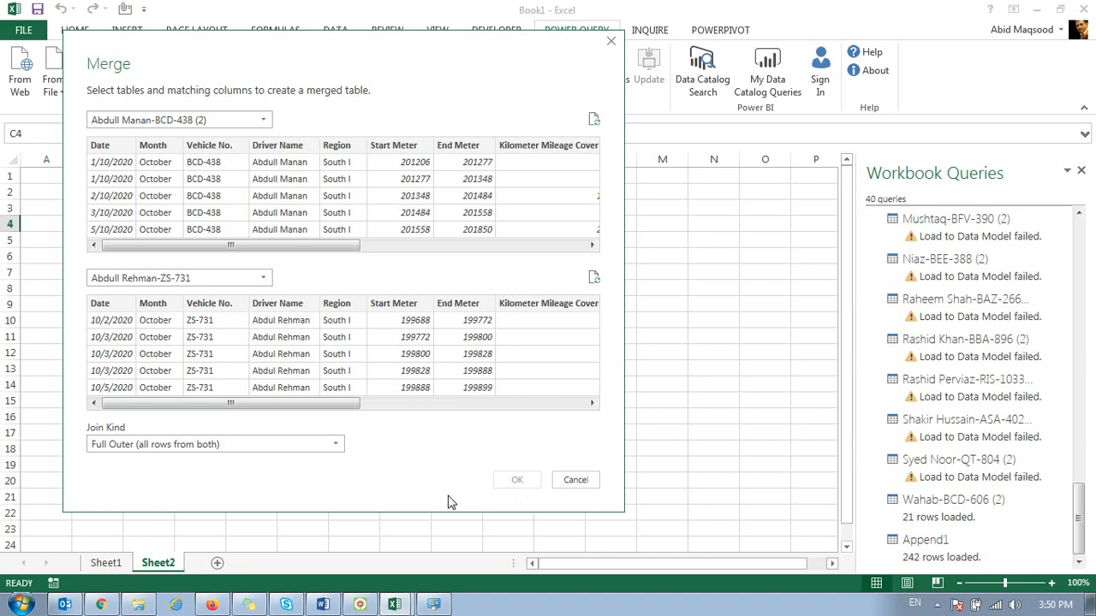
{"action": "left_click", "coordinate": [586, 478]}
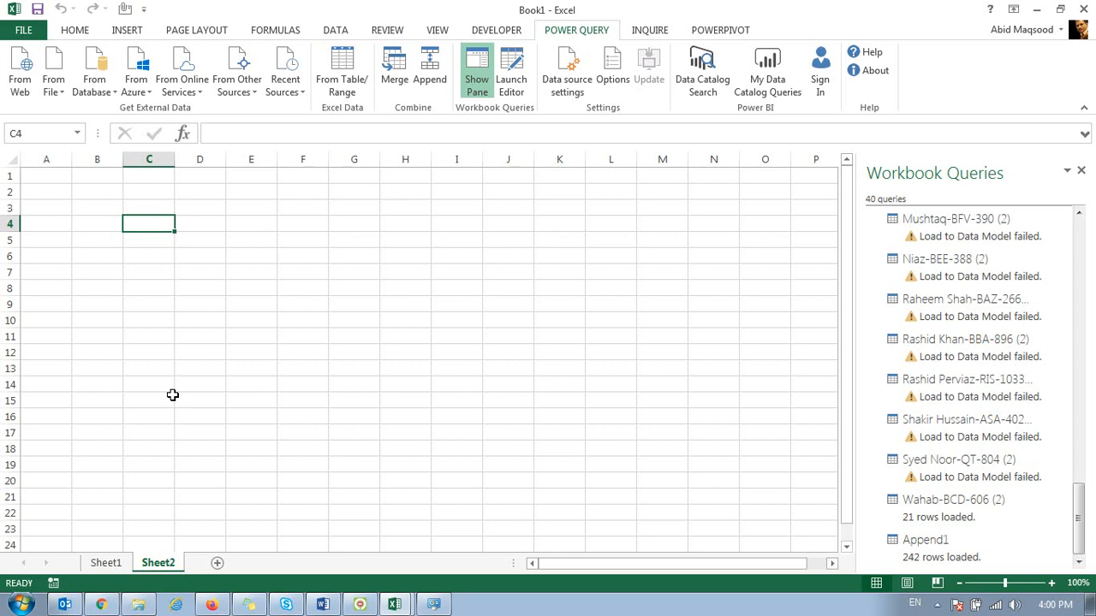
Step: Close the Workbook Queries pane to leave only the empty Sheet2 grid
{"action": "left_click", "coordinate": [128, 416]}
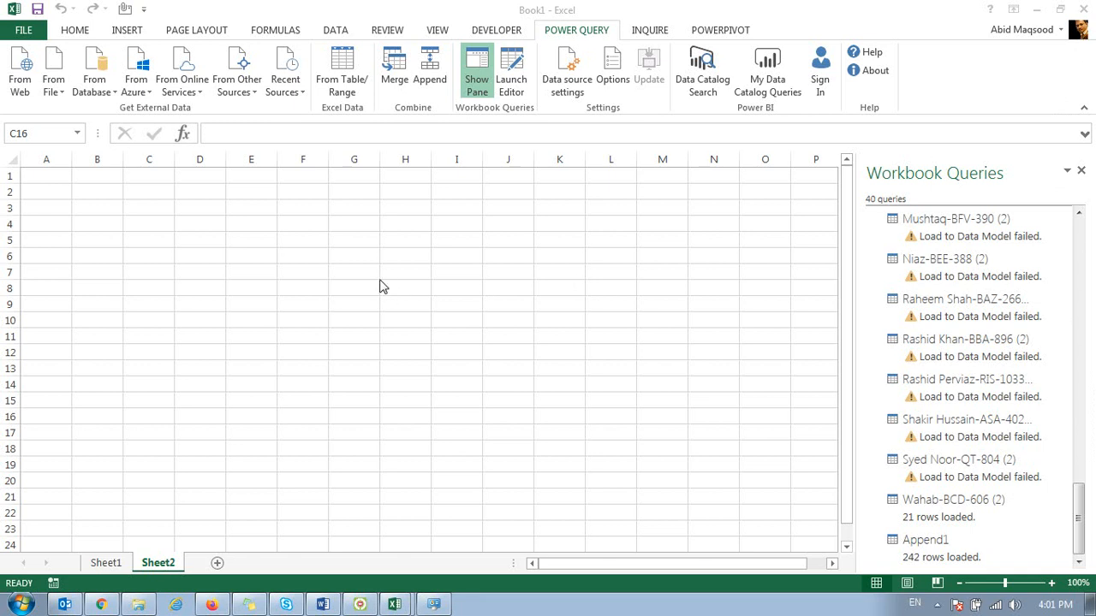
{"action": "left_click", "coordinate": [1081, 171]}
{"action": "left_click", "coordinate": [255, 306]}
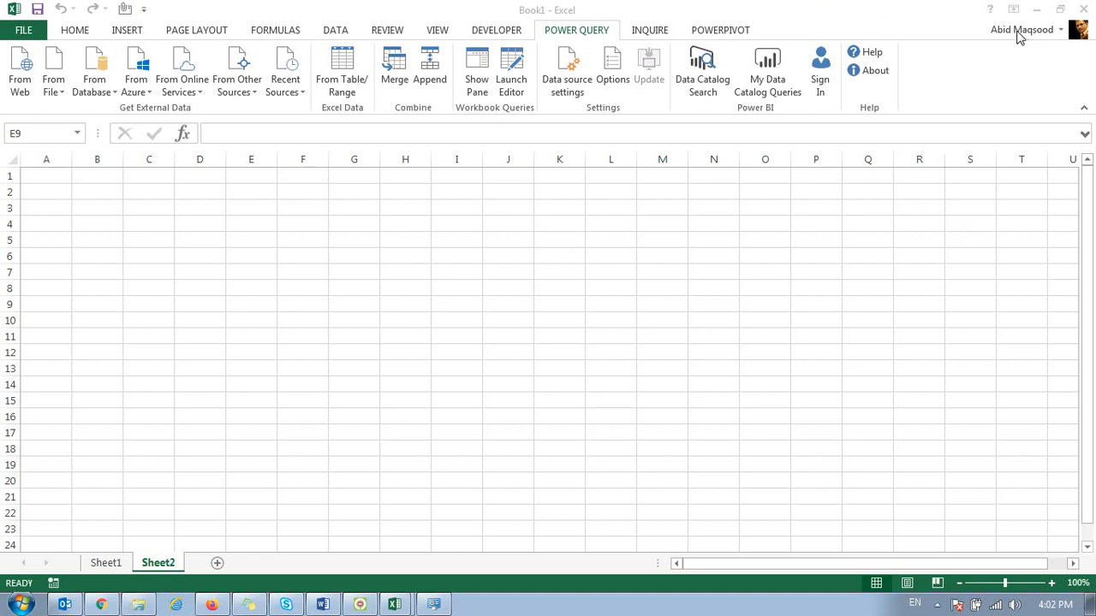
{"action": "left_click", "coordinate": [468, 320]}
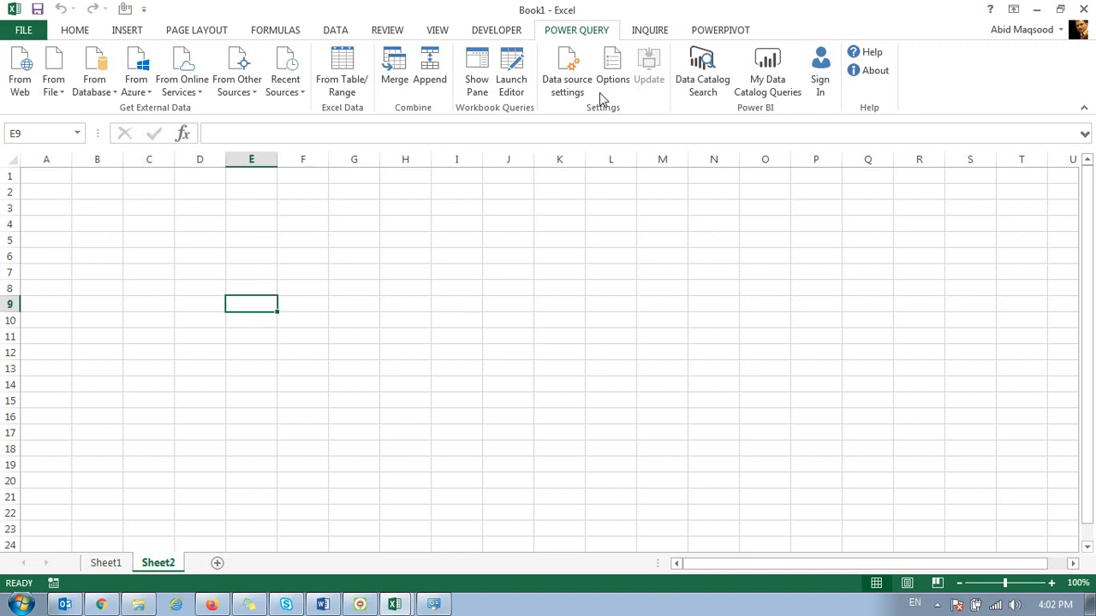
{"action": "left_click", "coordinate": [642, 401]}
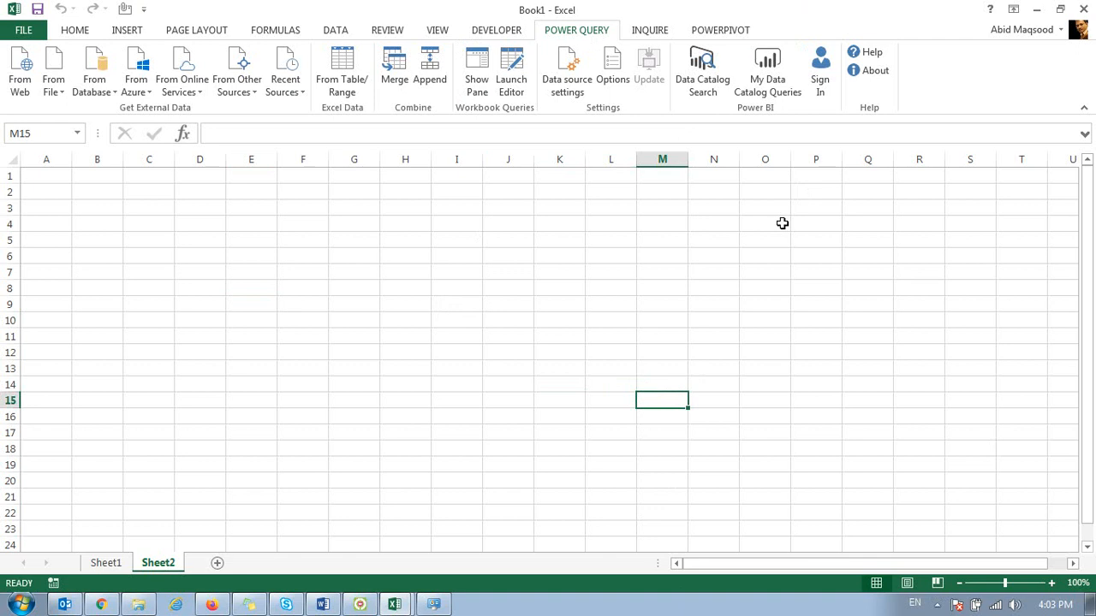
Step: Close the Excel workbook and the System information window to return to the PowerPivot folder in Windows Explorer
{"action": "left_click", "coordinate": [1083, 9]}
{"action": "left_click", "coordinate": [556, 335]}
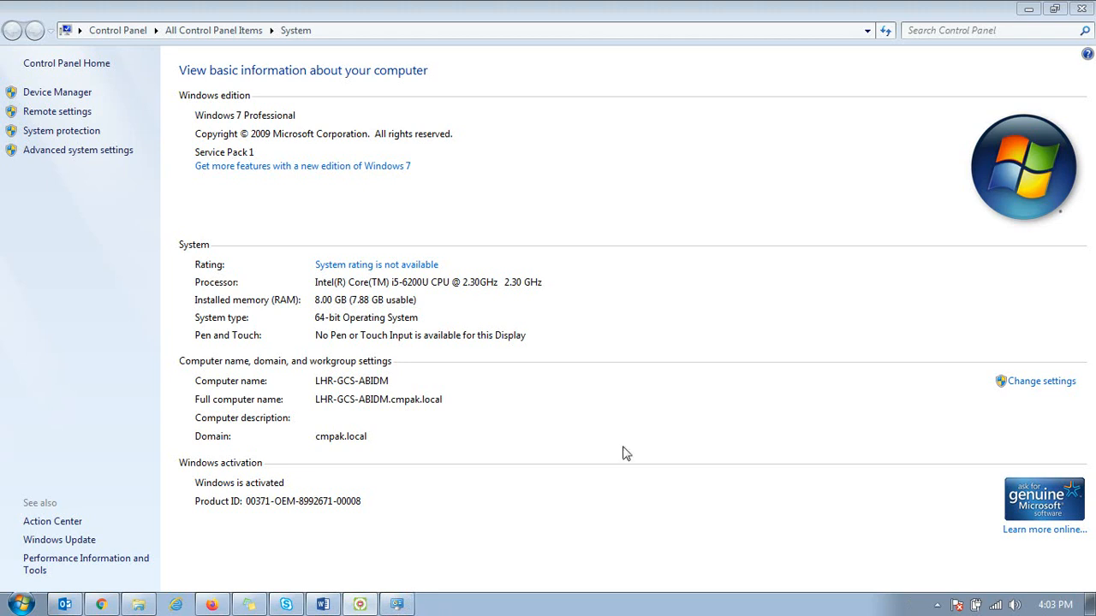
{"action": "left_click", "coordinate": [1080, 8]}
{"action": "left_click", "coordinate": [299, 361]}
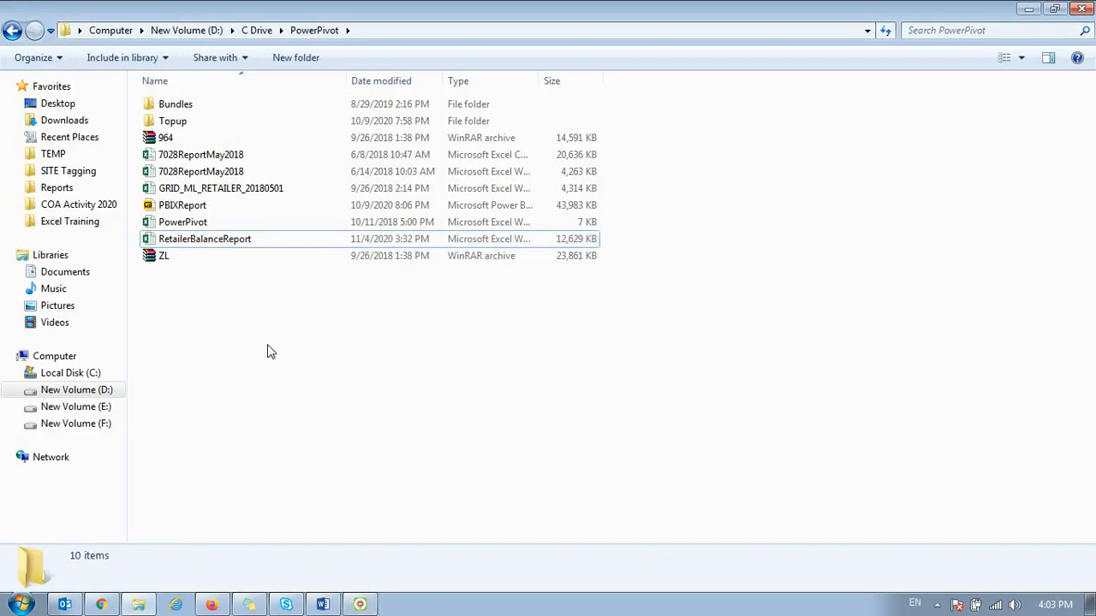
{"action": "left_click", "coordinate": [21, 606]}
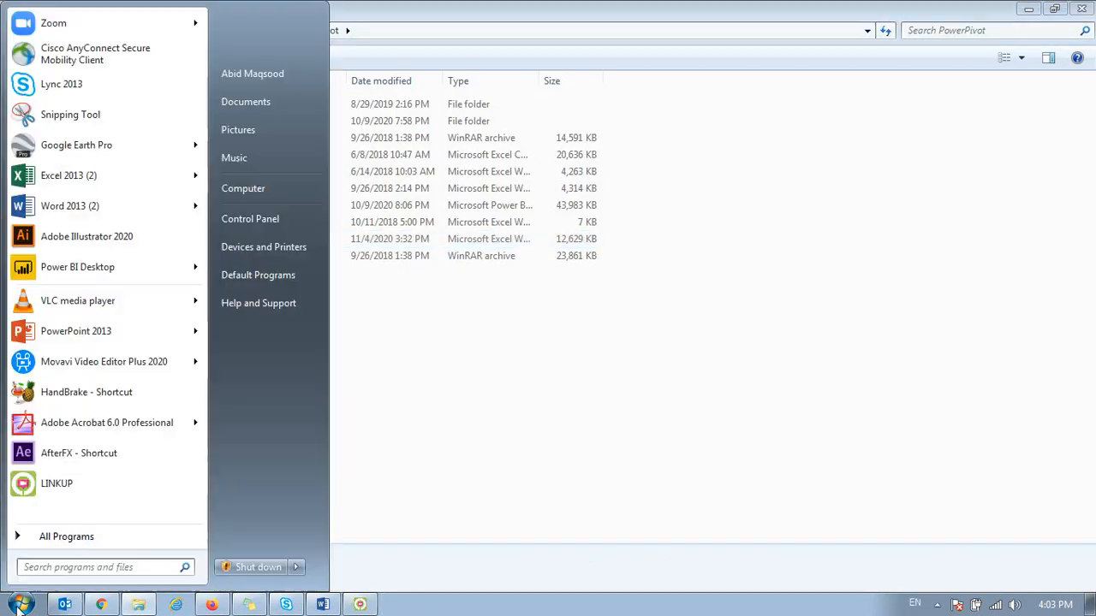
{"action": "left_click", "coordinate": [475, 296]}
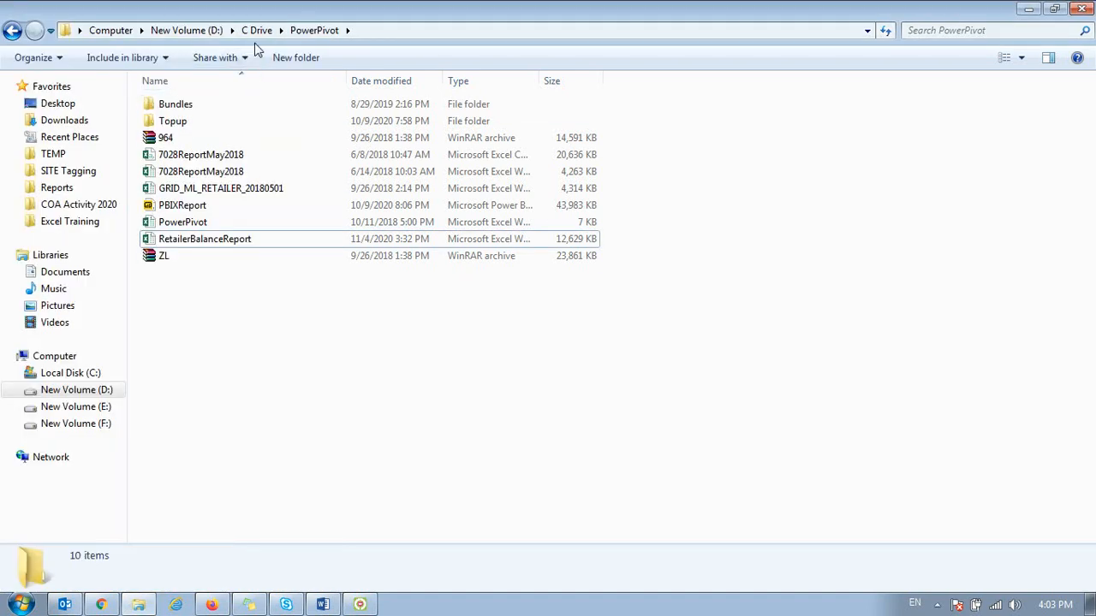
Step: Open the Raw folder inside 1420 - OCT in Downloads and examine its list of CSV files
{"action": "left_click", "coordinate": [76, 121]}
{"action": "left_click", "coordinate": [218, 188]}
{"action": "scroll", "coordinate": [257, 257], "scroll_direction": "down", "scroll_amount": 12}
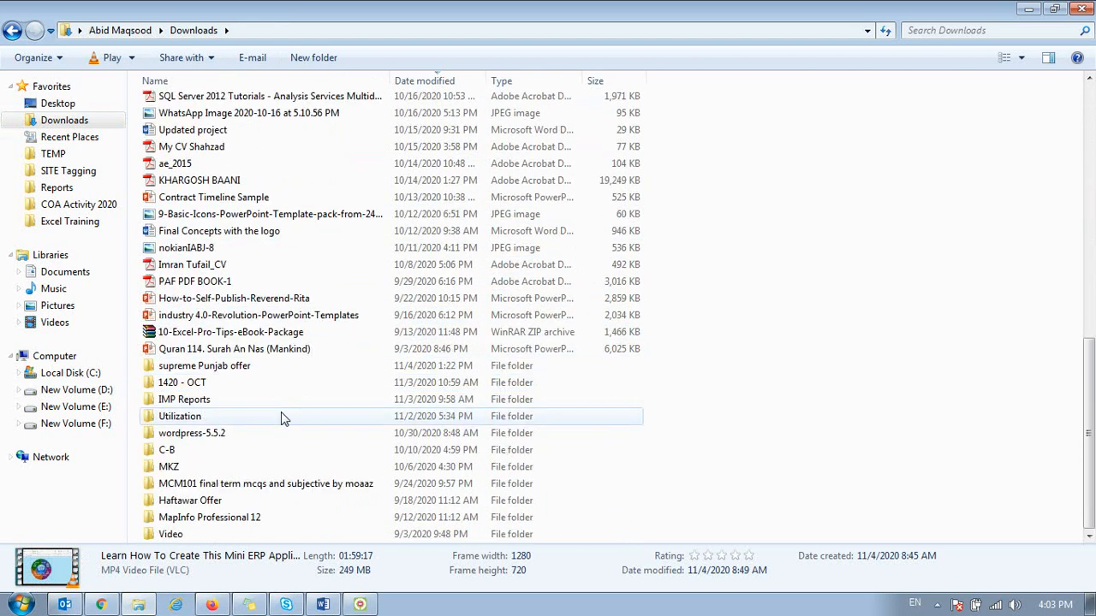
{"action": "double_click", "coordinate": [180, 387]}
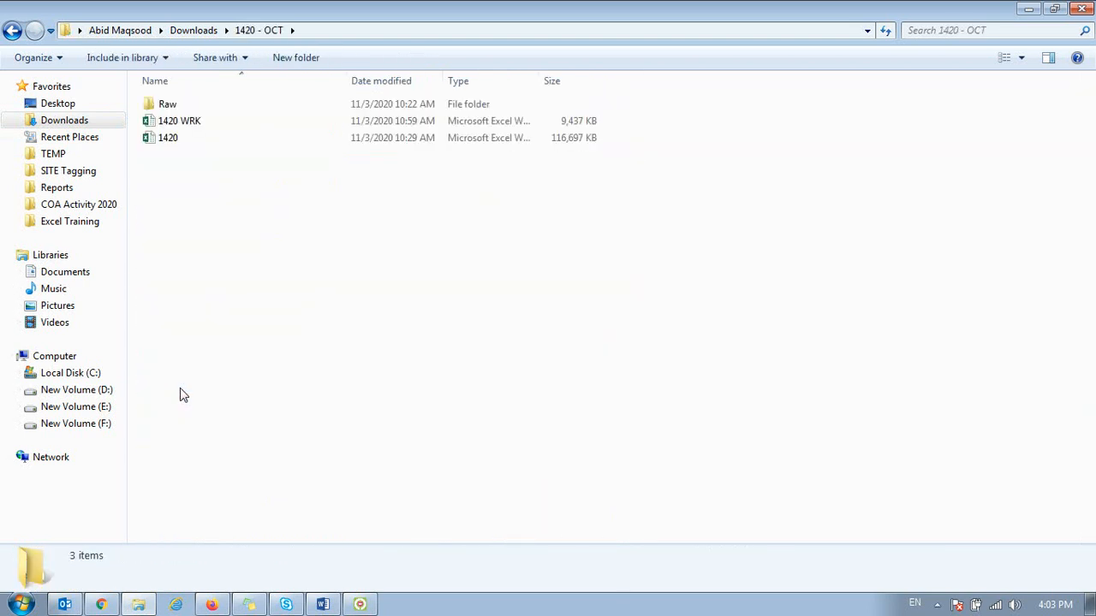
{"action": "double_click", "coordinate": [167, 104]}
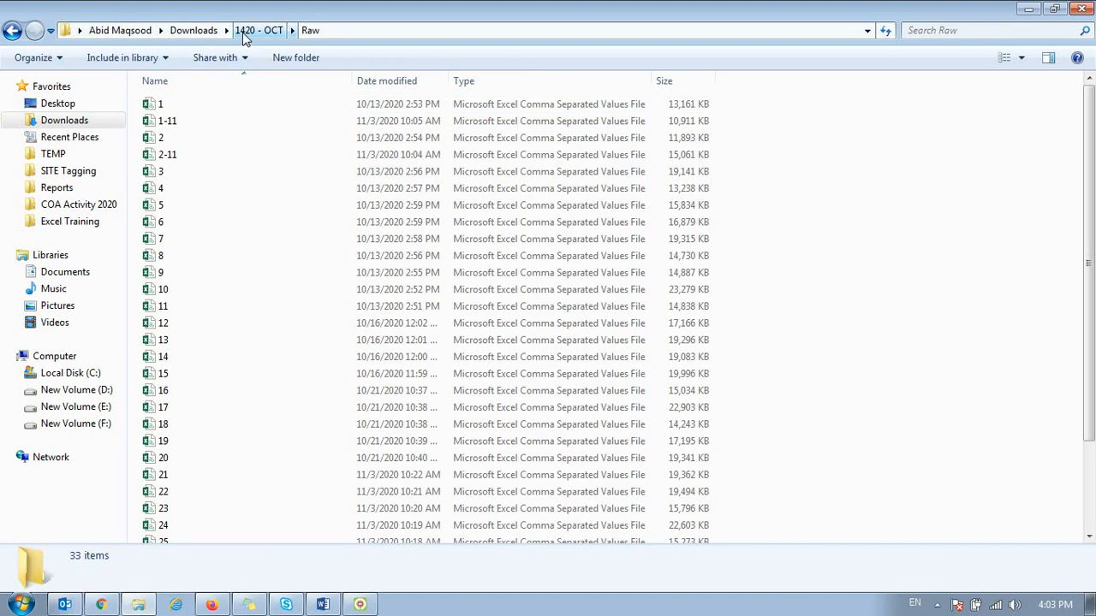
{"action": "left_click", "coordinate": [217, 106]}
{"action": "scroll", "coordinate": [227, 222], "scroll_direction": "down", "scroll_amount": 3}
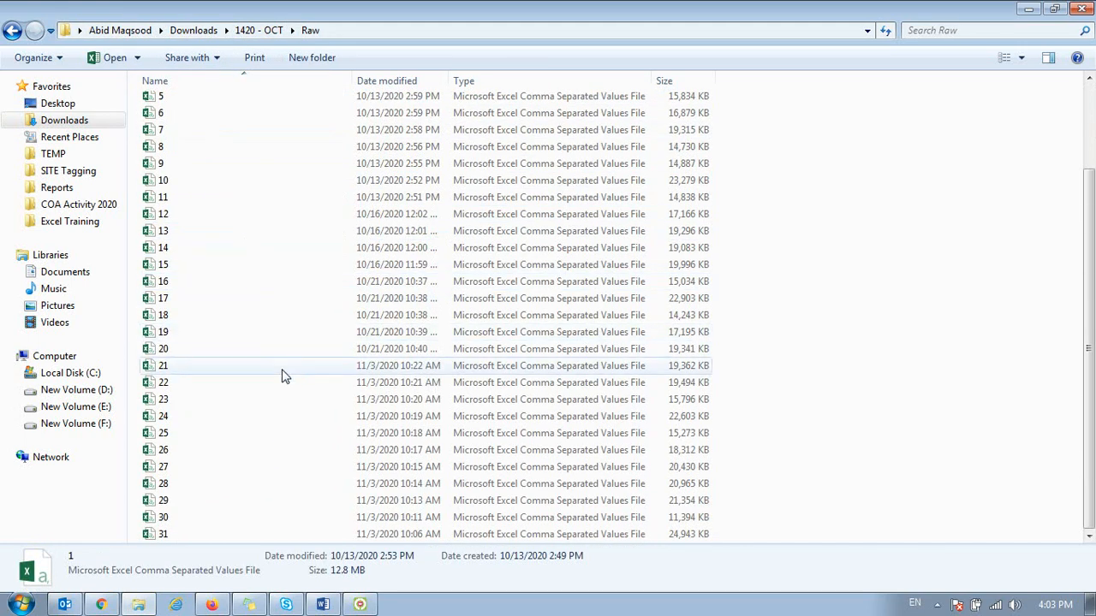
Step: Select all the CSV files in the Raw folder to check their count, and return to the 1420 - OCT folder
{"action": "left_click", "coordinate": [241, 536], "text": "shift"}
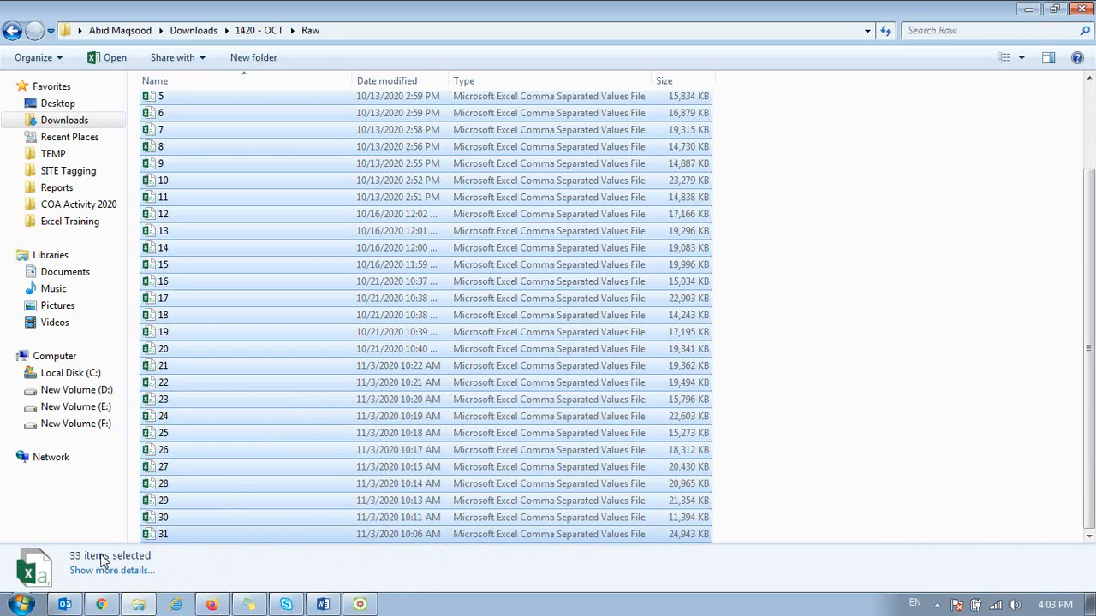
{"action": "scroll", "coordinate": [347, 274], "scroll_direction": "up", "scroll_amount": 2}
{"action": "left_click_drag", "start_coordinate": [347, 273], "coordinate": [265, 34]}
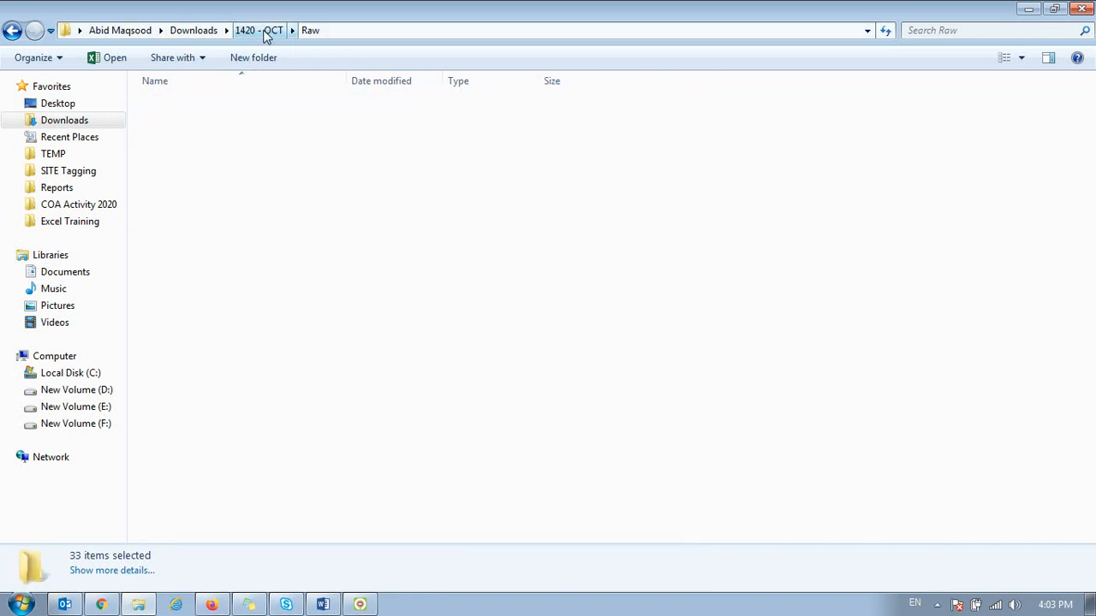
{"action": "left_click", "coordinate": [265, 33]}
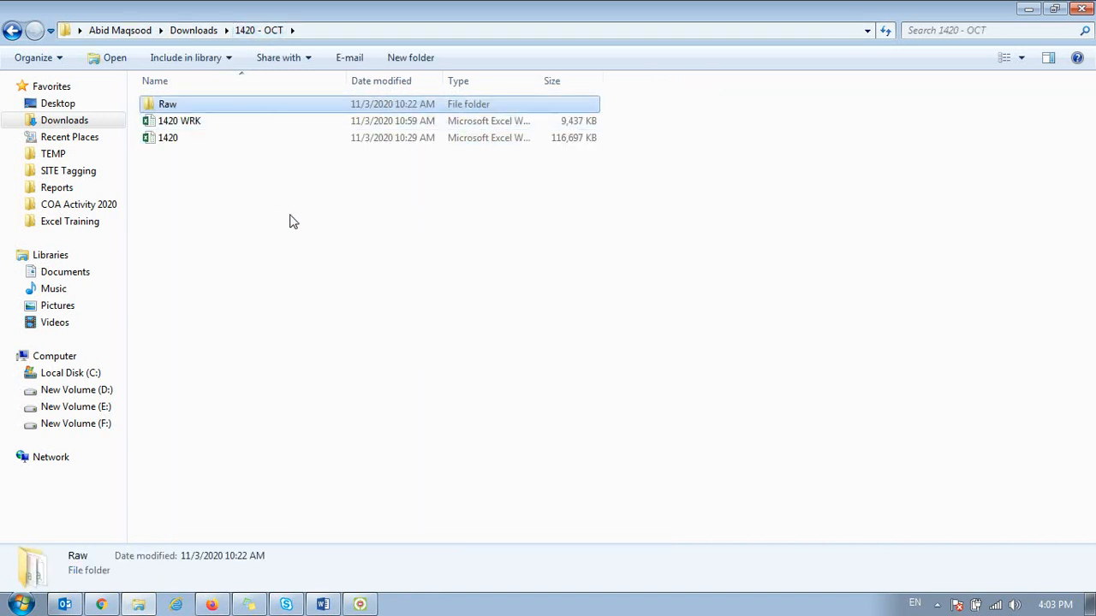
Step: Create a new Microsoft Excel worksheet file named PowerPivot in the 1420 - OCT folder
{"action": "right_click", "coordinate": [290, 216]}
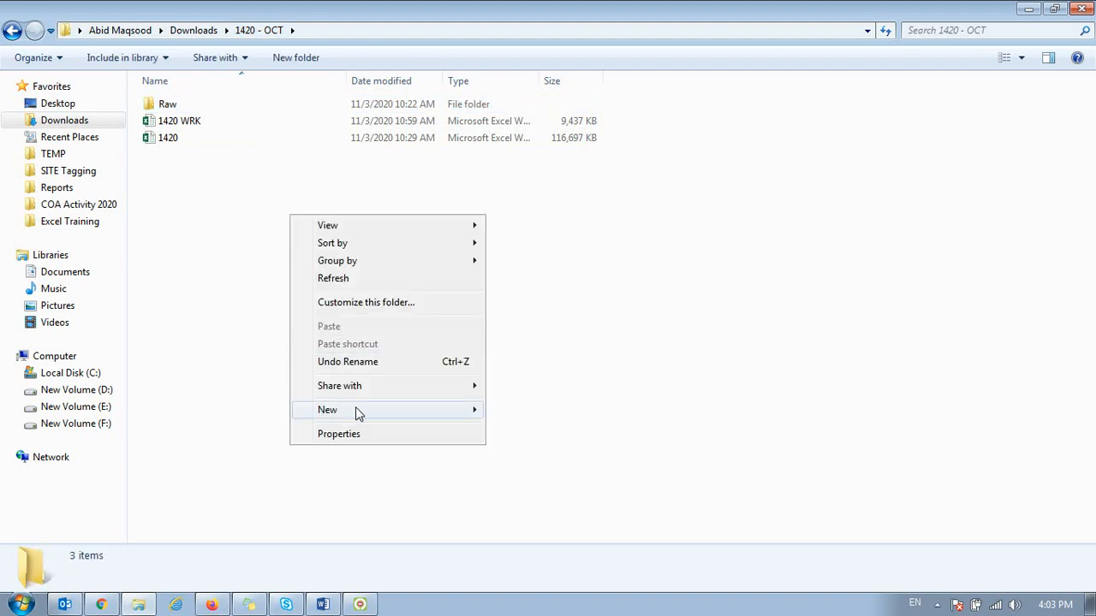
{"action": "mouse_move", "coordinate": [355, 411]}
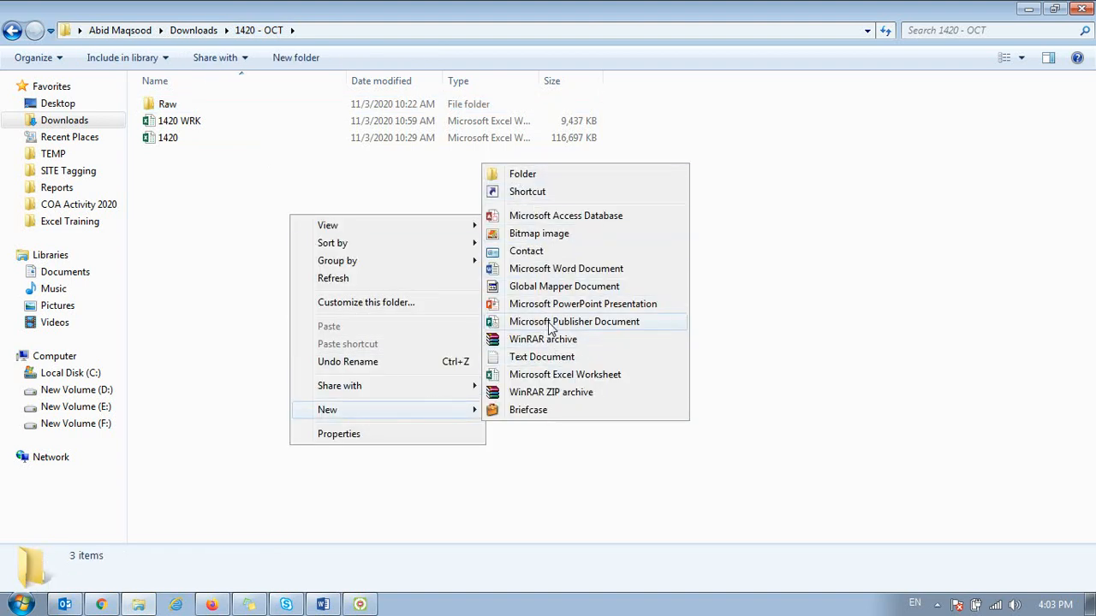
{"action": "left_click", "coordinate": [558, 375]}
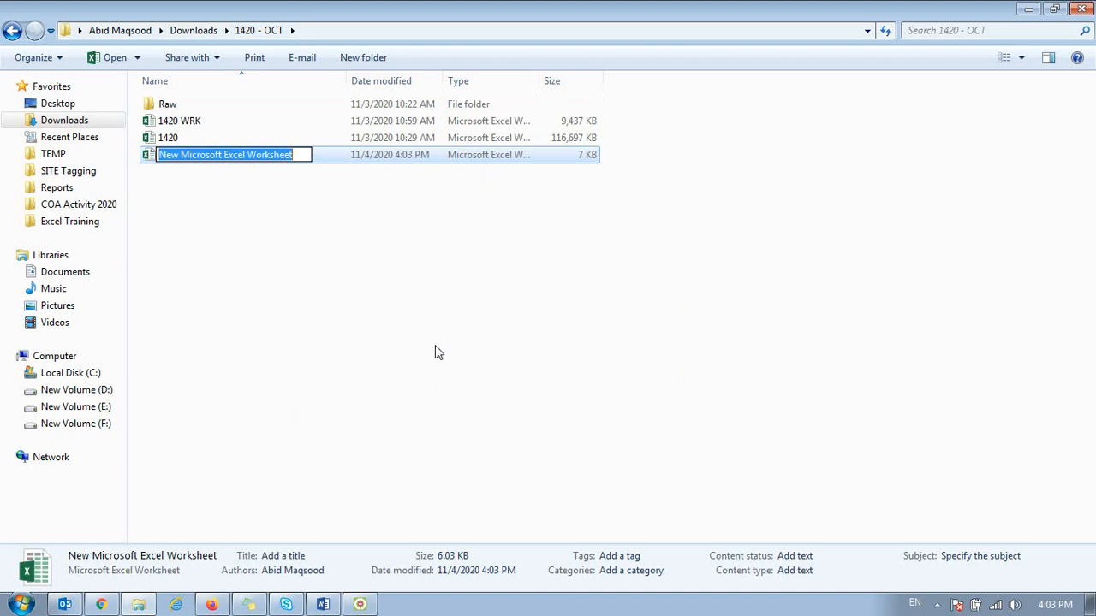
{"action": "type", "text": "Powe"}
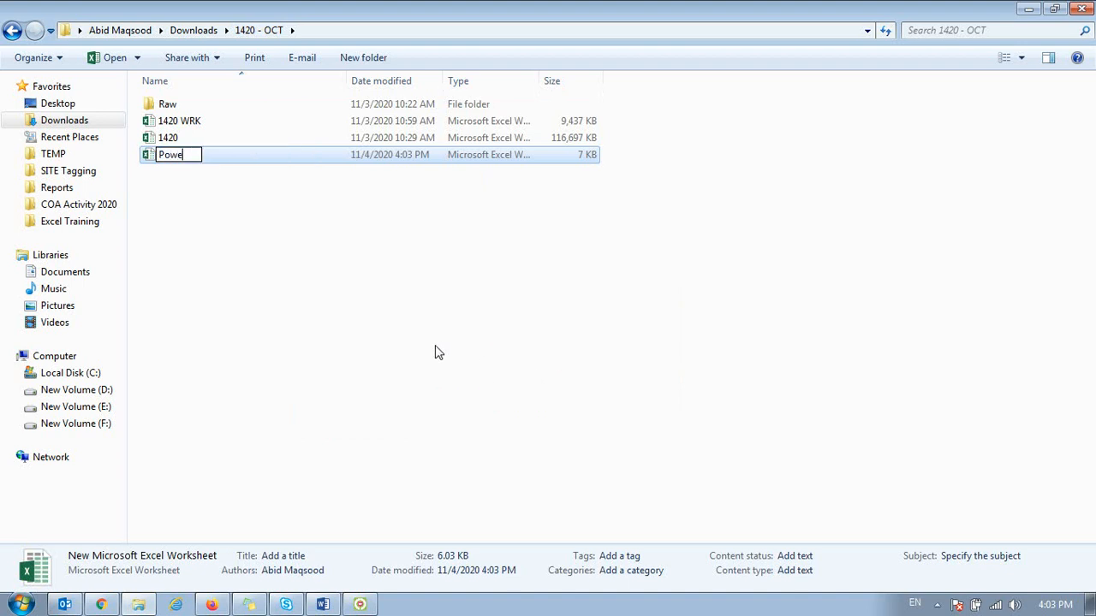
{"action": "type", "text": "rPivot"}
{"action": "key", "text": "Return"}
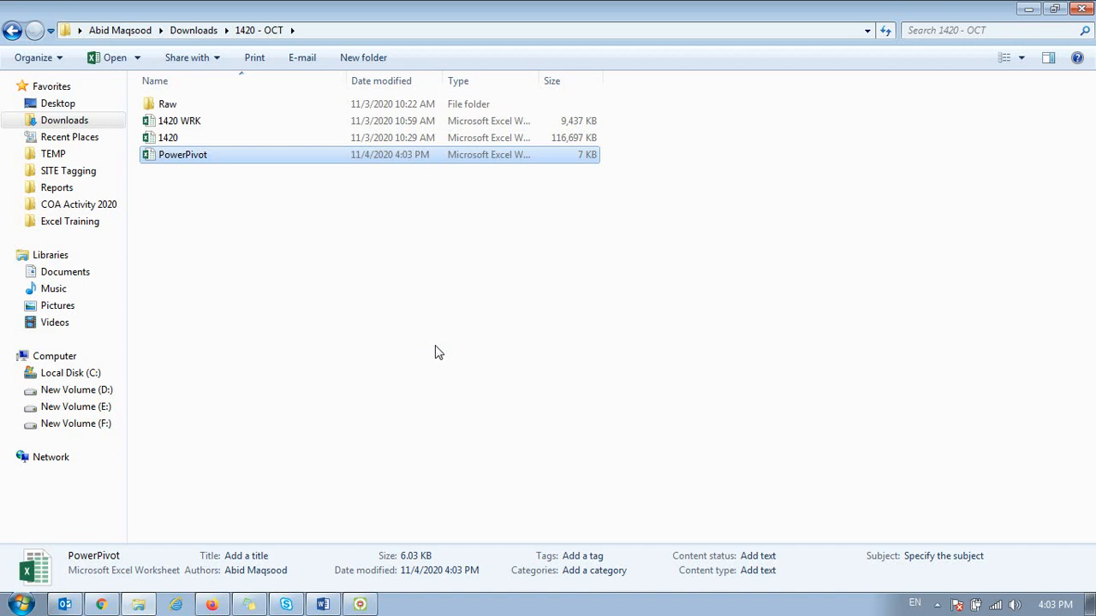
Step: Open the new PowerPivot workbook and start a Power Query import from a folder
{"action": "double_click", "coordinate": [282, 155]}
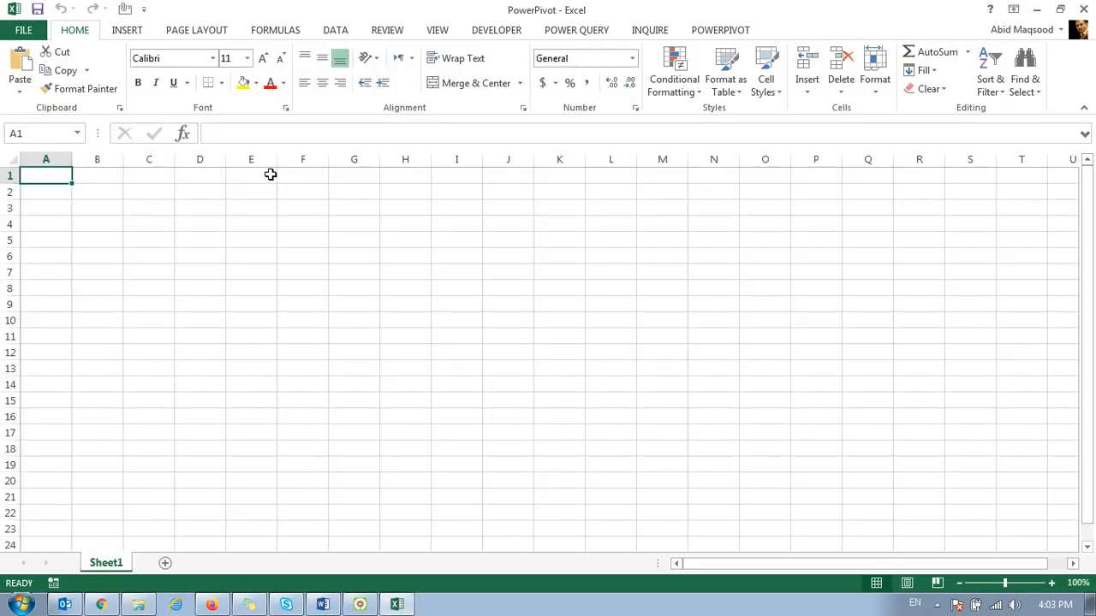
{"action": "left_click", "coordinate": [599, 35]}
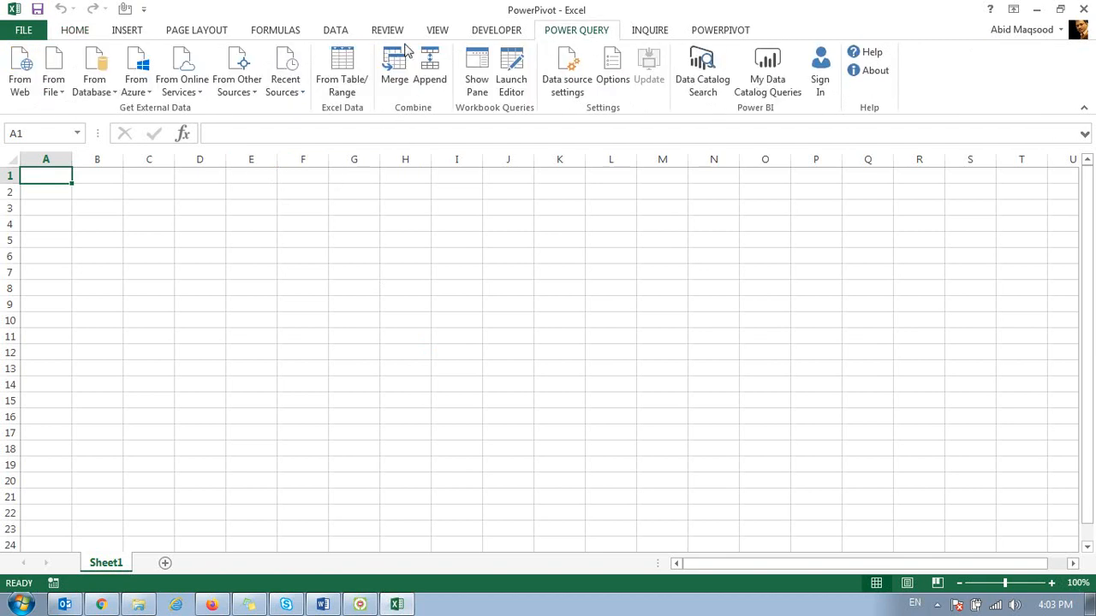
{"action": "left_click", "coordinate": [53, 81]}
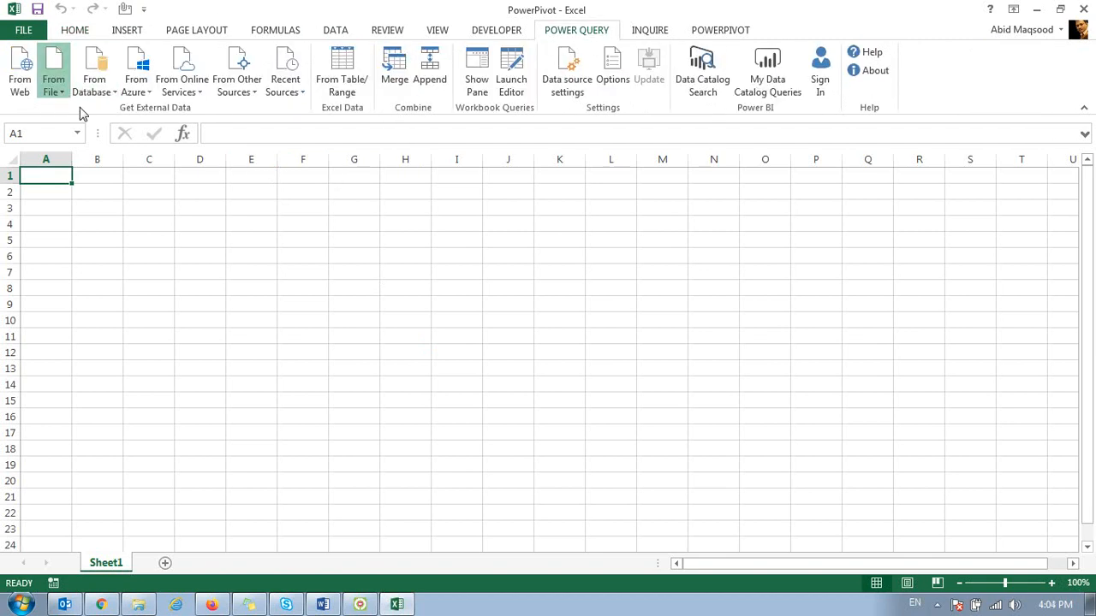
{"action": "left_click", "coordinate": [79, 261]}
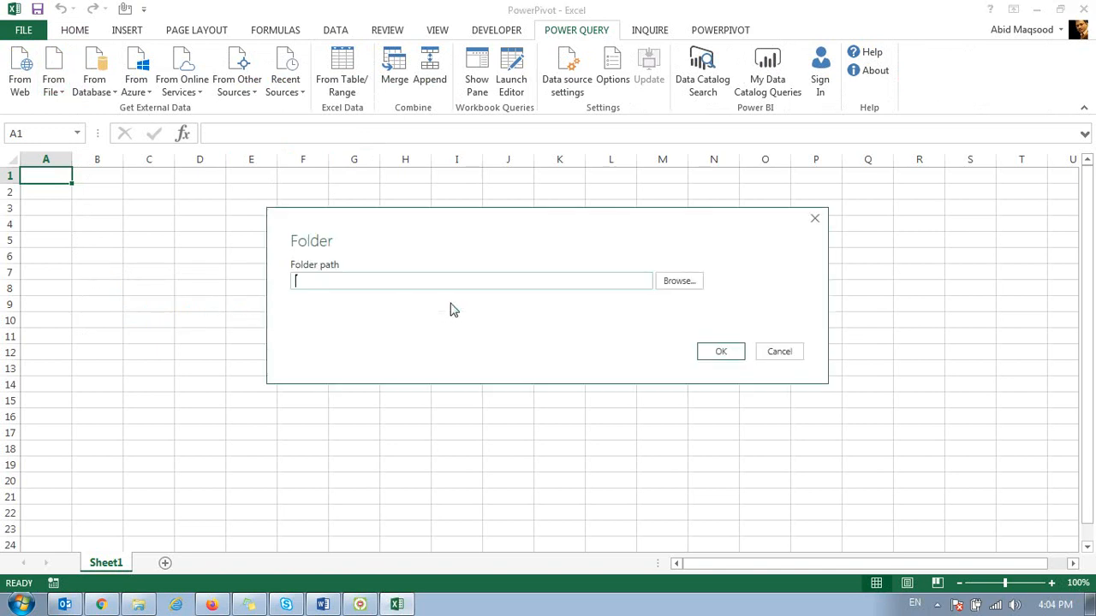
Step: Set the folder path to the Raw folder inside Downloads\1420 - OCT and load its file list preview
{"action": "left_click", "coordinate": [690, 282]}
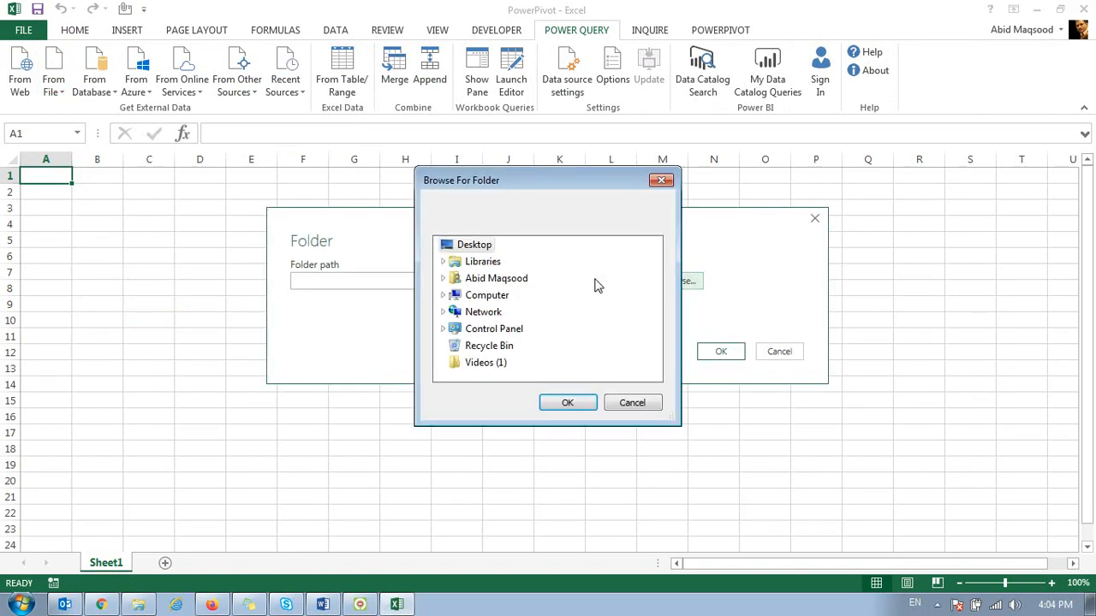
{"action": "double_click", "coordinate": [486, 279]}
{"action": "left_click", "coordinate": [504, 366]}
{"action": "scroll", "coordinate": [559, 306], "scroll_direction": "down", "scroll_amount": 2}
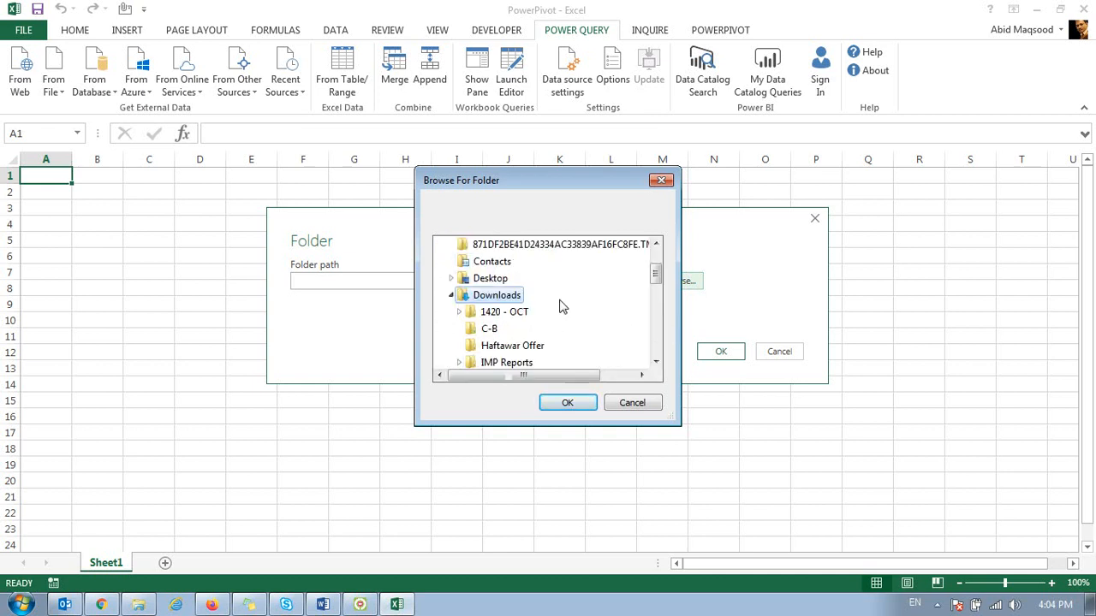
{"action": "left_click", "coordinate": [485, 264]}
{"action": "left_click", "coordinate": [498, 362]}
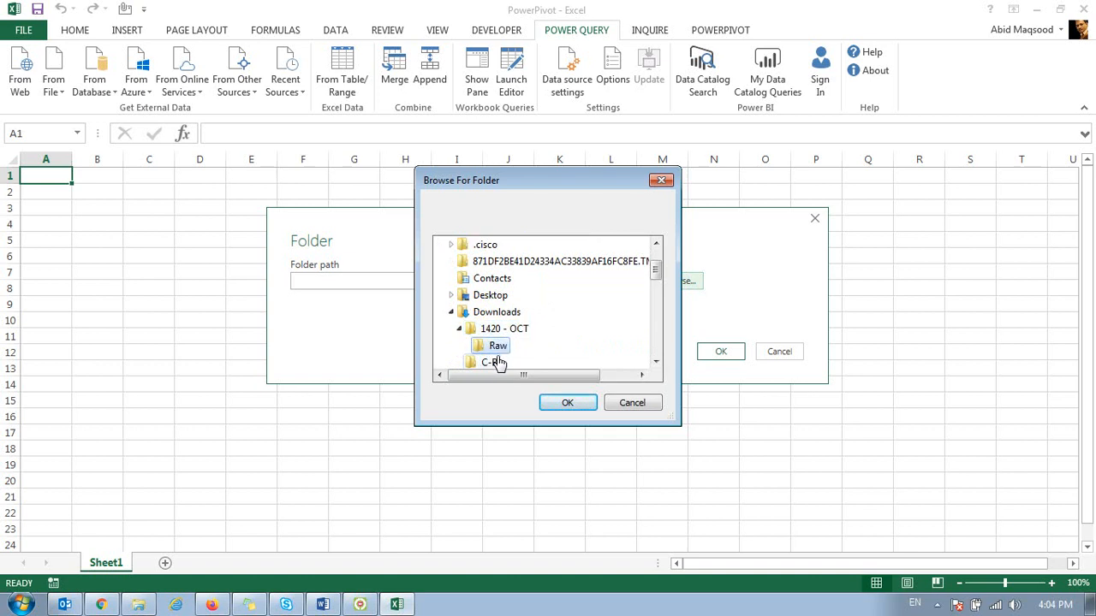
{"action": "left_click", "coordinate": [567, 402]}
{"action": "left_click", "coordinate": [712, 353]}
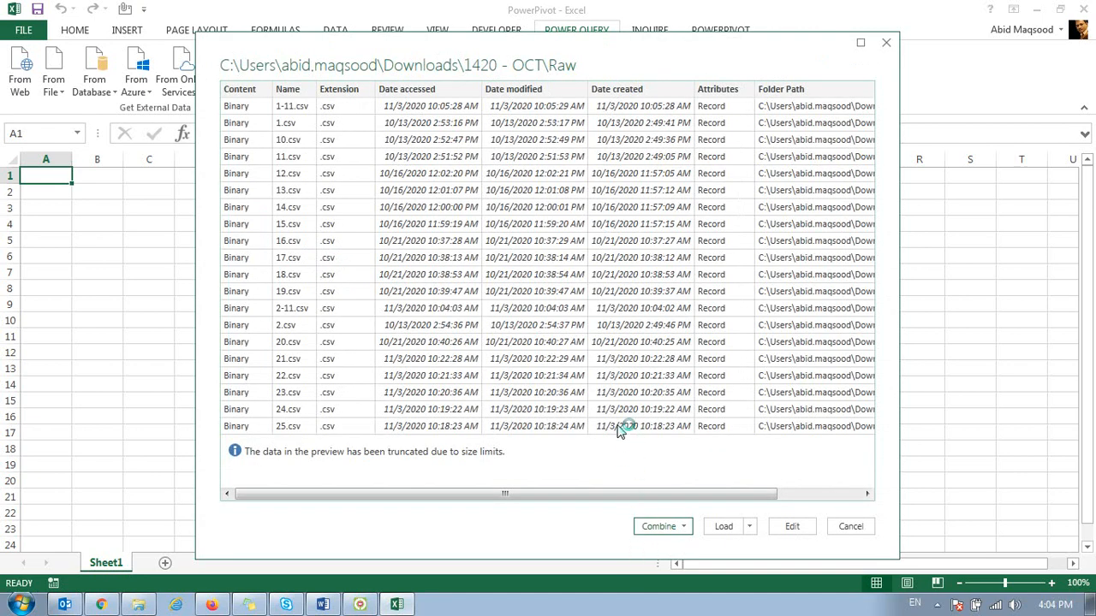
Step: Examine the file preview's columns through Folder Path, and the available options for combining the files
{"action": "left_click_drag", "start_coordinate": [651, 497], "coordinate": [592, 501]}
{"action": "left_click", "coordinate": [783, 37]}
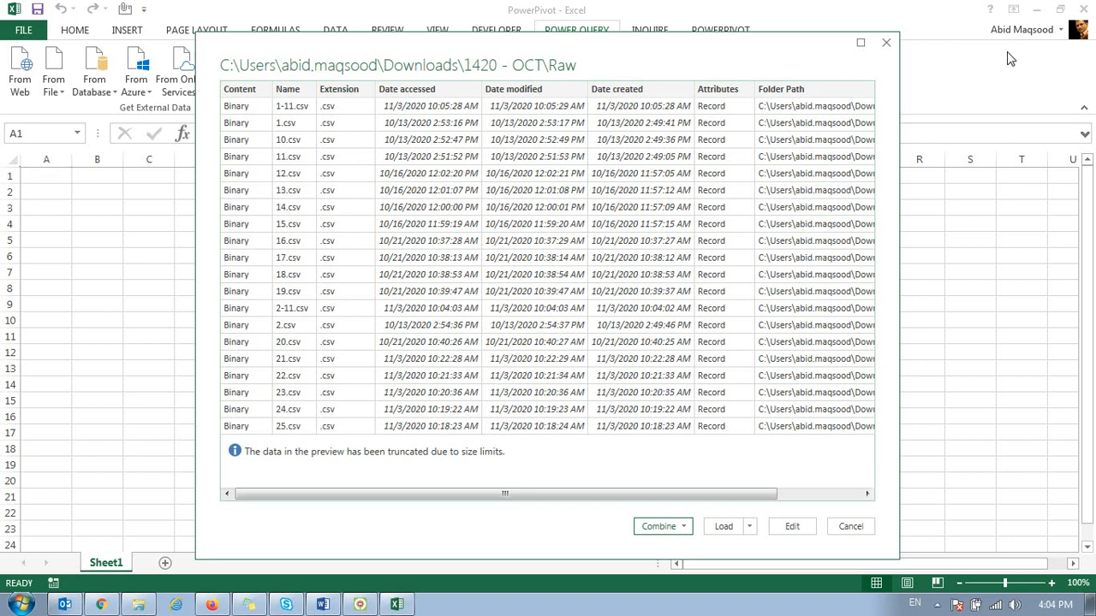
{"action": "left_click_drag", "start_coordinate": [381, 496], "coordinate": [508, 523]}
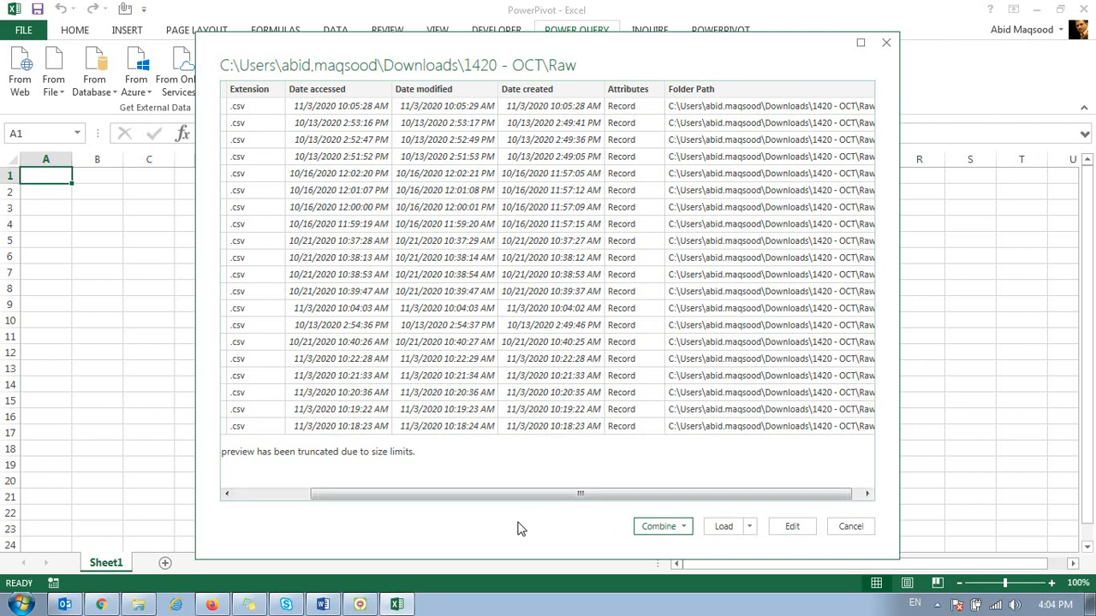
{"action": "left_click", "coordinate": [681, 529]}
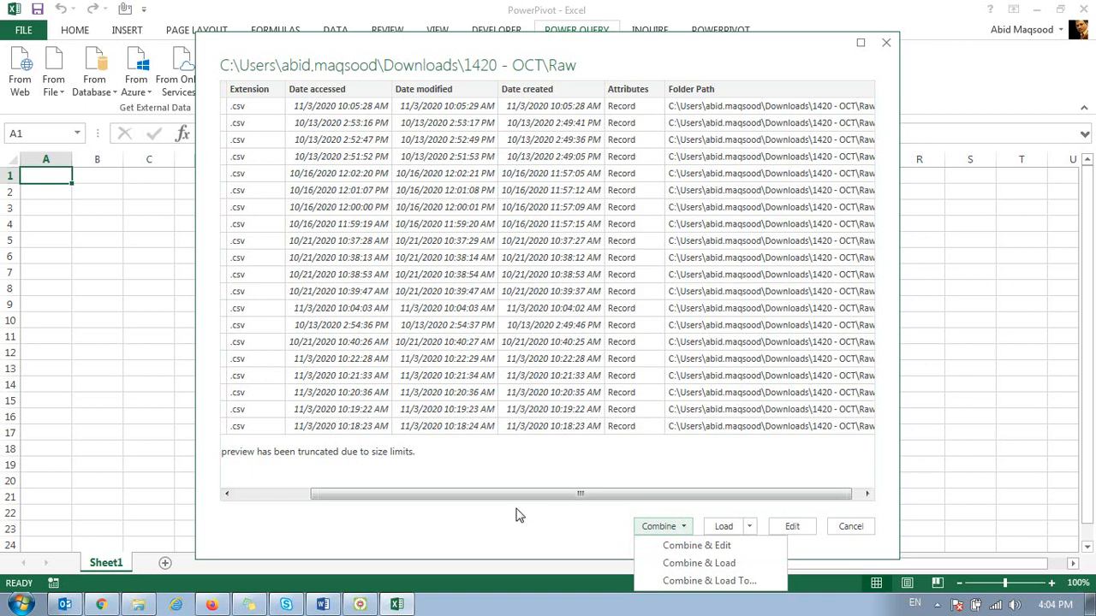
{"action": "left_click", "coordinate": [386, 501]}
{"action": "left_click_drag", "start_coordinate": [386, 501], "coordinate": [306, 482]}
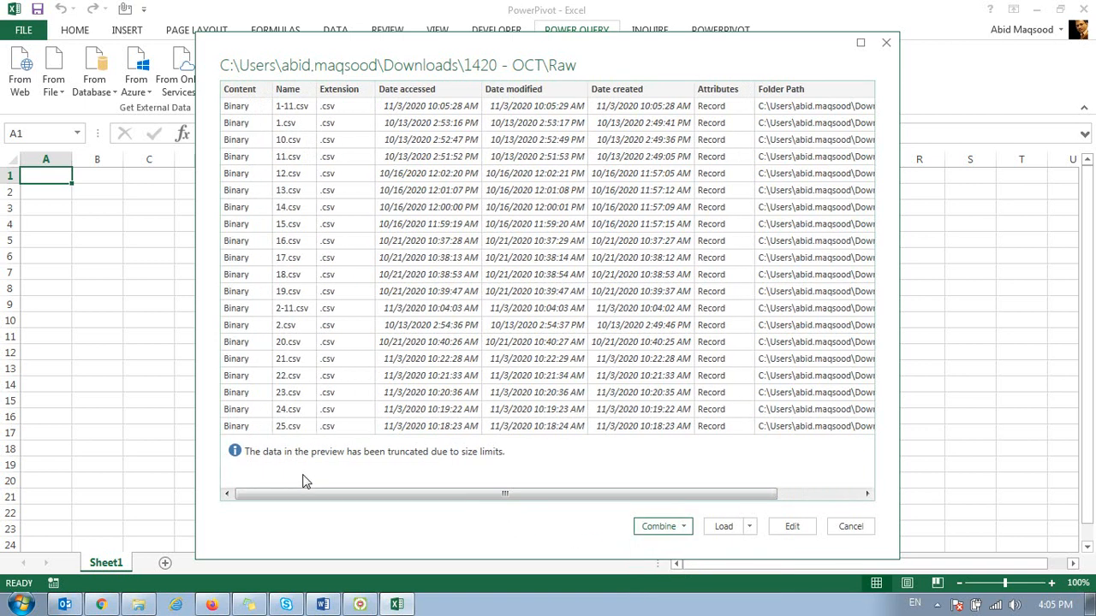
Step: Combine and load all the Raw CSV files, using the first file as example, Comma as delimiter and type detection on the first 200 rows
{"action": "left_click", "coordinate": [677, 527]}
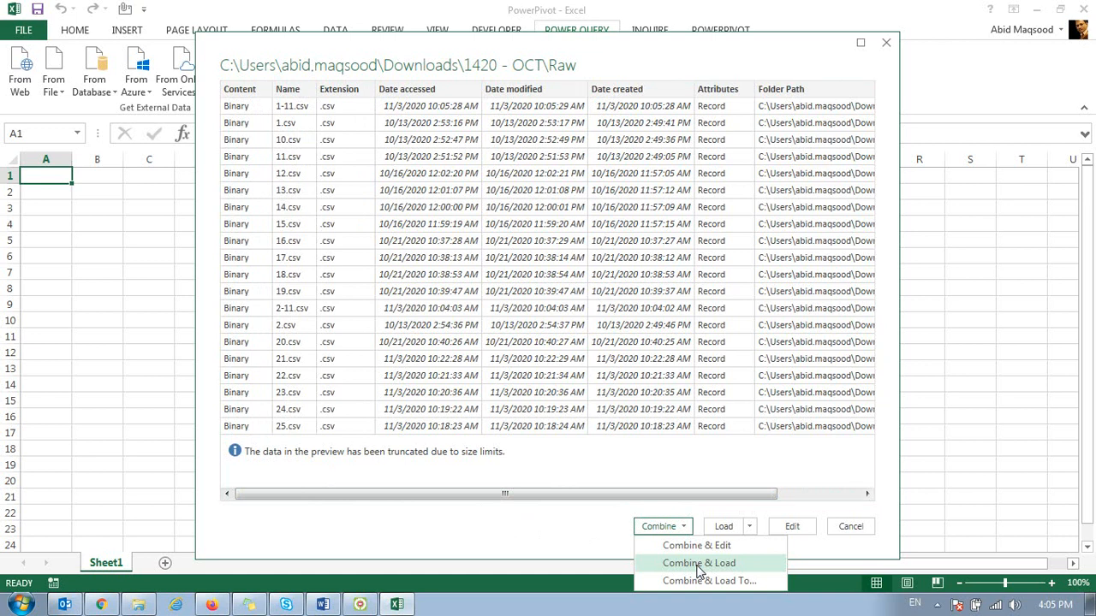
{"action": "left_click", "coordinate": [698, 564]}
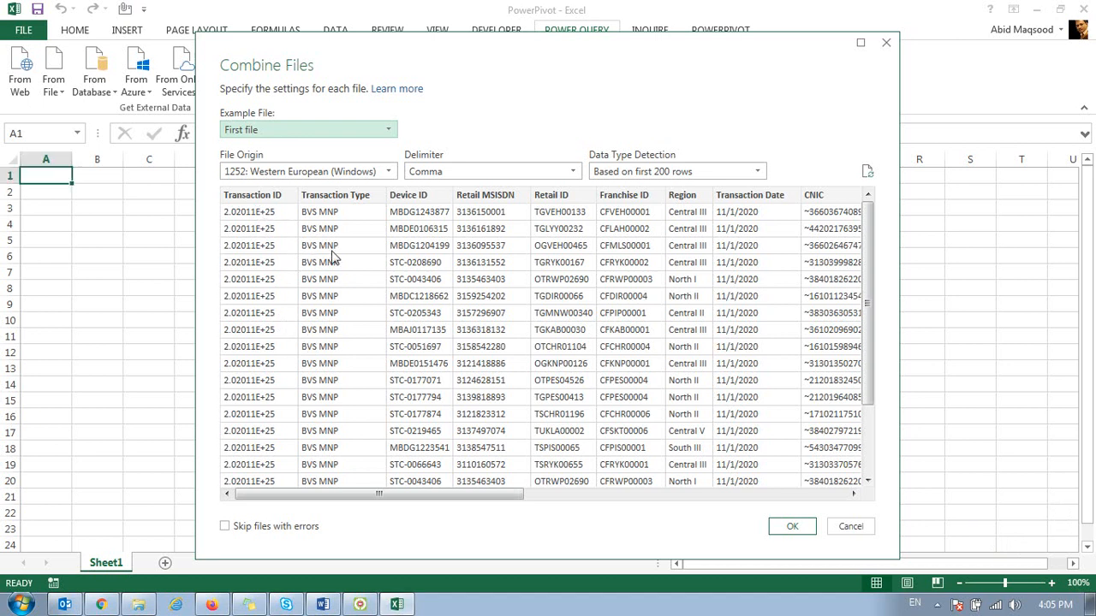
{"action": "left_click_drag", "start_coordinate": [338, 499], "coordinate": [403, 490]}
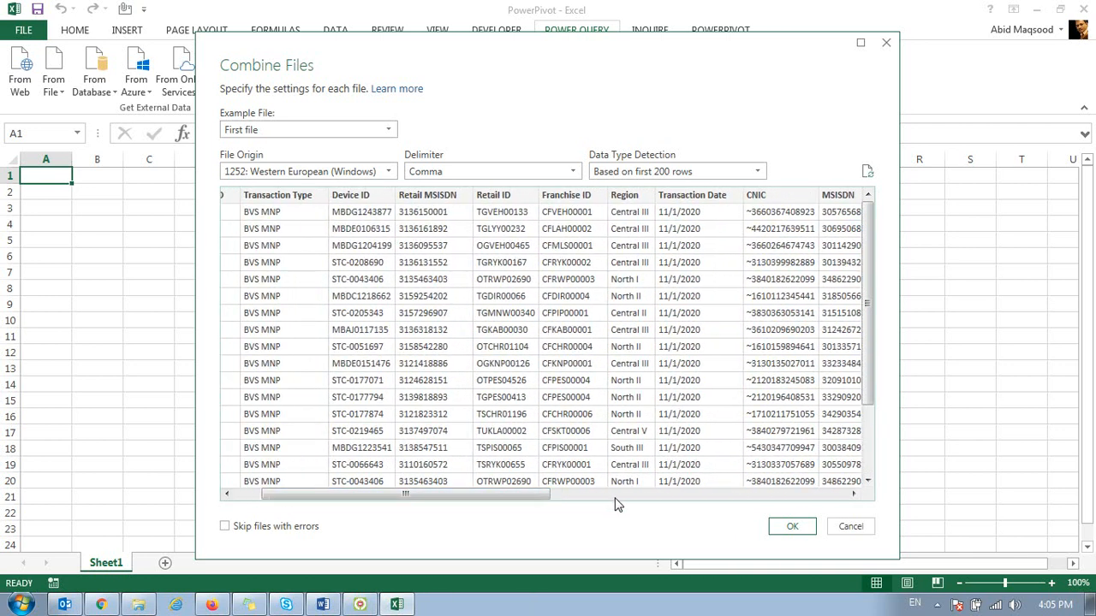
{"action": "left_click", "coordinate": [773, 525]}
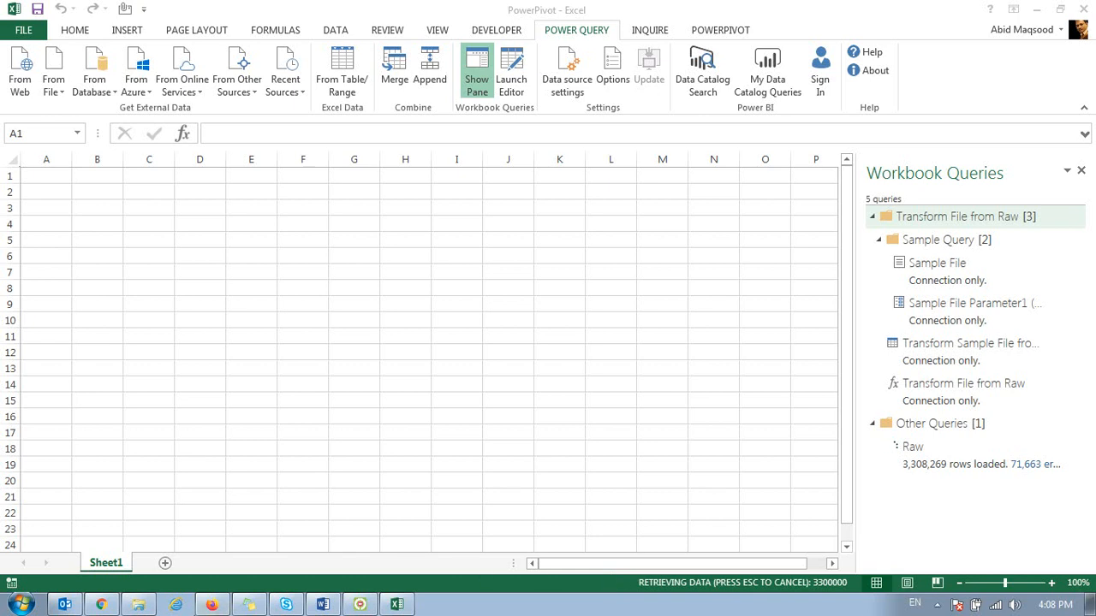
Step: Switch to Windows Explorer and start an e-mail with the Zong Towers - Sep'20 KML from SITE Tagging's Towers & IMP Files folder attached
{"action": "left_click", "coordinate": [138, 604]}
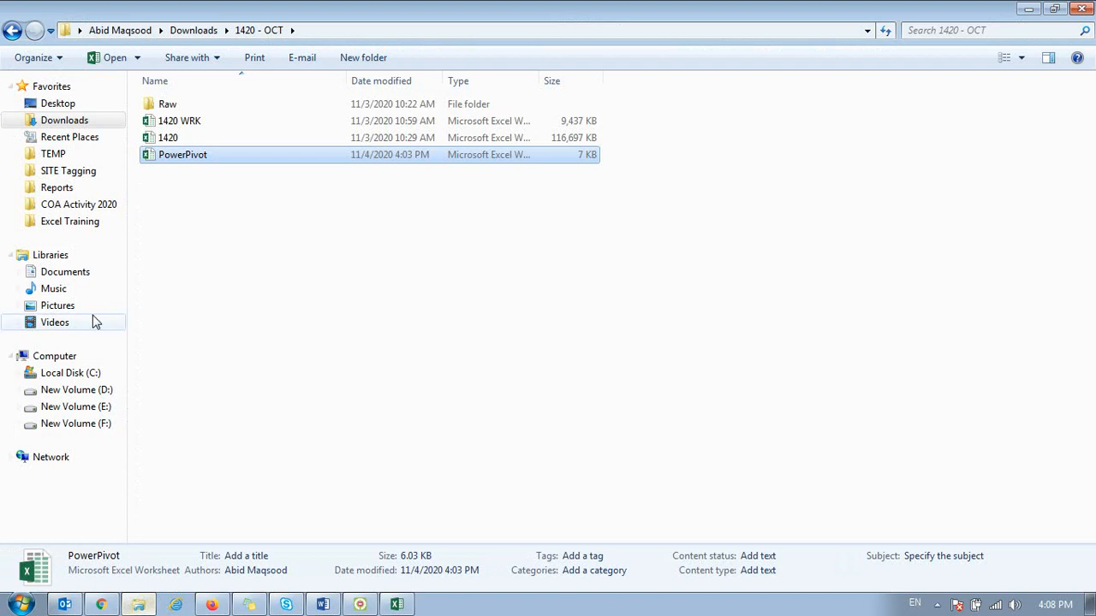
{"action": "left_click", "coordinate": [56, 172]}
{"action": "double_click", "coordinate": [192, 171]}
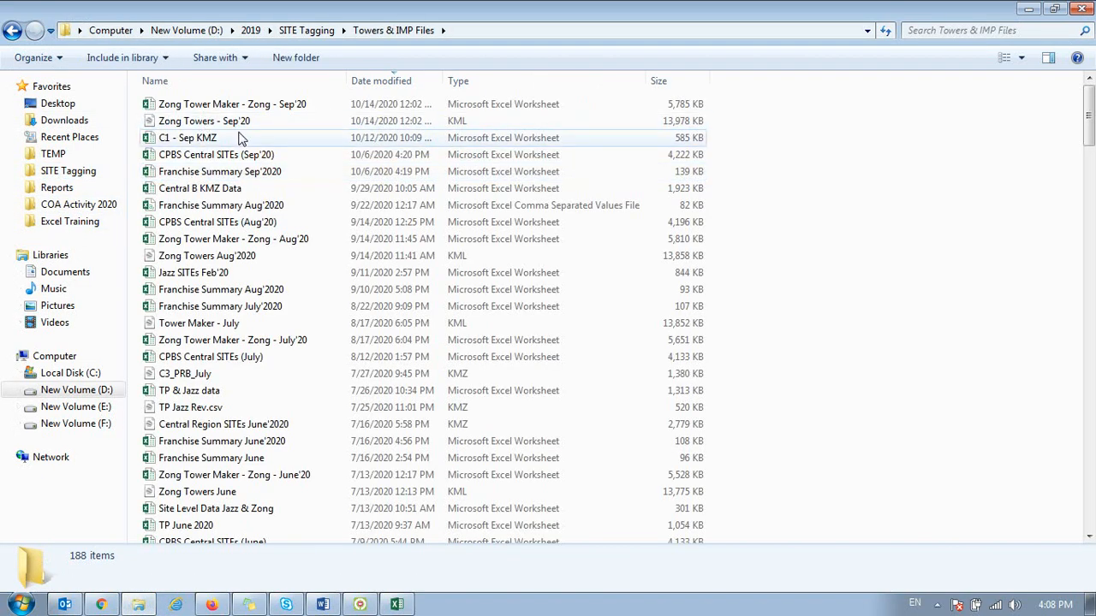
{"action": "right_click", "coordinate": [236, 120]}
{"action": "mouse_move", "coordinate": [304, 272]}
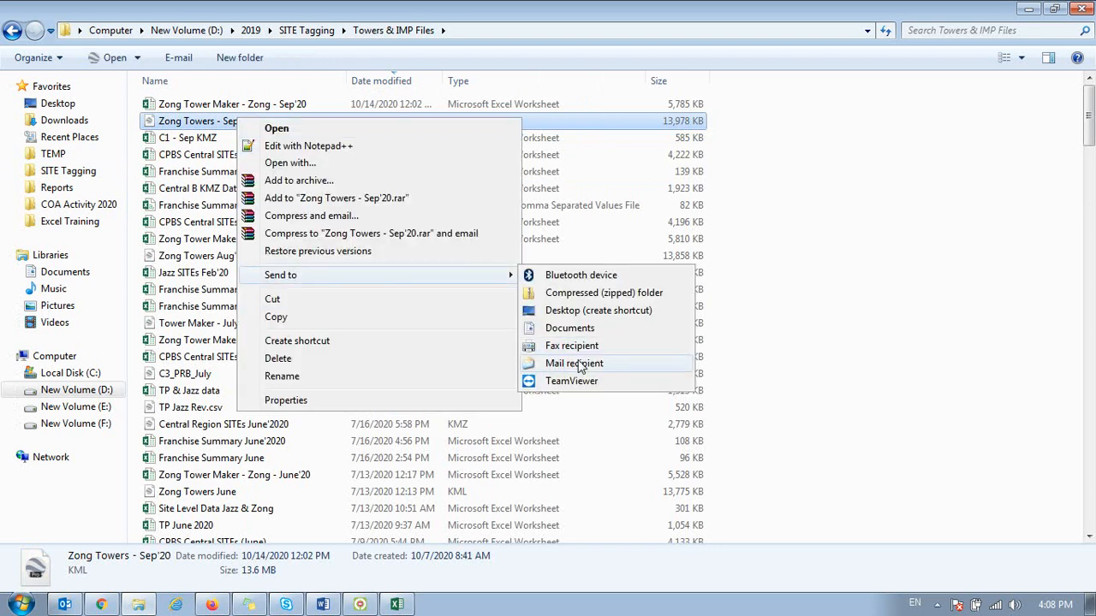
{"action": "left_click", "coordinate": [575, 363]}
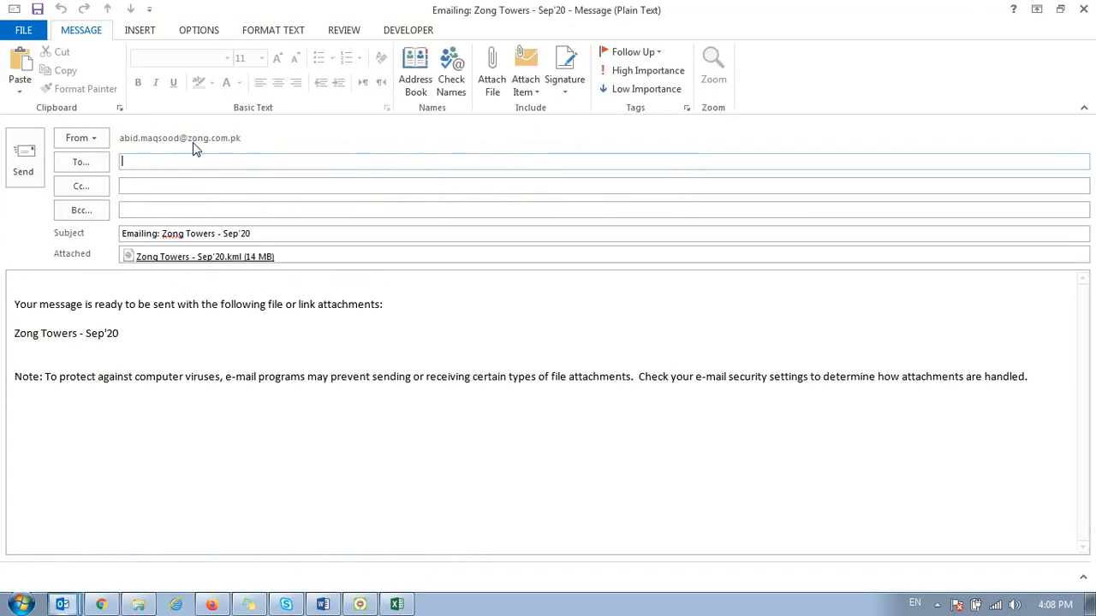
Step: Fill in the recipient's e-mail address, send the message, and switch back to the PowerPivot workbook in Excel
{"action": "type", "text": "am"}
{"action": "key", "text": "Return"}
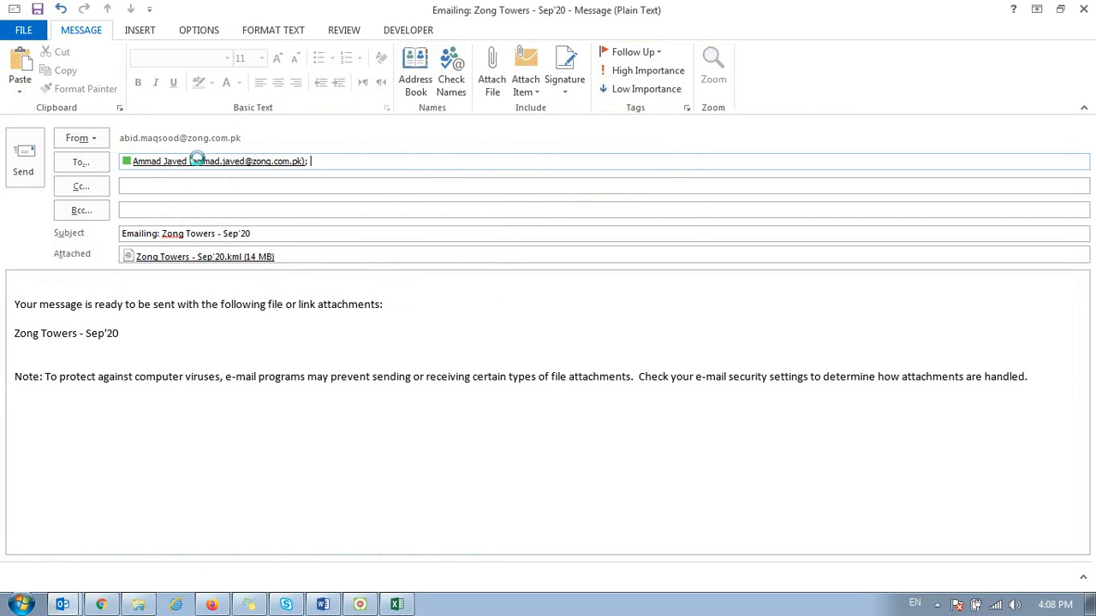
{"action": "key", "text": "alt+s"}
{"action": "key", "text": "alt+Tab"}
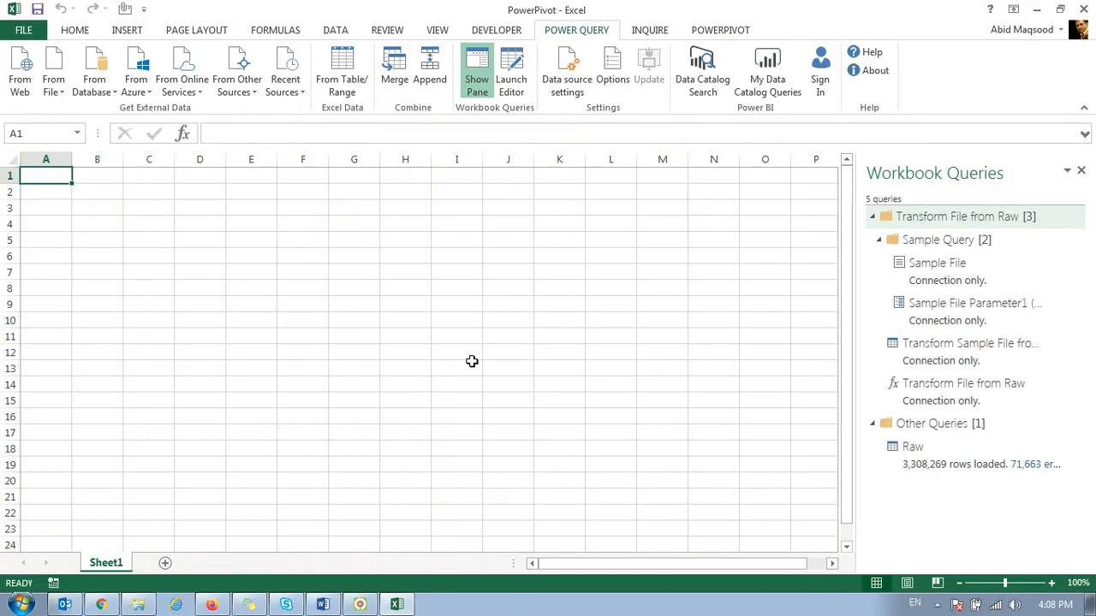
Step: Open the workbook's Data Model in the PowerPivot window and examine the Raw table's columns, including Result Description
{"action": "left_click", "coordinate": [721, 30]}
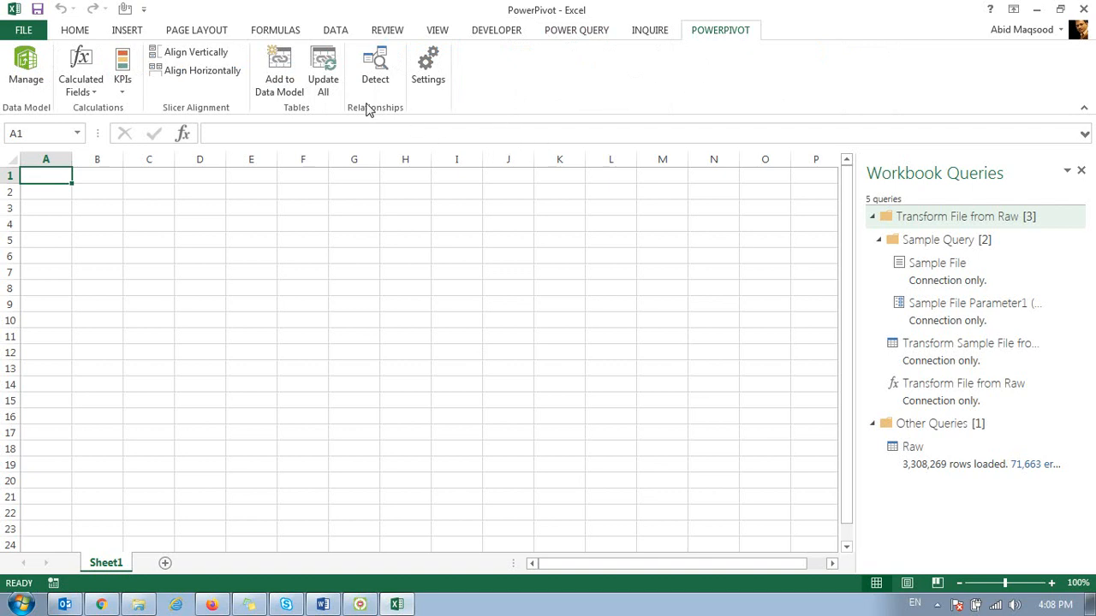
{"action": "left_click", "coordinate": [25, 75]}
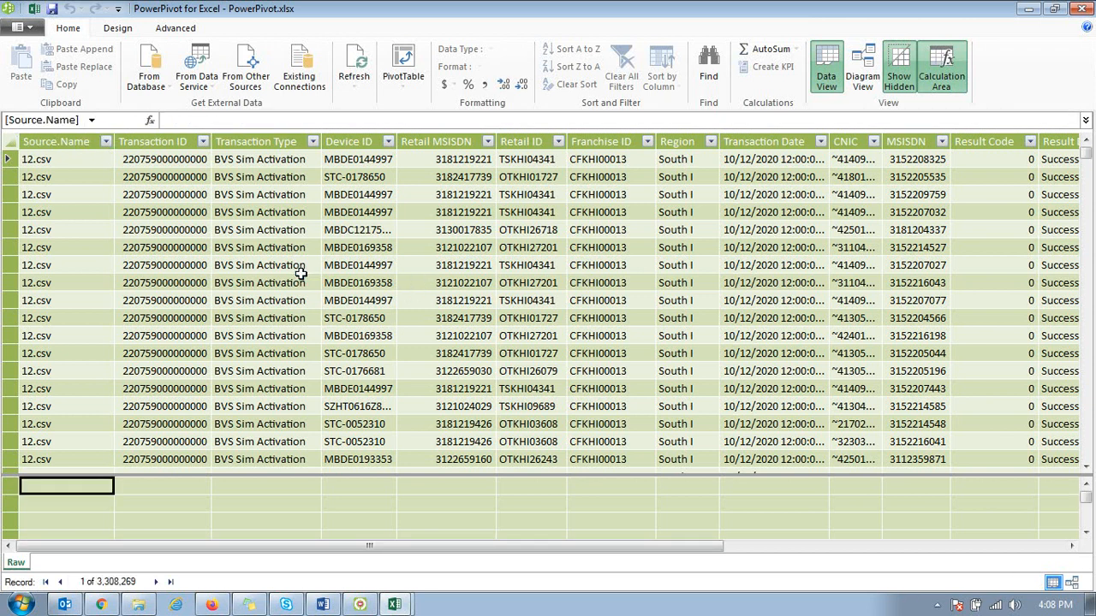
{"action": "left_click_drag", "start_coordinate": [162, 548], "coordinate": [535, 561]}
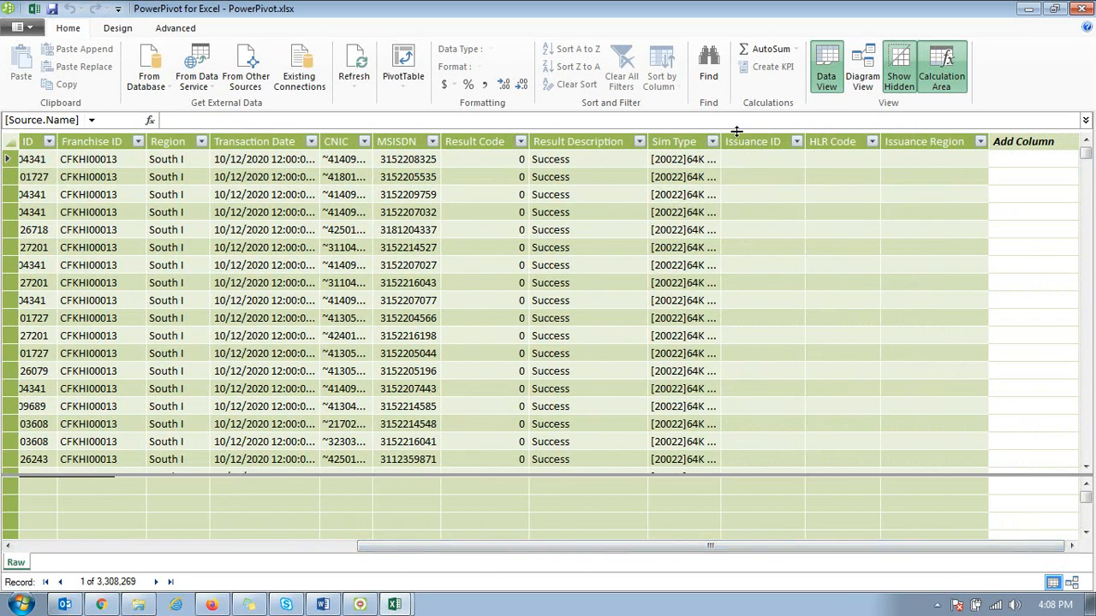
{"action": "left_click", "coordinate": [599, 138]}
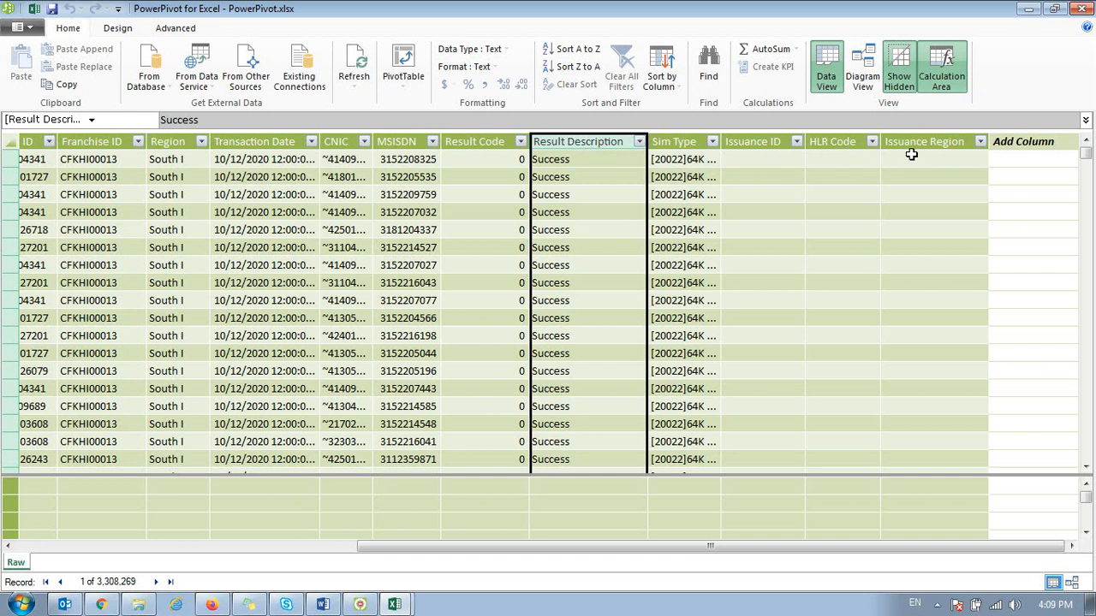
{"action": "left_click", "coordinate": [618, 198]}
{"action": "left_click", "coordinate": [623, 226]}
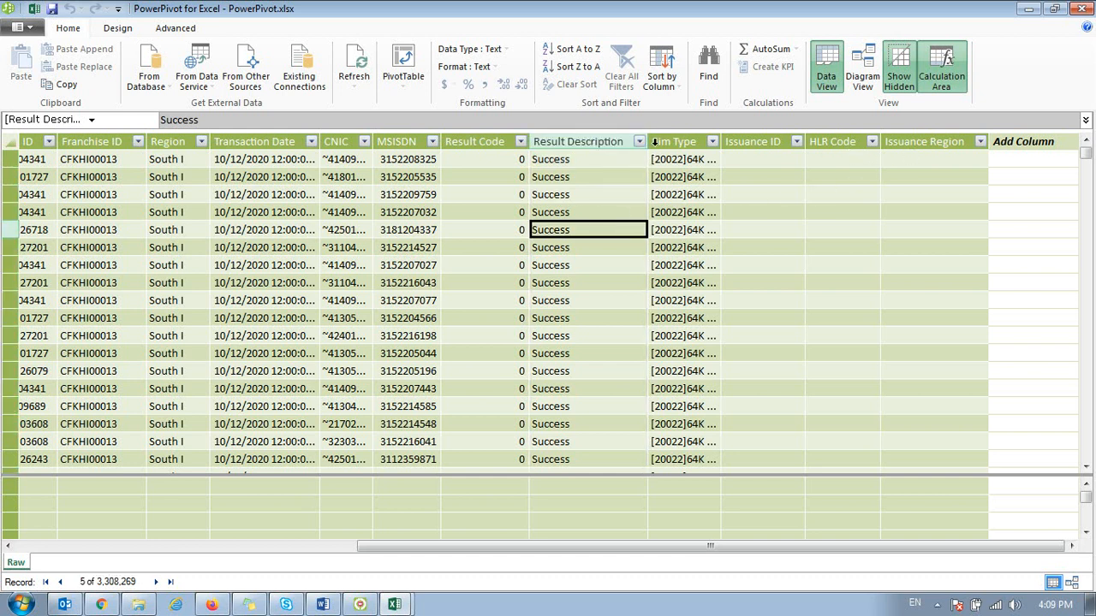
Step: Examine the distinct Result Description values in the Raw table's column filter, and leave without applying a filter
{"action": "left_click", "coordinate": [638, 143]}
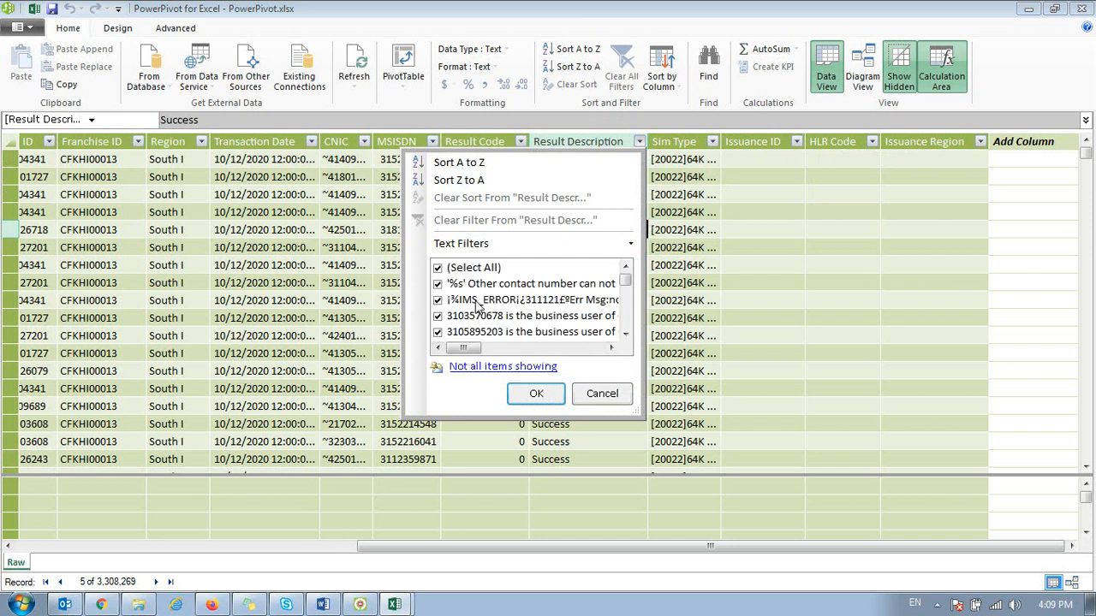
{"action": "left_click_drag", "start_coordinate": [626, 278], "coordinate": [626, 319]}
{"action": "left_click_drag", "start_coordinate": [462, 348], "coordinate": [621, 277]}
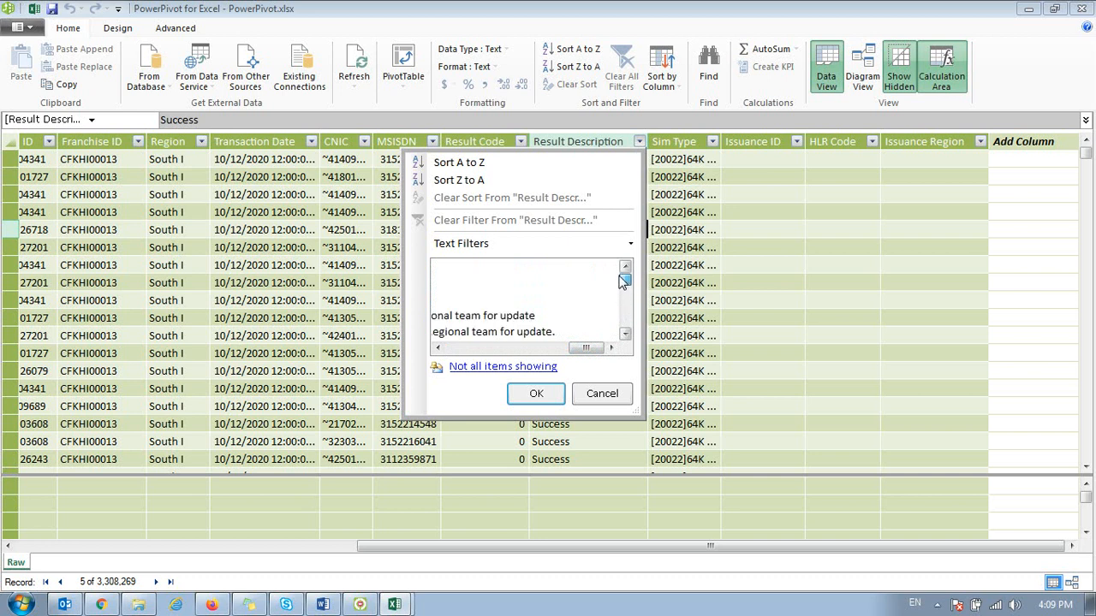
{"action": "left_click", "coordinate": [626, 333]}
{"action": "left_click", "coordinate": [625, 334]}
{"action": "left_click", "coordinate": [625, 334]}
{"action": "left_click", "coordinate": [577, 318]}
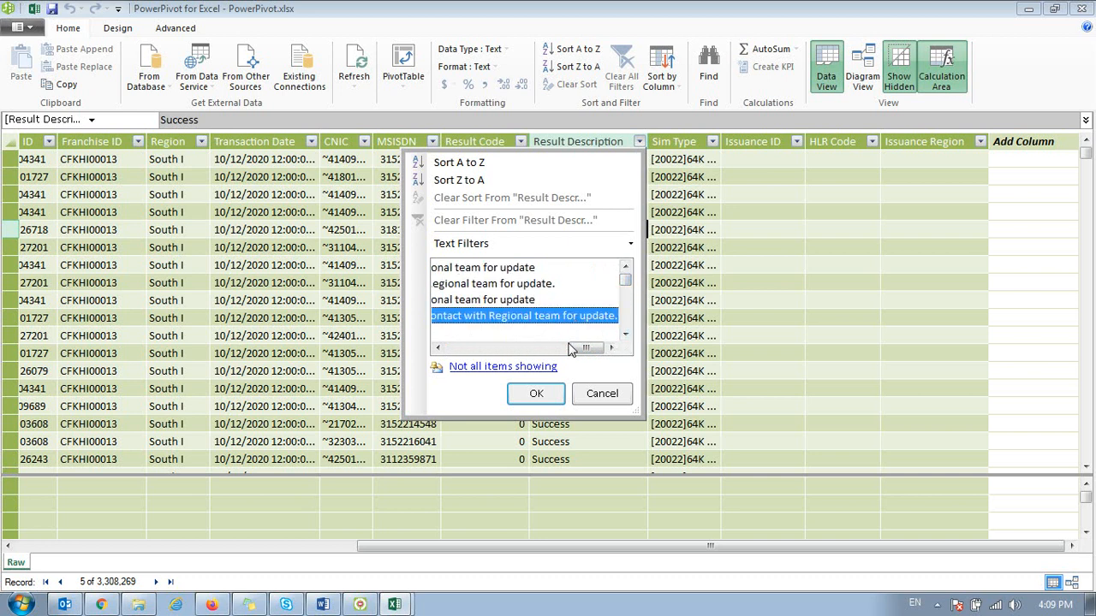
{"action": "left_click_drag", "start_coordinate": [577, 349], "coordinate": [425, 364]}
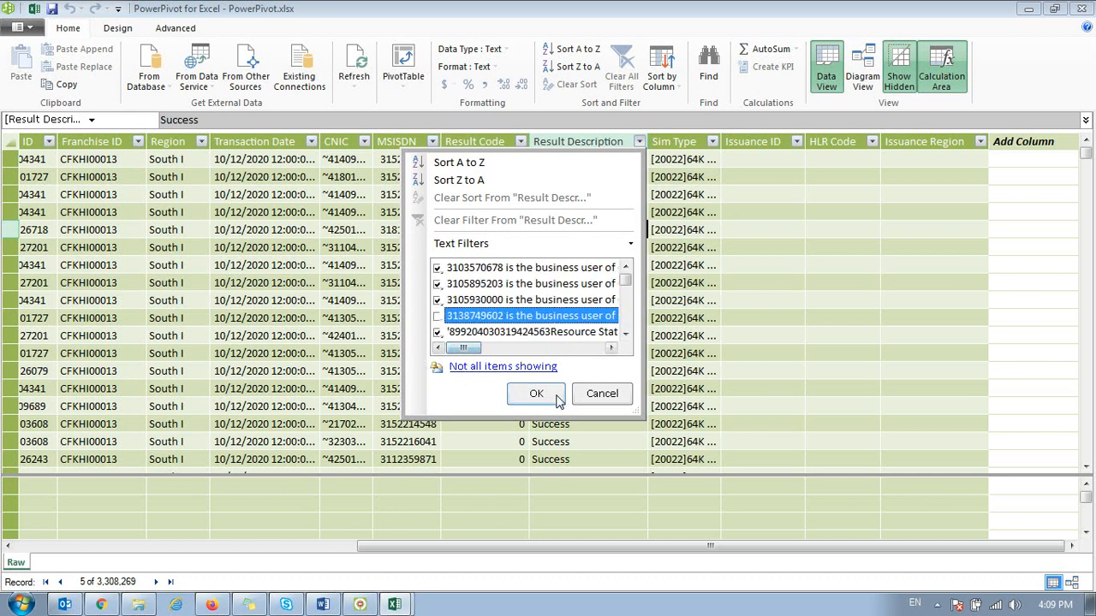
{"action": "left_click", "coordinate": [594, 398]}
Step: Examine the Sim Type and Transaction Date entries in the first rows of the Raw table
{"action": "left_click", "coordinate": [666, 249]}
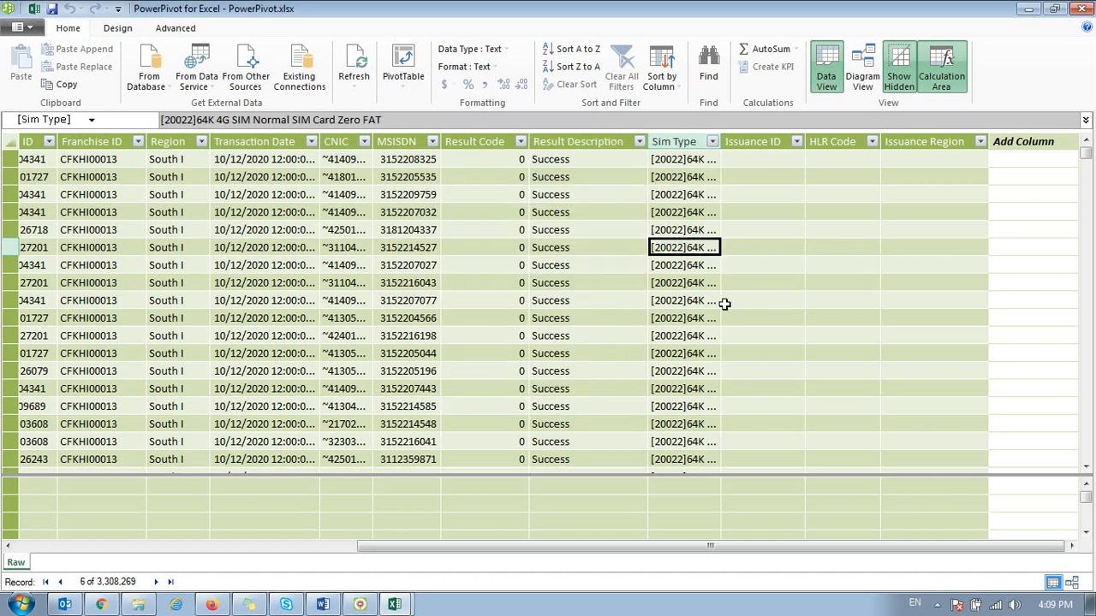
{"action": "key", "text": "ctrl+Up"}
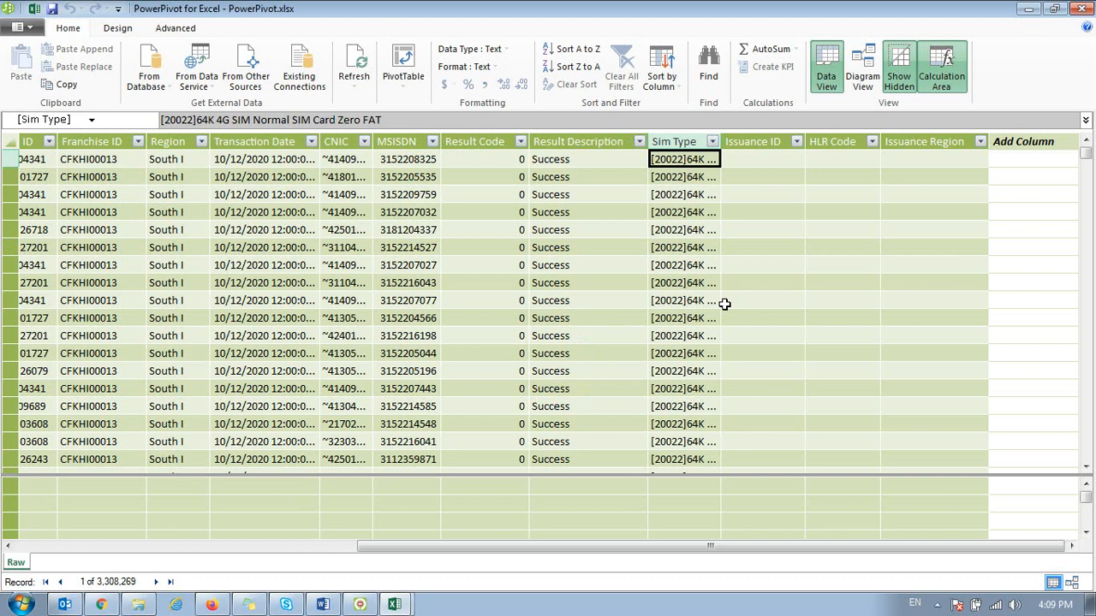
{"action": "key", "text": "Down"}
{"action": "key", "text": "Left"}
{"action": "key", "text": "Left"}
{"action": "key", "text": "Left"}
{"action": "key", "text": "Left"}
{"action": "key", "text": "Left"}
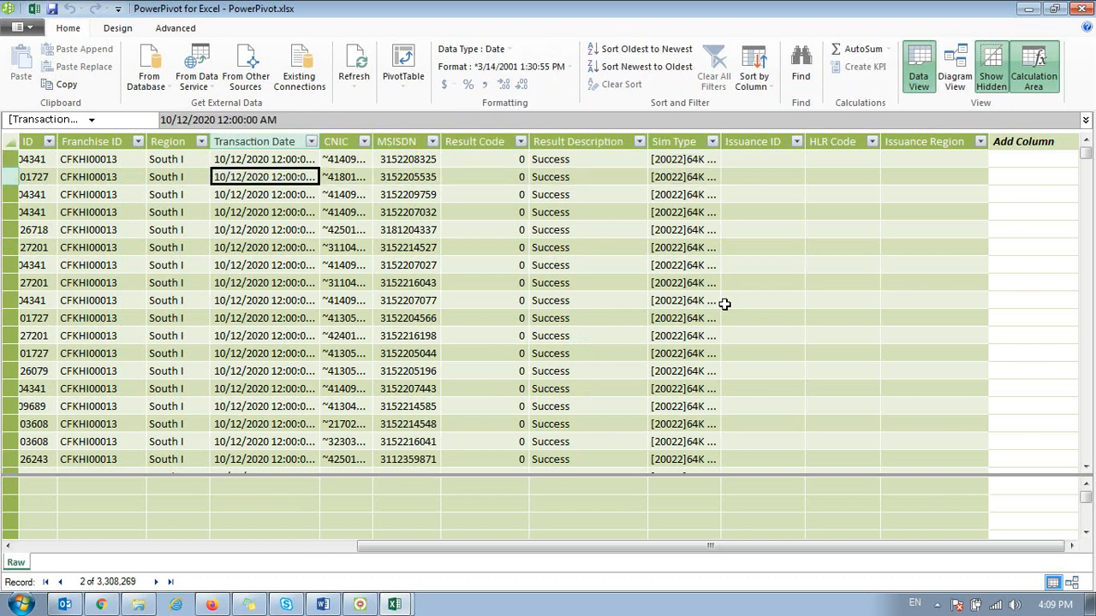
{"action": "key", "text": "Down"}
{"action": "key", "text": "Down"}
{"action": "key", "text": "Down"}
{"action": "key", "text": "Down"}
{"action": "key", "text": "ctrl+Up"}
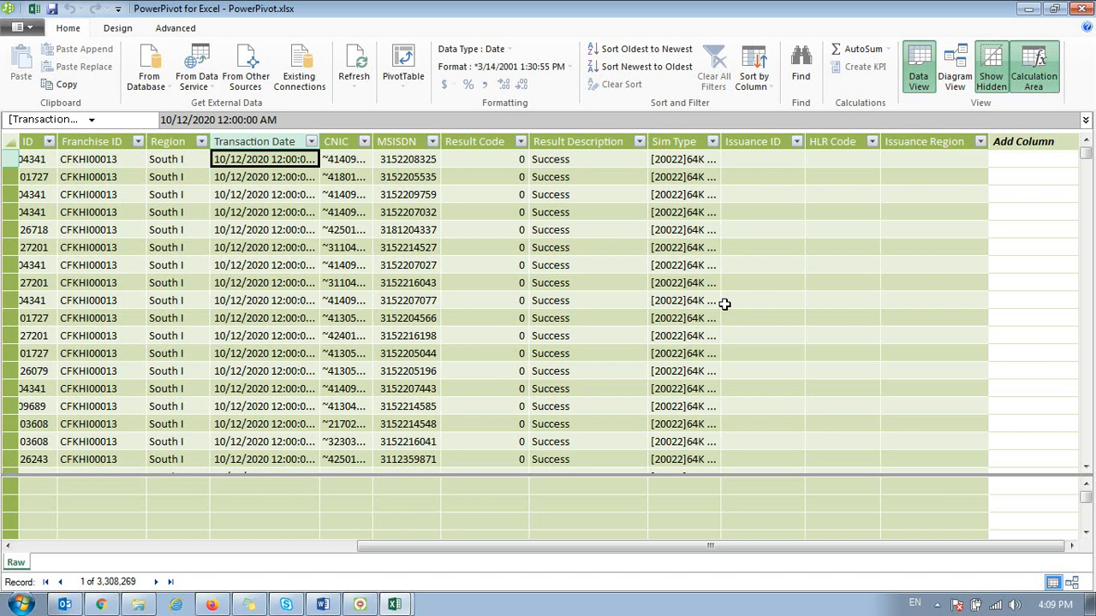
Step: Add a calculated column to the Raw table with the formula =MONTH([Transaction Date])
{"action": "key", "text": "ctrl+Right"}
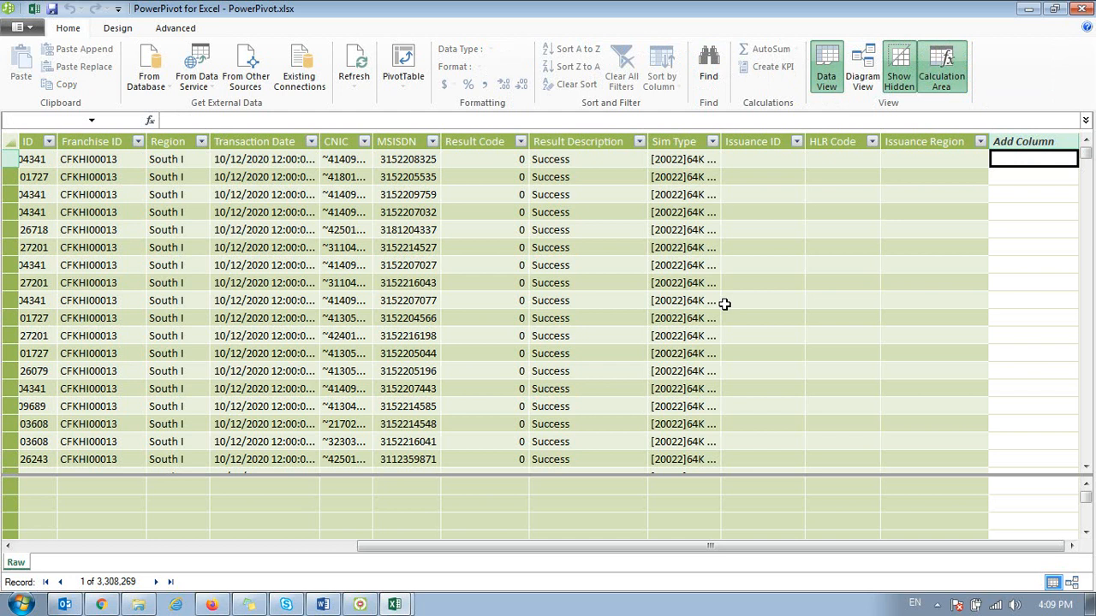
{"action": "type", "text": "="}
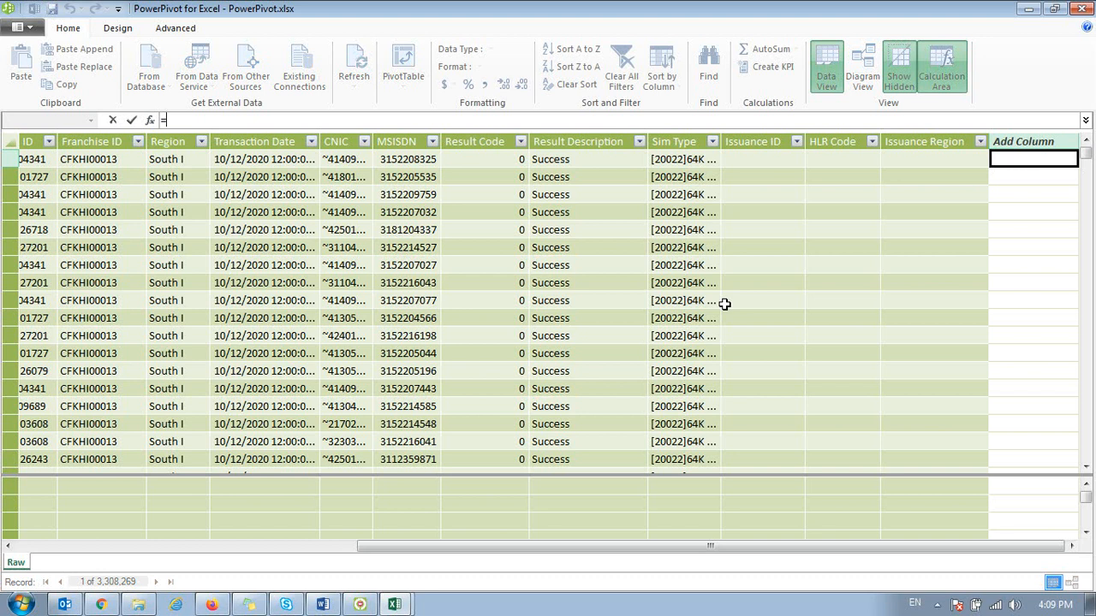
{"action": "type", "text": "day"}
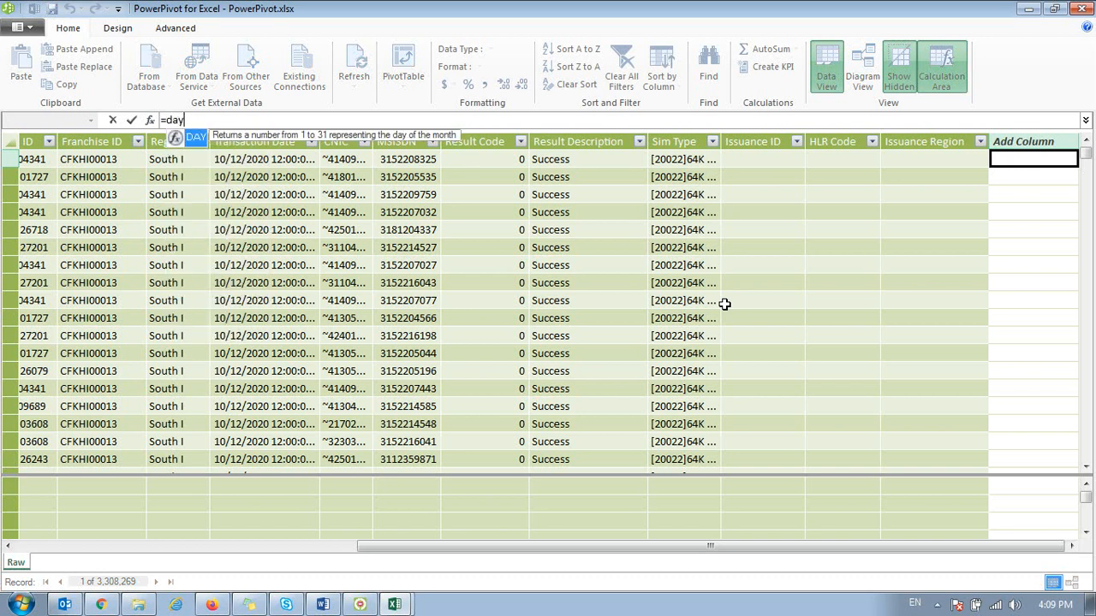
{"action": "key", "text": "BackSpace"}
{"action": "key", "text": "BackSpace"}
{"action": "type", "text": "mon"}
{"action": "key", "text": "Tab"}
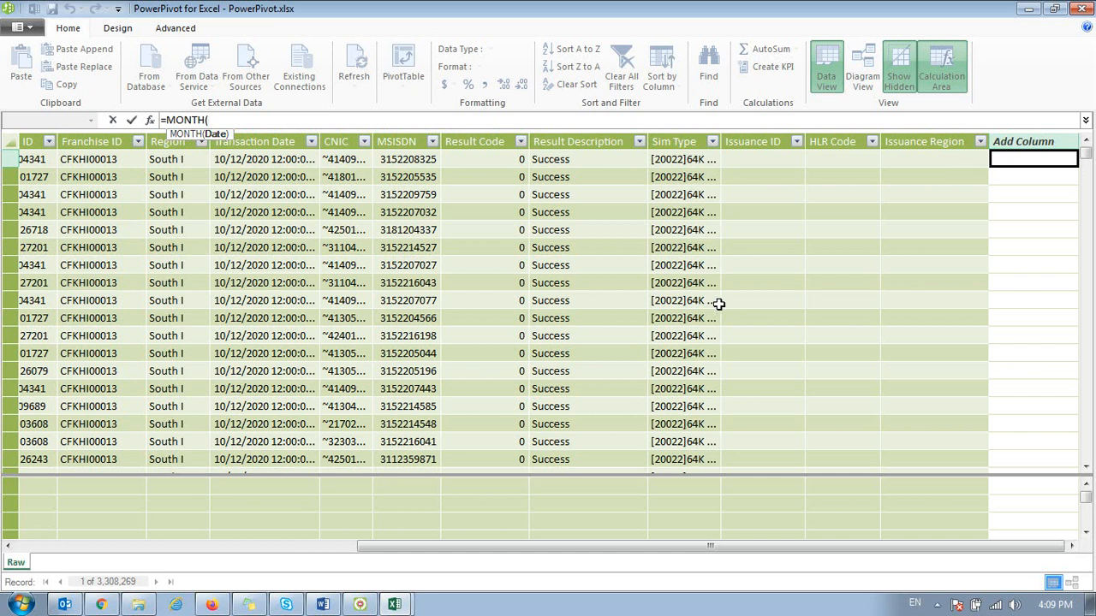
{"action": "type", "text": "["}
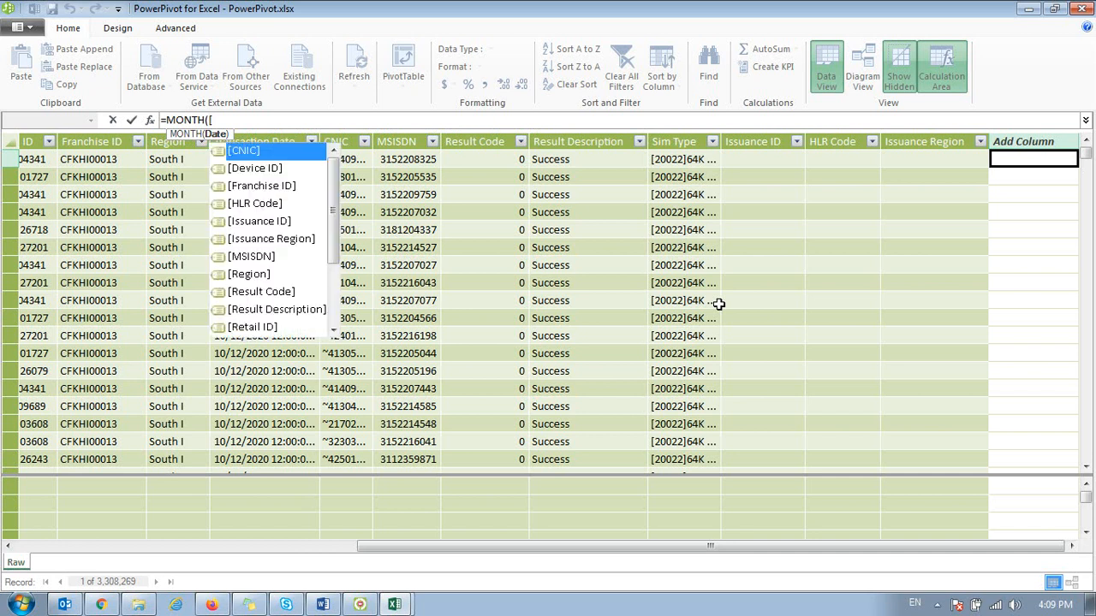
{"action": "key", "text": "Down"}
{"action": "key", "text": "Down"}
{"action": "key", "text": "Down"}
{"action": "key", "text": "Down"}
{"action": "key", "text": "Down"}
{"action": "key", "text": "Down"}
{"action": "key", "text": "Down"}
{"action": "key", "text": "Down"}
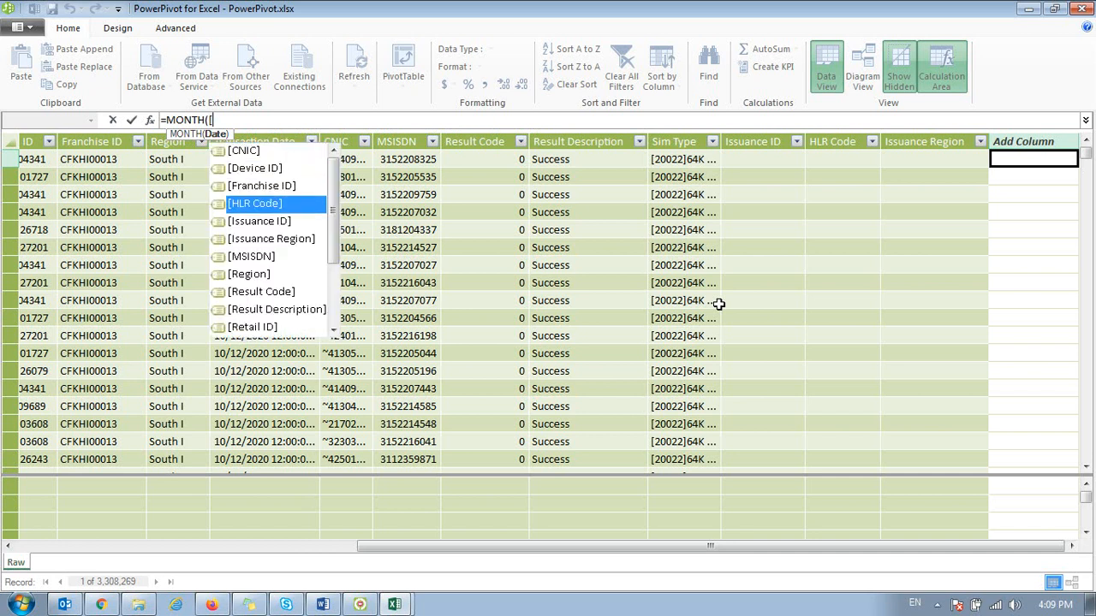
{"action": "key", "text": "Down"}
{"action": "key", "text": "Down"}
{"action": "key", "text": "Down"}
{"action": "key", "text": "Down"}
{"action": "key", "text": "Down"}
{"action": "key", "text": "Down"}
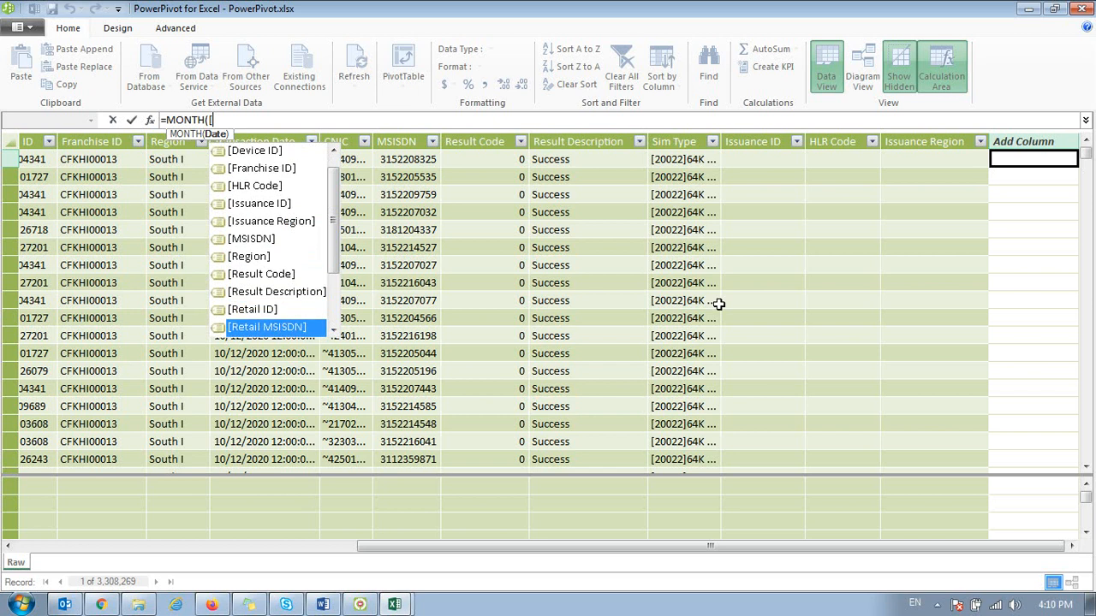
{"action": "key", "text": "Down"}
{"action": "key", "text": "Up"}
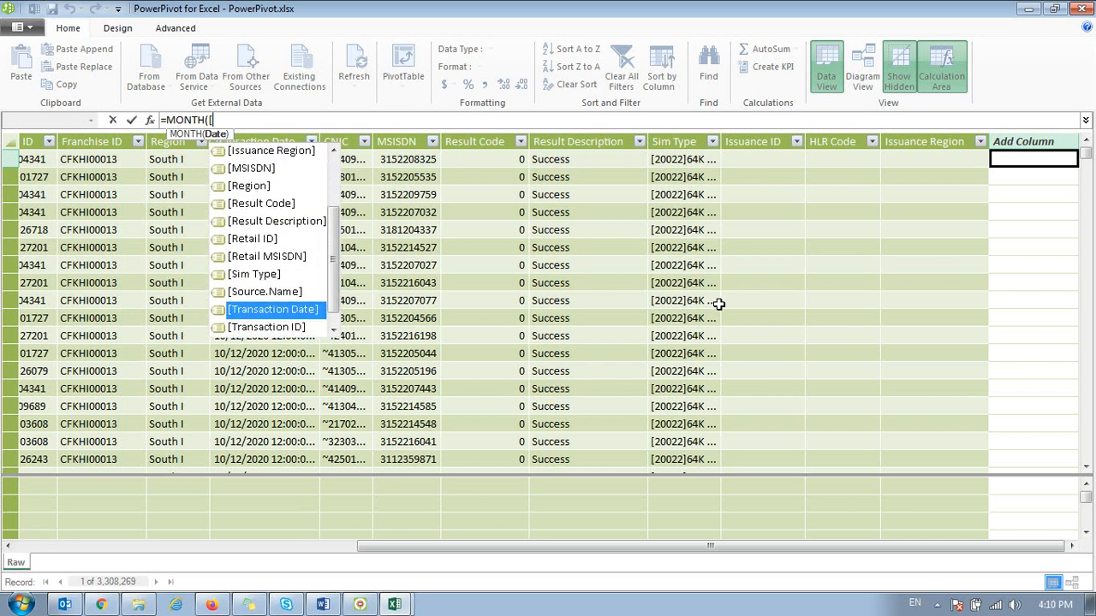
{"action": "key", "text": "Tab"}
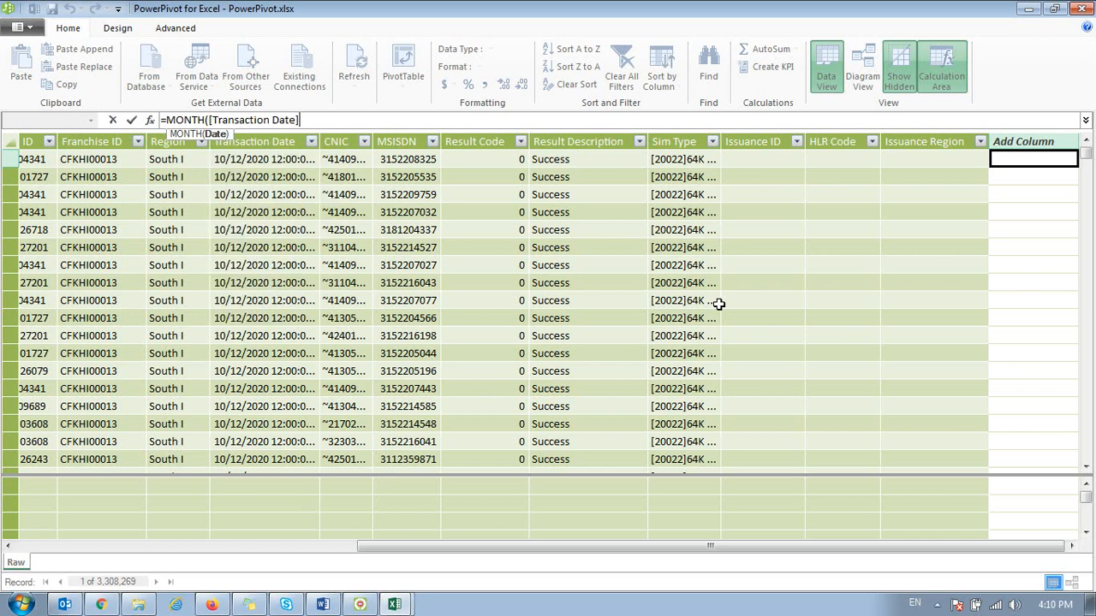
{"action": "type", "text": ")"}
{"action": "key", "text": "Return"}
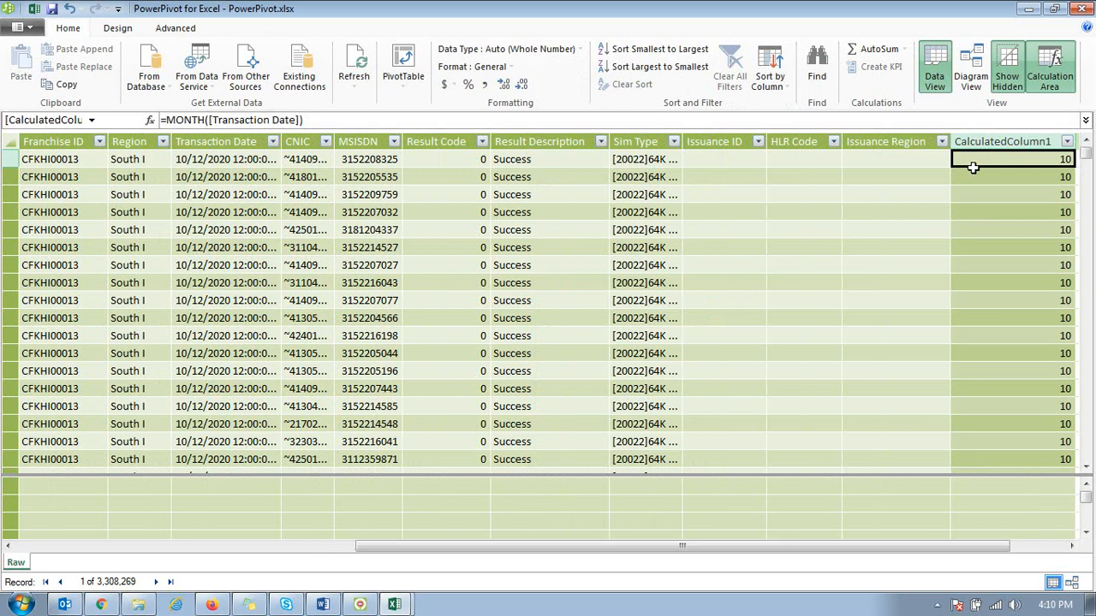
Step: Extend the calculated column's formula to =MONTH([Transaction Date])&"-"&YEAR([Transaction Date])
{"action": "left_click", "coordinate": [329, 120]}
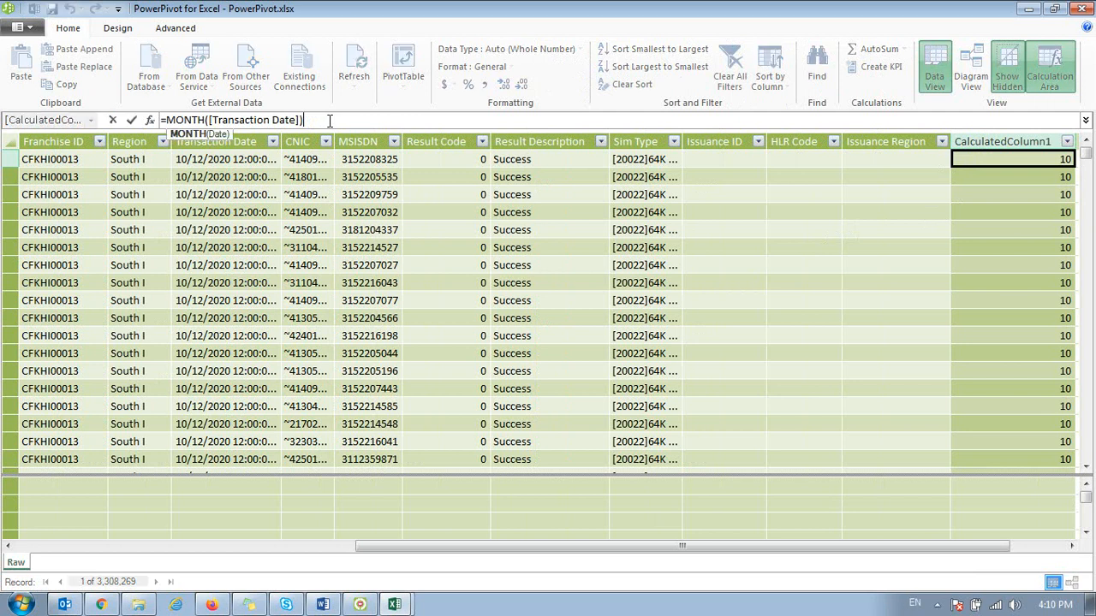
{"action": "type", "text": "&\"-\"&"}
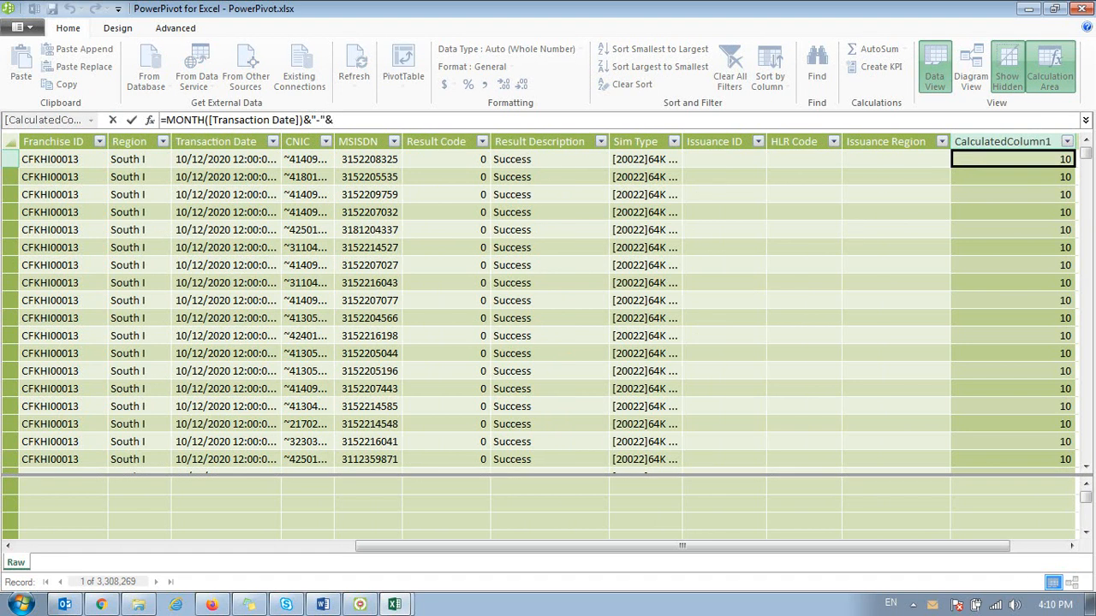
{"action": "type", "text": "yea"}
{"action": "key", "text": "Tab"}
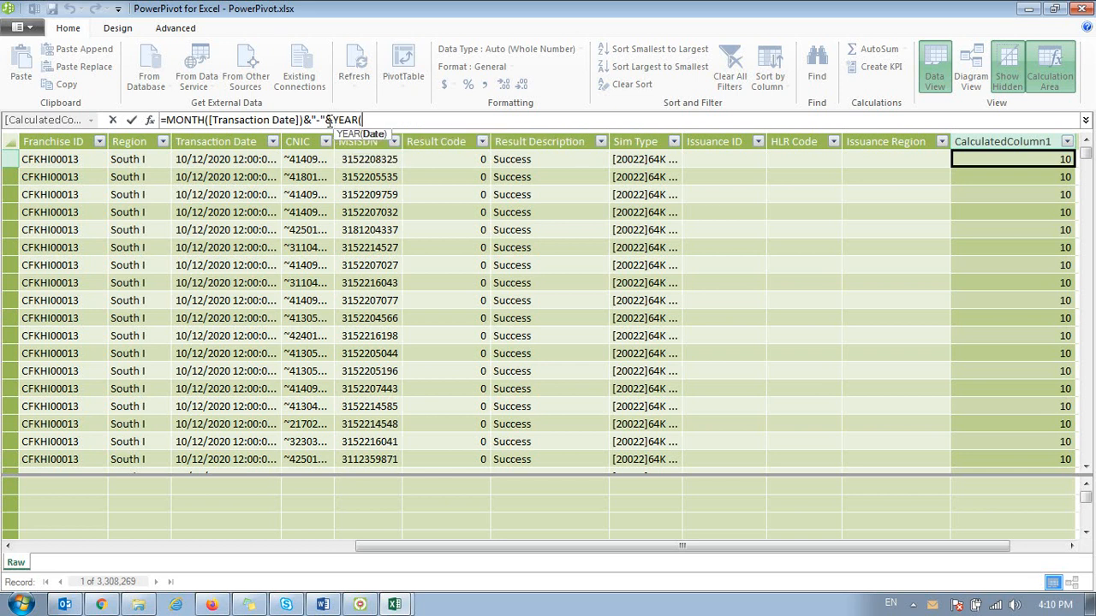
{"action": "type", "text": "["}
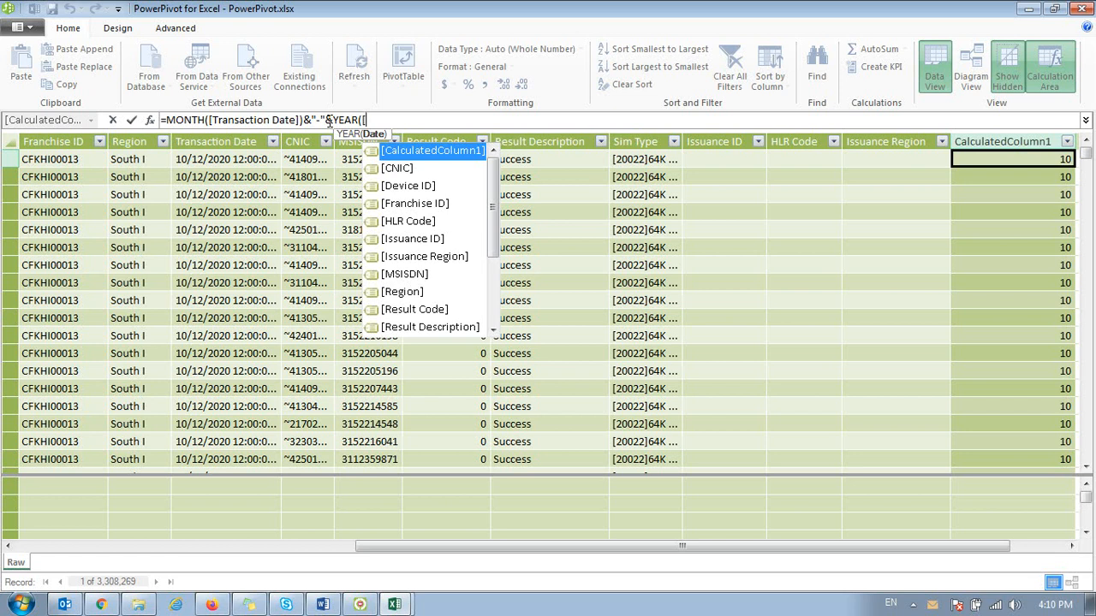
{"action": "type", "text": "Transaction Date"}
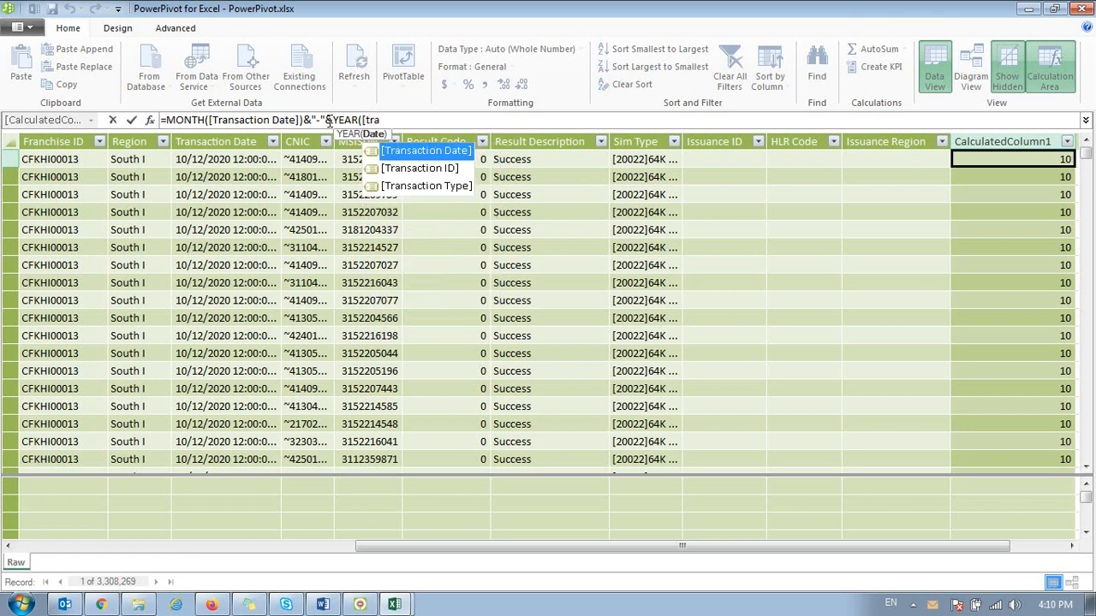
{"action": "key", "text": "Tab"}
{"action": "type", "text": ")"}
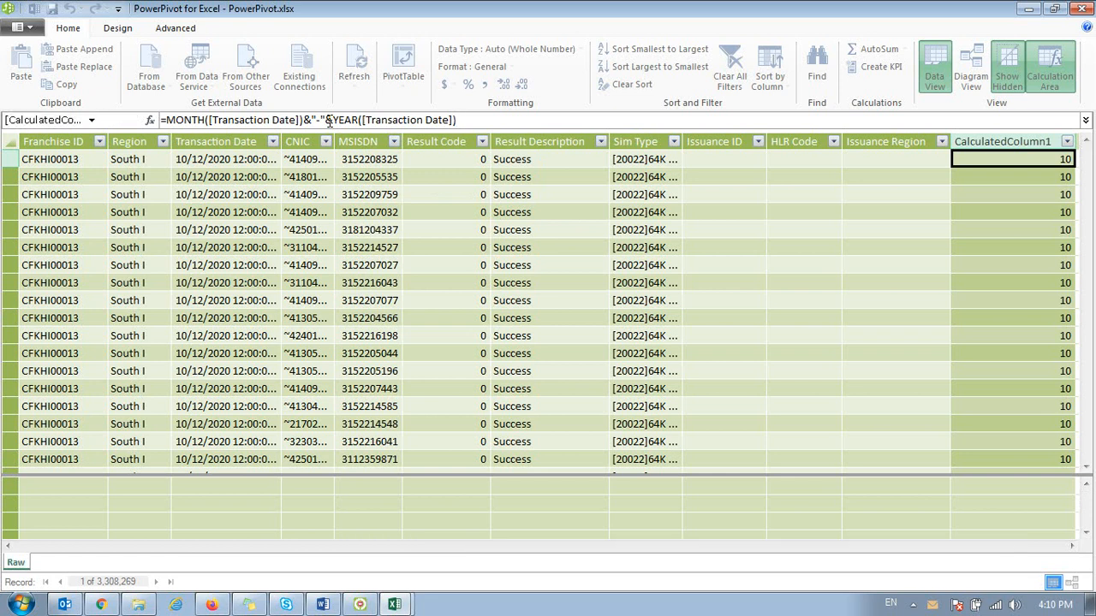
{"action": "key", "text": "Return"}
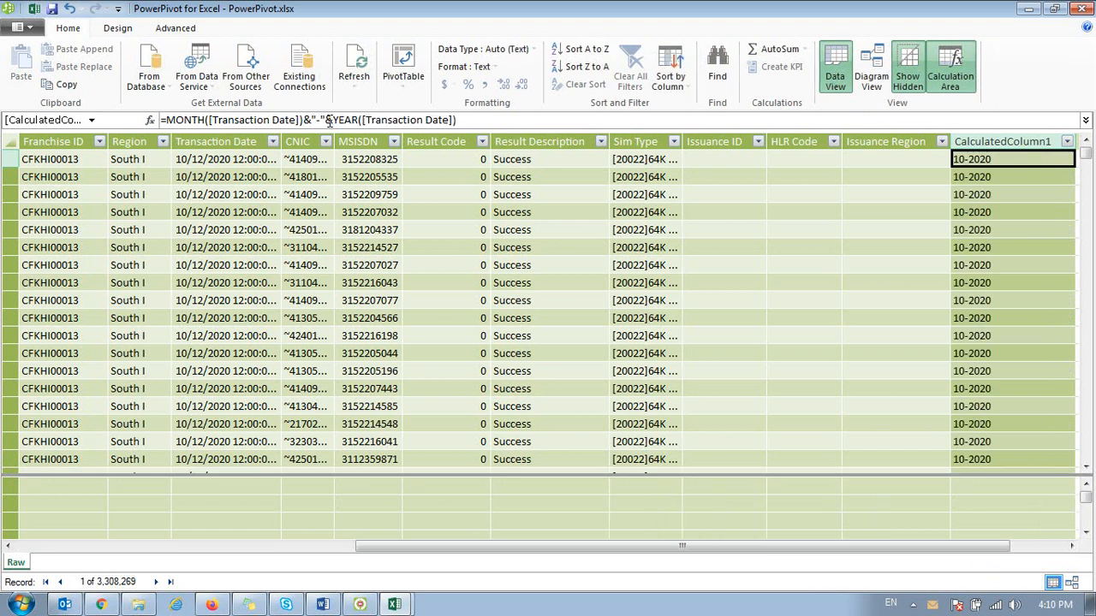
Step: Check the month-year results down the first rows of the new calculated column
{"action": "key", "text": "Down"}
{"action": "key", "text": "Down"}
{"action": "key", "text": "Down"}
{"action": "key", "text": "Down"}
{"action": "key", "text": "Down"}
{"action": "key", "text": "Down"}
{"action": "key", "text": "Down"}
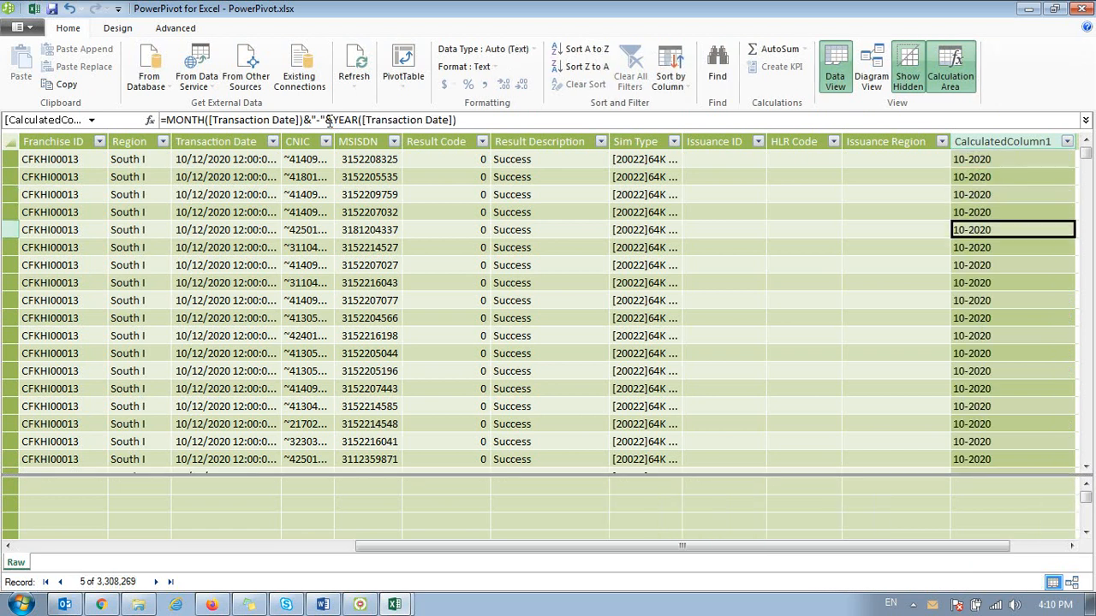
{"action": "key", "text": "Down"}
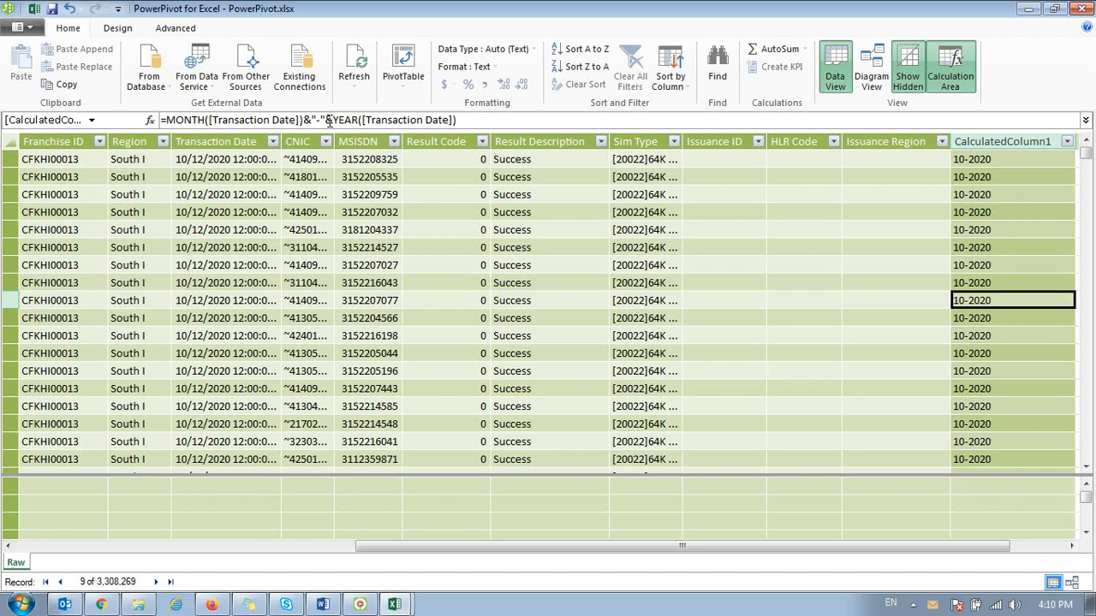
{"action": "key", "text": "Up"}
{"action": "key", "text": "Up"}
{"action": "key", "text": "Up"}
{"action": "key", "text": "Up"}
{"action": "key", "text": "Up"}
{"action": "key", "text": "Up"}
{"action": "key", "text": "Up"}
{"action": "key", "text": "Up"}
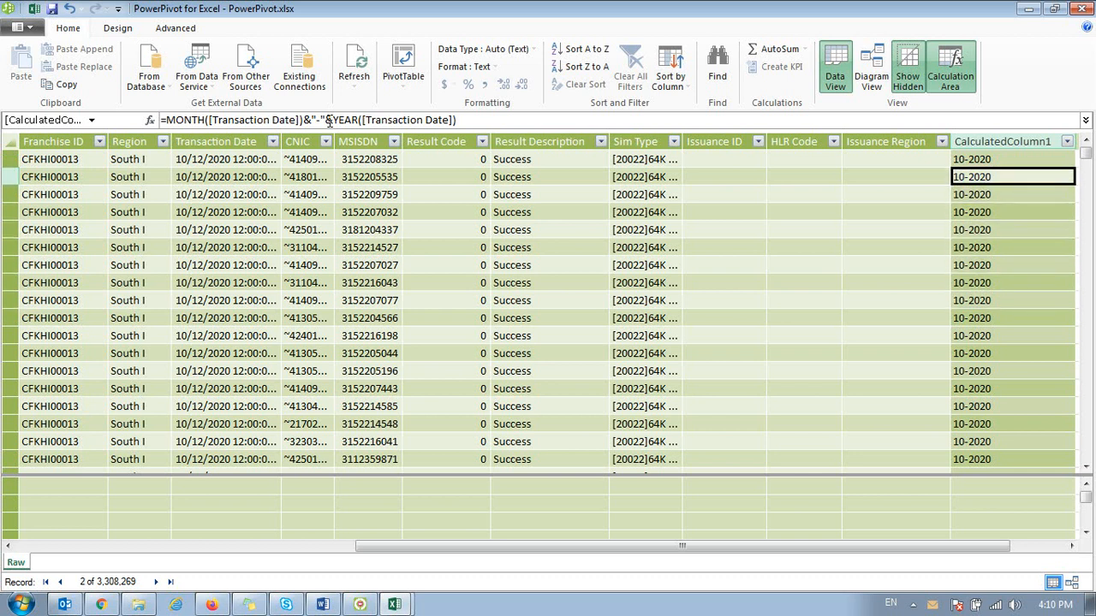
{"action": "key", "text": "Right"}
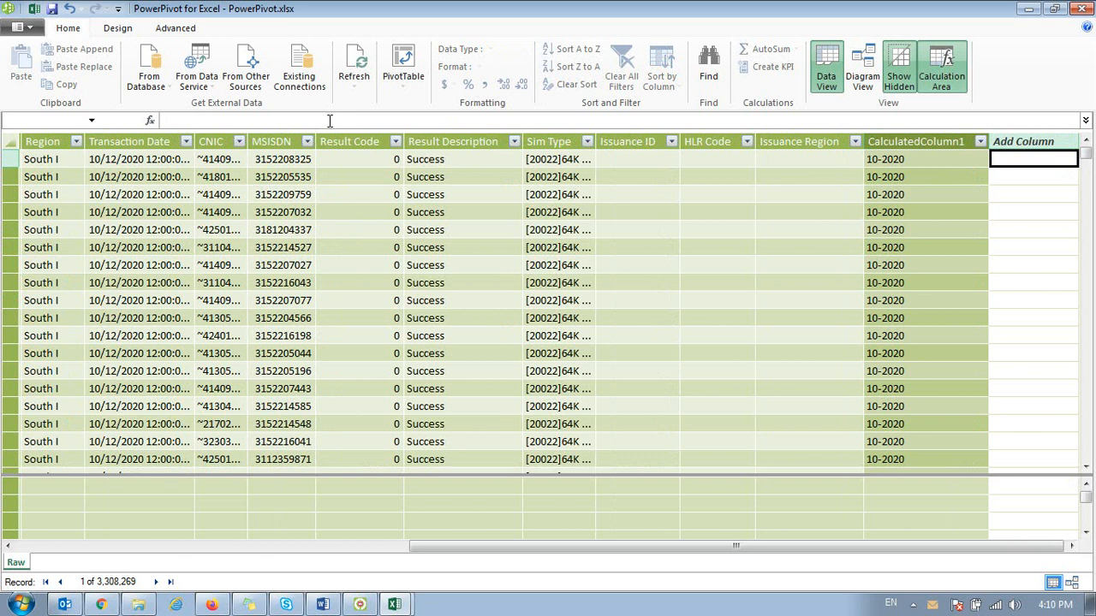
Step: Review the Result Description column's filter values again, and close the list without filtering
{"action": "key", "text": "Left"}
{"action": "key", "text": "Left"}
{"action": "key", "text": "Left"}
{"action": "key", "text": "Left"}
{"action": "key", "text": "Left"}
{"action": "key", "text": "Left"}
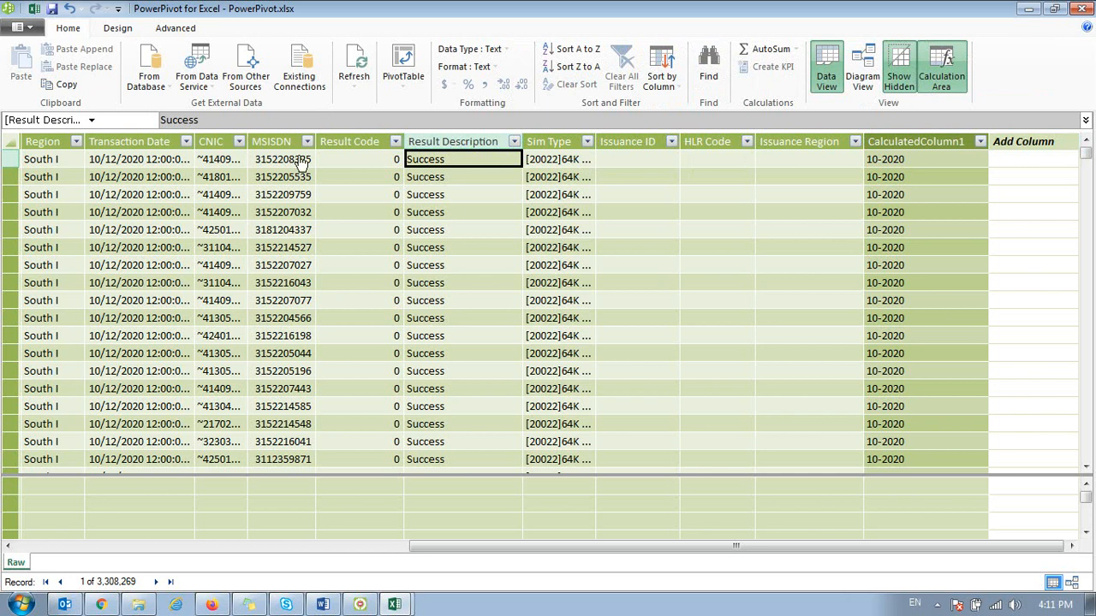
{"action": "left_click", "coordinate": [514, 142]}
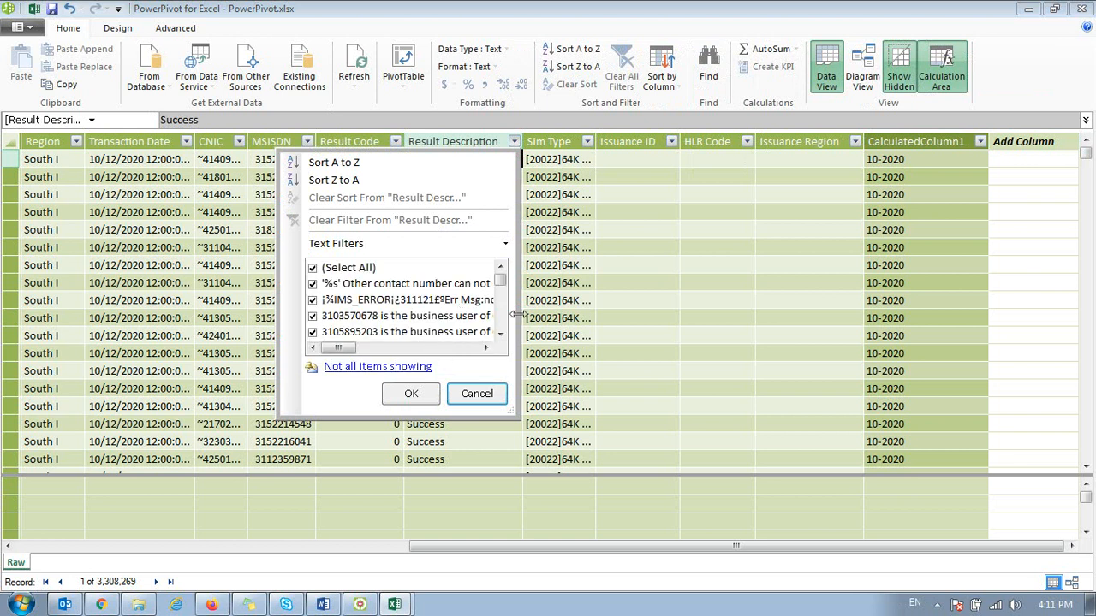
{"action": "left_click_drag", "start_coordinate": [500, 281], "coordinate": [501, 324]}
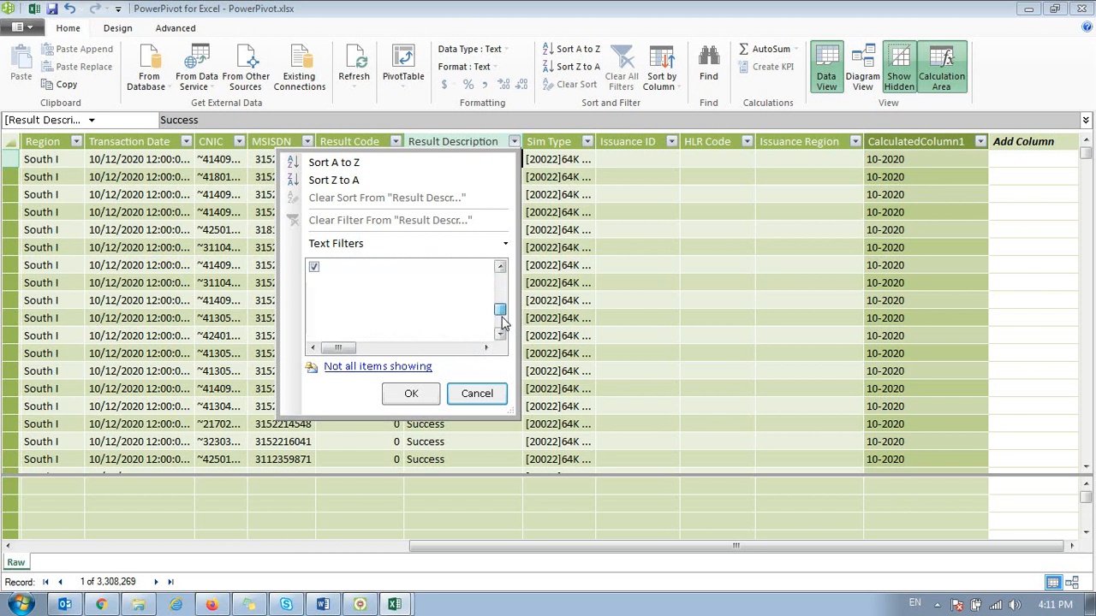
{"action": "left_click", "coordinate": [484, 392]}
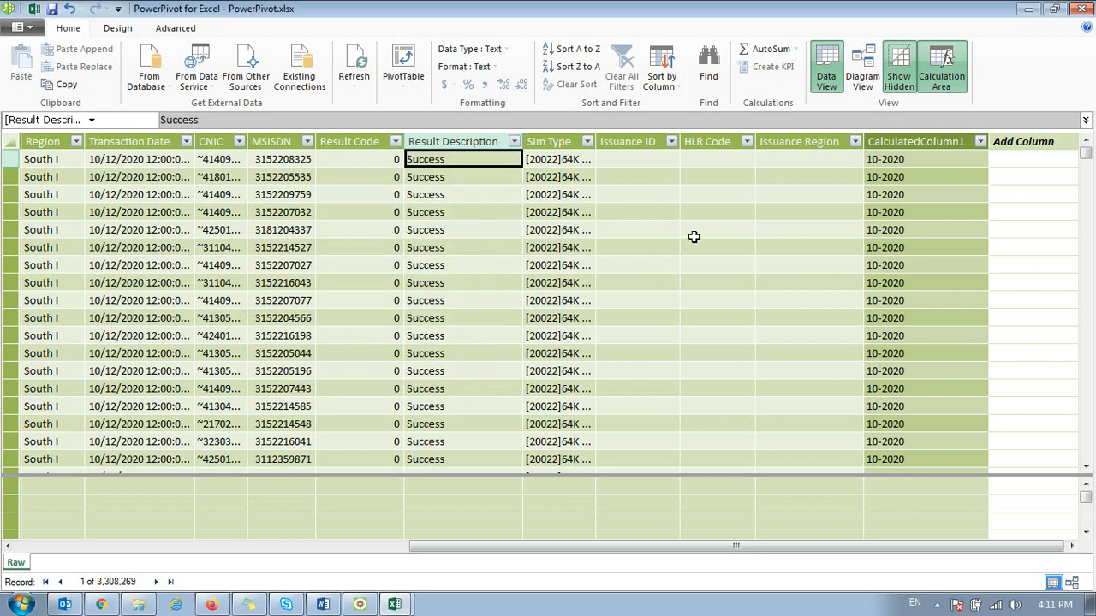
Step: Add a second calculated column to the Raw table with the formula =IF([Result Description]="Success","OK","")
{"action": "key", "text": "Left"}
{"action": "key", "text": "Right"}
{"action": "key", "text": "Left"}
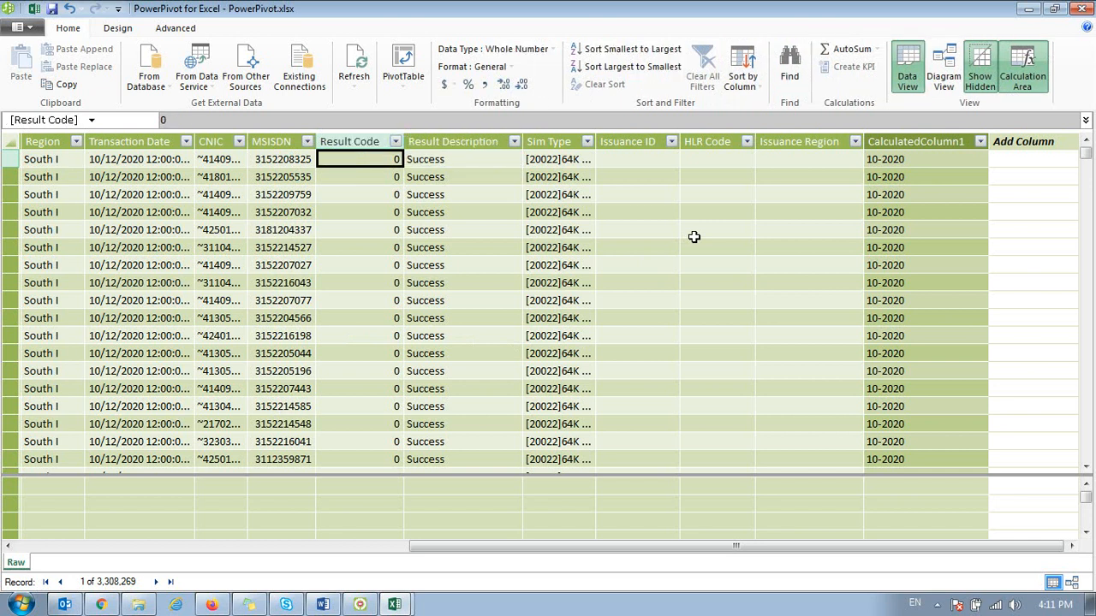
{"action": "key", "text": "Right"}
{"action": "key", "text": "Right"}
{"action": "key", "text": "Right"}
{"action": "key", "text": "Right"}
{"action": "key", "text": "Right"}
{"action": "key", "text": "Right"}
{"action": "key", "text": "Right"}
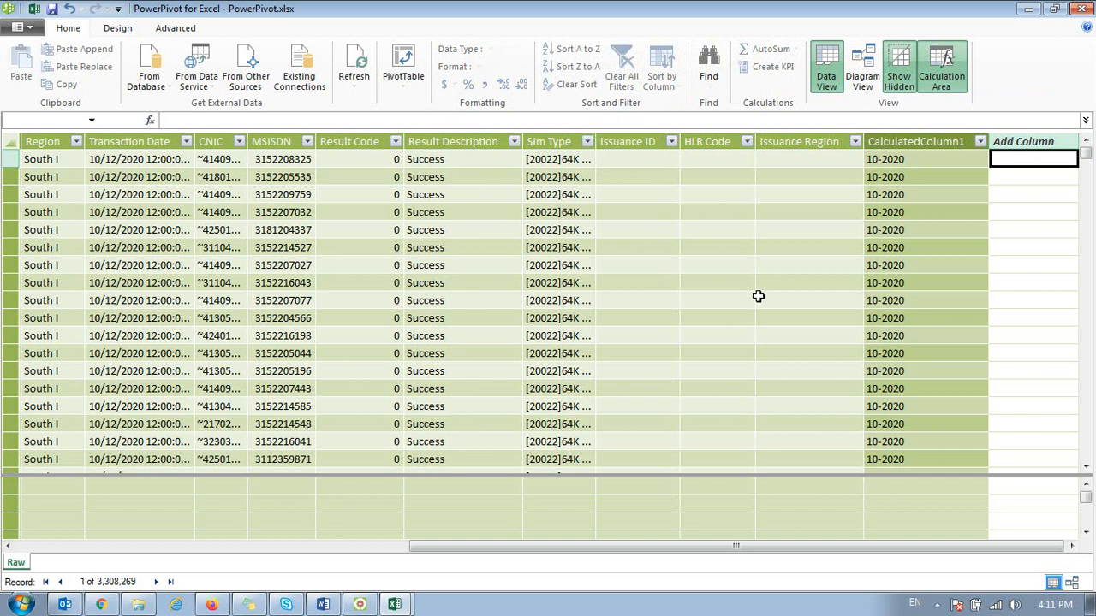
{"action": "type", "text": "="}
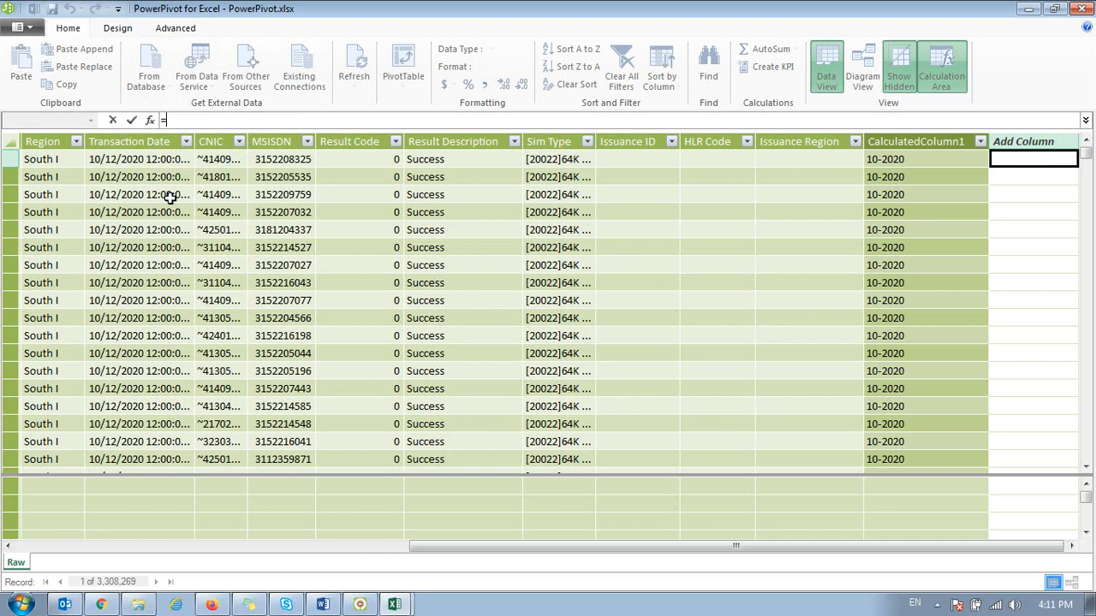
{"action": "type", "text": "IF("}
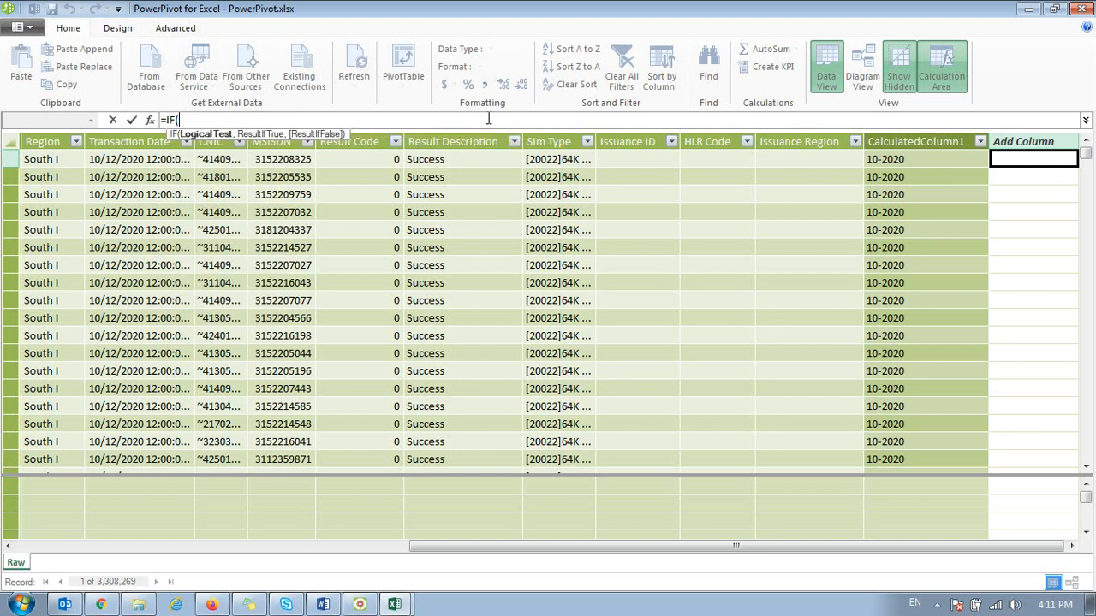
{"action": "left_click", "coordinate": [450, 161]}
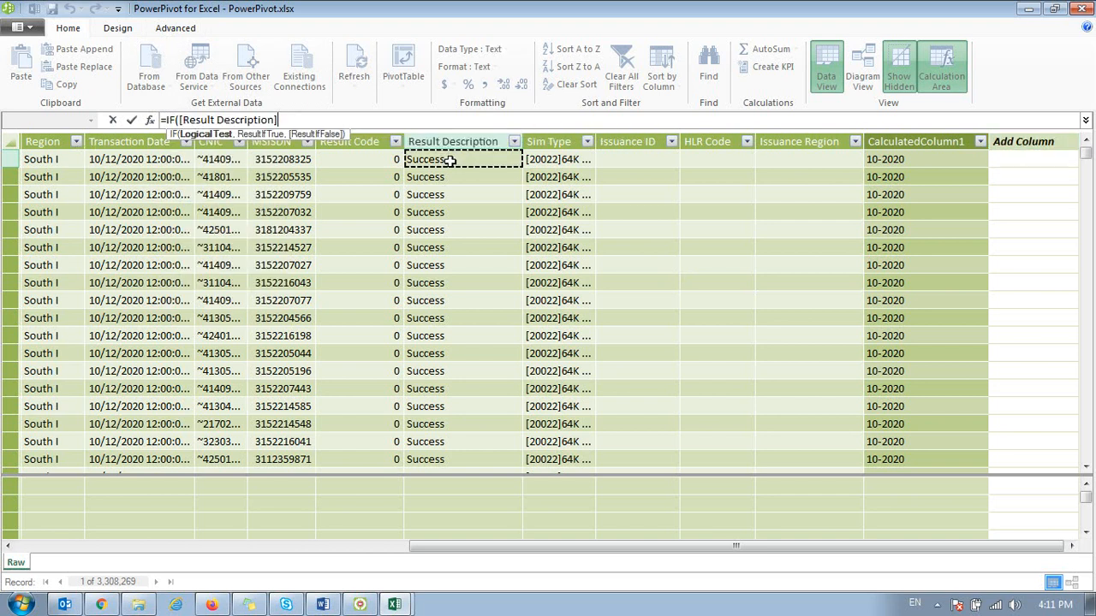
{"action": "type", "text": "=\"Success\","}
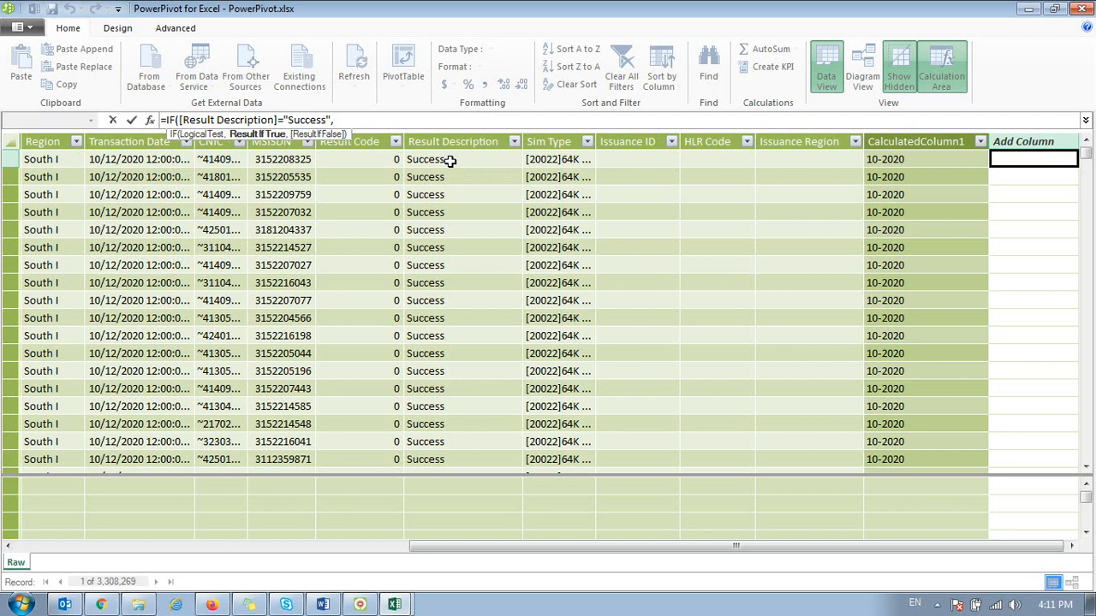
{"action": "type", "text": "\"OK\",\"\")"}
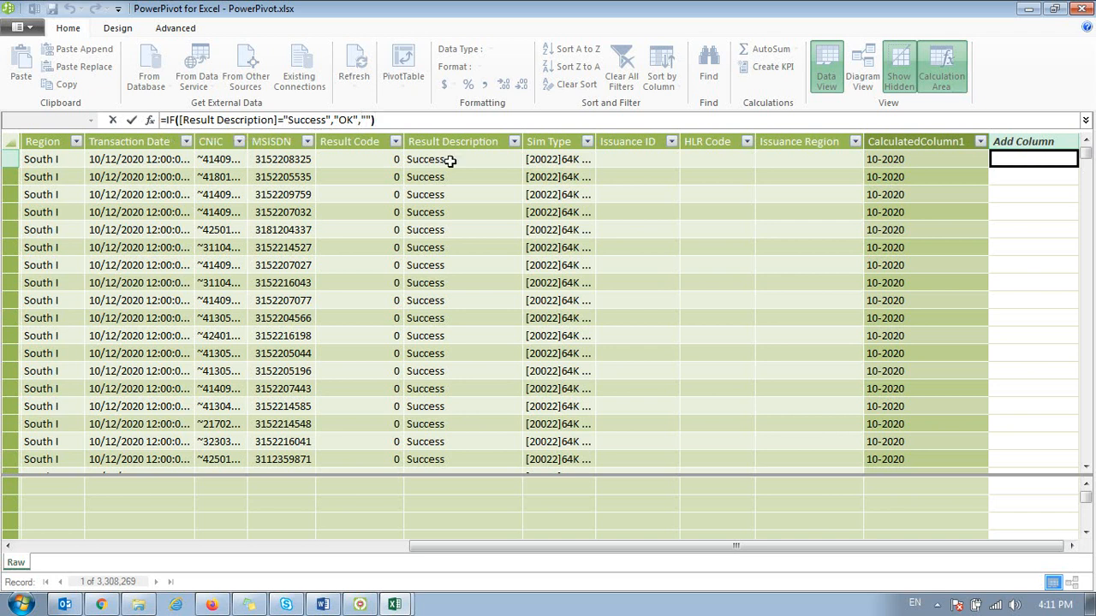
{"action": "key", "text": "Return"}
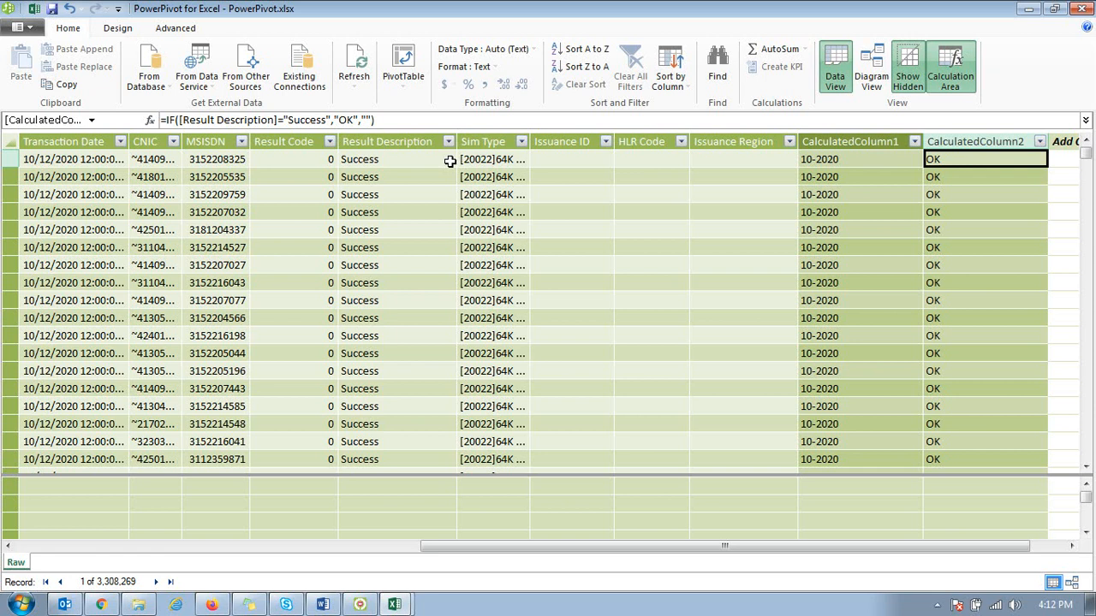
Step: Widen the Sim Type column and check the full Sim Type text in the second and third rows
{"action": "left_click_drag", "start_coordinate": [530, 143], "coordinate": [581, 146]}
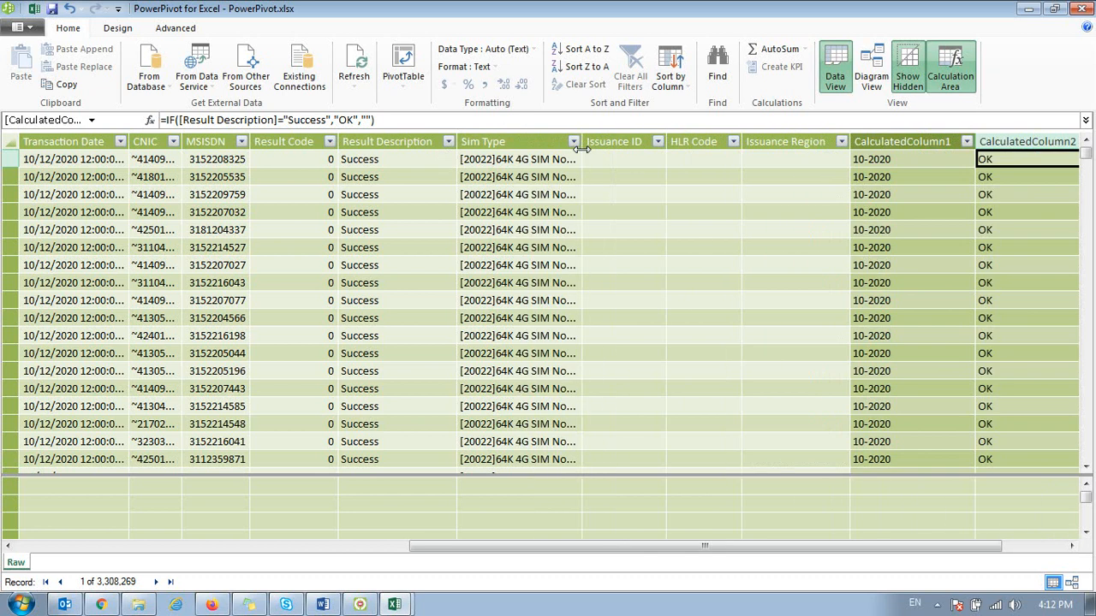
{"action": "left_click", "coordinate": [537, 176]}
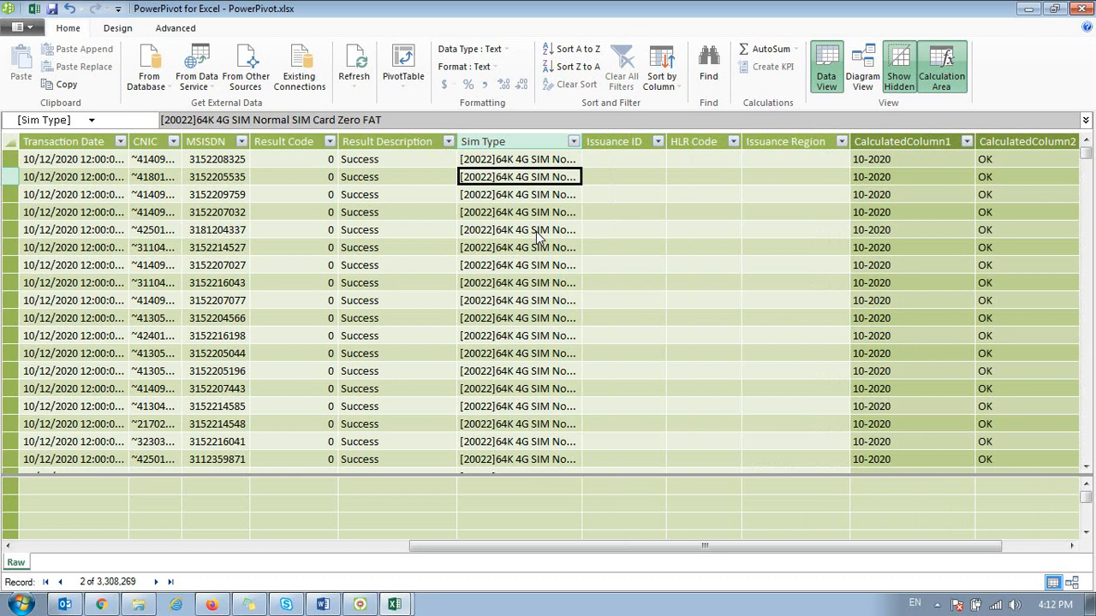
{"action": "key", "text": "Down"}
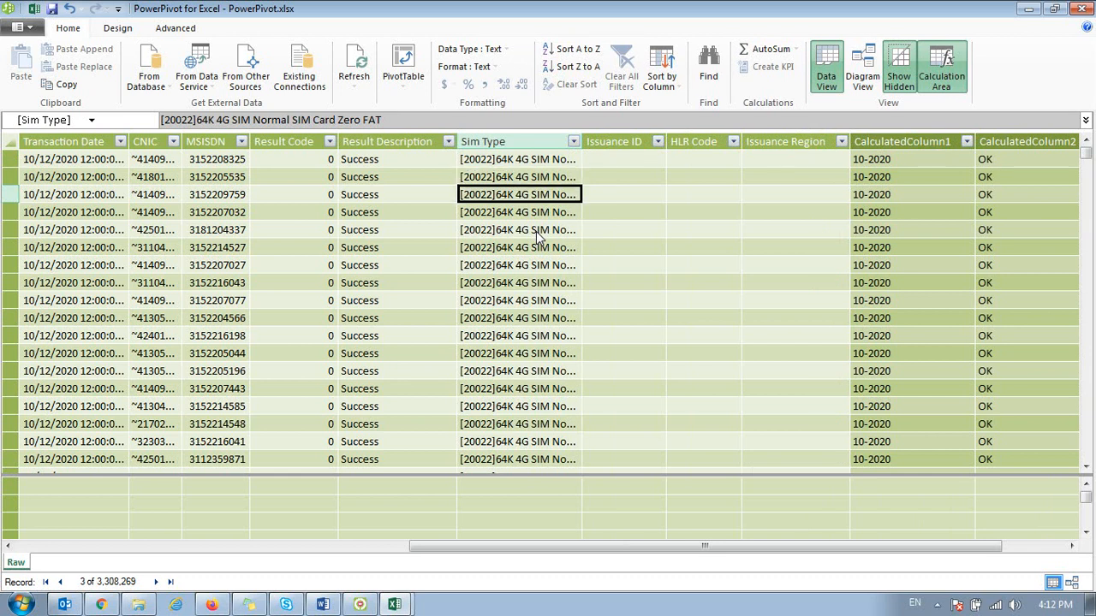
Step: Review the Sim Type column's filter values through the 20049 entry, and close the list without filtering
{"action": "left_click", "coordinate": [574, 142]}
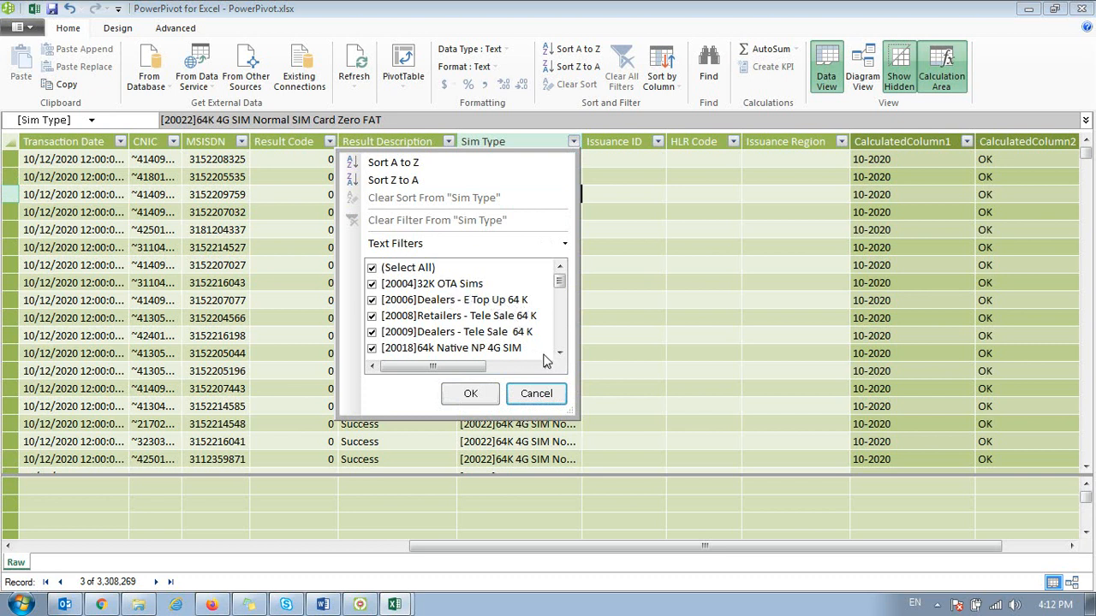
{"action": "left_click", "coordinate": [558, 353]}
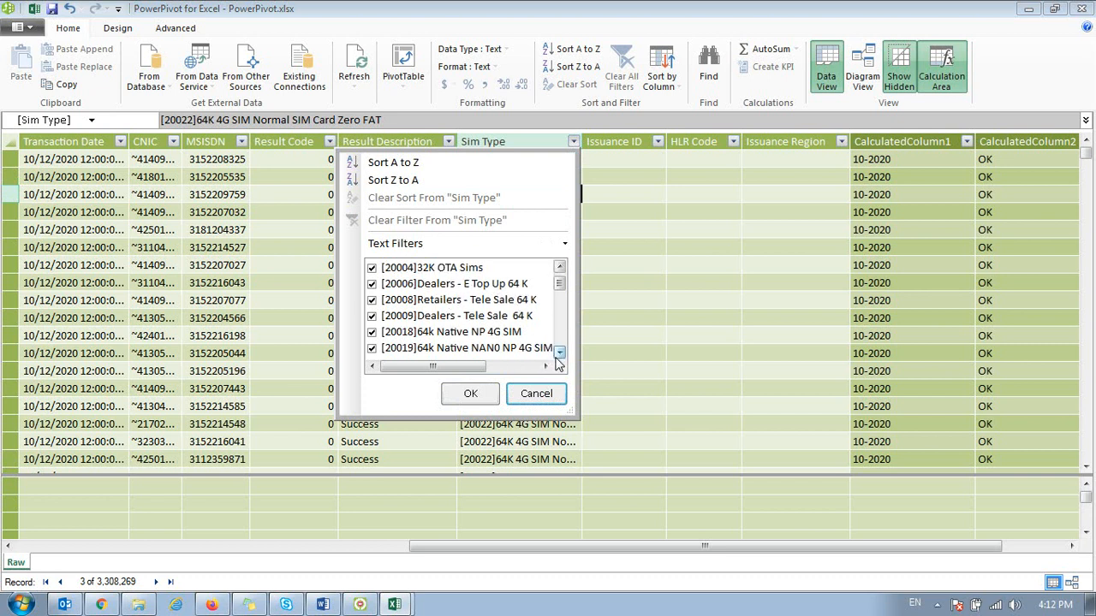
{"action": "left_click", "coordinate": [558, 353]}
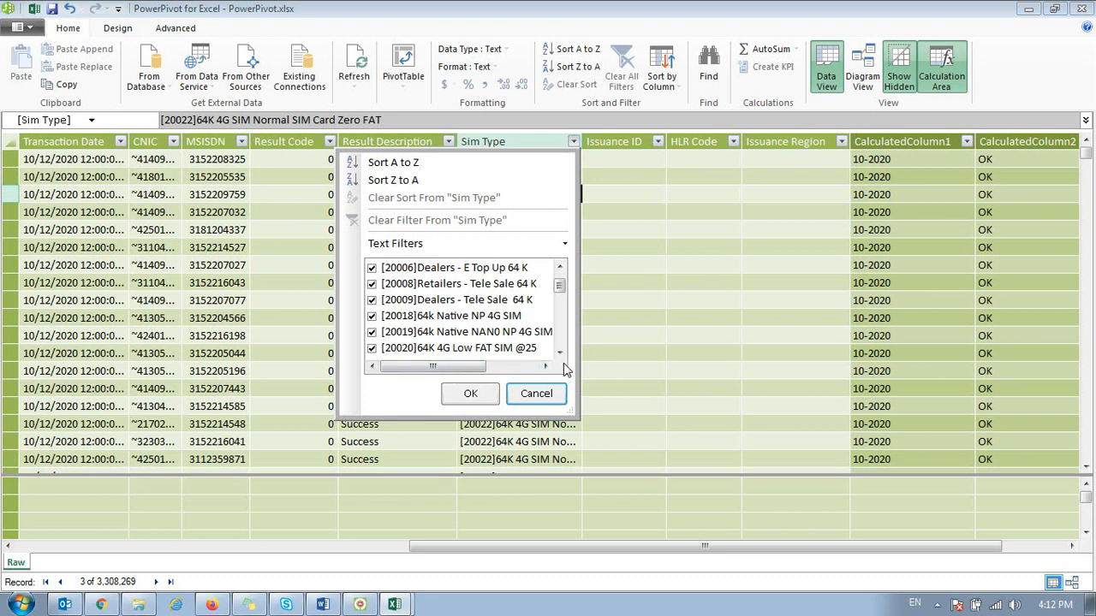
{"action": "left_click", "coordinate": [558, 353]}
{"action": "left_click", "coordinate": [558, 352]}
{"action": "left_click", "coordinate": [558, 353]}
{"action": "left_click", "coordinate": [560, 354]}
{"action": "left_click", "coordinate": [560, 354]}
{"action": "left_click", "coordinate": [560, 353]}
{"action": "left_click", "coordinate": [560, 353]}
{"action": "left_click", "coordinate": [560, 353]}
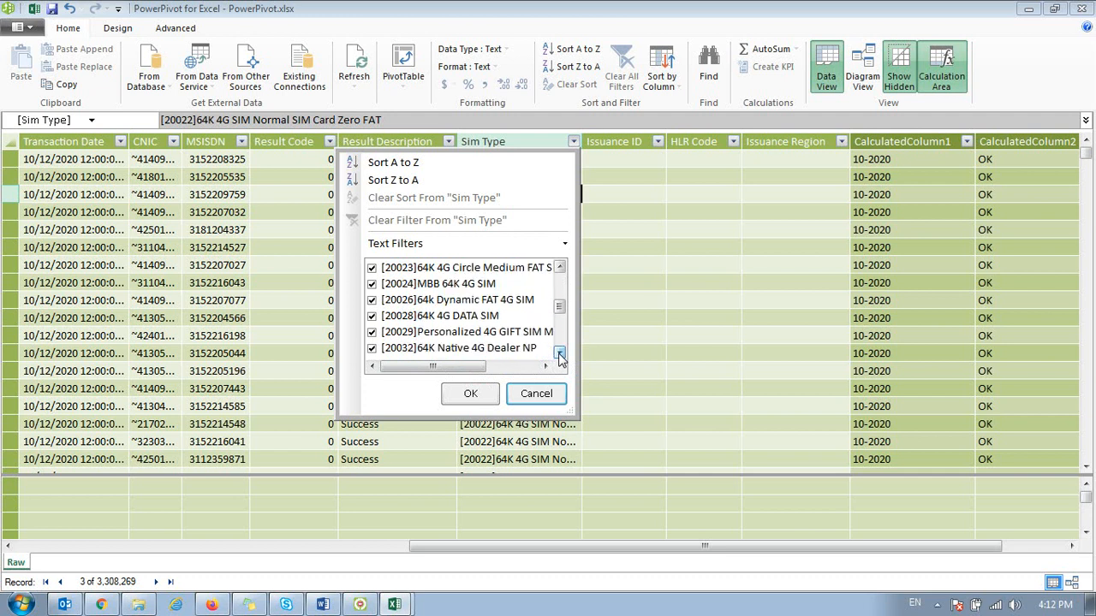
{"action": "left_click", "coordinate": [560, 353]}
{"action": "left_click", "coordinate": [560, 354]}
{"action": "left_click", "coordinate": [560, 353]}
{"action": "left_click", "coordinate": [560, 353]}
{"action": "left_click", "coordinate": [560, 354]}
{"action": "left_click", "coordinate": [560, 353]}
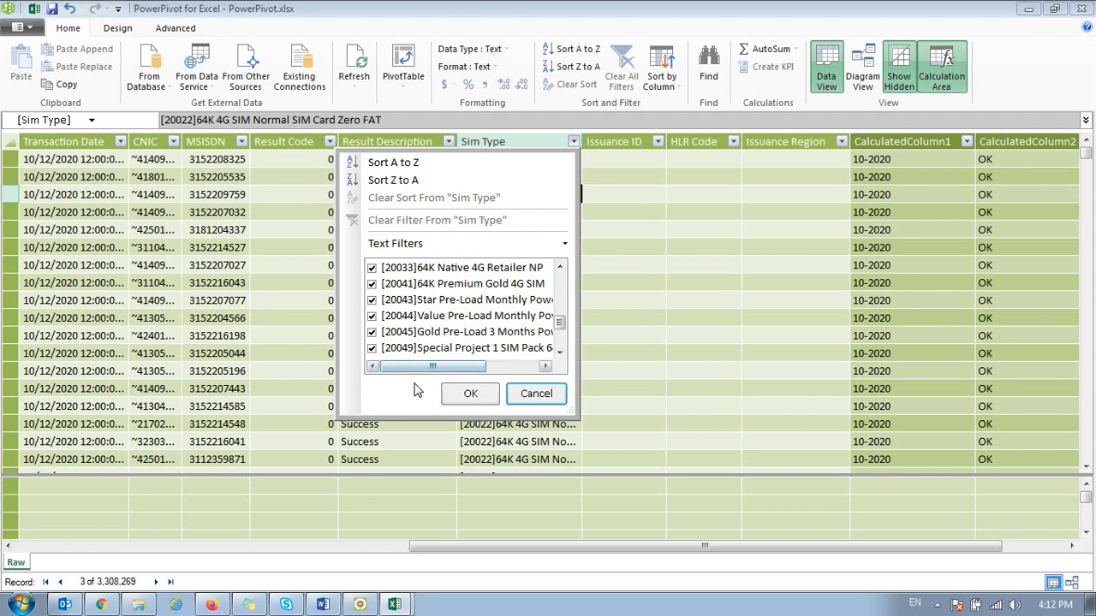
{"action": "mouse_move", "coordinate": [416, 370]}
{"action": "left_mouse_down"}
{"action": "mouse_move", "coordinate": [488, 370]}
{"action": "mouse_move", "coordinate": [416, 376]}
{"action": "left_mouse_up"}
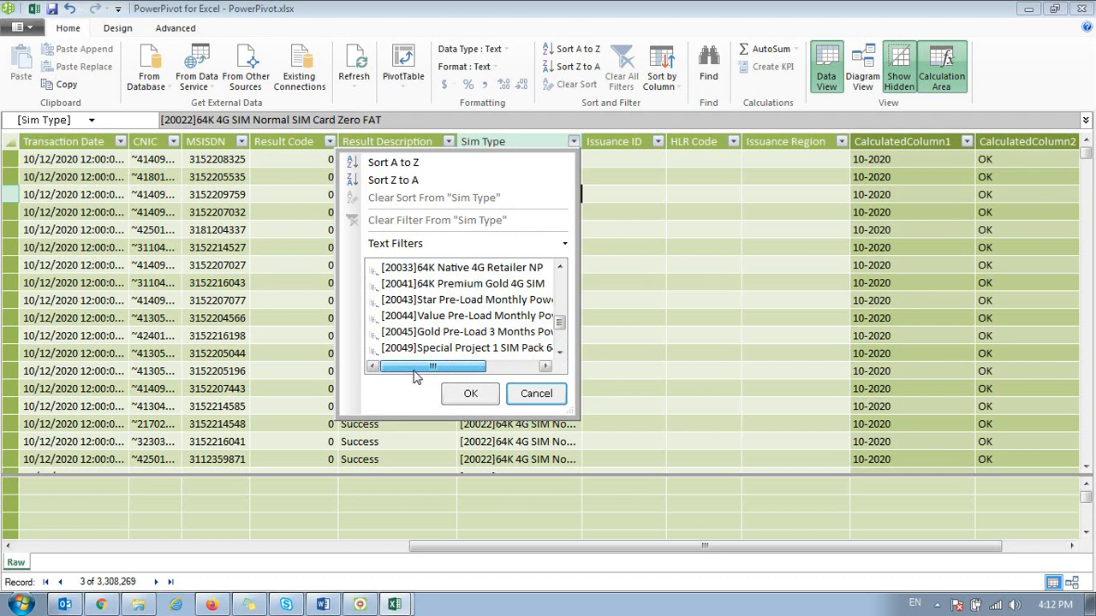
{"action": "left_click", "coordinate": [534, 393]}
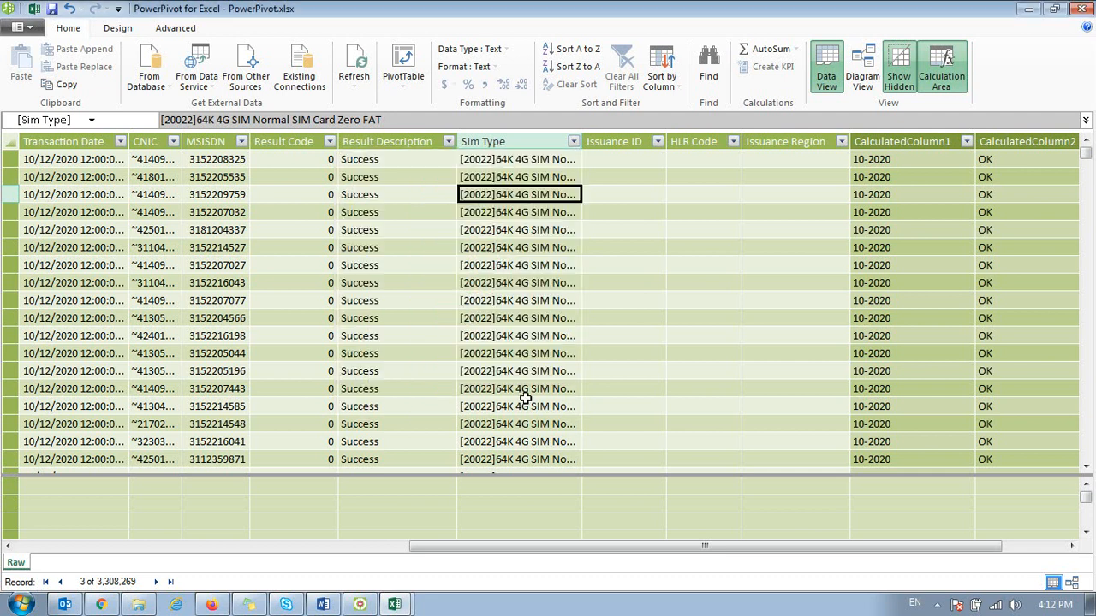
Step: Select the first cell of the empty column, and look through the Sim Type filter values again without filtering
{"action": "left_click", "coordinate": [606, 158]}
{"action": "key", "text": "Down"}
{"action": "key", "text": "Up"}
{"action": "key", "text": "ctrl+Right"}
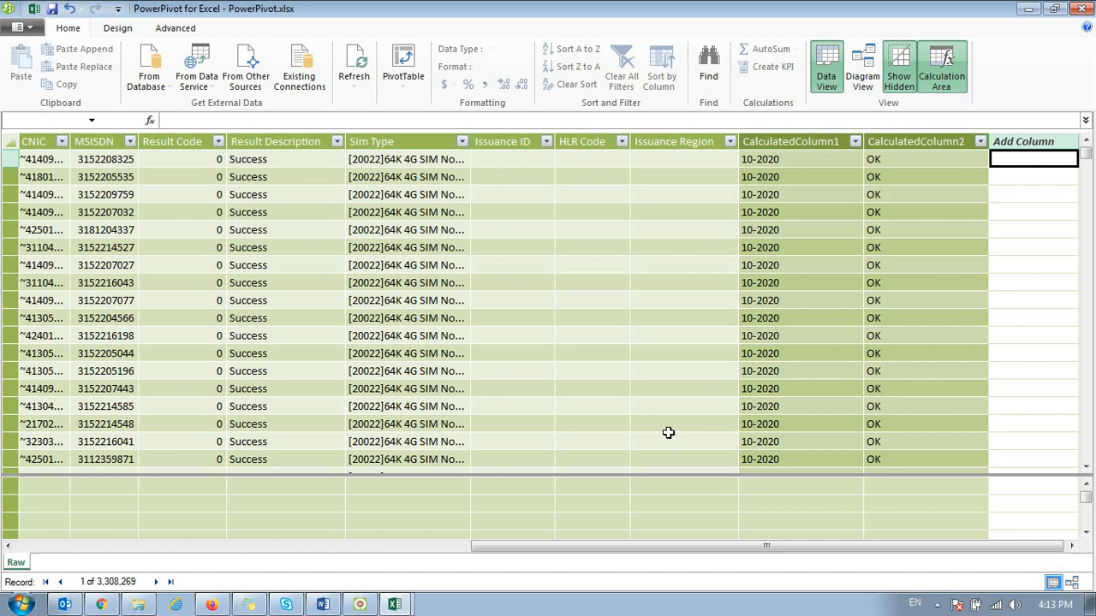
{"action": "key", "text": "alt+Tab"}
{"action": "key", "text": "alt+Tab"}
{"action": "left_click", "coordinate": [462, 141]}
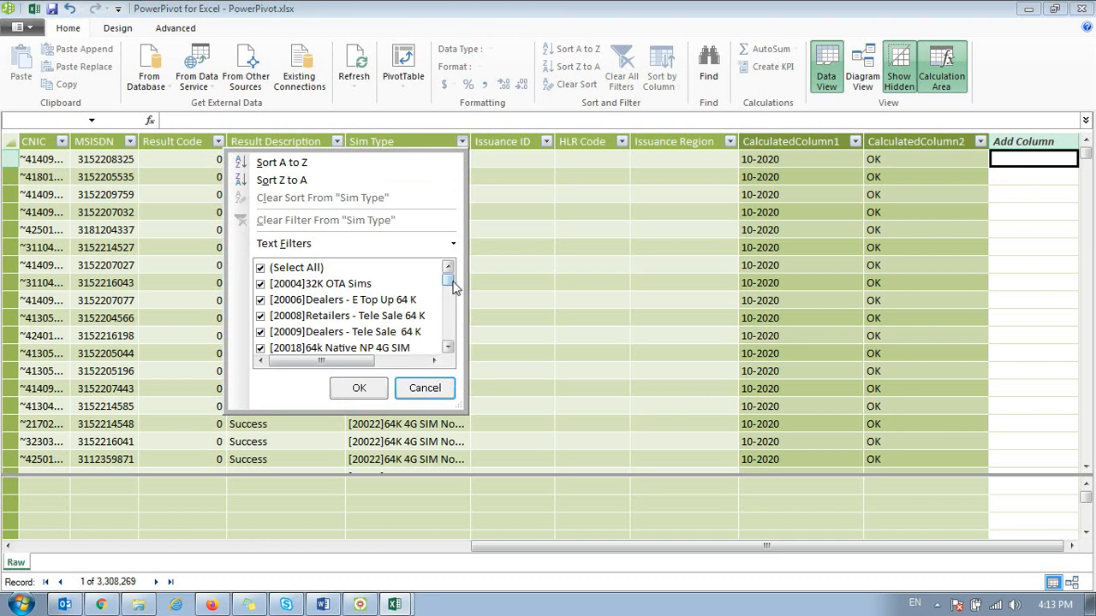
{"action": "scroll", "coordinate": [450, 314], "scroll_direction": "down", "scroll_amount": 2}
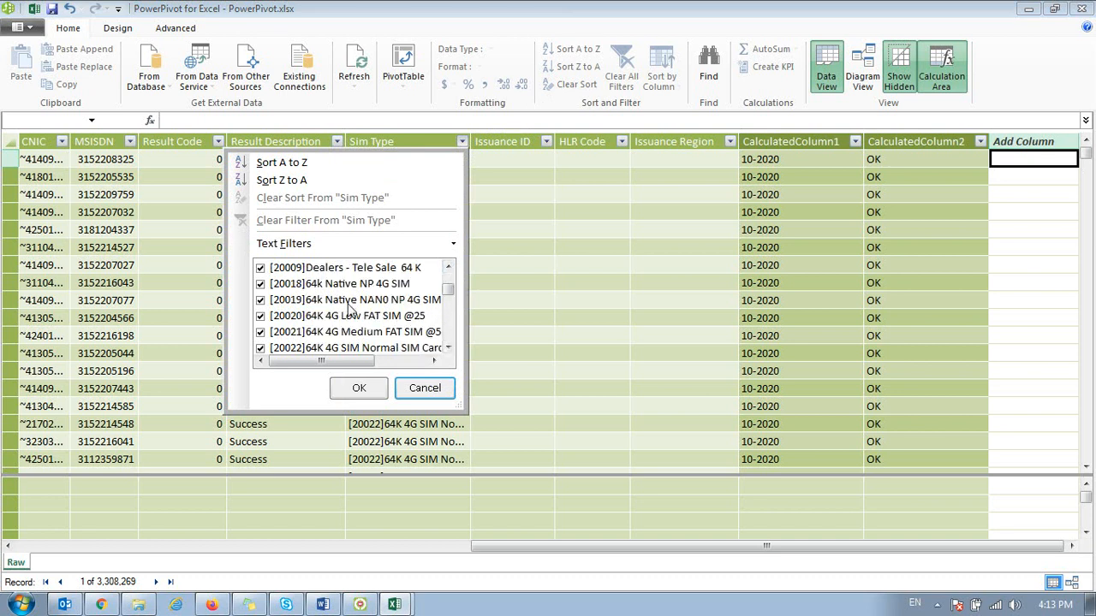
{"action": "scroll", "coordinate": [450, 328], "scroll_direction": "down", "scroll_amount": 2}
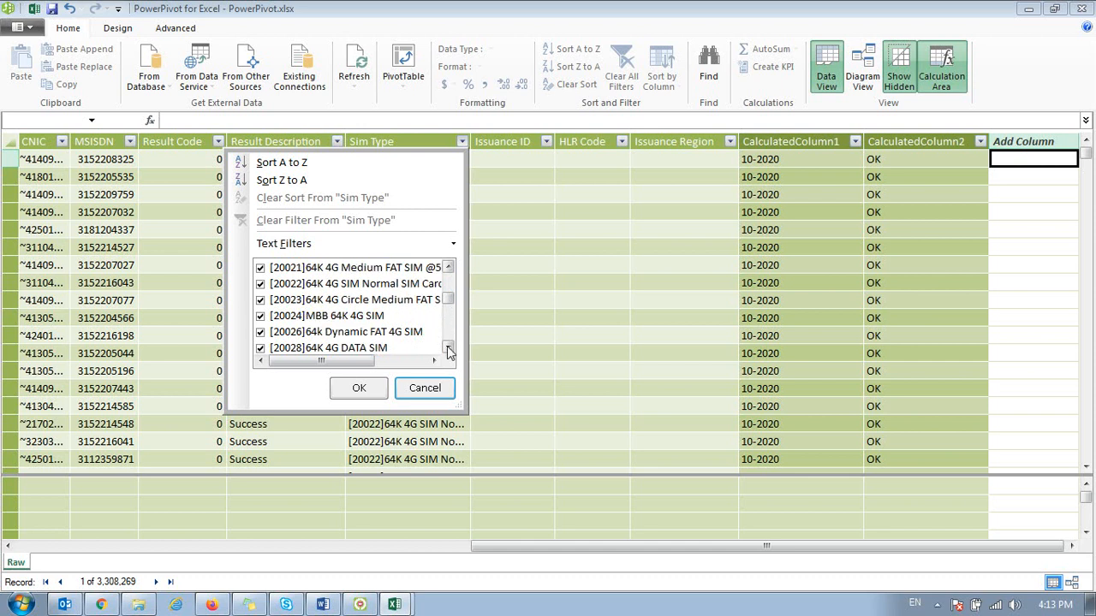
{"action": "left_click", "coordinate": [428, 388]}
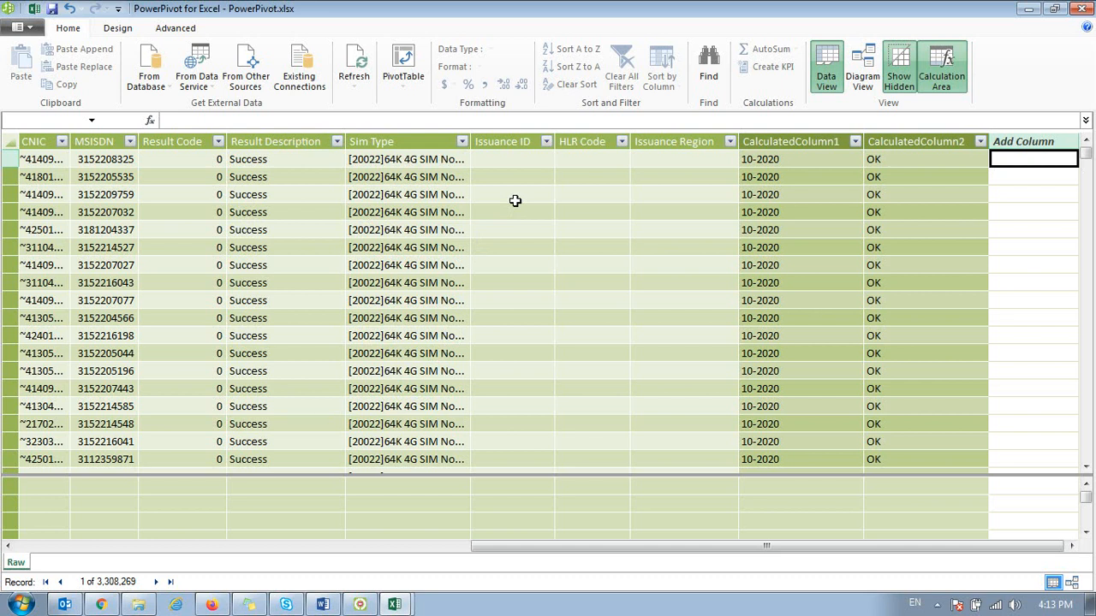
Step: Add a third calculated column to the Raw table with the formula =FIND("64K",[Sim Type])
{"action": "type", "text": "=fin"}
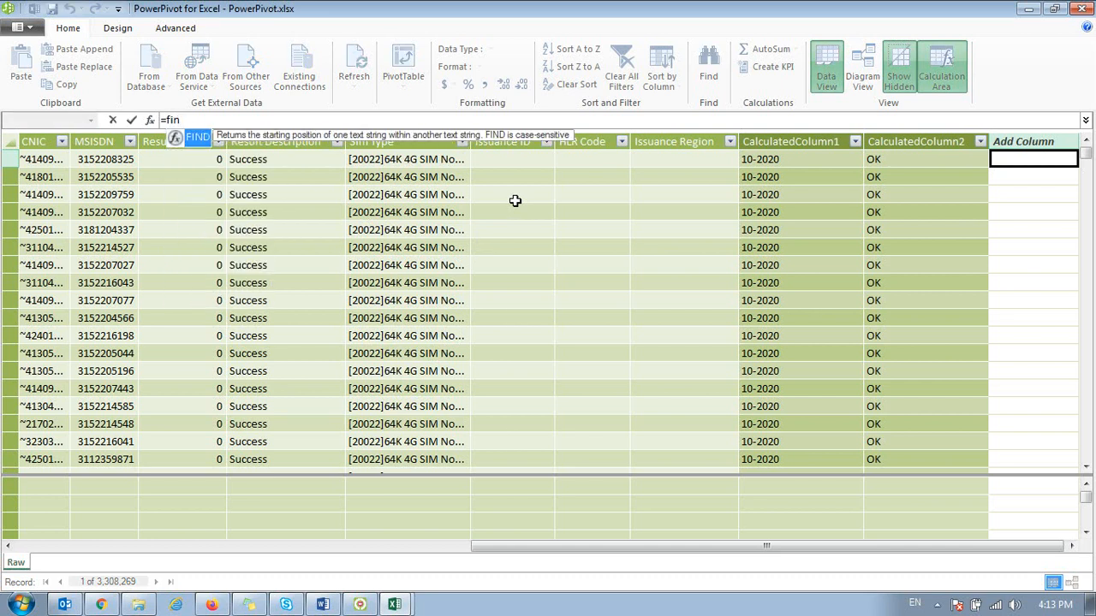
{"action": "key", "text": "Tab"}
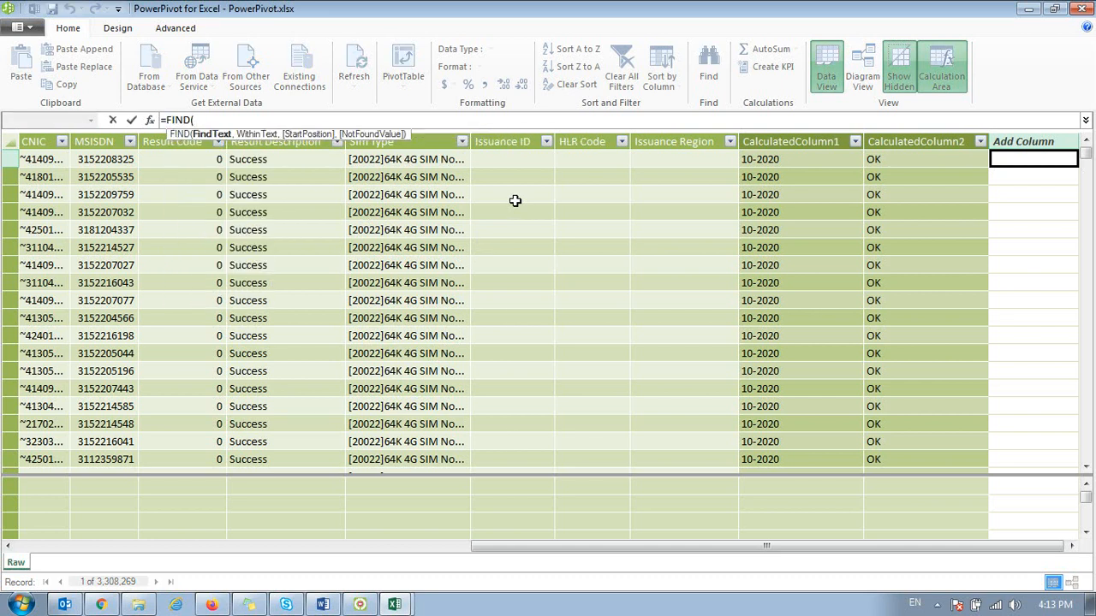
{"action": "type", "text": "\"64K\","}
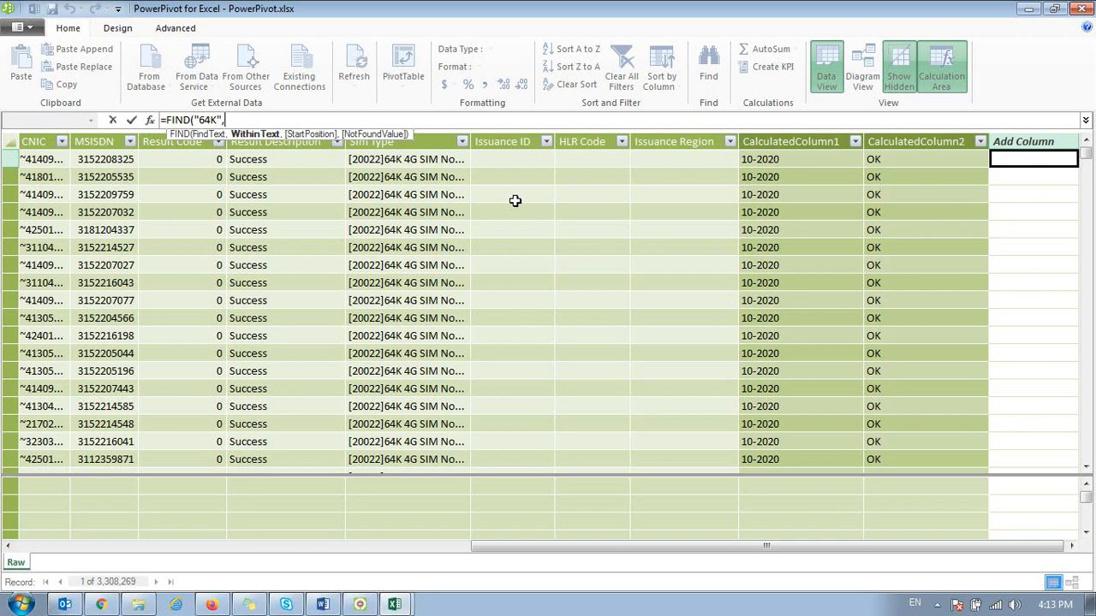
{"action": "left_click", "coordinate": [413, 160]}
{"action": "type", "text": ")"}
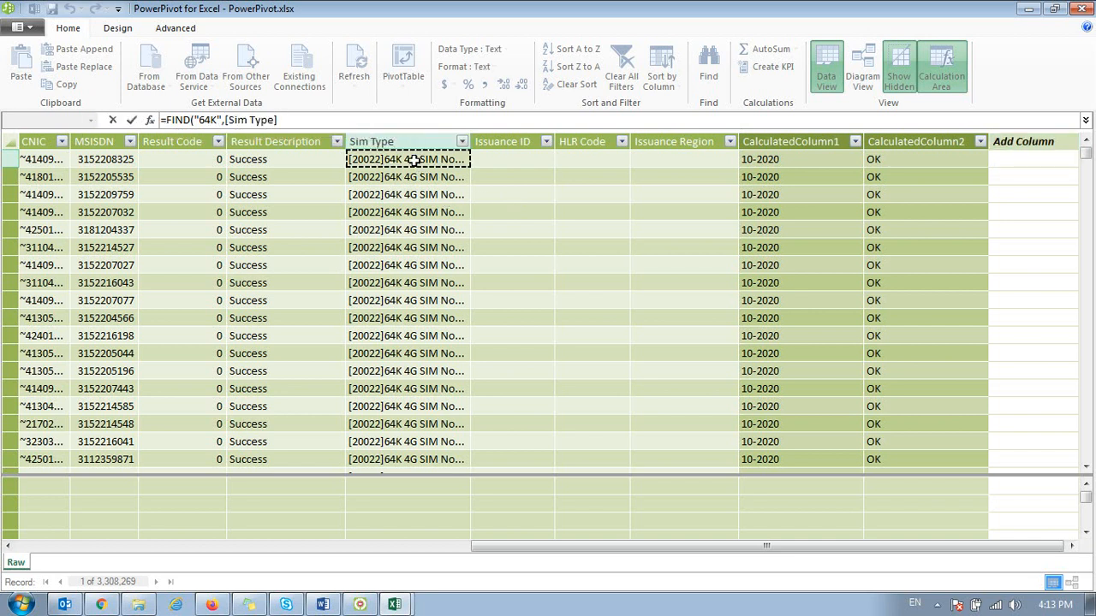
{"action": "key", "text": "Return"}
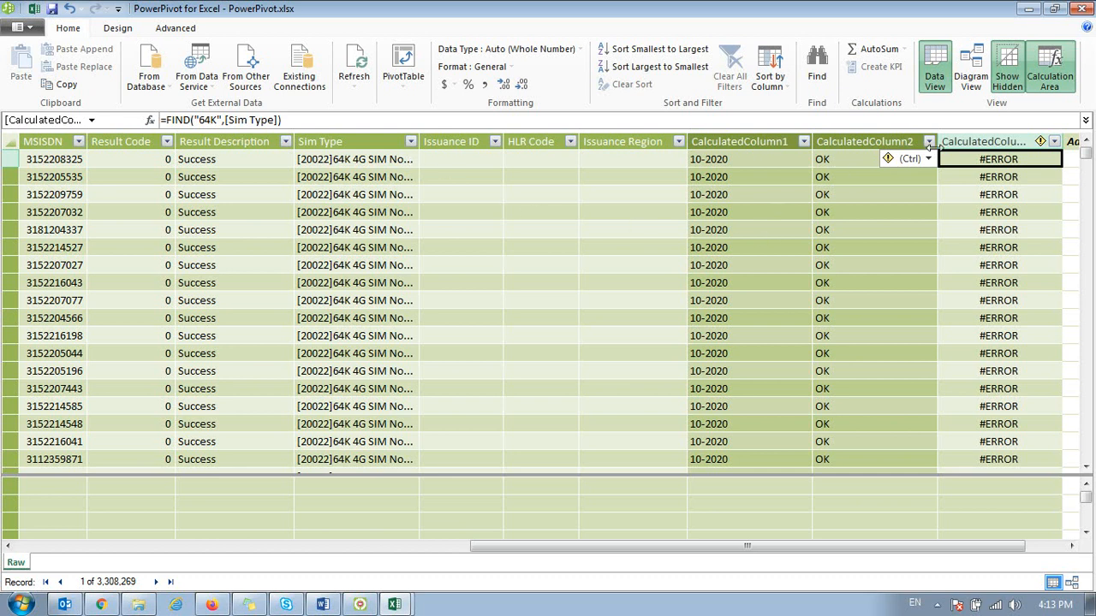
Step: Inspect the filter list of the new FIND column, close it without filtering, and return to the column's first cell
{"action": "left_click", "coordinate": [1053, 142]}
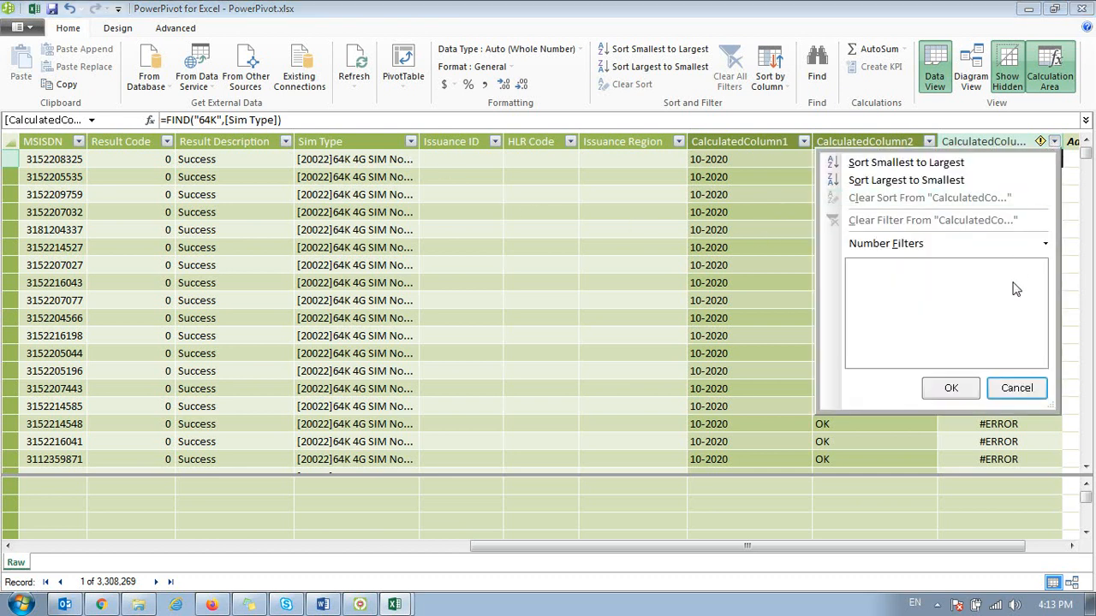
{"action": "left_click", "coordinate": [736, 269]}
{"action": "left_click", "coordinate": [942, 197]}
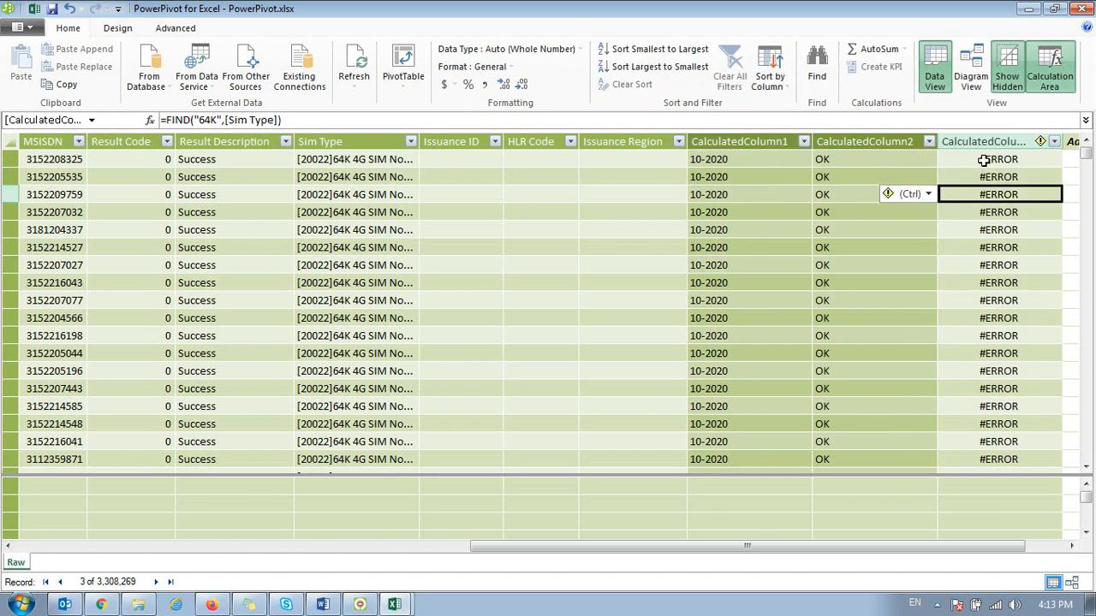
{"action": "left_click", "coordinate": [984, 159]}
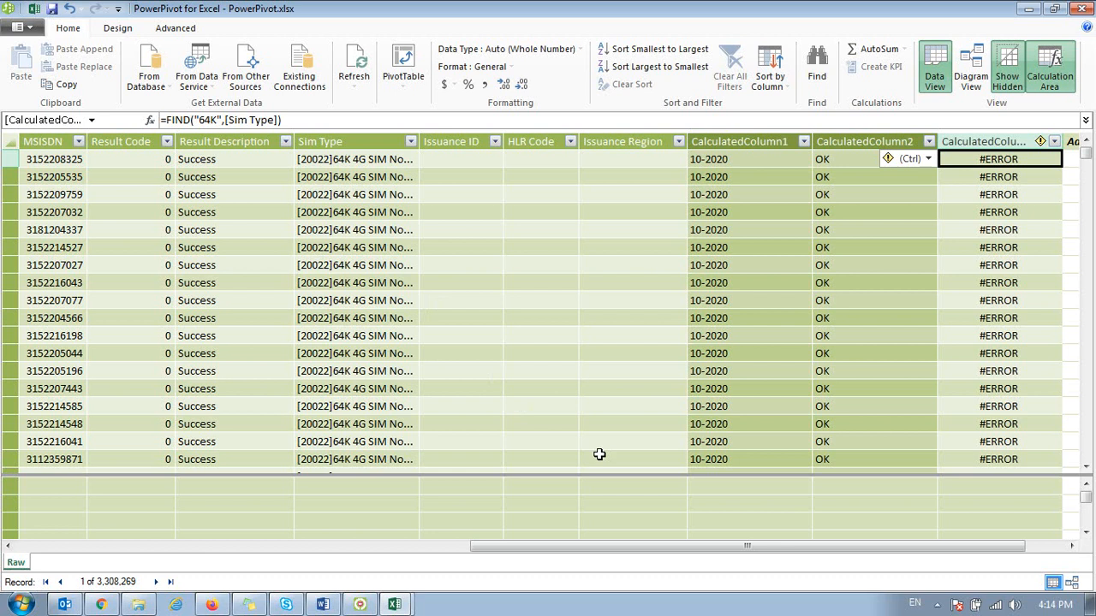
Step: Reopen and recommit the FIND formula as it is, and inspect the column's filter list again without filtering
{"action": "key", "text": "F2"}
{"action": "key", "text": "Home"}
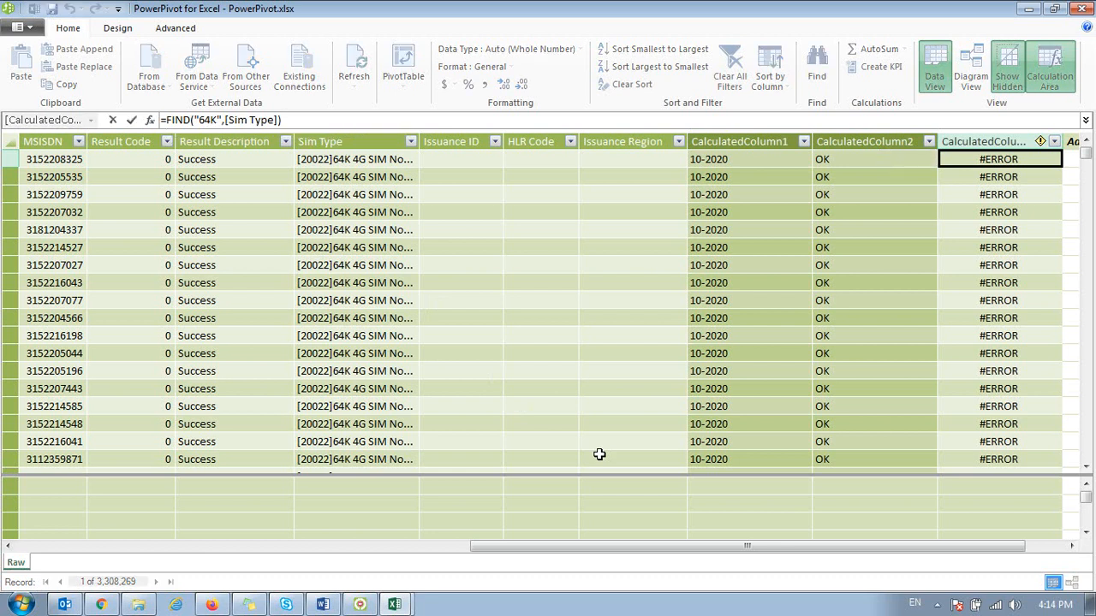
{"action": "key", "text": "Return"}
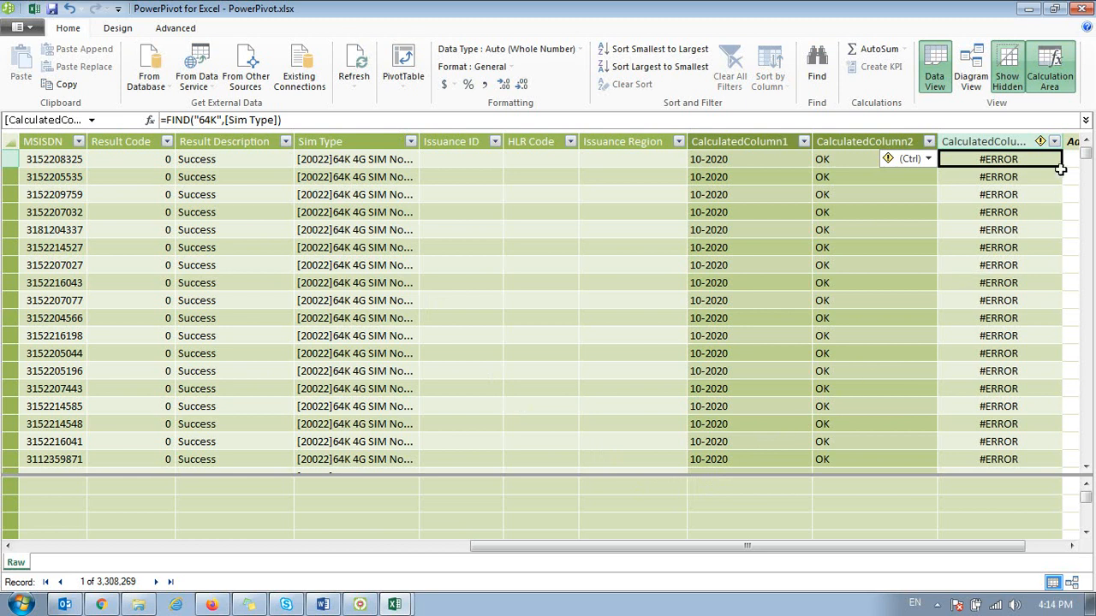
{"action": "left_click", "coordinate": [1054, 142]}
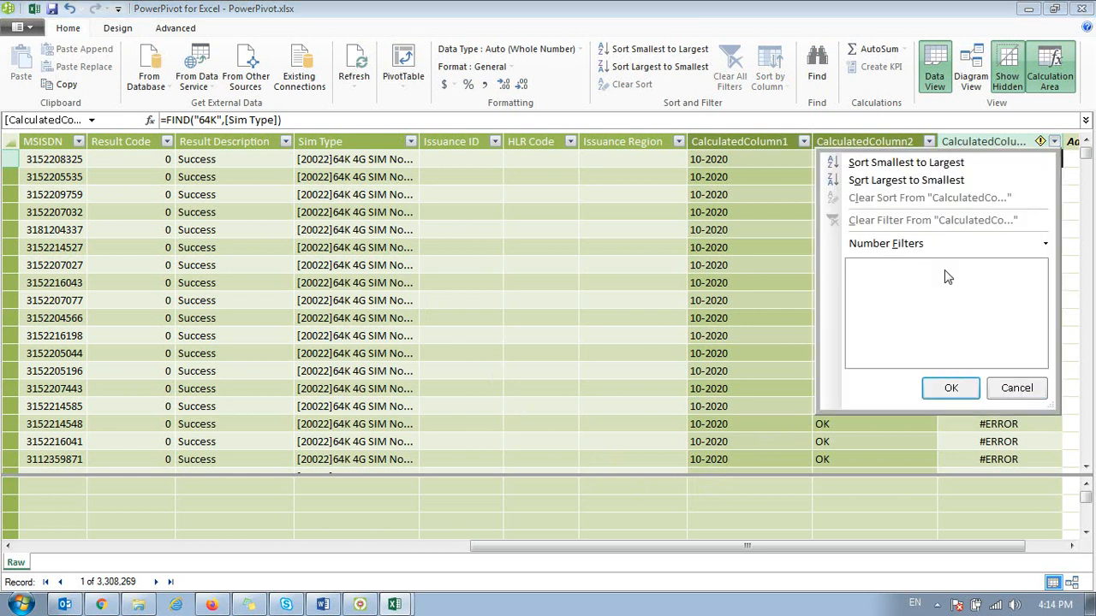
{"action": "left_click", "coordinate": [998, 388]}
{"action": "left_click", "coordinate": [992, 316]}
{"action": "left_click", "coordinate": [978, 226]}
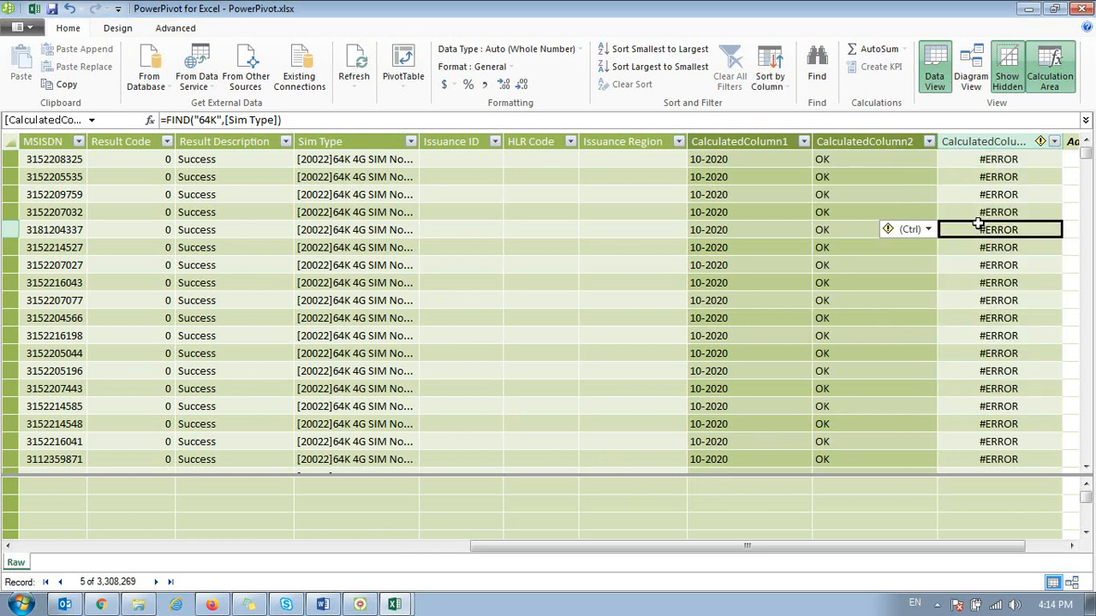
Step: Compare the Sim Type text of the first two rows with their results in the third calculated column
{"action": "key", "text": "ctrl+Up"}
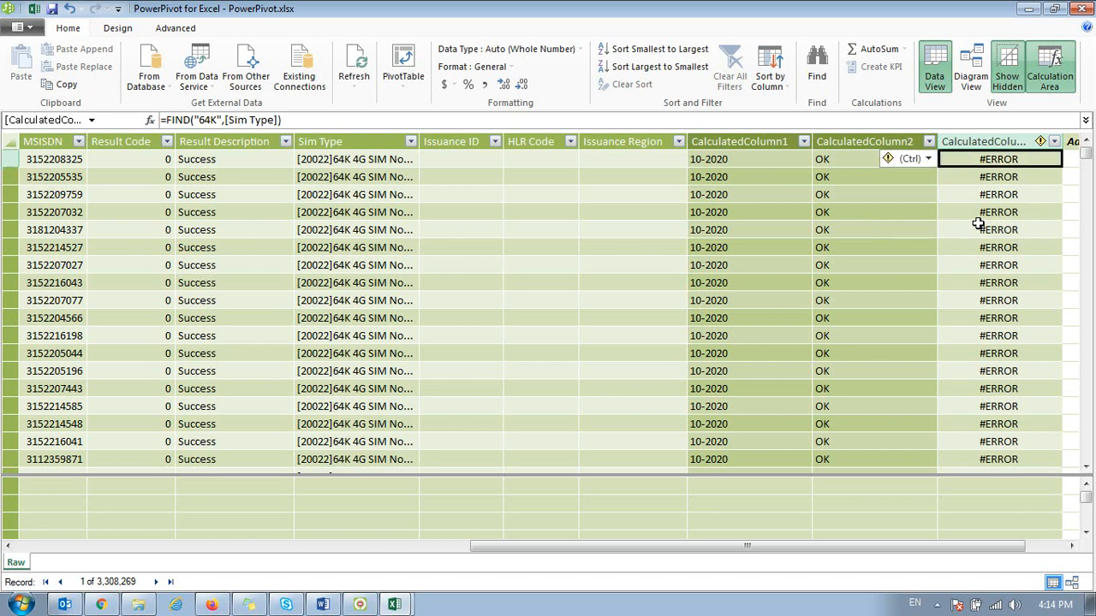
{"action": "key", "text": "Left"}
{"action": "key", "text": "Left"}
{"action": "key", "text": "Left"}
{"action": "key", "text": "Left"}
{"action": "key", "text": "Left"}
{"action": "key", "text": "Left"}
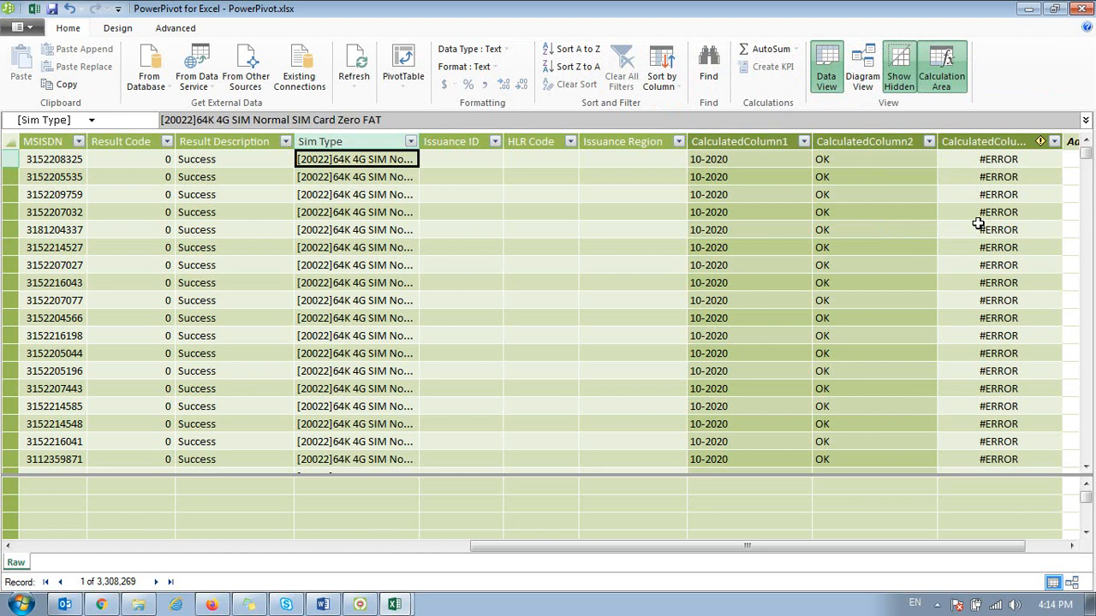
{"action": "key", "text": "Down"}
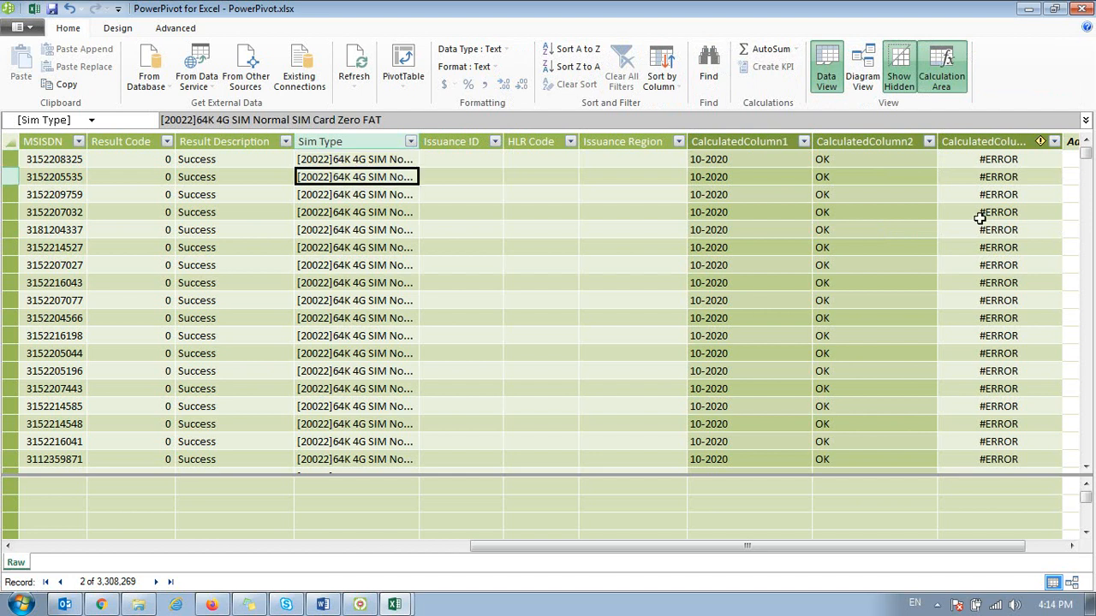
{"action": "key", "text": "Right"}
{"action": "key", "text": "Right"}
{"action": "key", "text": "Right"}
{"action": "key", "text": "Right"}
{"action": "key", "text": "Right"}
{"action": "key", "text": "Right"}
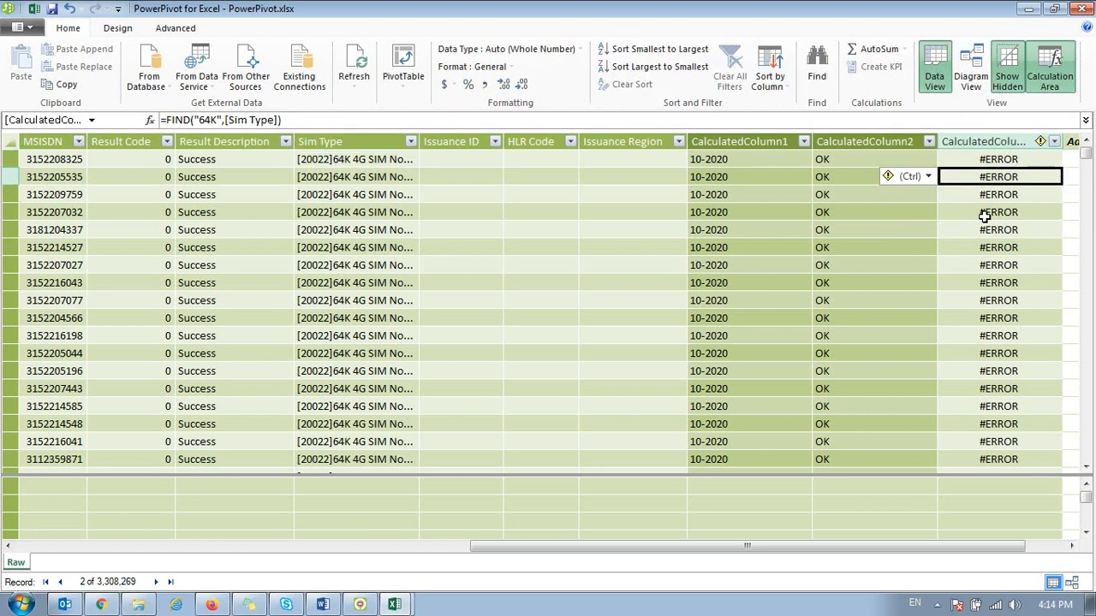
{"action": "key", "text": "Up"}
Step: Replace the third calculated column's formula with =FIND("4G",[Sim Type]), adding the missing closing parenthesis
{"action": "type", "text": "=f"}
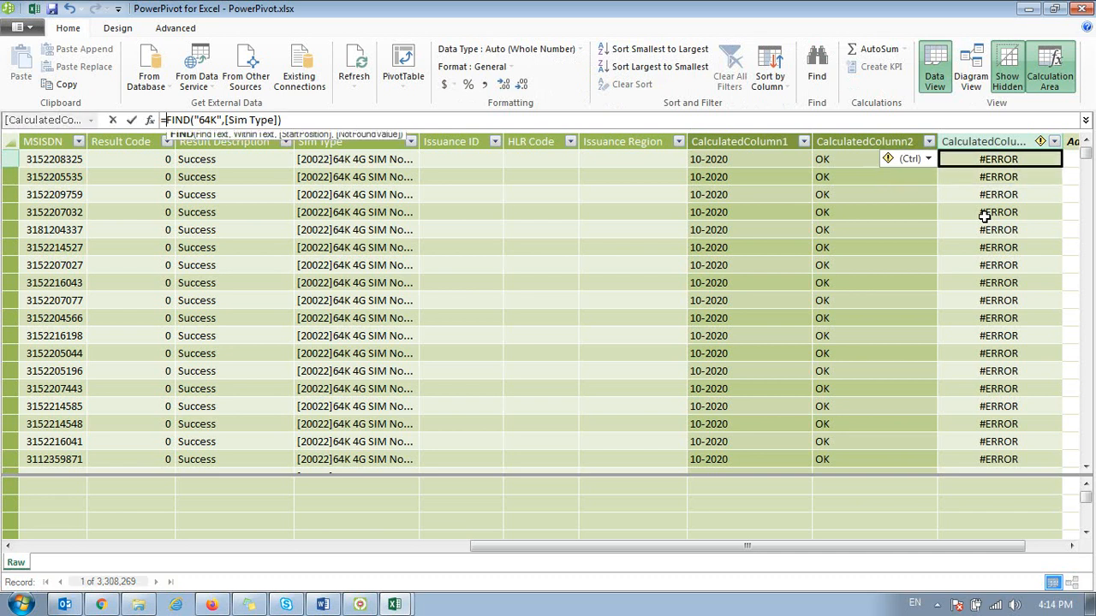
{"action": "type", "text": "in"}
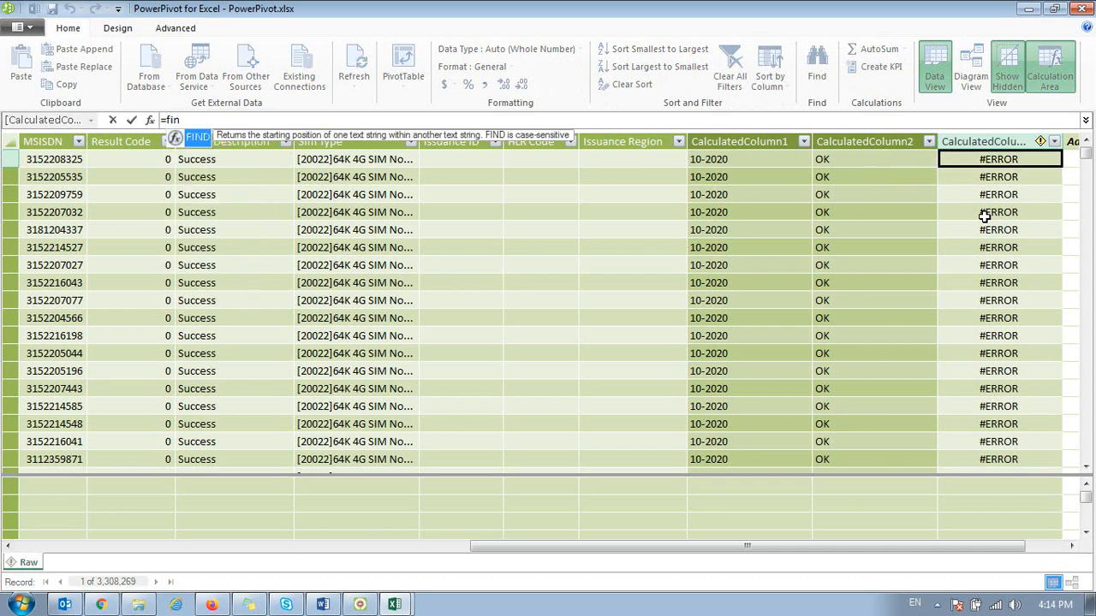
{"action": "key", "text": "Tab"}
{"action": "type", "text": "\"4G\","}
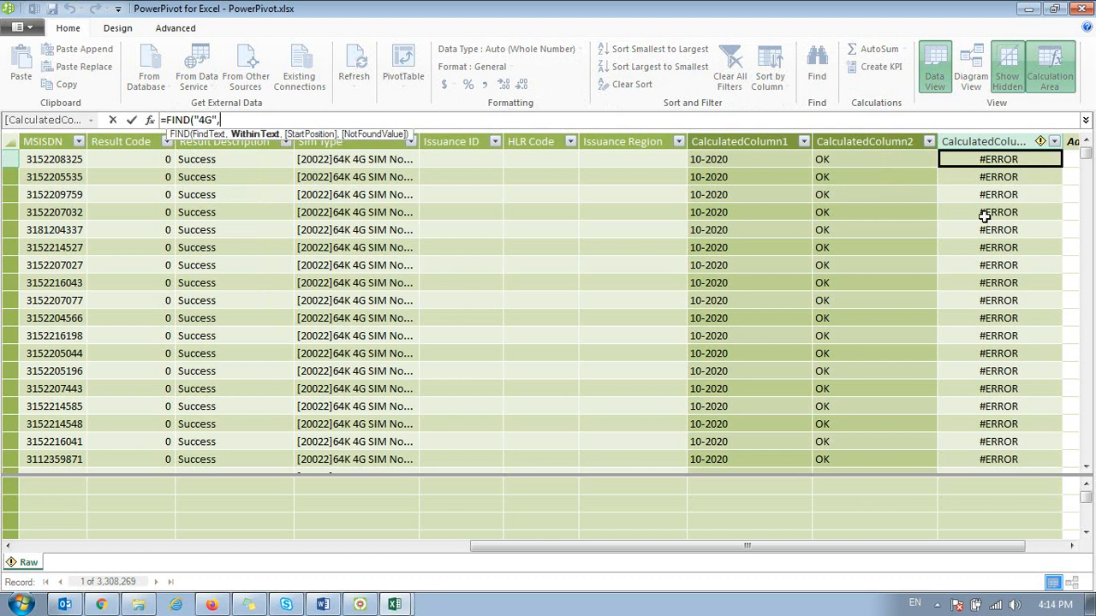
{"action": "left_click", "coordinate": [356, 160]}
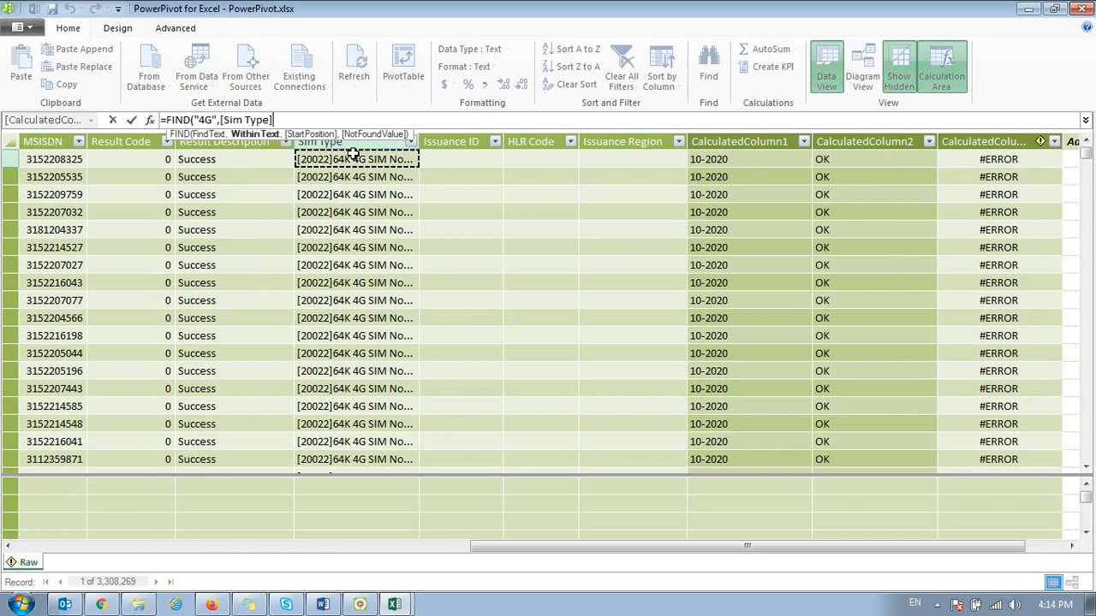
{"action": "key", "text": "Return"}
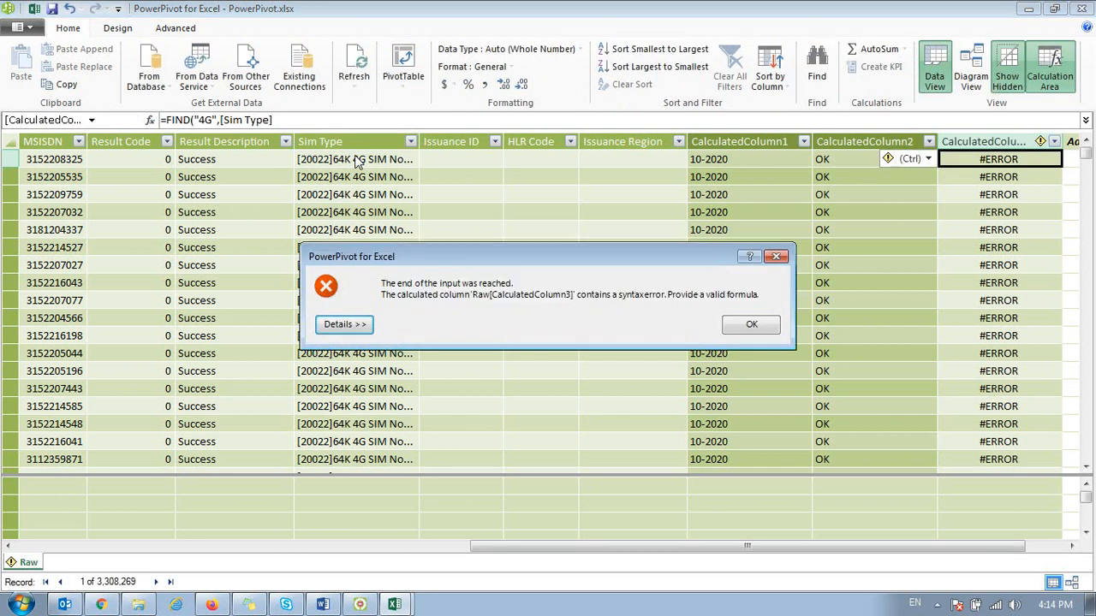
{"action": "key", "text": "Return"}
{"action": "key", "text": "Return"}
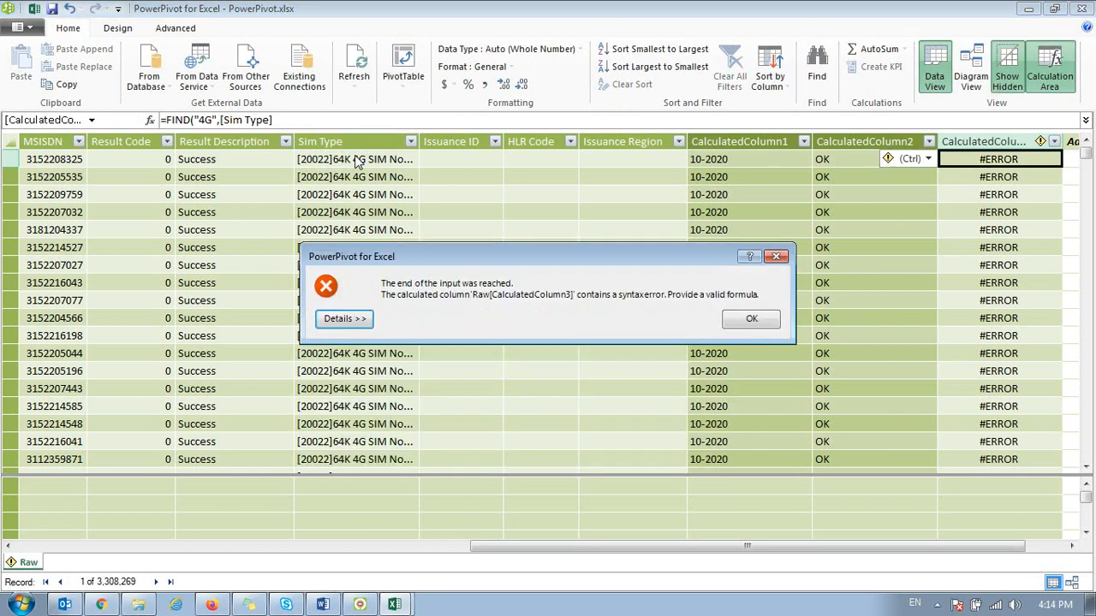
{"action": "left_click", "coordinate": [777, 256]}
{"action": "type", "text": ")"}
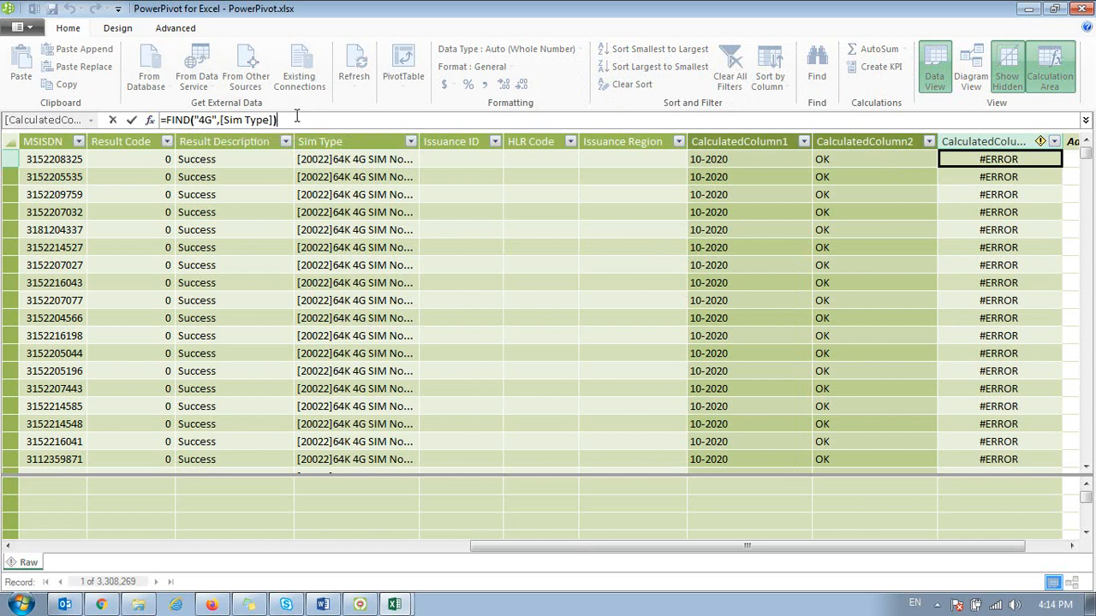
{"action": "key", "text": "Return"}
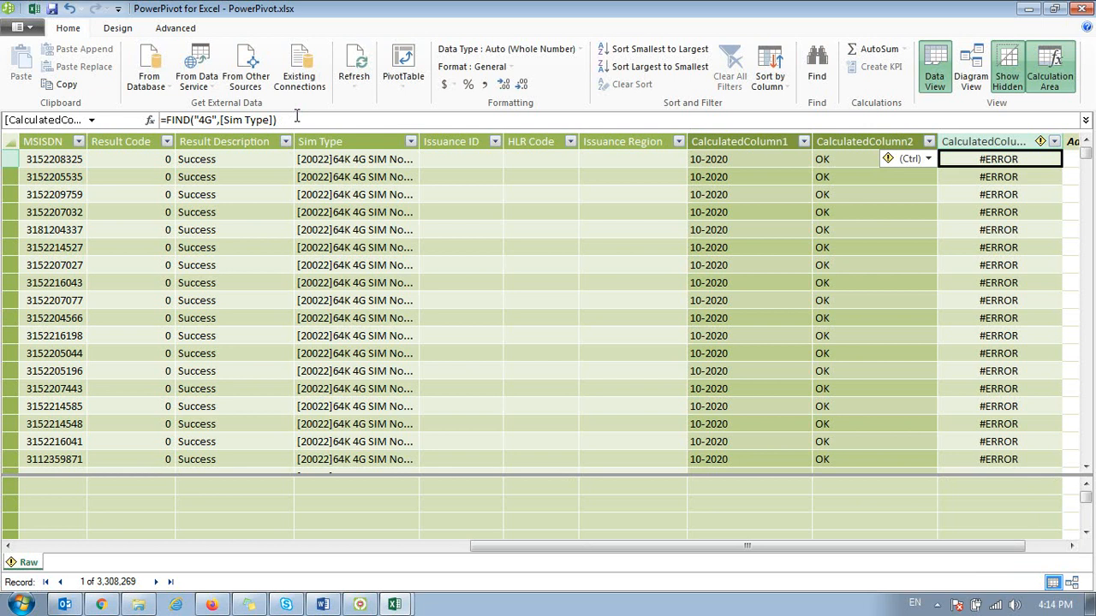
Step: Widen the Sim Type column, navigate to the first error in the third calculated column, and return to its first cell
{"action": "left_click_drag", "start_coordinate": [419, 141], "coordinate": [466, 141]}
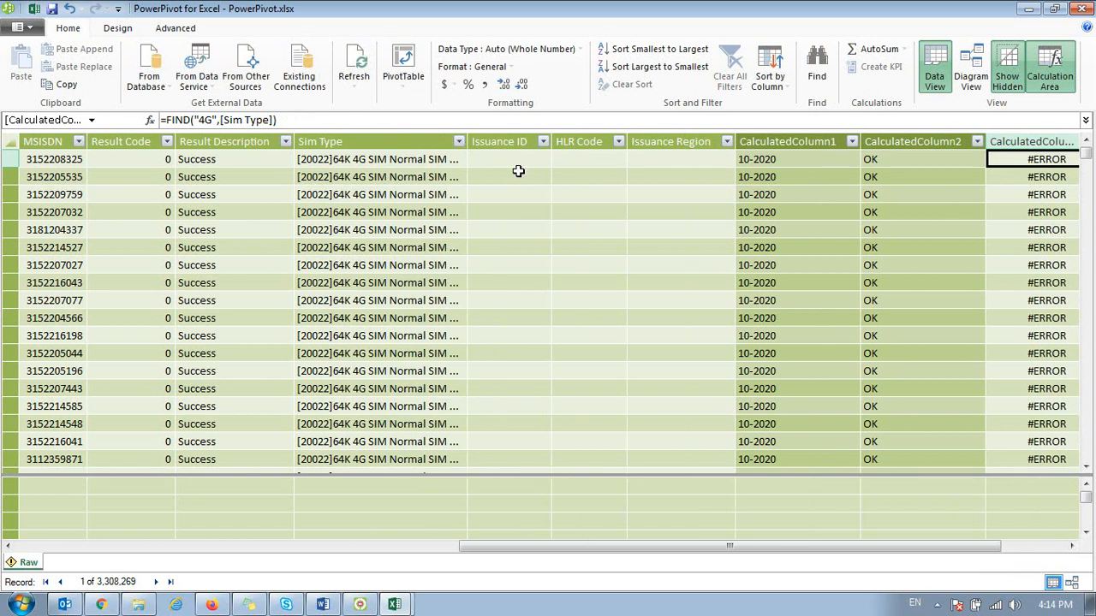
{"action": "left_click_drag", "start_coordinate": [682, 548], "coordinate": [800, 536]}
{"action": "left_click", "coordinate": [940, 180]}
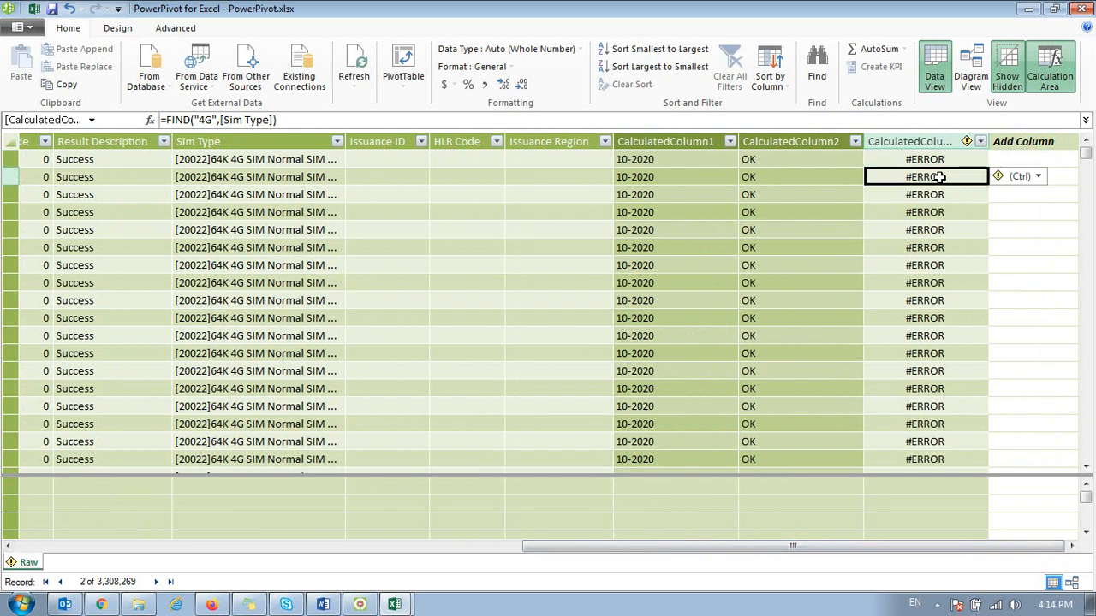
{"action": "left_click", "coordinate": [999, 178]}
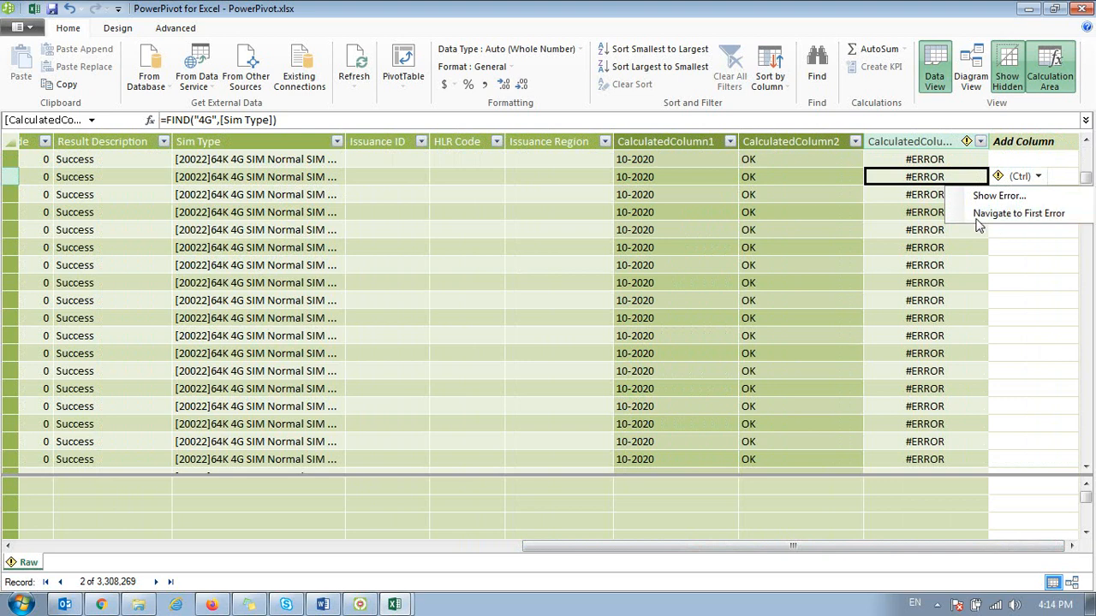
{"action": "left_click", "coordinate": [976, 214]}
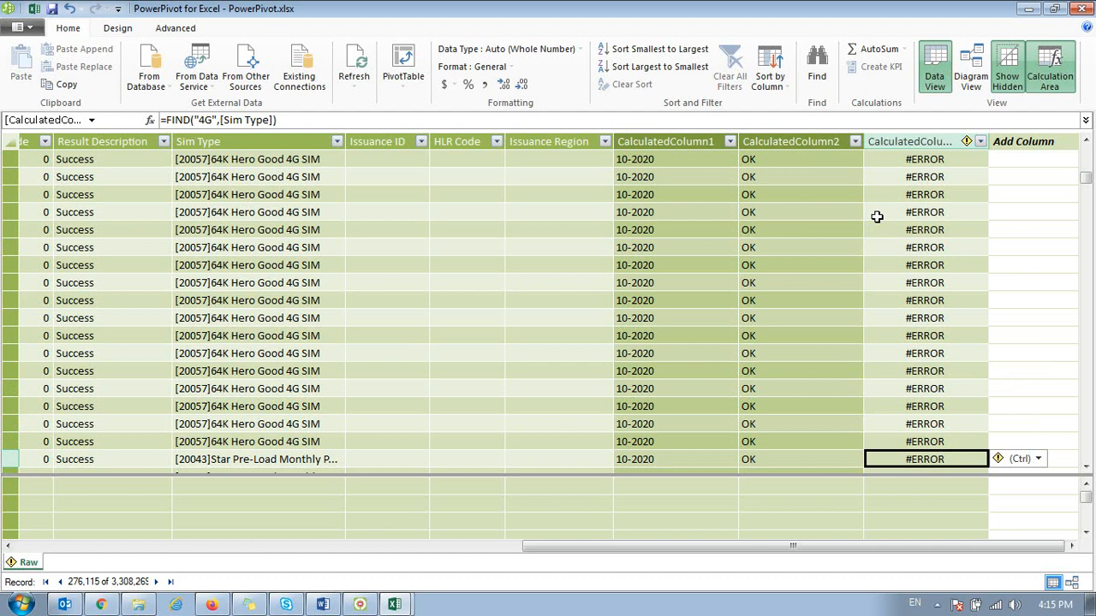
{"action": "key", "text": "ctrl+Up"}
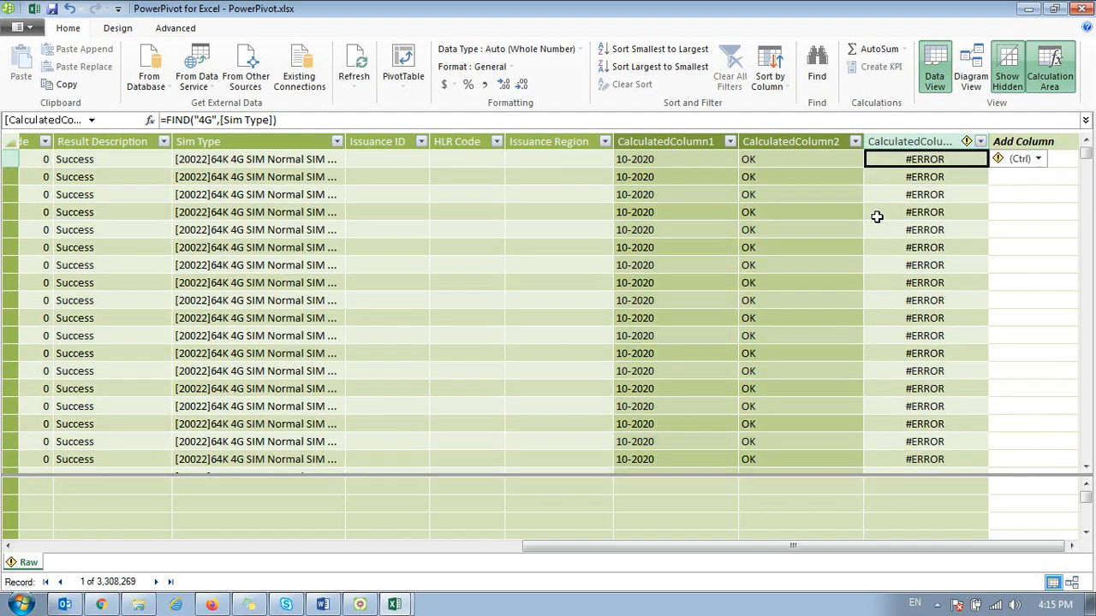
Step: Replace the third calculated column's formula with =IF(FIND("64K",[Sim Type])>0,"4G","")
{"action": "type", "text": "=IF("}
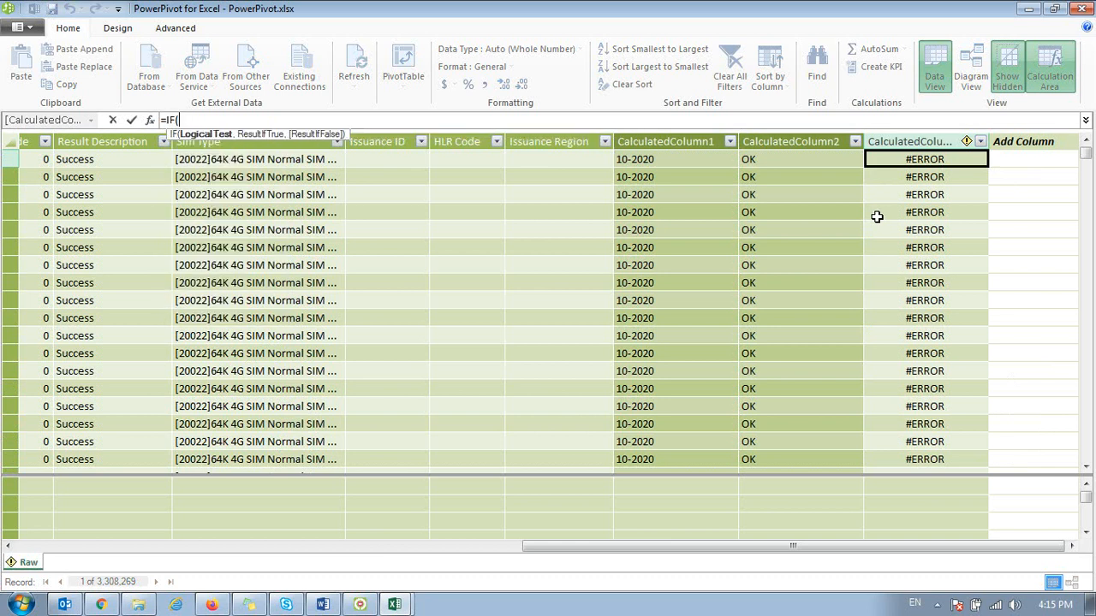
{"action": "type", "text": "fin"}
{"action": "key", "text": "Tab"}
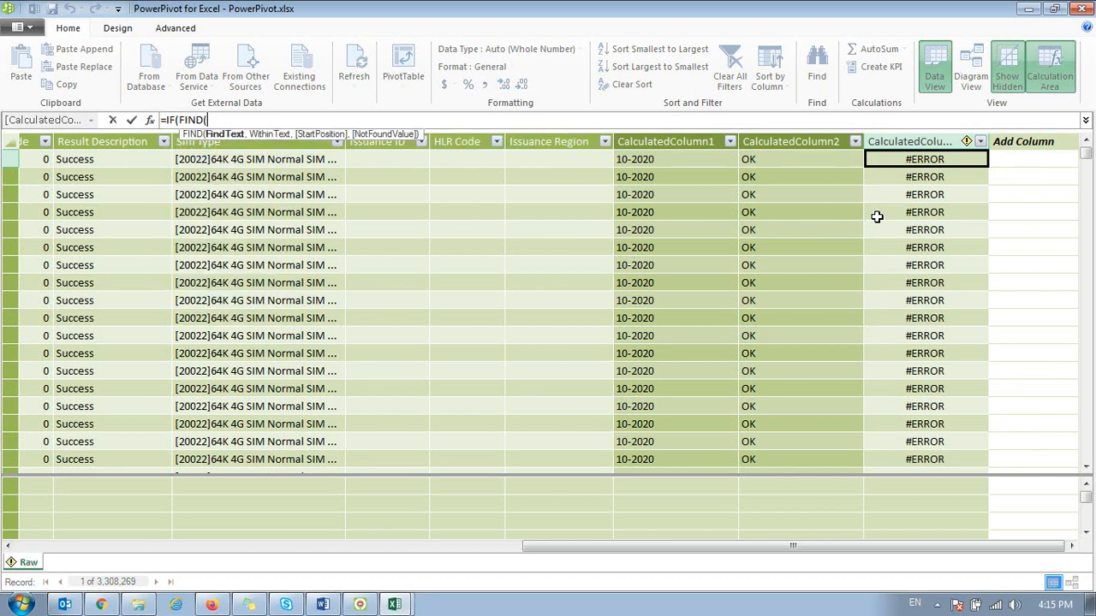
{"action": "type", "text": "\"64K\","}
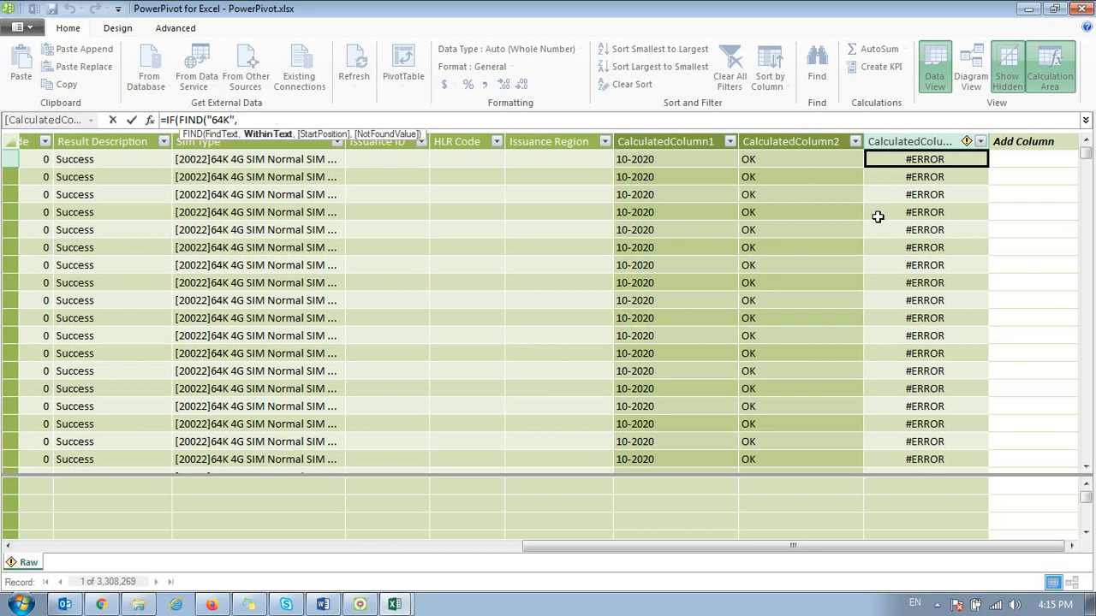
{"action": "type", "text": "[Sim Type]"}
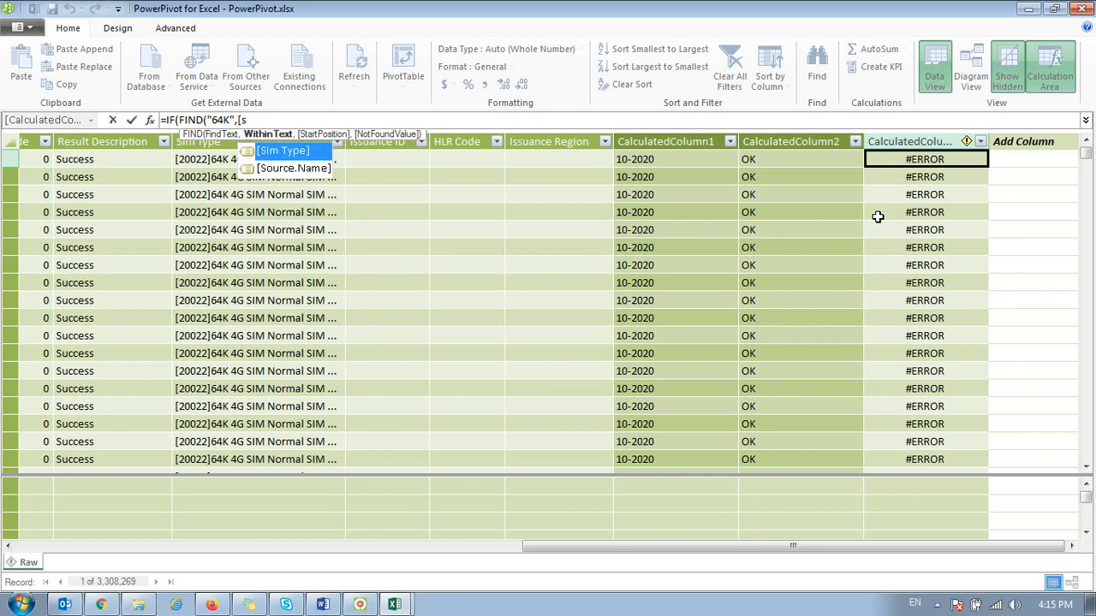
{"action": "type", "text": ")"}
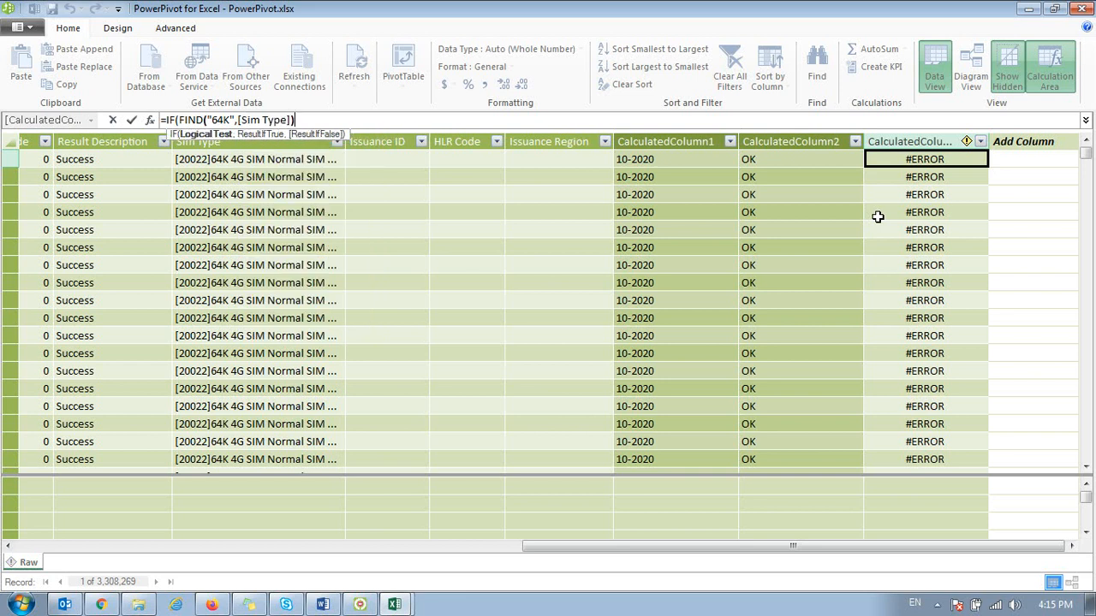
{"action": "type", "text": ">0,\"4"}
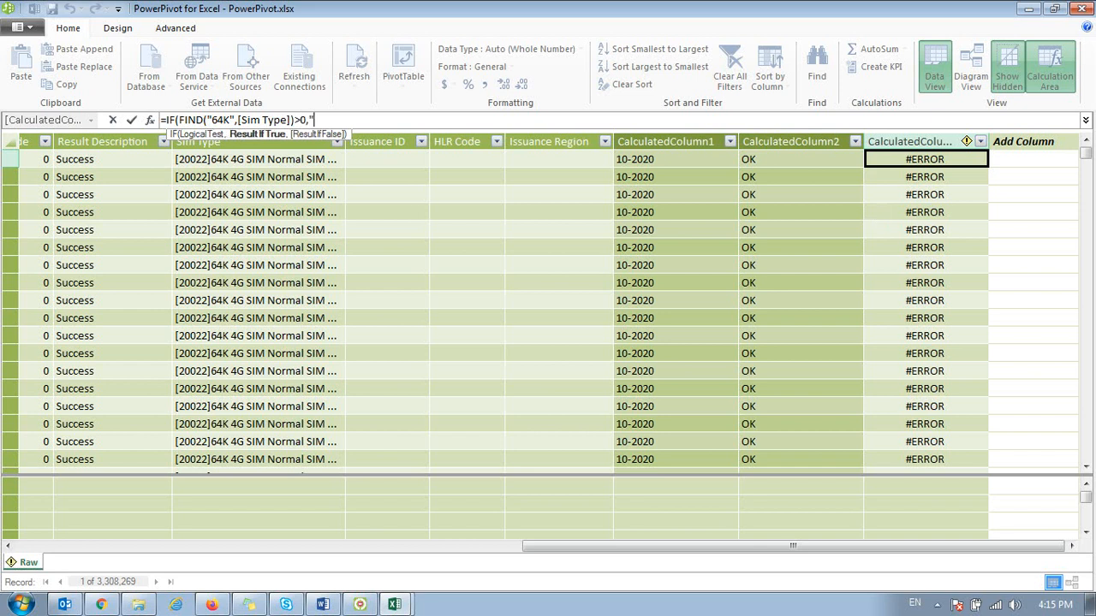
{"action": "type", "text": "G\",\"\")"}
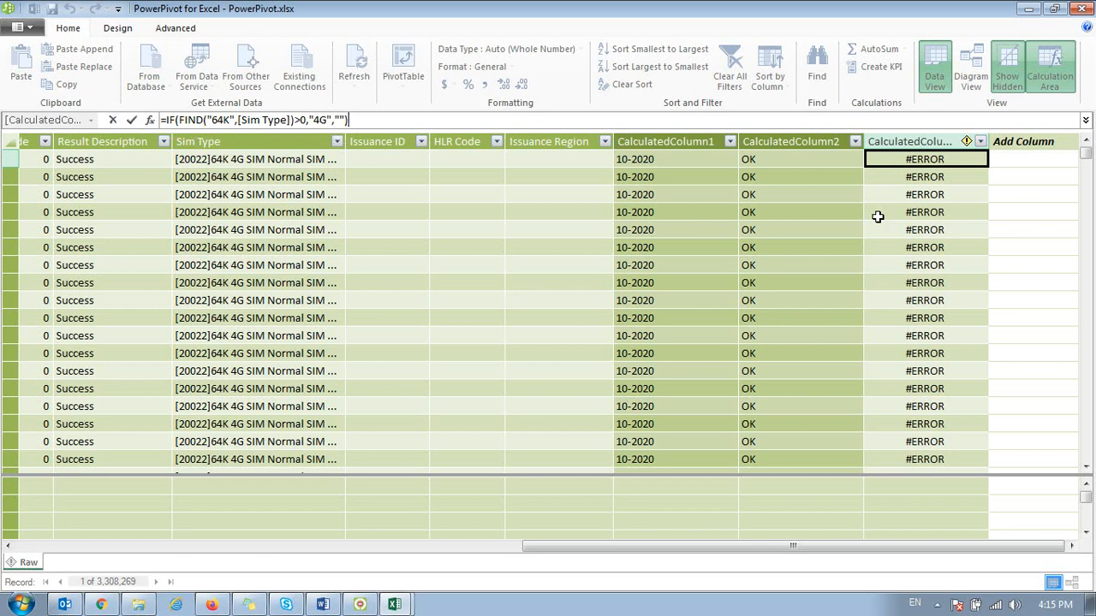
{"action": "key", "text": "Return"}
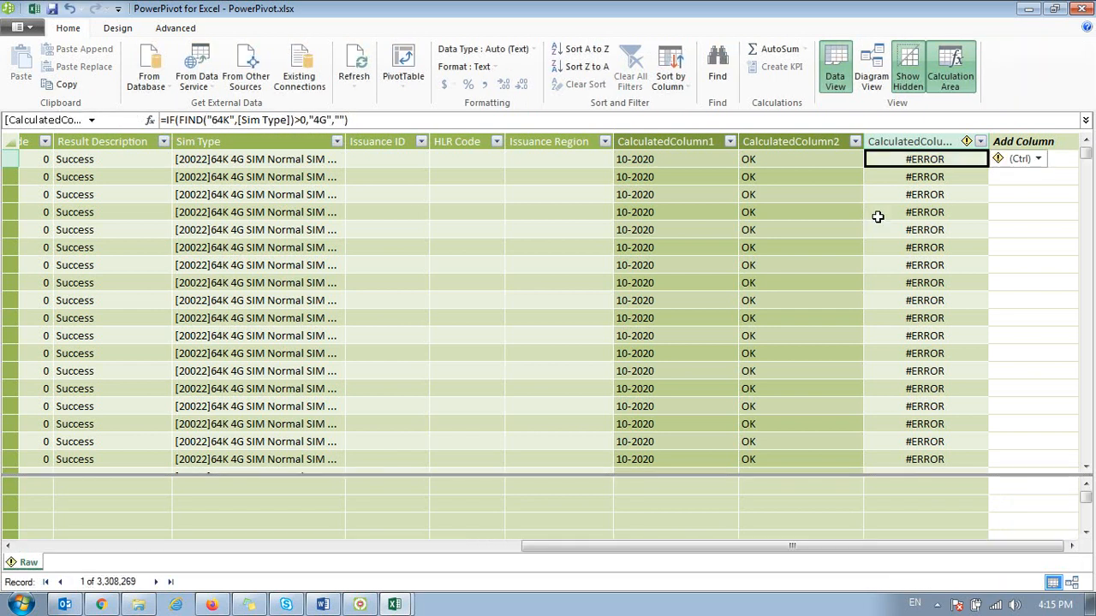
Step: Copy the Sim Type values of records 2 to 13 and paste them into Sheet1 of the Excel workbook from cell E1
{"action": "left_click", "coordinate": [218, 178]}
{"action": "left_click", "coordinate": [238, 367], "text": "shift"}
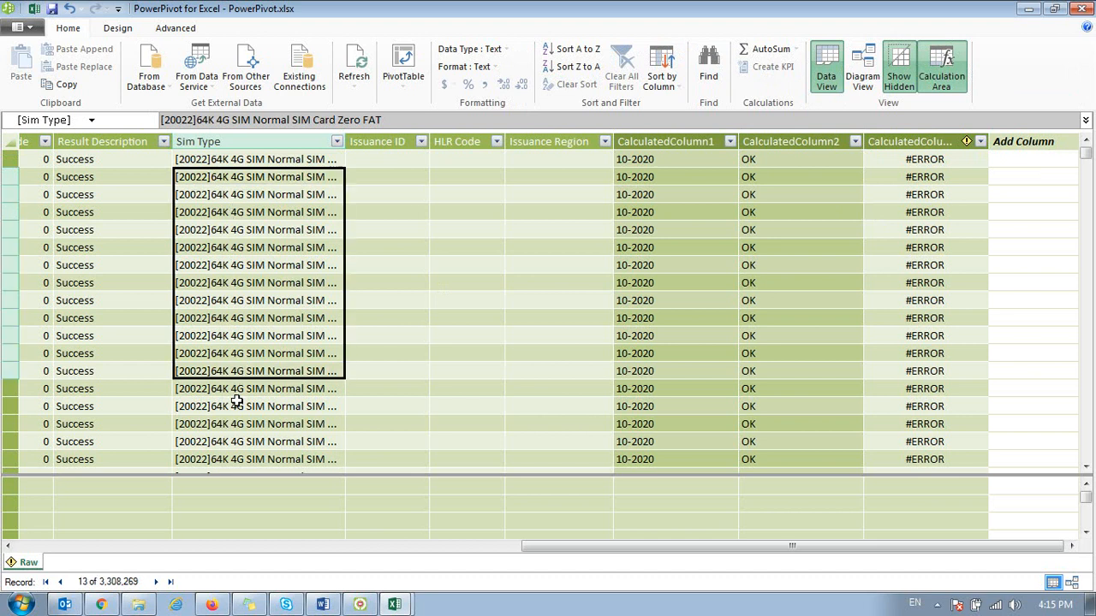
{"action": "left_click", "coordinate": [393, 604]}
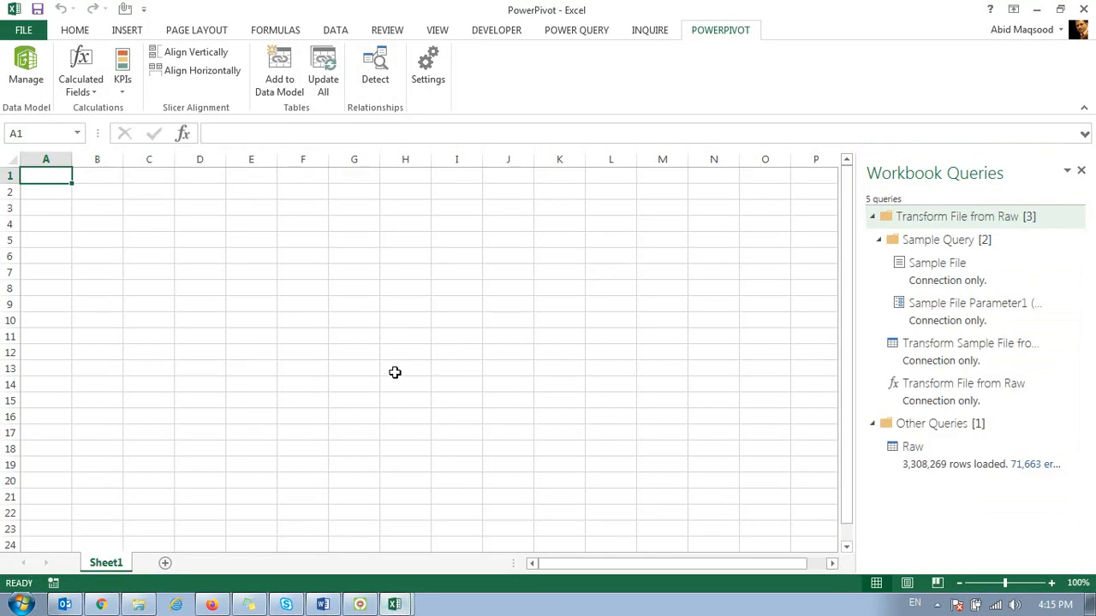
{"action": "left_click", "coordinate": [248, 174]}
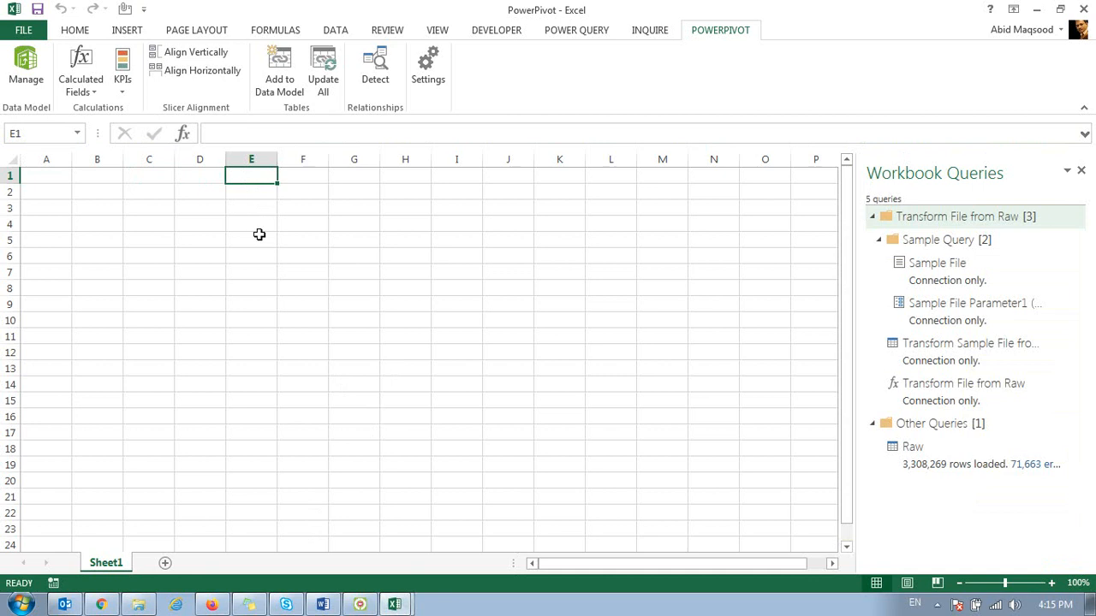
{"action": "key", "text": "ctrl+v"}
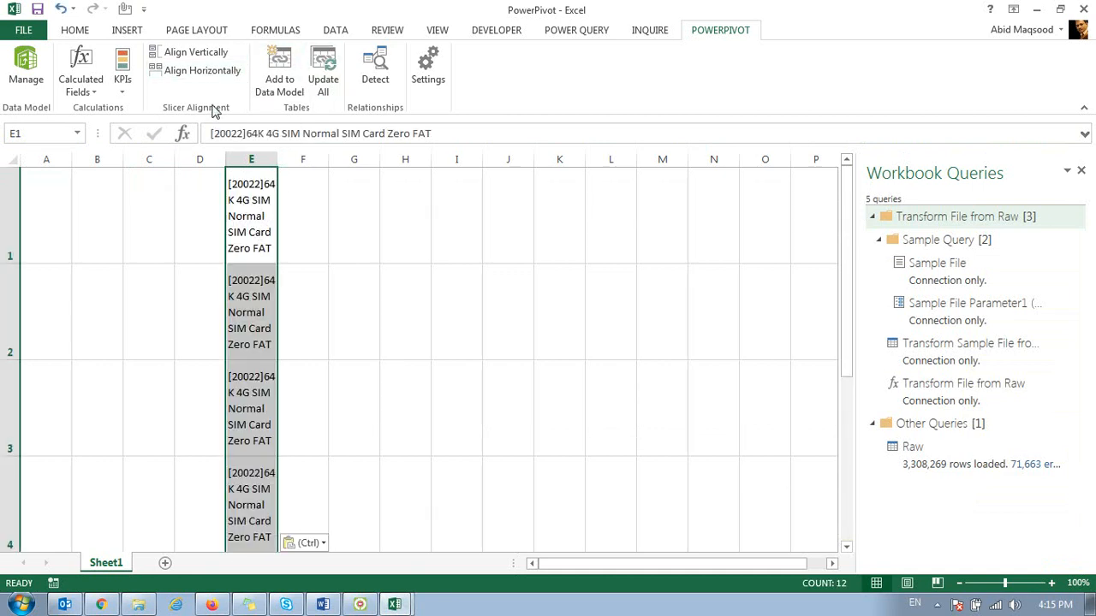
Step: Turn off text wrapping for the pasted Sim Type values in column E
{"action": "key", "text": "ctrl+shift+l"}
{"action": "key", "text": "ctrl+shift+l"}
{"action": "left_click", "coordinate": [82, 32]}
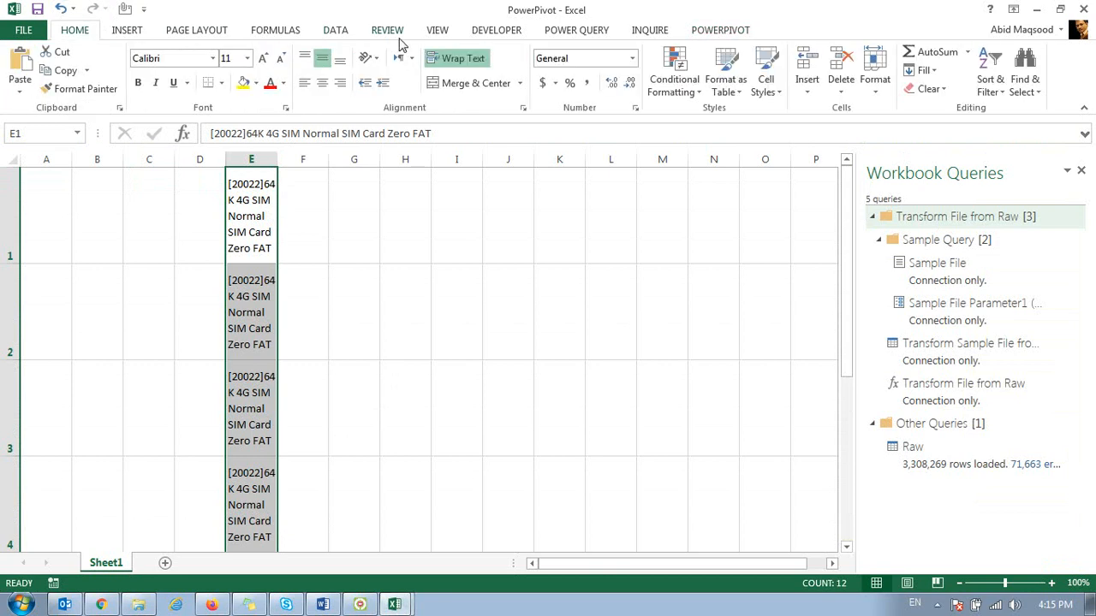
{"action": "left_click", "coordinate": [438, 58]}
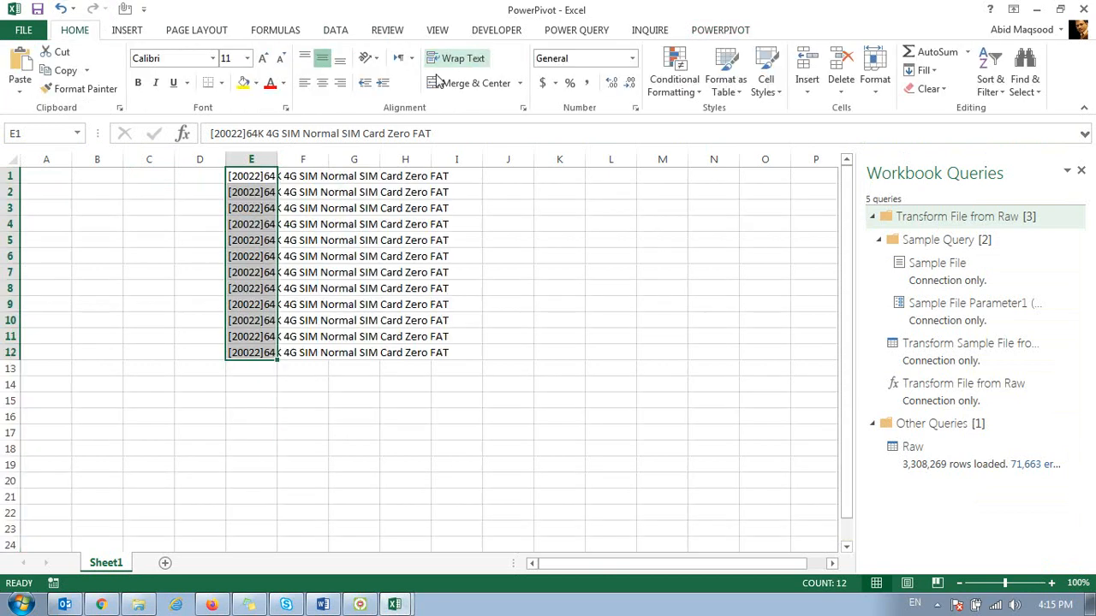
Step: Move the Sim Type values down one row so that the list starts in cell E2
{"action": "left_click", "coordinate": [236, 174]}
{"action": "key", "text": "ctrl+shift+Down"}
{"action": "key", "text": "ctrl+x"}
{"action": "key", "text": "Down"}
{"action": "key", "text": "ctrl+v"}
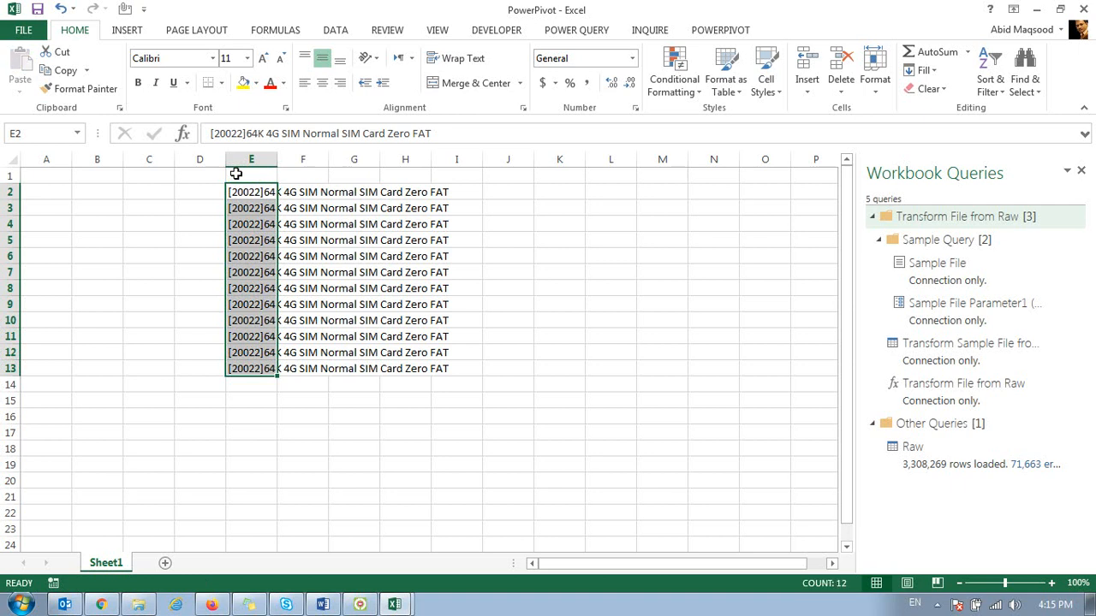
Step: Enter the header SIM TYPE in cell E1 and select the whole list E1:E13
{"action": "key", "text": "Up"}
{"action": "type", "text": "SIM"}
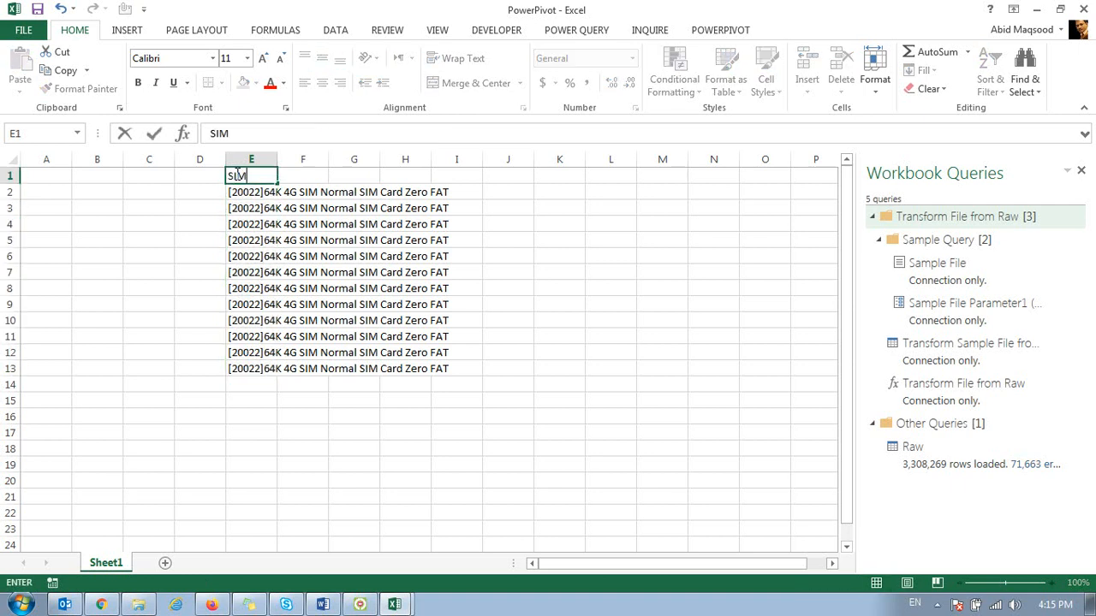
{"action": "type", "text": " TYPE"}
{"action": "key", "text": "Return"}
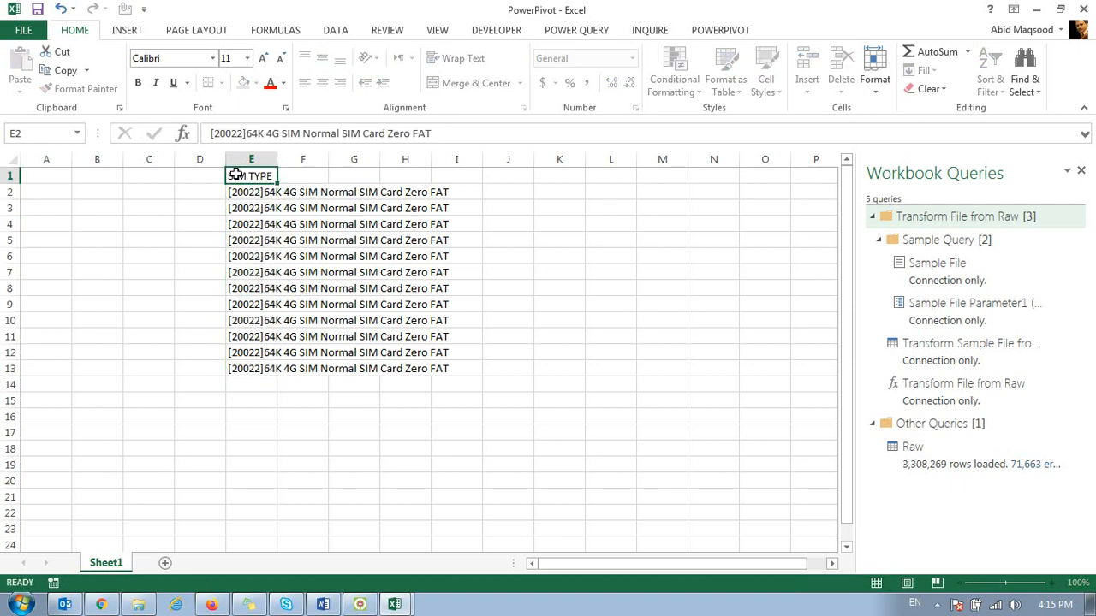
{"action": "key", "text": "Up"}
{"action": "key", "text": "ctrl+shift+Down"}
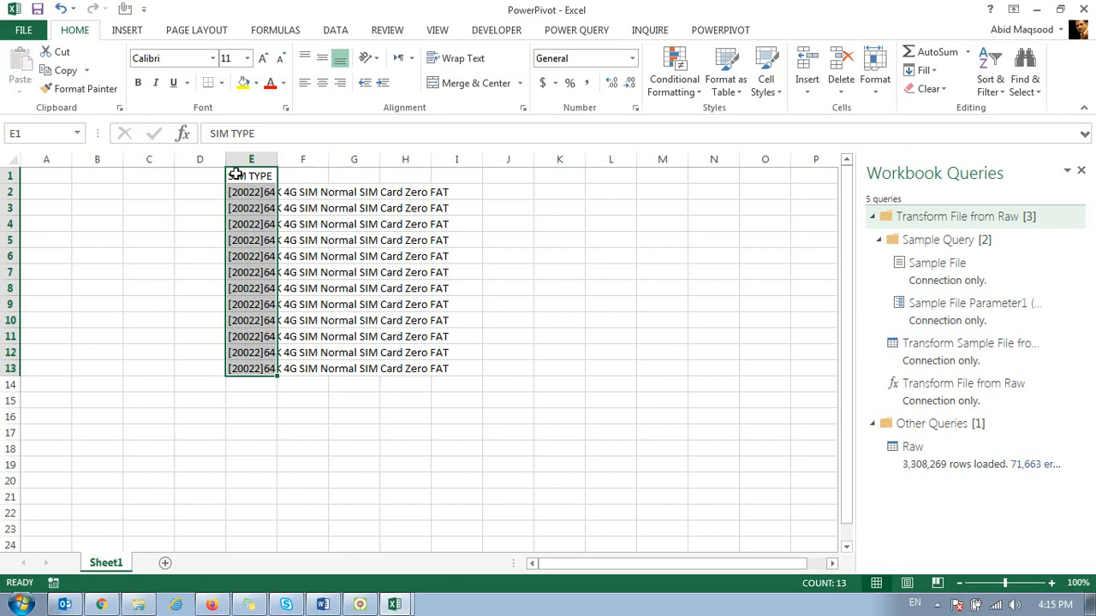
Step: Enter the header Desc in cell F1, next to SIM TYPE
{"action": "key", "text": "Right"}
{"action": "type", "text": "Desc"}
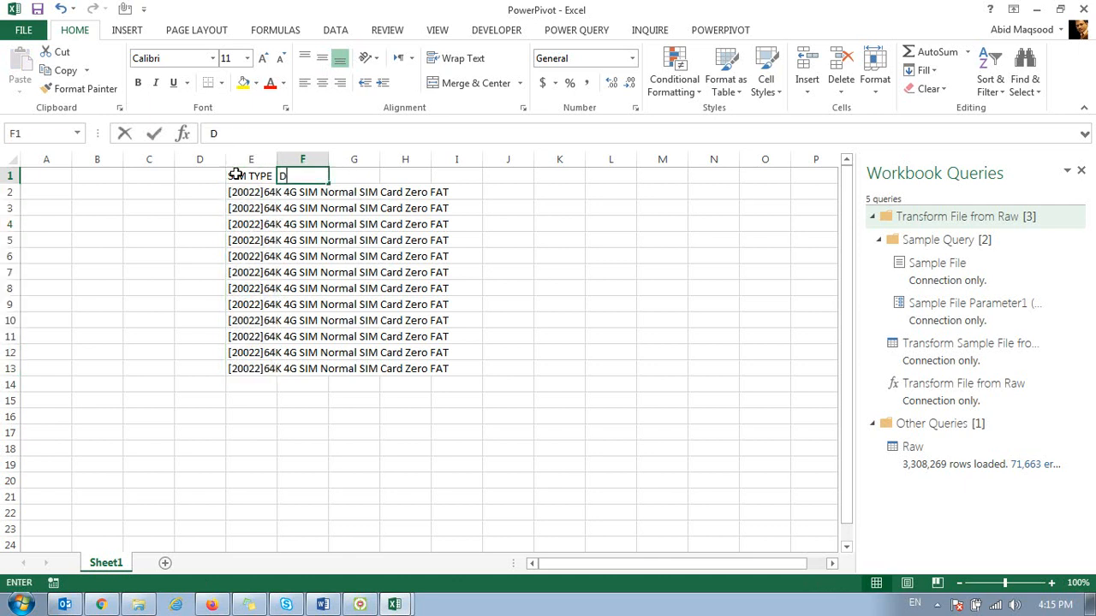
{"action": "key", "text": "Return"}
Step: Convert the range E1:F13 to a table with headers and fit the widths of columns E and F to their contents
{"action": "left_click", "coordinate": [235, 175]}
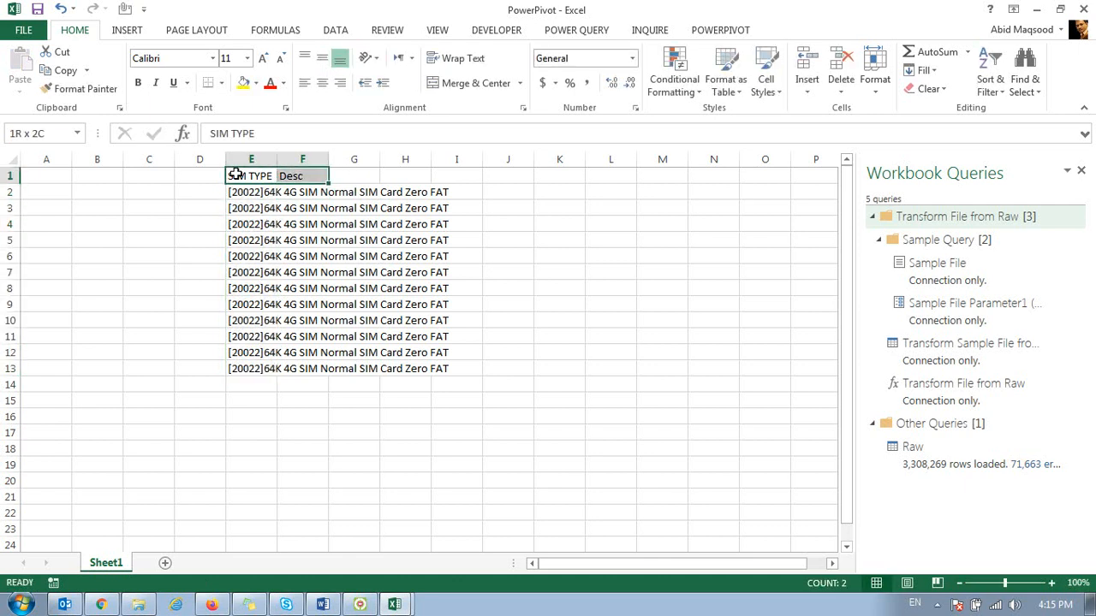
{"action": "key", "text": "shift+Right"}
{"action": "key", "text": "ctrl+shift+Down"}
{"action": "key", "text": "ctrl+t"}
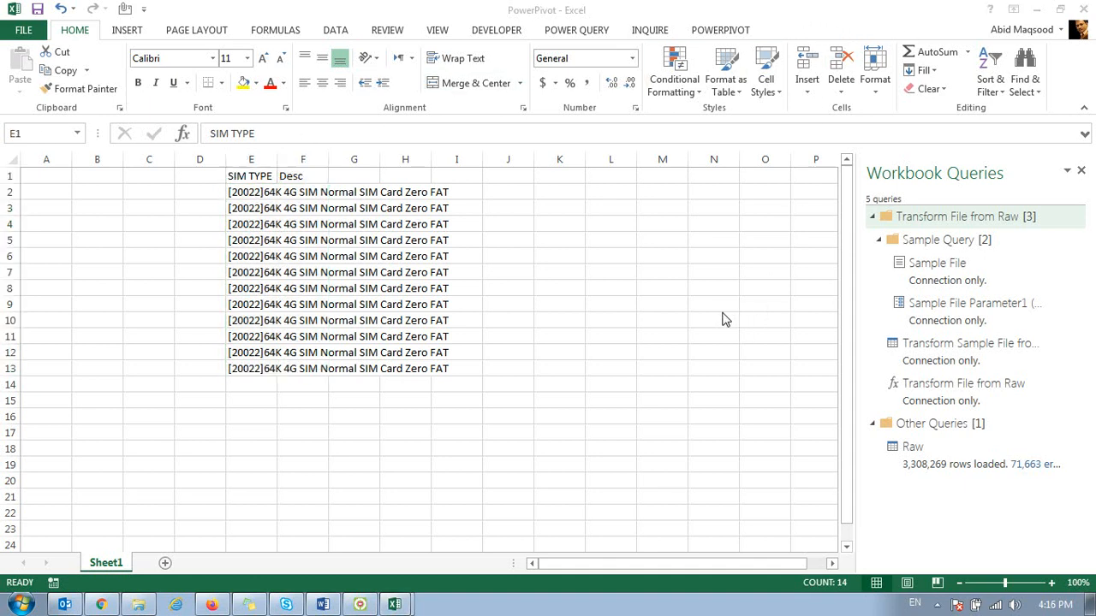
{"action": "left_click", "coordinate": [453, 238]}
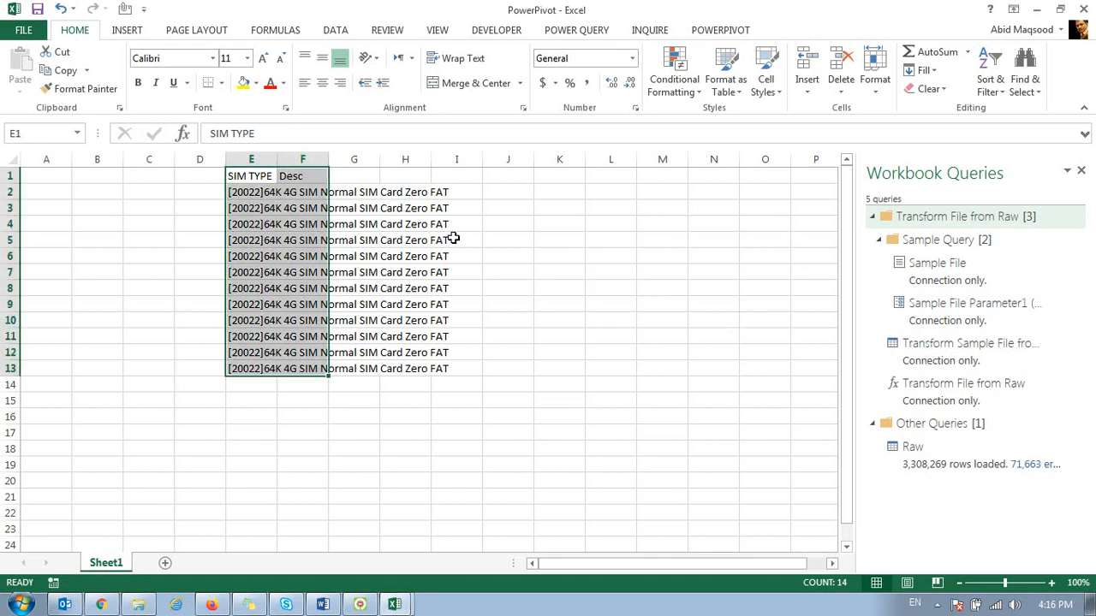
{"action": "left_click", "coordinate": [979, 61]}
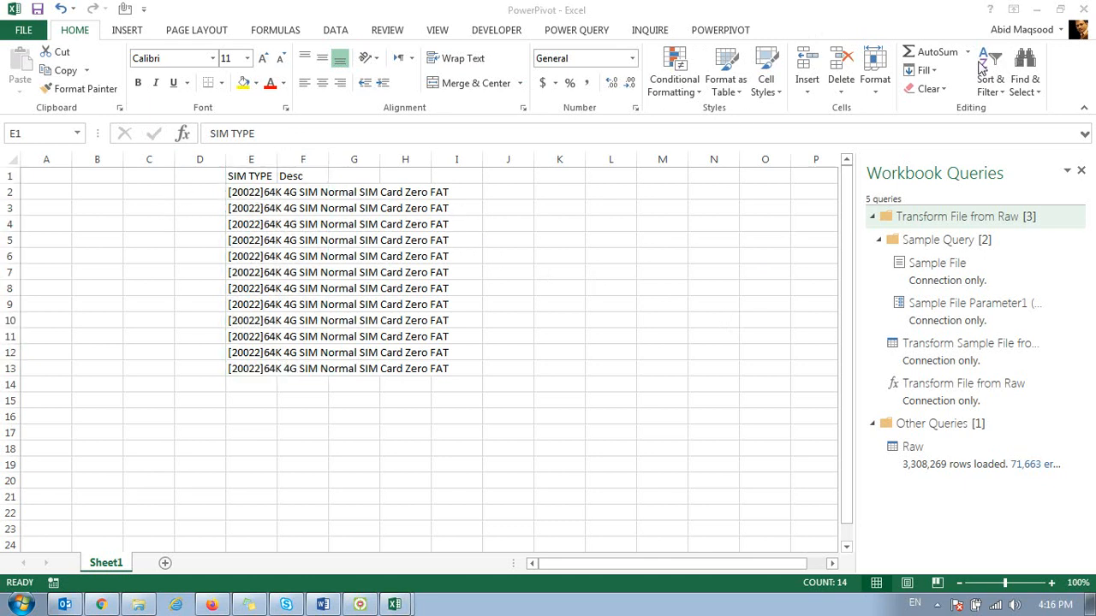
{"action": "left_click", "coordinate": [250, 173]}
{"action": "key", "text": "ctrl+t"}
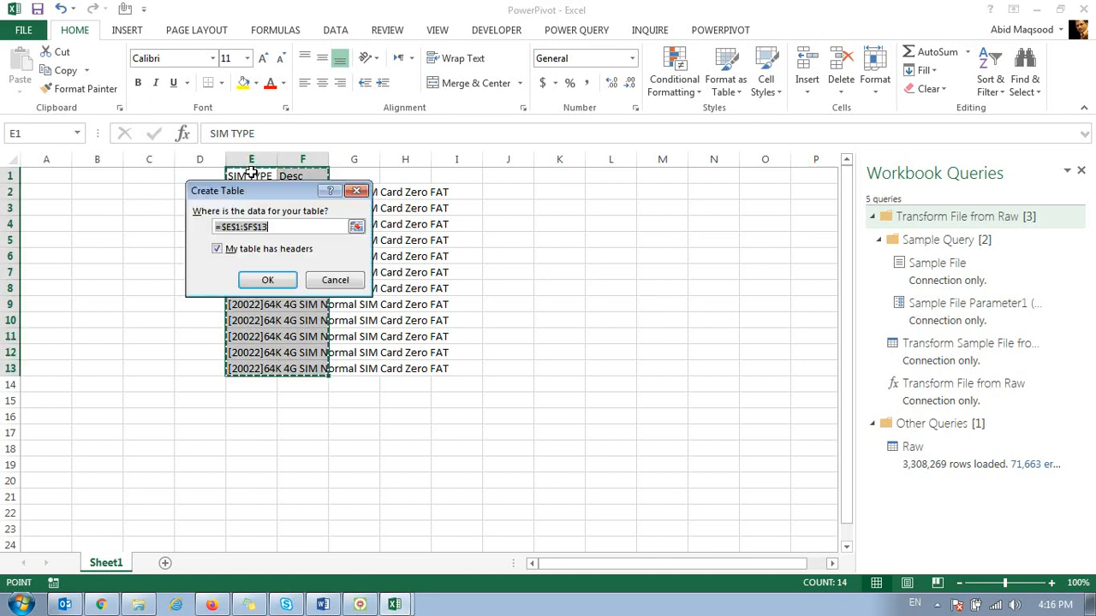
{"action": "left_click", "coordinate": [280, 279]}
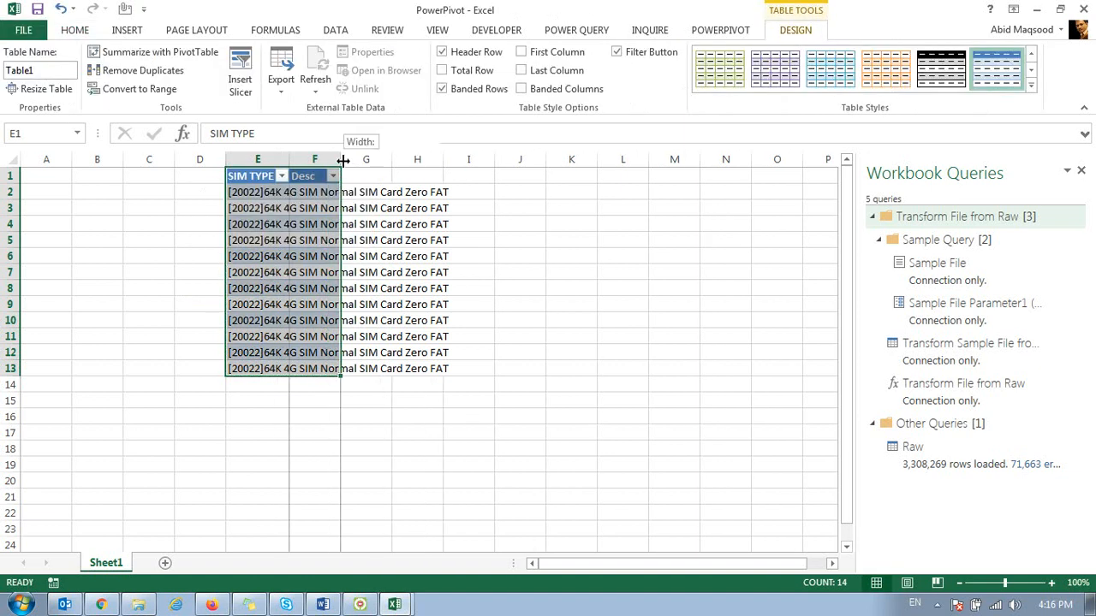
{"action": "double_click", "coordinate": [339, 159]}
{"action": "double_click", "coordinate": [288, 160]}
Step: Begin a FIND formula in cell F2, the first row of the Desc column
{"action": "left_click", "coordinate": [467, 197]}
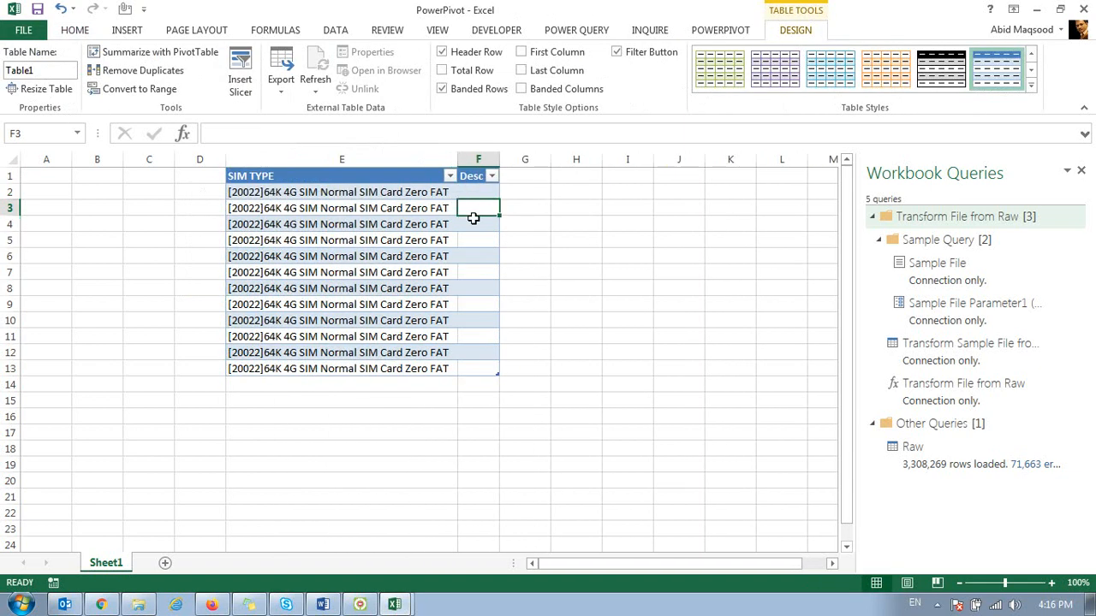
{"action": "type", "text": "=f"}
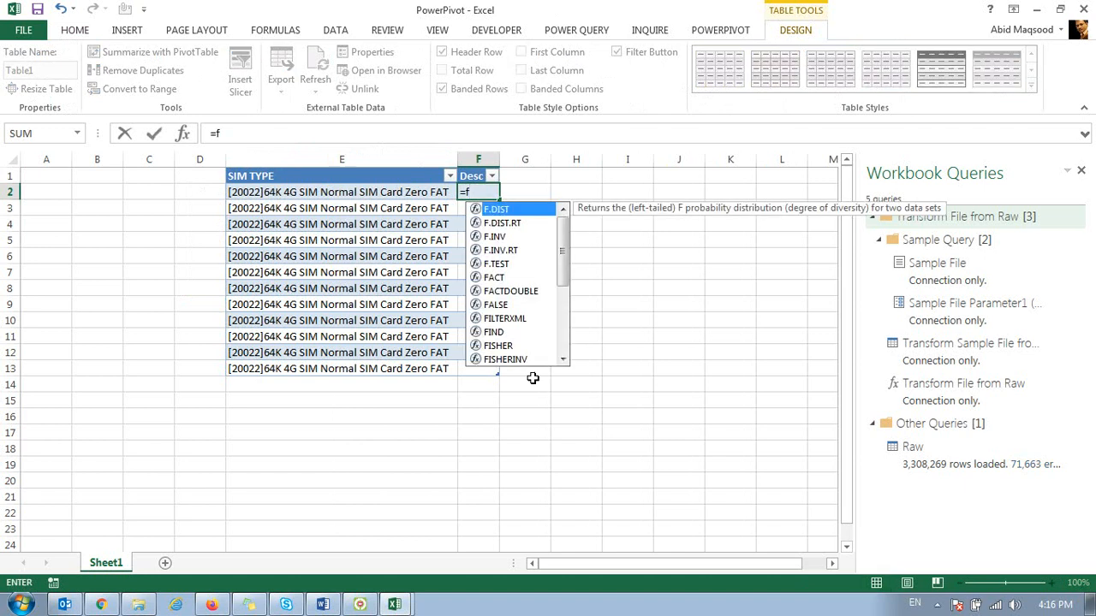
{"action": "type", "text": "inf"}
{"action": "key", "text": "BackSpace"}
{"action": "type", "text": "d"}
{"action": "key", "text": "Tab"}
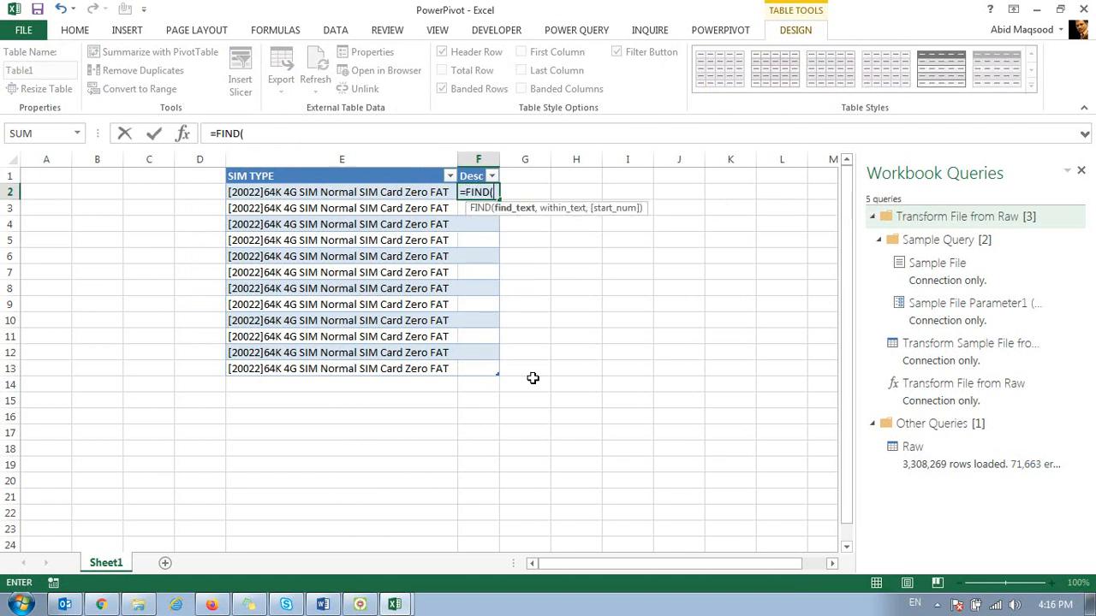
{"action": "key", "text": "Left"}
{"action": "key", "text": "Right"}
{"action": "key", "text": "BackSpace"}
{"action": "key", "text": "BackSpace"}
{"action": "key", "text": "BackSpace"}
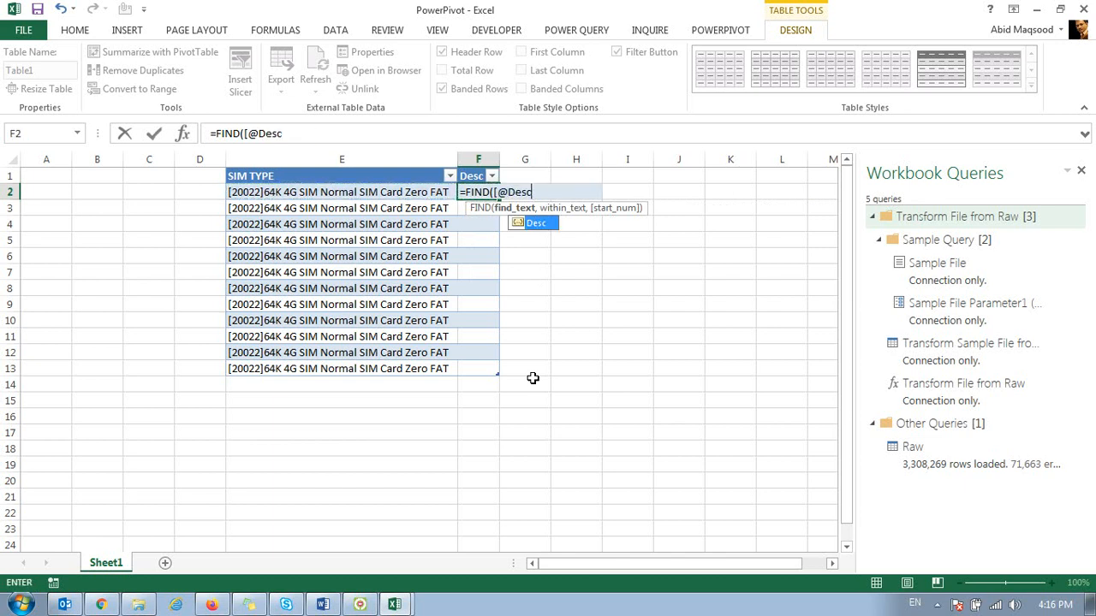
{"action": "key", "text": "BackSpace"}
{"action": "key", "text": "BackSpace"}
{"action": "key", "text": "BackSpace"}
{"action": "key", "text": "BackSpace"}
Step: Complete the Desc formula in F2 as =FIND("64K",[@[SIM TYPE]]) to fill the whole column
{"action": "type", "text": "\""}
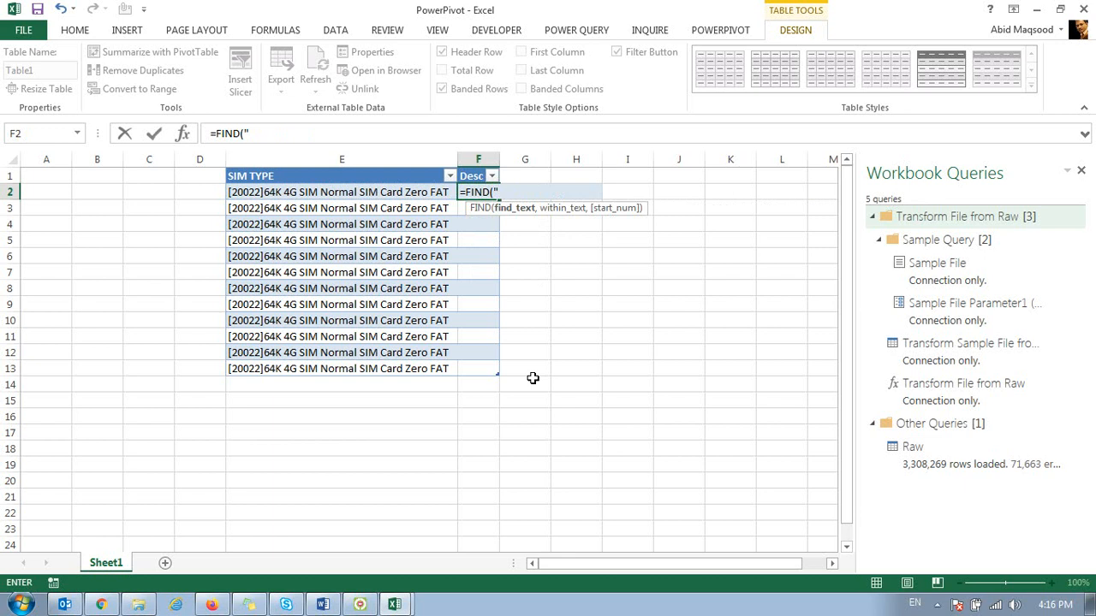
{"action": "type", "text": "64K\","}
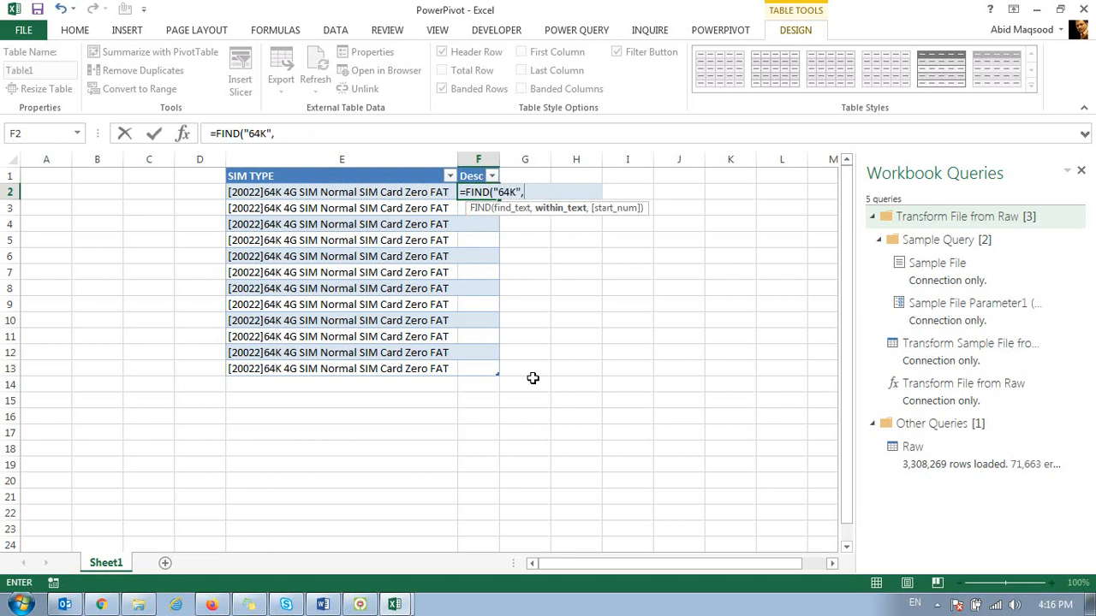
{"action": "key", "text": "Left"}
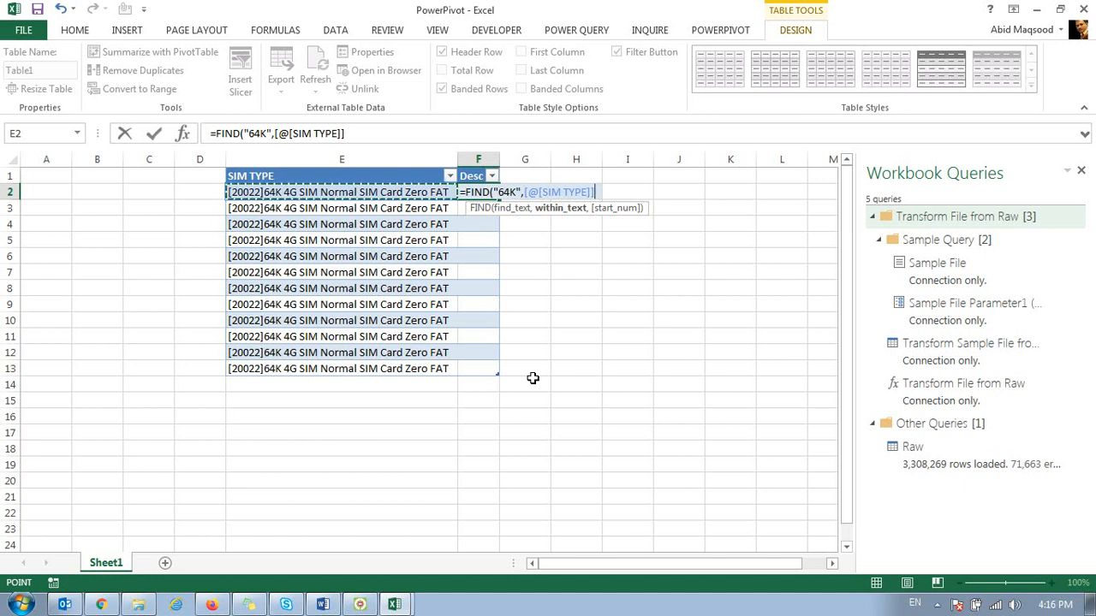
{"action": "type", "text": ")"}
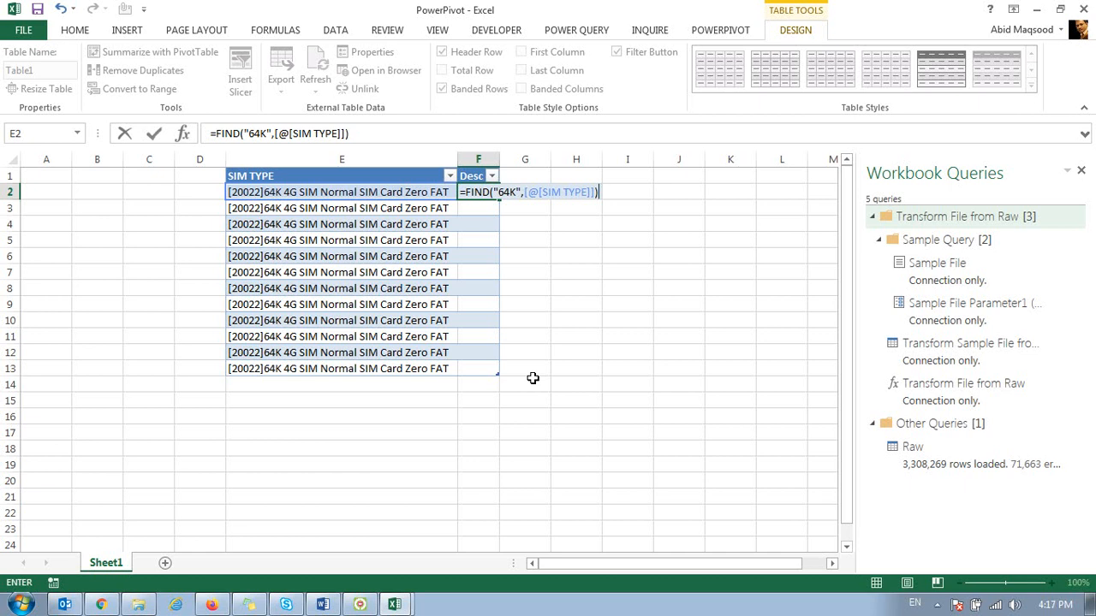
{"action": "key", "text": "Return"}
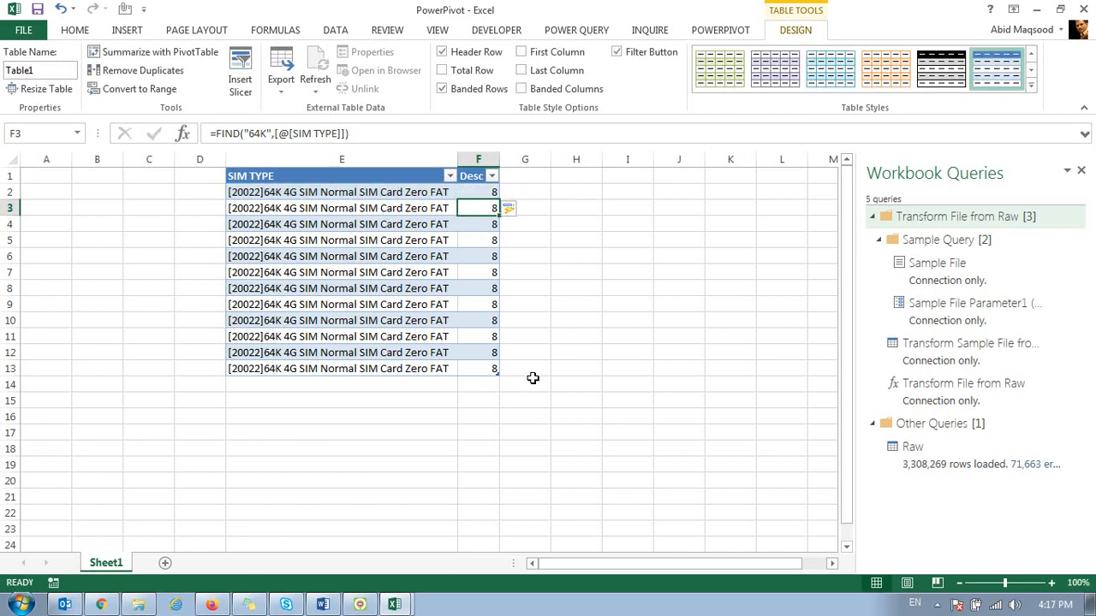
Step: Select the Desc results, then return to the PowerPivot window and select the first cell of the third calculated column
{"action": "left_click_drag", "start_coordinate": [490, 191], "coordinate": [481, 374]}
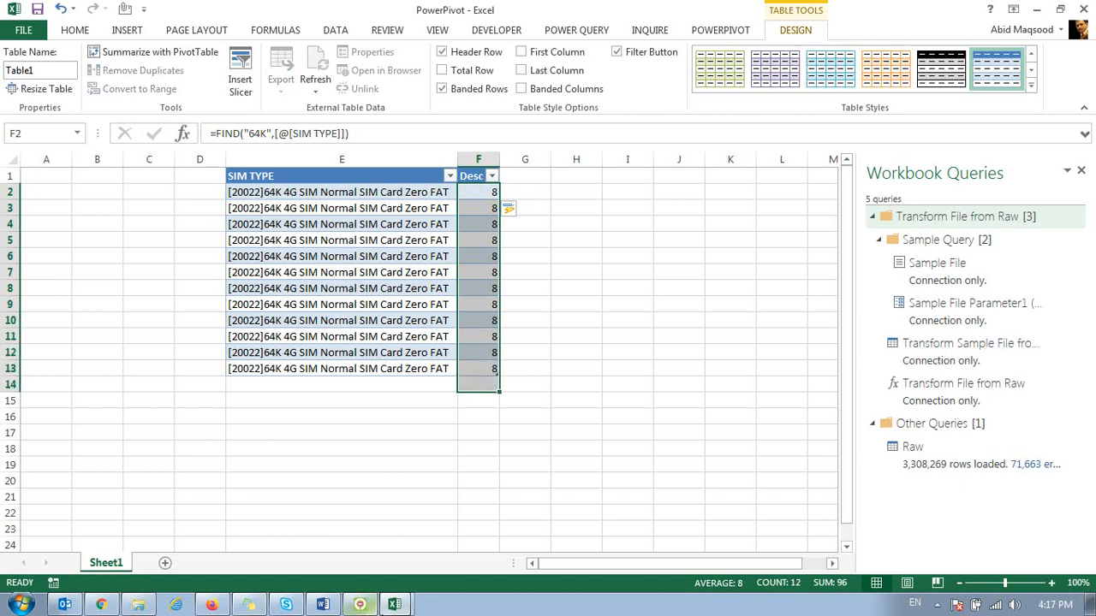
{"action": "left_click", "coordinate": [406, 599]}
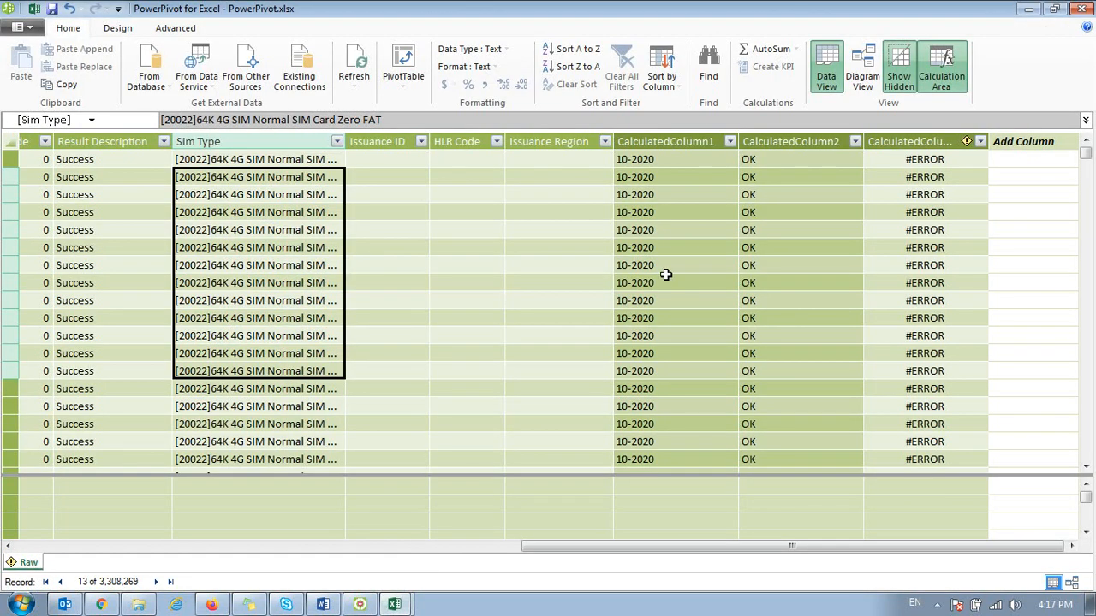
{"action": "left_click", "coordinate": [899, 161]}
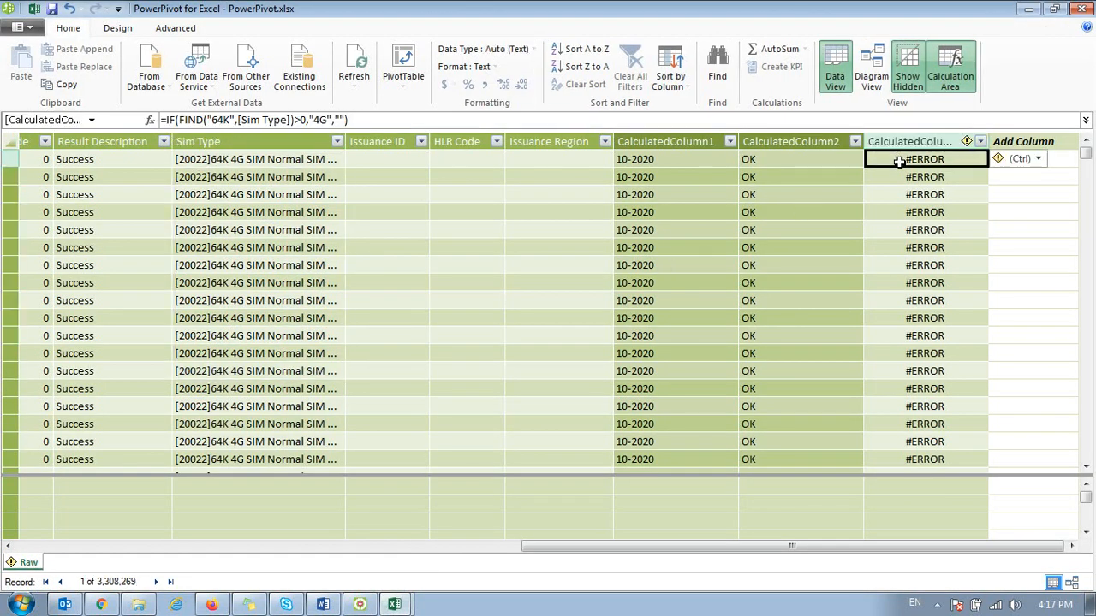
Step: Try to change the Sim Type reference in the IF formula to the table-style form [@[Sim Type]]
{"action": "left_click", "coordinate": [238, 120]}
{"action": "type", "text": "@"}
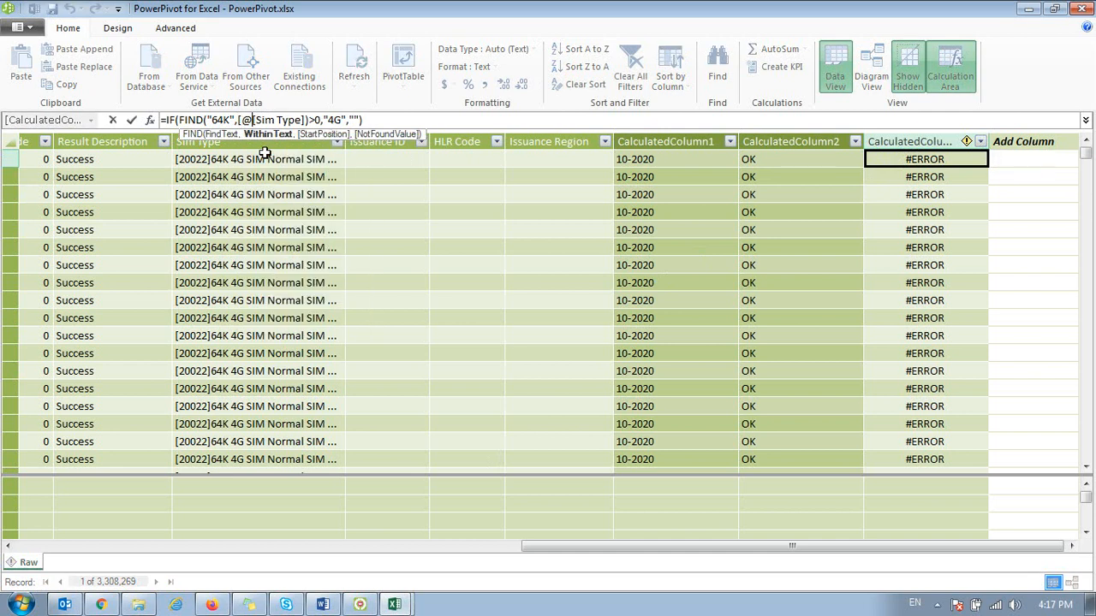
{"action": "key", "text": "Right"}
{"action": "key", "text": "Right"}
{"action": "key", "text": "Right"}
{"action": "key", "text": "Right"}
{"action": "key", "text": "Right"}
{"action": "key", "text": "Right"}
{"action": "key", "text": "Right"}
{"action": "key", "text": "Right"}
{"action": "type", "text": "]"}
{"action": "key", "text": "Return"}
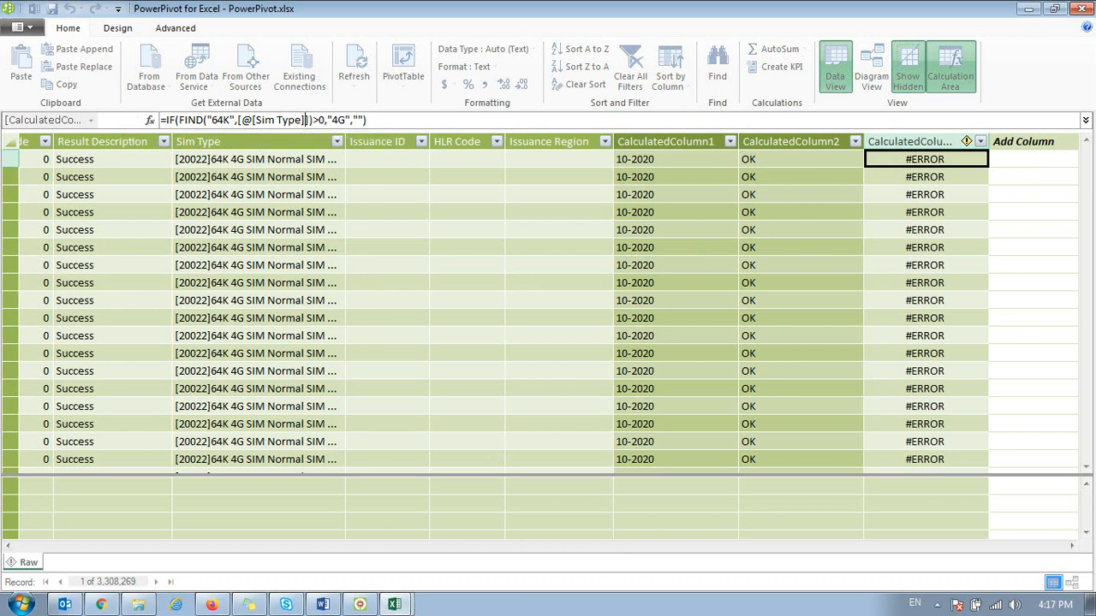
{"action": "key", "text": "Return"}
{"action": "key", "text": "Escape"}
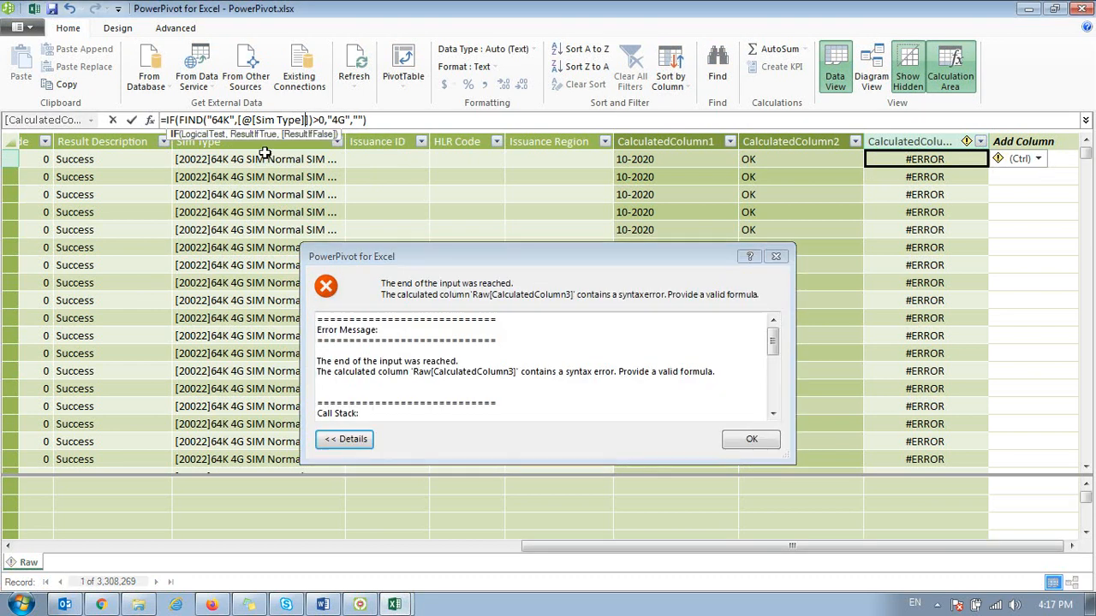
{"action": "key", "text": "Delete"}
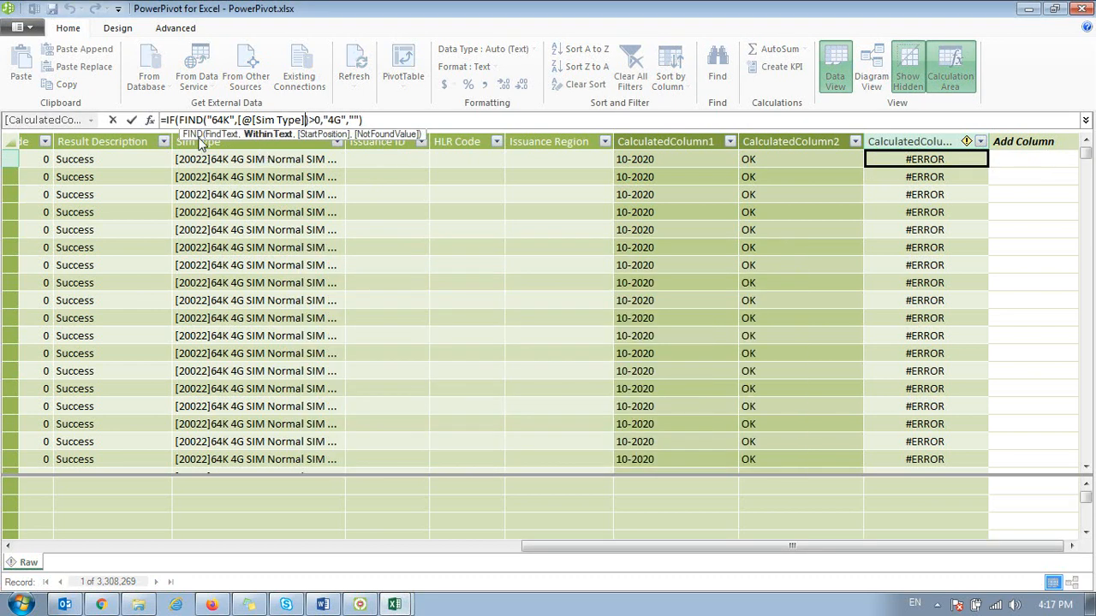
{"action": "key", "text": "Return"}
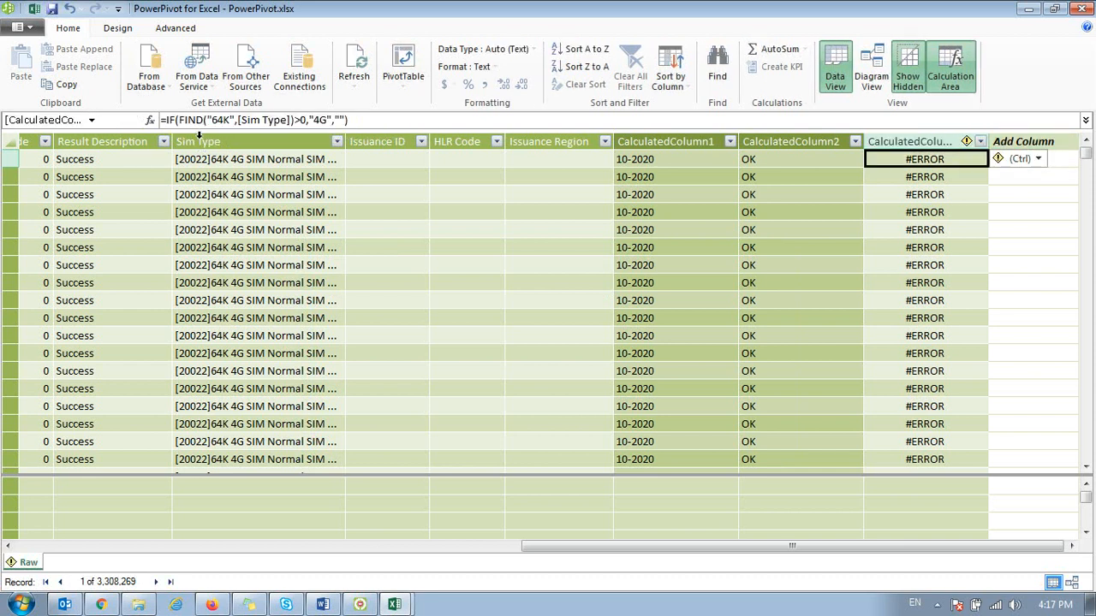
Step: Replace the third calculated column's formula with =FIND("64K",[Sim Type])
{"action": "type", "text": "=find"}
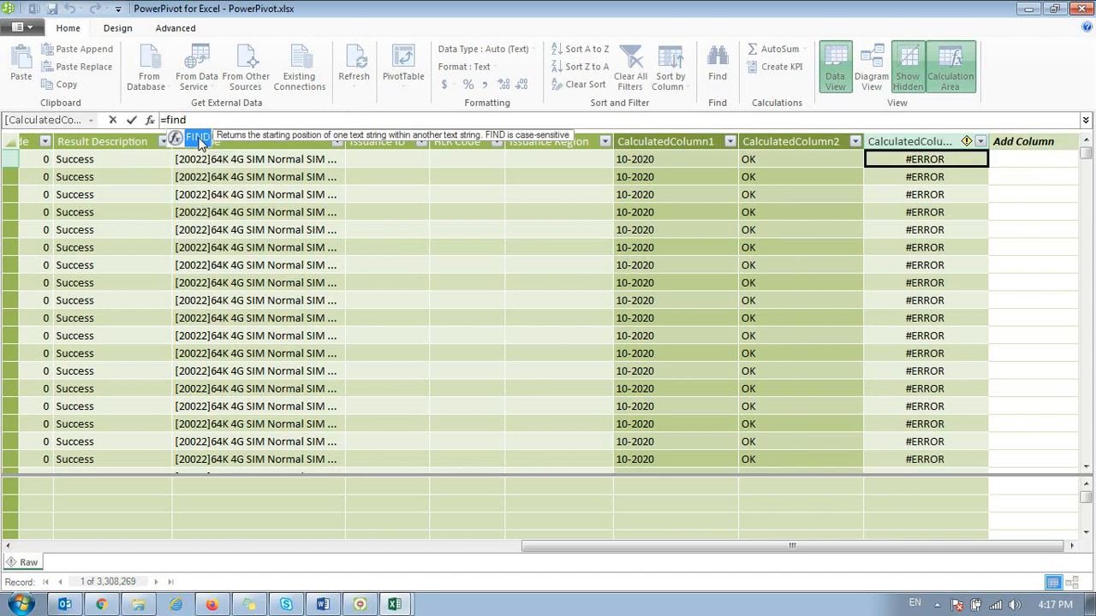
{"action": "double_click", "coordinate": [199, 138]}
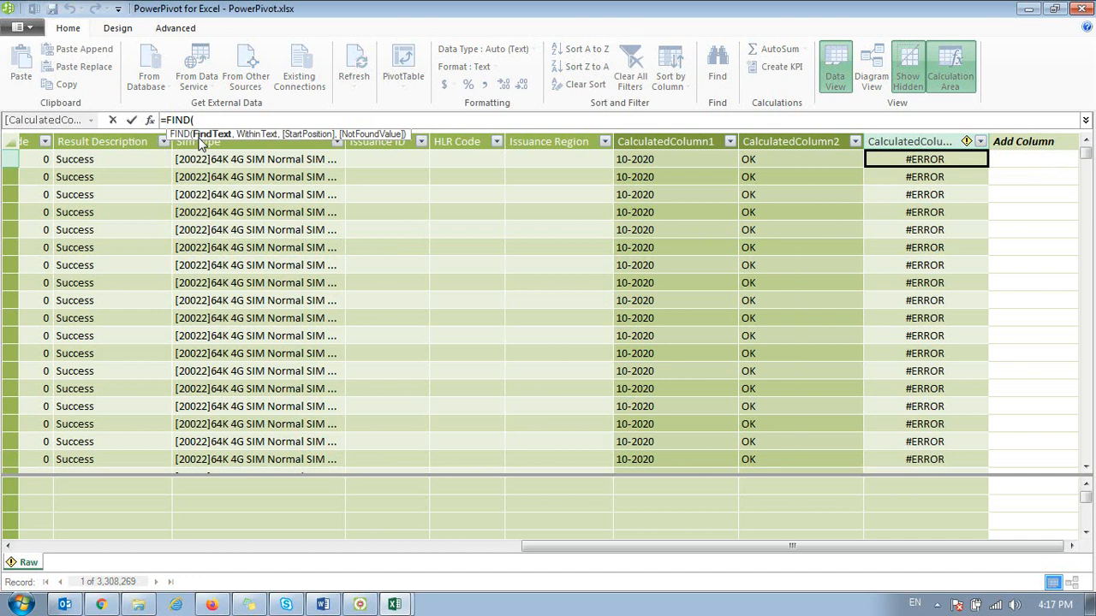
{"action": "type", "text": "\"64K\","}
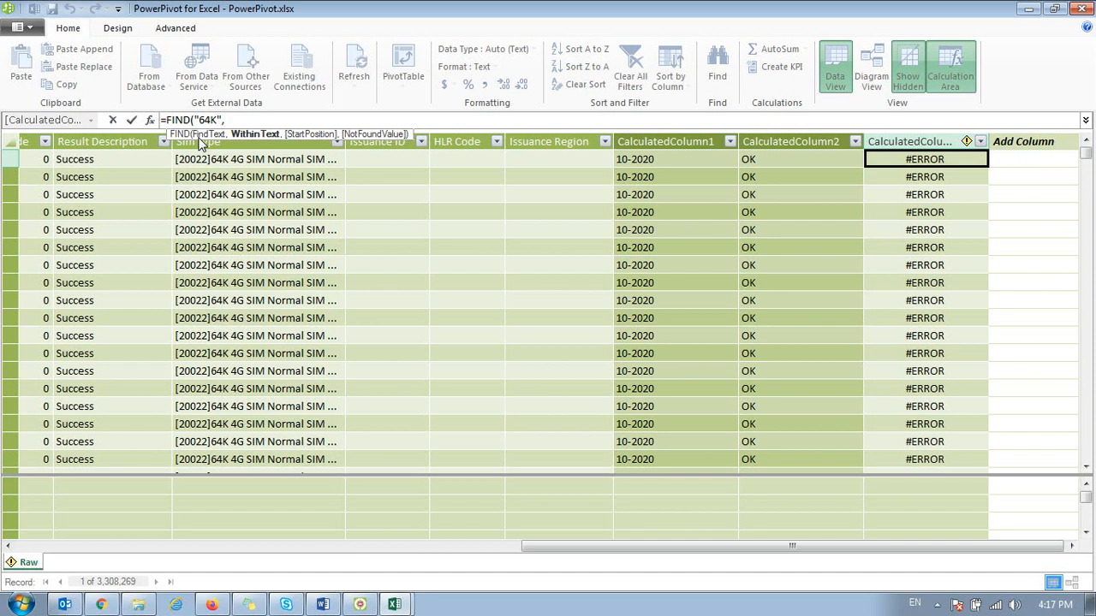
{"action": "type", "text": "[Sim"}
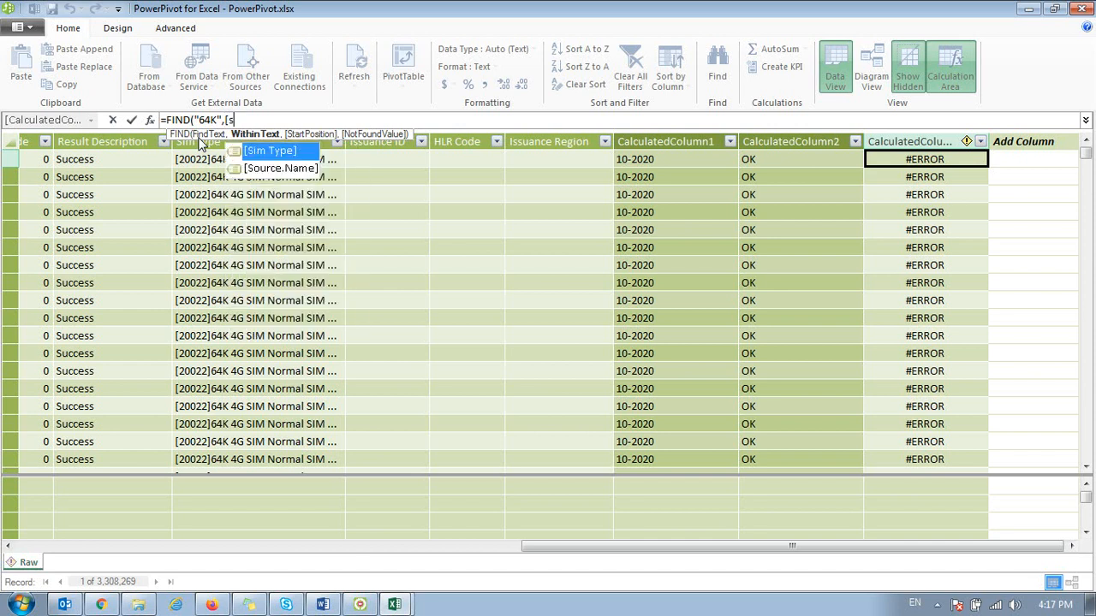
{"action": "key", "text": "Tab"}
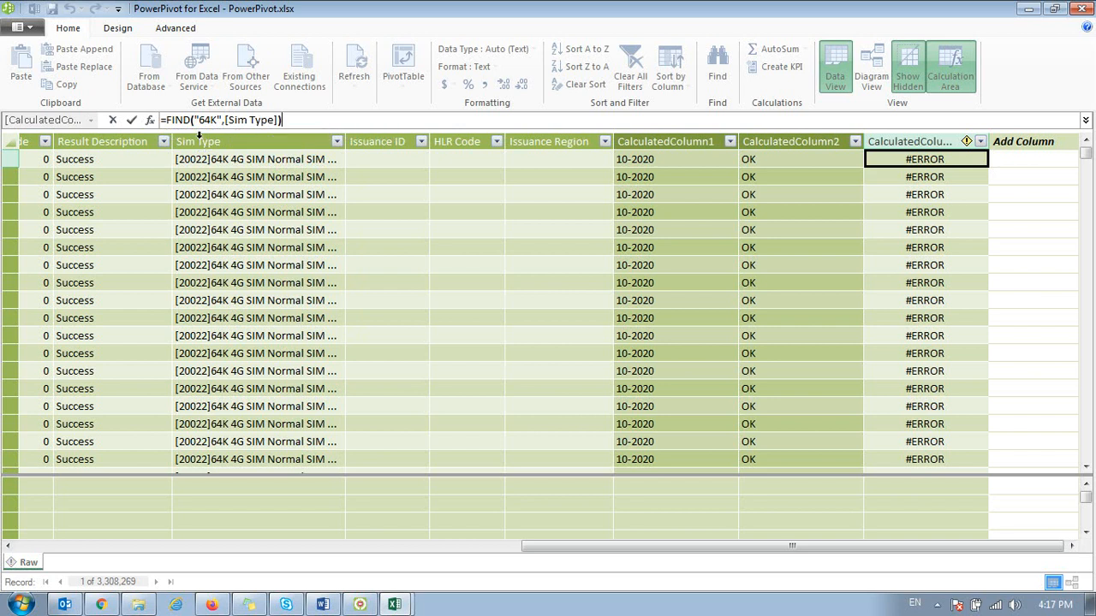
{"action": "key", "text": "Return"}
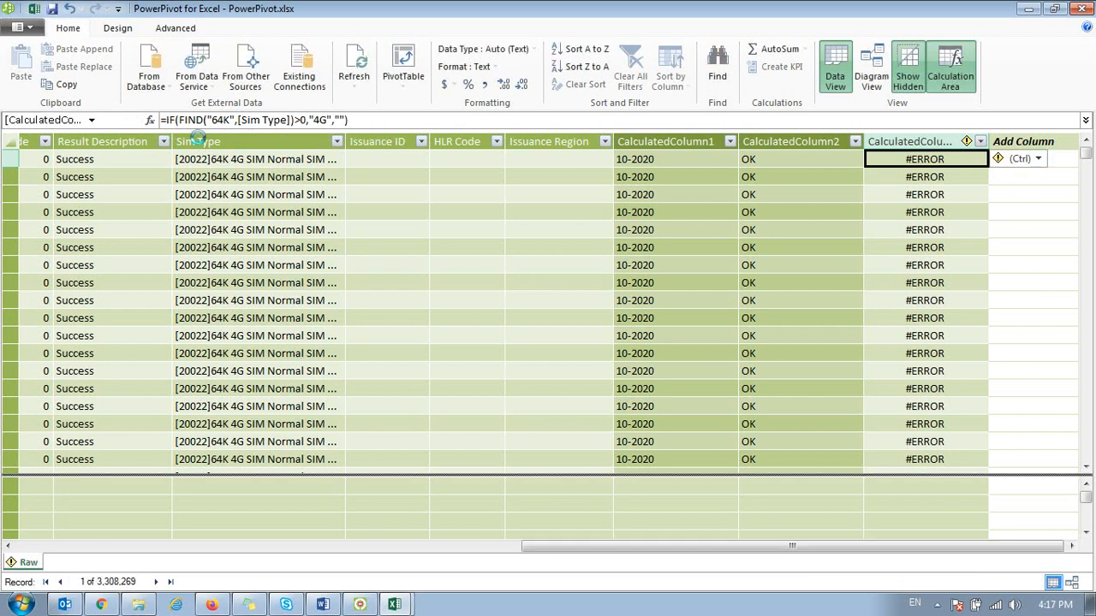
{"action": "key", "text": "Escape"}
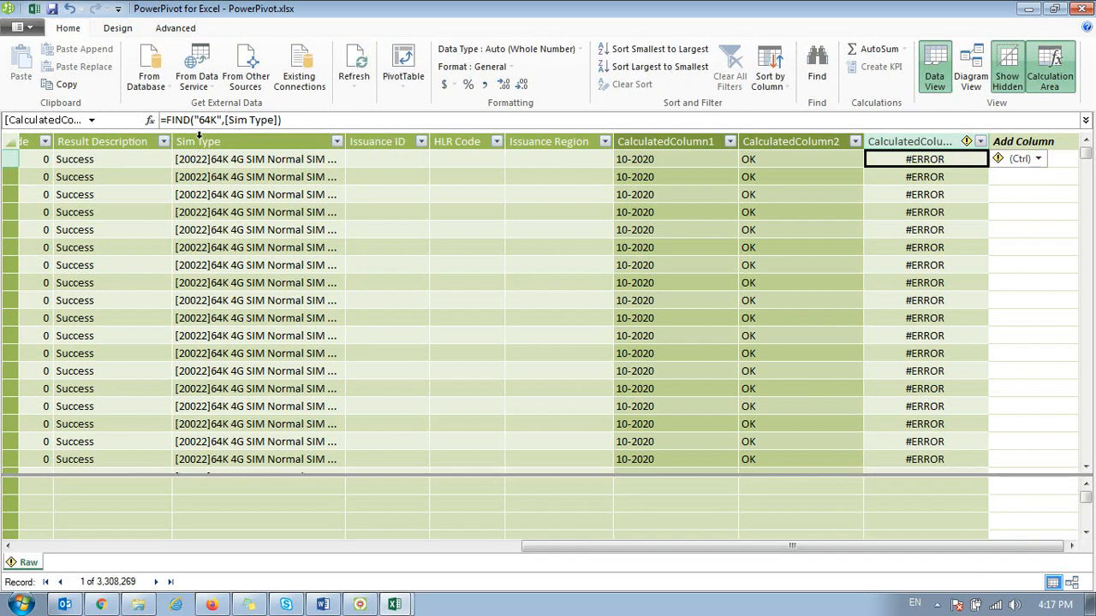
Step: Examine the first records of the third calculated column and compare its formula with that of CalculatedColumn1
{"action": "key", "text": "Down"}
{"action": "key", "text": "Down"}
{"action": "key", "text": "Down"}
{"action": "key", "text": "Down"}
{"action": "key", "text": "Up"}
{"action": "key", "text": "Up"}
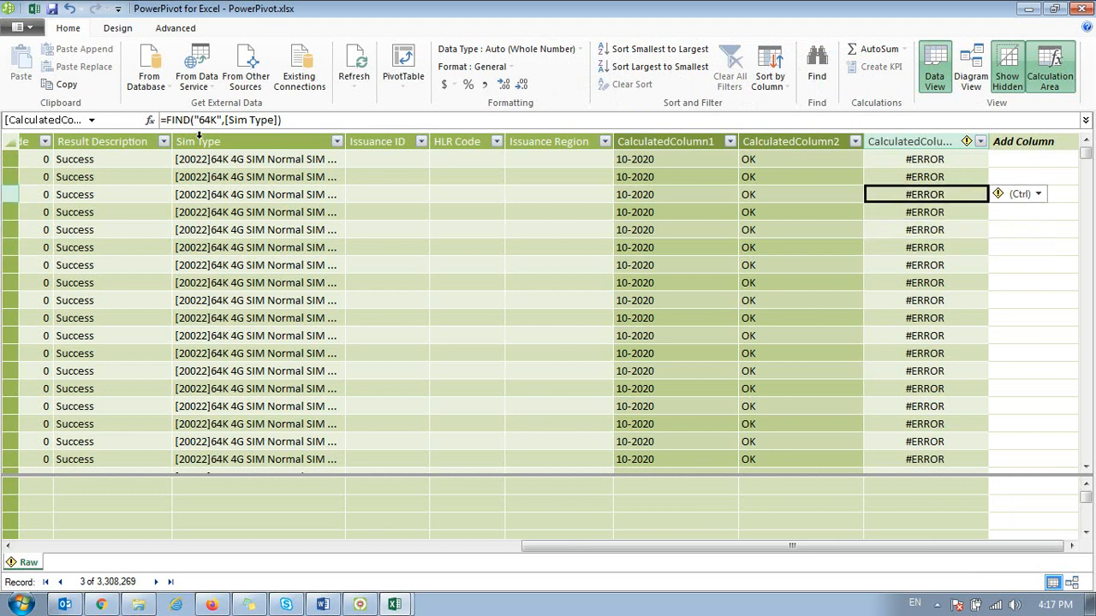
{"action": "key", "text": "Up"}
{"action": "key", "text": "Up"}
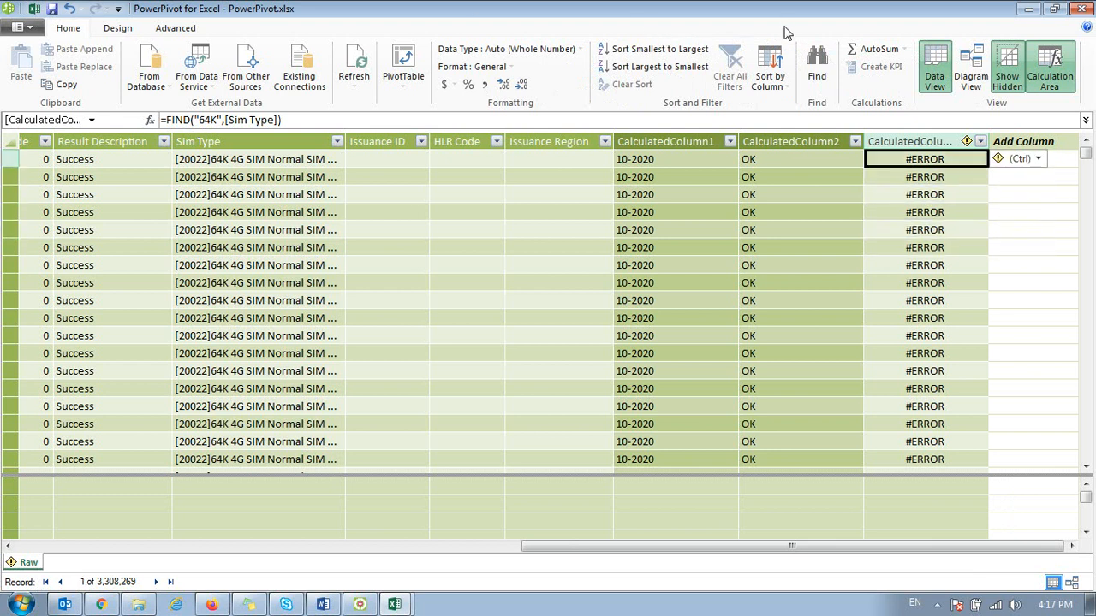
{"action": "left_click", "coordinate": [681, 230]}
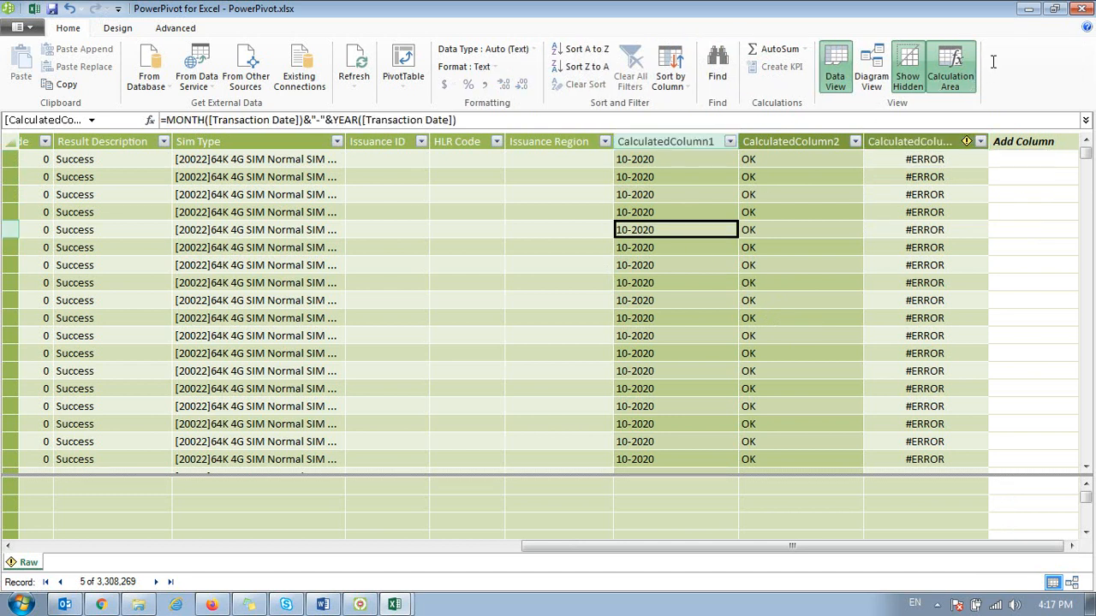
{"action": "left_click", "coordinate": [932, 160]}
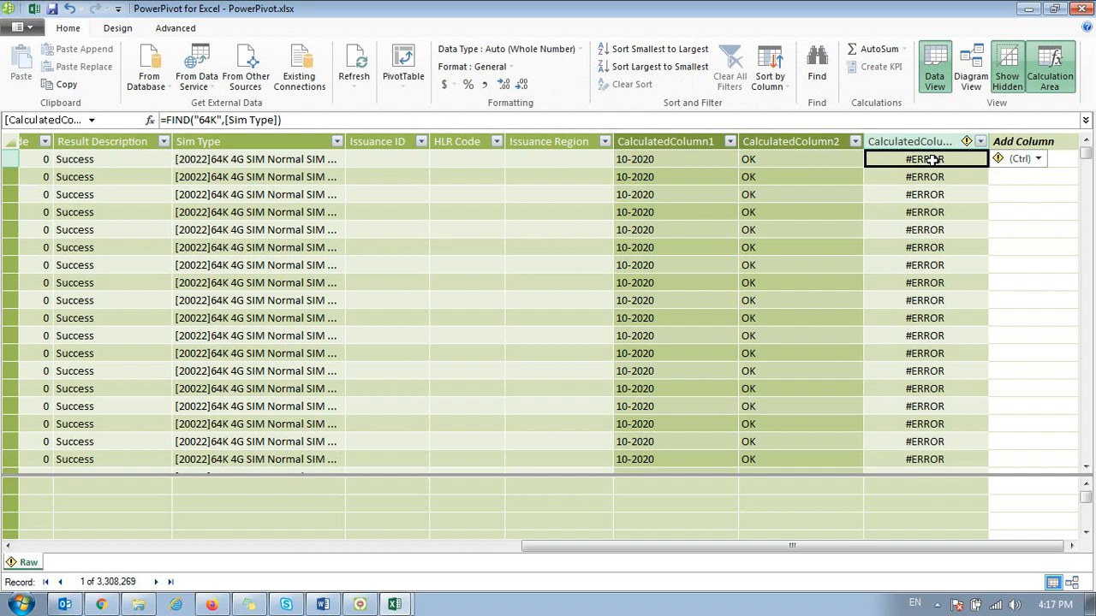
{"action": "type", "text": "="}
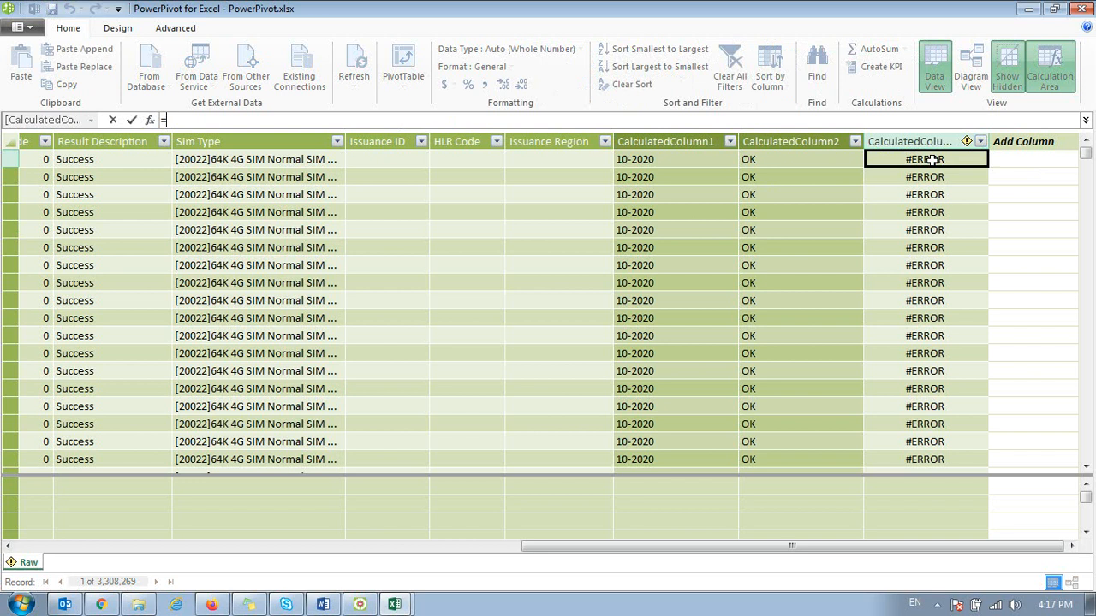
{"action": "type", "text": "LEFT("}
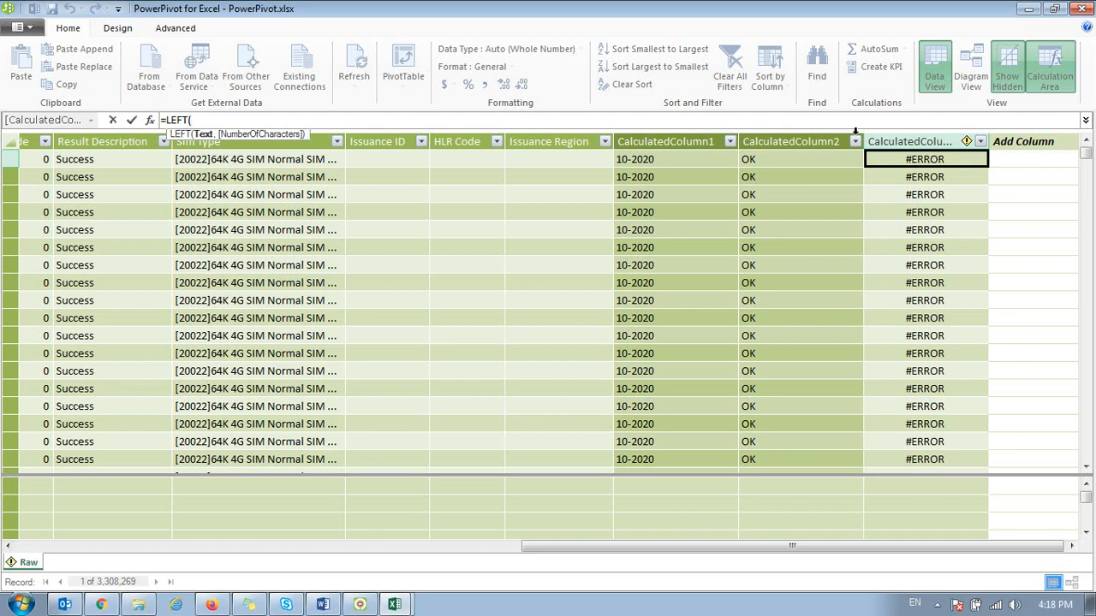
{"action": "left_click", "coordinate": [296, 163]}
{"action": "type", "text": ",[Sim Type"}
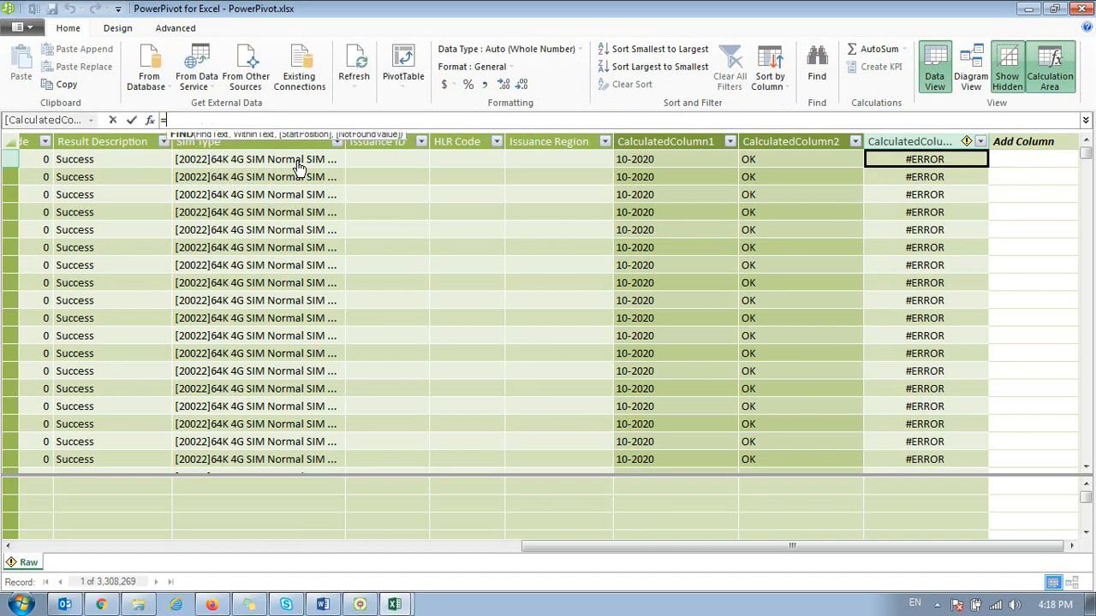
Step: Replace the third calculated column's formula with =MID([Sim Type],7,3)
{"action": "type", "text": "MID("}
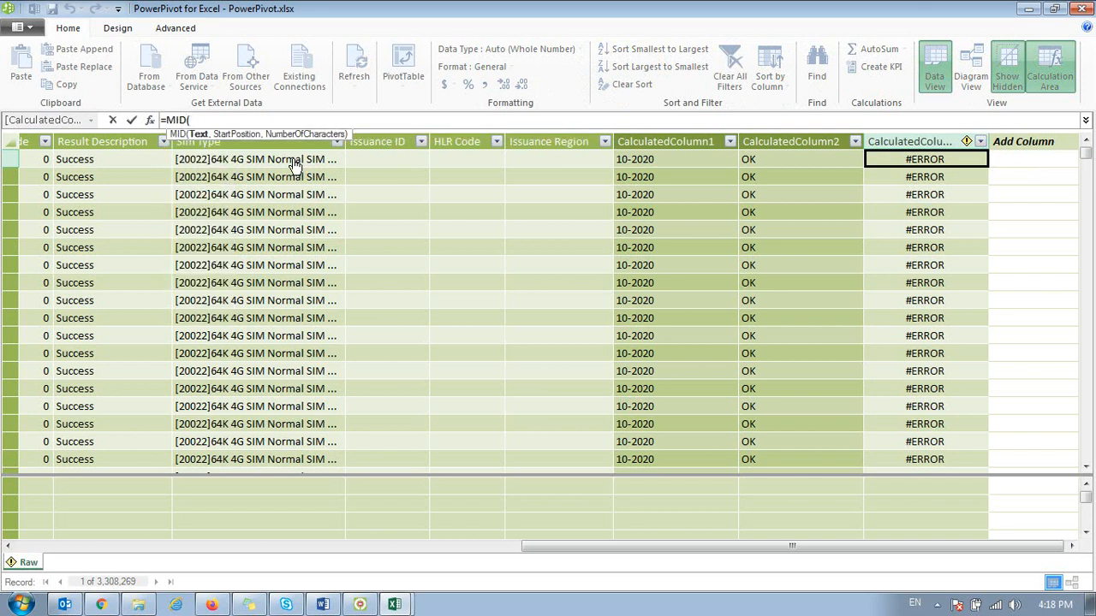
{"action": "left_click", "coordinate": [293, 165]}
{"action": "type", "text": ",7,3)"}
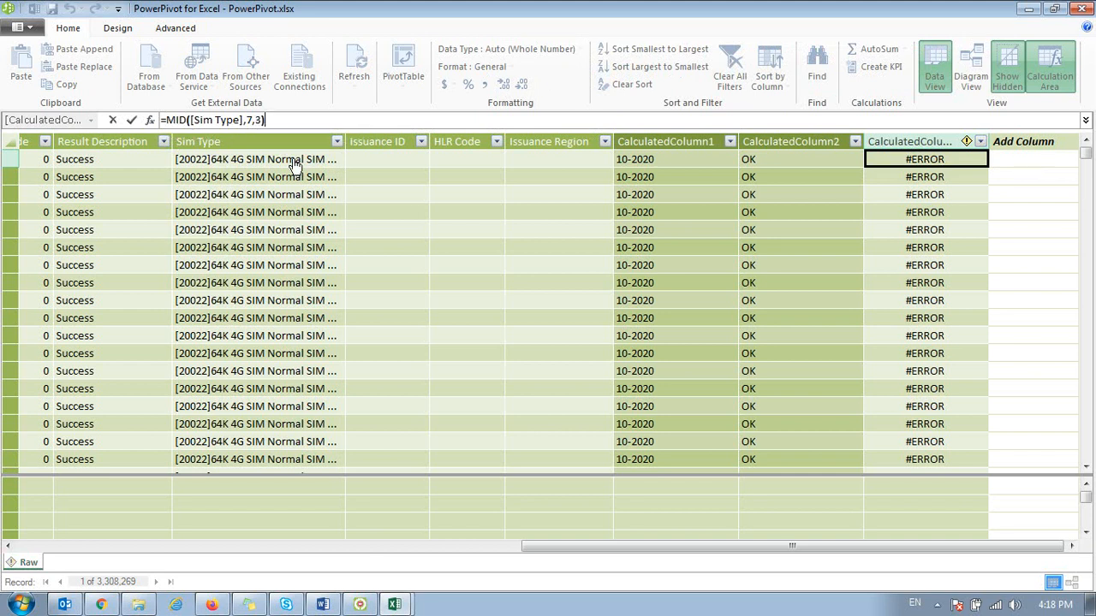
{"action": "key", "text": "Return"}
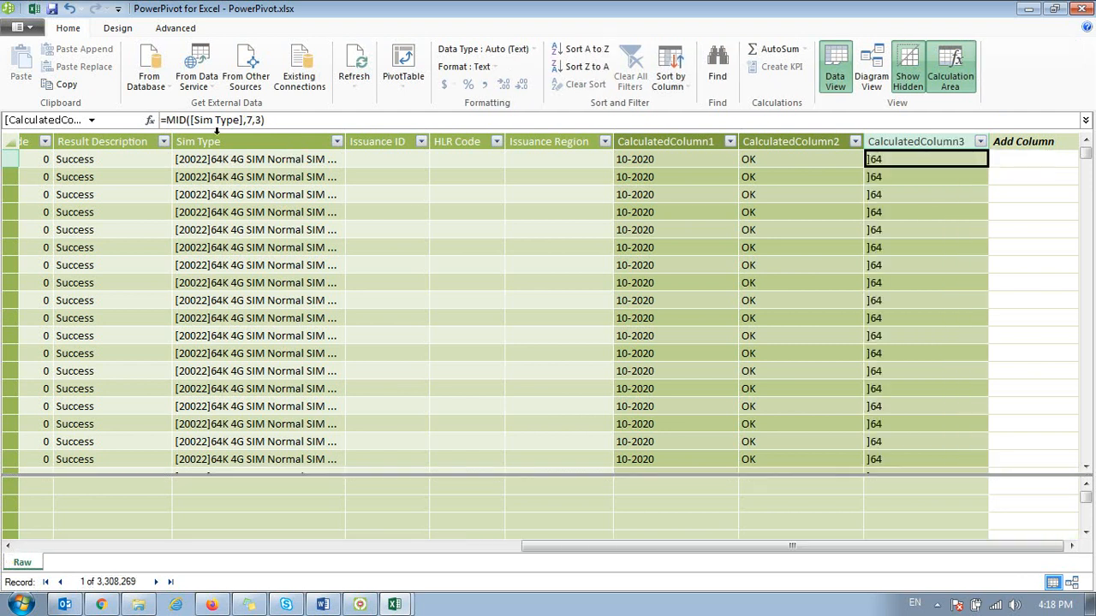
Step: Set the start position in the third calculated column's MID formula to 8
{"action": "left_click", "coordinate": [252, 121]}
{"action": "key", "text": "BackSpace"}
{"action": "type", "text": "8"}
{"action": "key", "text": "Return"}
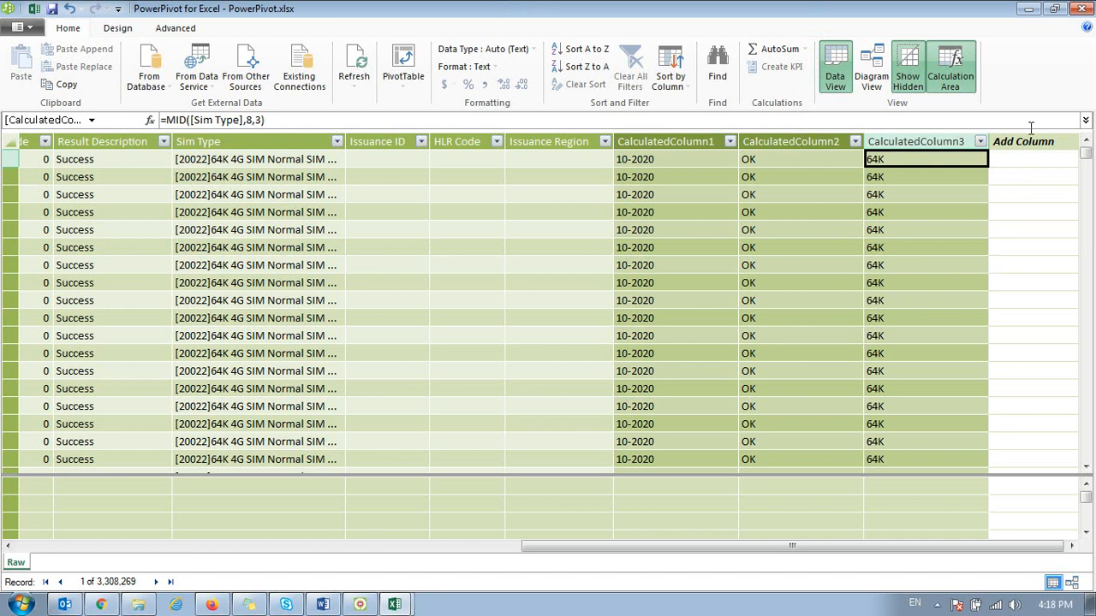
{"action": "left_click", "coordinate": [876, 192]}
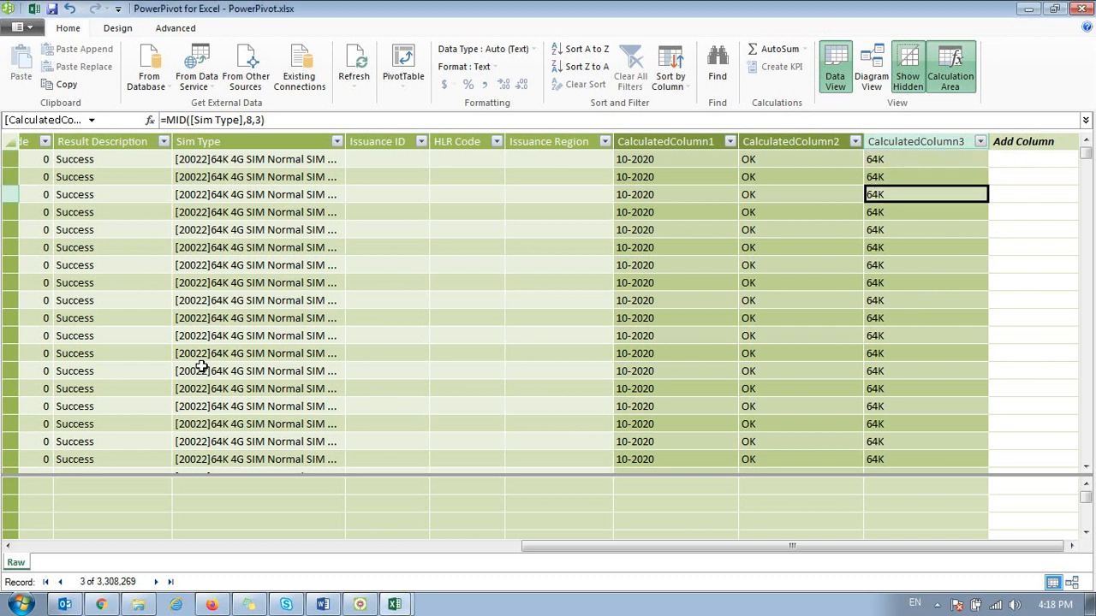
Step: Examine the first record's fields one by one from the start of the Raw table through Issuance ID
{"action": "key", "text": "ctrl+Home"}
{"action": "key", "text": "Right"}
{"action": "key", "text": "Right"}
{"action": "key", "text": "Right"}
{"action": "key", "text": "Left"}
{"action": "key", "text": "Right"}
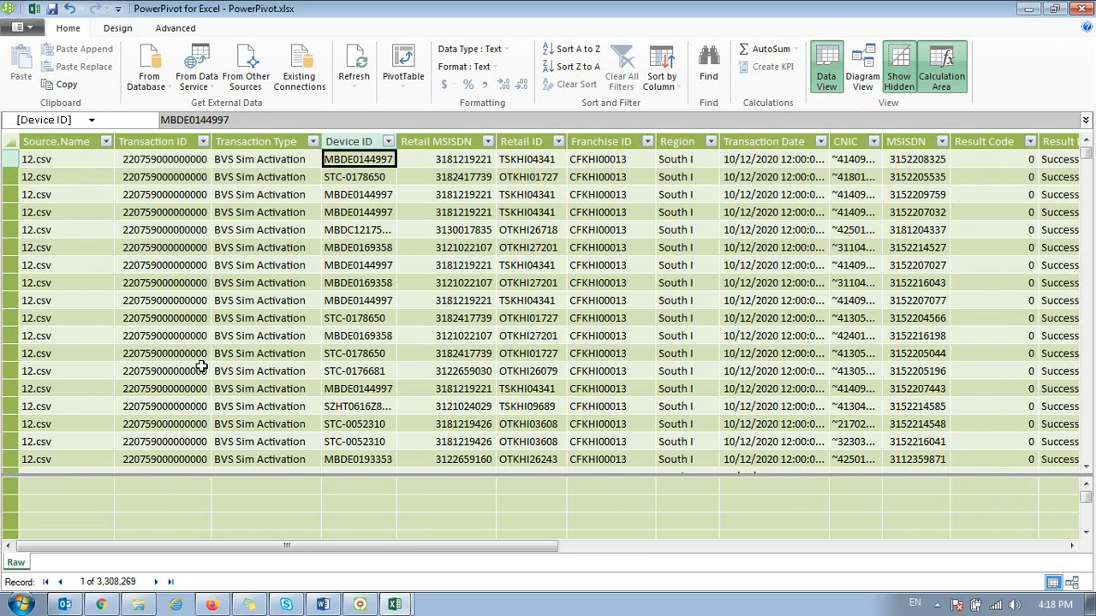
{"action": "key", "text": "Right"}
{"action": "key", "text": "Right"}
{"action": "key", "text": "Right"}
{"action": "key", "text": "Right"}
{"action": "key", "text": "Right"}
{"action": "key", "text": "Right"}
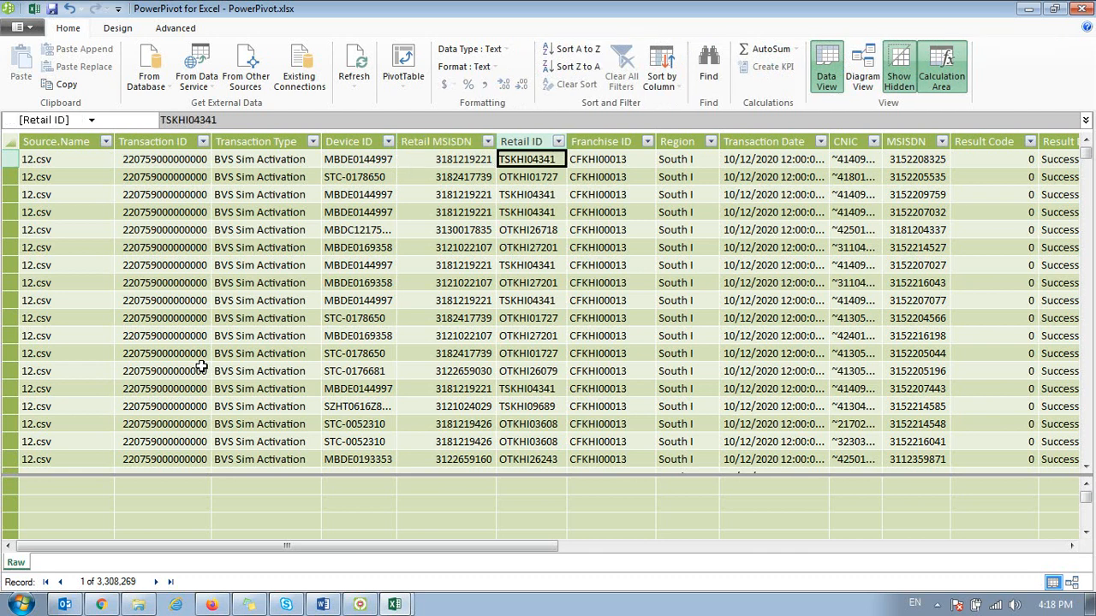
{"action": "key", "text": "Right"}
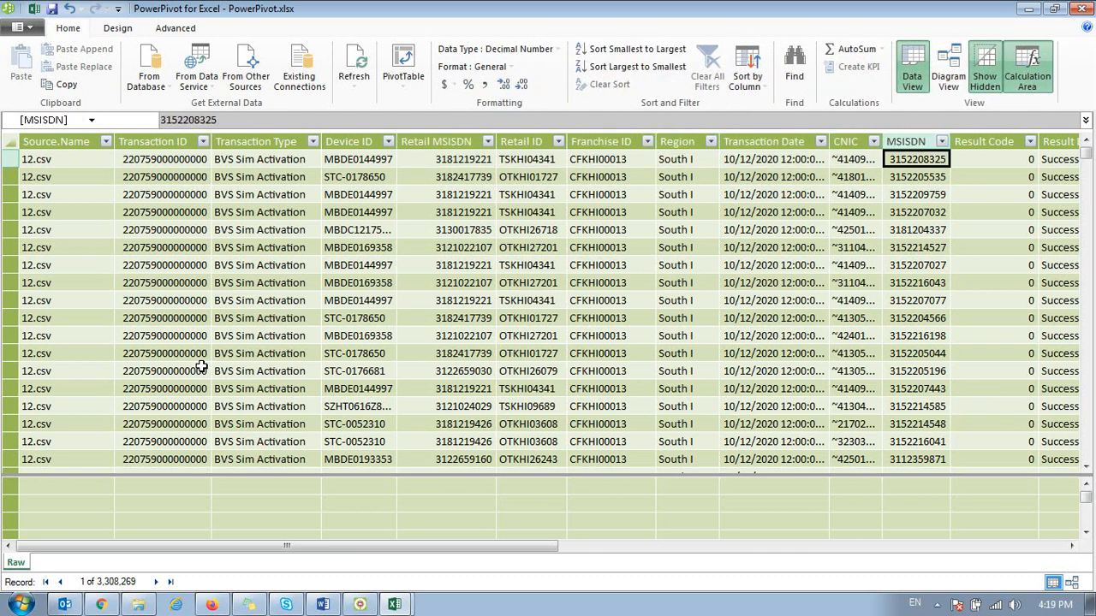
{"action": "key", "text": "Right"}
{"action": "key", "text": "Right"}
{"action": "key", "text": "Right"}
{"action": "key", "text": "Right"}
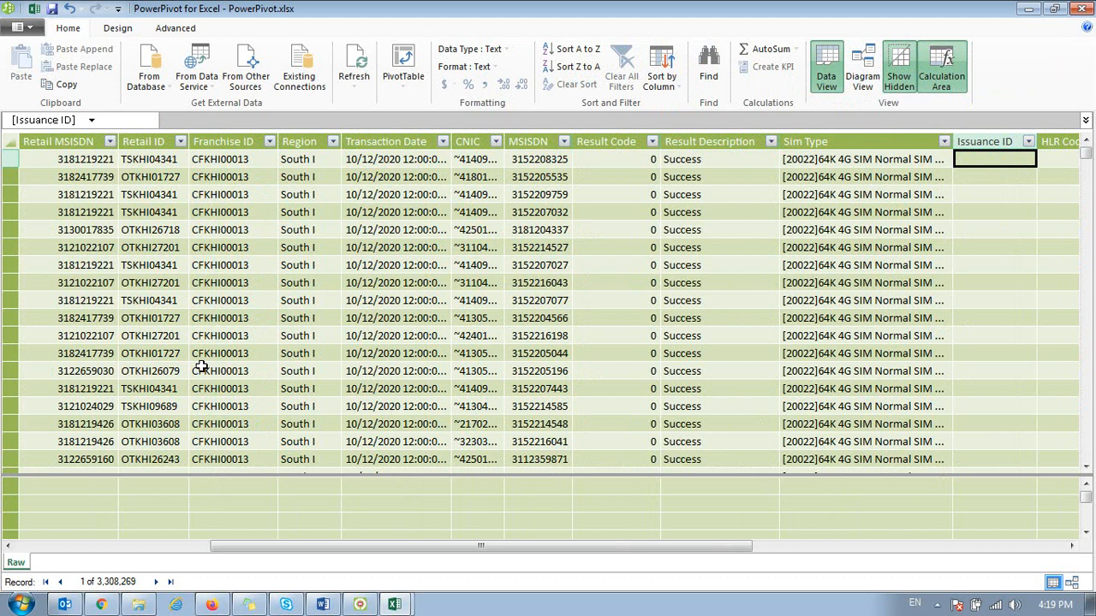
Step: Examine the first record's Result Code, Sim Type and calculated column values
{"action": "key", "text": "Left"}
{"action": "key", "text": "Left"}
{"action": "key", "text": "Left"}
{"action": "key", "text": "Left"}
{"action": "key", "text": "Left"}
{"action": "key", "text": "Left"}
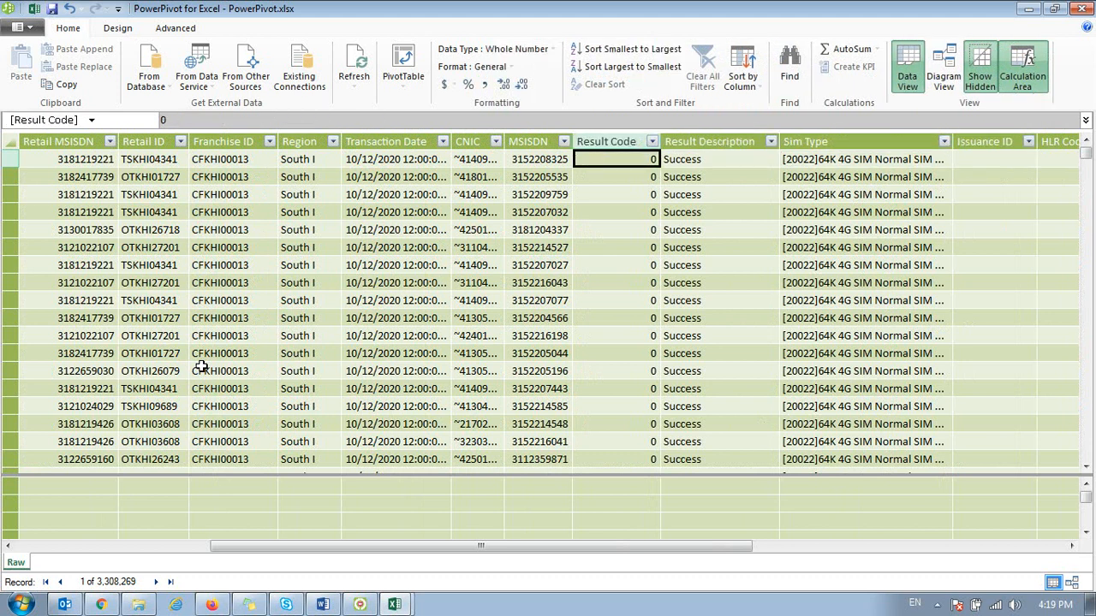
{"action": "key", "text": "Right"}
{"action": "key", "text": "Right"}
{"action": "key", "text": "Right"}
{"action": "key", "text": "Right"}
{"action": "key", "text": "Right"}
{"action": "key", "text": "Right"}
{"action": "key", "text": "Right"}
{"action": "key", "text": "Right"}
{"action": "key", "text": "Right"}
{"action": "key", "text": "Right"}
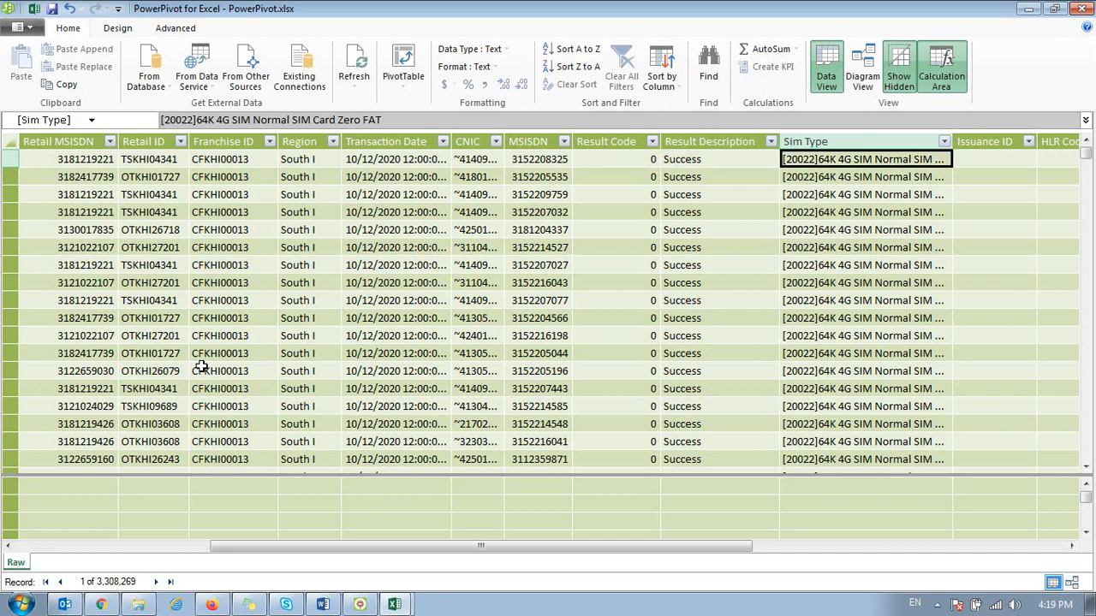
{"action": "key", "text": "Right"}
{"action": "key", "text": "Right"}
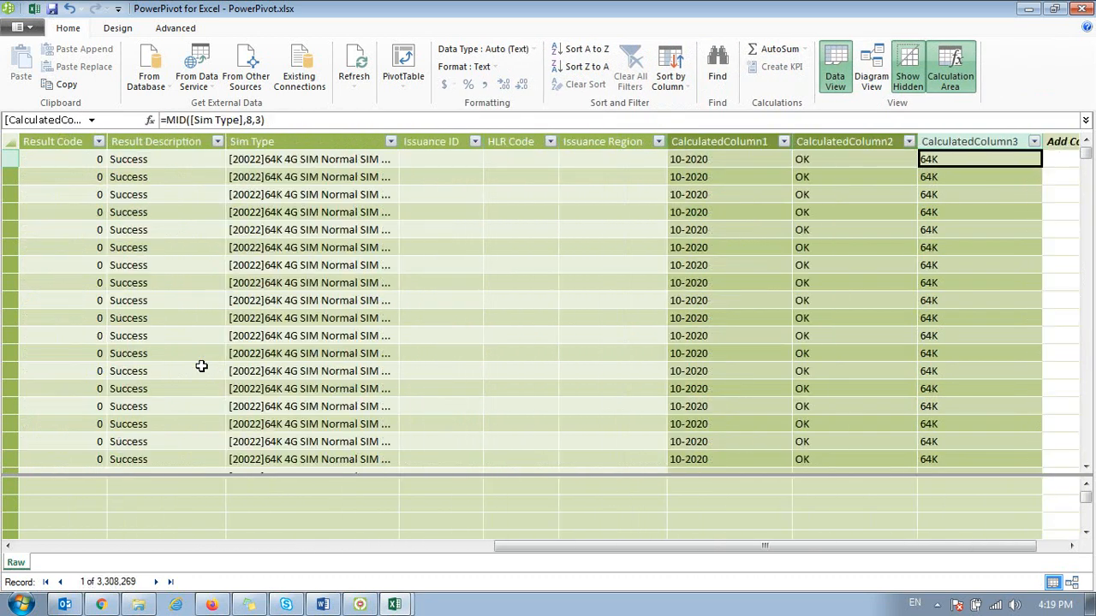
{"action": "key", "text": "Right"}
{"action": "key", "text": "Left"}
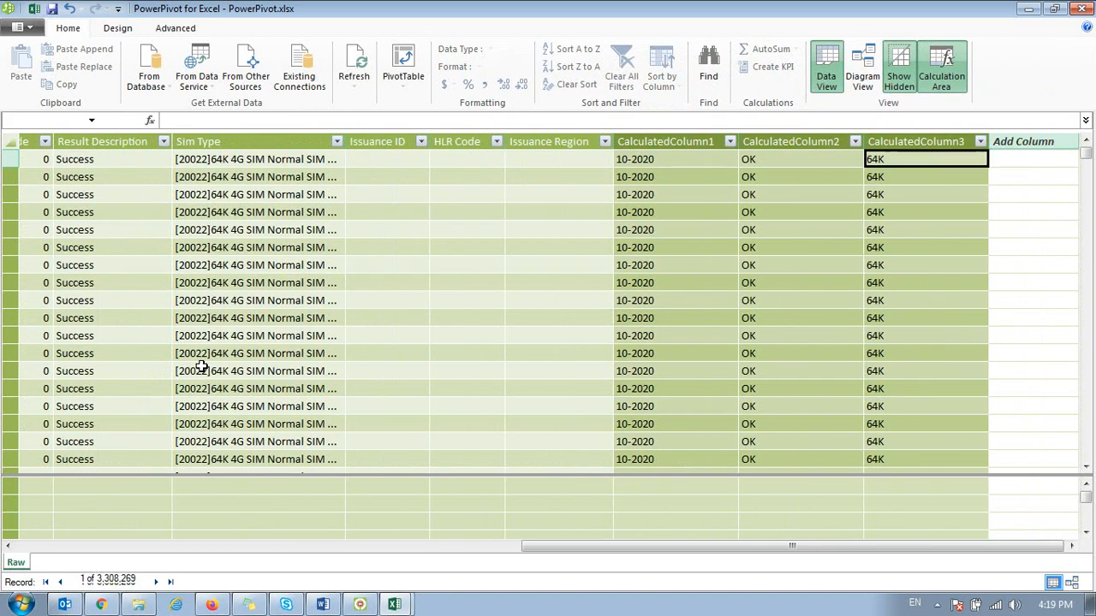
{"action": "key", "text": "Left"}
{"action": "key", "text": "Left"}
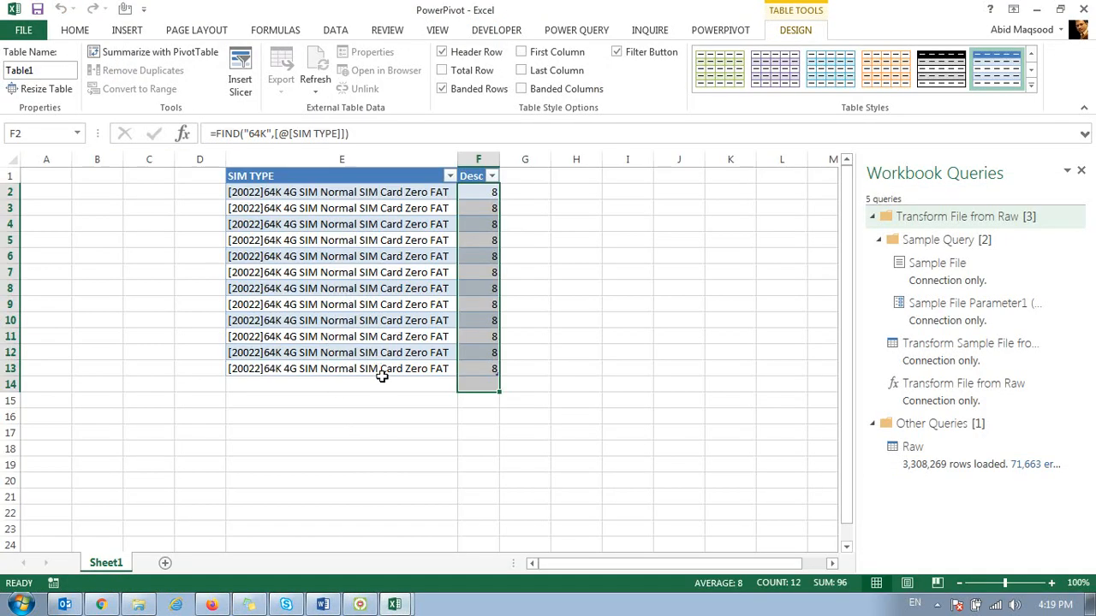
Step: Switch to the PowerPivot workbook in Excel and add a new worksheet to it
{"action": "left_click", "coordinate": [382, 379]}
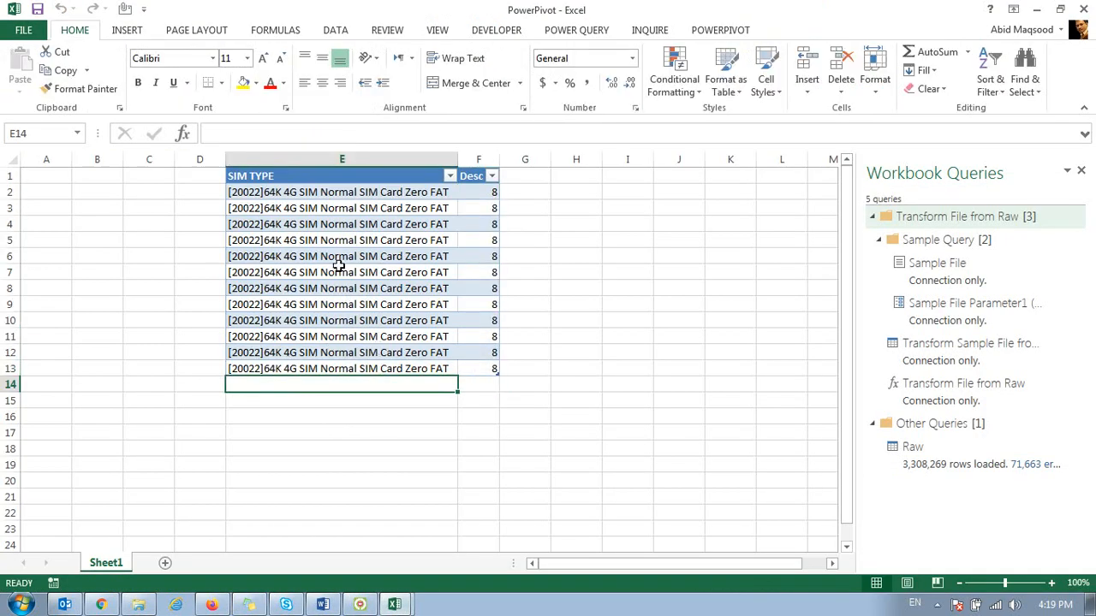
{"action": "left_click", "coordinate": [164, 553]}
{"action": "left_click", "coordinate": [145, 352]}
{"action": "left_click", "coordinate": [154, 384]}
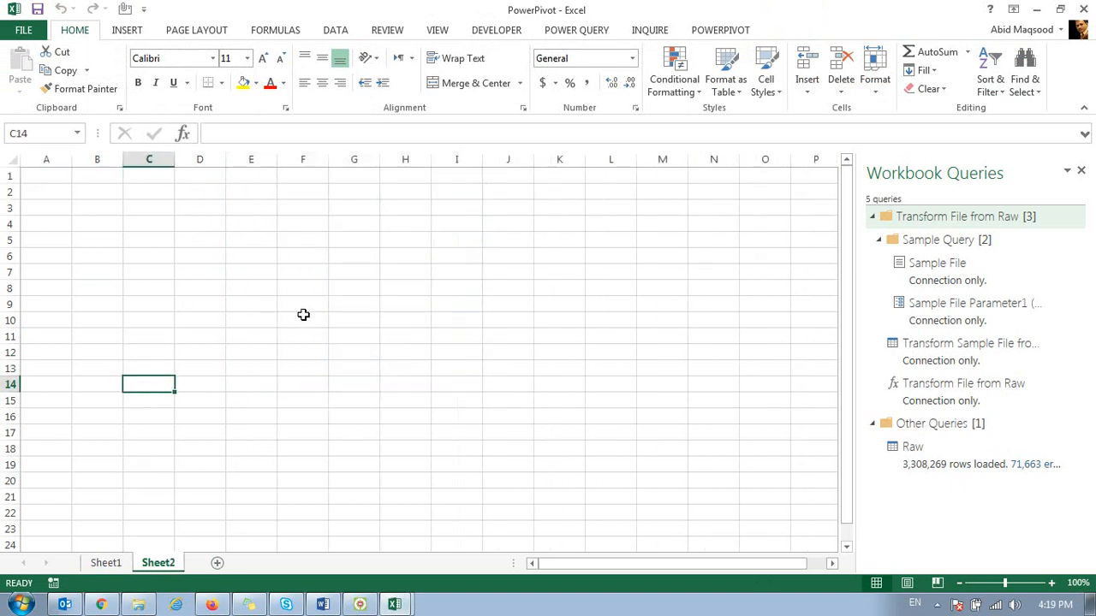
{"action": "left_click", "coordinate": [127, 31]}
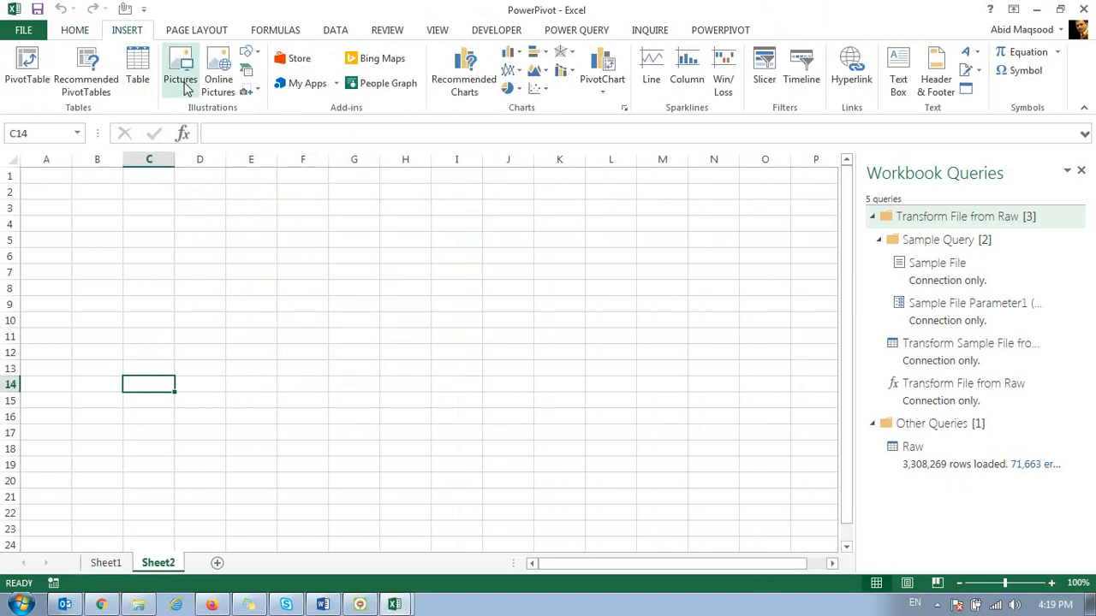
Step: Switch to File Explorer and open the 1420 WRK workbook from the 1420 - OCT folder in Downloads
{"action": "left_click", "coordinate": [138, 604]}
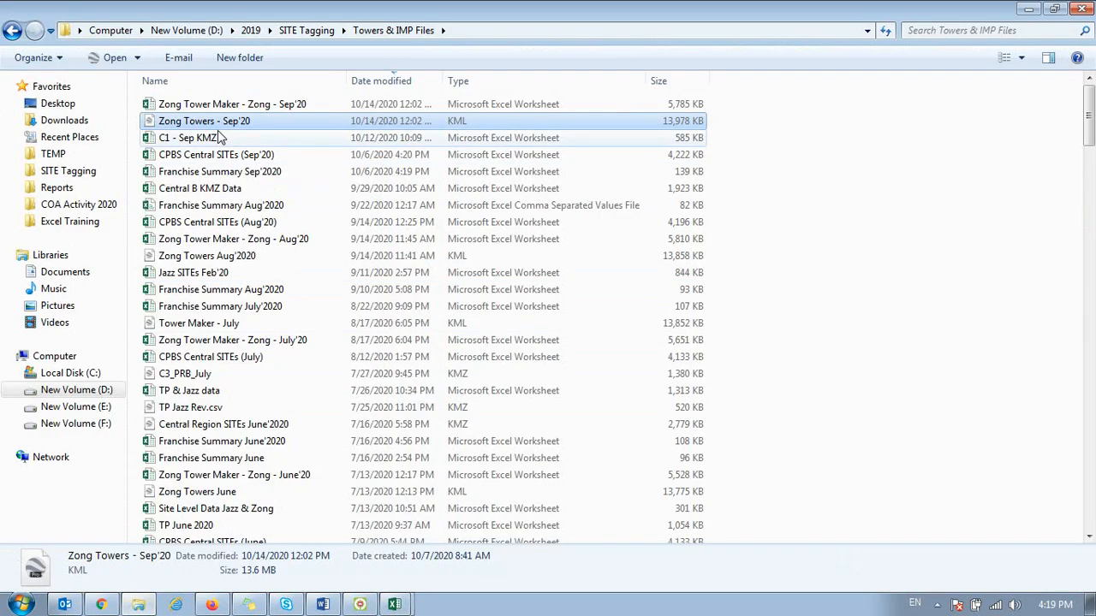
{"action": "left_click", "coordinate": [64, 121]}
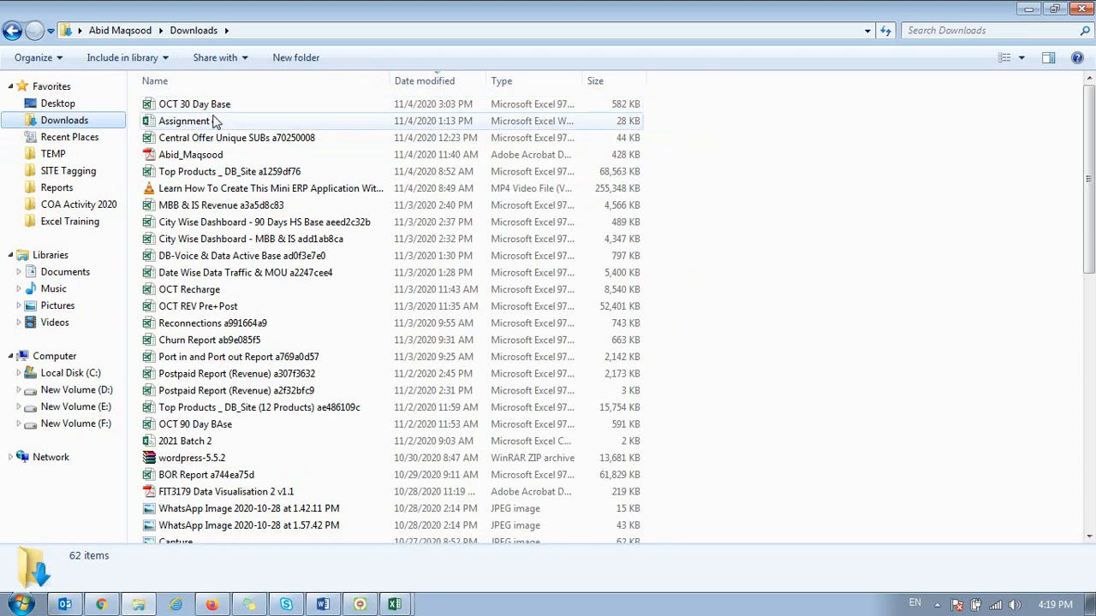
{"action": "left_click", "coordinate": [245, 461]}
{"action": "scroll", "coordinate": [245, 461], "scroll_direction": "down", "scroll_amount": 3}
{"action": "scroll", "coordinate": [245, 466], "scroll_direction": "down", "scroll_amount": 9}
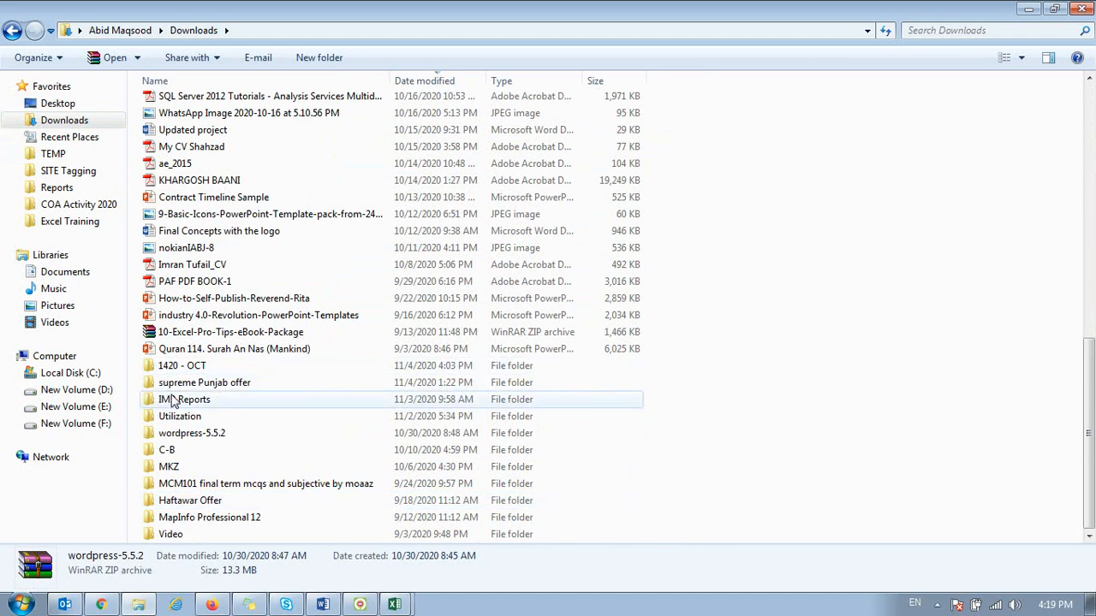
{"action": "left_click", "coordinate": [173, 366]}
{"action": "double_click", "coordinate": [174, 366]}
{"action": "double_click", "coordinate": [171, 122]}
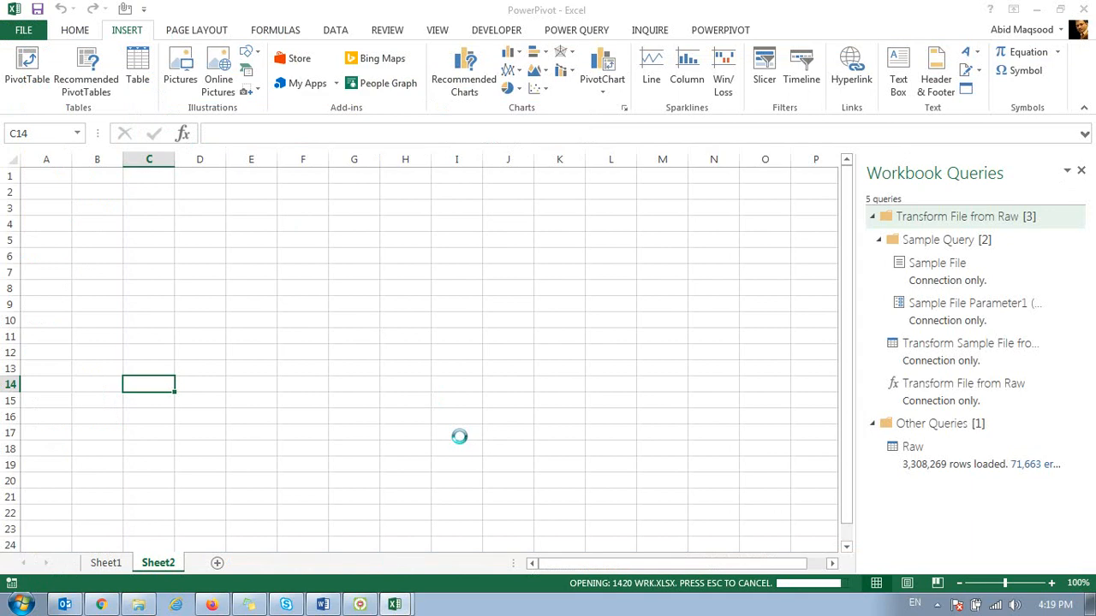
Step: Check the 1420 sheet, then select and copy the whole data table on the Devices sheet
{"action": "key", "text": "ctrl+Up"}
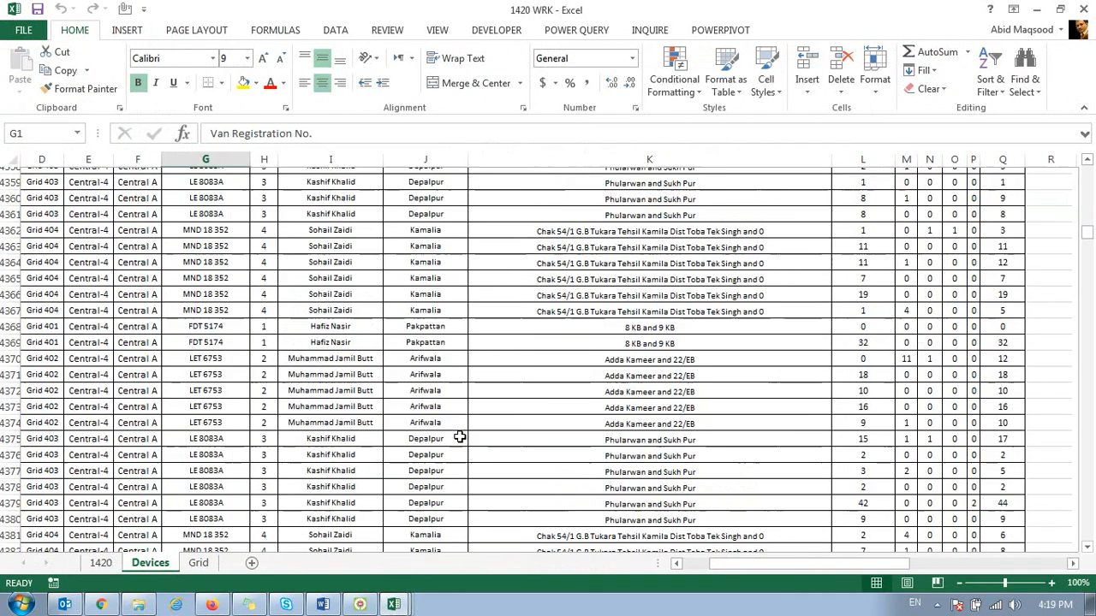
{"action": "key", "text": "ctrl+Home"}
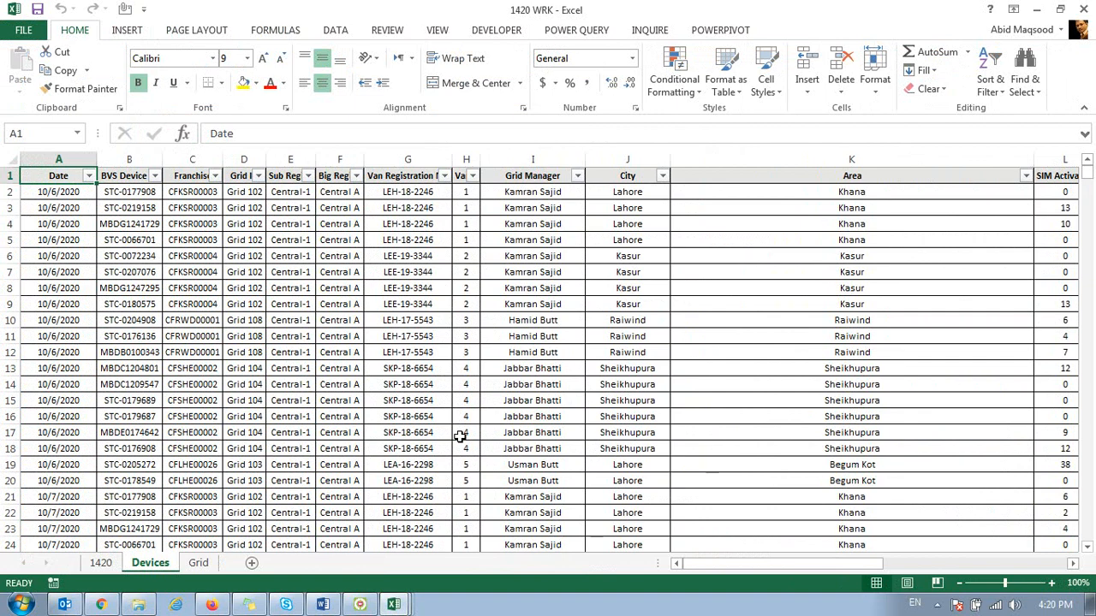
{"action": "left_click", "coordinate": [101, 563]}
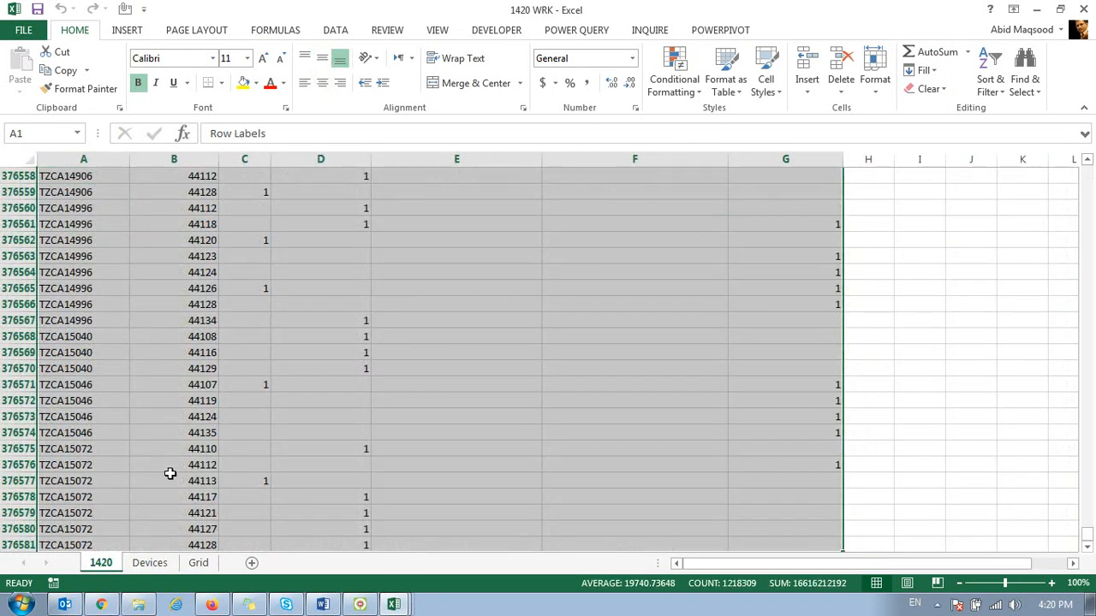
{"action": "left_click", "coordinate": [150, 564]}
{"action": "key", "text": "shift+Right"}
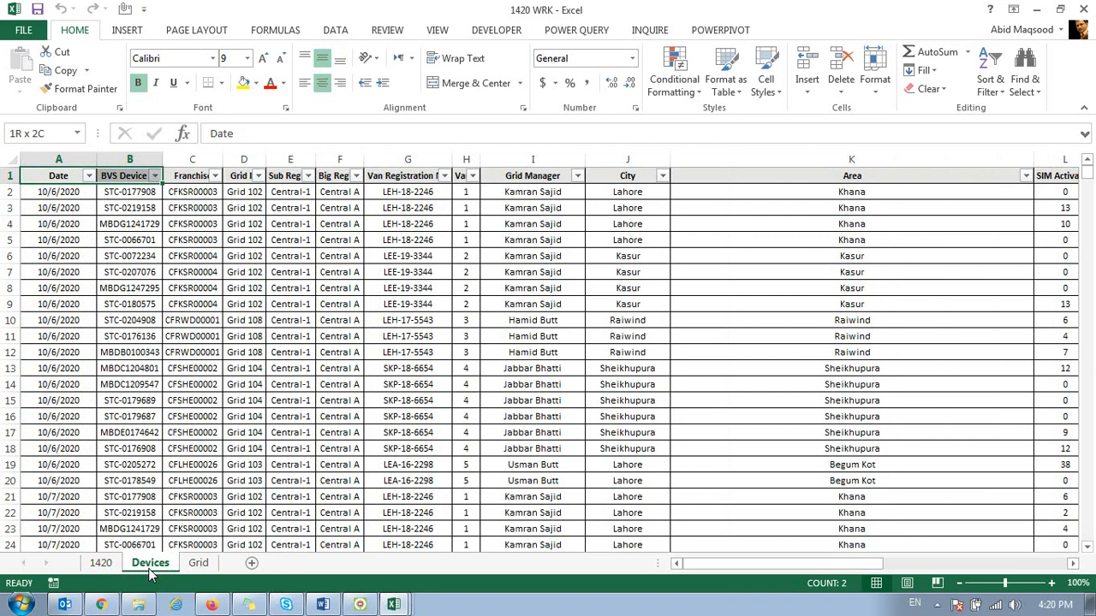
{"action": "key", "text": "ctrl+shift+Right"}
{"action": "key", "text": "ctrl+shift+Down"}
{"action": "key", "text": "ctrl+c"}
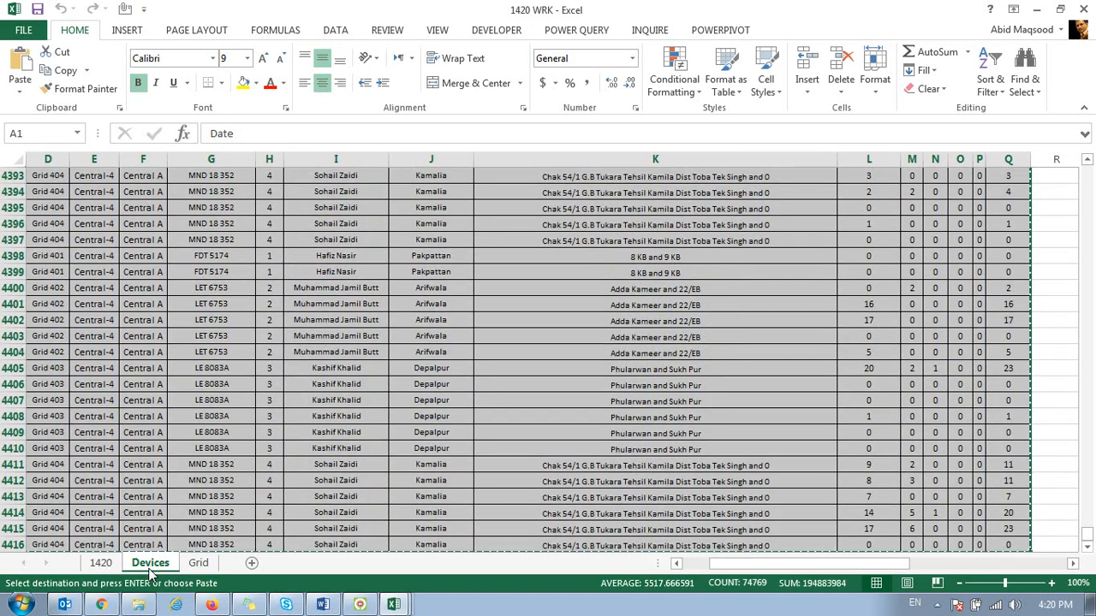
Step: Switch back to the PowerPivot workbook and paste the copied Devices table into Sheet2 starting at cell A1
{"action": "key", "text": "alt+Tab"}
{"action": "key", "text": "Up"}
{"action": "key", "text": "ctrl+Home"}
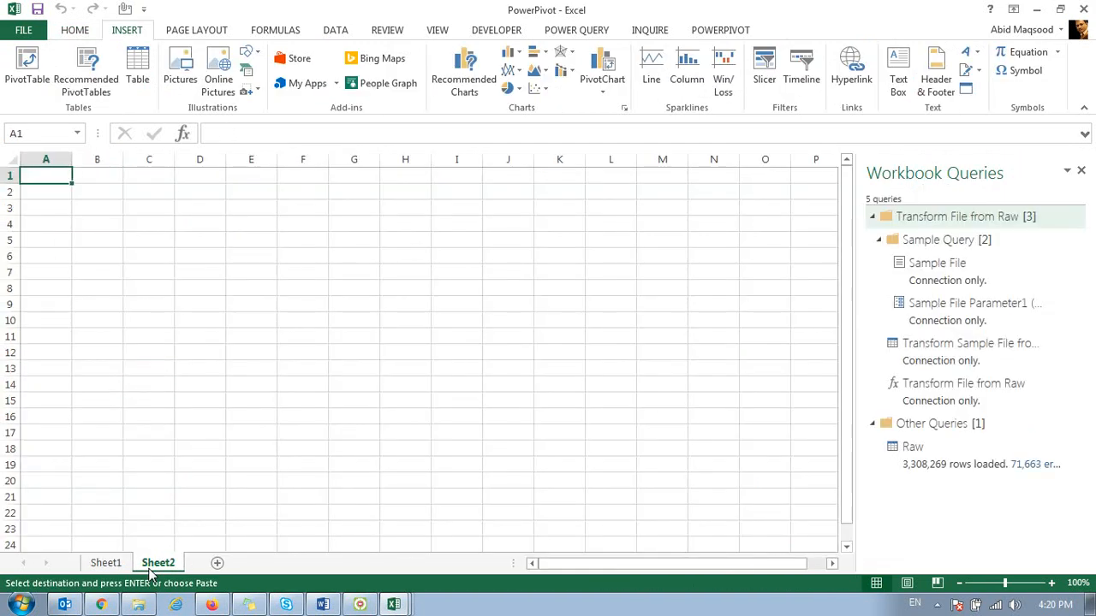
{"action": "key", "text": "ctrl+v"}
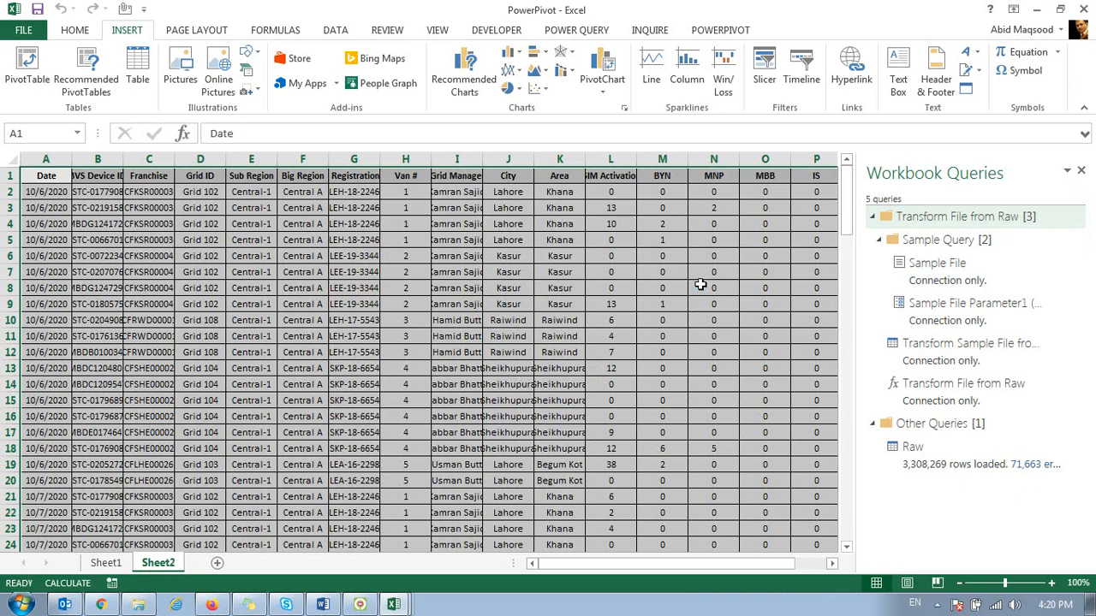
Step: Copy the Devices table from the 1420 WRK workbook again and paste it as values over the data in Sheet2
{"action": "key", "text": "alt+Tab"}
{"action": "key", "text": "ctrl+c"}
{"action": "key", "text": "alt+Tab"}
{"action": "key", "text": "ctrl+alt+v"}
{"action": "key", "text": "v"}
{"action": "key", "text": "Return"}
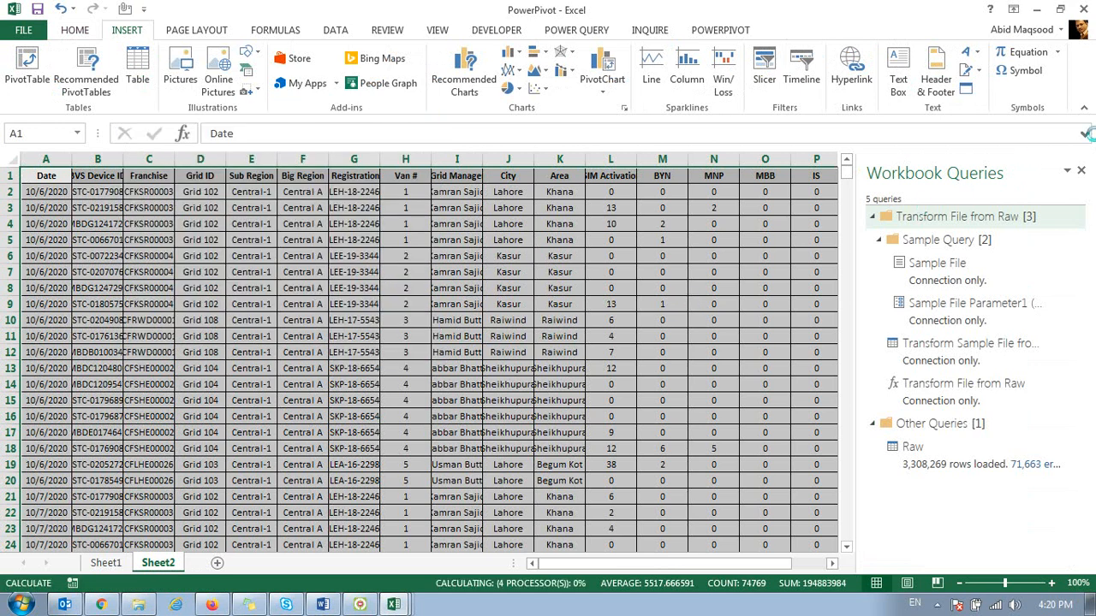
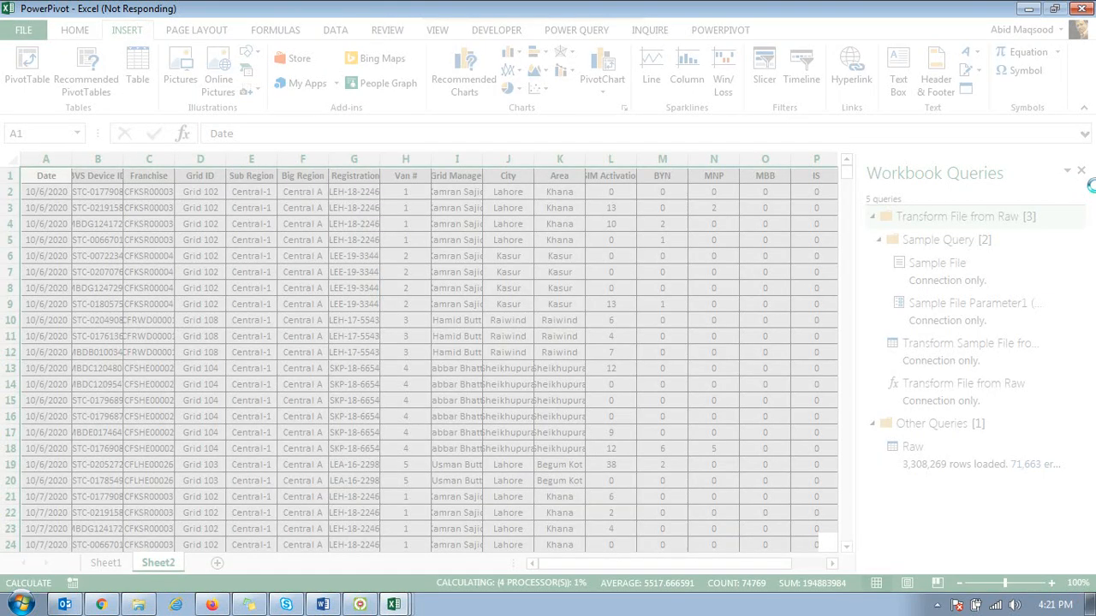
Step: End the unresponsive EXCEL.EXE process in Windows Task Manager, then close Task Manager
{"action": "right_click", "coordinate": [626, 604]}
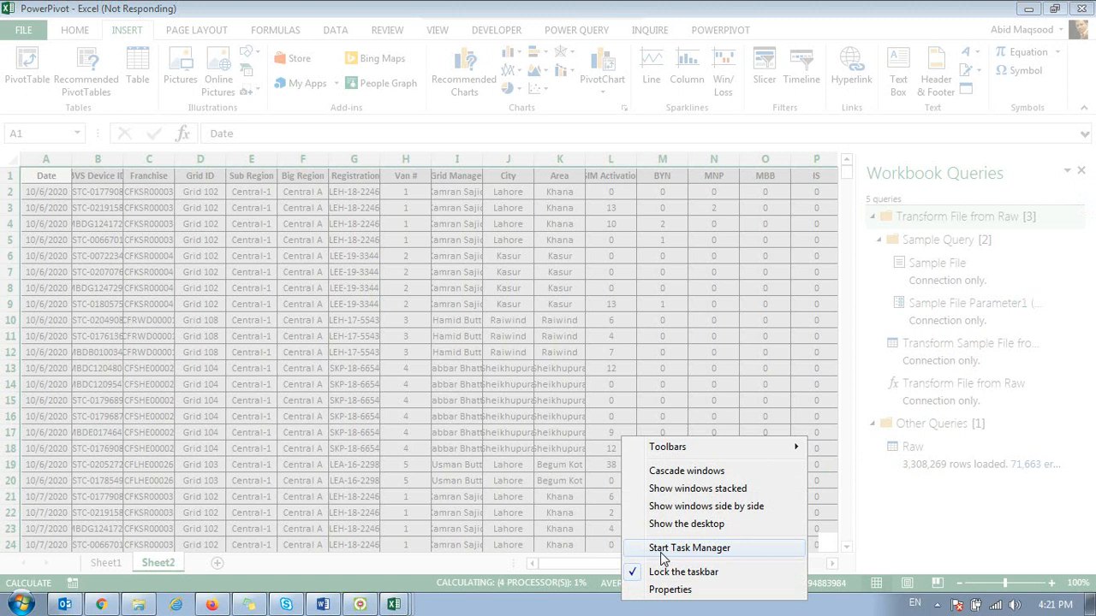
{"action": "left_click", "coordinate": [677, 549]}
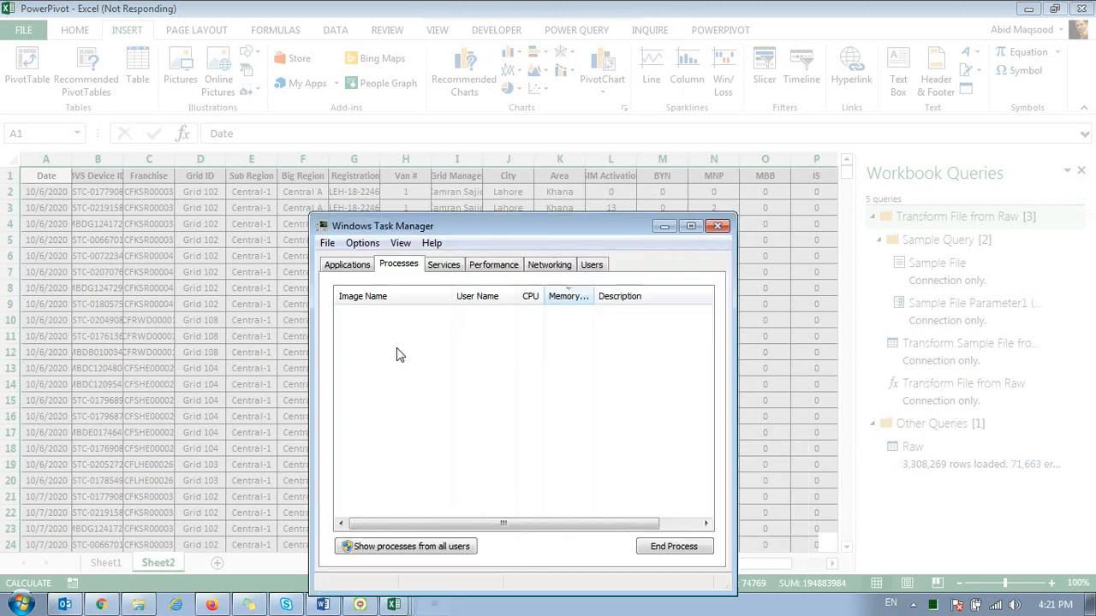
{"action": "left_click", "coordinate": [666, 546]}
{"action": "left_click", "coordinate": [576, 327]}
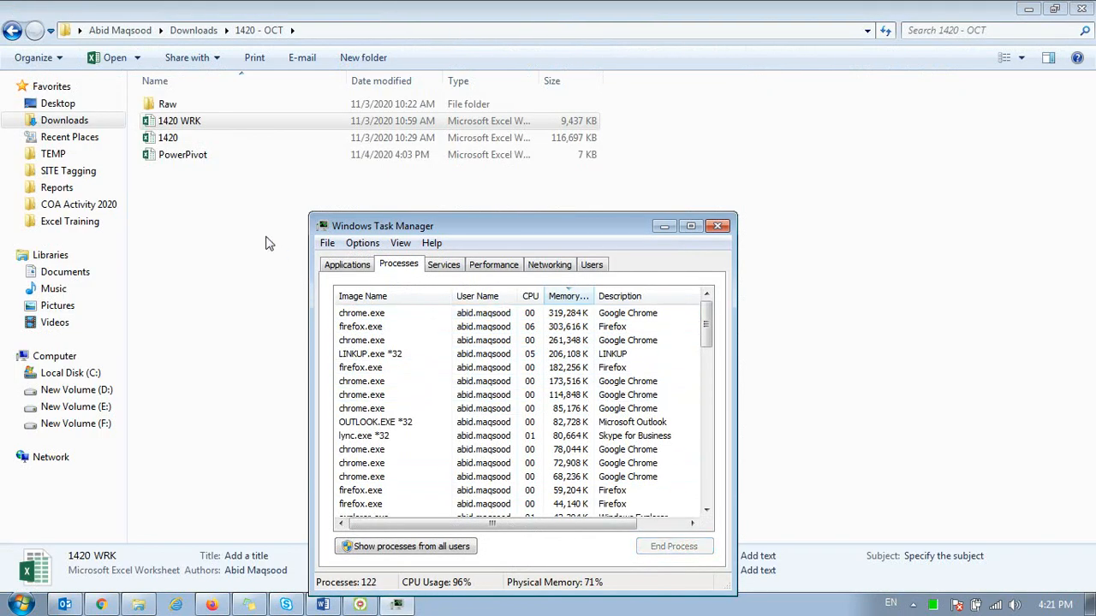
{"action": "left_click", "coordinate": [717, 225]}
Step: Reopen the 1420 WRK workbook and dismiss Document Recovery, removing the recovered files
{"action": "double_click", "coordinate": [220, 120]}
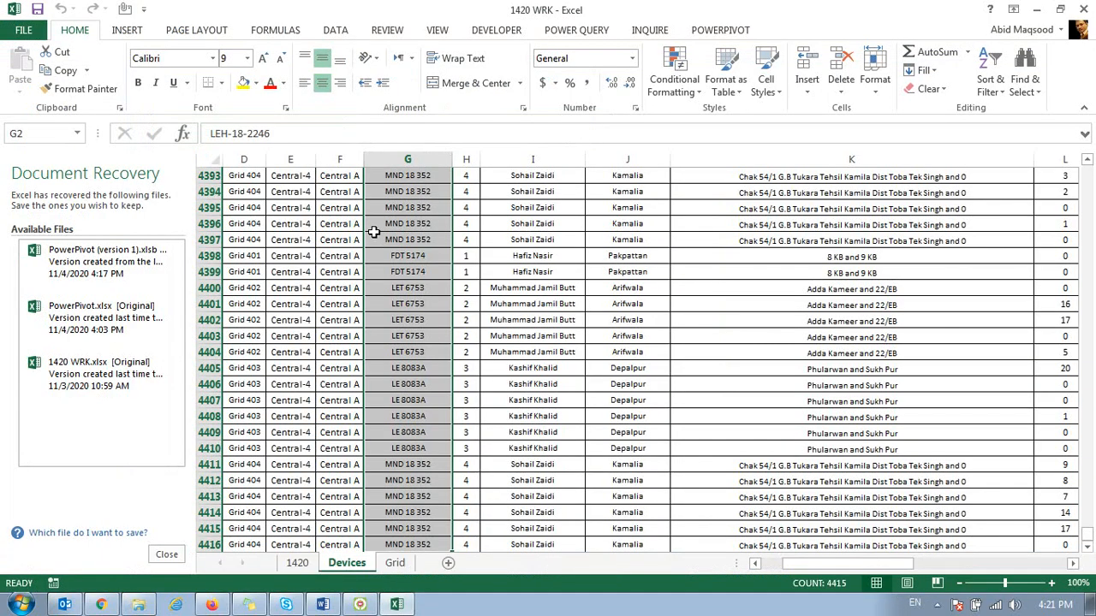
{"action": "left_click", "coordinate": [167, 557]}
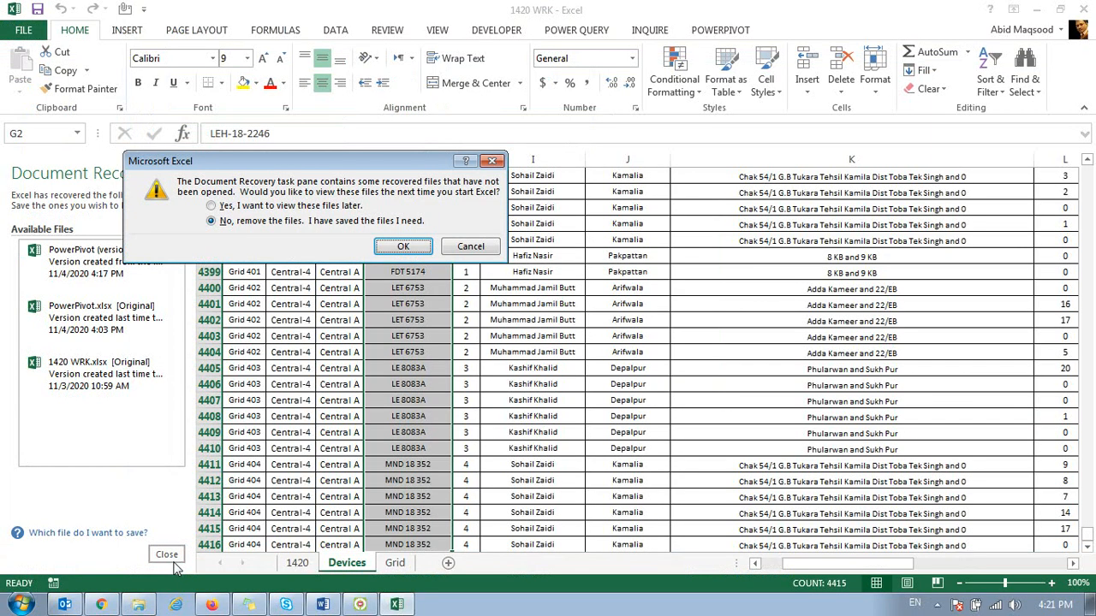
{"action": "key", "text": "Return"}
Step: Select and copy the whole data table on the Devices sheet, from the Date header to the last row
{"action": "key", "text": "ctrl+Up"}
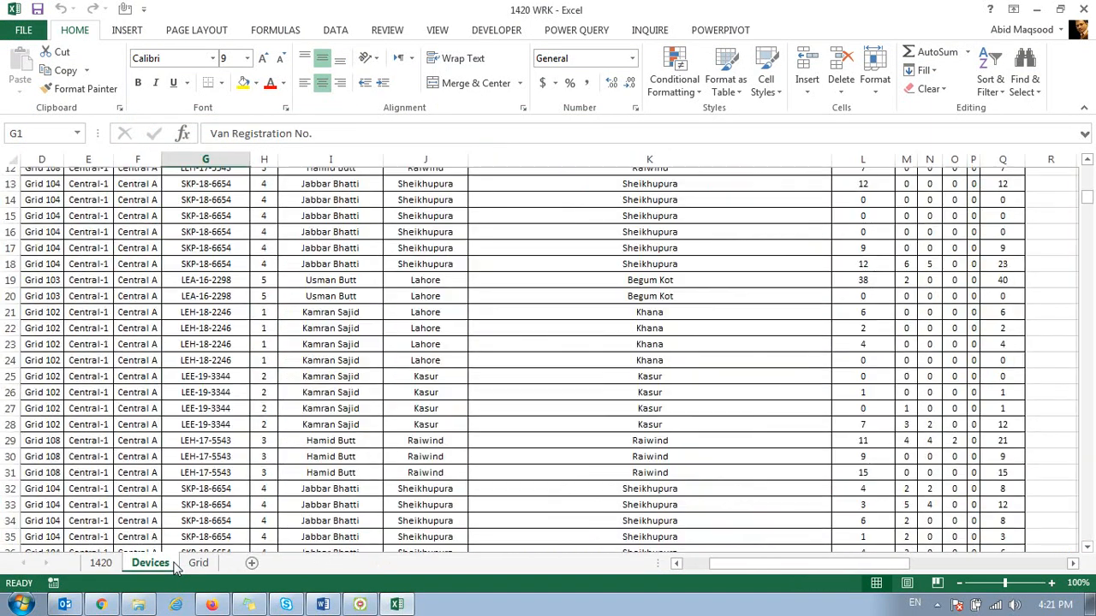
{"action": "key", "text": "ctrl+Left"}
{"action": "key", "text": "ctrl+shift+Right"}
{"action": "key", "text": "ctrl+shift+Down"}
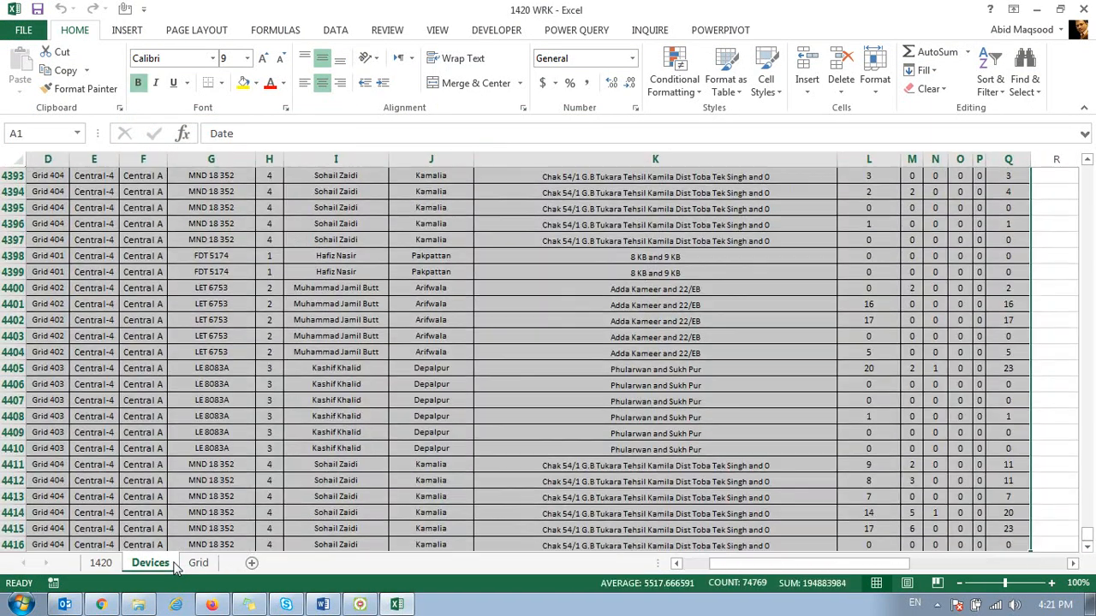
{"action": "key", "text": "ctrl+c"}
Step: Paste the Devices table as values into a new workbook and try switching the paste to values with source formatting
{"action": "key", "text": "ctrl+n"}
{"action": "key", "text": "ctrl+alt+v"}
{"action": "key", "text": "v"}
{"action": "key", "text": "Return"}
{"action": "key", "text": "ctrl+Tab"}
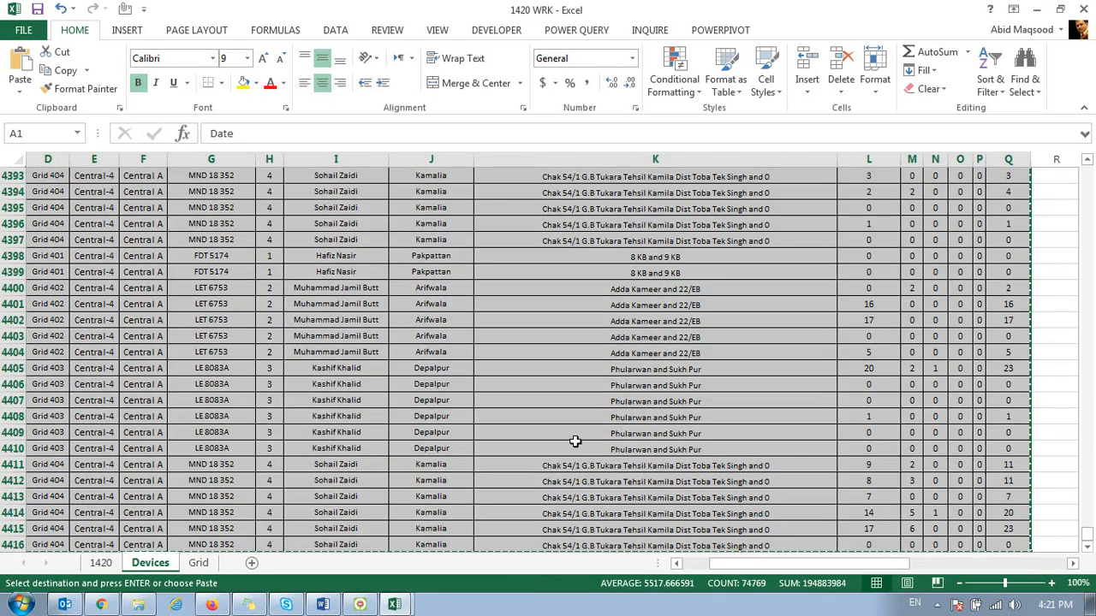
{"action": "key", "text": "ctrl+Tab"}
{"action": "left_click", "coordinate": [921, 543]}
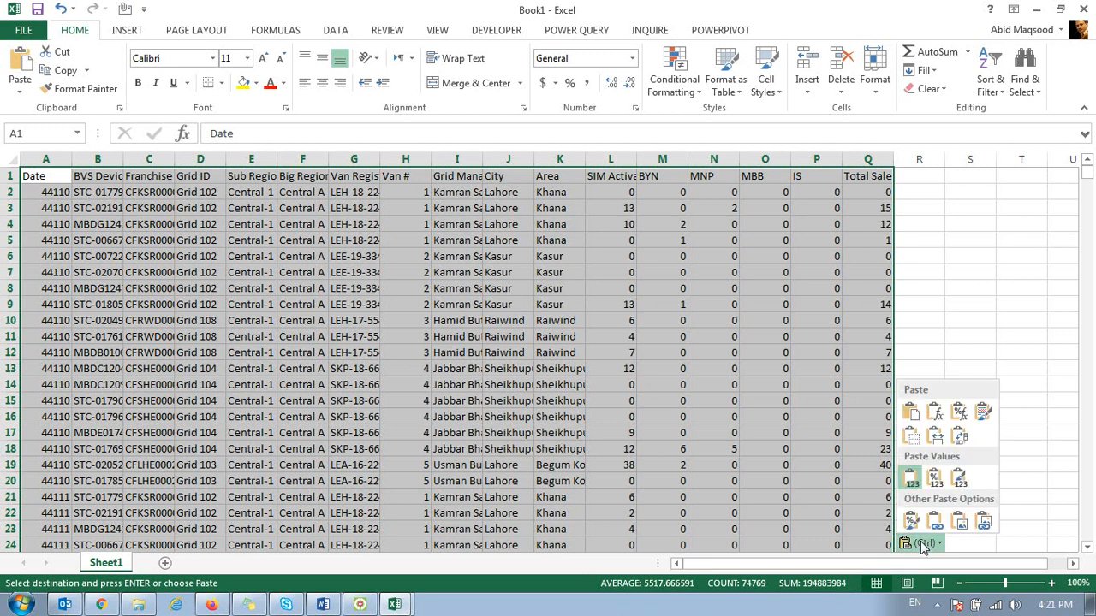
{"action": "left_click", "coordinate": [957, 479]}
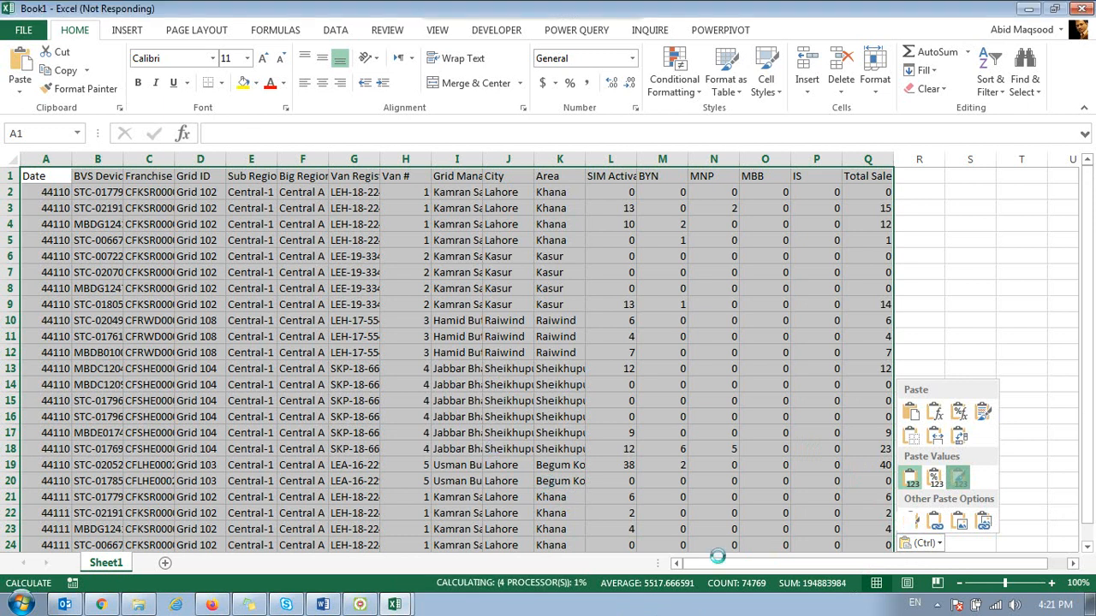
Step: Force the hung Excel session to end through Windows Task Manager and return to the 1420 - OCT folder
{"action": "right_click", "coordinate": [684, 608]}
{"action": "left_click", "coordinate": [728, 556]}
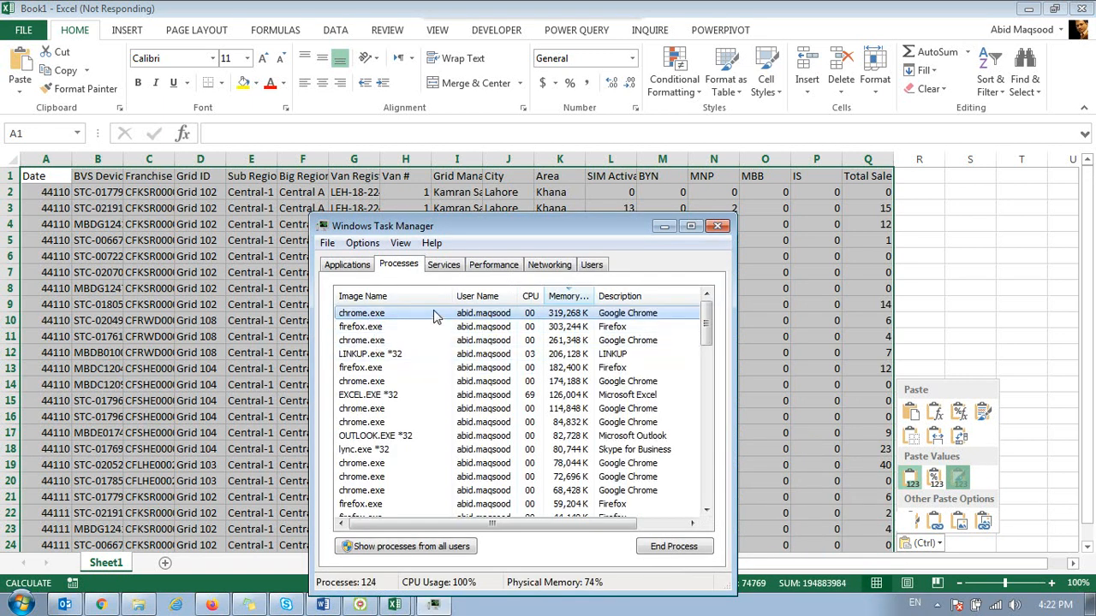
{"action": "left_click", "coordinate": [536, 398]}
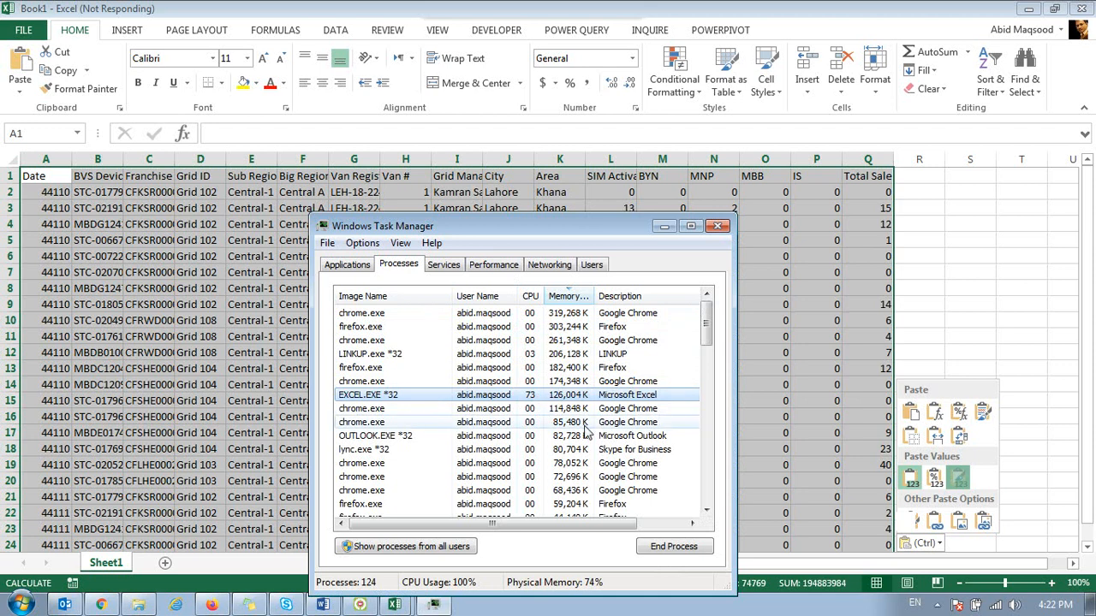
{"action": "left_click", "coordinate": [704, 552]}
{"action": "left_click", "coordinate": [575, 329]}
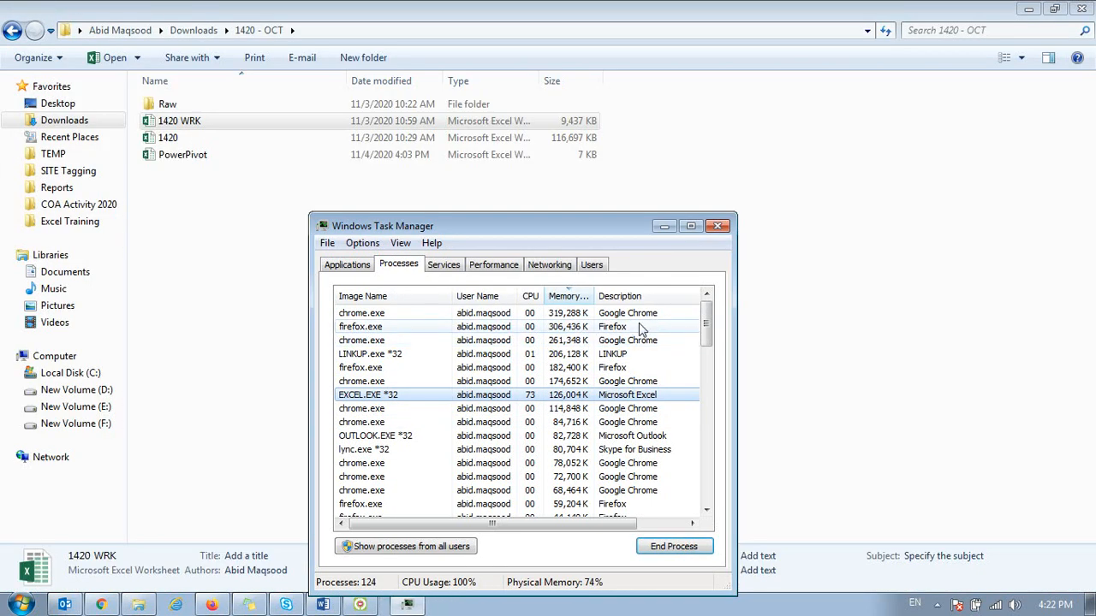
{"action": "left_click", "coordinate": [717, 225]}
Step: Open the 1420 WRK workbook again and copy the full table from its Devices sheet
{"action": "double_click", "coordinate": [208, 120]}
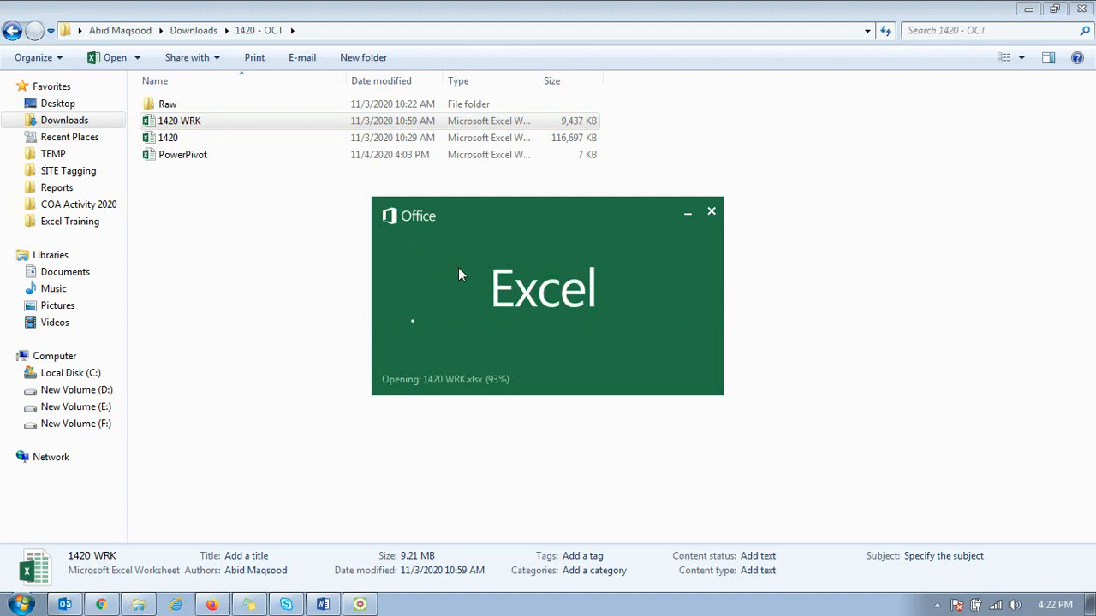
{"action": "key", "text": "ctrl+Up"}
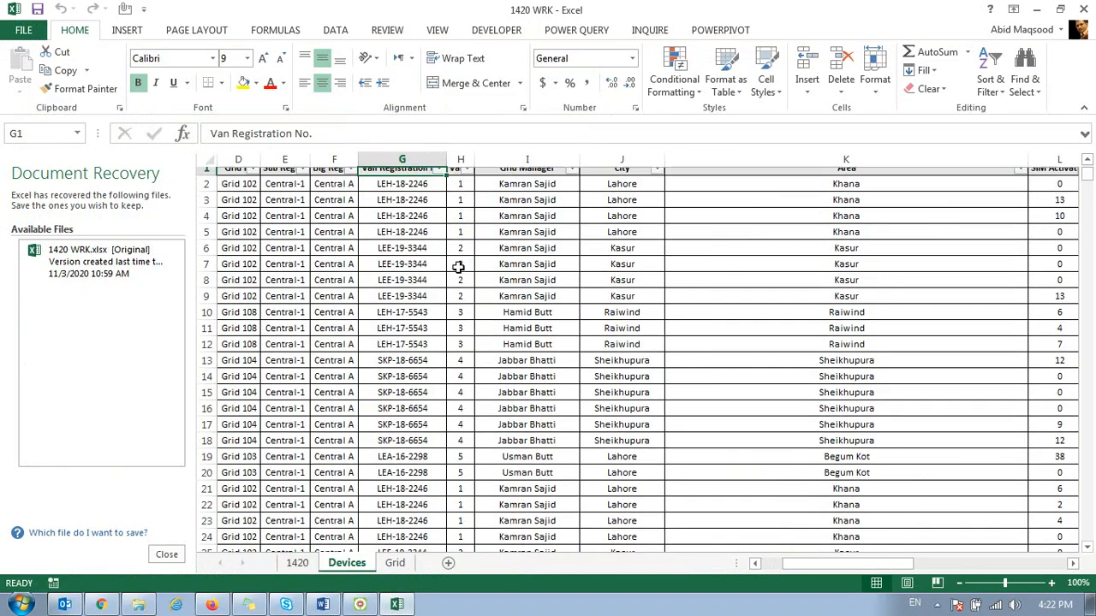
{"action": "key", "text": "ctrl+Left"}
{"action": "key", "text": "ctrl+shift+Right"}
{"action": "key", "text": "ctrl+shift+Down"}
{"action": "key", "text": "ctrl+c"}
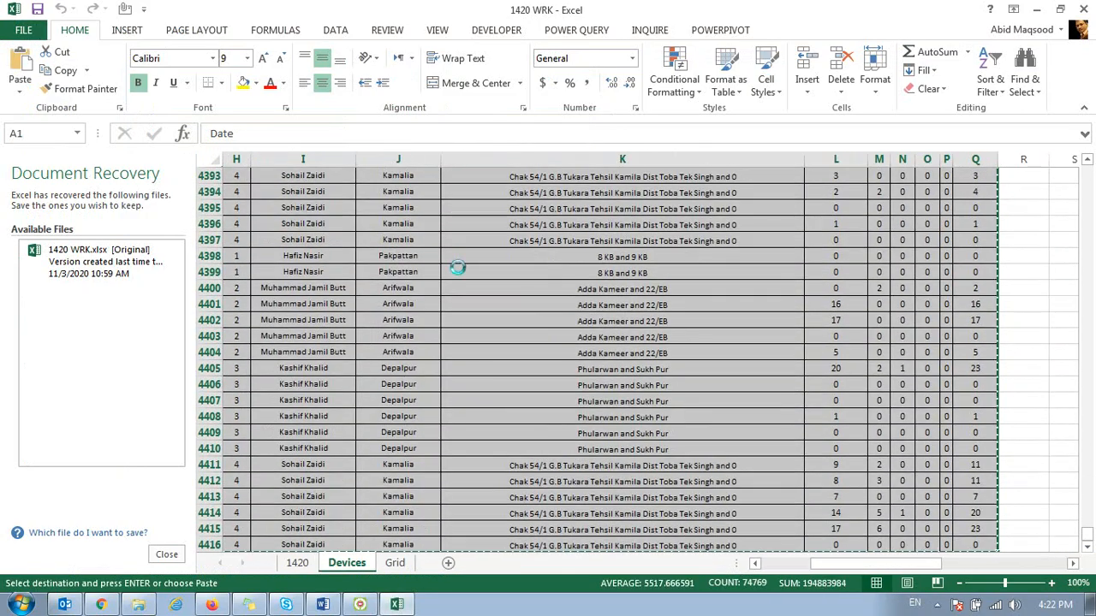
Step: Create a new workbook and paste the copied Devices table as values only, starting at cell A1
{"action": "key", "text": "ctrl+n"}
{"action": "key", "text": "ctrl+alt+v"}
{"action": "key", "text": "v"}
{"action": "key", "text": "Return"}
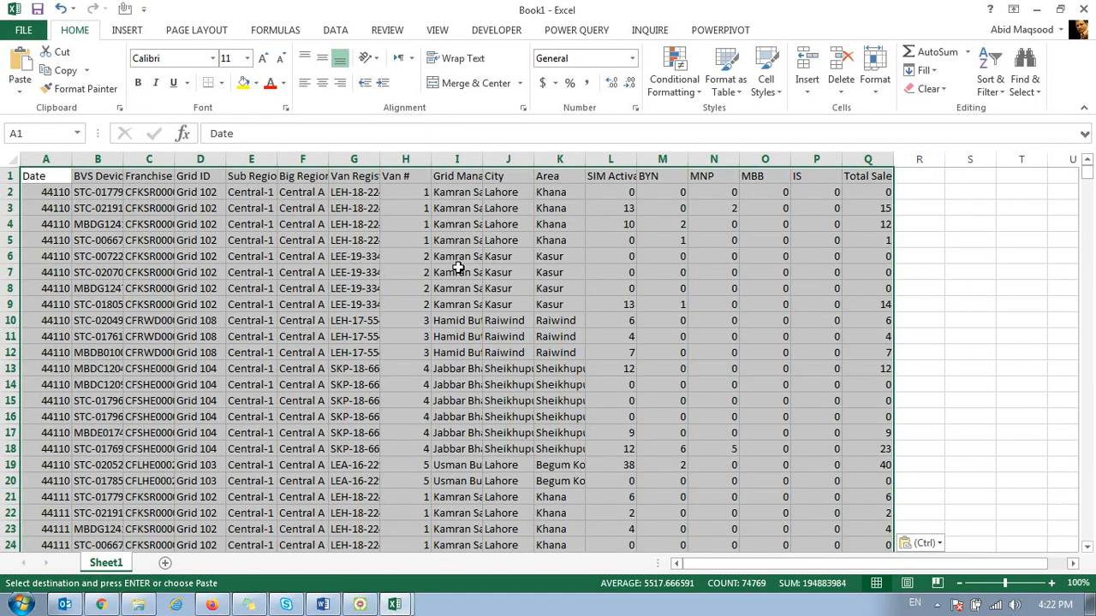
Step: Close the 1420 WRK workbook without keeping the large copied data on the Clipboard
{"action": "key", "text": "alt+Tab"}
{"action": "left_click", "coordinate": [1085, 9]}
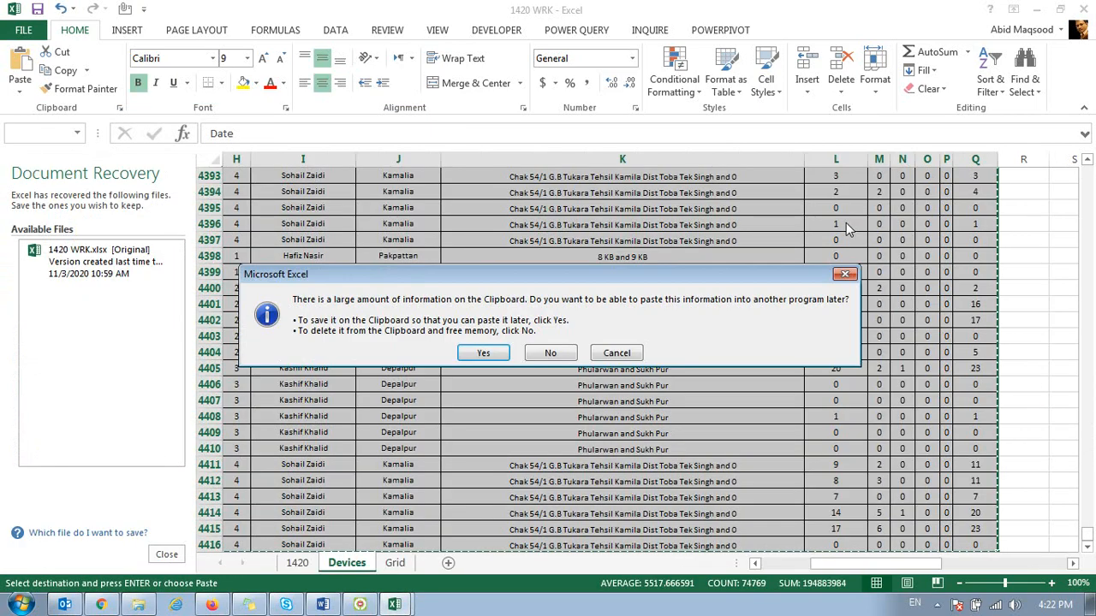
{"action": "left_click", "coordinate": [568, 353]}
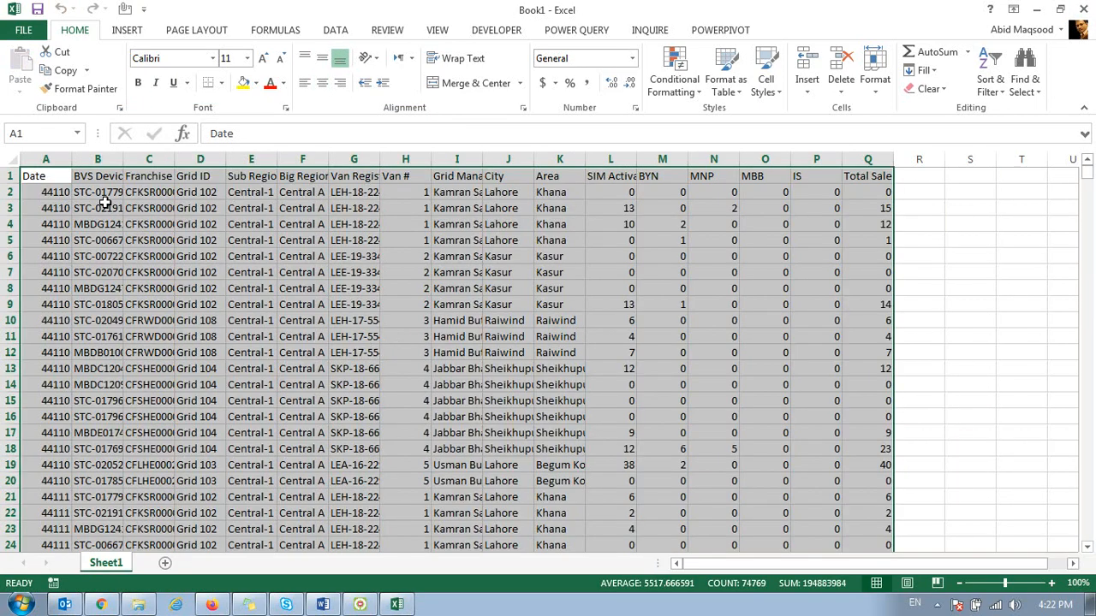
Step: Center the pasted data in its cells and convert the range to an Excel table with headers
{"action": "left_click", "coordinate": [322, 82]}
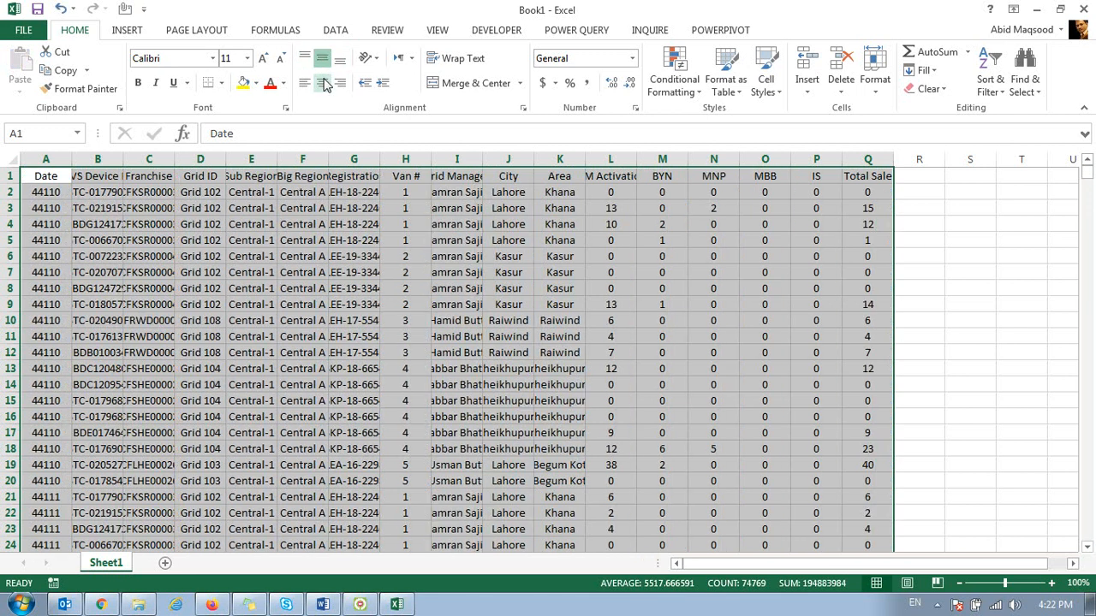
{"action": "left_click", "coordinate": [331, 33]}
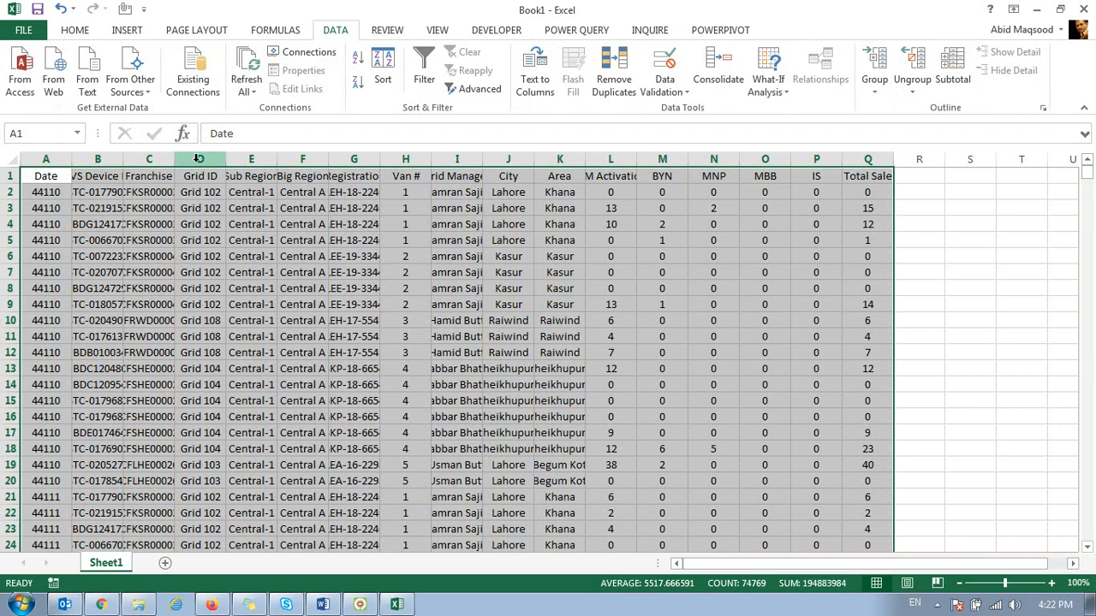
{"action": "key", "text": "ctrl+t"}
{"action": "left_click", "coordinate": [276, 281]}
Step: Format all values in the Date column with the Date number format
{"action": "left_click", "coordinate": [60, 199]}
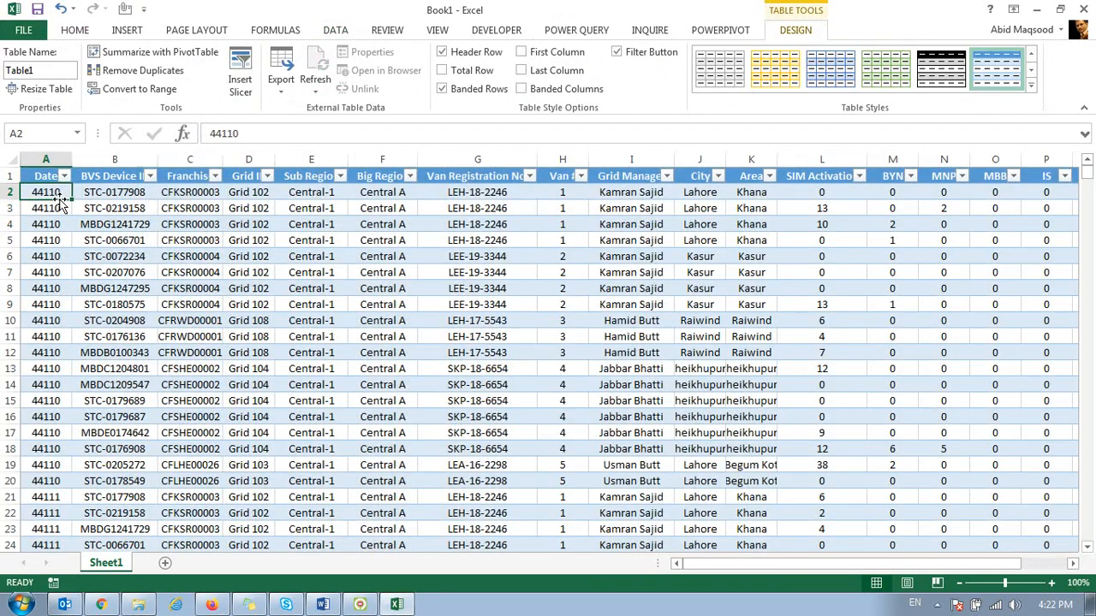
{"action": "key", "text": "ctrl+shift+Down"}
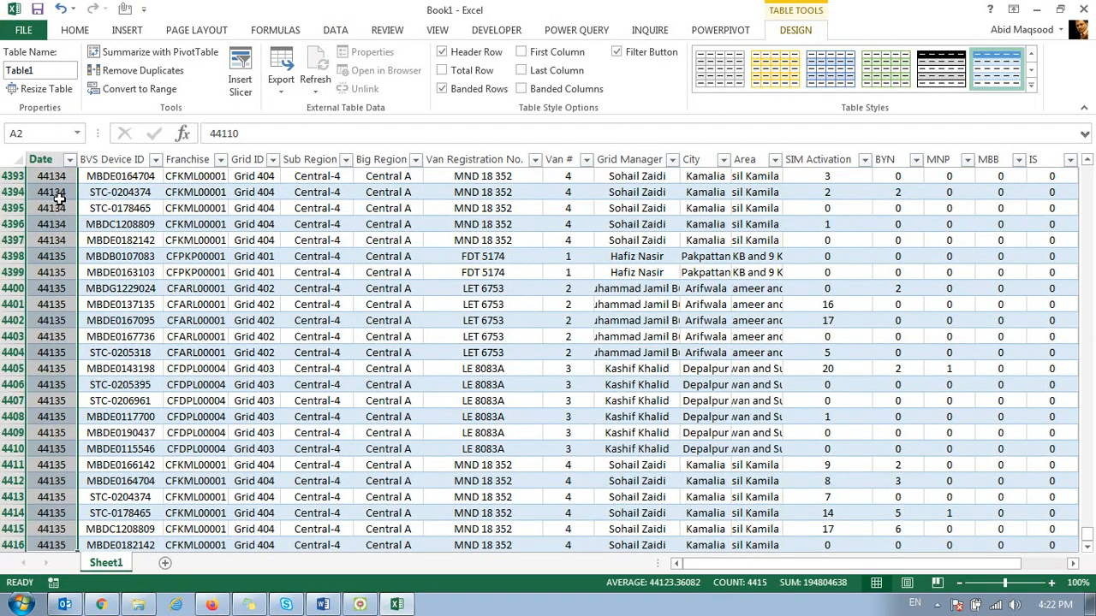
{"action": "key", "text": "ctrl+BackSpace"}
{"action": "key", "text": "ctrl+1"}
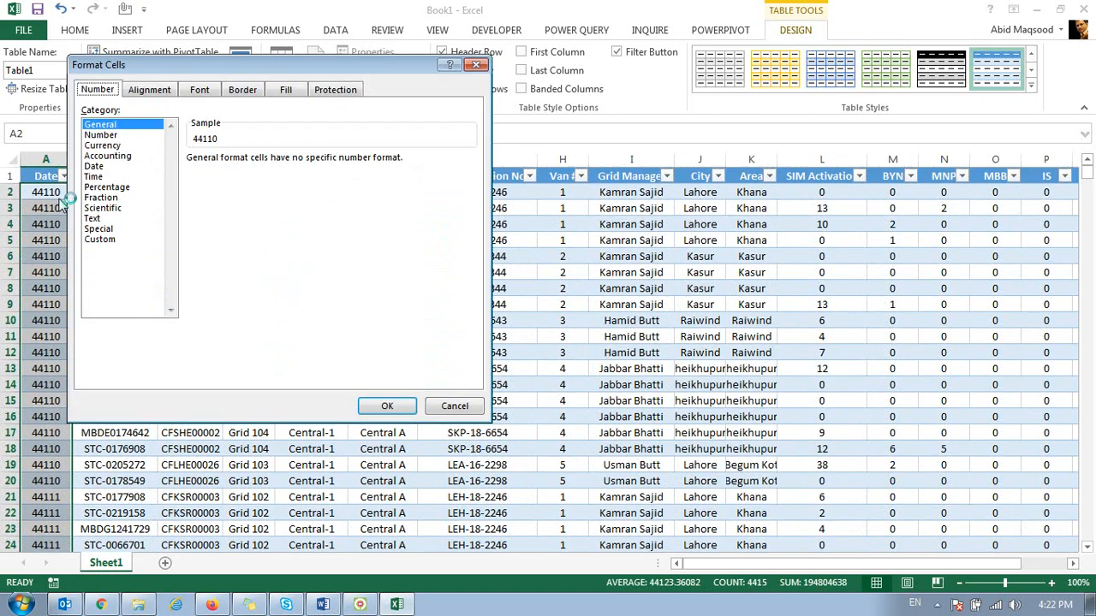
{"action": "left_click", "coordinate": [94, 167]}
{"action": "left_click", "coordinate": [387, 406]}
{"action": "left_click", "coordinate": [147, 208]}
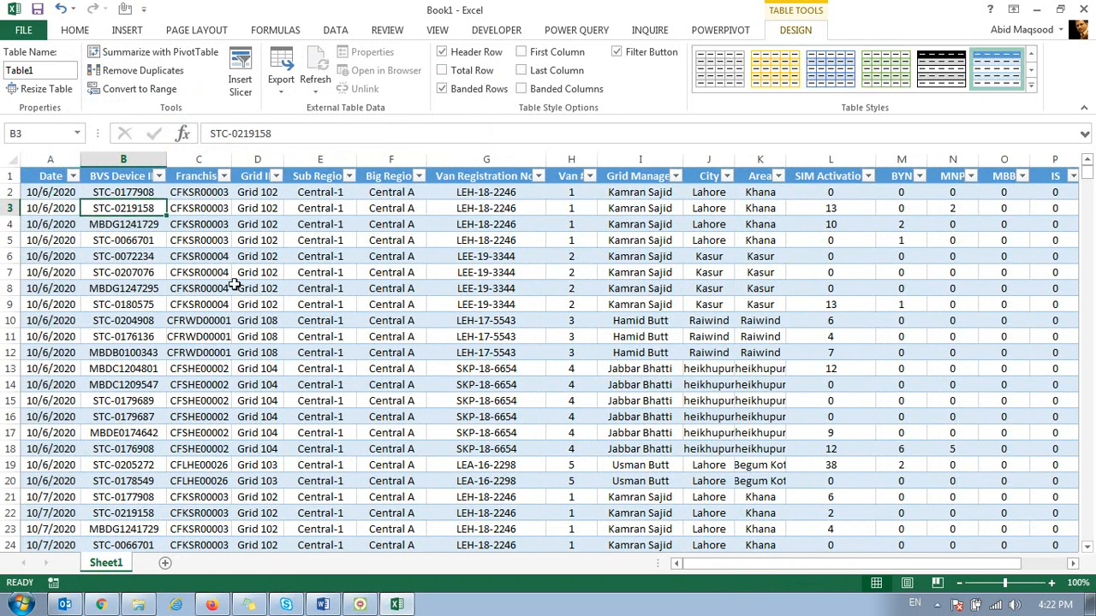
Step: Add a new table column headed Month in cell R1, directly after Total Sale
{"action": "key", "text": "ctrl+Right"}
{"action": "key", "text": "ctrl+Left"}
{"action": "key", "text": "ctrl+Right"}
{"action": "key", "text": "Right"}
{"action": "key", "text": "Up"}
{"action": "key", "text": "Up"}
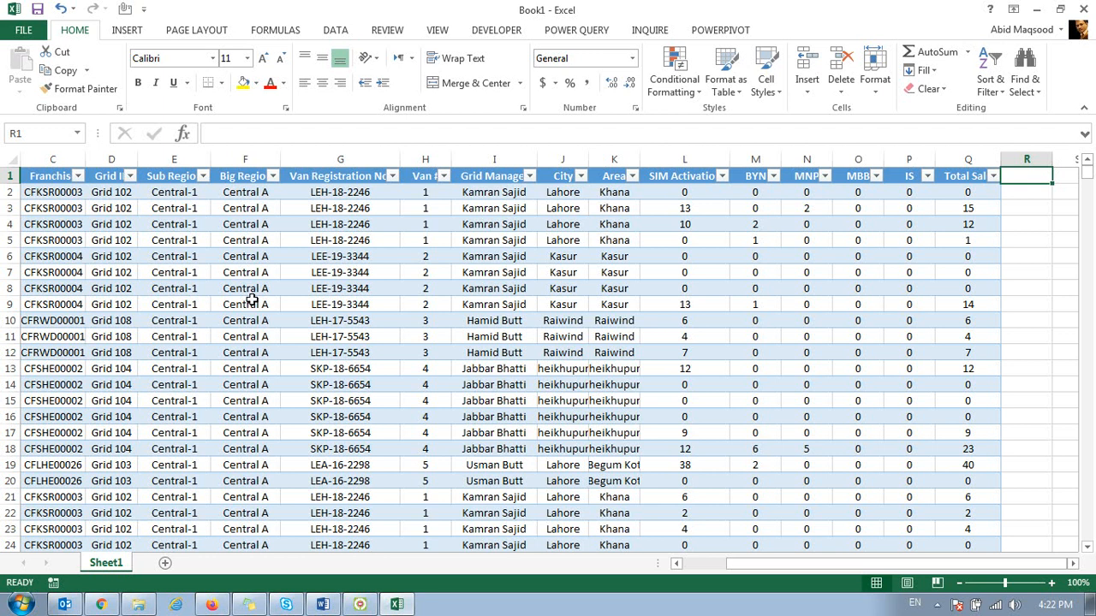
{"action": "type", "text": "Month"}
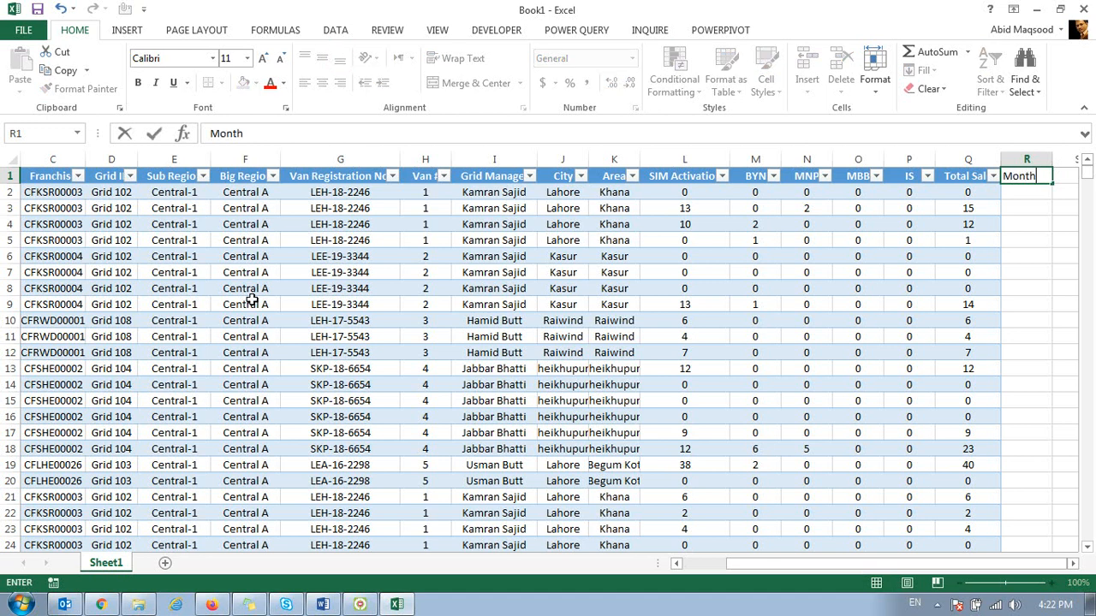
{"action": "key", "text": "Return"}
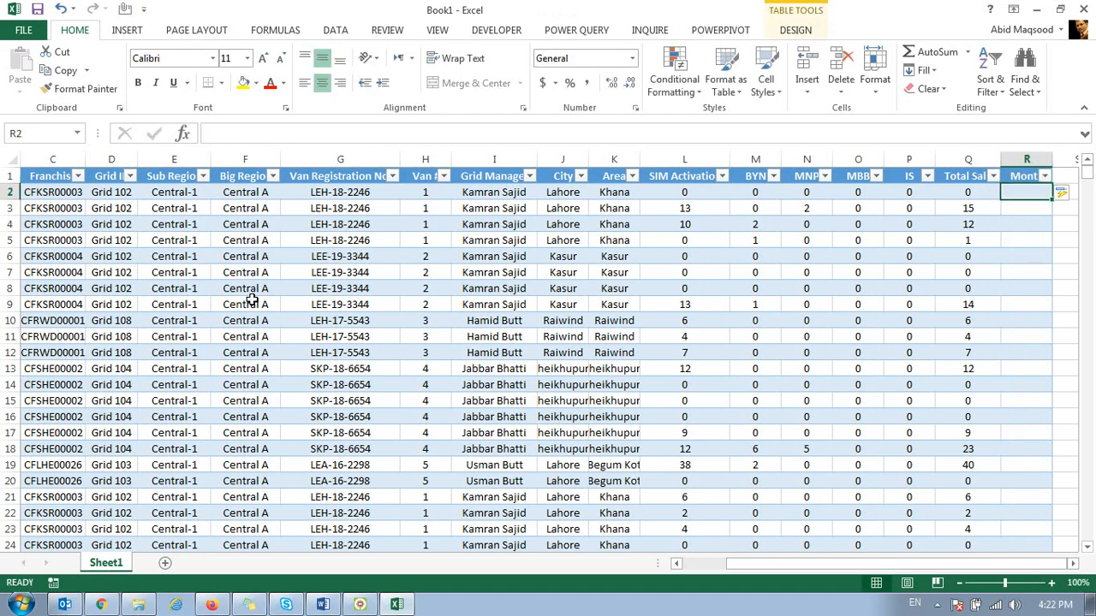
{"action": "key", "text": "Left"}
{"action": "key", "text": "ctrl+Down"}
{"action": "key", "text": "Right"}
{"action": "key", "text": "ctrl+Up"}
{"action": "type", "text": "=month"}
{"action": "key", "text": "Tab"}
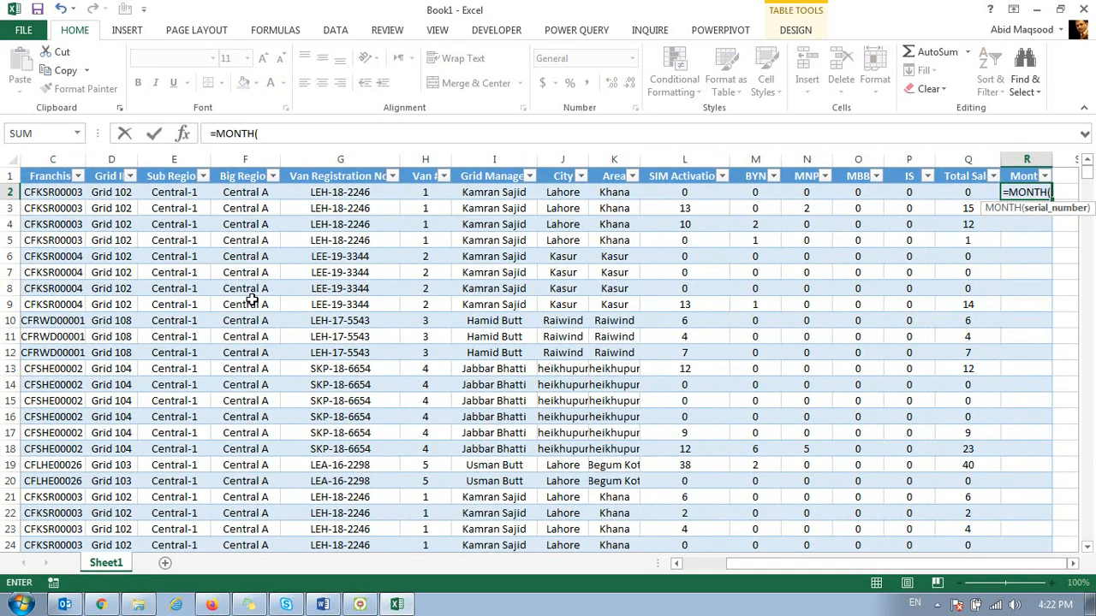
{"action": "key", "text": "ctrl+Left"}
{"action": "key", "text": "Return"}
{"action": "key", "text": "Up"}
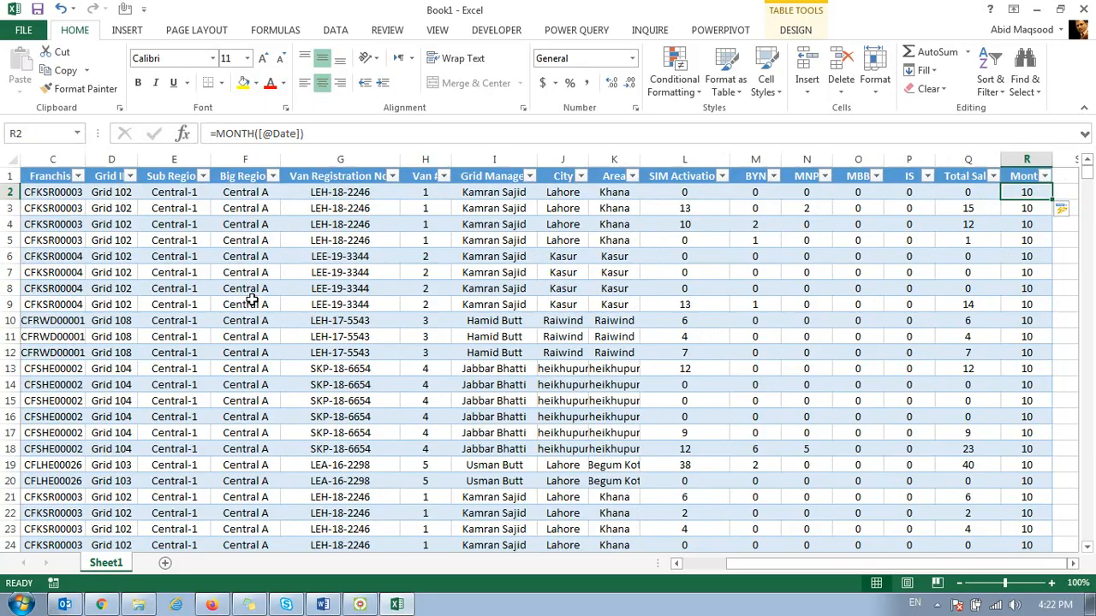
Step: Check that the Month formula runs down to the last table row and inspect its structured reference in R2
{"action": "key", "text": "ctrl+Down"}
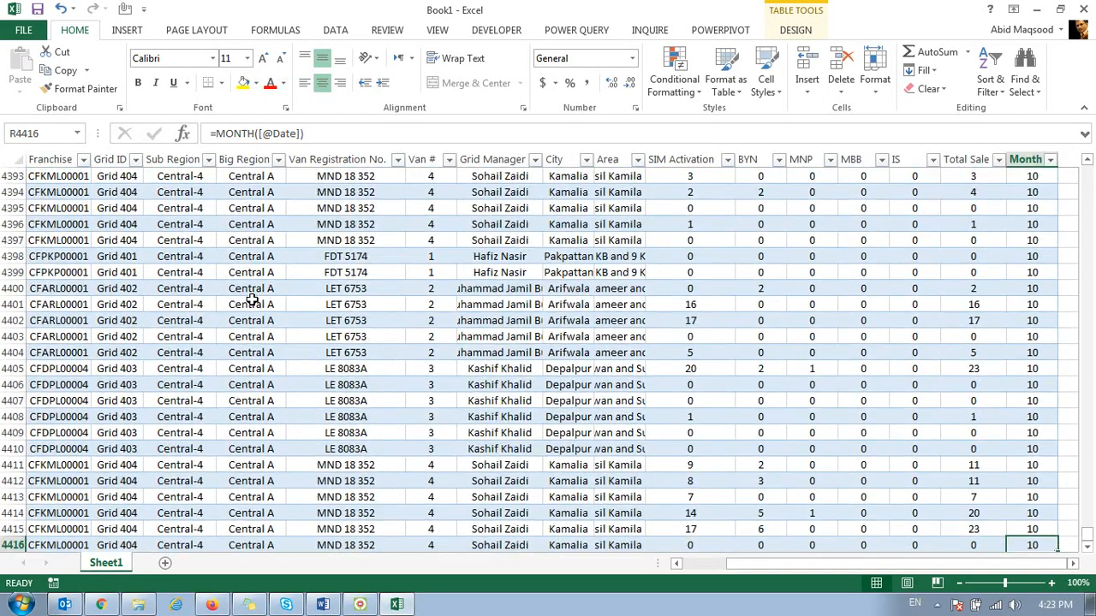
{"action": "key", "text": "ctrl+Up"}
{"action": "key", "text": "Down"}
{"action": "key", "text": "Down"}
{"action": "key", "text": "Down"}
{"action": "key", "text": "Down"}
{"action": "key", "text": "ctrl+Down"}
{"action": "key", "text": "ctrl+Up"}
{"action": "key", "text": "Down"}
{"action": "key", "text": "F2"}
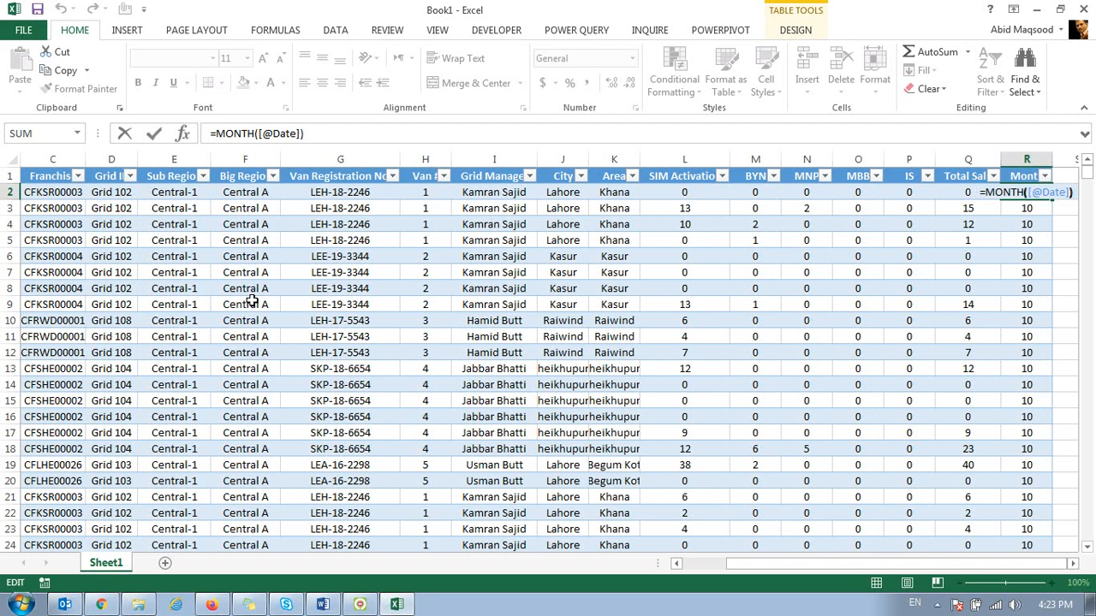
{"action": "key", "text": "Return"}
{"action": "key", "text": "Up"}
Step: Replace the Total Sale values with the formula =SUM(Table1[@[SIM Activation]:[IS]]) in Q2 and fill it down the table column
{"action": "key", "text": "Left"}
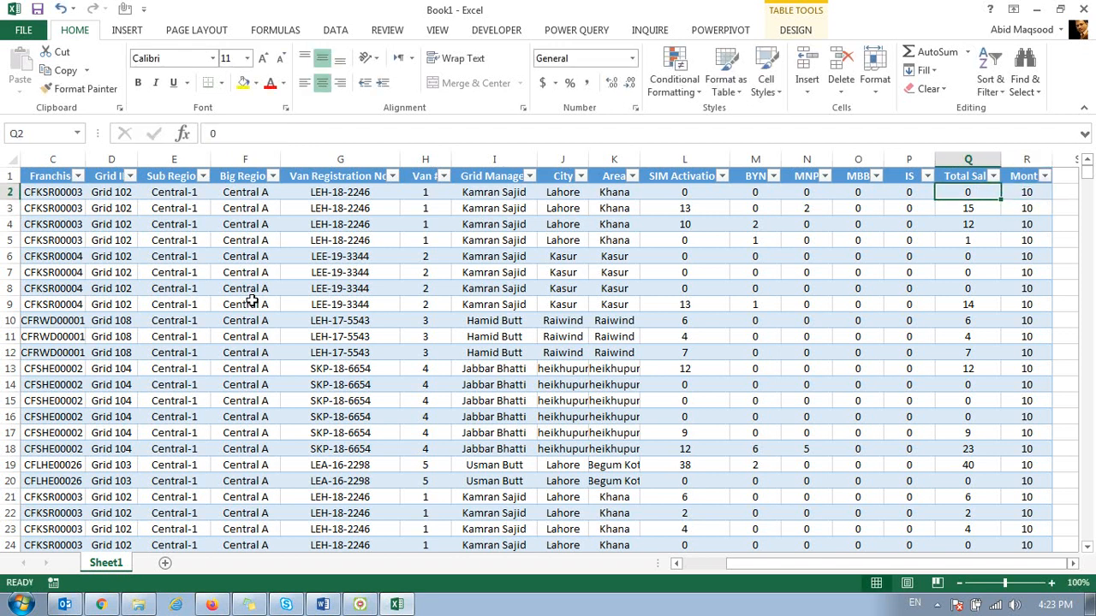
{"action": "type", "text": "=sum"}
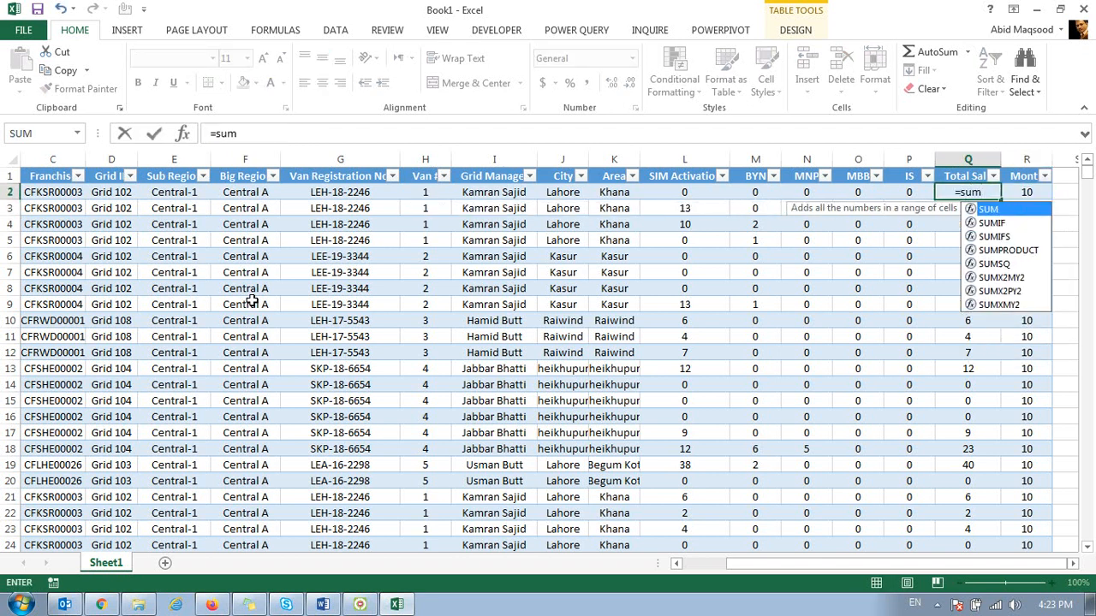
{"action": "type", "text": "([@IS"}
{"action": "key", "text": "Left"}
{"action": "key", "text": "shift+Left"}
{"action": "key", "text": "shift+Left"}
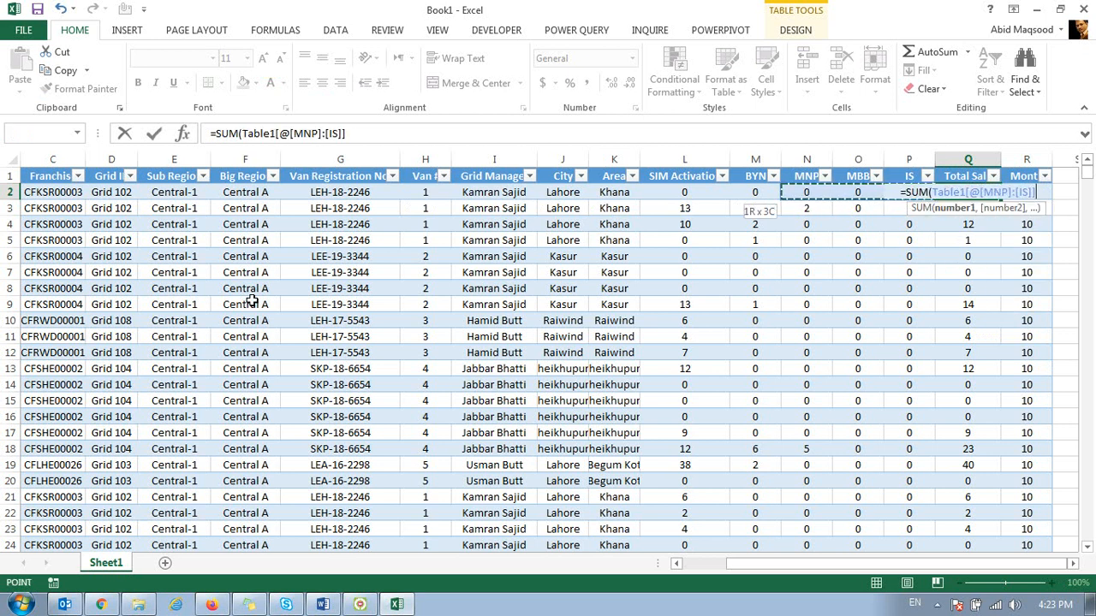
{"action": "key", "text": "shift+Left"}
{"action": "key", "text": "shift+Left"}
{"action": "type", "text": ")"}
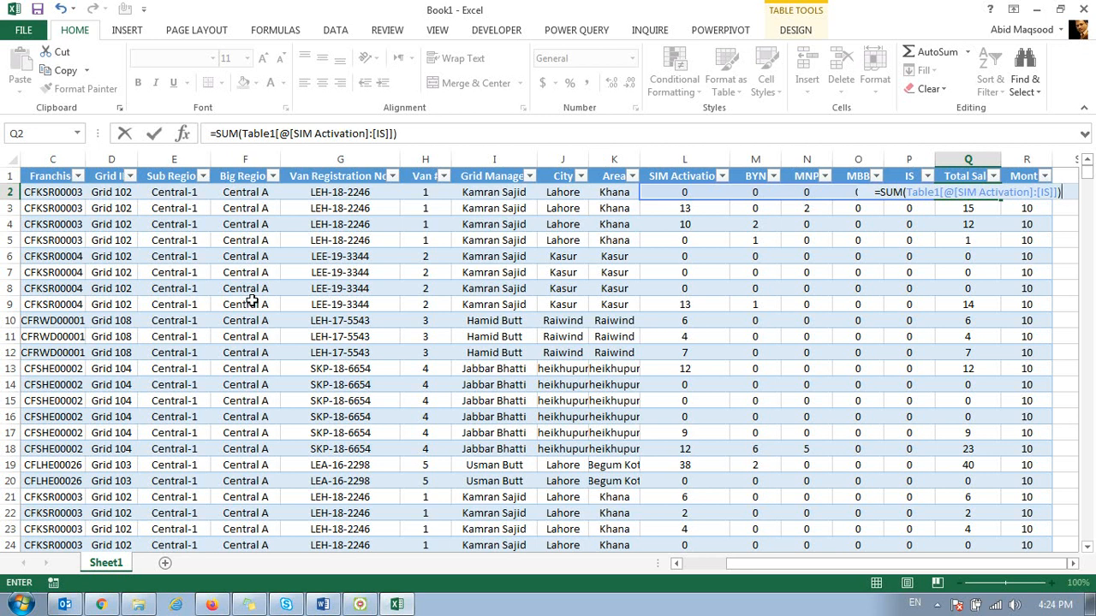
{"action": "key", "text": "Return"}
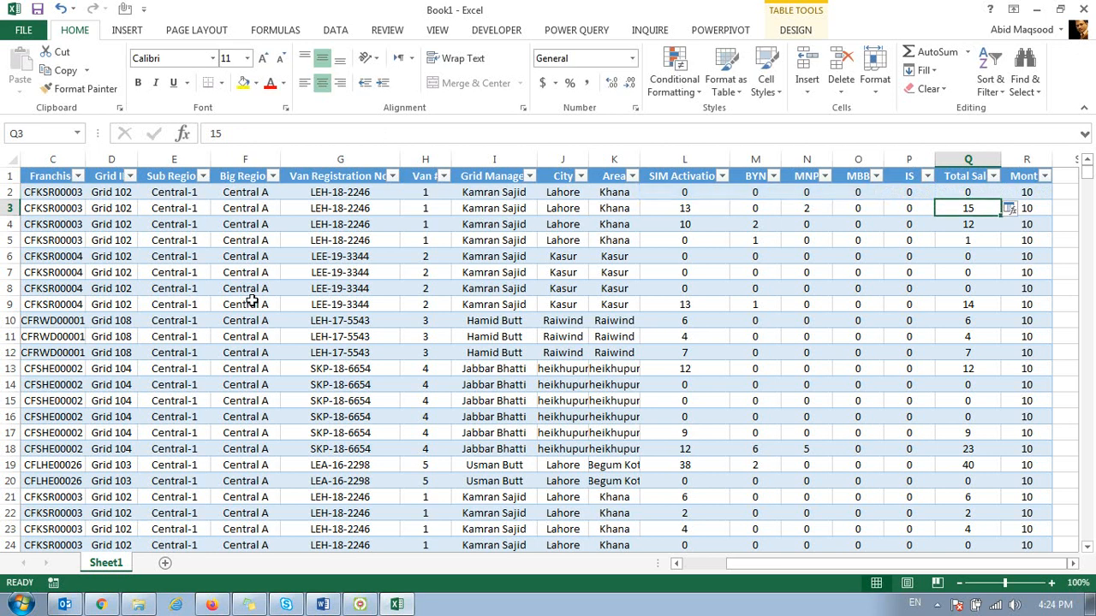
{"action": "left_click", "coordinate": [976, 193]}
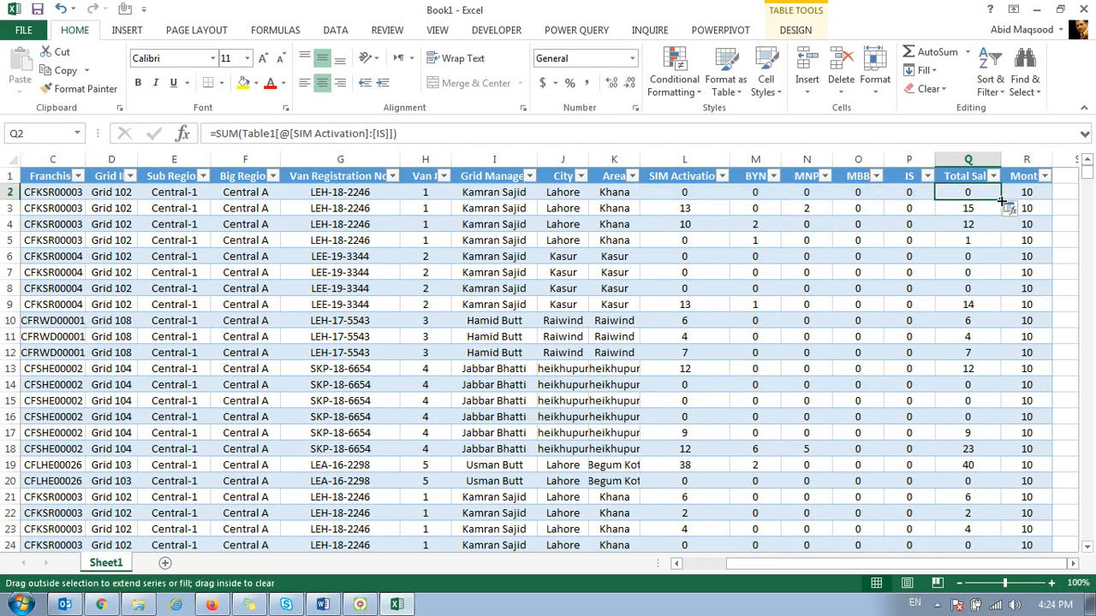
{"action": "double_click", "coordinate": [1001, 202]}
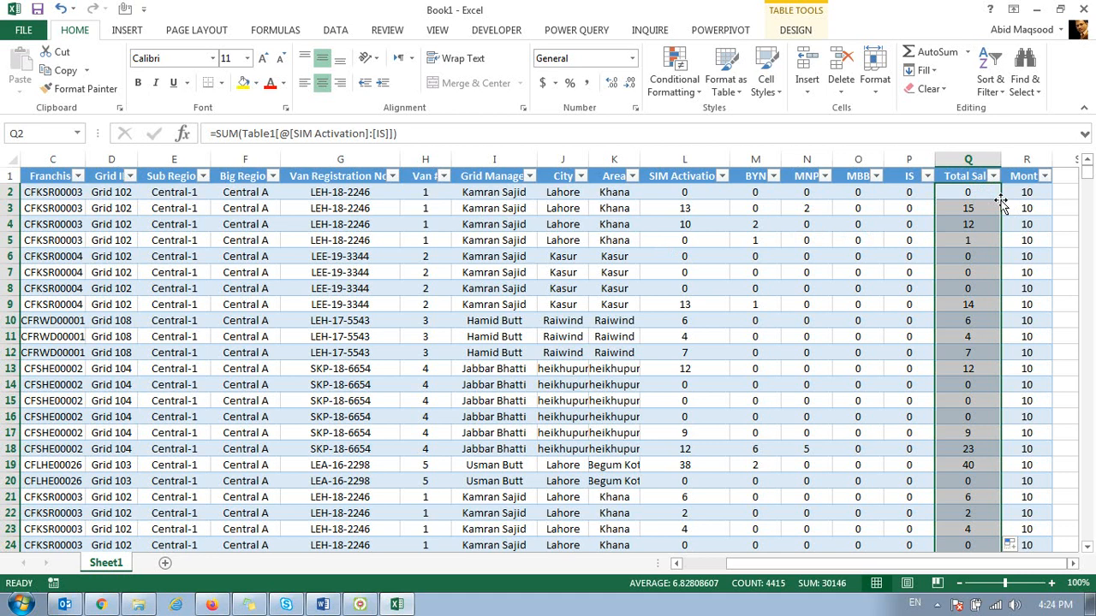
Step: Check the Total Sale formula from the first to the last table row and inspect the Month formula in R7
{"action": "key", "text": "Down"}
{"action": "key", "text": "Down"}
{"action": "key", "text": "Down"}
{"action": "key", "text": "Down"}
{"action": "key", "text": "Down"}
{"action": "key", "text": "Down"}
{"action": "key", "text": "Down"}
{"action": "key", "text": "Down"}
{"action": "key", "text": "Down"}
{"action": "key", "text": "Down"}
{"action": "key", "text": "Down"}
{"action": "key", "text": "Down"}
{"action": "key", "text": "Down"}
{"action": "key", "text": "Down"}
{"action": "key", "text": "Down"}
{"action": "key", "text": "Down"}
{"action": "key", "text": "Down"}
{"action": "key", "text": "Down"}
{"action": "key", "text": "Down"}
{"action": "key", "text": "Down"}
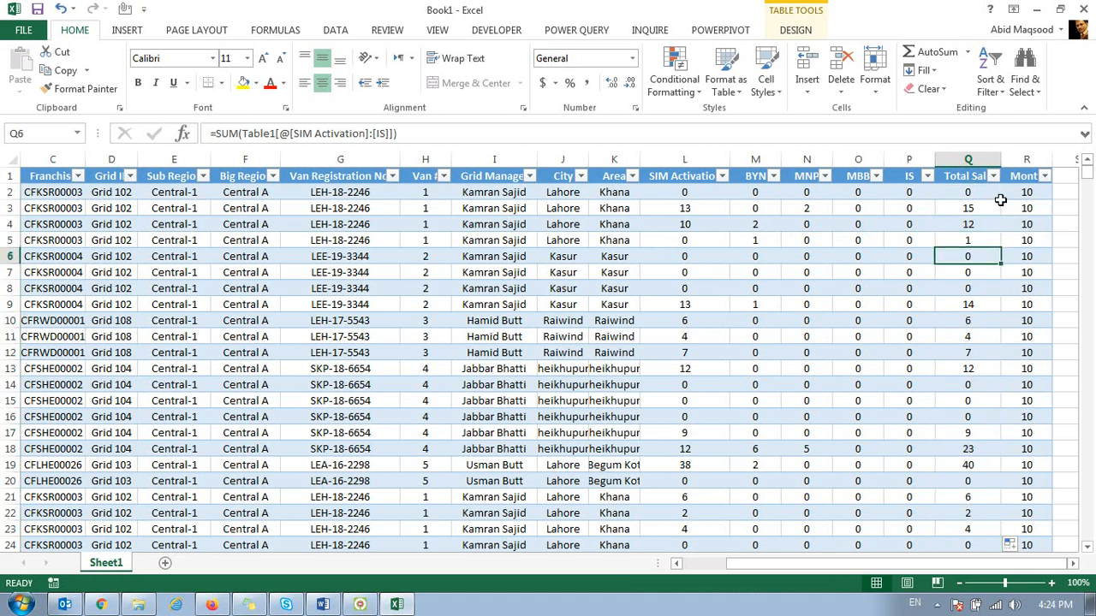
{"action": "key", "text": "Down"}
{"action": "key", "text": "Down"}
{"action": "key", "text": "Down"}
{"action": "key", "text": "Down"}
{"action": "key", "text": "Down"}
{"action": "key", "text": "Down"}
{"action": "key", "text": "Down"}
{"action": "key", "text": "Down"}
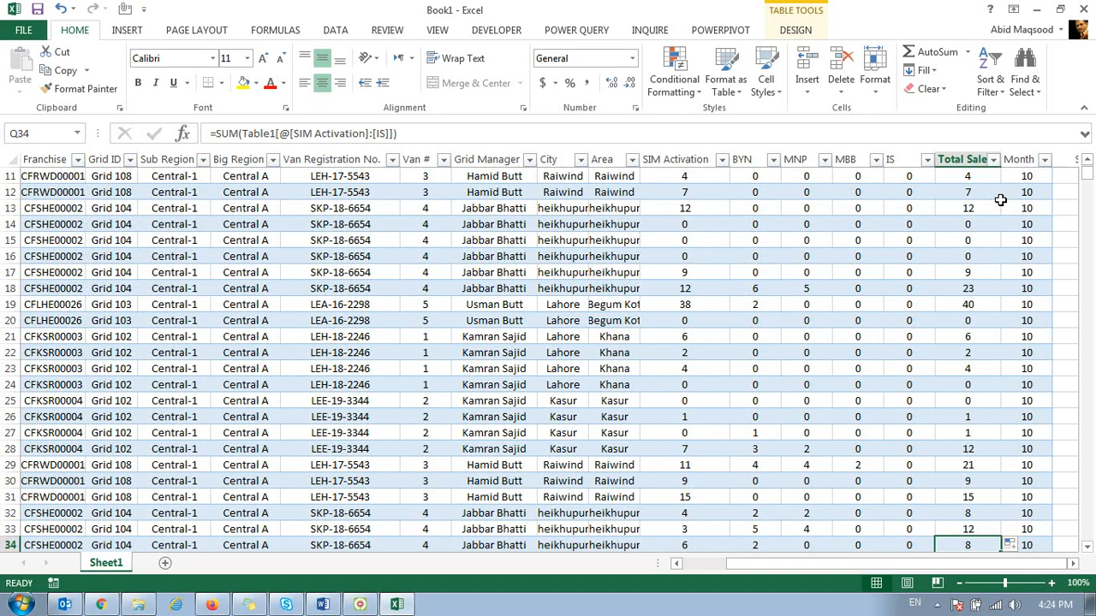
{"action": "key", "text": "ctrl+Down"}
{"action": "key", "text": "ctrl+Up"}
{"action": "key", "text": "Down"}
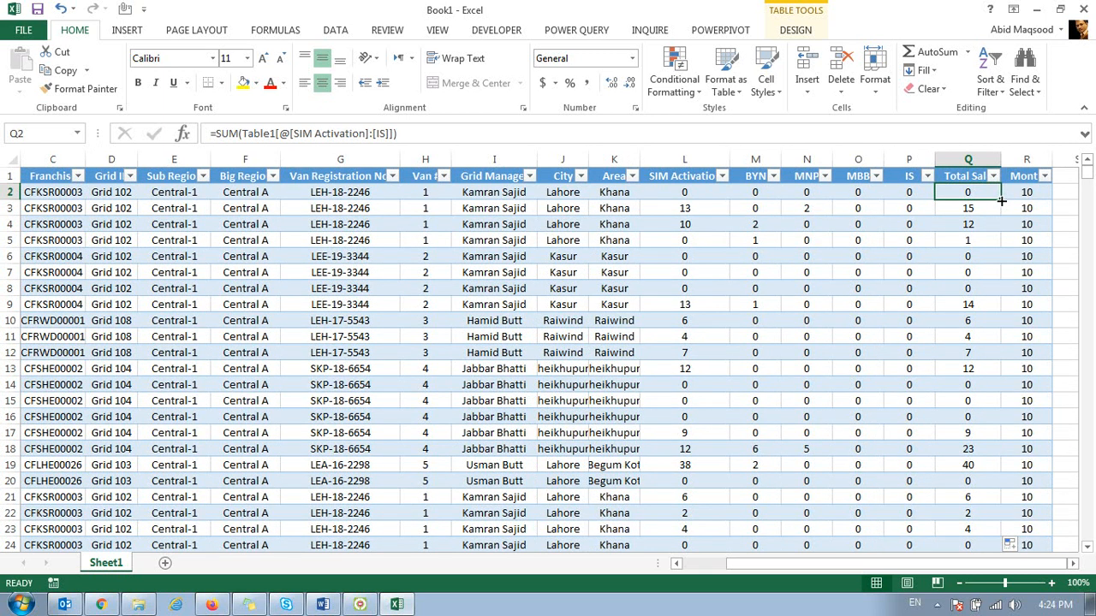
{"action": "left_click", "coordinate": [969, 220]}
{"action": "left_click", "coordinate": [968, 268]}
{"action": "left_click", "coordinate": [967, 321]}
{"action": "left_click", "coordinate": [967, 352]}
{"action": "left_click", "coordinate": [967, 401]}
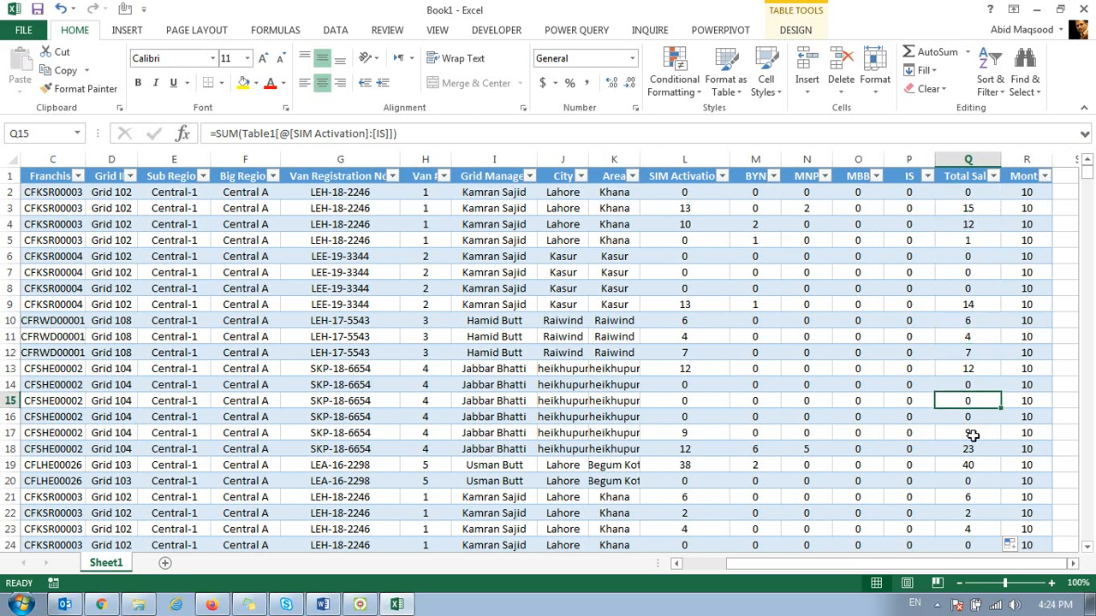
{"action": "left_click", "coordinate": [1027, 272]}
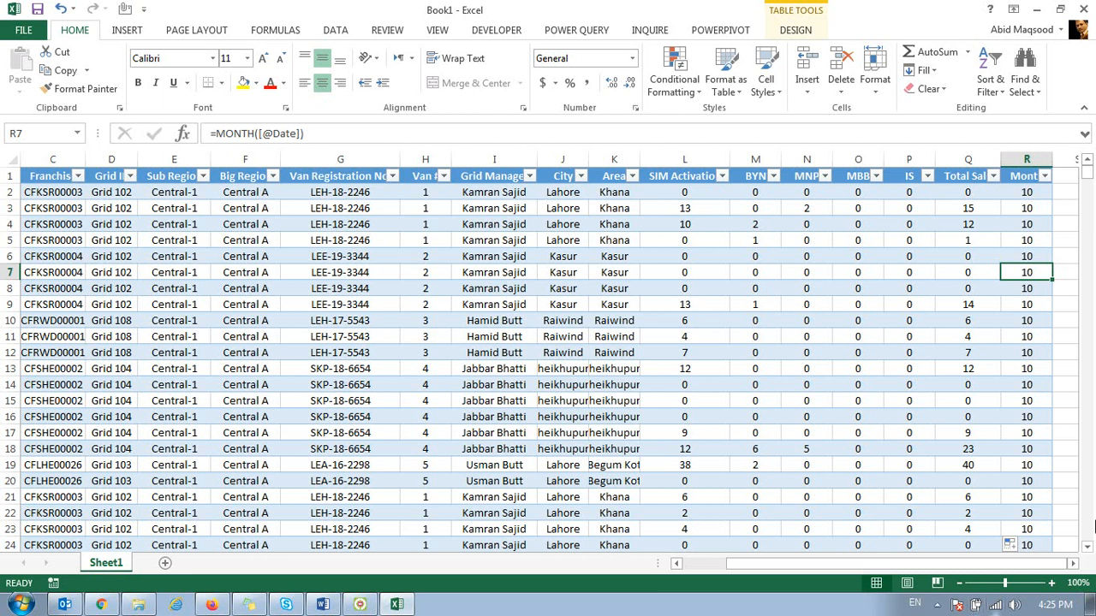
{"action": "left_click", "coordinate": [801, 33]}
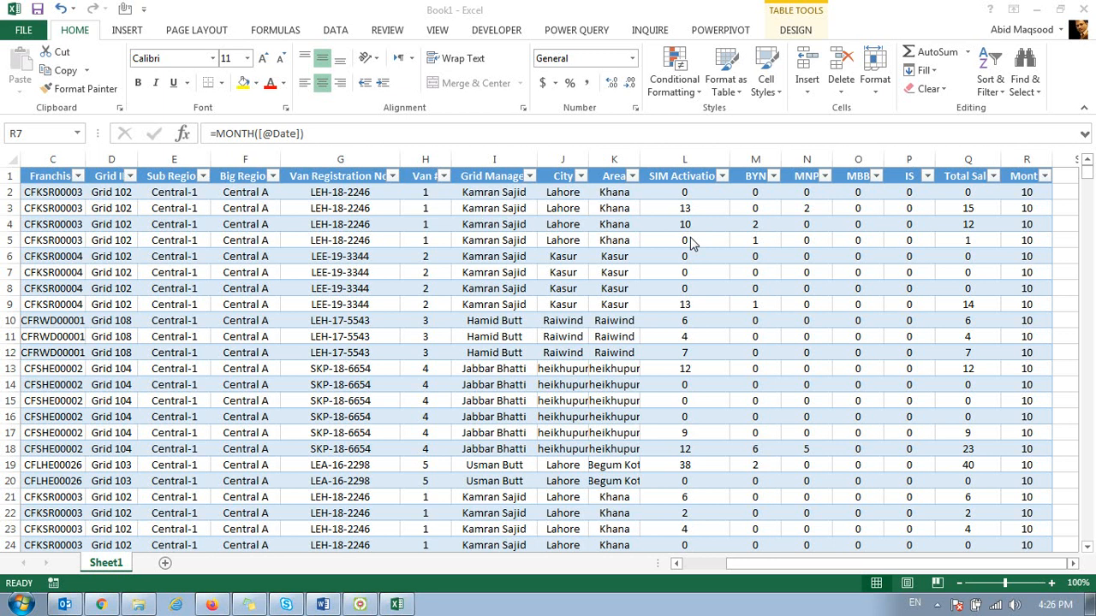
Step: Close the Book1 workbook without saving the changes
{"action": "left_click", "coordinate": [1088, 10]}
{"action": "left_click", "coordinate": [1088, 9]}
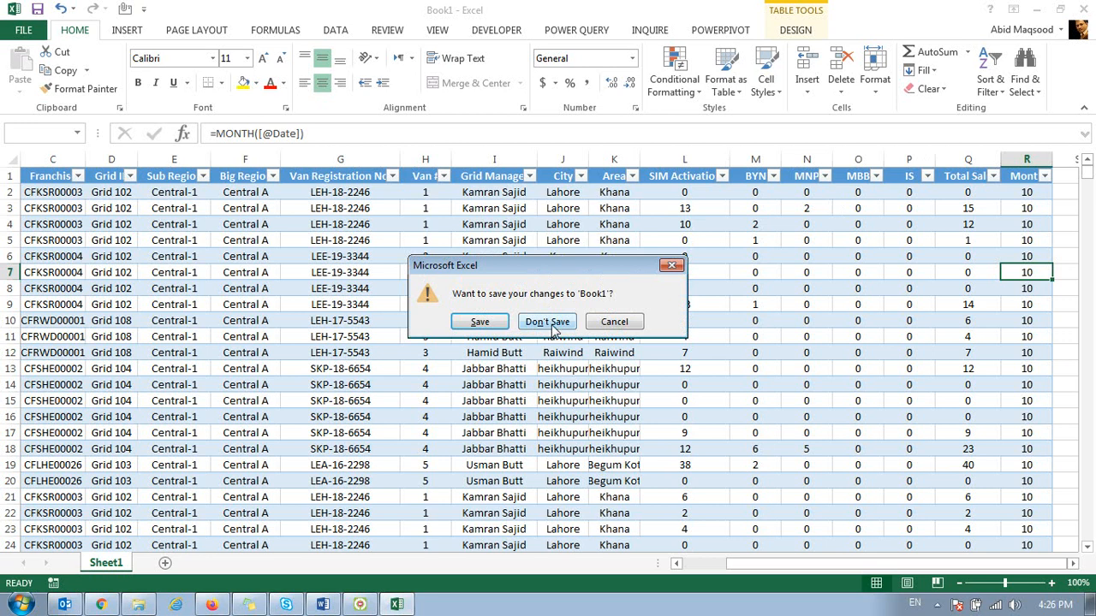
{"action": "left_click", "coordinate": [552, 328]}
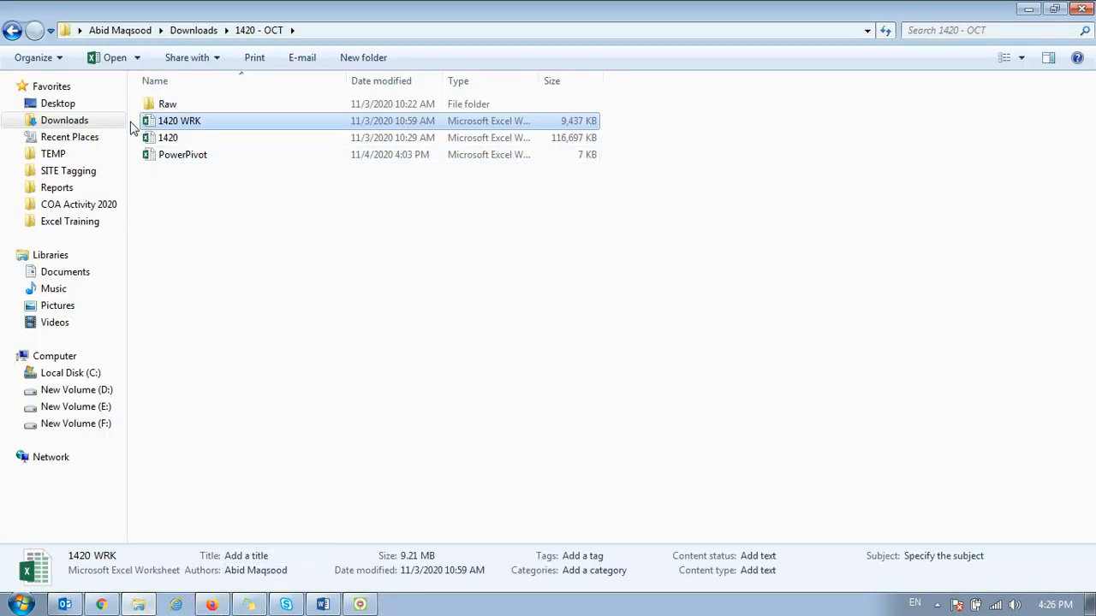
Step: Open the workbook Copy of Drivers Log Book Data Oct 2020-- from the Desktop folder and widen the sheet tab area
{"action": "left_click", "coordinate": [65, 105]}
{"action": "double_click", "coordinate": [615, 128]}
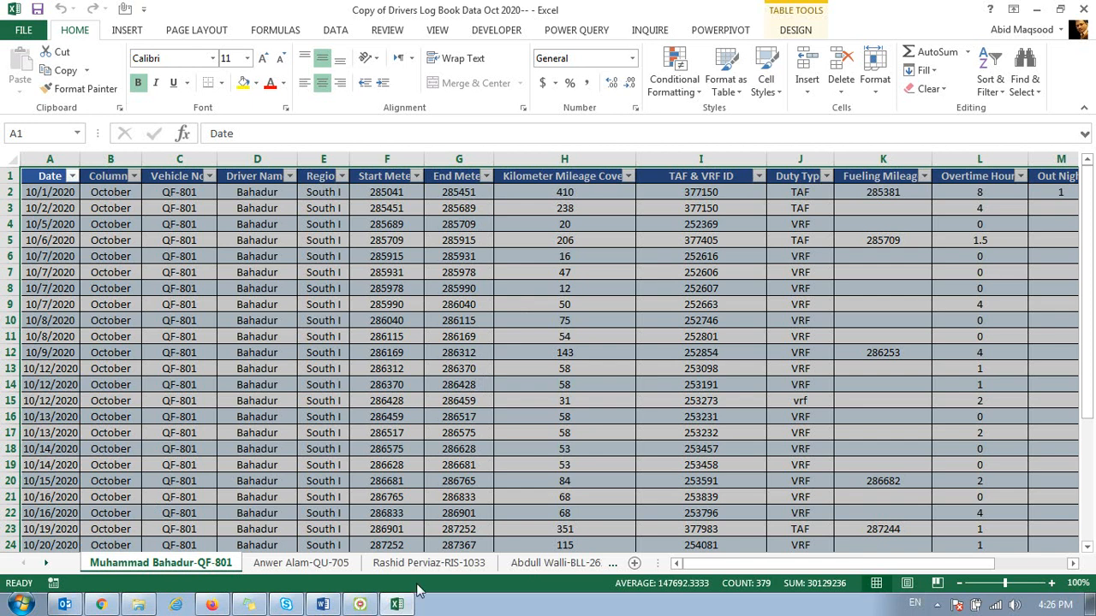
{"action": "left_click_drag", "start_coordinate": [660, 562], "coordinate": [1061, 562]}
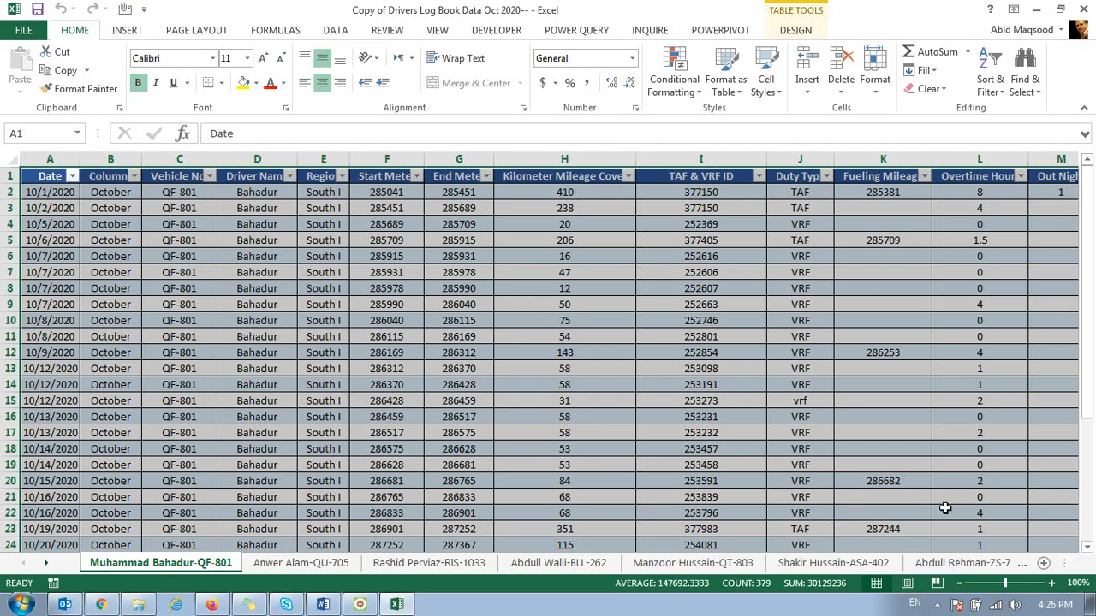
Step: On the QF-801 driver sheet, delete every column after Out Station, from O through XFD
{"action": "left_click", "coordinate": [162, 357]}
{"action": "left_click", "coordinate": [66, 299]}
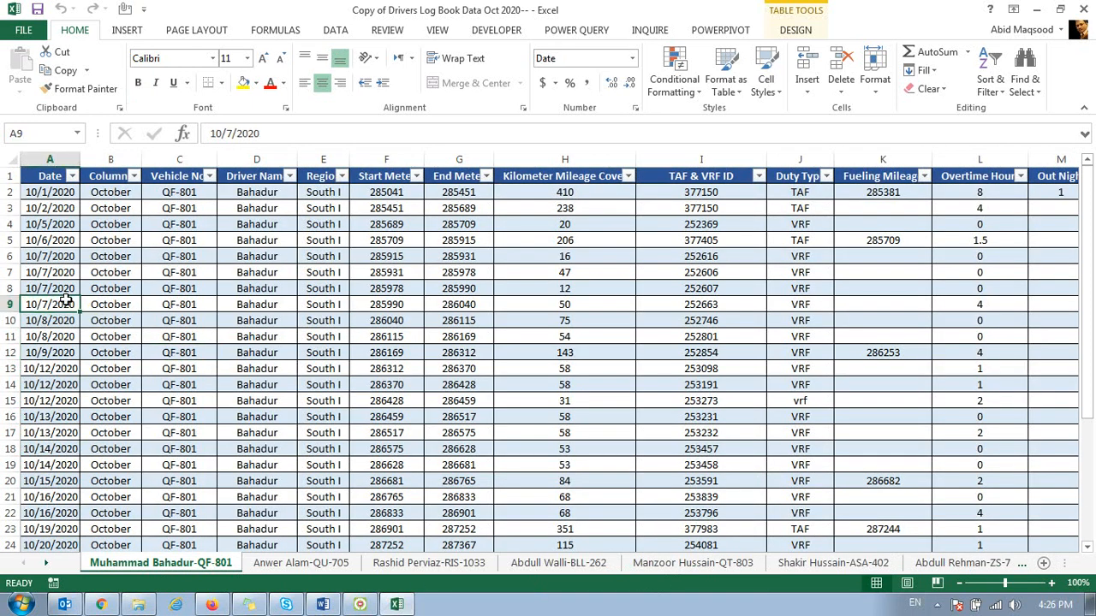
{"action": "key", "text": "ctrl+Up"}
{"action": "key", "text": "ctrl+Right"}
{"action": "key", "text": "Right"}
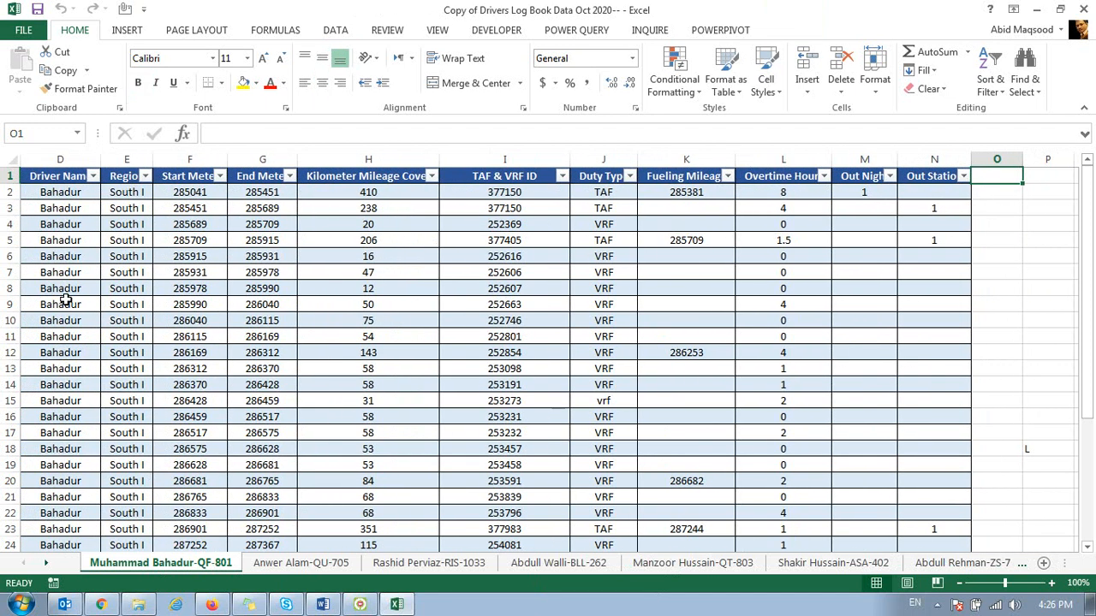
{"action": "key", "text": "Right"}
{"action": "key", "text": "ctrl+Left"}
{"action": "key", "text": "ctrl+Right"}
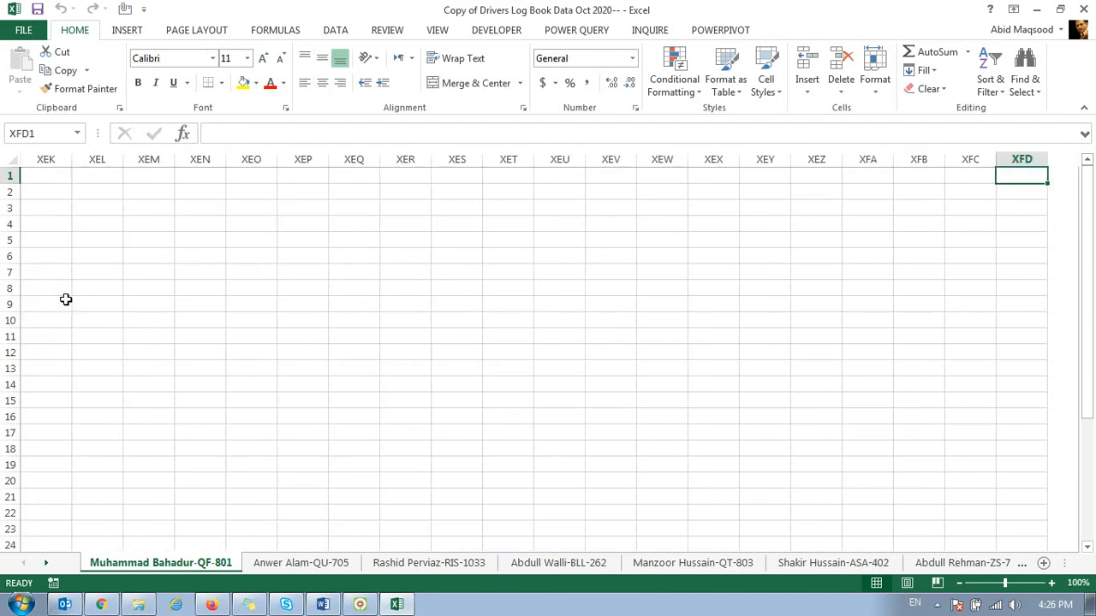
{"action": "key", "text": "ctrl+Left"}
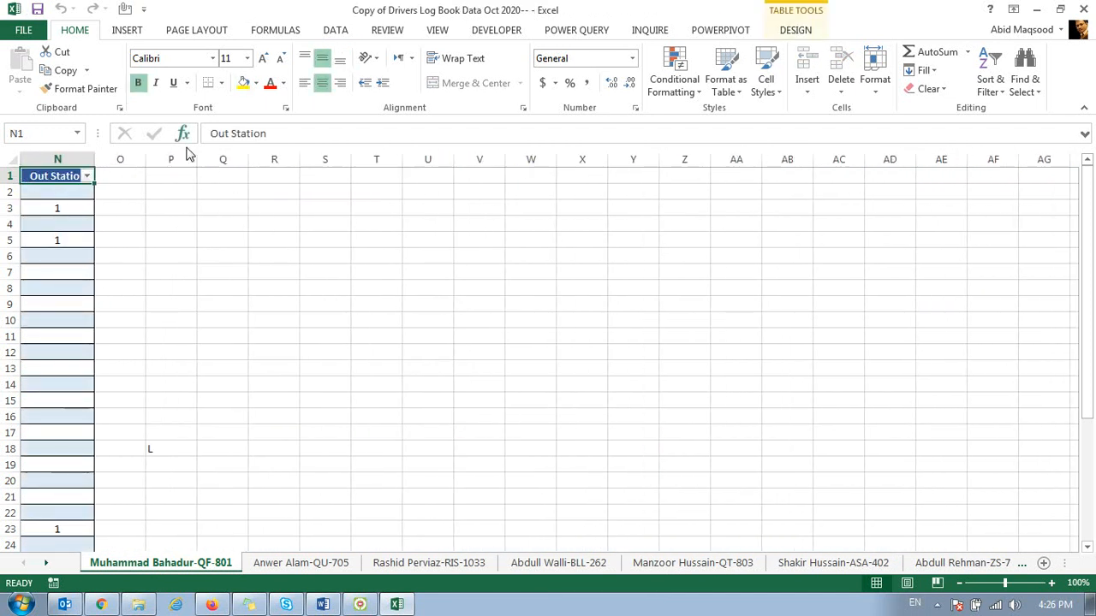
{"action": "left_click", "coordinate": [118, 160]}
{"action": "key", "text": "ctrl+shift+Right"}
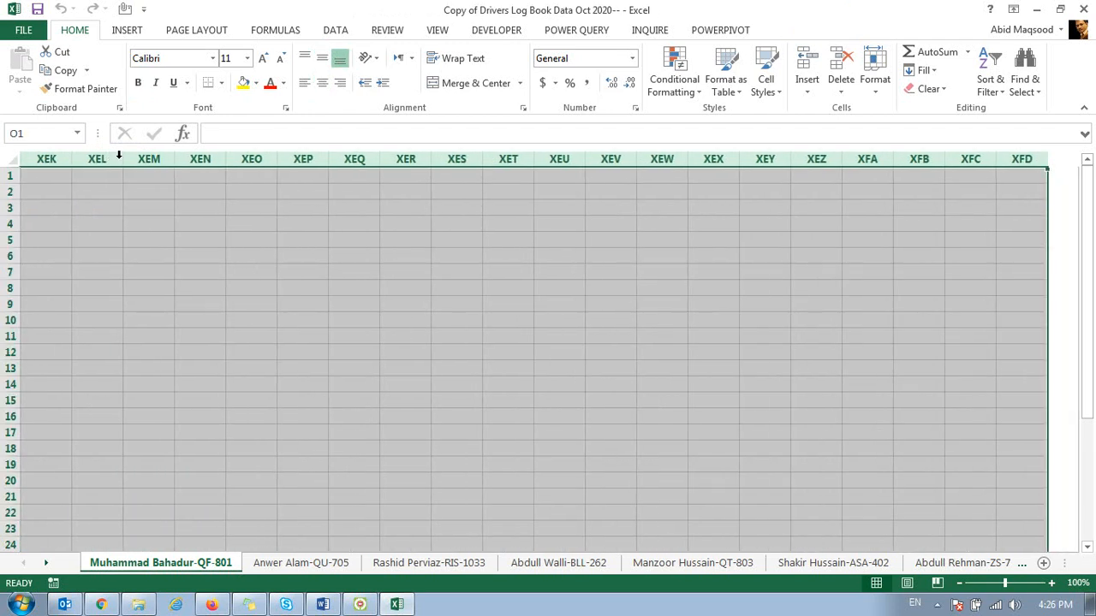
{"action": "key", "text": "ctrl+BackSpace"}
{"action": "key", "text": "ctrl+Down"}
{"action": "key", "text": "ctrl+Up"}
Step: Delete all columns from O through the sheet's last column on the QU-705 driver sheet
{"action": "left_click", "coordinate": [283, 563]}
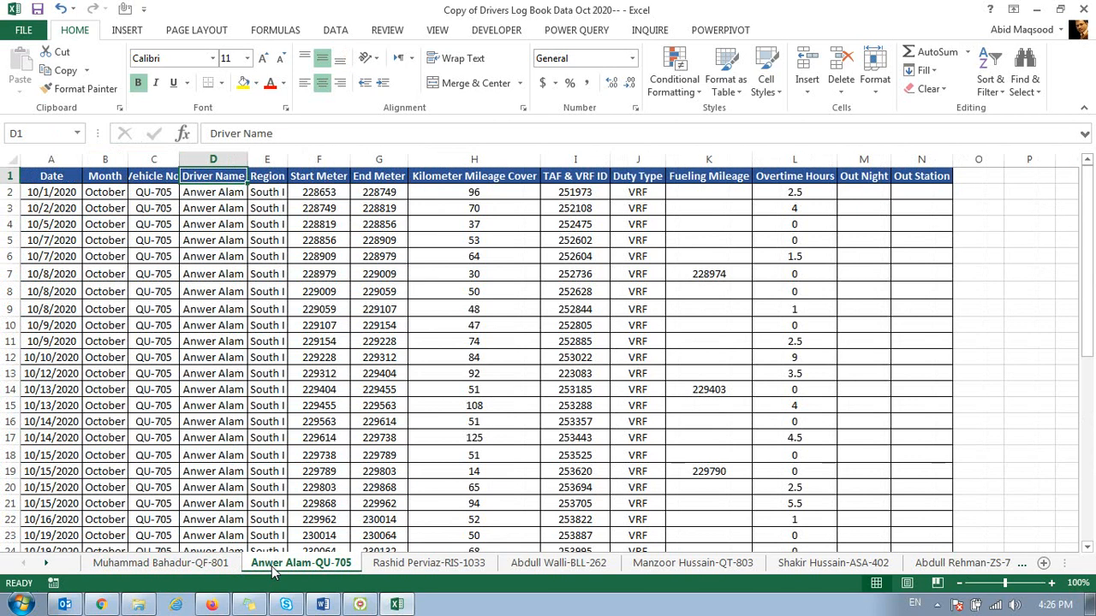
{"action": "left_click", "coordinate": [978, 159]}
{"action": "key", "text": "ctrl+shift+Right"}
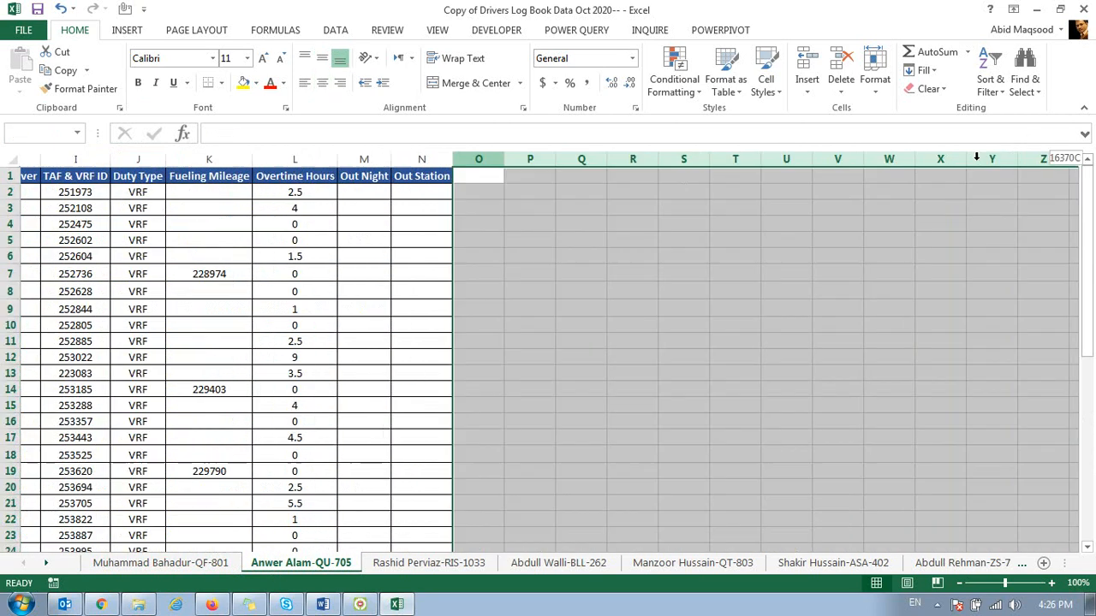
{"action": "key", "text": "ctrl+0"}
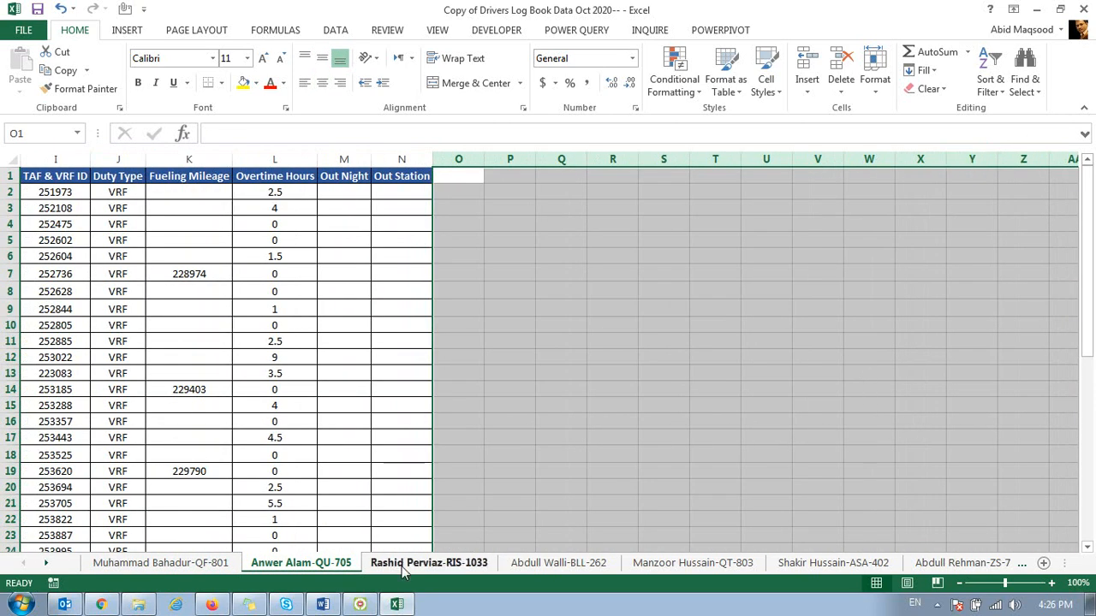
Step: Delete all columns from O through the sheet's last column on the RIS-1033 driver sheet
{"action": "left_click", "coordinate": [387, 568]}
{"action": "left_click", "coordinate": [929, 159]}
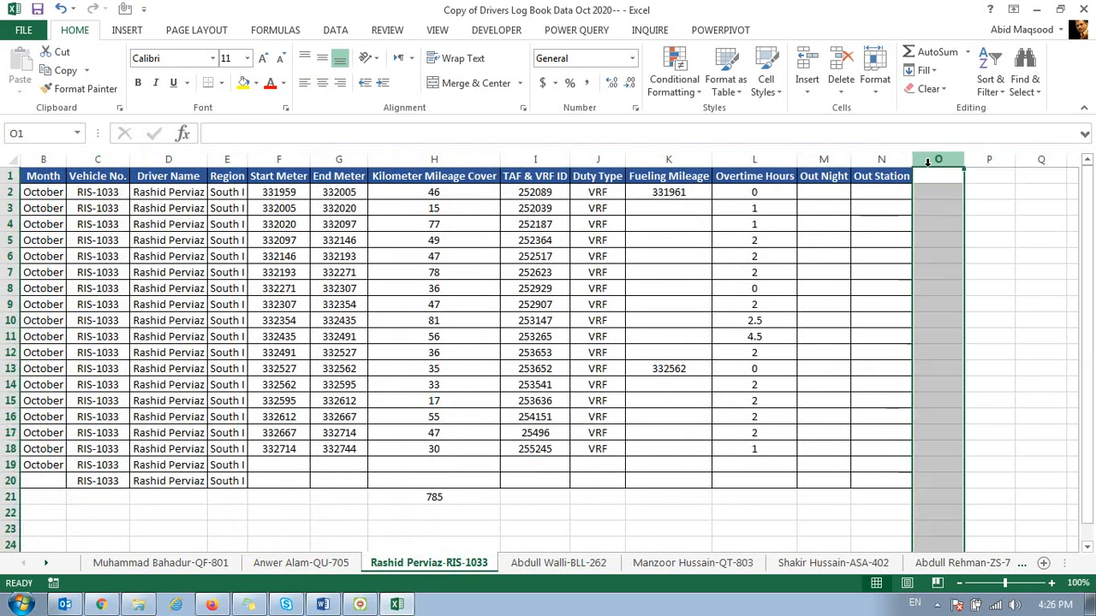
{"action": "key", "text": "ctrl+shift+Right"}
{"action": "key", "text": "ctrl+0"}
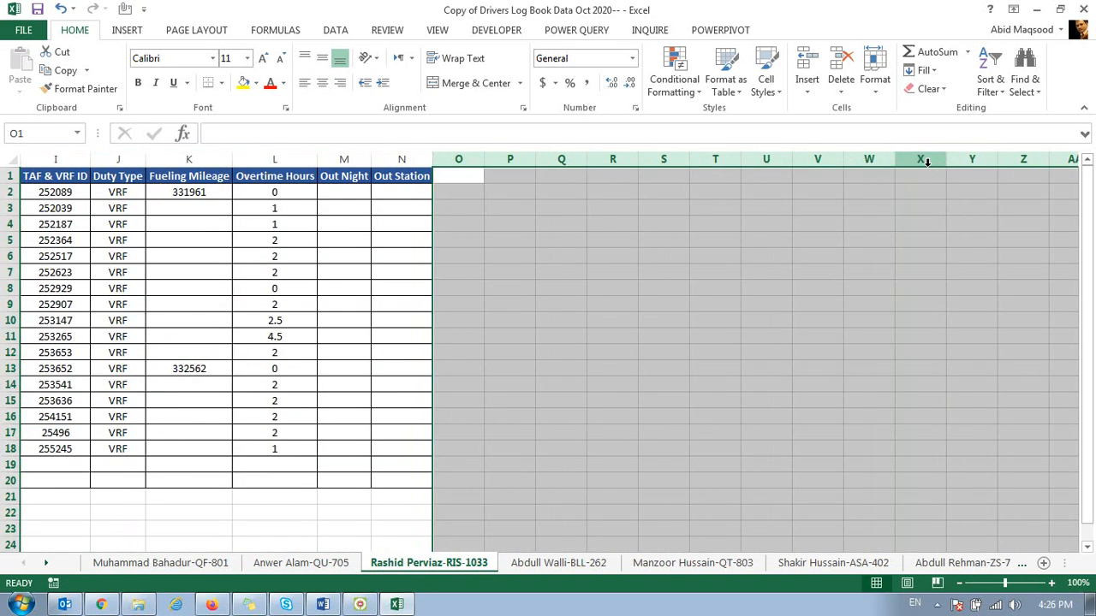
Step: Delete all columns from O through the sheet's last column on the BLL-262 driver sheet
{"action": "left_click", "coordinate": [600, 563]}
{"action": "left_click", "coordinate": [965, 160]}
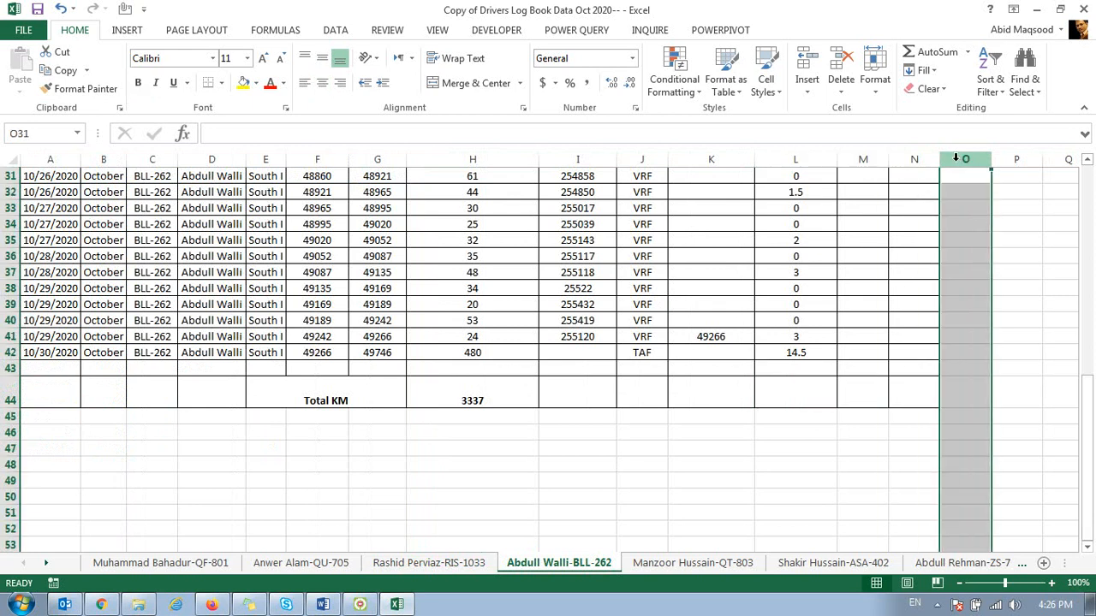
{"action": "key", "text": "ctrl+shift+Right"}
{"action": "key", "text": "ctrl+BackSpace"}
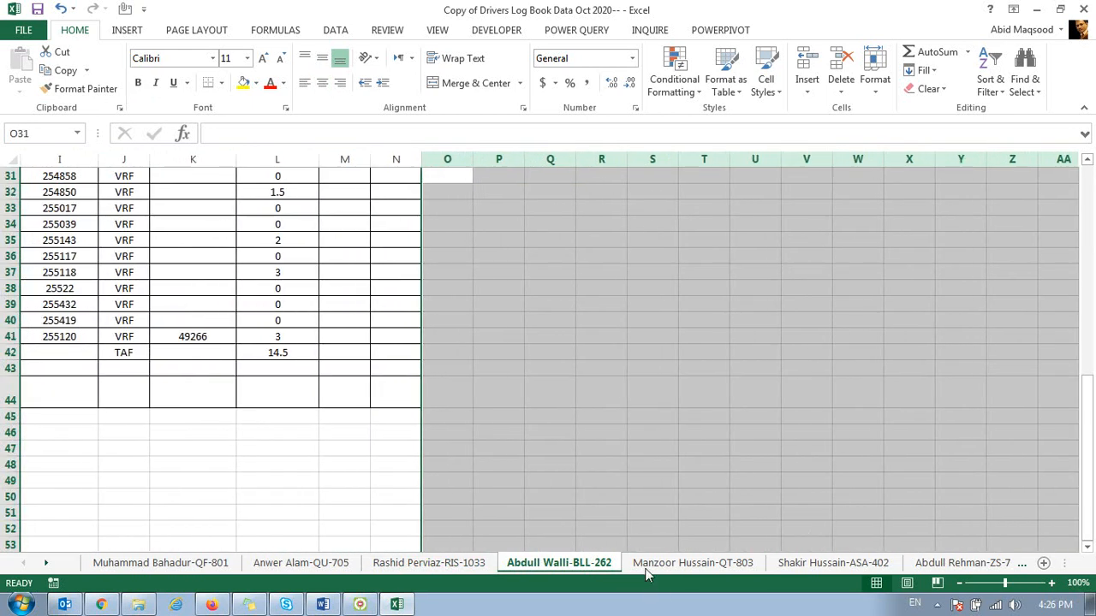
Step: Delete all columns from O through the sheet's last column on the QT-803 driver sheet
{"action": "left_click", "coordinate": [650, 565]}
{"action": "left_click", "coordinate": [983, 159]}
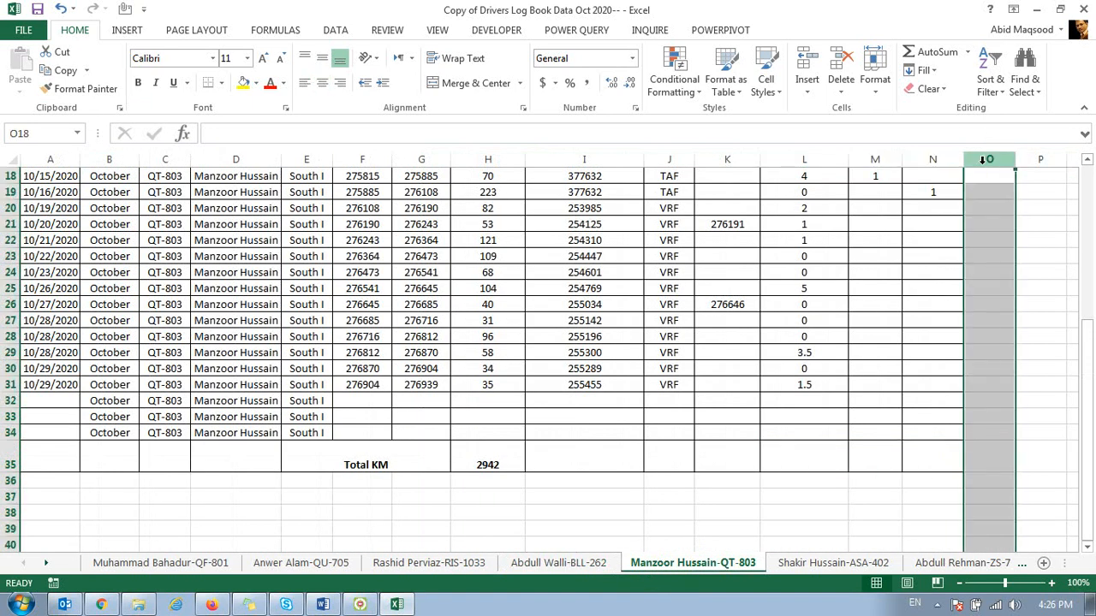
{"action": "key", "text": "ctrl+shift+Right"}
{"action": "key", "text": "ctrl+BackSpace"}
Step: Delete all columns from O through the sheet's last column on the ASA-402 driver sheet
{"action": "left_click", "coordinate": [832, 562]}
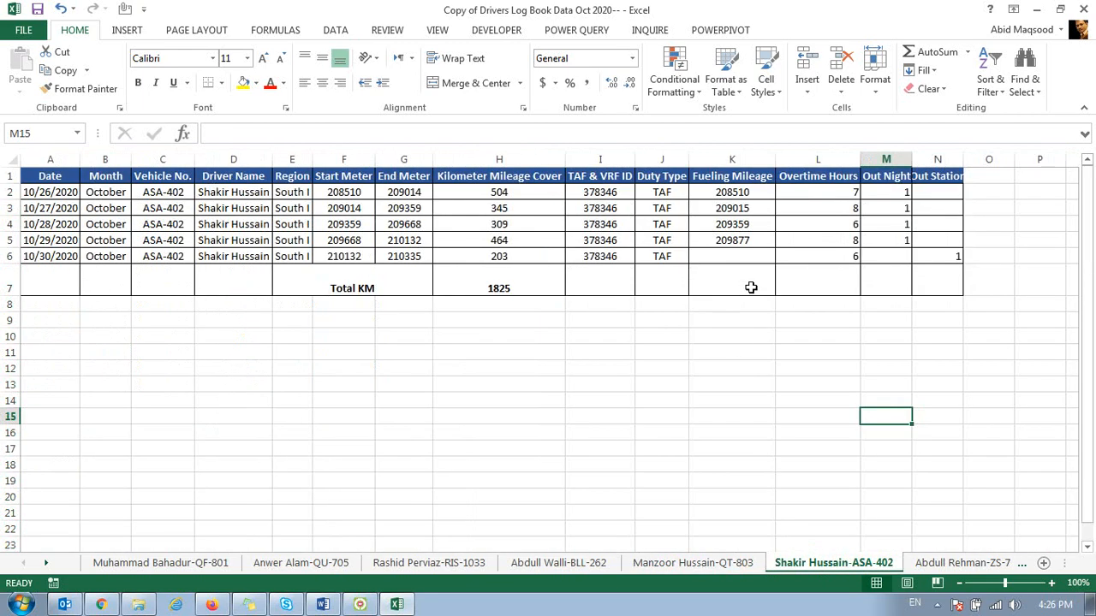
{"action": "left_click", "coordinate": [990, 158]}
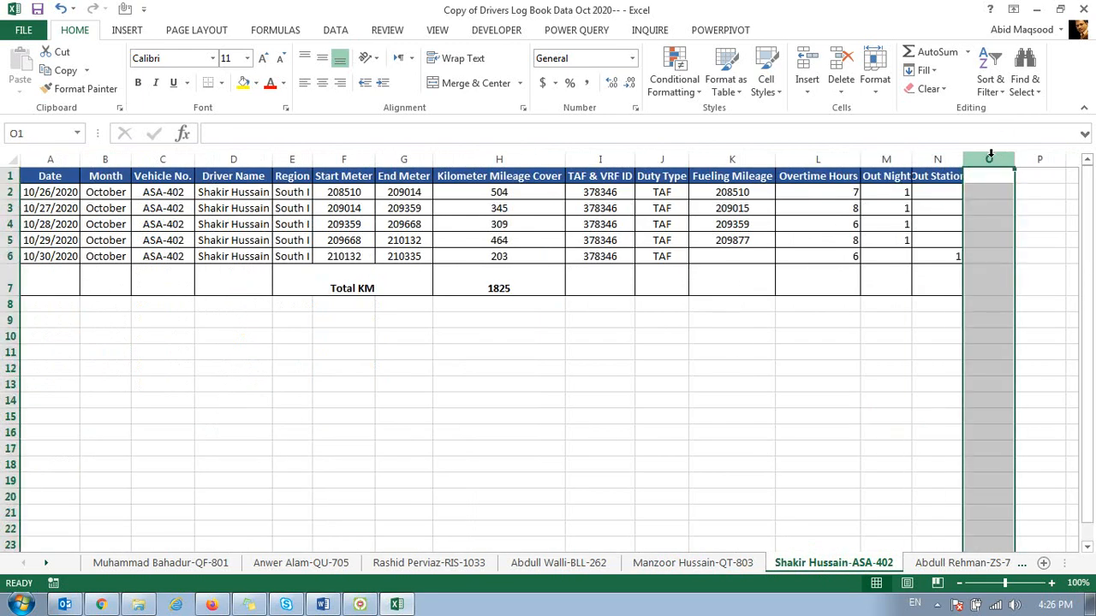
{"action": "key", "text": "ctrl+shift+Right"}
{"action": "key", "text": "ctrl+BackSpace"}
Step: Delete all columns from O through the sheet's last column on the ZS-731 driver sheet
{"action": "left_click", "coordinate": [946, 564]}
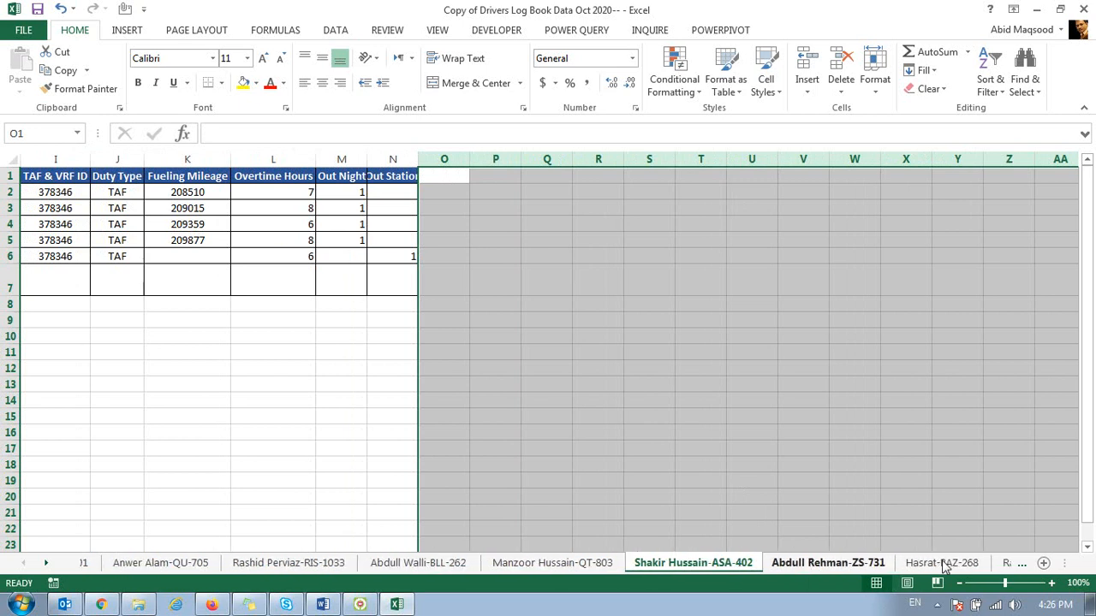
{"action": "key", "text": "ctrl+Page_Down"}
{"action": "left_click", "coordinate": [1035, 157]}
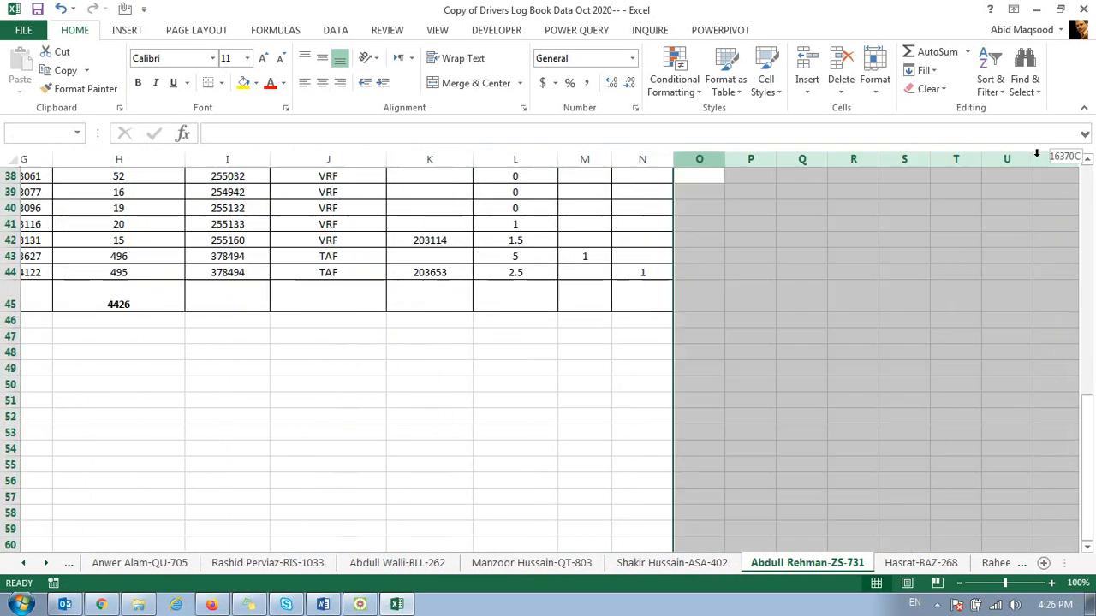
{"action": "key", "text": "ctrl+shift+Right"}
{"action": "key", "text": "ctrl+BackSpace"}
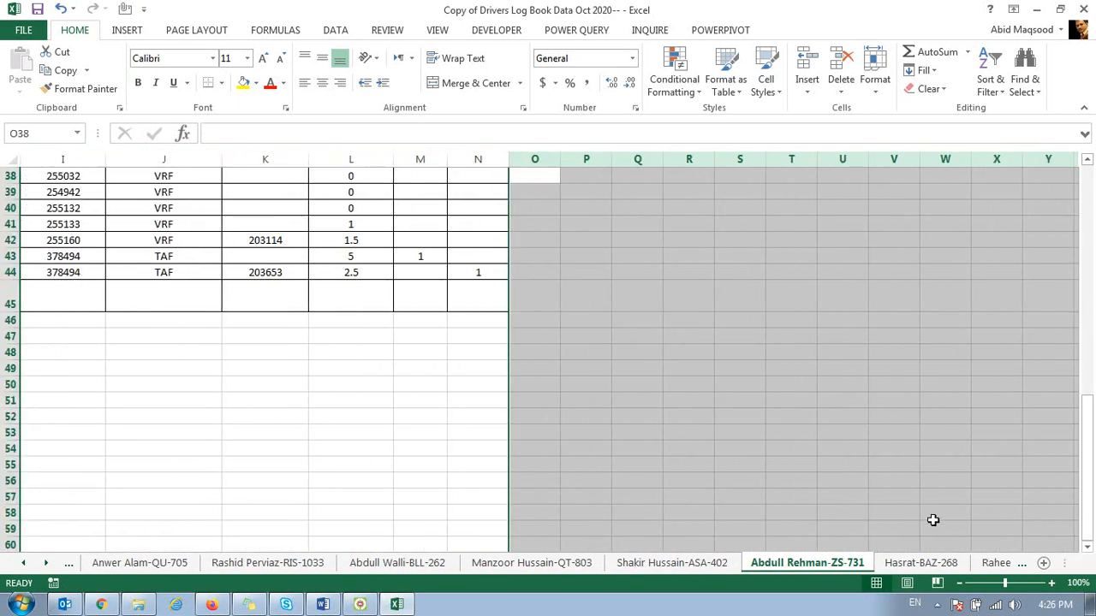
Step: Delete all columns from O through the sheet's last column on the BAZ-268 driver sheet
{"action": "left_click", "coordinate": [921, 563]}
{"action": "left_click", "coordinate": [978, 159]}
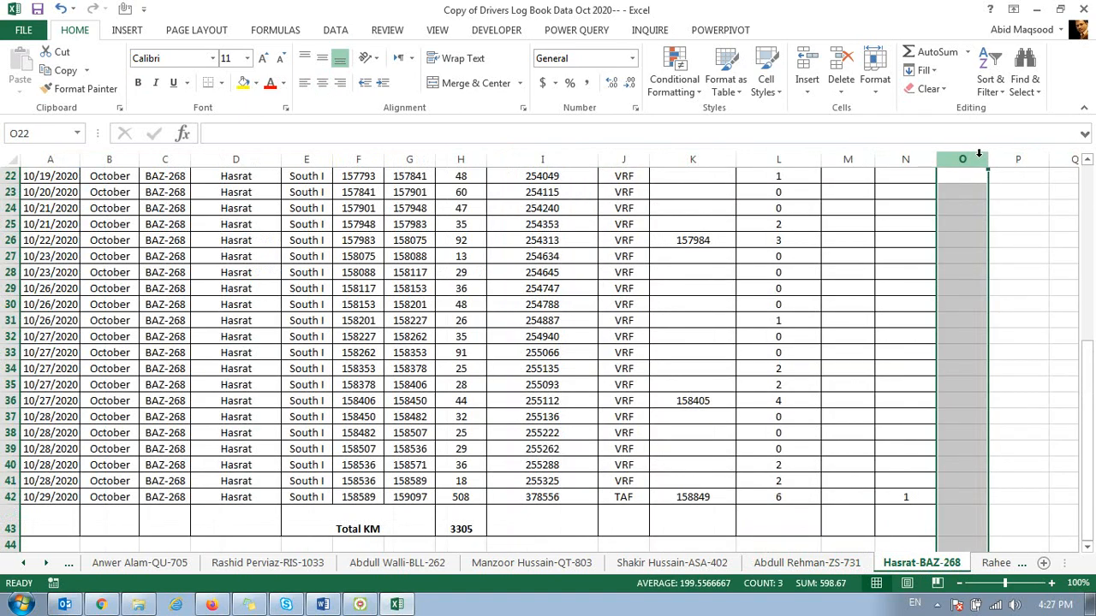
{"action": "key", "text": "ctrl+shift+Right"}
{"action": "key", "text": "ctrl+BackSpace"}
Step: Delete the BAZ-266 and QT-804 driver sheets from the workbook
{"action": "left_click", "coordinate": [993, 565]}
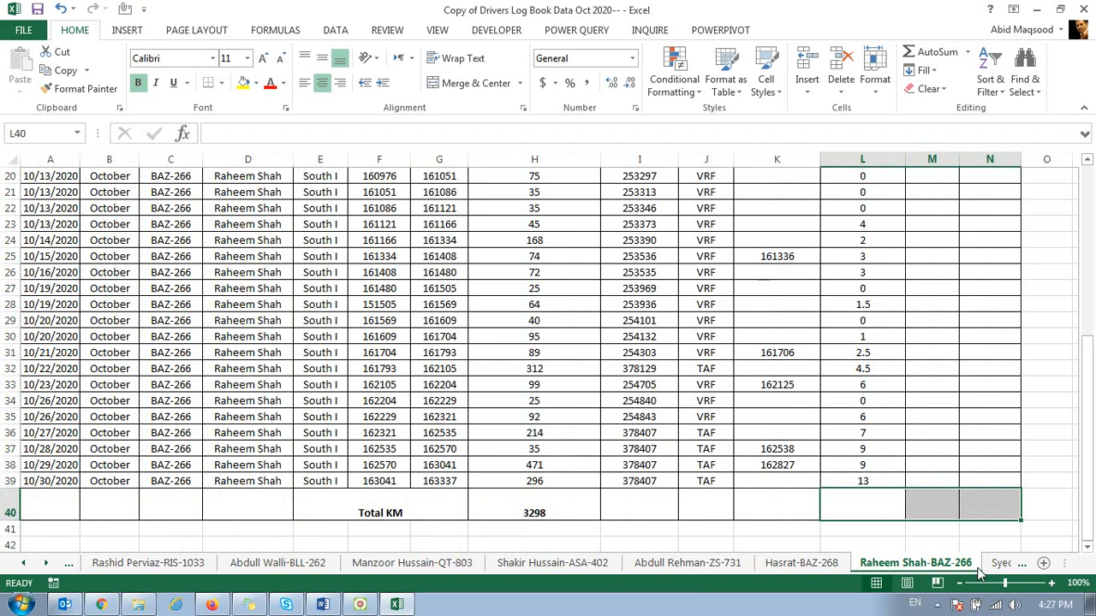
{"action": "right_click", "coordinate": [929, 565]}
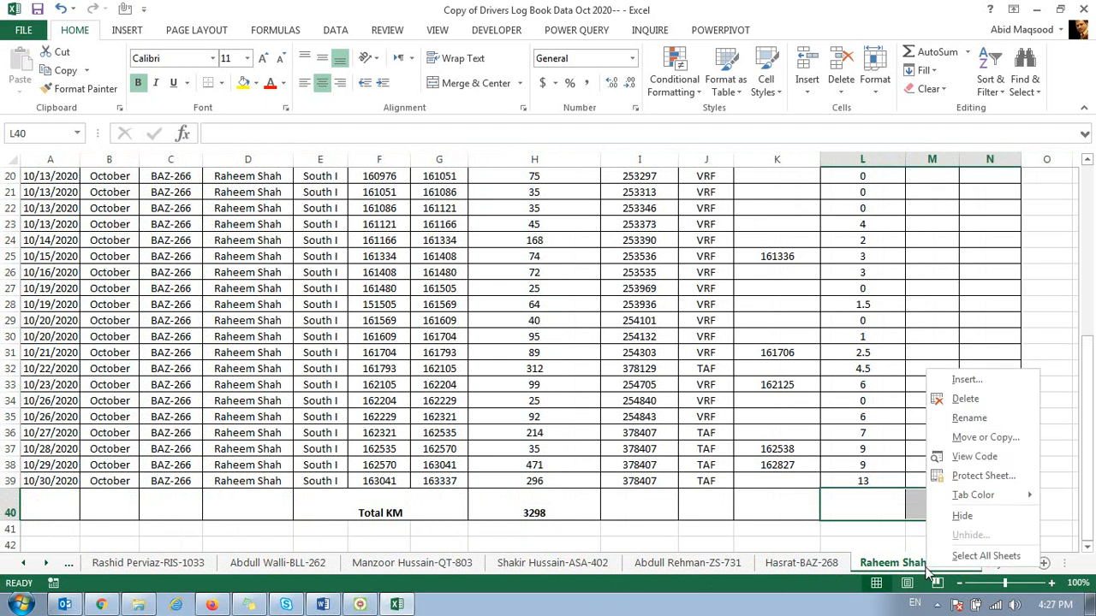
{"action": "left_click", "coordinate": [952, 399]}
{"action": "left_click", "coordinate": [519, 344]}
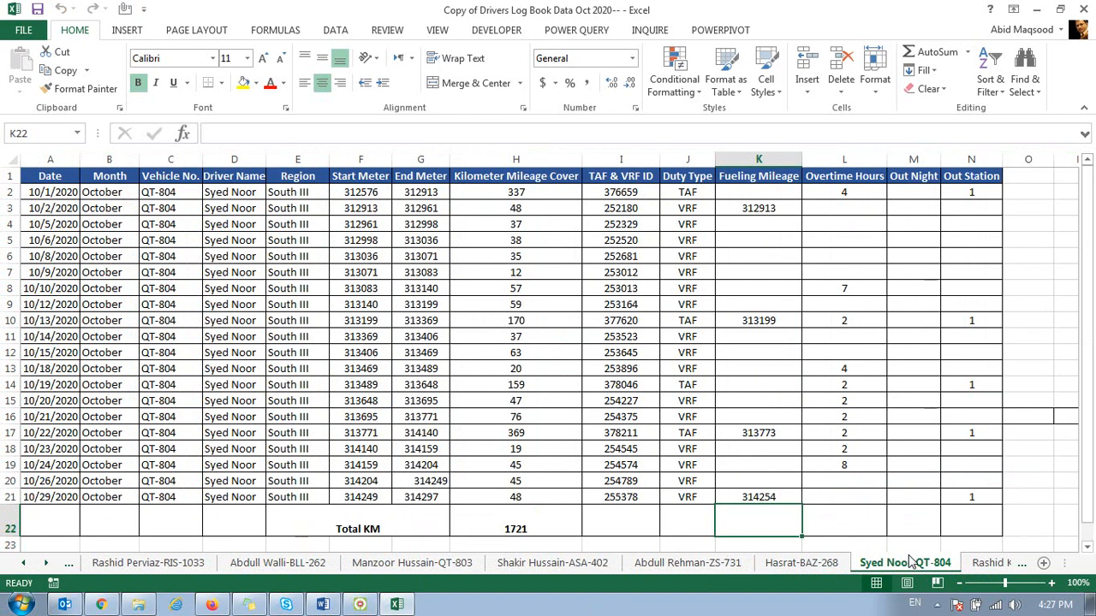
{"action": "right_click", "coordinate": [912, 561]}
{"action": "left_click", "coordinate": [942, 399]}
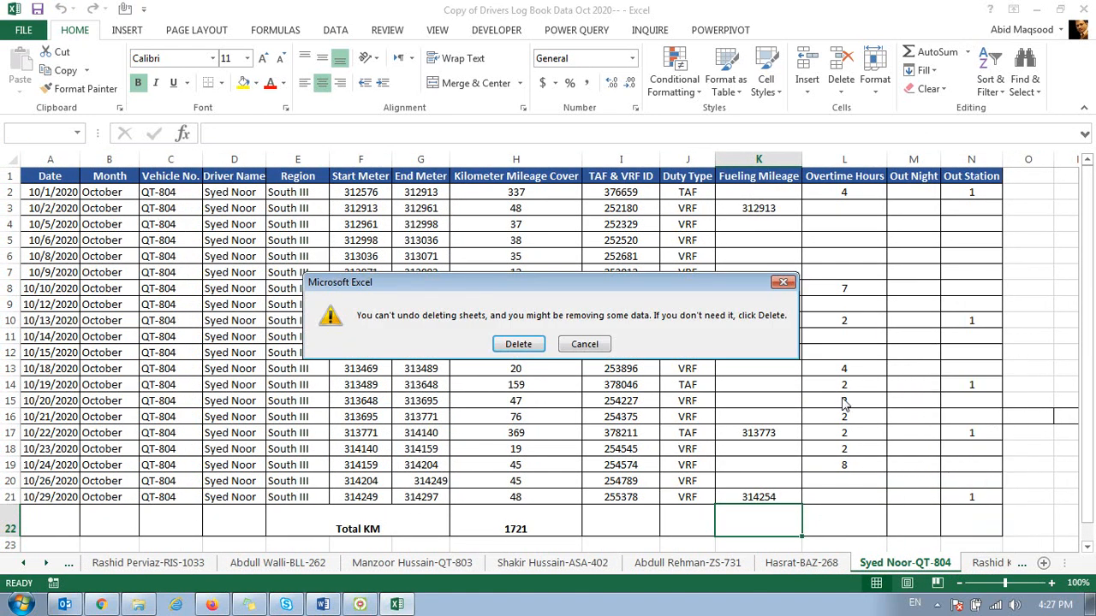
{"action": "left_click", "coordinate": [539, 343]}
Step: Delete the BBA-896 and BCD-438 driver sheets from the workbook
{"action": "right_click", "coordinate": [912, 562]}
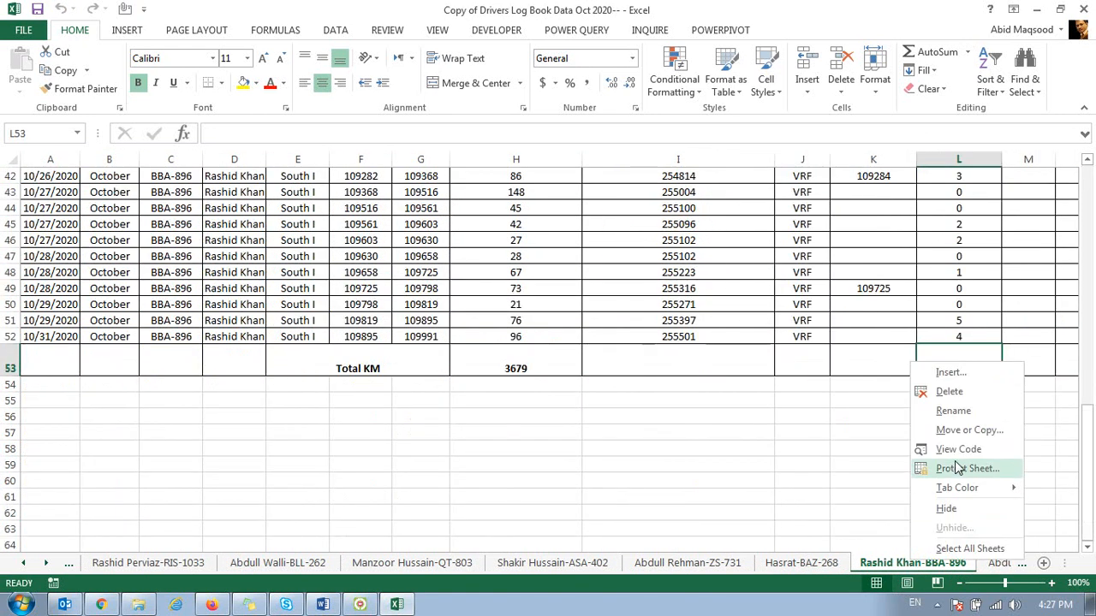
{"action": "left_click", "coordinate": [949, 392]}
{"action": "left_click", "coordinate": [519, 343]}
{"action": "right_click", "coordinate": [893, 563]}
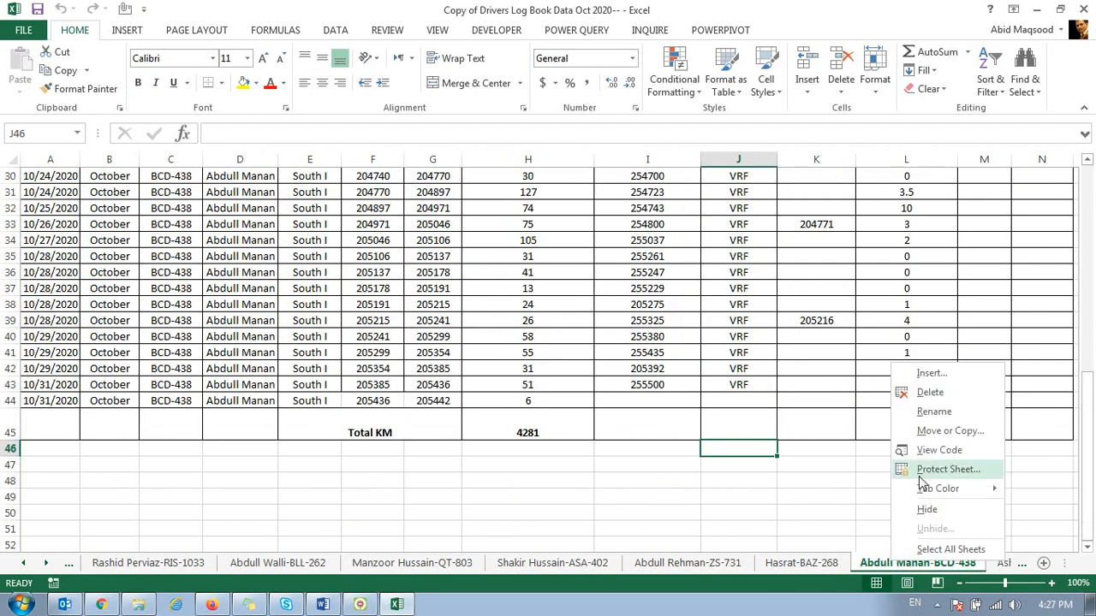
{"action": "left_click", "coordinate": [930, 392]}
{"action": "left_click", "coordinate": [526, 344]}
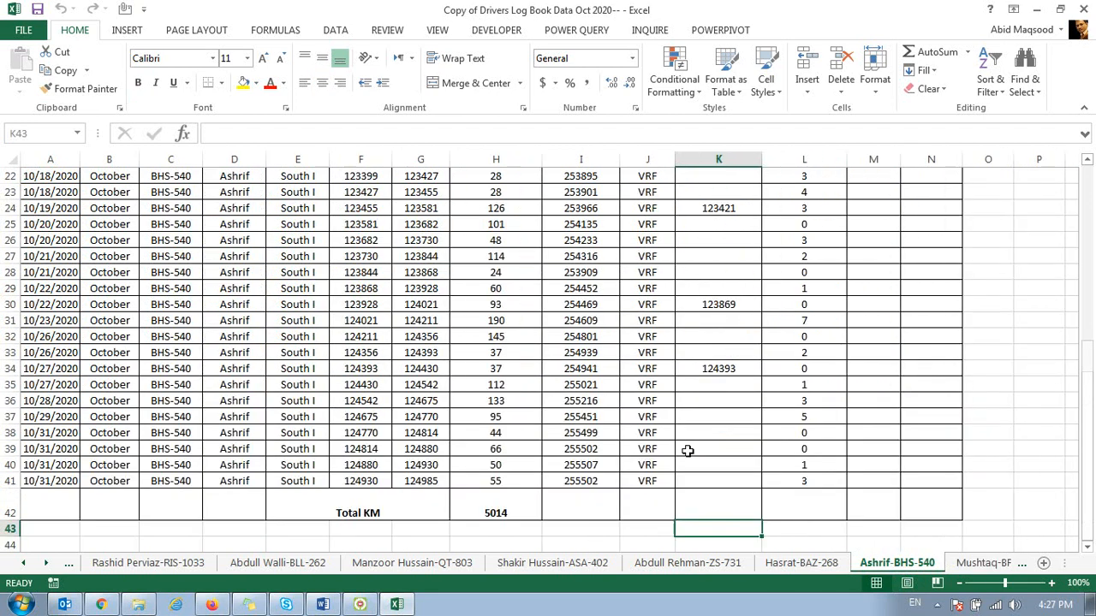
Step: Delete the BHS-540 and BFV-390 driver sheets from the workbook
{"action": "right_click", "coordinate": [875, 563]}
{"action": "left_click", "coordinate": [912, 392]}
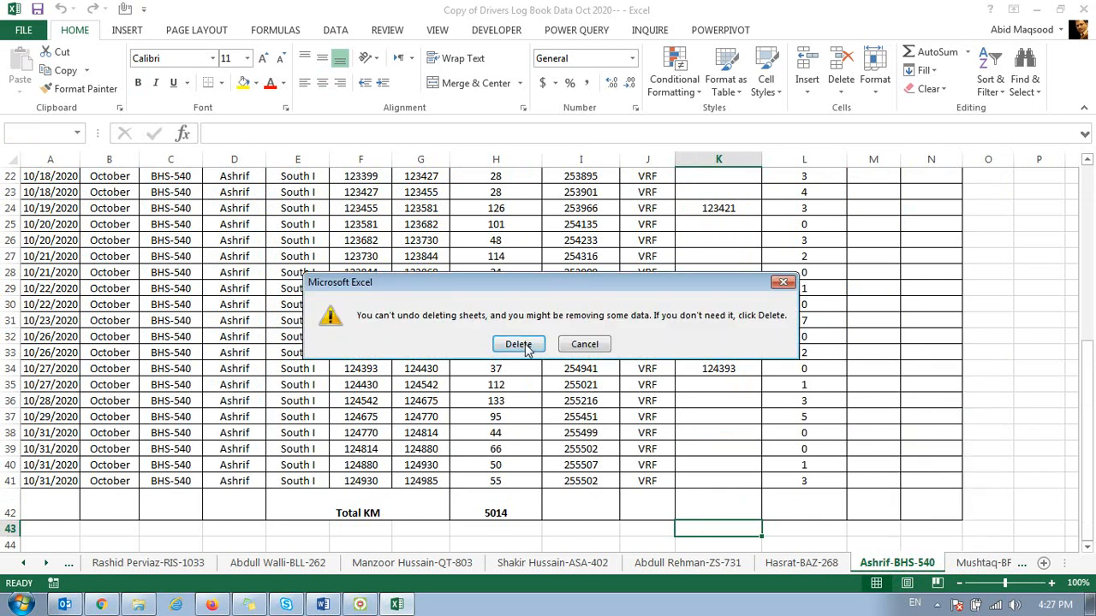
{"action": "left_click", "coordinate": [519, 345]}
{"action": "right_click", "coordinate": [882, 563]}
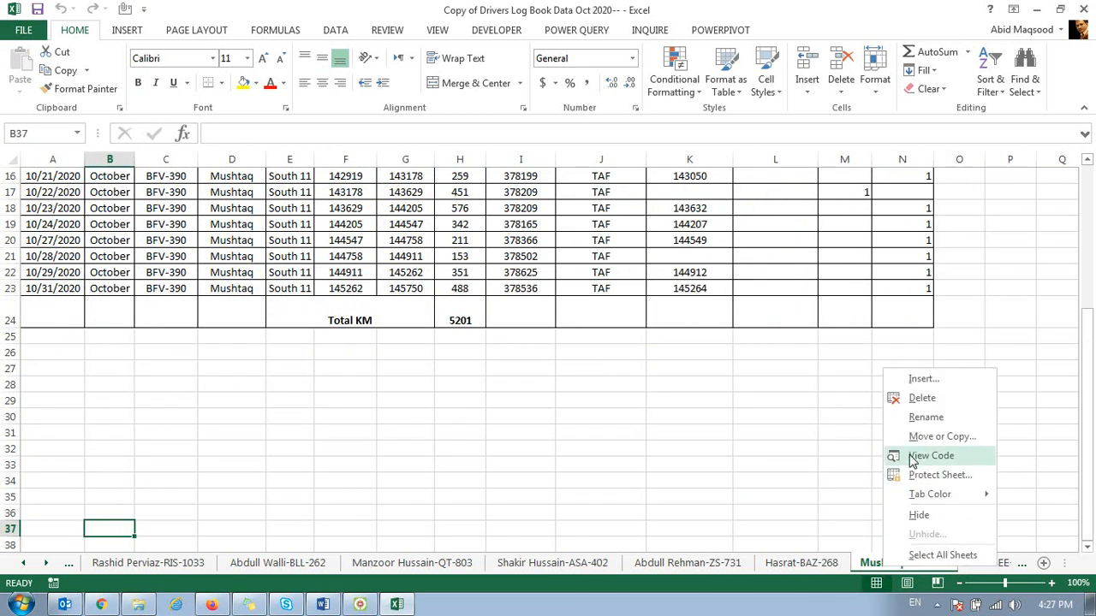
{"action": "left_click", "coordinate": [912, 395]}
{"action": "left_click", "coordinate": [519, 344]}
Step: Delete the BEE-388 and BCD-606 driver sheets from the workbook
{"action": "right_click", "coordinate": [887, 565]}
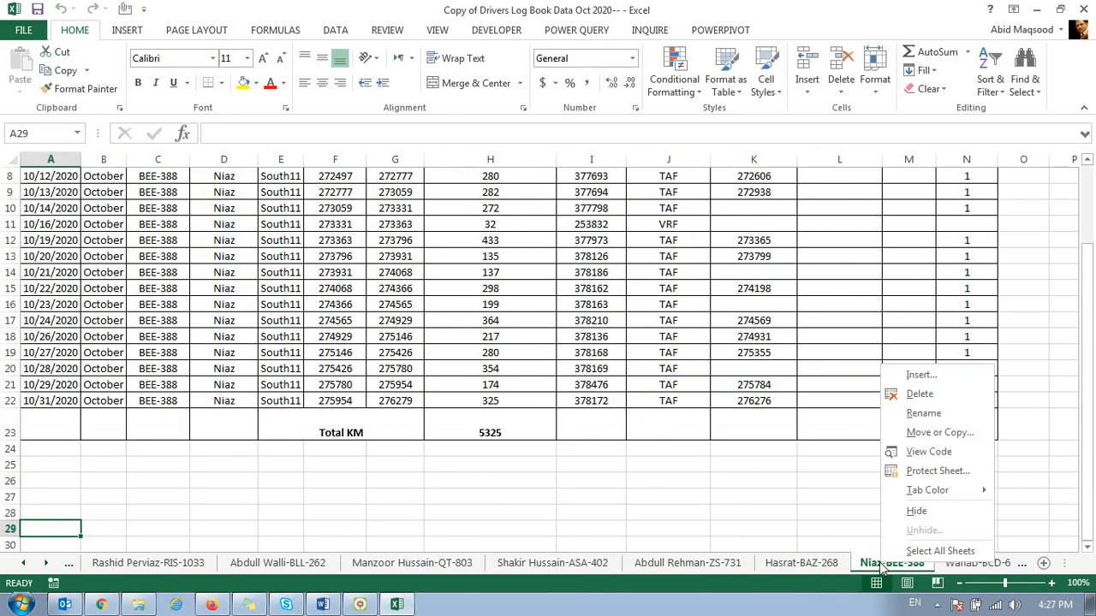
{"action": "left_click", "coordinate": [914, 391]}
{"action": "left_click", "coordinate": [518, 346]}
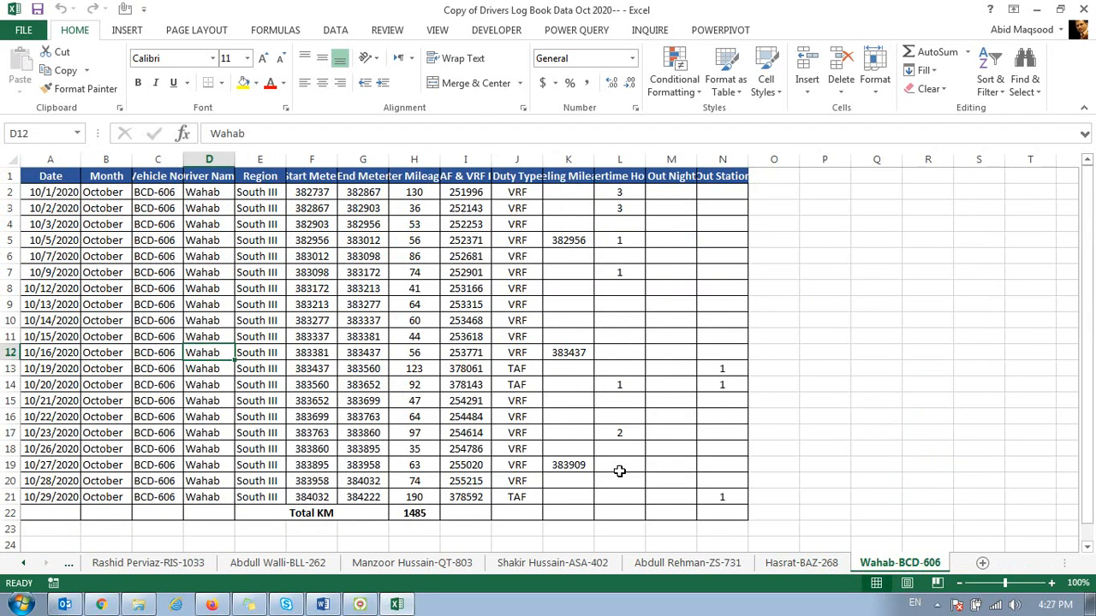
{"action": "right_click", "coordinate": [903, 561]}
{"action": "left_click", "coordinate": [916, 393]}
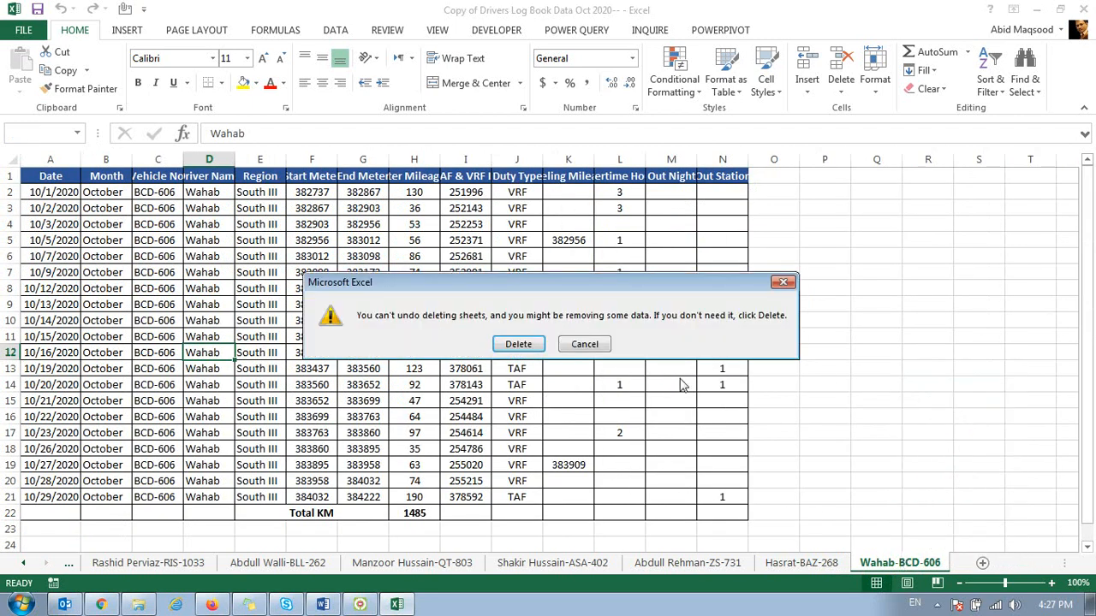
{"action": "left_click", "coordinate": [532, 340]}
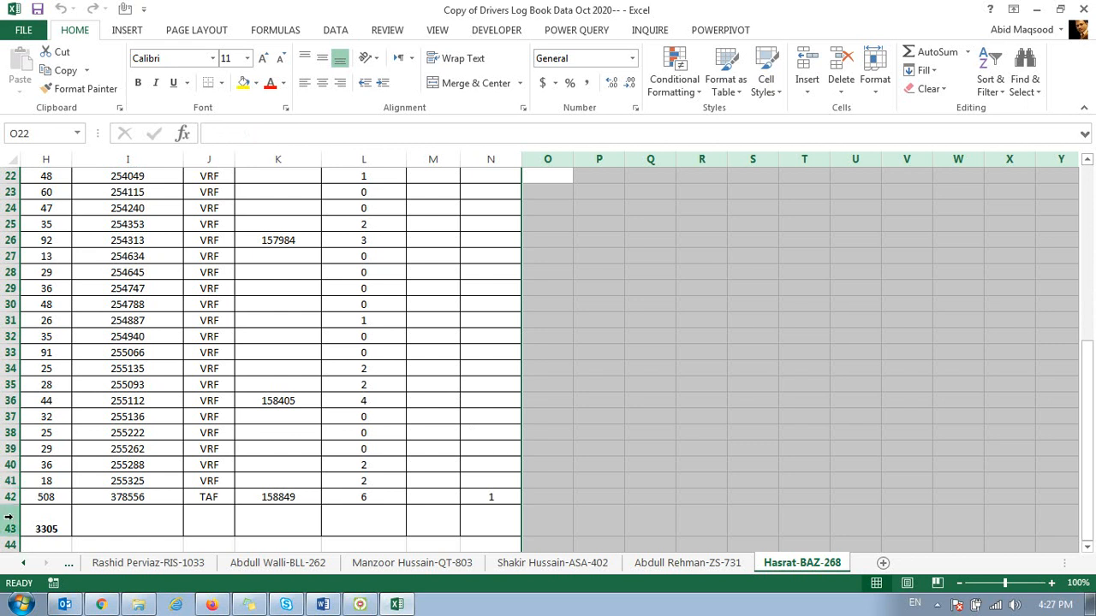
Step: Delete total row 43 on the BAZ-268 driver sheet and total row 45 on the ZS-731 driver sheet
{"action": "left_click", "coordinate": [5, 514]}
{"action": "key", "text": "ctrl+minus"}
{"action": "left_click", "coordinate": [688, 563]}
{"action": "left_click", "coordinate": [10, 301]}
{"action": "left_click_drag", "start_coordinate": [7, 312], "coordinate": [3, 294]}
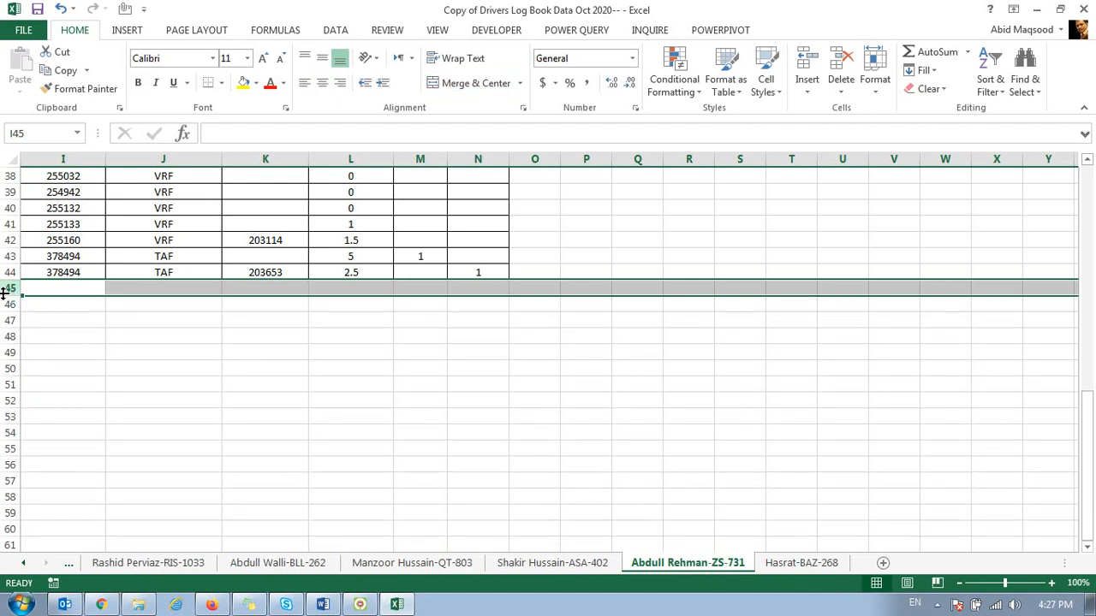
Step: Delete all rows from 7 through the sheet's last row on the ASA-402 driver sheet
{"action": "left_click", "coordinate": [553, 562]}
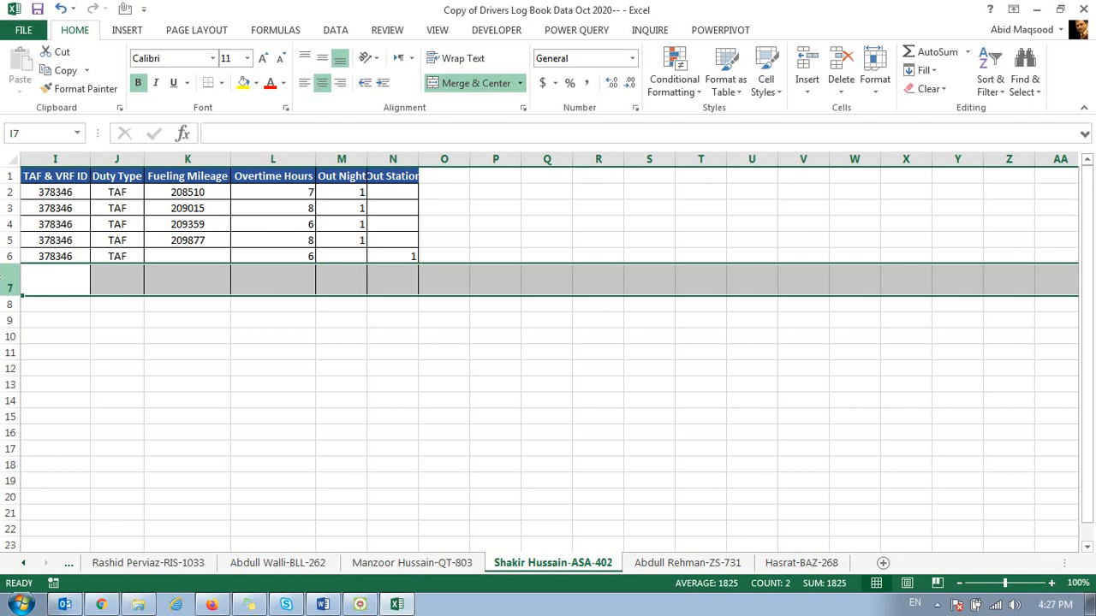
{"action": "key", "text": "ctrl+shift+Down"}
{"action": "key", "text": "ctrl+BackSpace"}
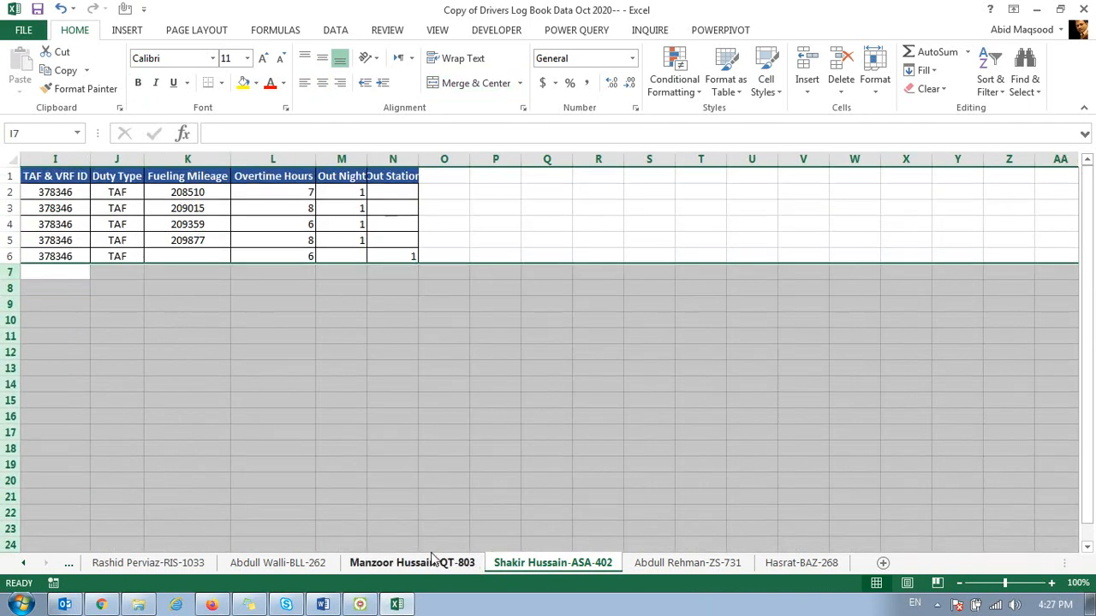
Step: Delete rows 35 to 39, including the Total KM row, on the QT-803 driver sheet
{"action": "left_click", "coordinate": [432, 562]}
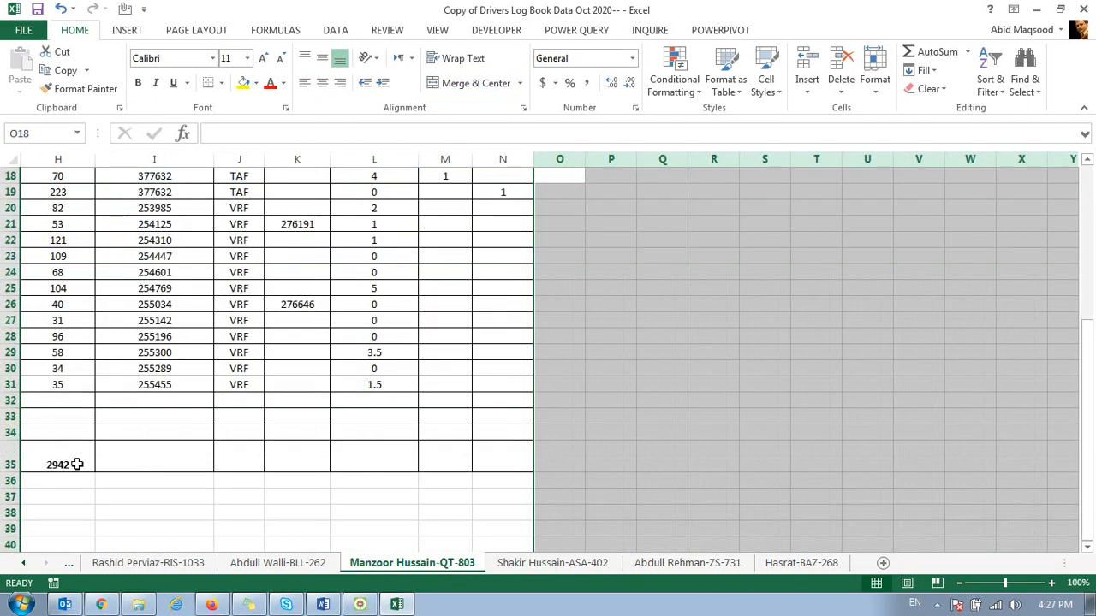
{"action": "key", "text": "ctrl+Home"}
{"action": "key", "text": "ctrl+Down"}
{"action": "key", "text": "Down"}
{"action": "key", "text": "Down"}
{"action": "key", "text": "Down"}
{"action": "key", "text": "Down"}
{"action": "key", "text": "Down"}
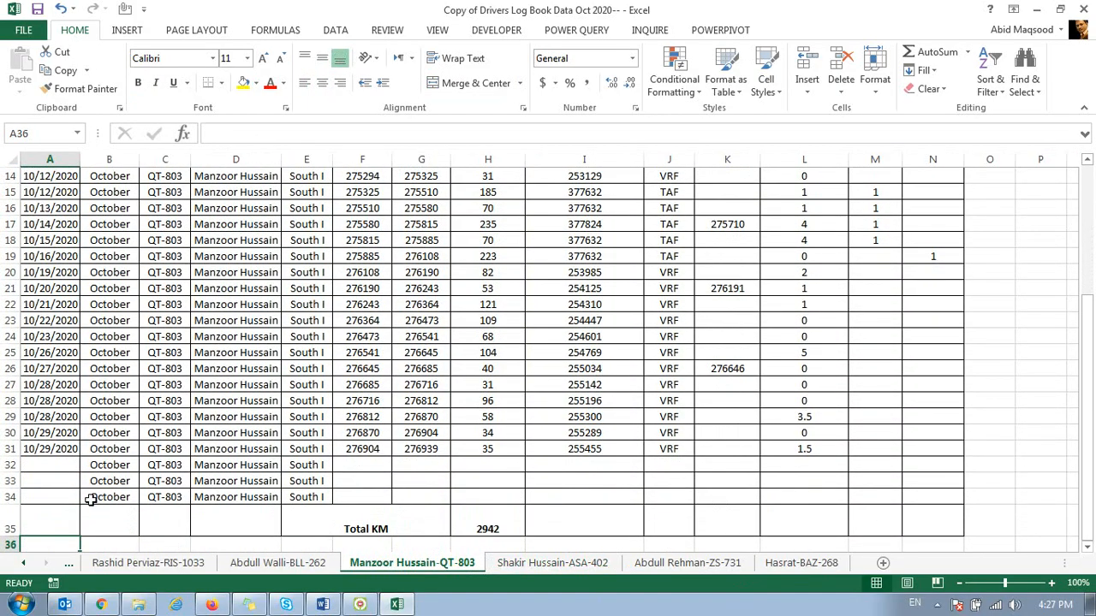
{"action": "left_click_drag", "start_coordinate": [10, 522], "coordinate": [26, 575]}
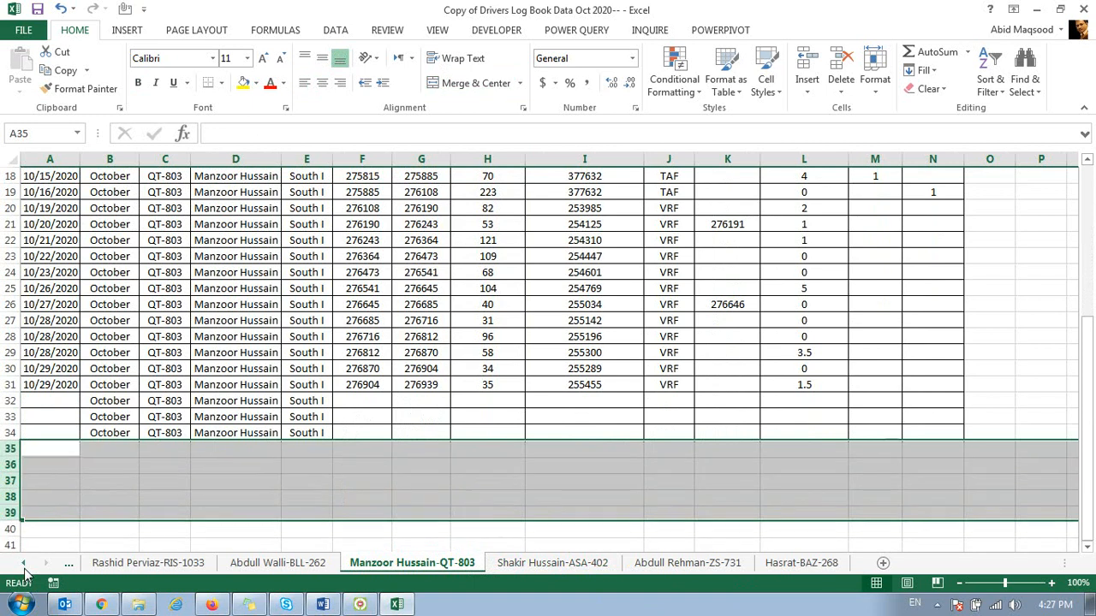
Step: Delete total row 44 on the BLL-262 driver sheet and row 20 below the data on the RIS-1033 driver sheet
{"action": "left_click", "coordinate": [277, 563]}
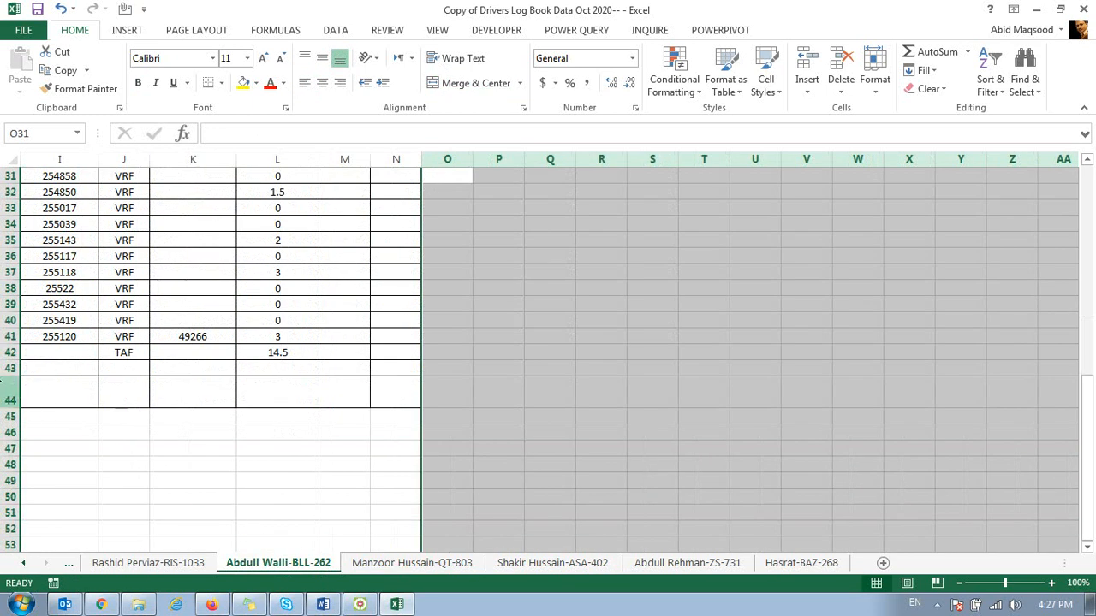
{"action": "left_click", "coordinate": [5, 388]}
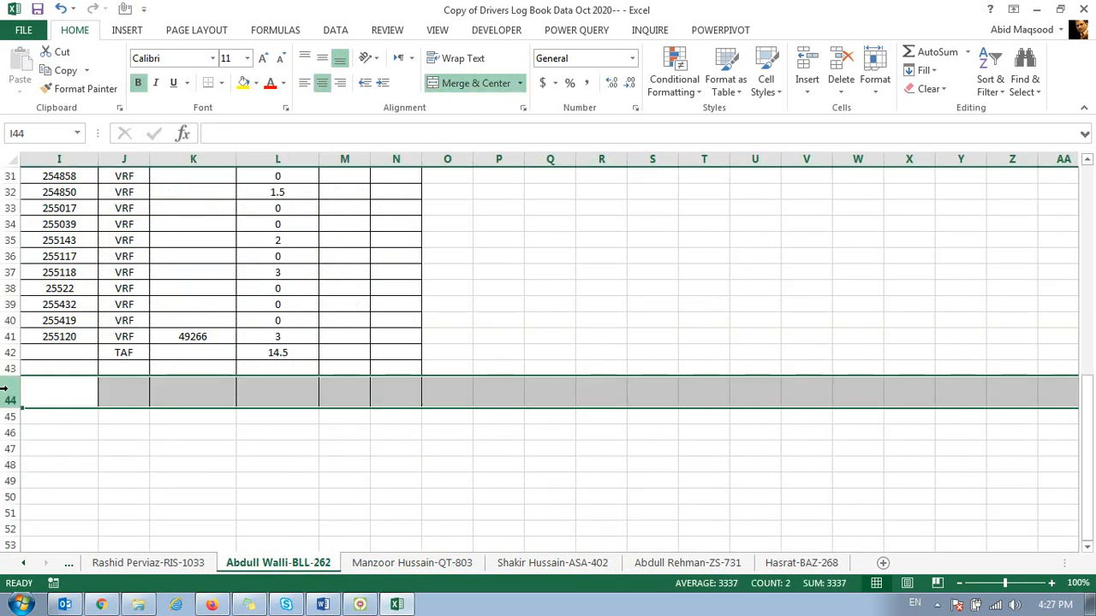
{"action": "key", "text": "ctrl+minus"}
{"action": "left_click", "coordinate": [171, 563]}
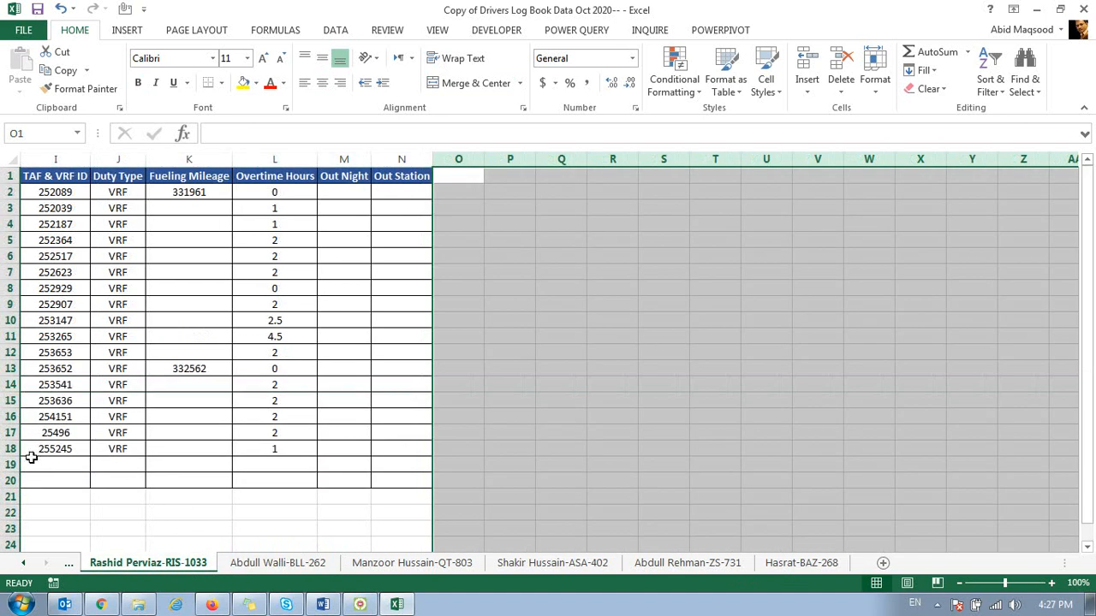
{"action": "left_click", "coordinate": [11, 481]}
{"action": "key", "text": "ctrl+minus"}
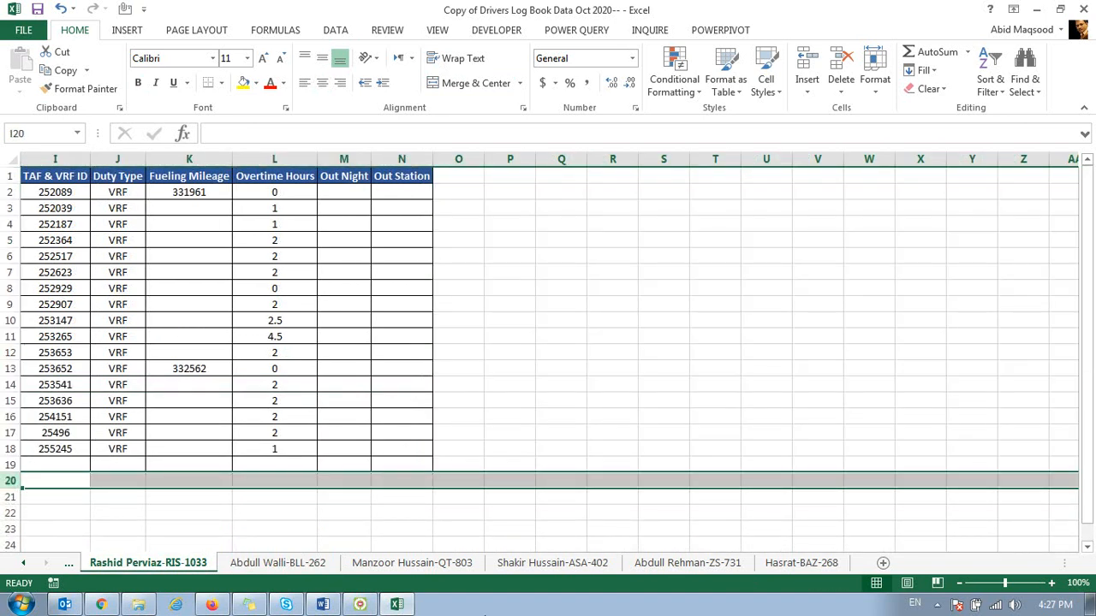
Step: Delete the Total KM row, row 43, on the QU-705 driver sheet
{"action": "left_click", "coordinate": [24, 563]}
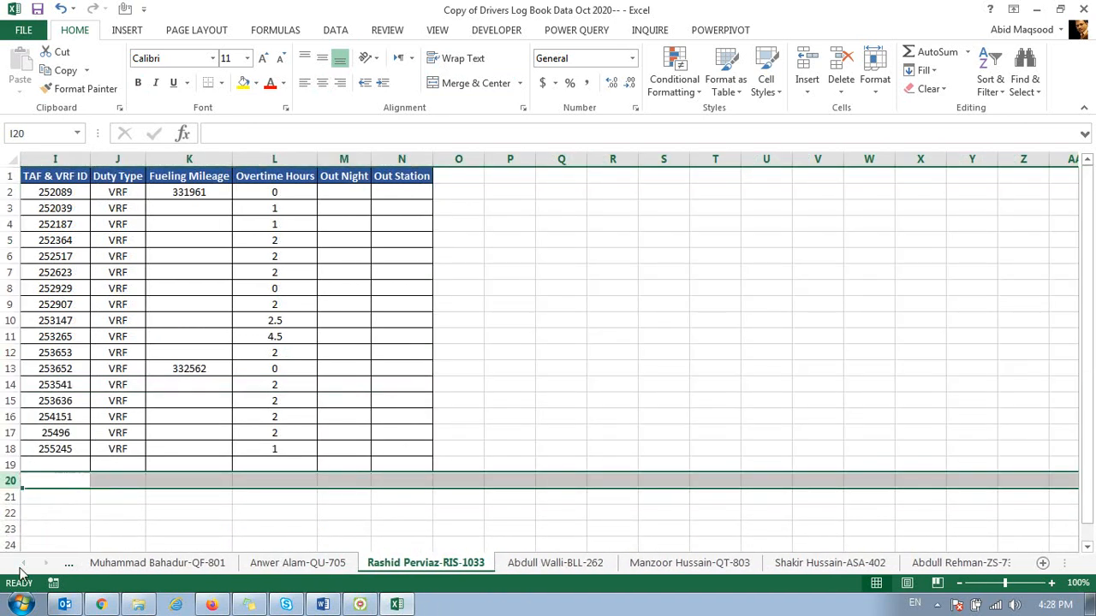
{"action": "left_click", "coordinate": [276, 563]}
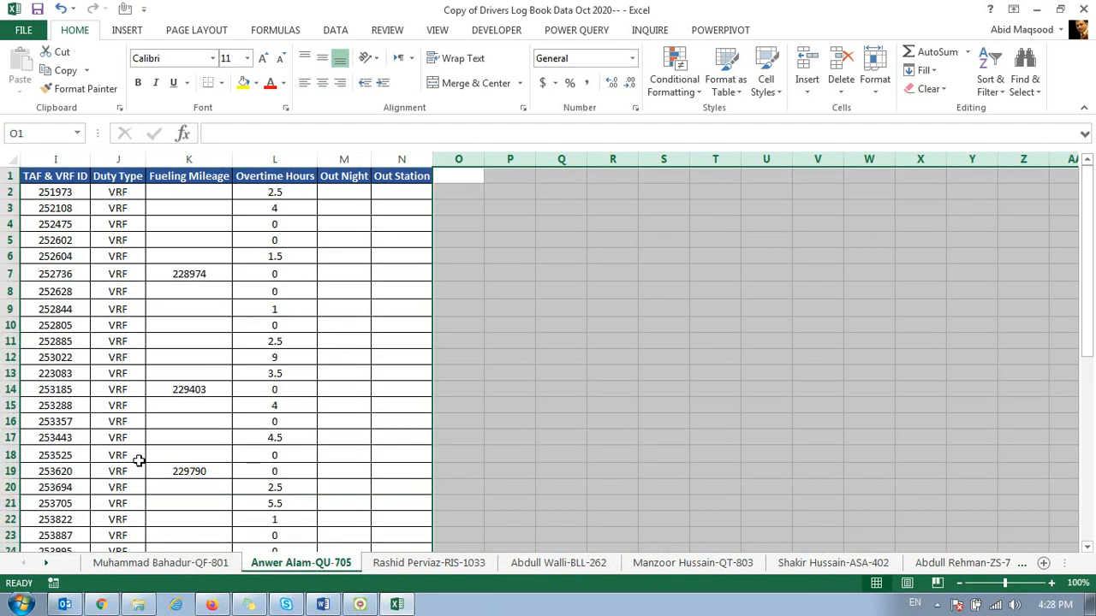
{"action": "key", "text": "ctrl+Home"}
{"action": "key", "text": "ctrl+Down"}
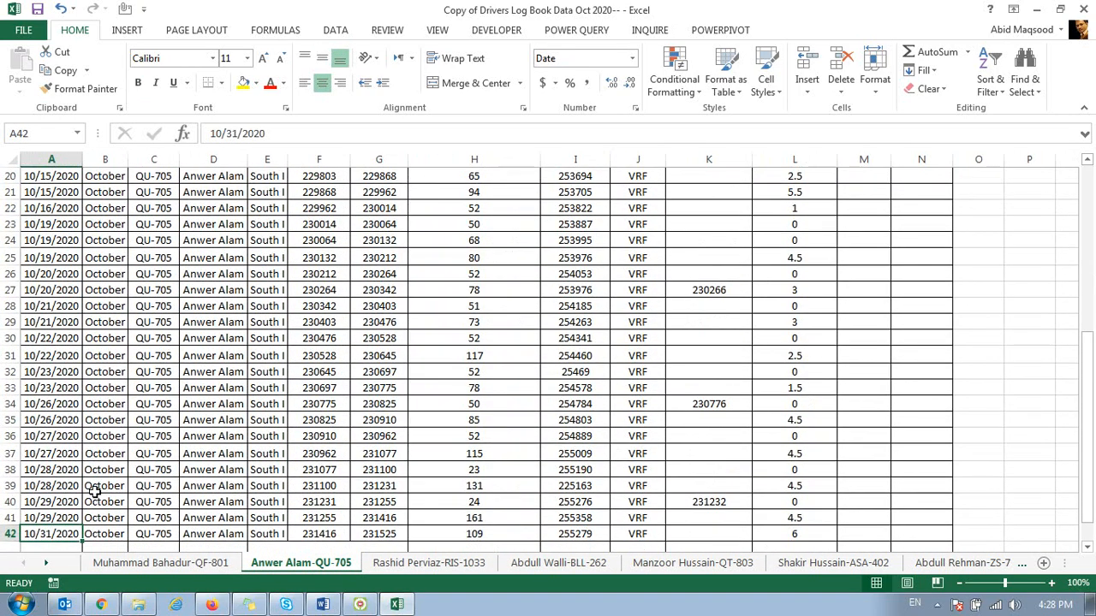
{"action": "scroll", "coordinate": [94, 490], "scroll_direction": "down", "scroll_amount": 3}
{"action": "left_click", "coordinate": [10, 419]}
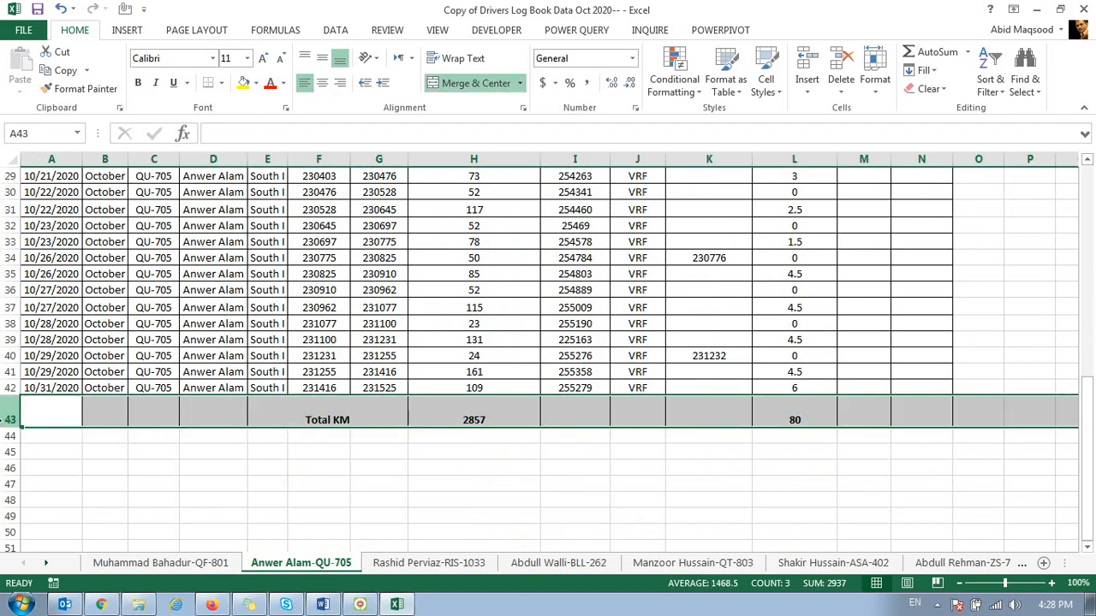
Step: Delete the Total KM row, row 34, below the table data on the QF-801 driver sheet
{"action": "key", "text": "ctrl+Page_Up"}
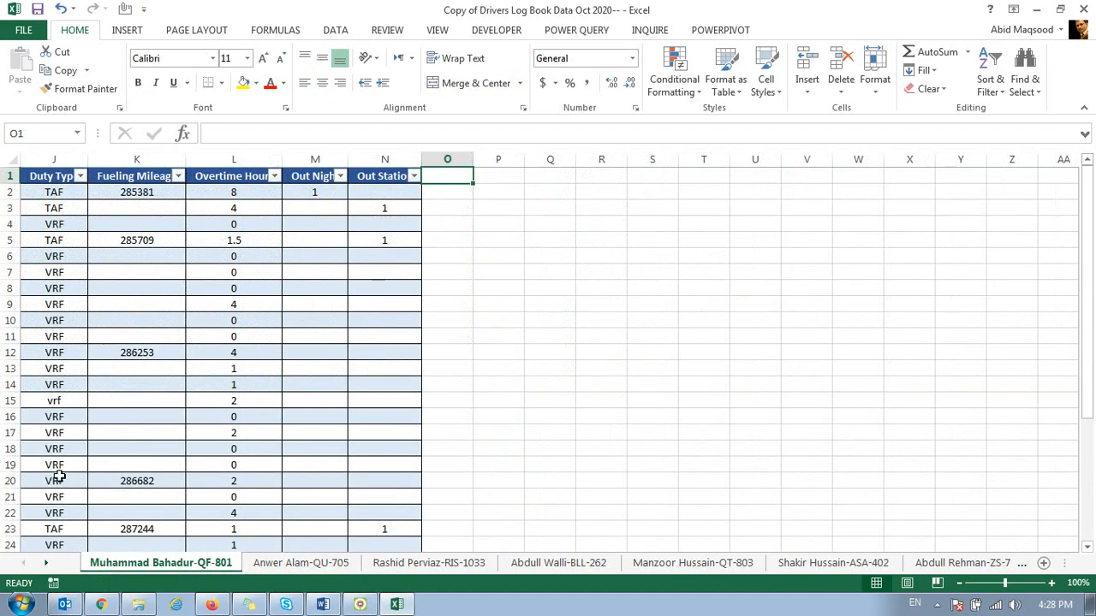
{"action": "key", "text": "ctrl+Home"}
{"action": "key", "text": "ctrl+Down"}
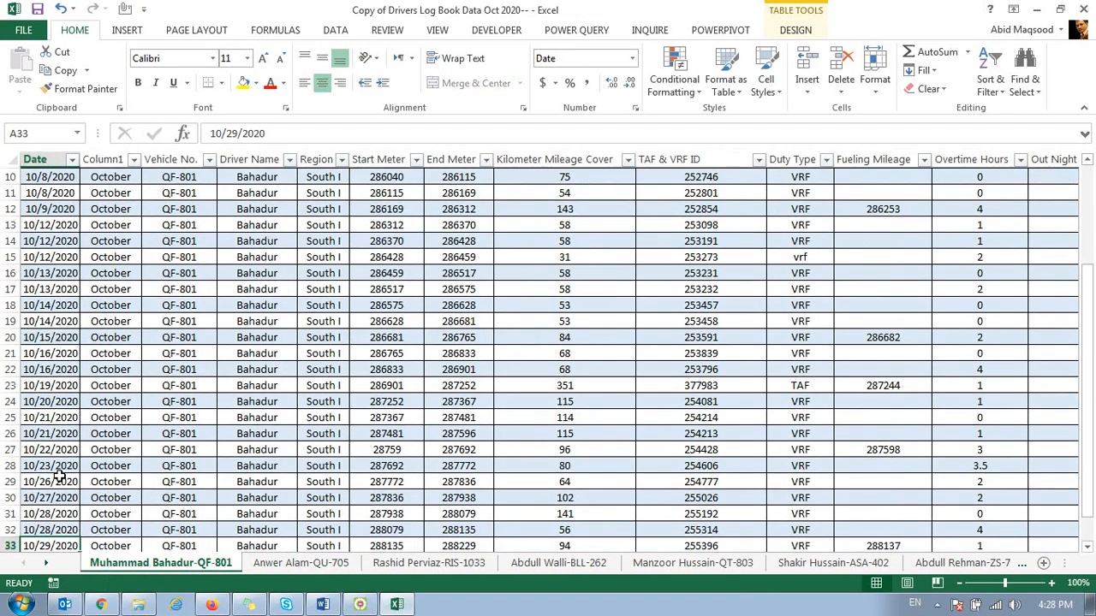
{"action": "scroll", "coordinate": [59, 476], "scroll_direction": "down", "scroll_amount": 1}
{"action": "left_click", "coordinate": [10, 419]}
{"action": "key", "text": "ctrl+shift+equal"}
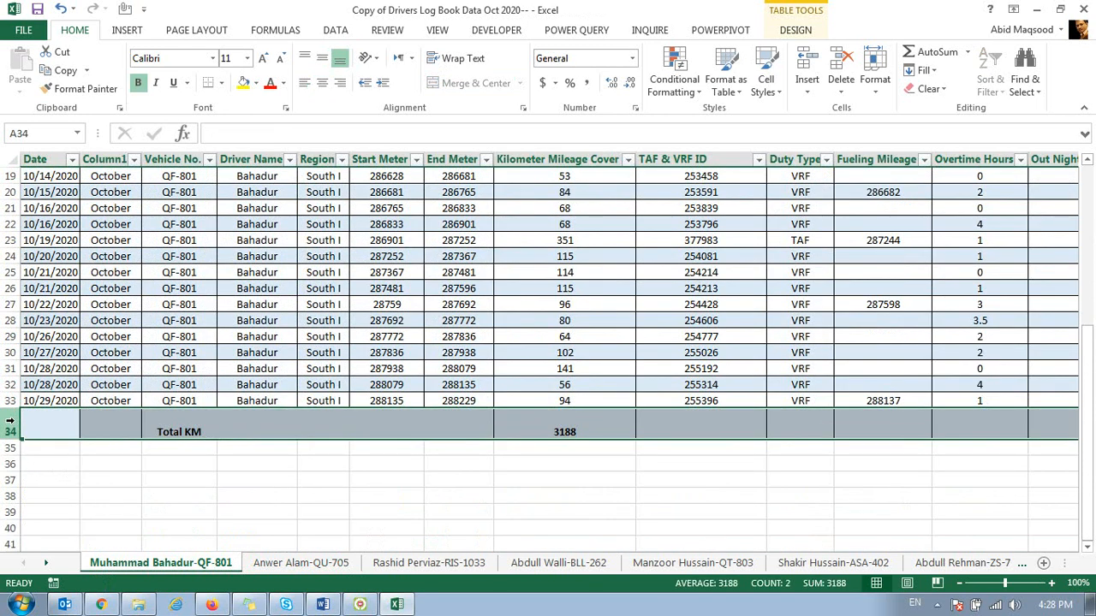
Step: Convert the table on the QF-801 driver sheet to a normal range and close the workbook with its changes saved
{"action": "key", "text": "Up"}
{"action": "key", "text": "Up"}
{"action": "key", "text": "Up"}
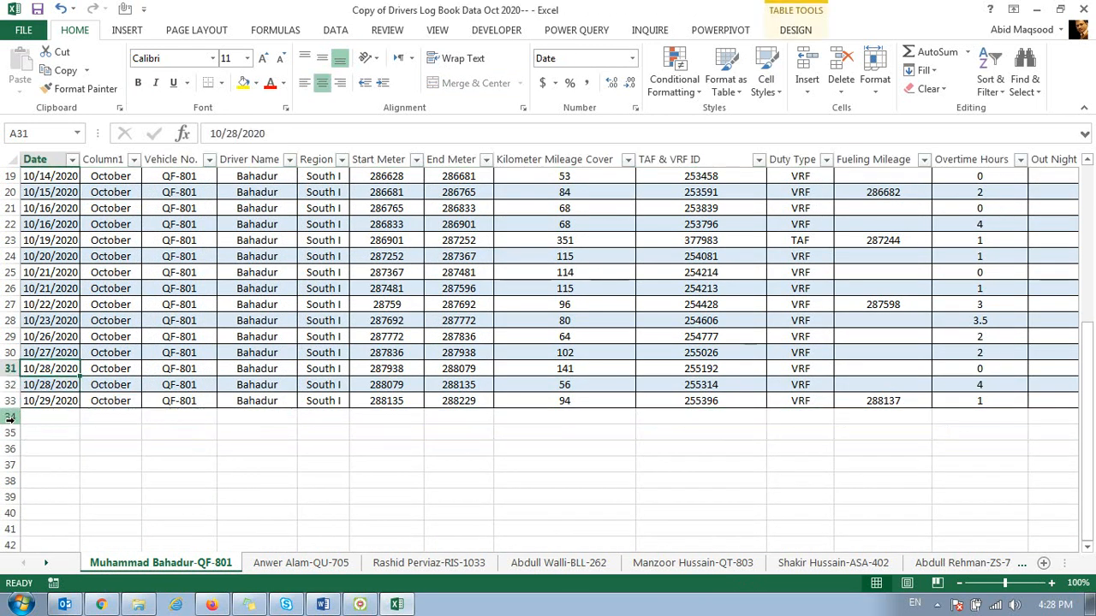
{"action": "left_click", "coordinate": [795, 30]}
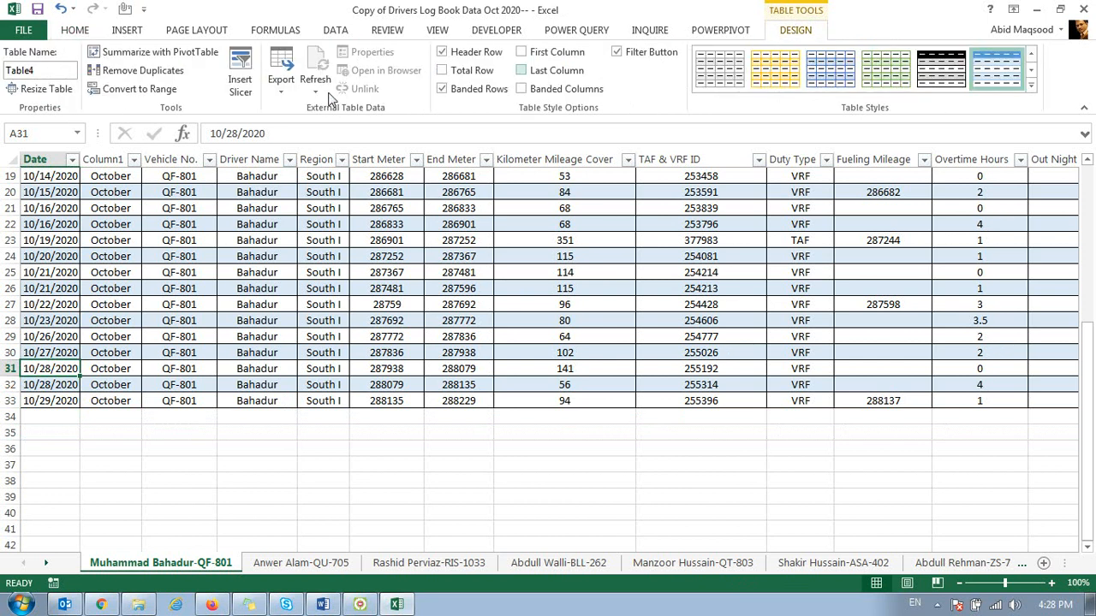
{"action": "left_click", "coordinate": [137, 89]}
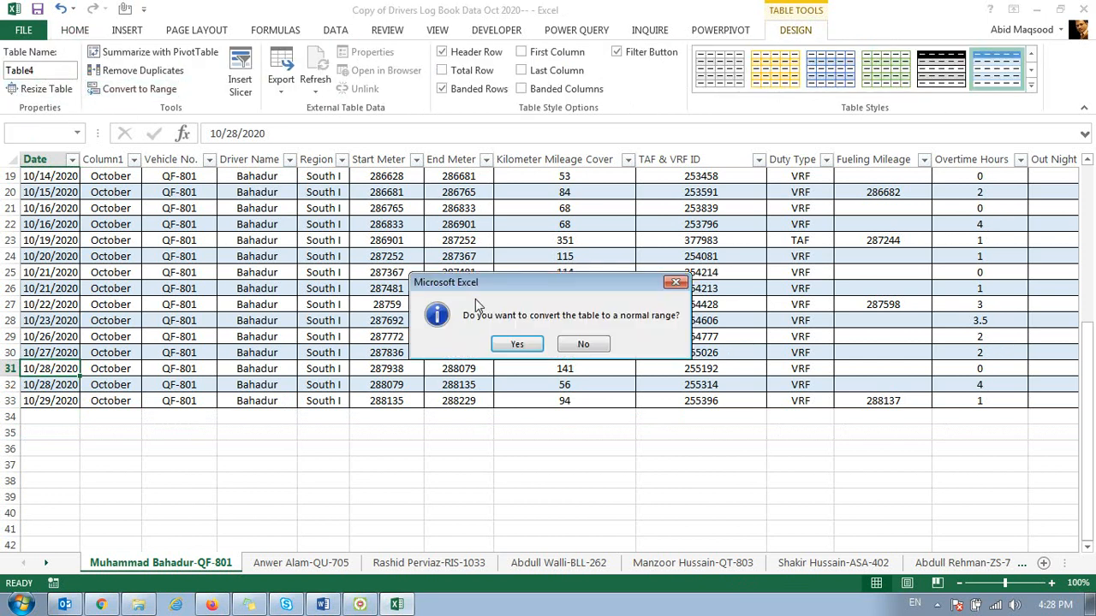
{"action": "left_click", "coordinate": [510, 343]}
{"action": "left_click", "coordinate": [1080, 10]}
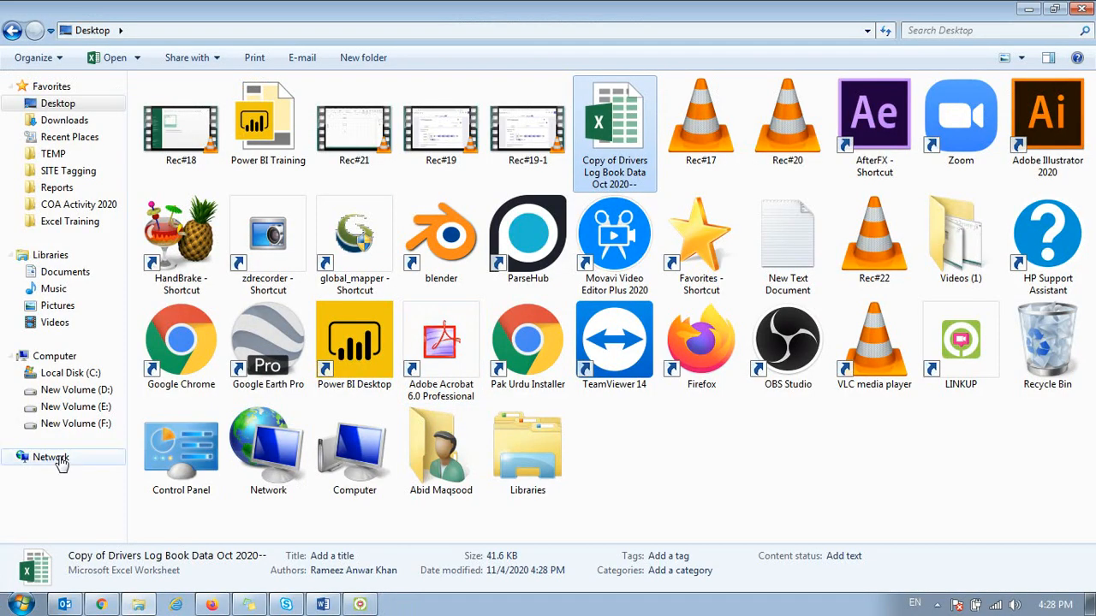
Step: Switch to Excel and create a new blank workbook
{"action": "left_click", "coordinate": [21, 605]}
{"action": "left_click", "coordinate": [90, 173]}
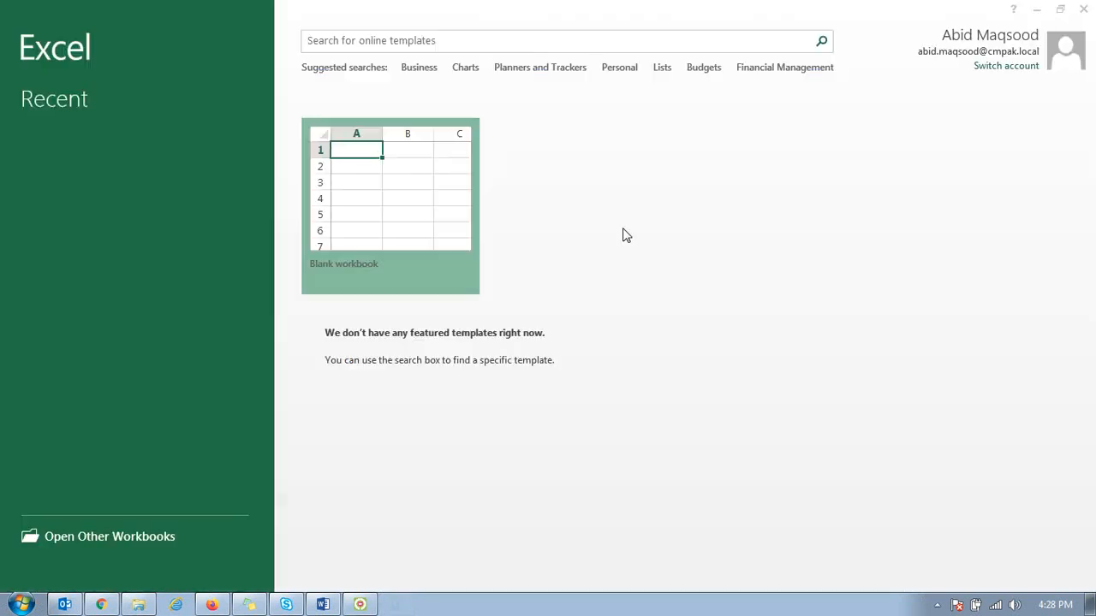
{"action": "left_click", "coordinate": [456, 257]}
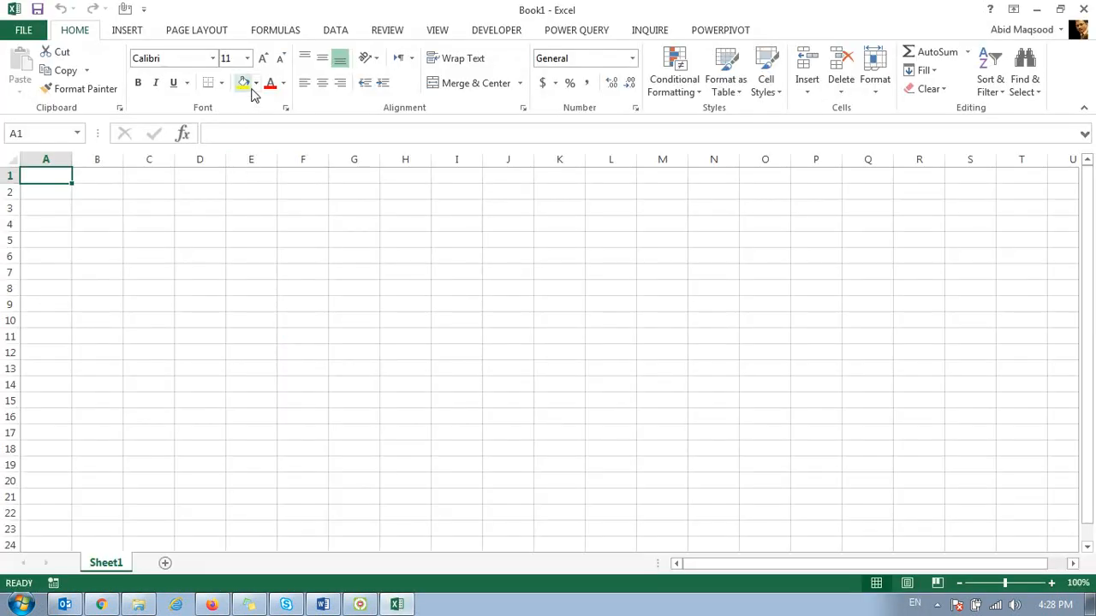
Step: Connect Power Query to the Excel file "Copy of Drivers Log Book Data Oct 2020--" on the Desktop
{"action": "left_click", "coordinate": [567, 31]}
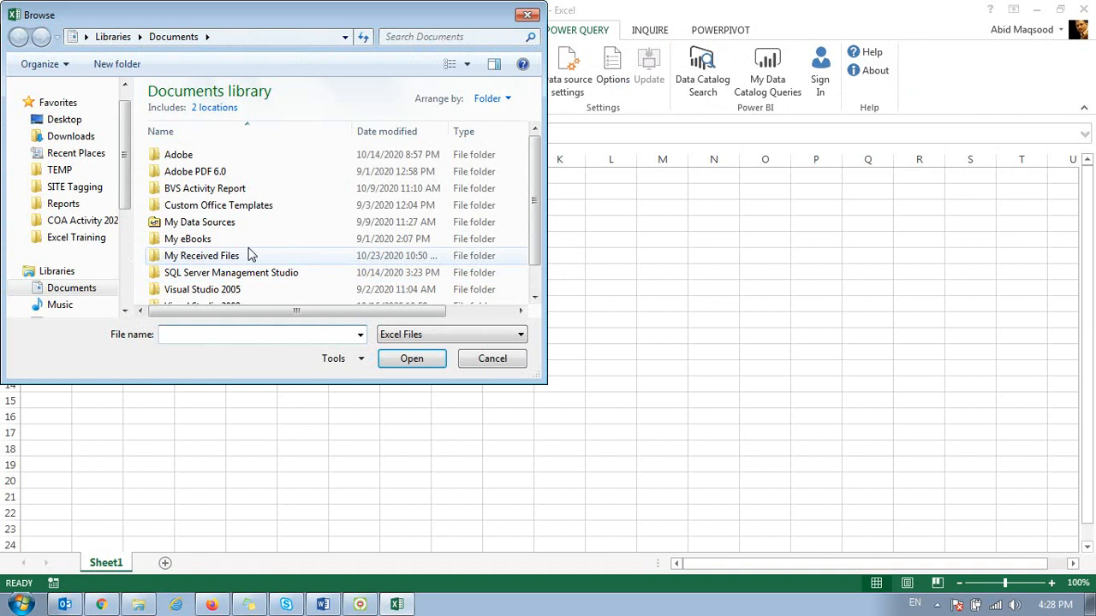
{"action": "left_click", "coordinate": [65, 119]}
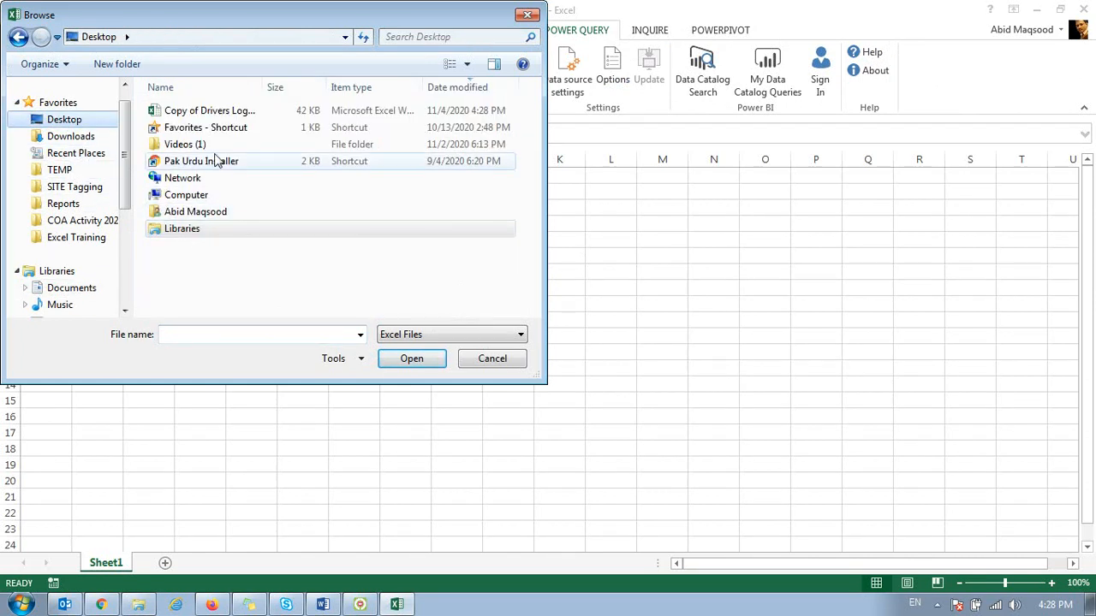
{"action": "left_click", "coordinate": [208, 118]}
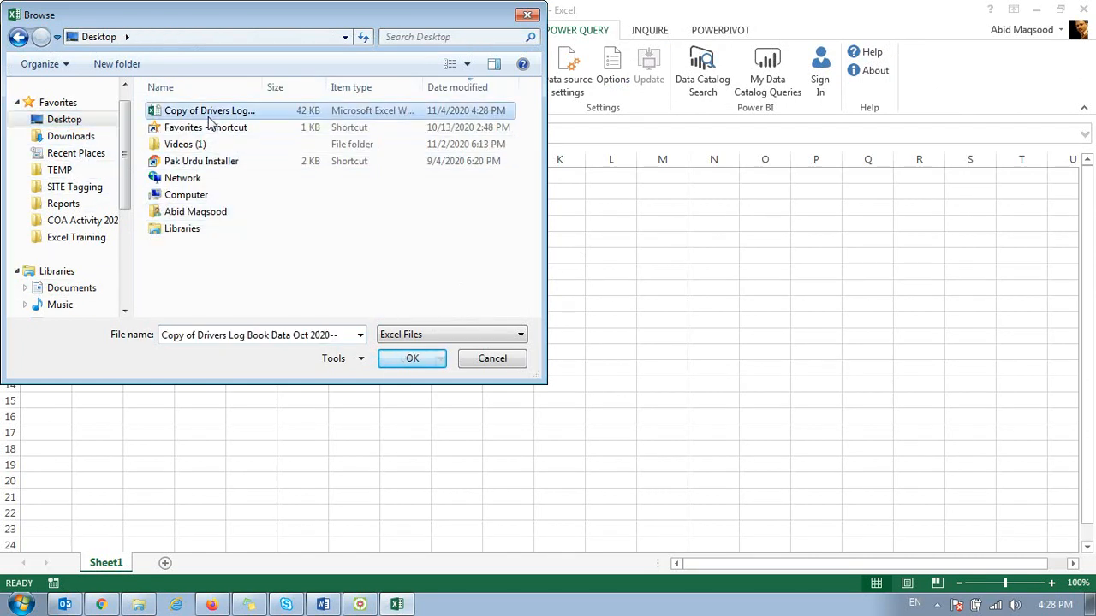
{"action": "left_click", "coordinate": [409, 358]}
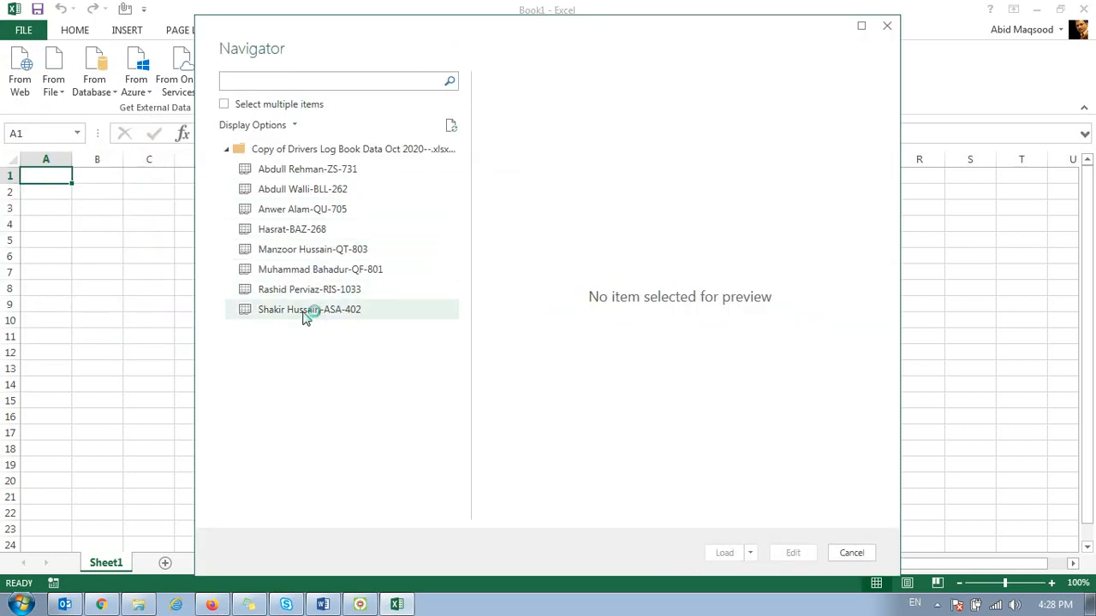
Step: Preview the driver sheets in the Navigator one after another, from ZS-731 through QF-801
{"action": "left_click", "coordinate": [333, 173]}
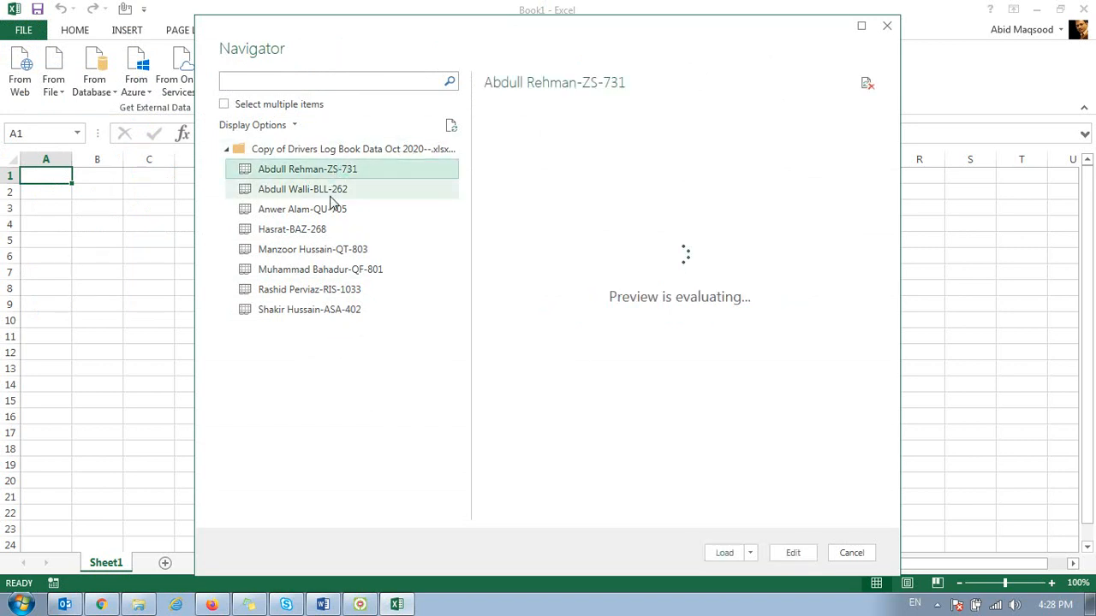
{"action": "left_click", "coordinate": [333, 192]}
{"action": "left_click", "coordinate": [334, 212]}
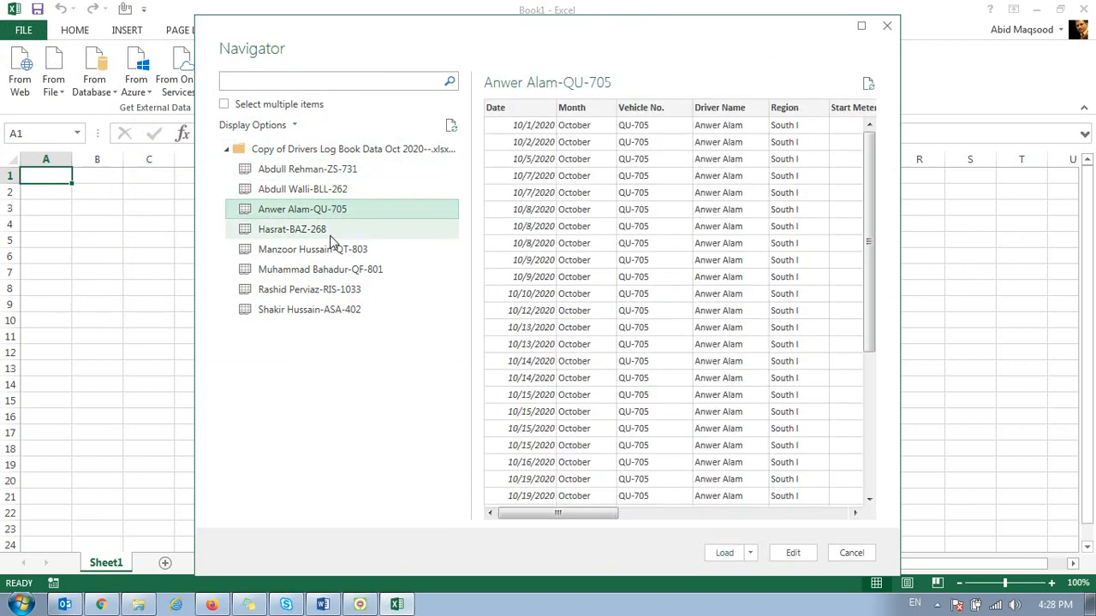
{"action": "left_click", "coordinate": [334, 232]}
{"action": "left_click", "coordinate": [335, 251]}
{"action": "left_click", "coordinate": [335, 272]}
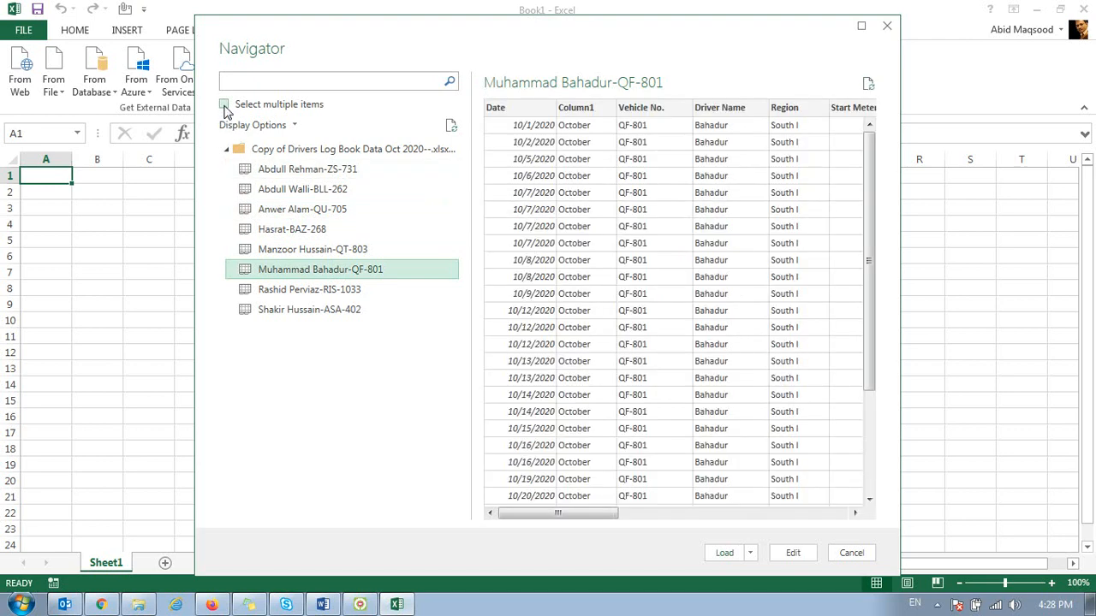
Step: Enable selection of multiple items, select all eight driver sheets from ZS-731 to ASA-402, and load them
{"action": "left_click", "coordinate": [224, 104]}
{"action": "left_click", "coordinate": [243, 170]}
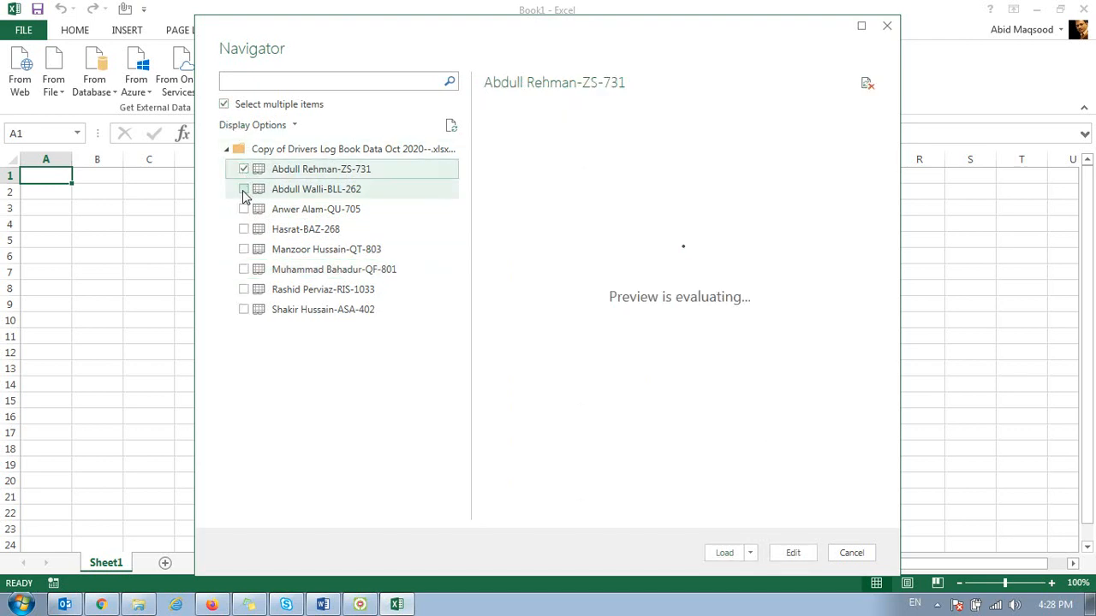
{"action": "left_click", "coordinate": [243, 189]}
{"action": "left_click", "coordinate": [243, 209]}
{"action": "left_click", "coordinate": [243, 230]}
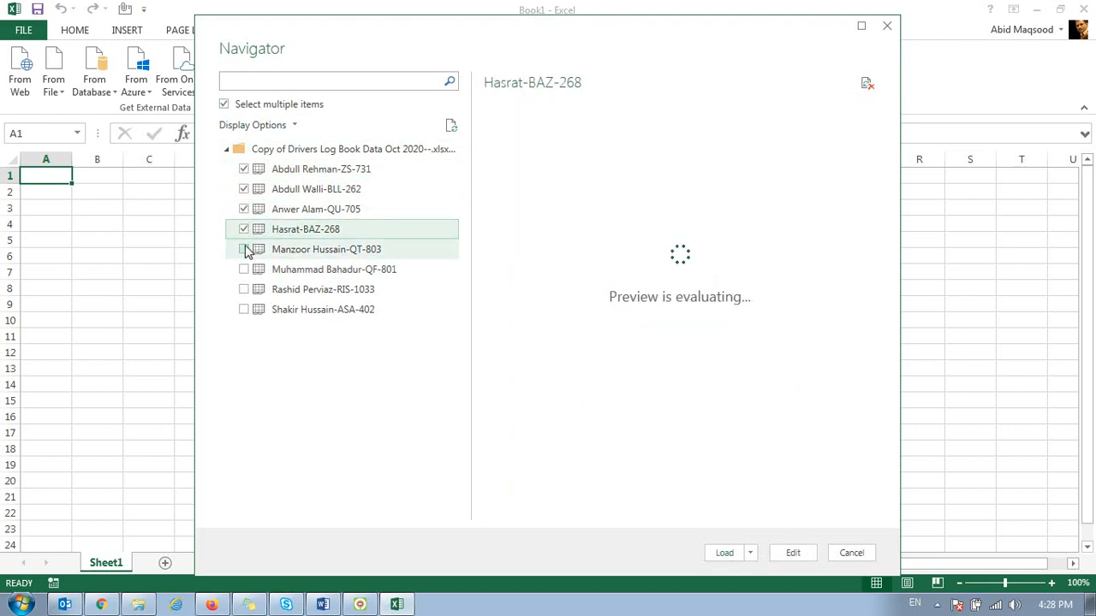
{"action": "left_click", "coordinate": [243, 249]}
{"action": "left_click", "coordinate": [243, 268]}
{"action": "left_click", "coordinate": [244, 290]}
{"action": "left_click", "coordinate": [243, 309]}
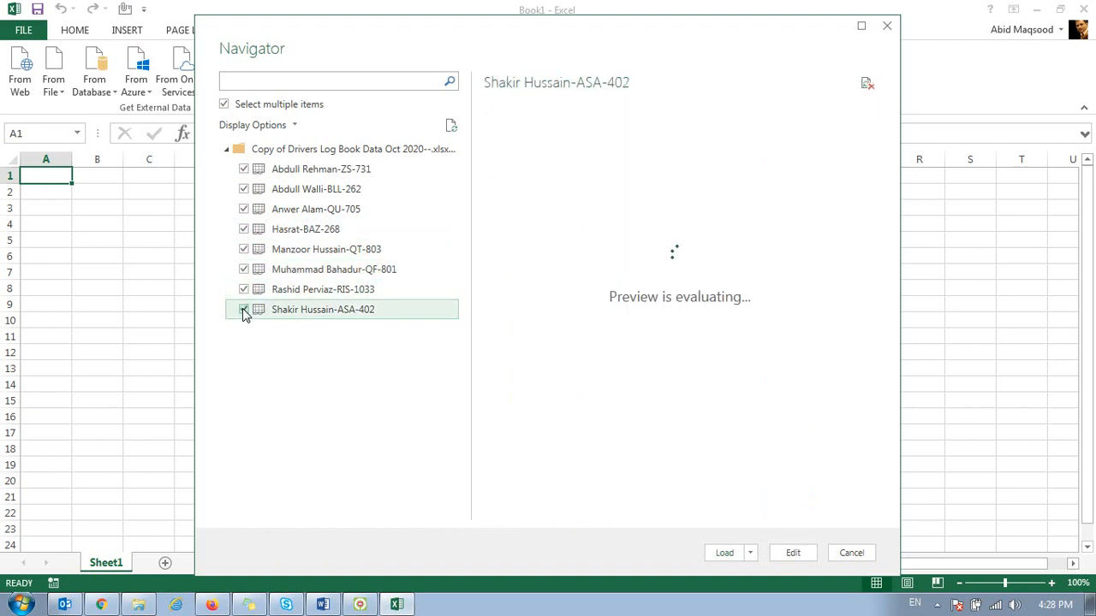
{"action": "left_click", "coordinate": [721, 552]}
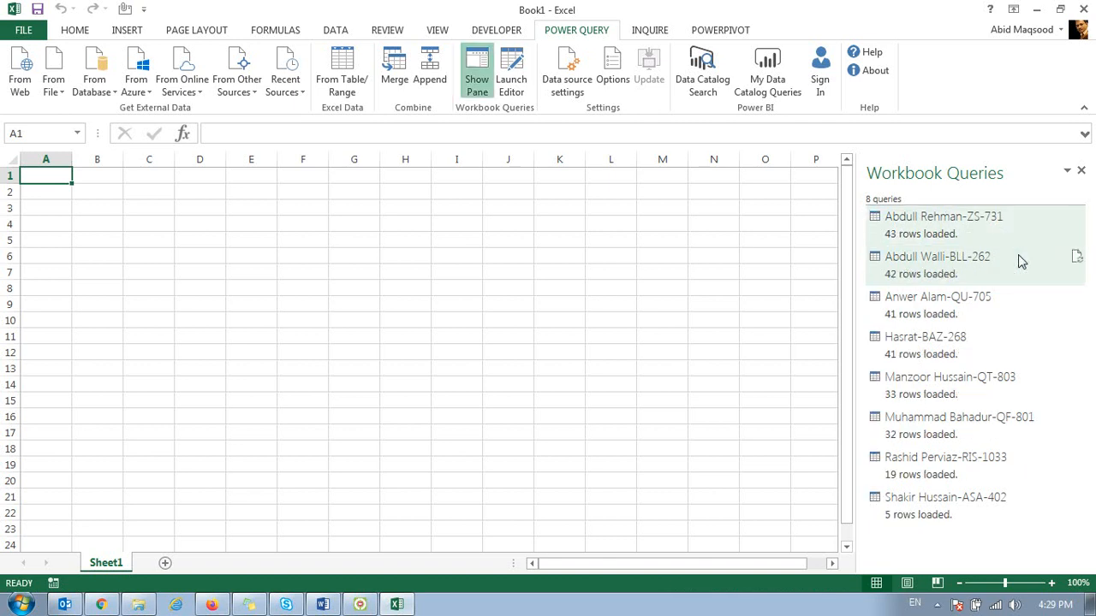
Step: View the loaded BLL-262 and QU-705 driver tables in the PowerPivot data model, and close its window
{"action": "mouse_move", "coordinate": [1021, 261]}
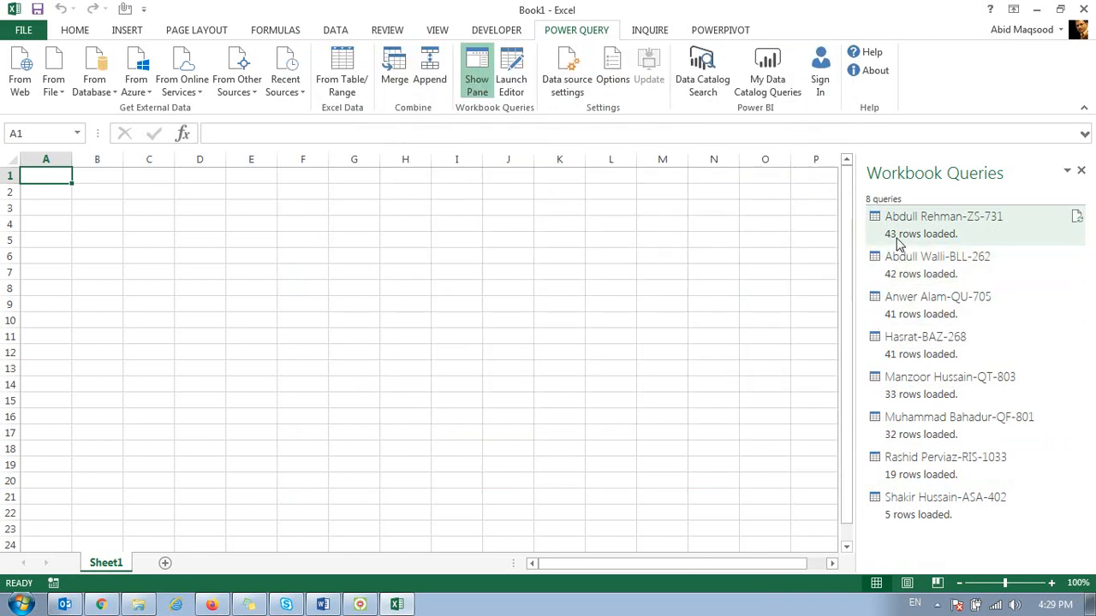
{"action": "mouse_move", "coordinate": [903, 242]}
{"action": "mouse_move", "coordinate": [912, 278]}
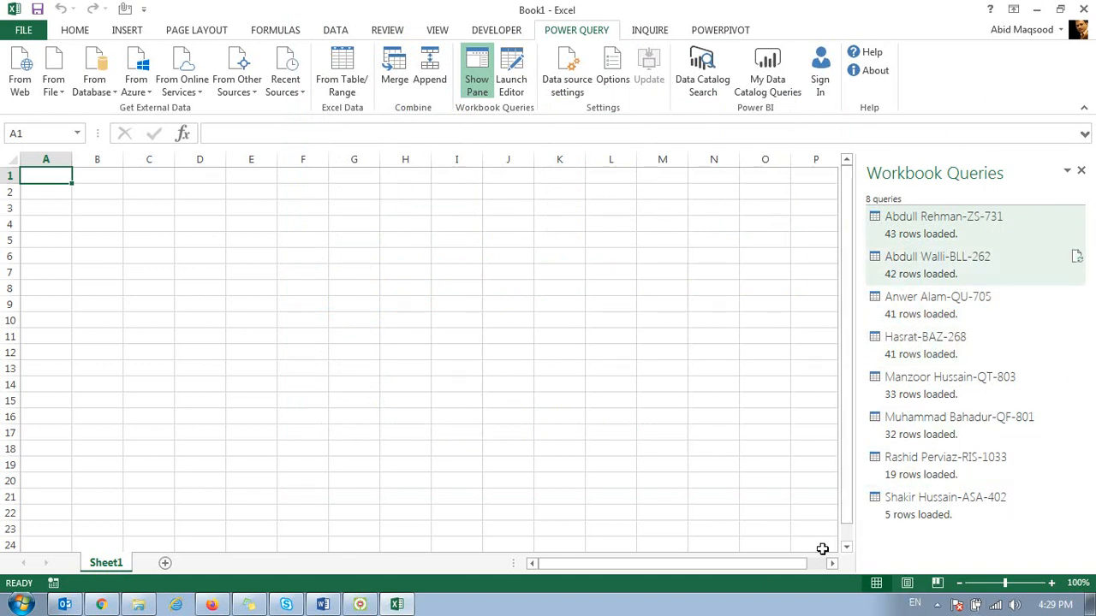
{"action": "mouse_move", "coordinate": [1081, 235]}
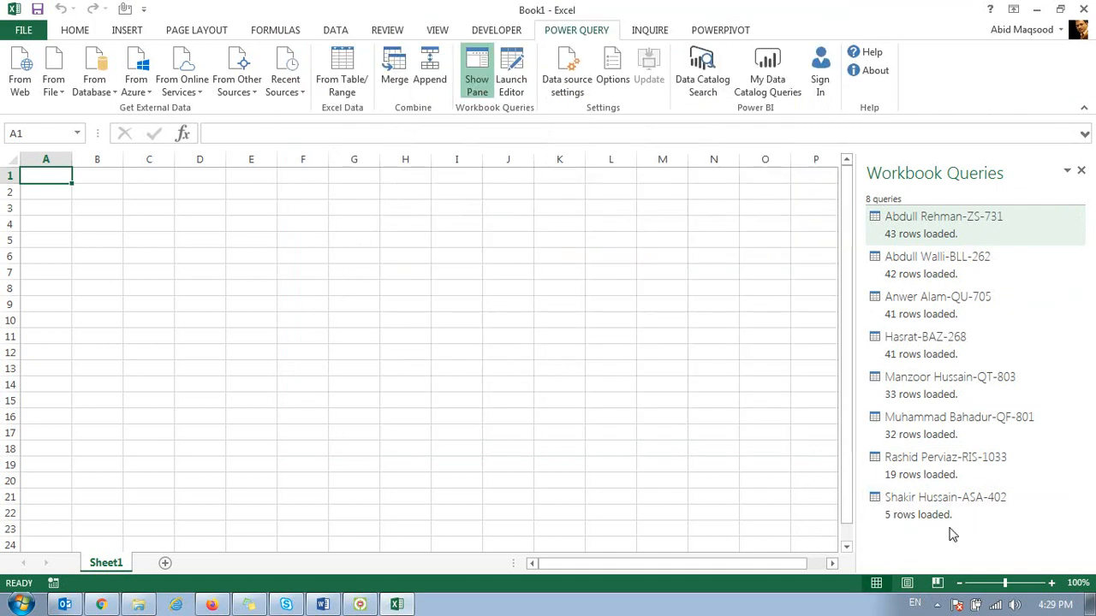
{"action": "left_click", "coordinate": [722, 32]}
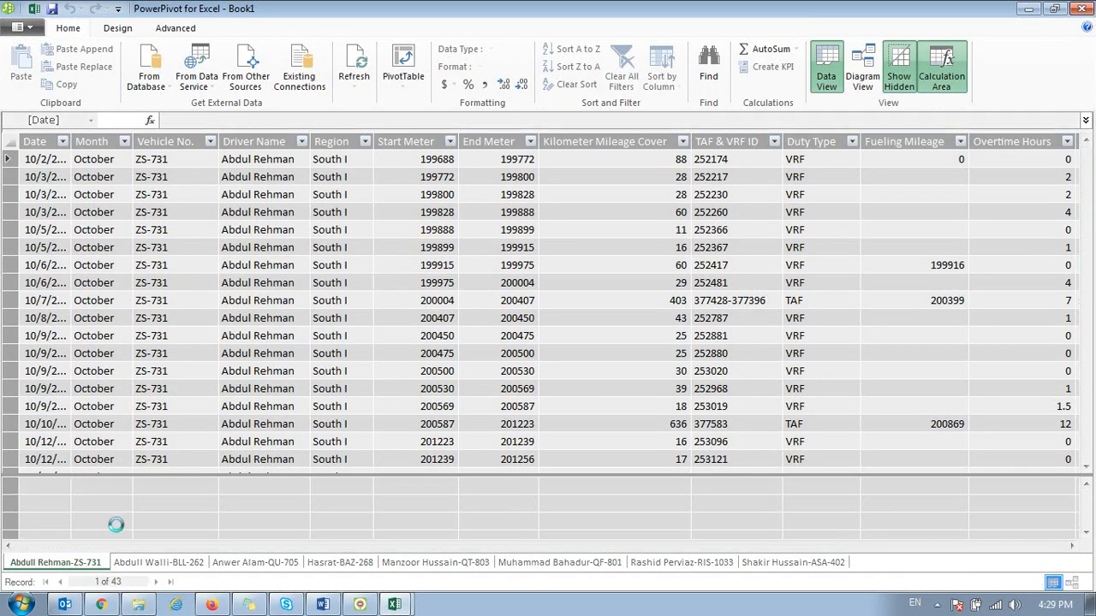
{"action": "left_click", "coordinate": [141, 567]}
{"action": "left_click", "coordinate": [249, 562]}
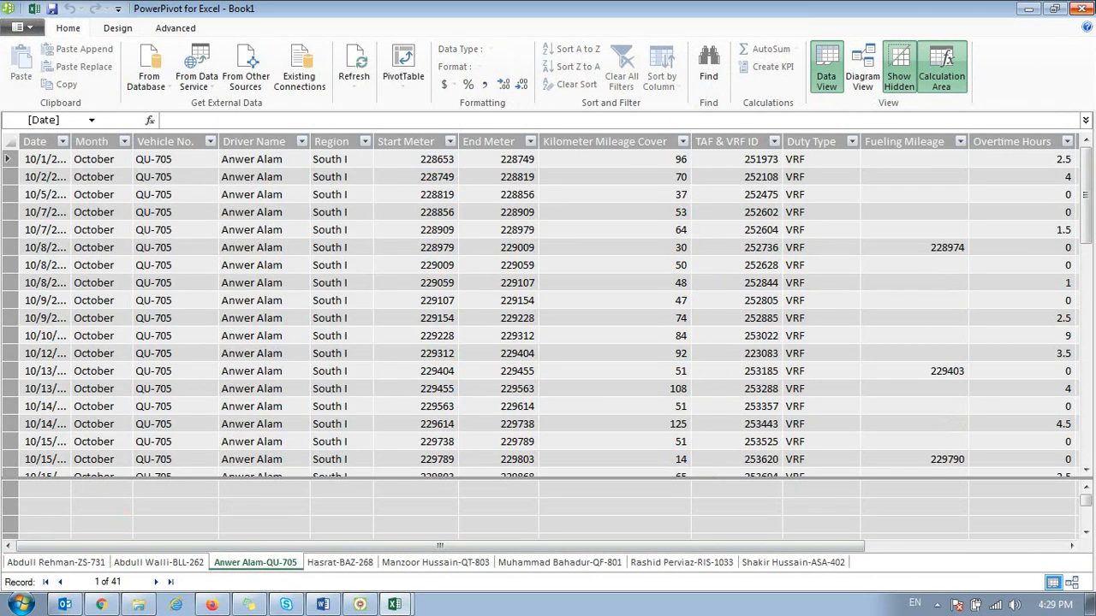
{"action": "left_click", "coordinate": [1081, 8]}
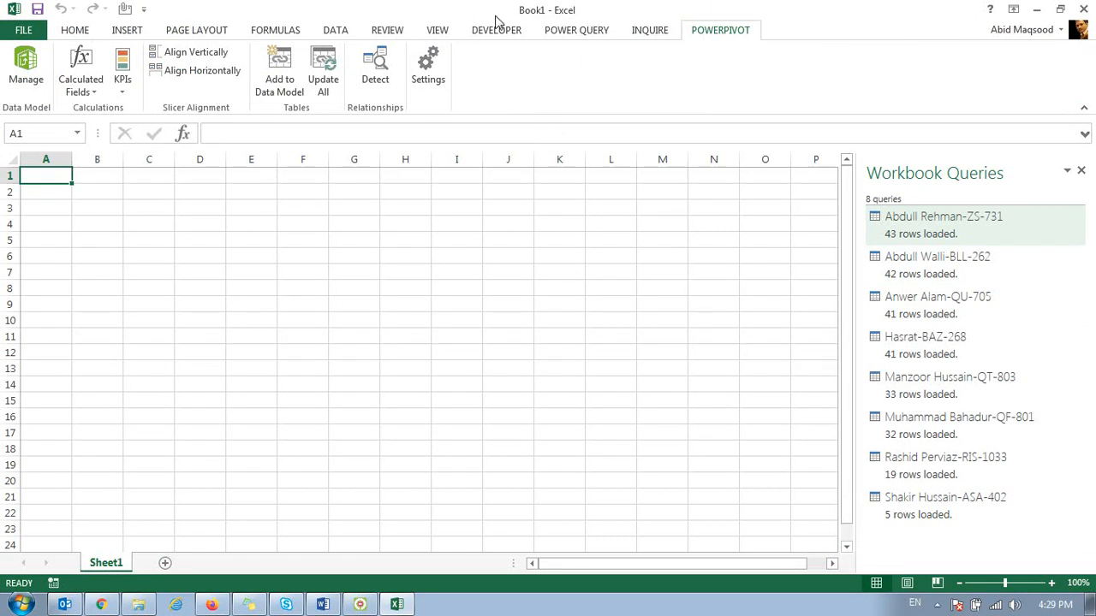
Step: Start a Power Query Merge with the ZS-731 driver table as the first table and the BLL-262 table as the second
{"action": "left_click", "coordinate": [548, 34]}
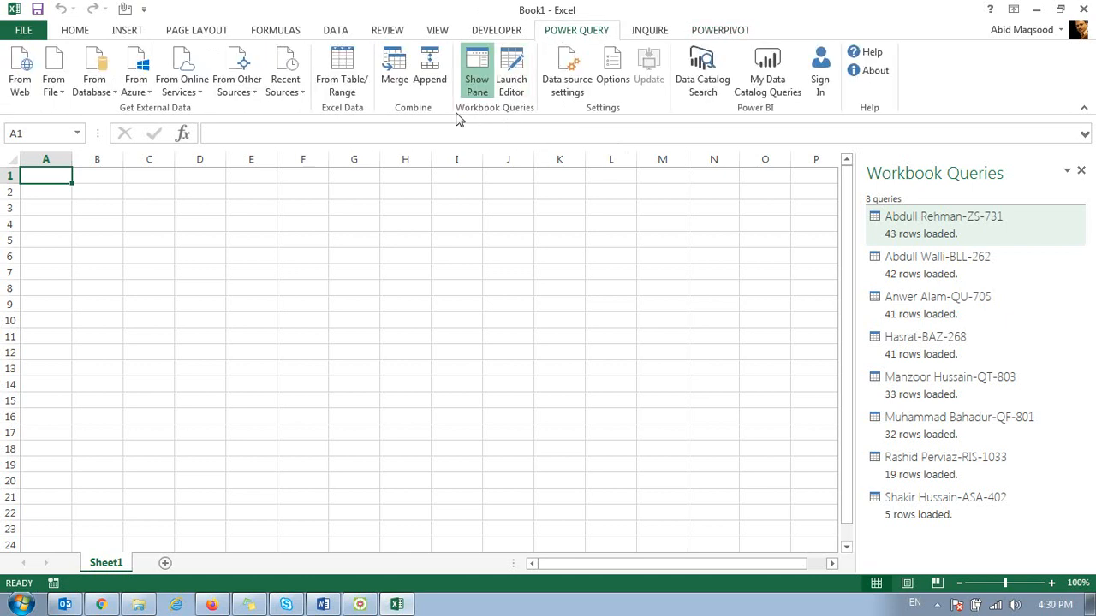
{"action": "left_click", "coordinate": [392, 75]}
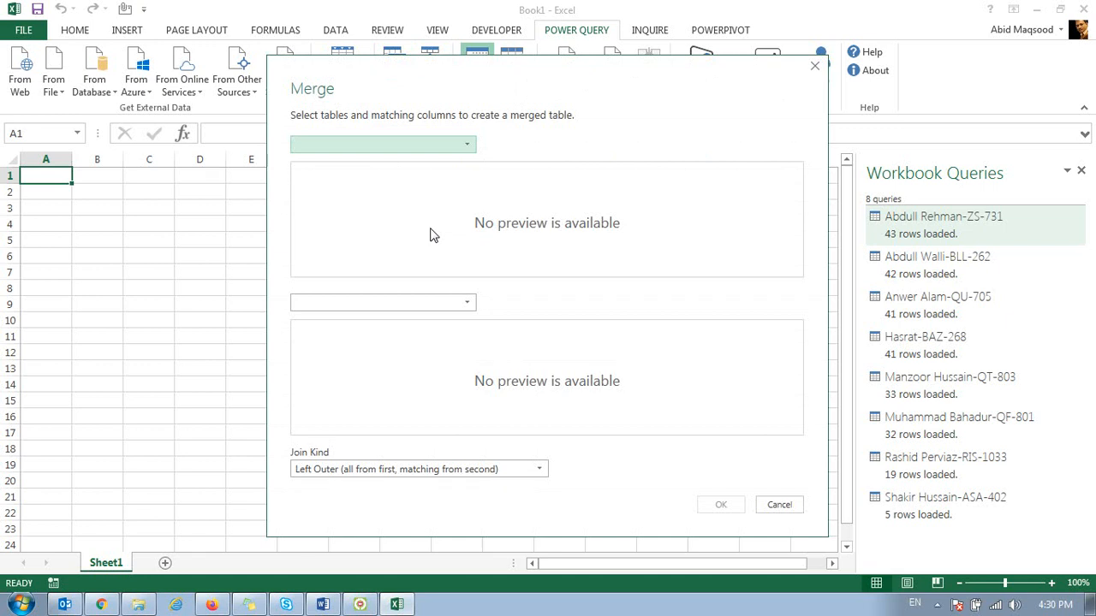
{"action": "left_click", "coordinate": [417, 144]}
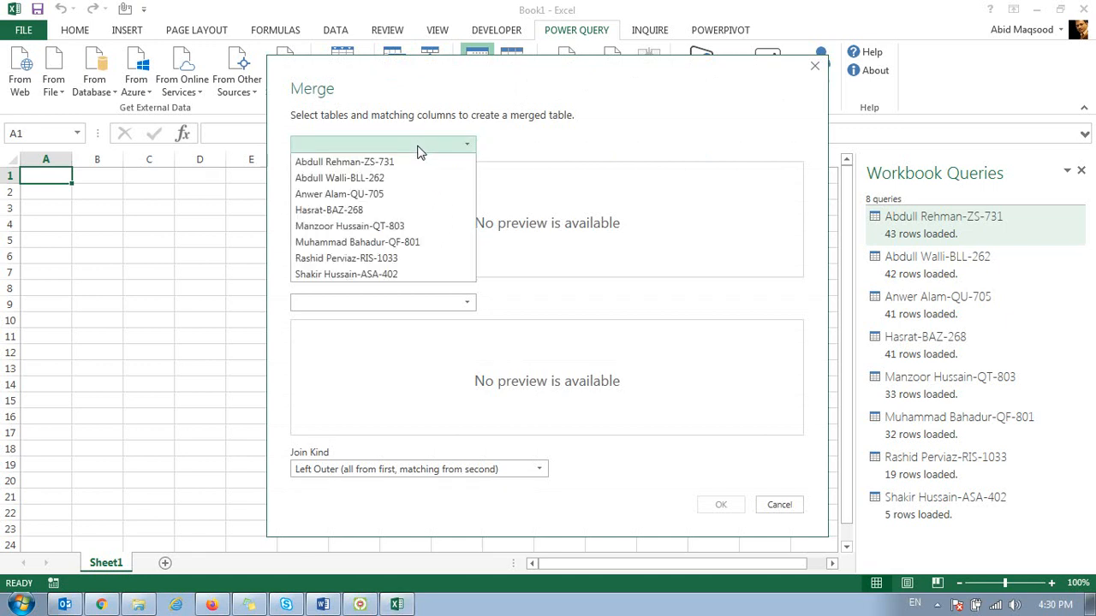
{"action": "left_click", "coordinate": [382, 163]}
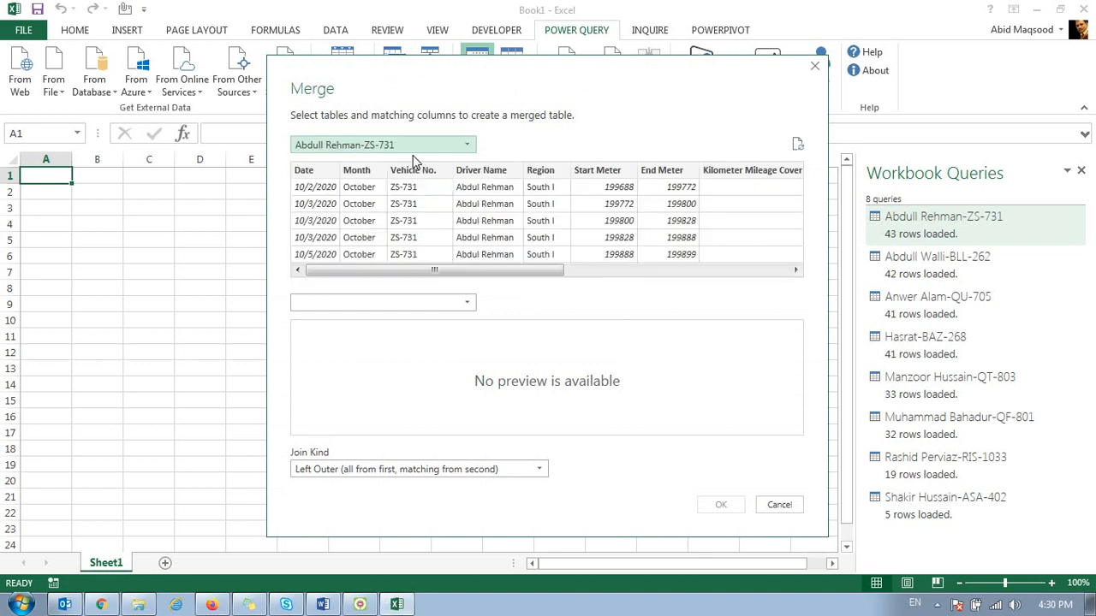
{"action": "left_click", "coordinate": [460, 301]}
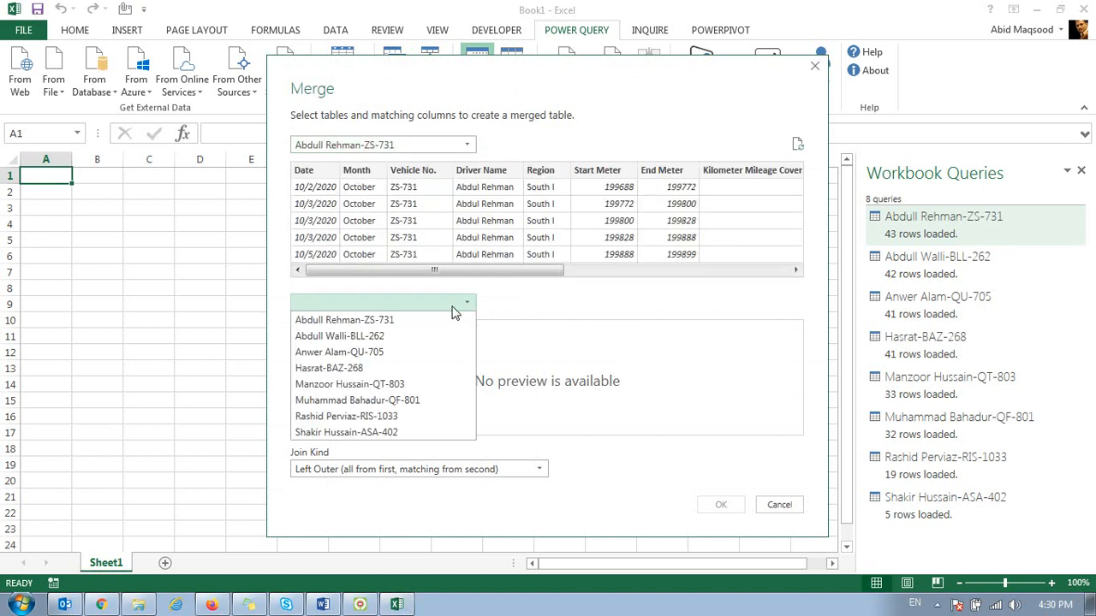
{"action": "left_click", "coordinate": [379, 336]}
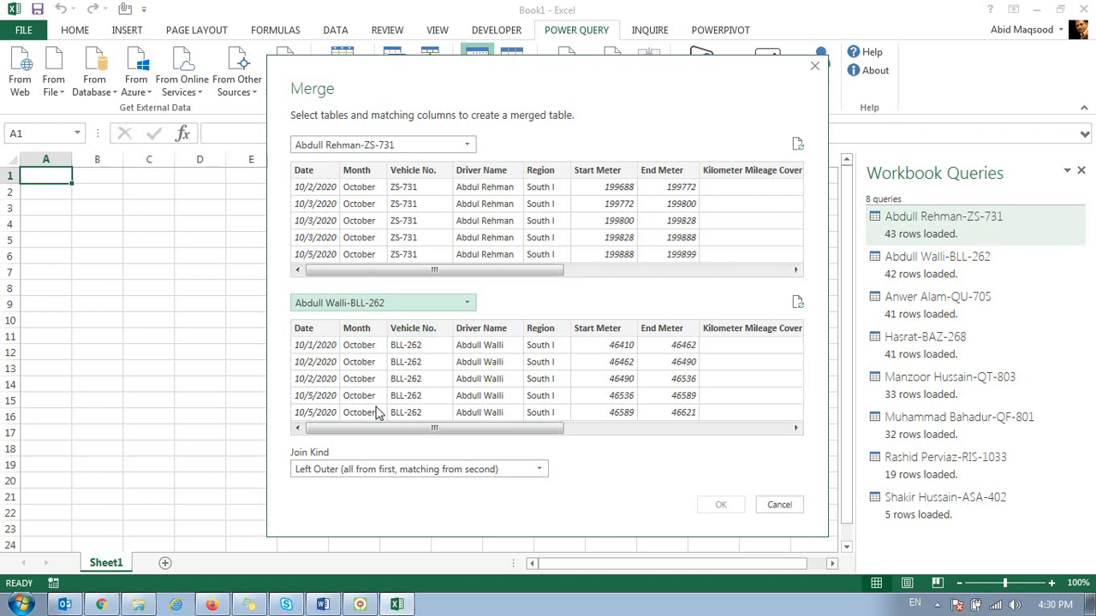
Step: Select the columns from Date through End Meter in both tables as the matching columns for the merge
{"action": "left_click_drag", "start_coordinate": [407, 425], "coordinate": [652, 426]}
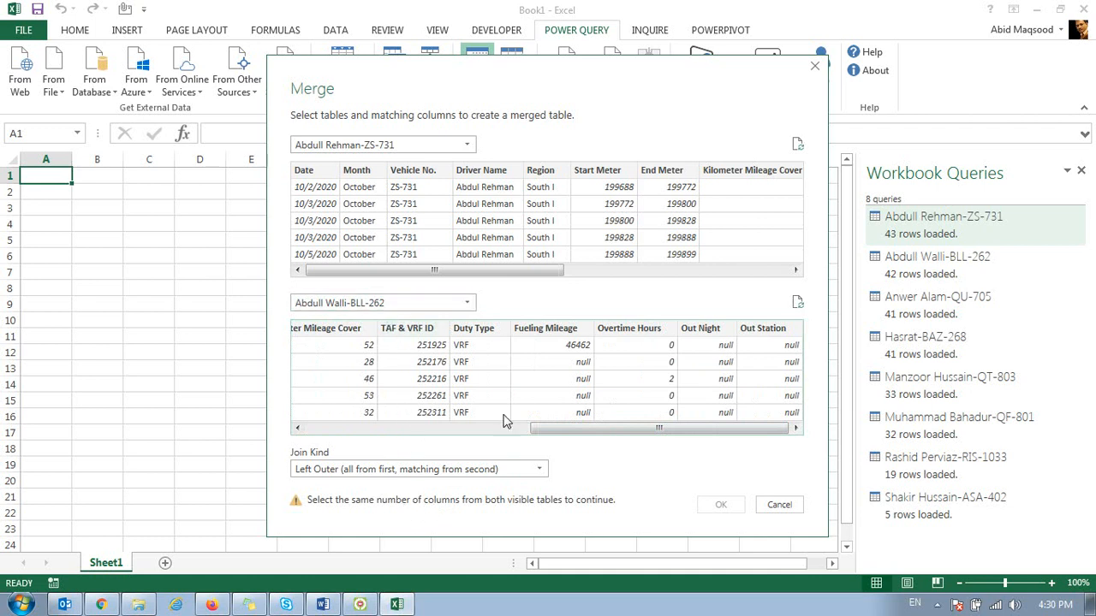
{"action": "left_click_drag", "start_coordinate": [578, 428], "coordinate": [343, 428]}
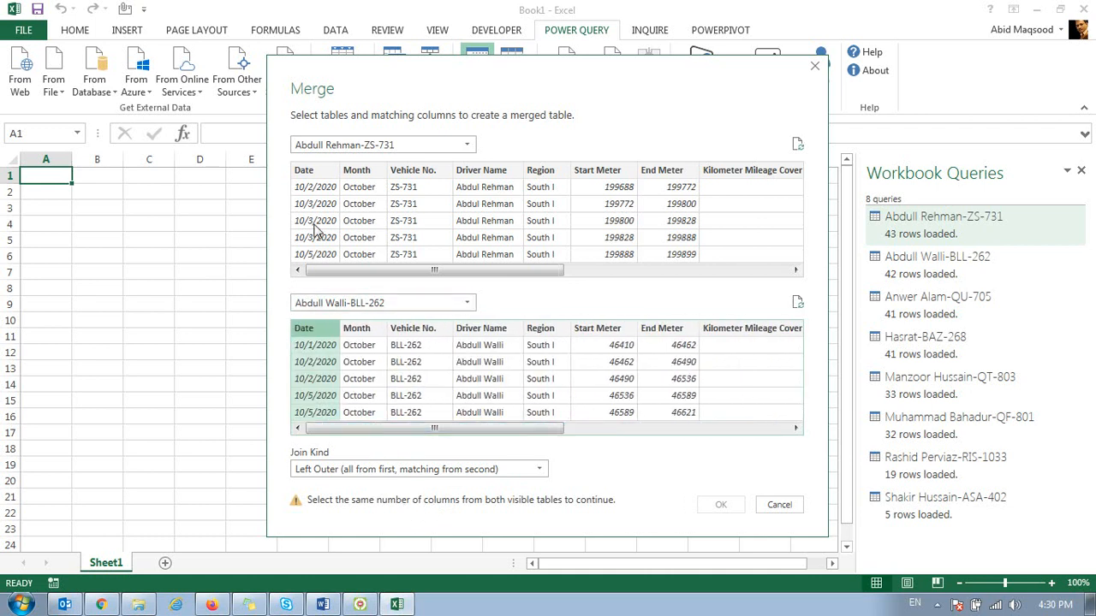
{"action": "left_click", "coordinate": [317, 174]}
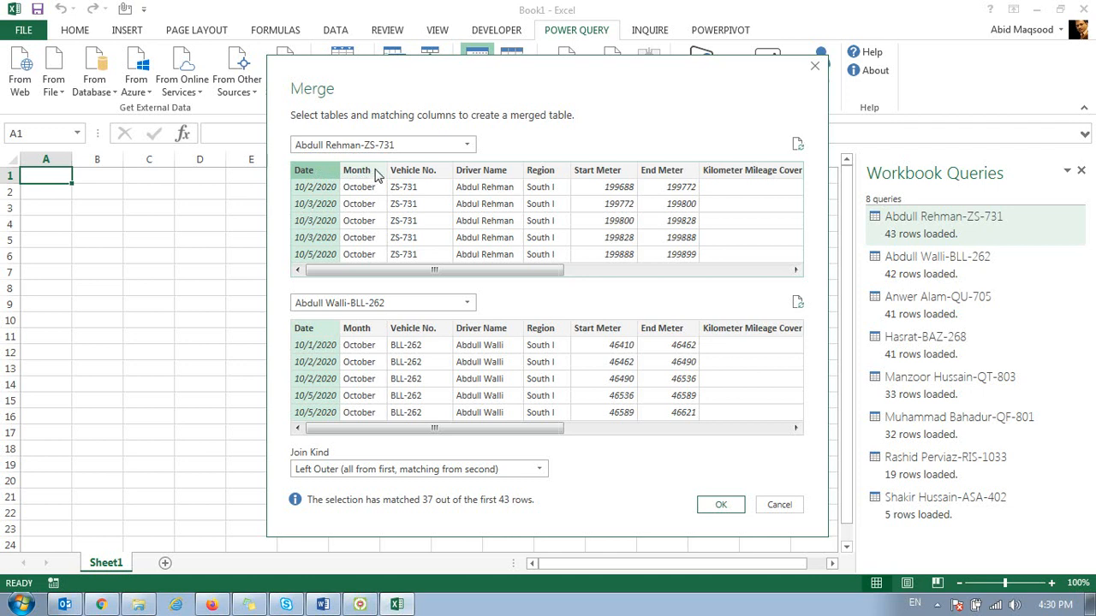
{"action": "left_click", "coordinate": [690, 171], "text": "shift"}
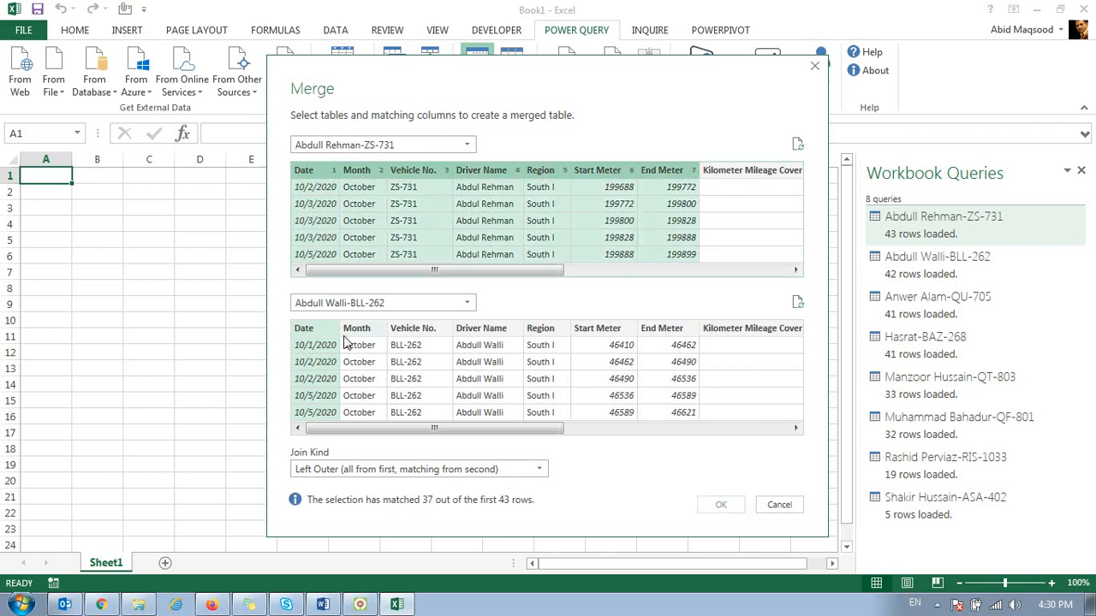
{"action": "left_click", "coordinate": [681, 329], "text": "shift"}
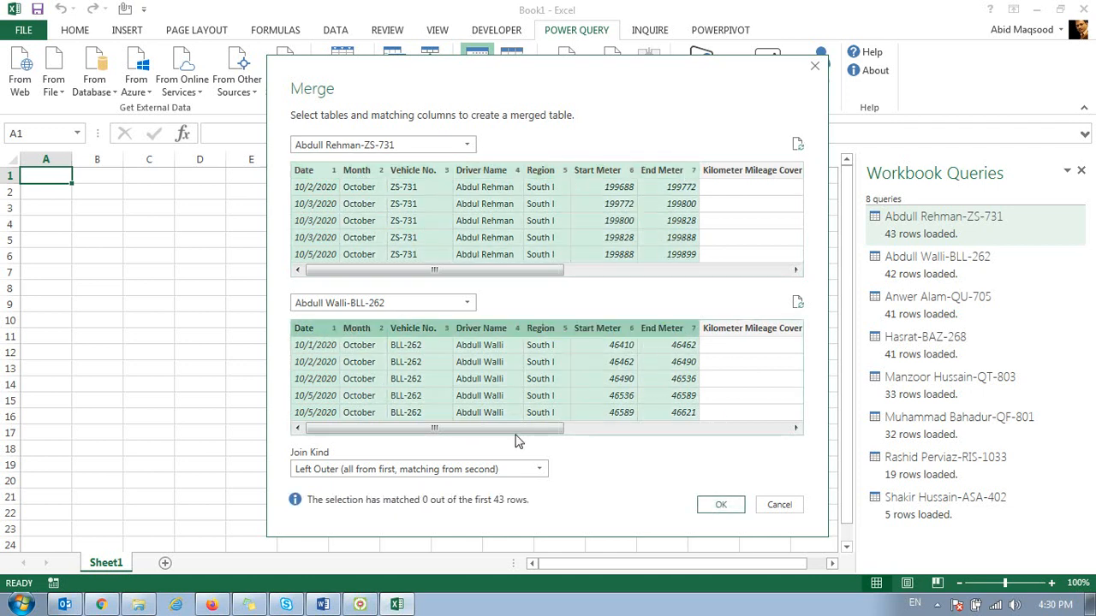
Step: Set the join kind to Full Outer (all rows from both), create the merged query and load it into the workbook
{"action": "left_click", "coordinate": [521, 472]}
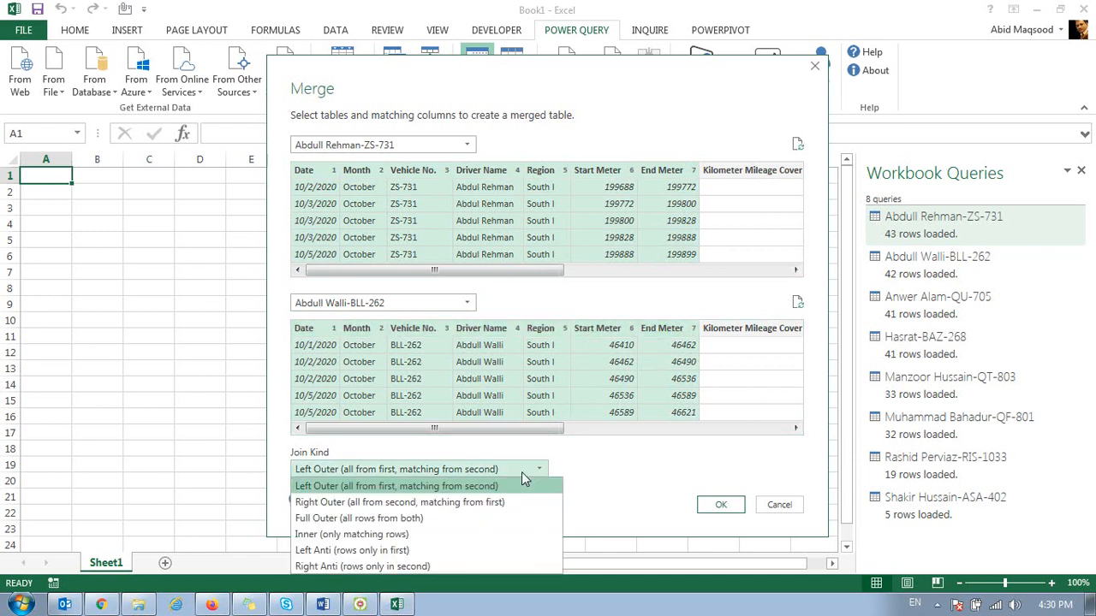
{"action": "left_click", "coordinate": [368, 519]}
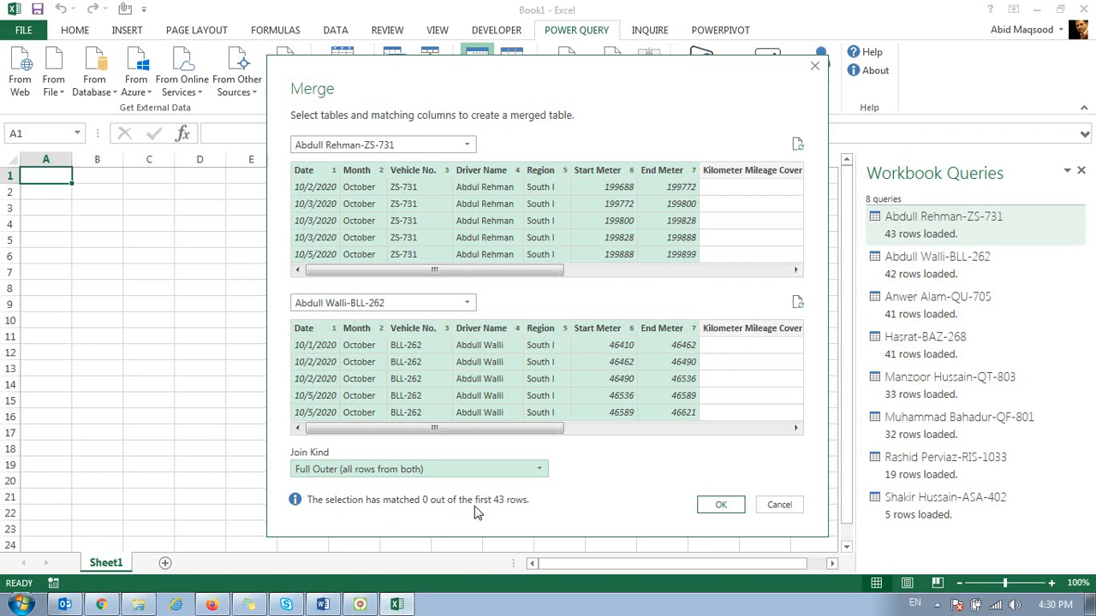
{"action": "left_click", "coordinate": [713, 505]}
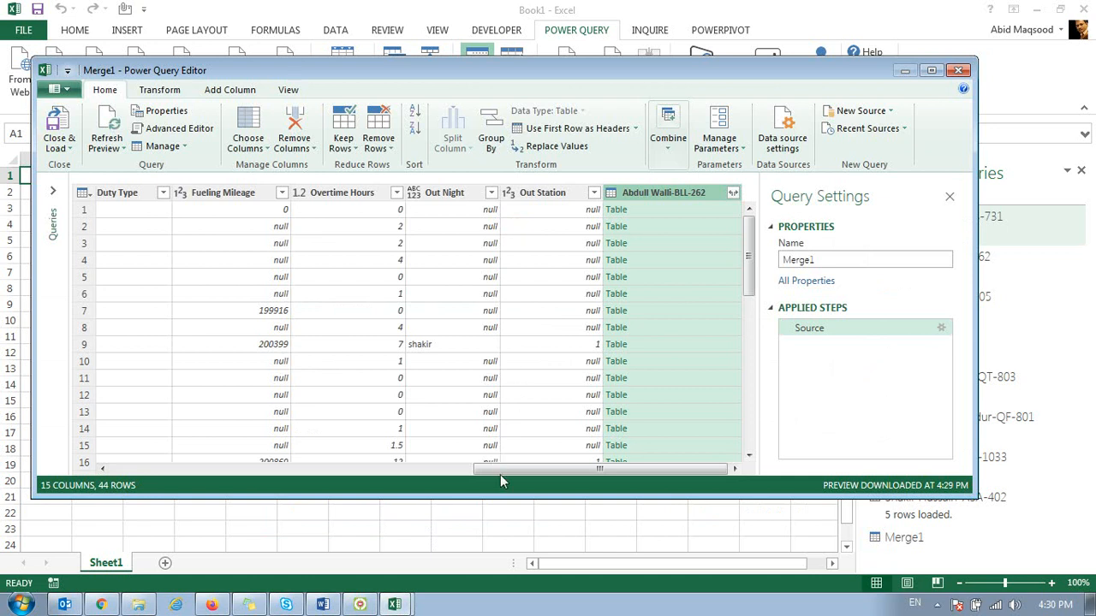
{"action": "left_click_drag", "start_coordinate": [528, 470], "coordinate": [105, 469]}
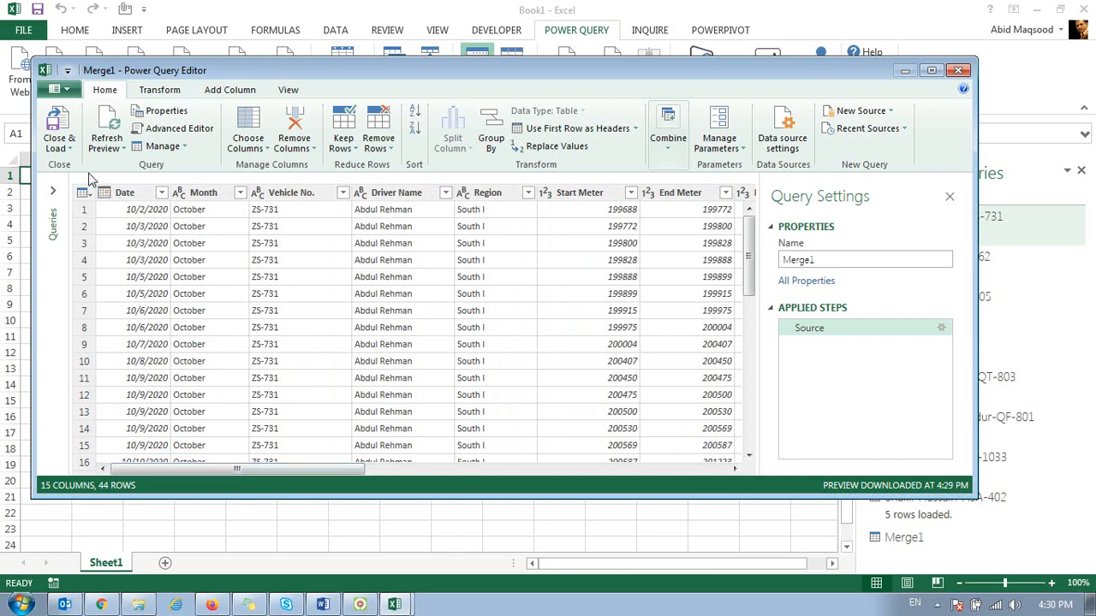
{"action": "left_click", "coordinate": [45, 137]}
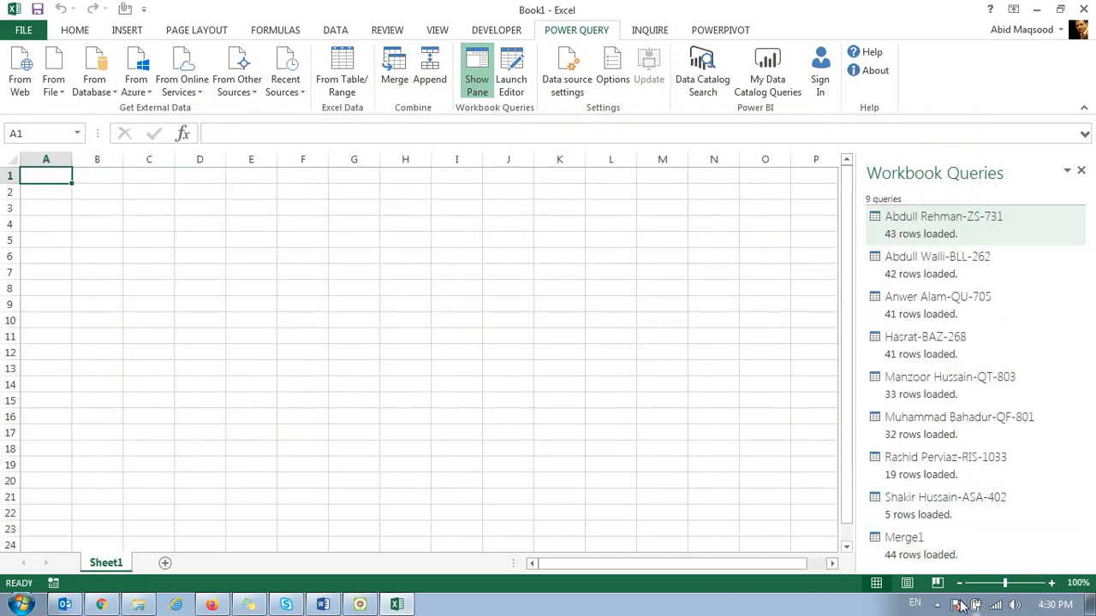
Step: Open the Merge1 table in the PowerPivot data model and check the filter values of its Vehicle No. and Driver Name columns
{"action": "mouse_move", "coordinate": [923, 568]}
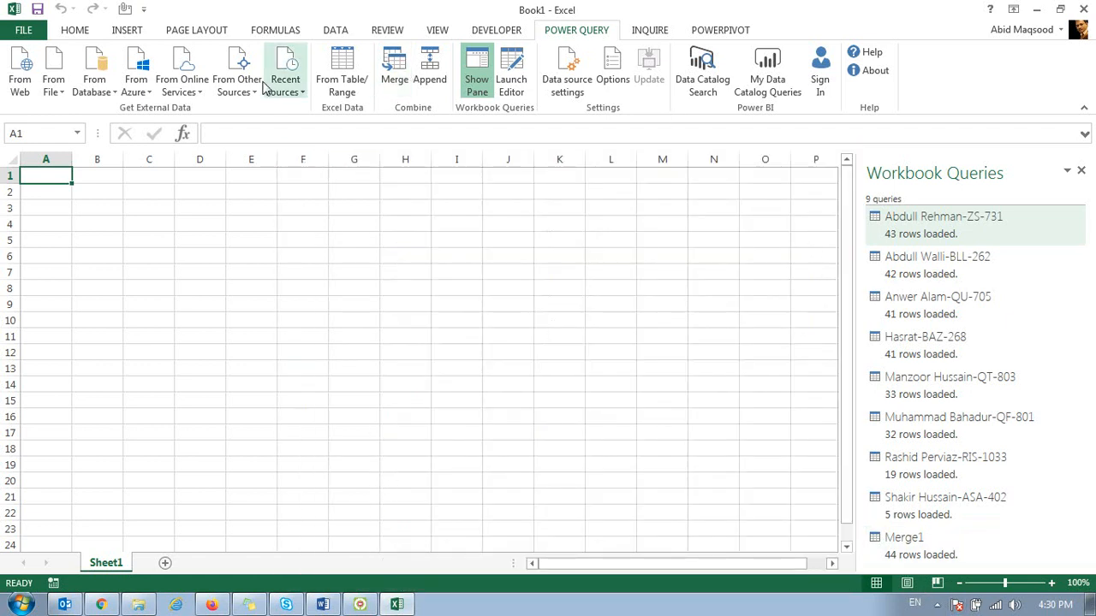
{"action": "left_click", "coordinate": [724, 33]}
{"action": "left_click", "coordinate": [25, 68]}
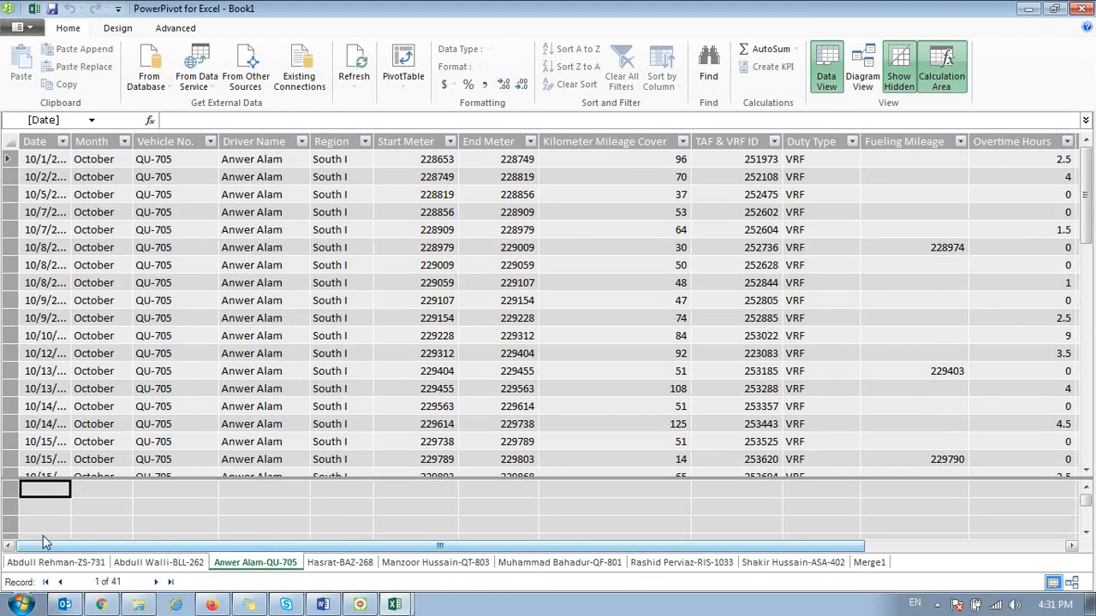
{"action": "left_click", "coordinate": [869, 563]}
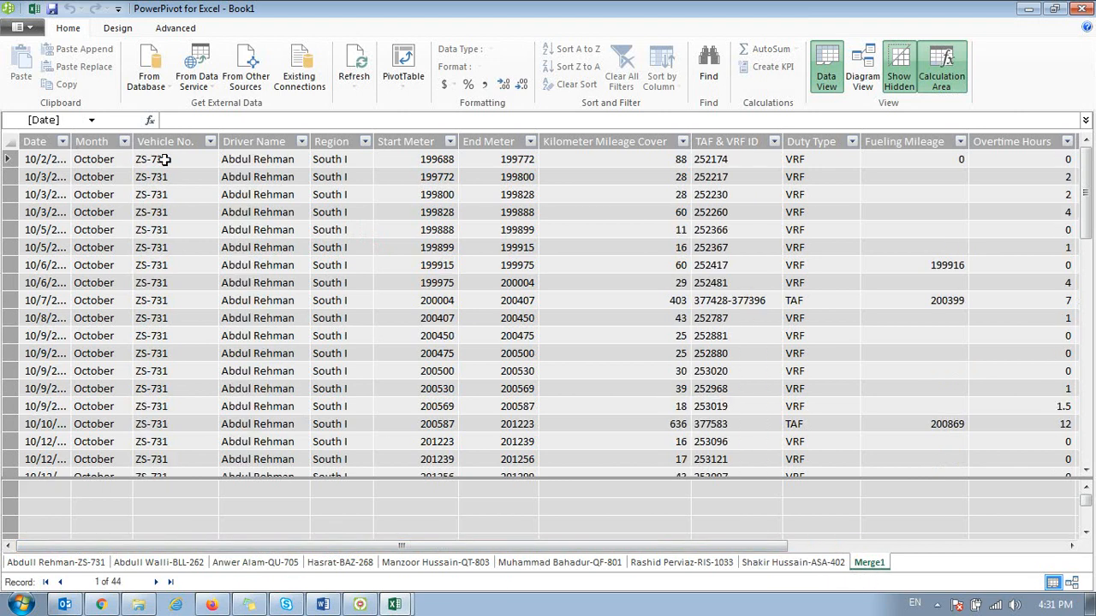
{"action": "left_click", "coordinate": [210, 143]}
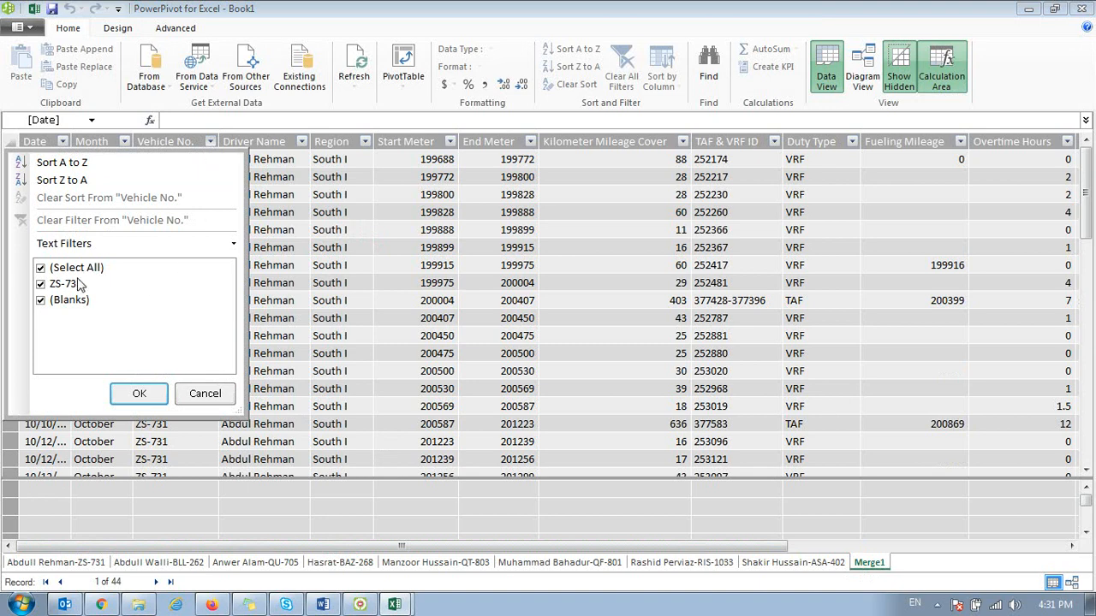
{"action": "left_click", "coordinate": [342, 247]}
{"action": "left_click", "coordinate": [301, 142]}
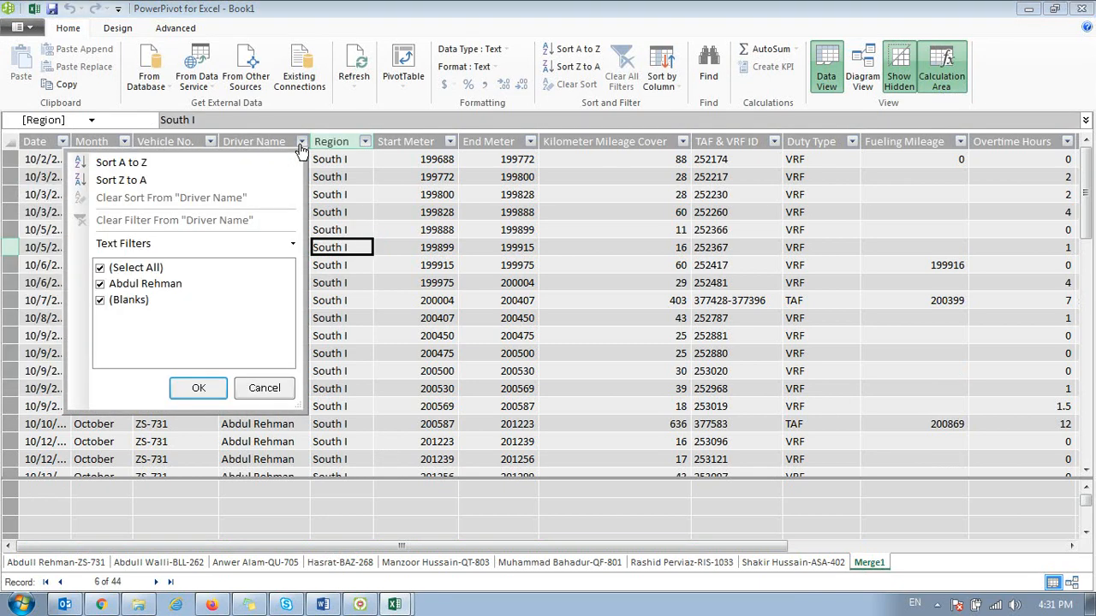
{"action": "left_click", "coordinate": [415, 212]}
Step: Check the last columns of the merged table, including the filter values of its BLL-262 column
{"action": "left_click_drag", "start_coordinate": [636, 548], "coordinate": [931, 537]}
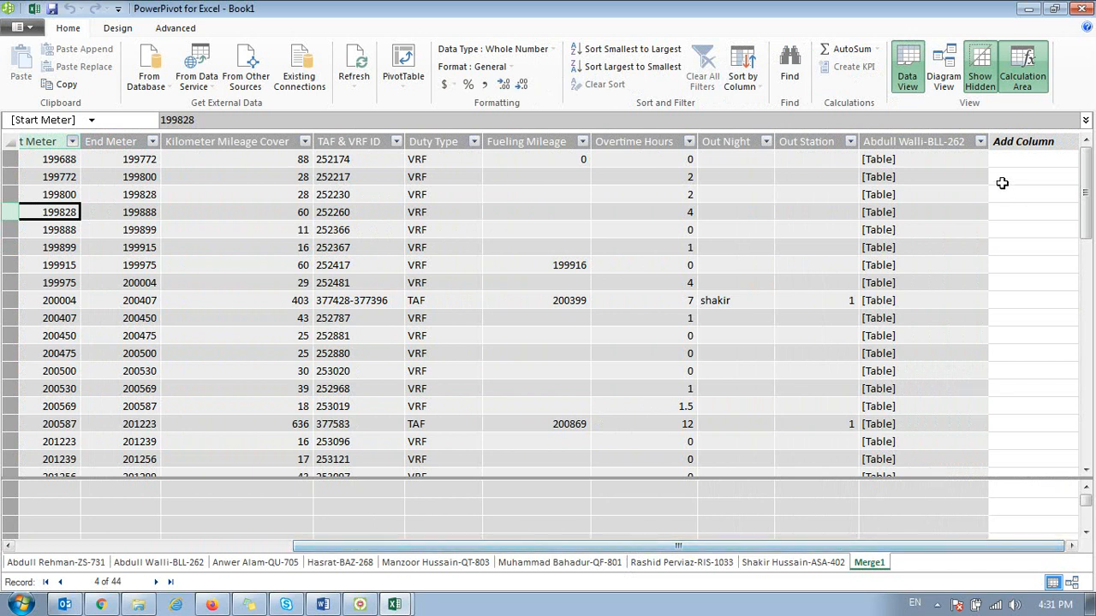
{"action": "left_click", "coordinate": [980, 141]}
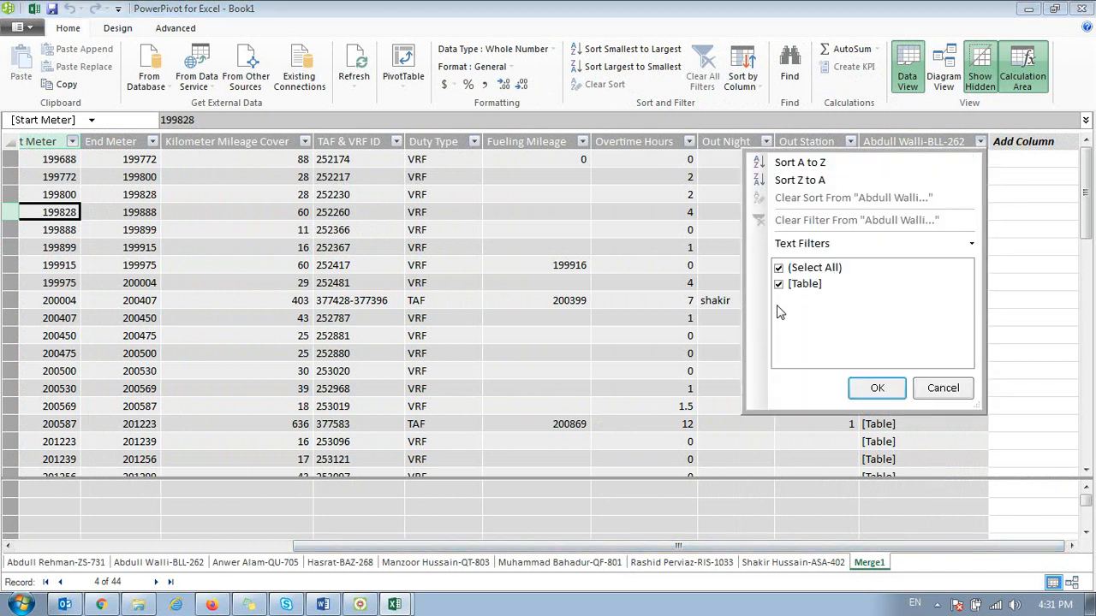
{"action": "left_click", "coordinate": [700, 341]}
{"action": "left_click", "coordinate": [714, 301]}
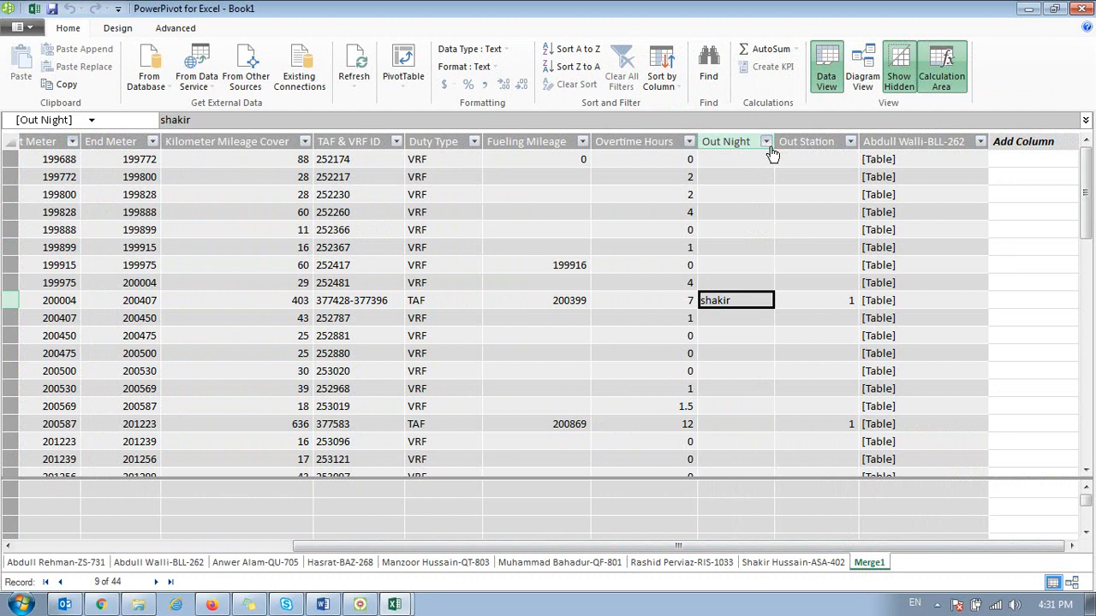
{"action": "left_click", "coordinate": [418, 408]}
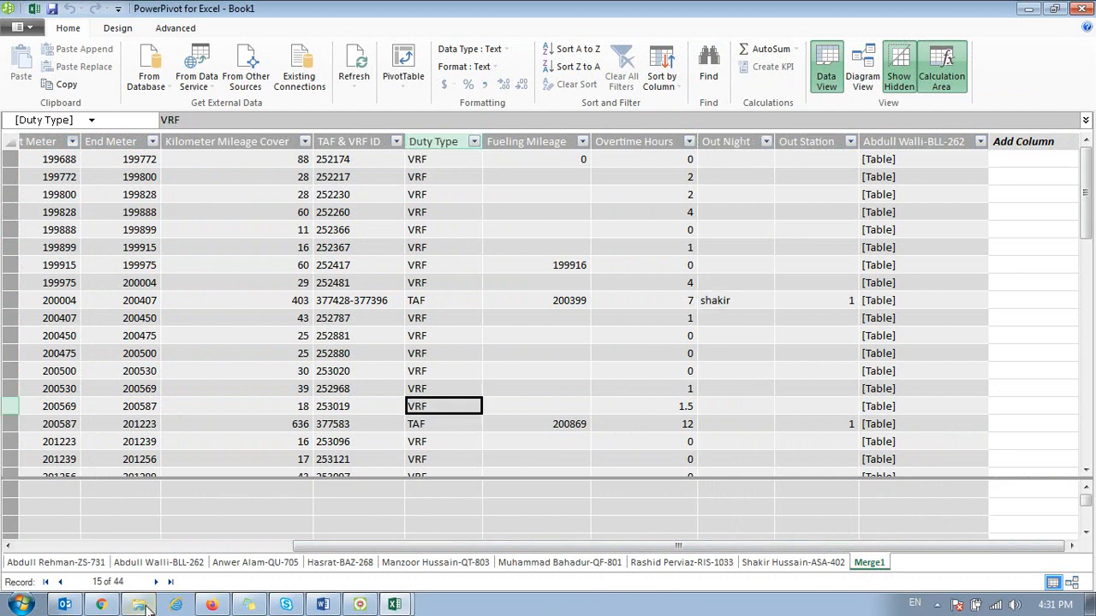
{"action": "left_click", "coordinate": [393, 605]}
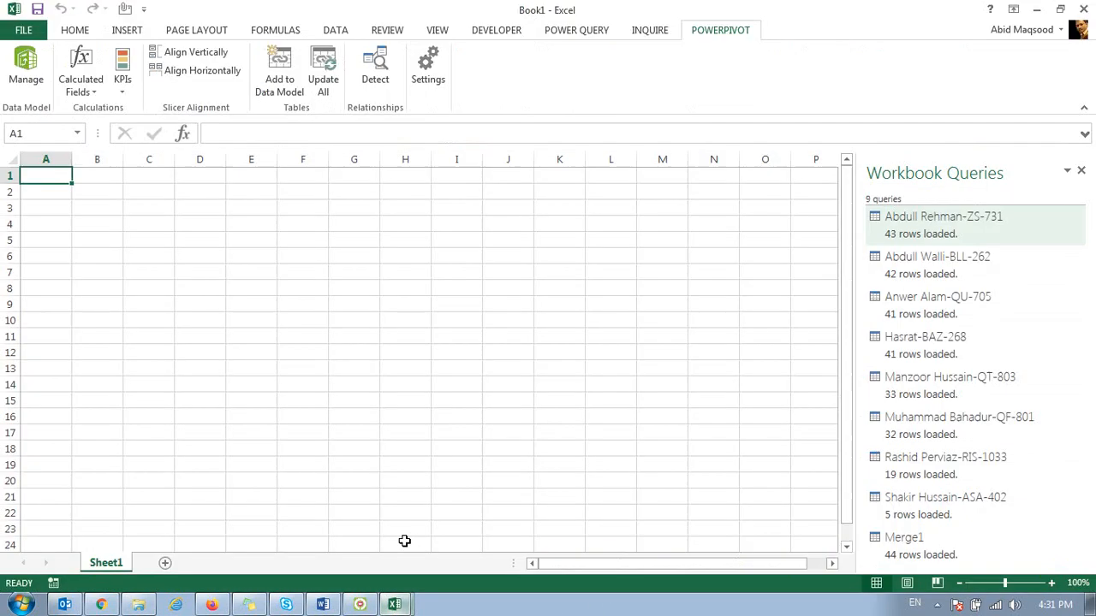
{"action": "left_click", "coordinate": [927, 561]}
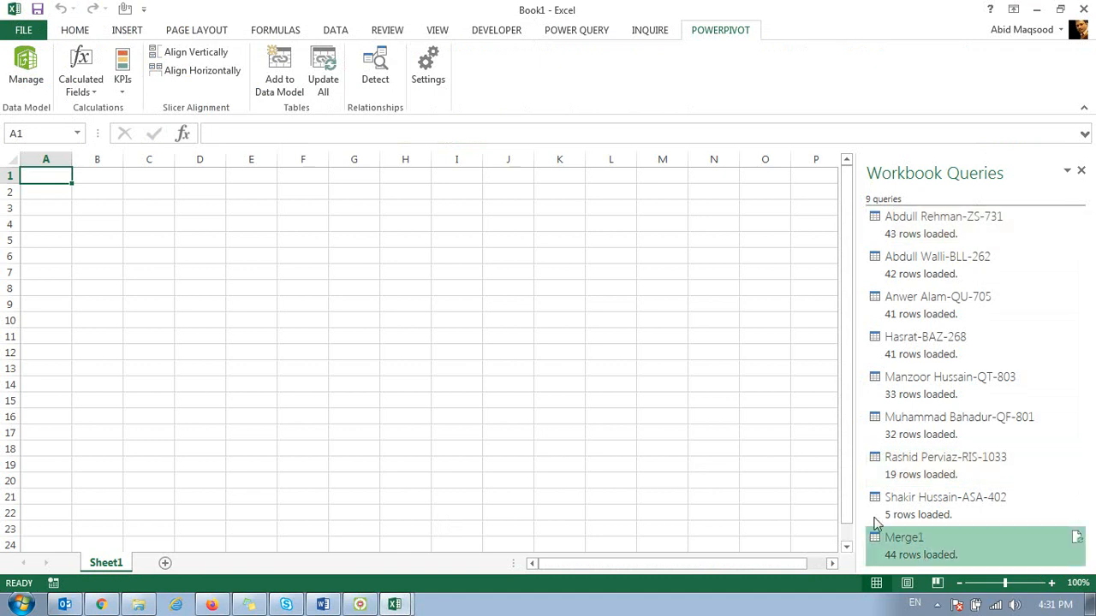
{"action": "left_click", "coordinate": [565, 33]}
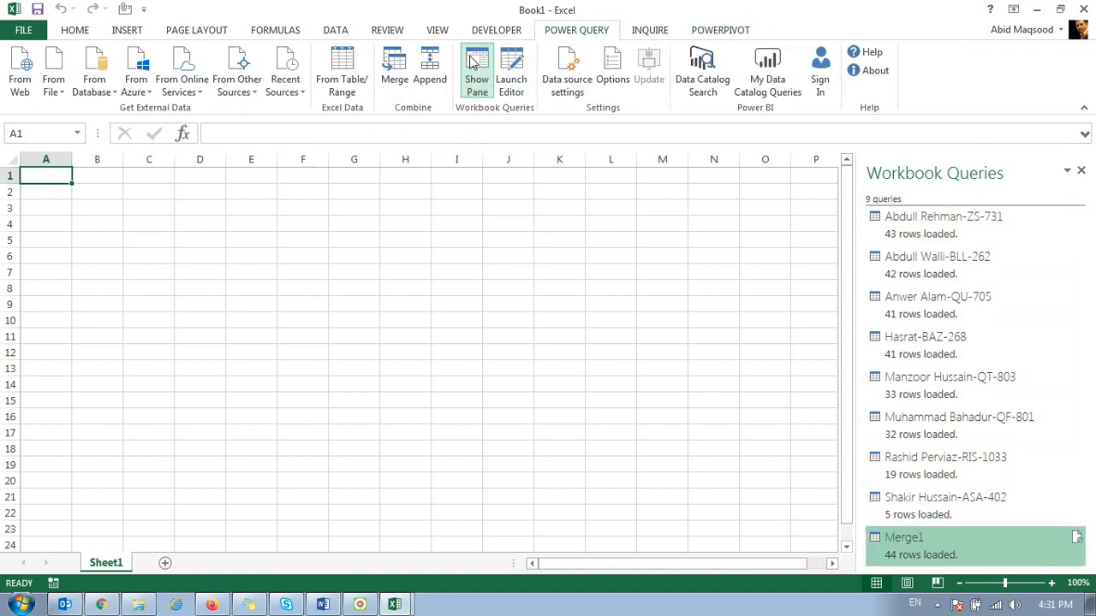
{"action": "left_click", "coordinate": [394, 64]}
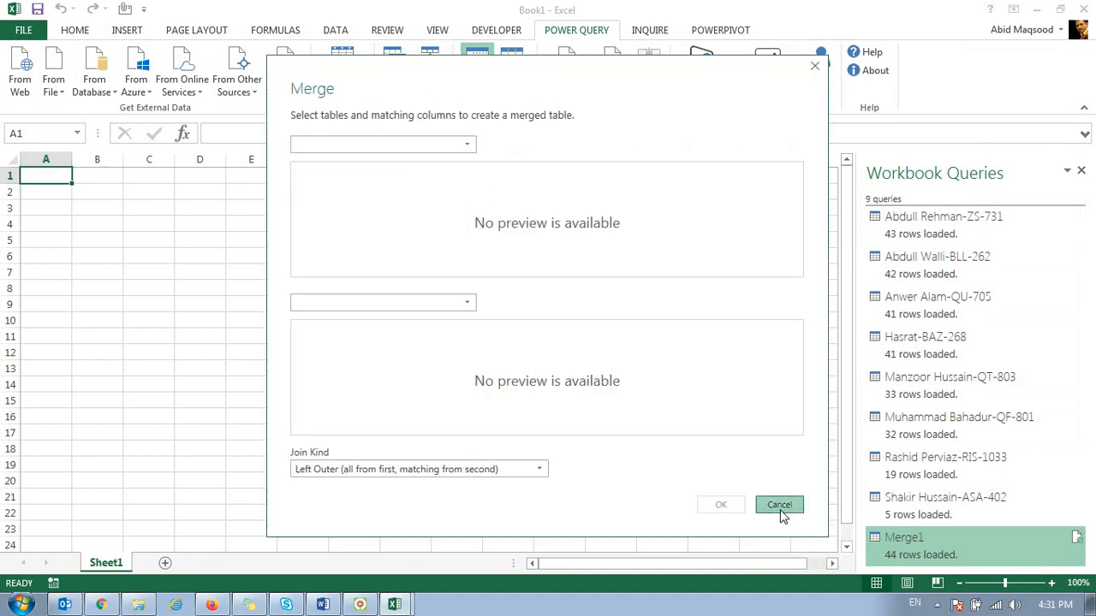
{"action": "left_click", "coordinate": [780, 508]}
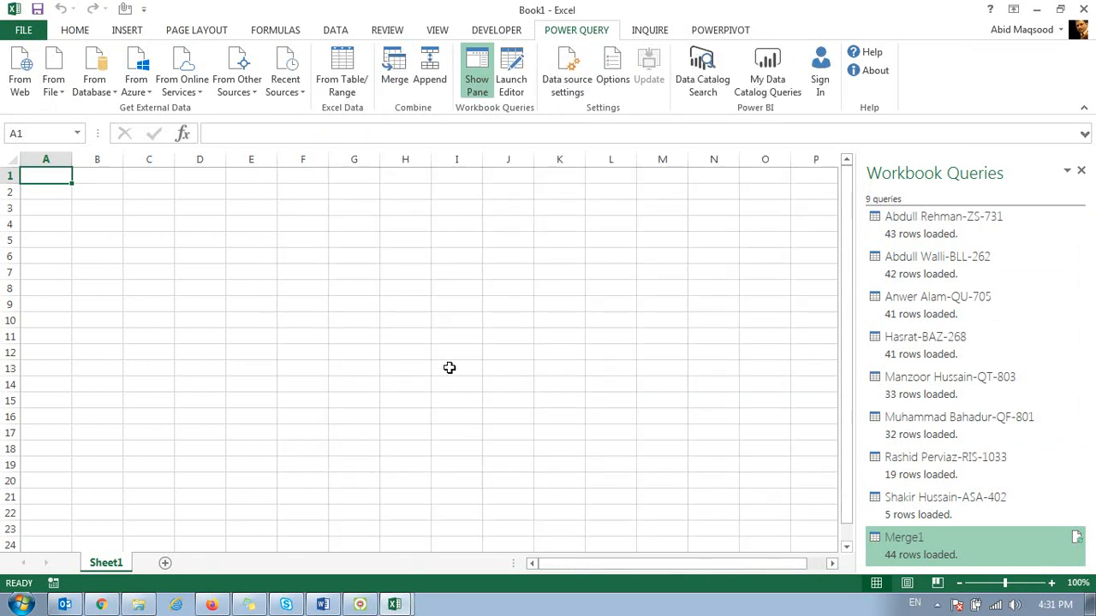
Step: Return to the PowerPivot window and examine the merged table's first record across all columns, from Date to the BLL-262 column
{"action": "left_click", "coordinate": [398, 605]}
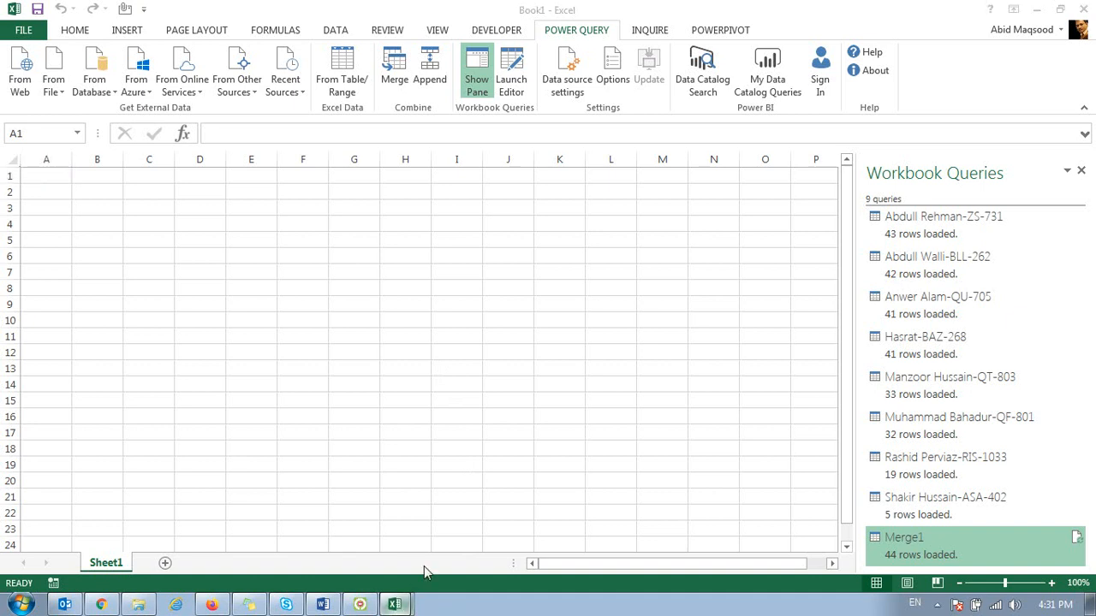
{"action": "left_click", "coordinate": [423, 566]}
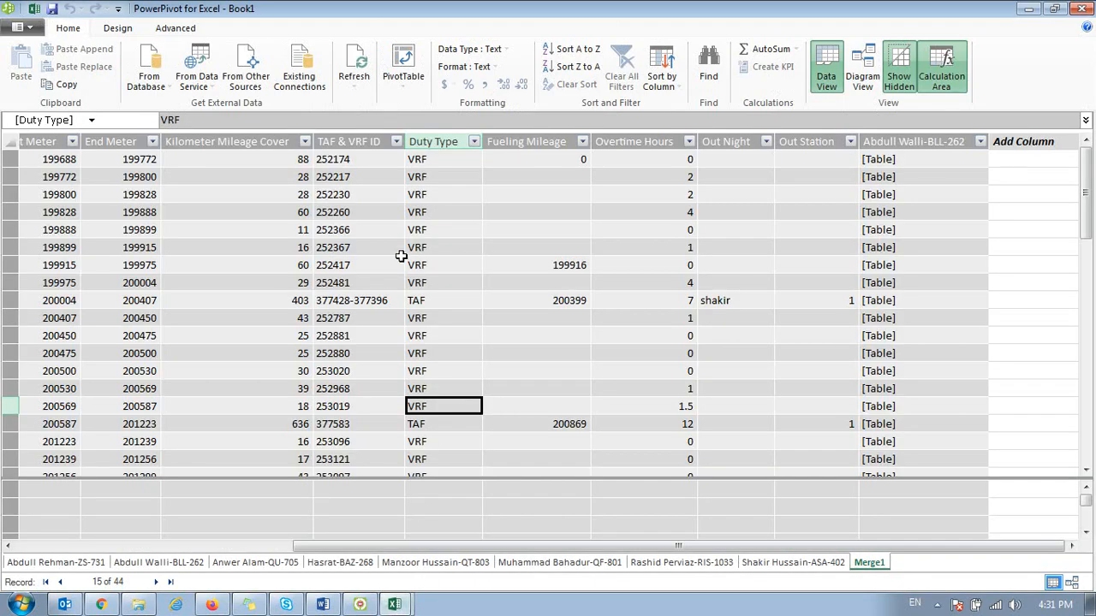
{"action": "key", "text": "ctrl+Home"}
{"action": "key", "text": "Right"}
{"action": "key", "text": "Right"}
{"action": "key", "text": "Right"}
{"action": "key", "text": "Right"}
{"action": "key", "text": "Right"}
{"action": "key", "text": "Right"}
{"action": "key", "text": "Right"}
{"action": "key", "text": "Right"}
{"action": "key", "text": "Right"}
{"action": "key", "text": "Right"}
{"action": "key", "text": "Right"}
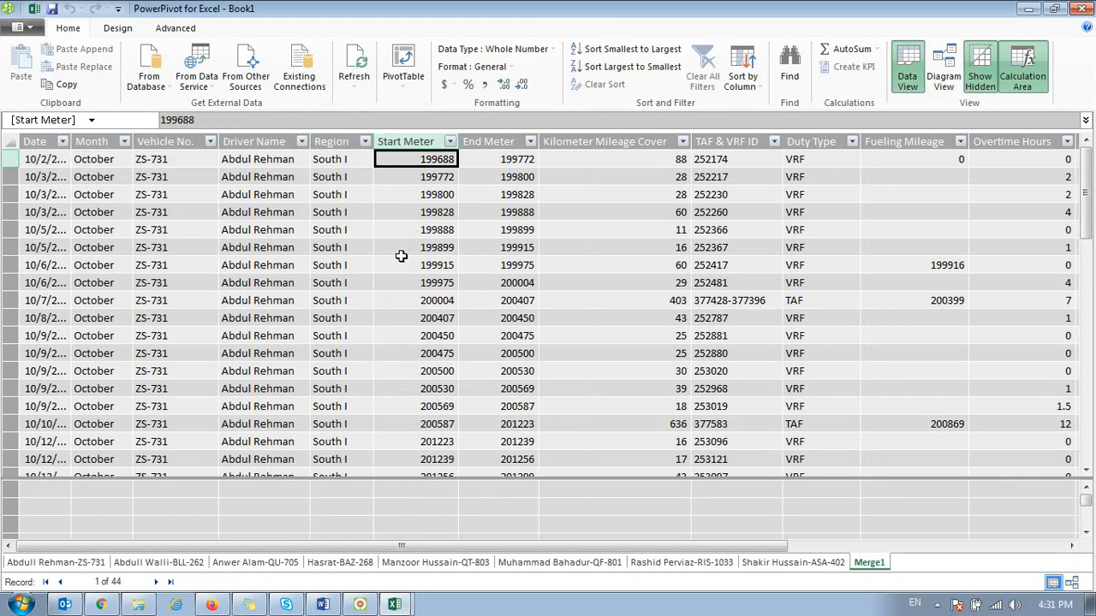
{"action": "key", "text": "Right"}
{"action": "key", "text": "Right"}
{"action": "key", "text": "Right"}
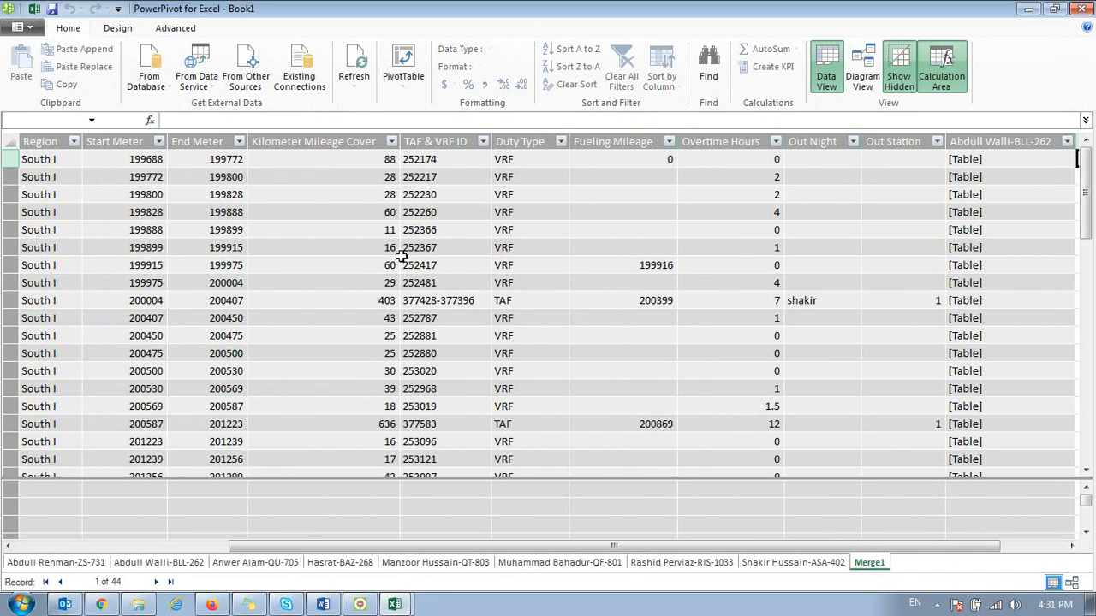
{"action": "key", "text": "Left"}
{"action": "key", "text": "Left"}
{"action": "key", "text": "Left"}
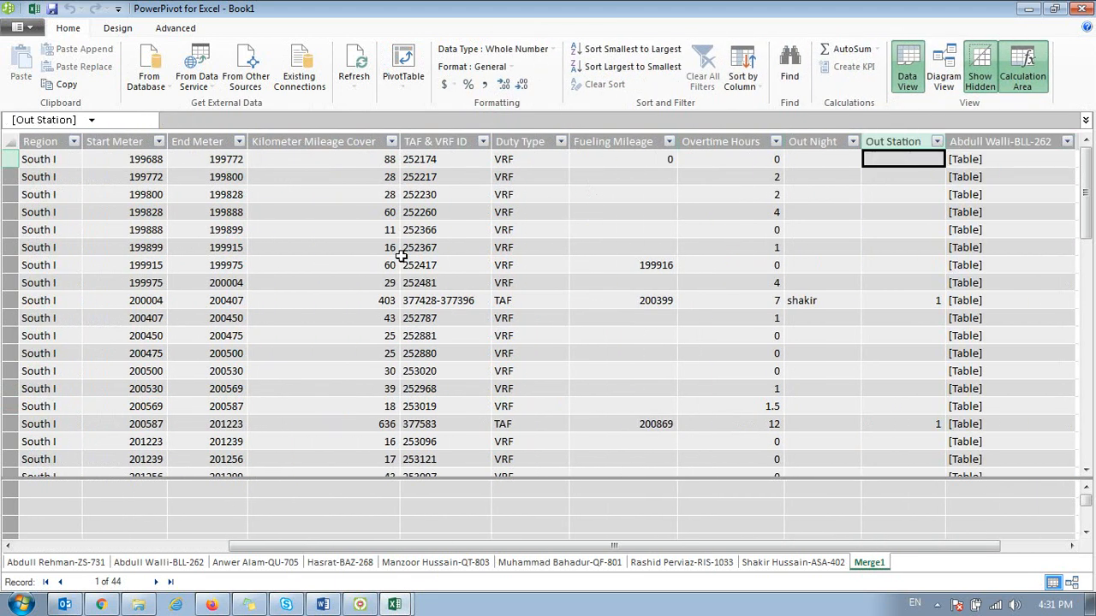
{"action": "key", "text": "Right"}
{"action": "key", "text": "Right"}
{"action": "key", "text": "Right"}
{"action": "key", "text": "Left"}
{"action": "key", "text": "Left"}
{"action": "key", "text": "Left"}
{"action": "key", "text": "Left"}
{"action": "key", "text": "Left"}
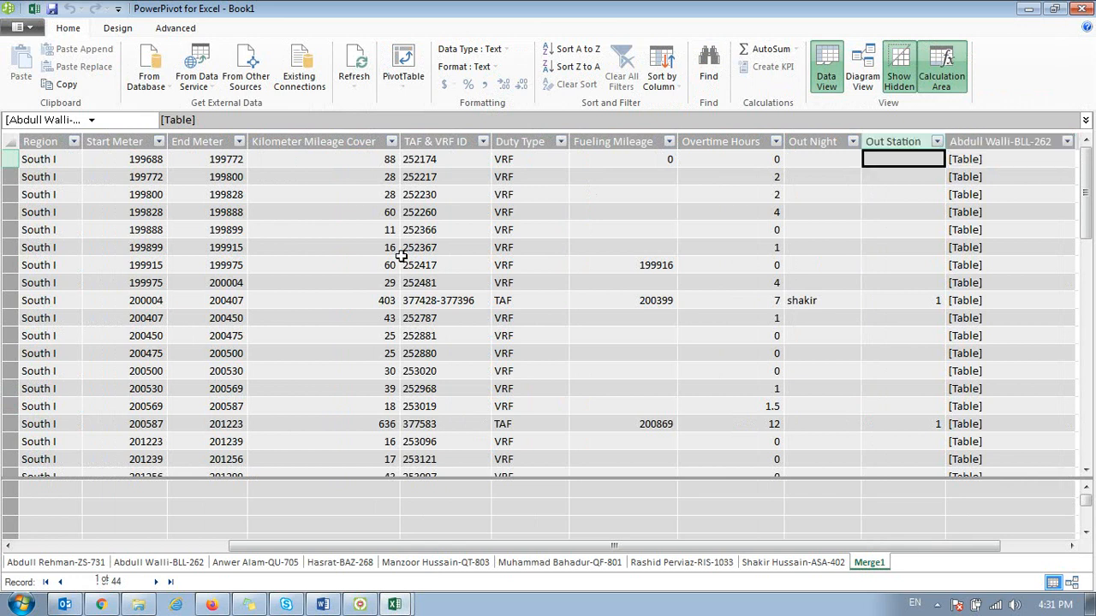
{"action": "key", "text": "Left"}
{"action": "key", "text": "Left"}
{"action": "key", "text": "Left"}
{"action": "key", "text": "Left"}
{"action": "key", "text": "Left"}
{"action": "key", "text": "Left"}
{"action": "key", "text": "Left"}
{"action": "key", "text": "Left"}
{"action": "key", "text": "Left"}
{"action": "key", "text": "Right"}
{"action": "key", "text": "Right"}
{"action": "key", "text": "Right"}
{"action": "key", "text": "Right"}
{"action": "key", "text": "Right"}
{"action": "key", "text": "Right"}
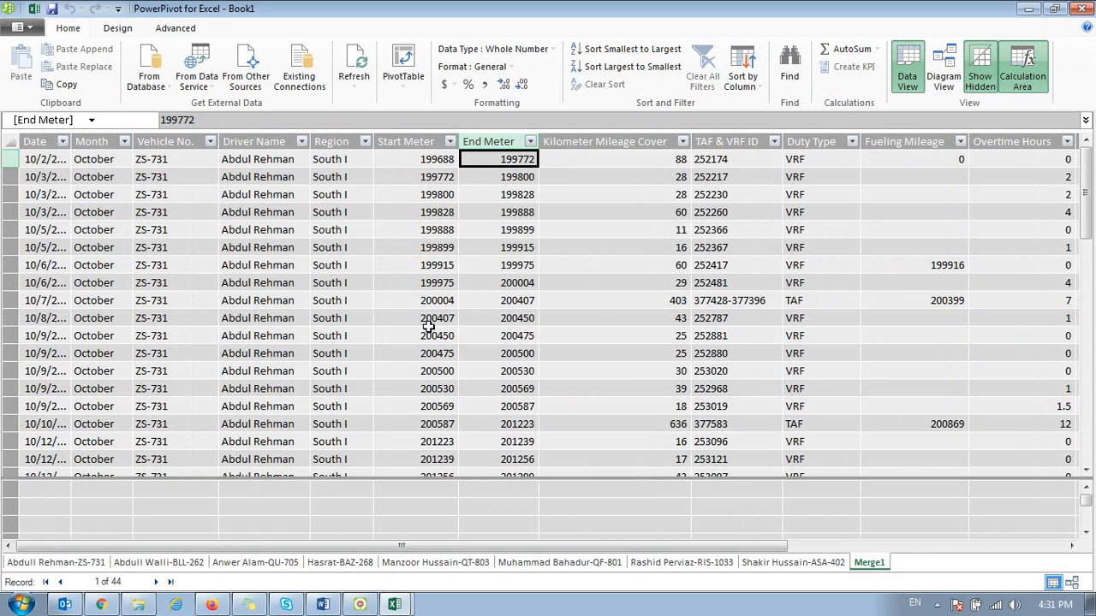
Step: Switch back to the workbook and start a Power Query Append of three or more tables, adding all eight driver tables without Merge1
{"action": "left_click", "coordinate": [393, 604]}
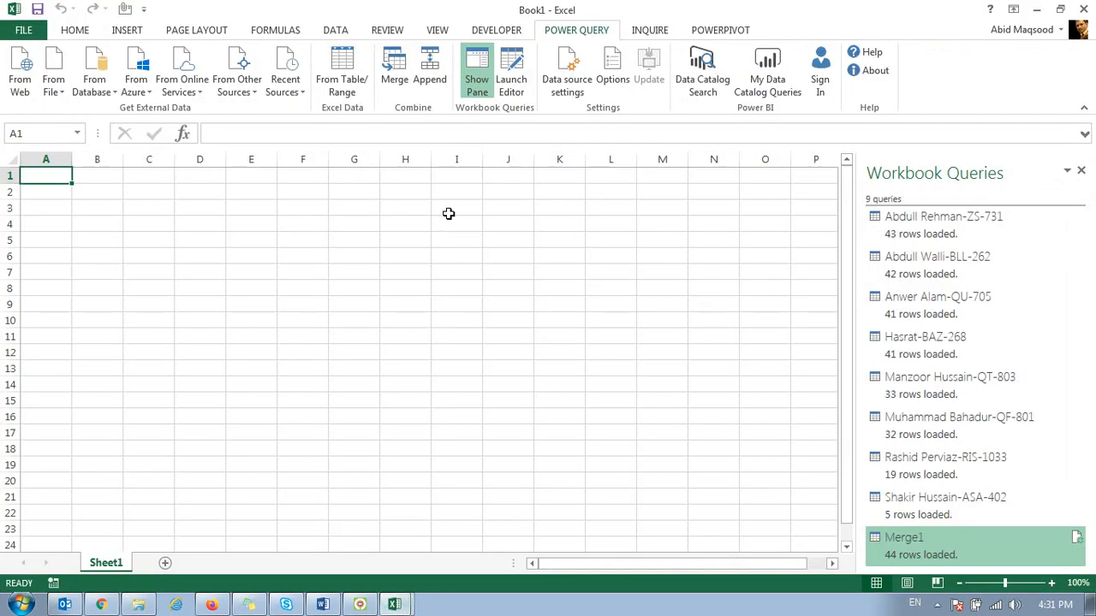
{"action": "left_click", "coordinate": [423, 67]}
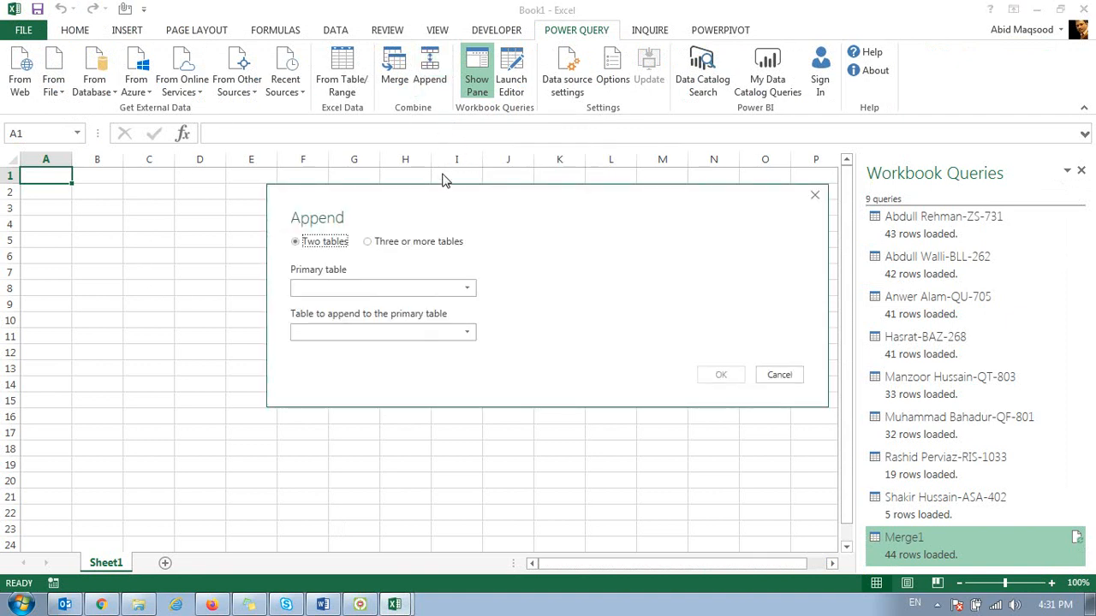
{"action": "left_click_drag", "start_coordinate": [407, 200], "coordinate": [389, 139]}
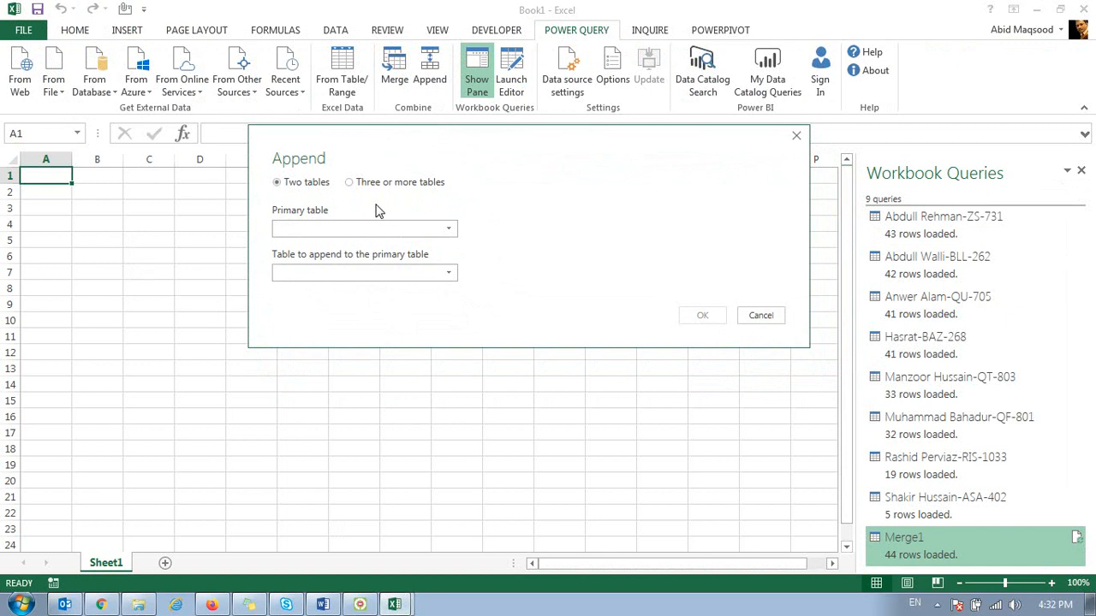
{"action": "left_click", "coordinate": [376, 182]}
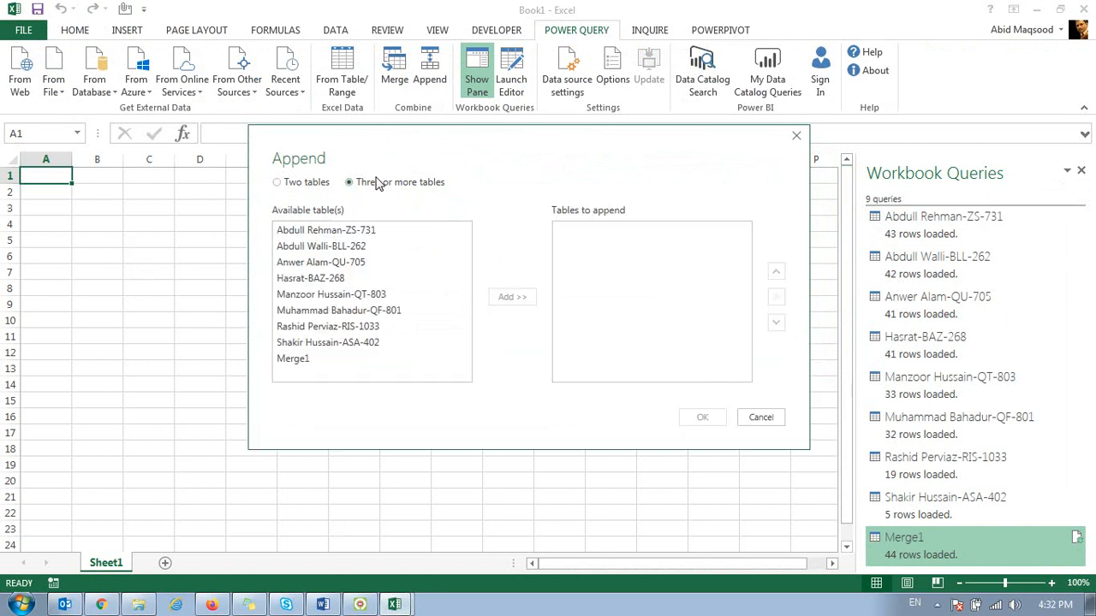
{"action": "left_click", "coordinate": [341, 233]}
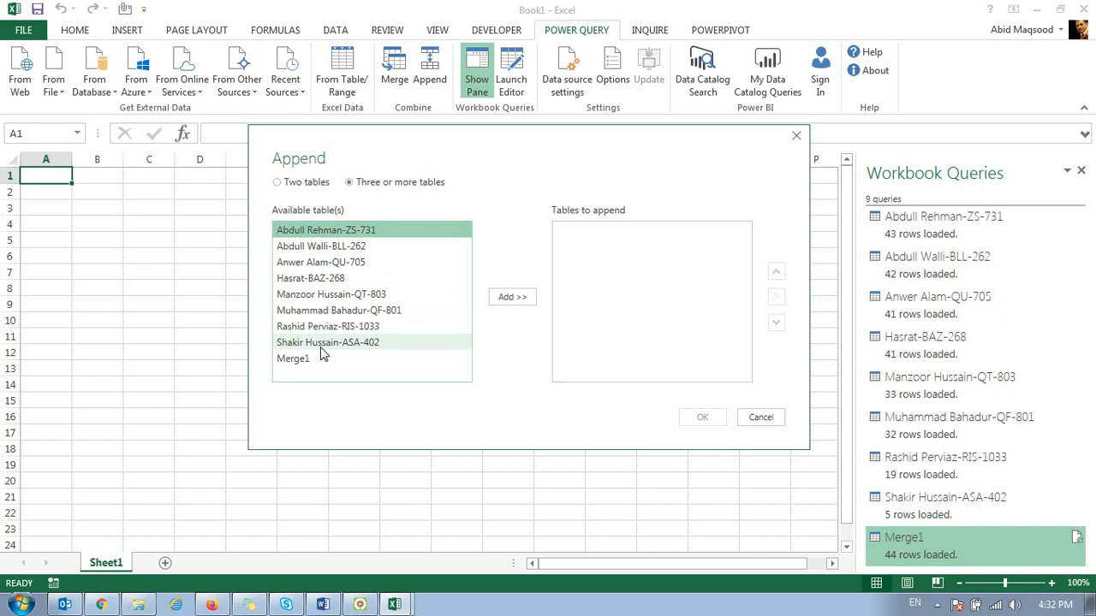
{"action": "left_click", "coordinate": [322, 346], "text": "shift"}
{"action": "left_click", "coordinate": [512, 297]}
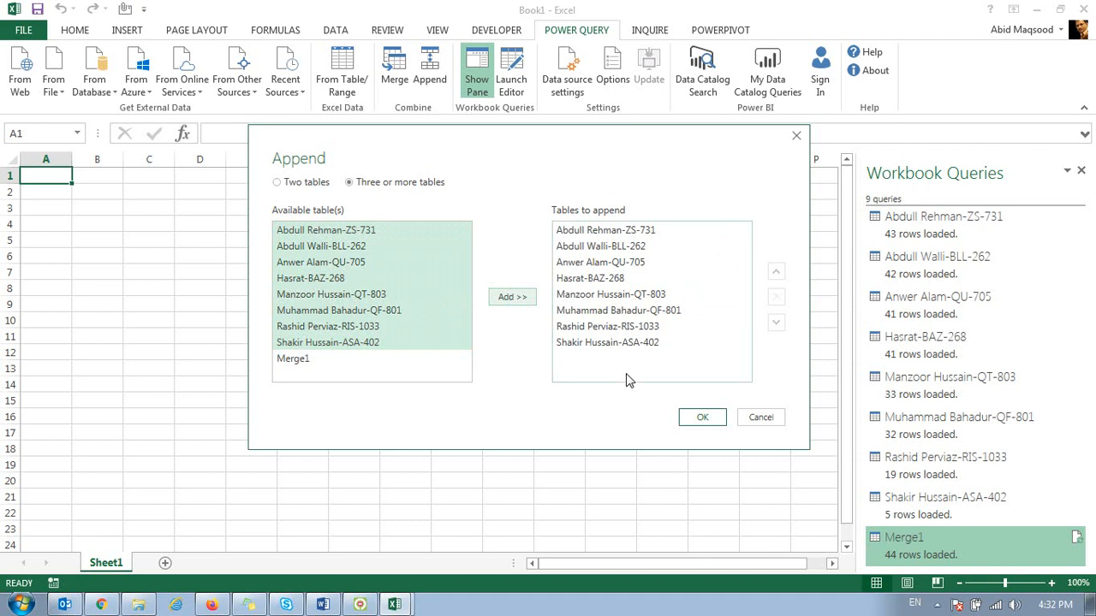
Step: Create the appended query from the chosen driver tables and load it into the workbook
{"action": "left_click", "coordinate": [702, 417]}
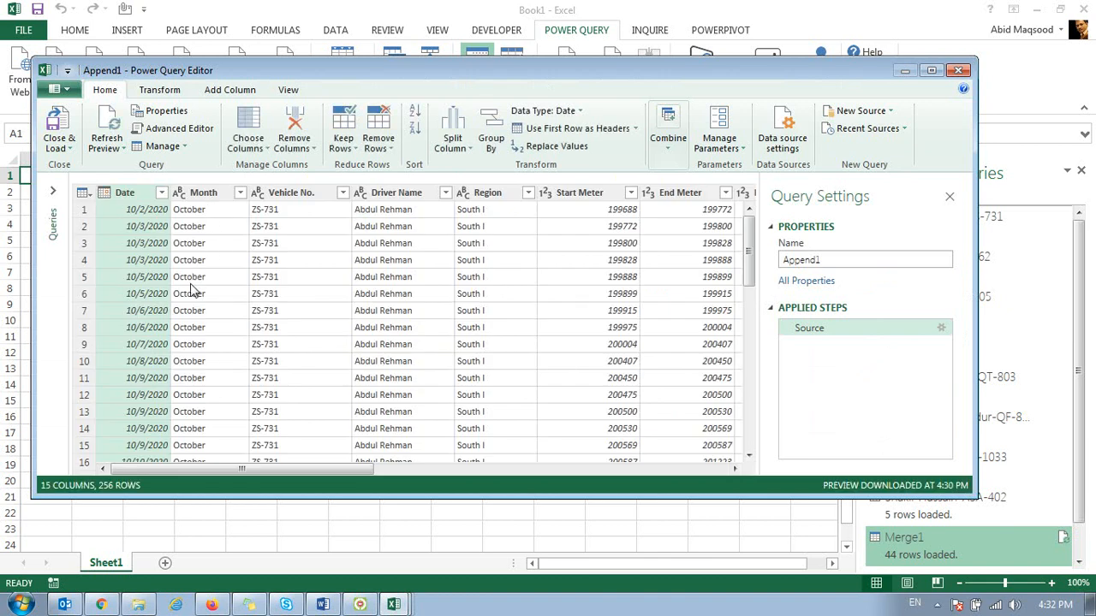
{"action": "left_click_drag", "start_coordinate": [336, 466], "coordinate": [217, 419]}
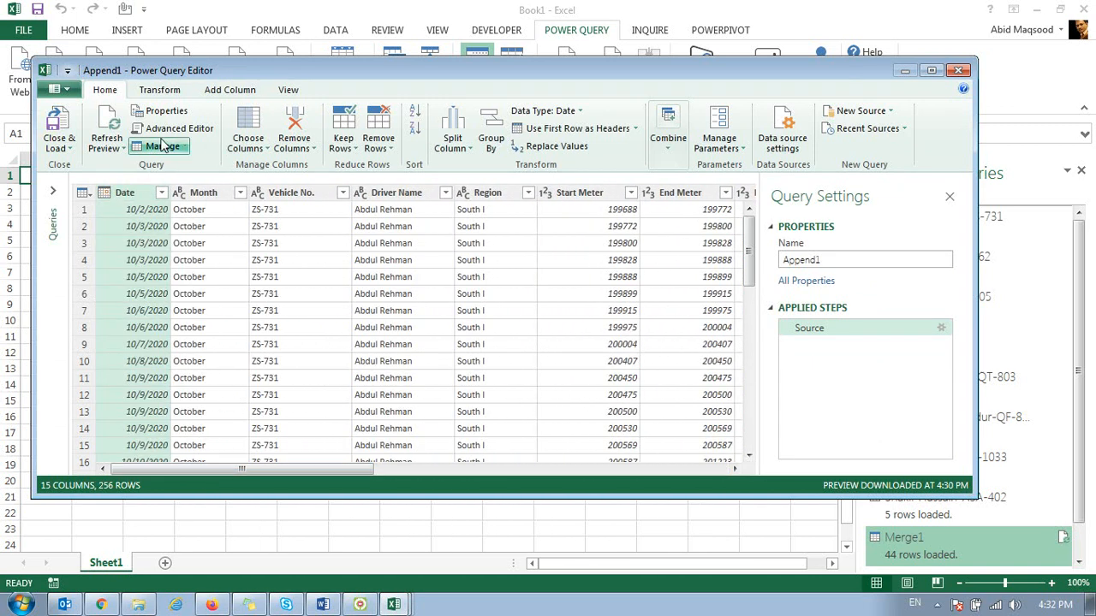
{"action": "left_click", "coordinate": [59, 133]}
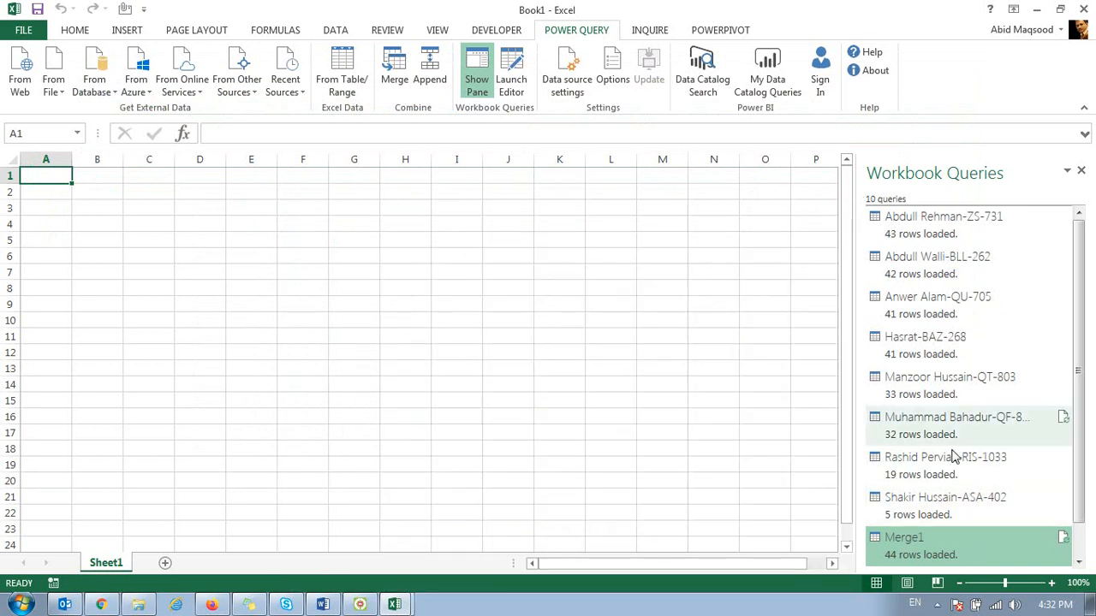
Step: Preview the contents and load details of the appended query in the workbook's query list
{"action": "scroll", "coordinate": [1086, 524], "scroll_direction": "down", "scroll_amount": 1}
{"action": "scroll", "coordinate": [1085, 523], "scroll_direction": "down", "scroll_amount": 1}
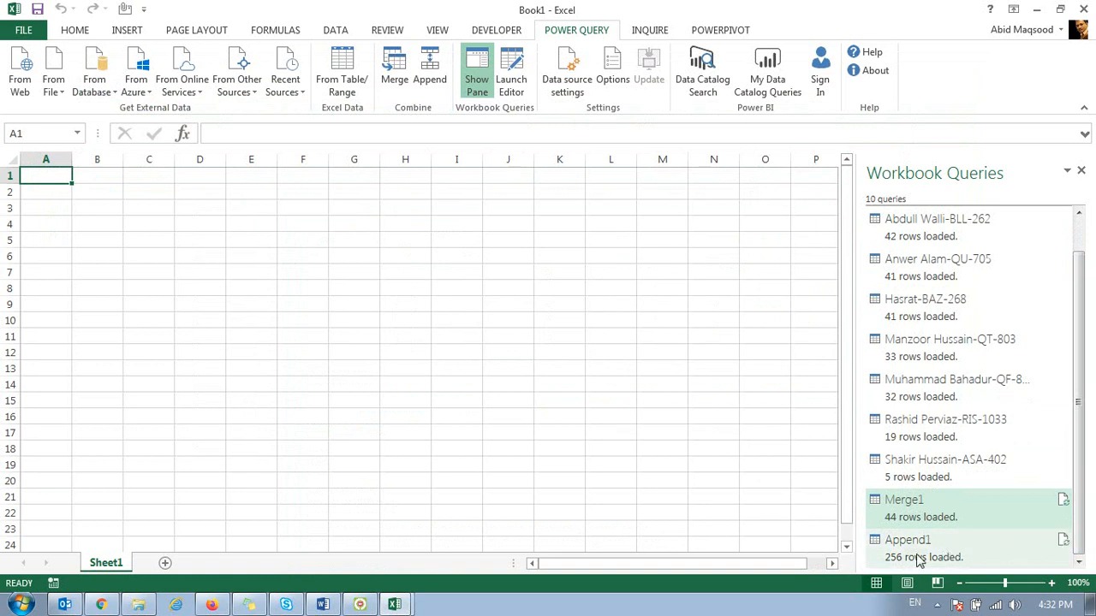
{"action": "mouse_move", "coordinate": [916, 558]}
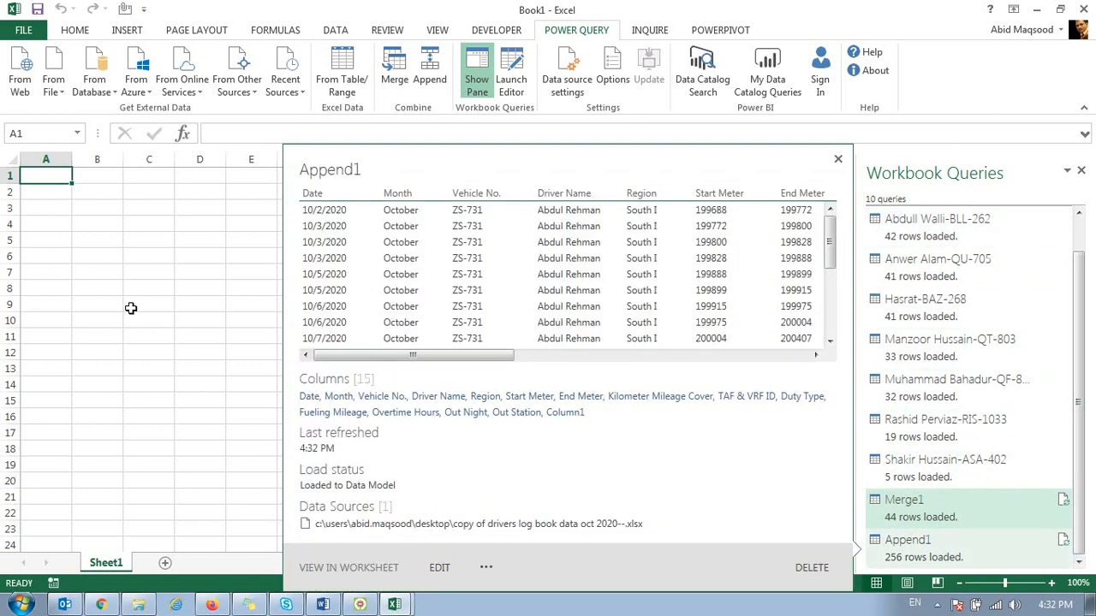
{"action": "left_click", "coordinate": [118, 240]}
{"action": "left_click", "coordinate": [113, 30]}
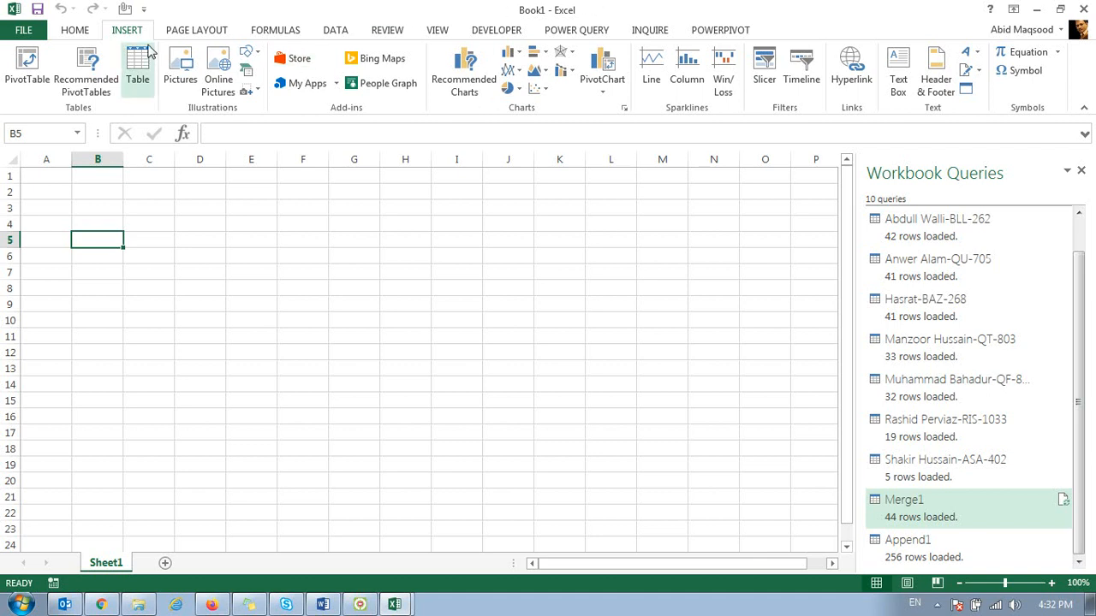
{"action": "left_click", "coordinate": [27, 67]}
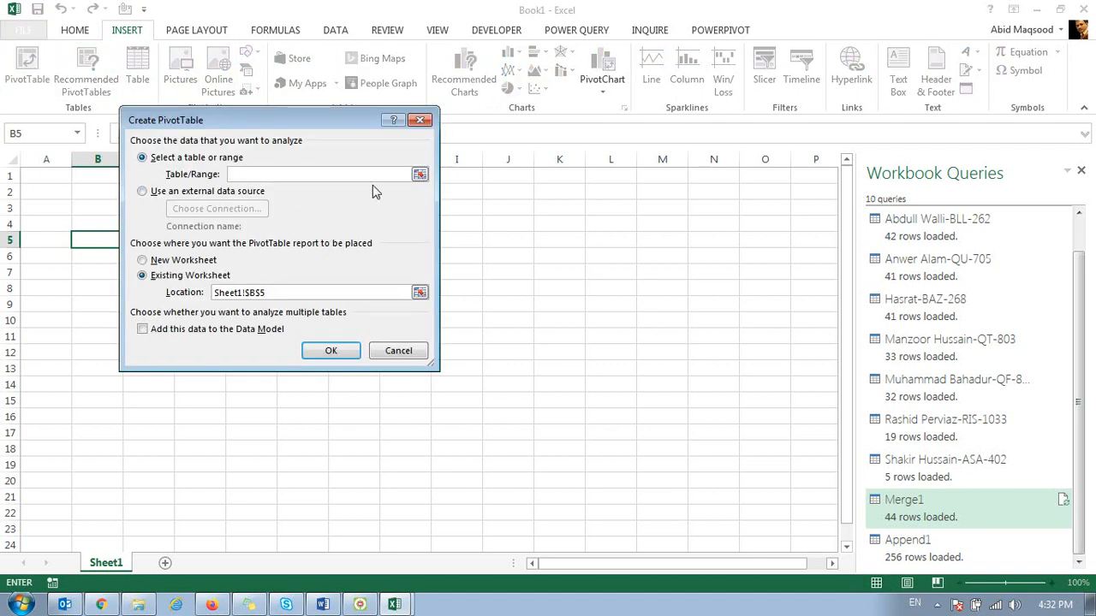
{"action": "left_click", "coordinate": [420, 119]}
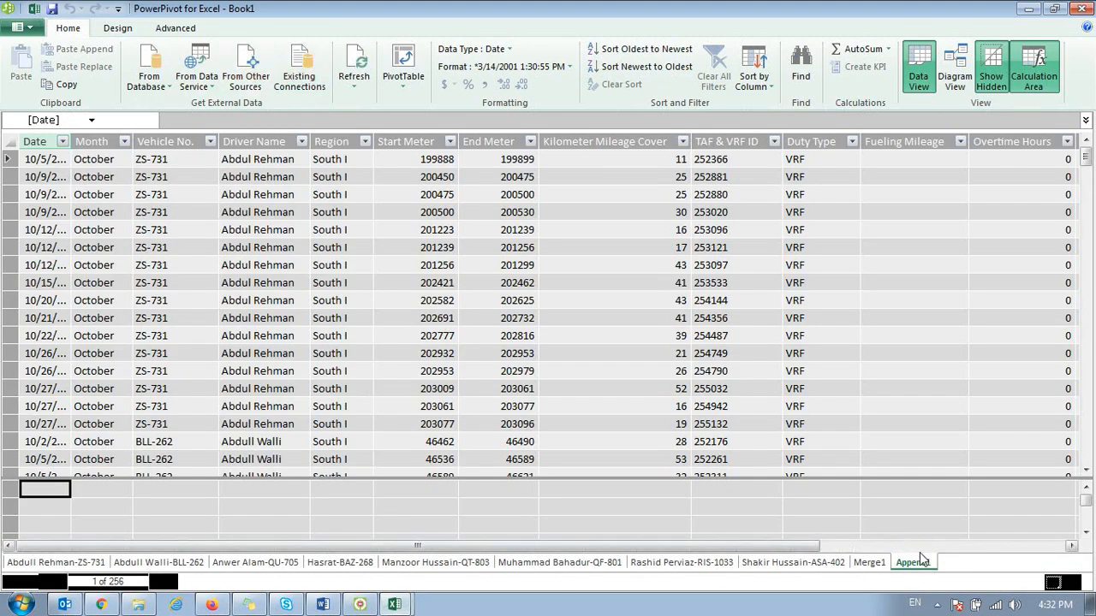
Step: Create a PivotTable from the data model on a new worksheet and close the Workbook Queries pane
{"action": "left_click", "coordinate": [400, 69]}
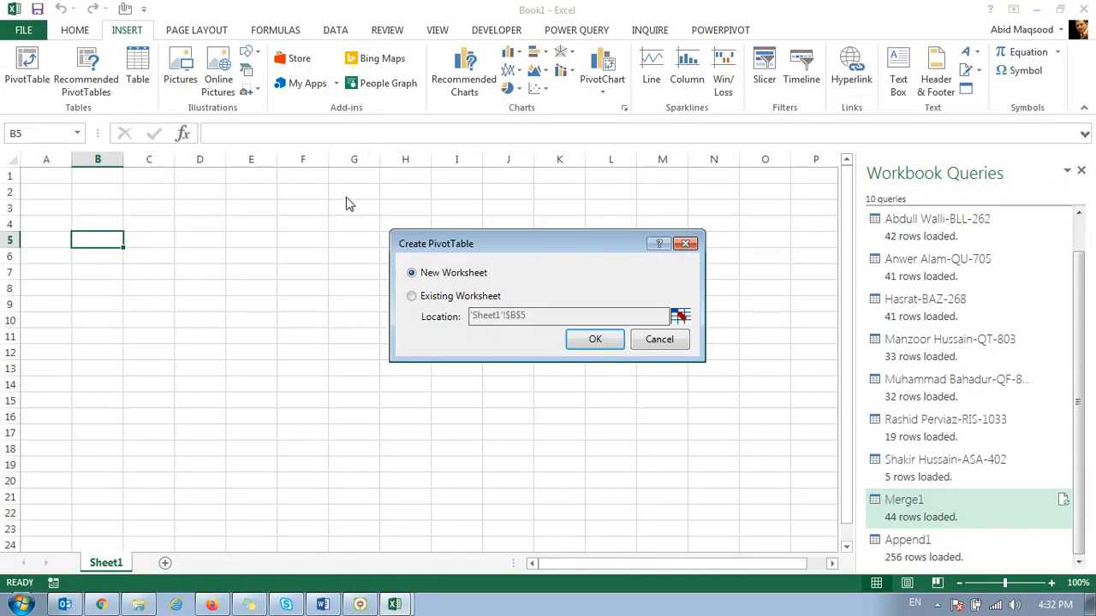
{"action": "left_click", "coordinate": [587, 337]}
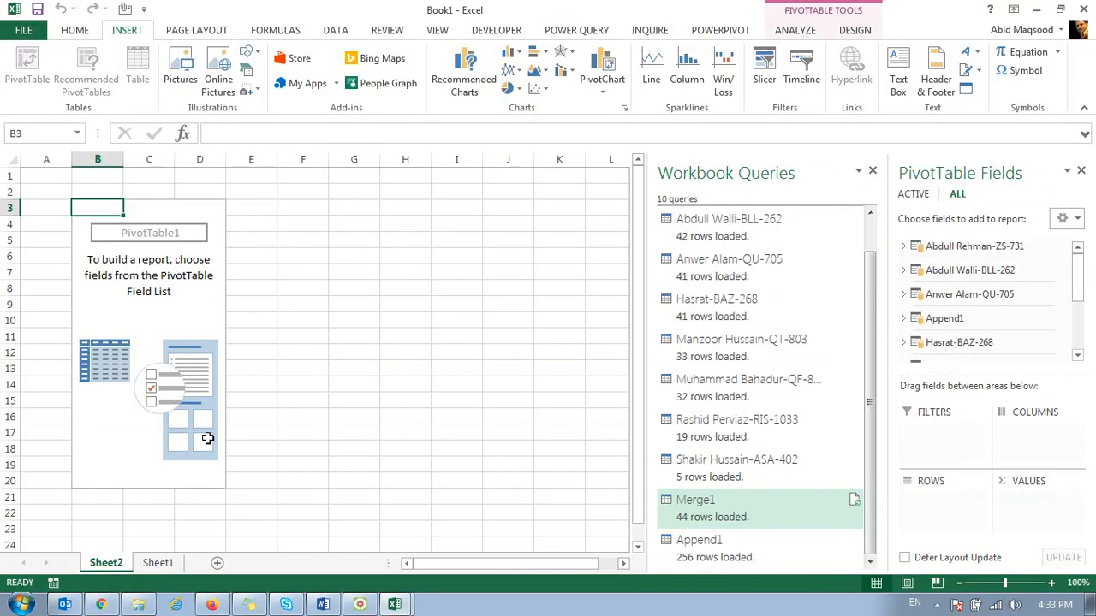
{"action": "left_click", "coordinate": [871, 171]}
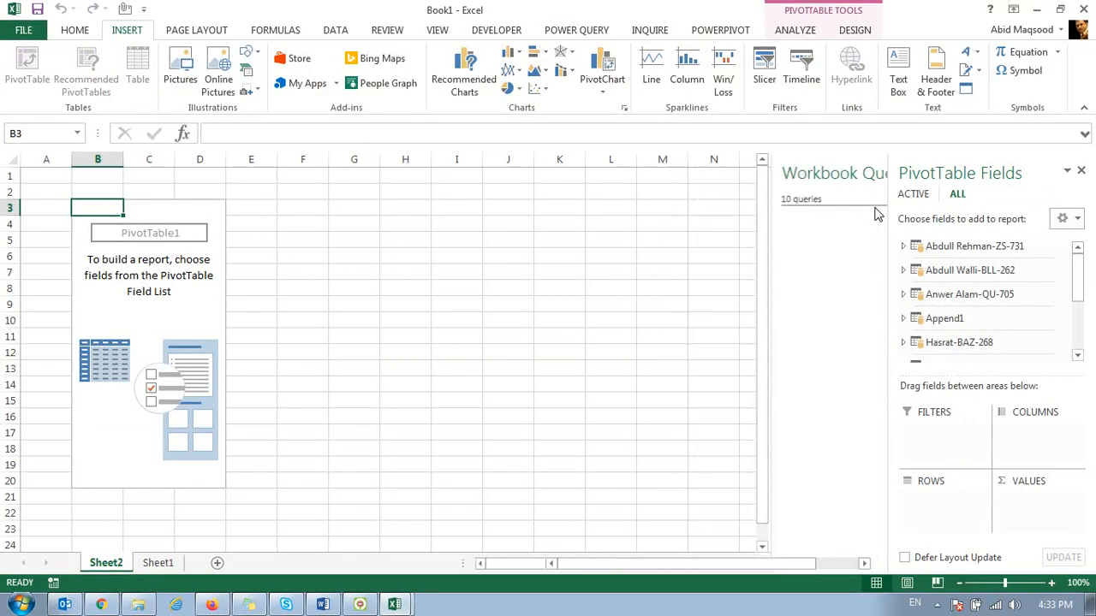
{"action": "scroll", "coordinate": [1077, 276], "scroll_direction": "down", "scroll_amount": 1}
{"action": "left_click_drag", "start_coordinate": [1077, 276], "coordinate": [1082, 167]}
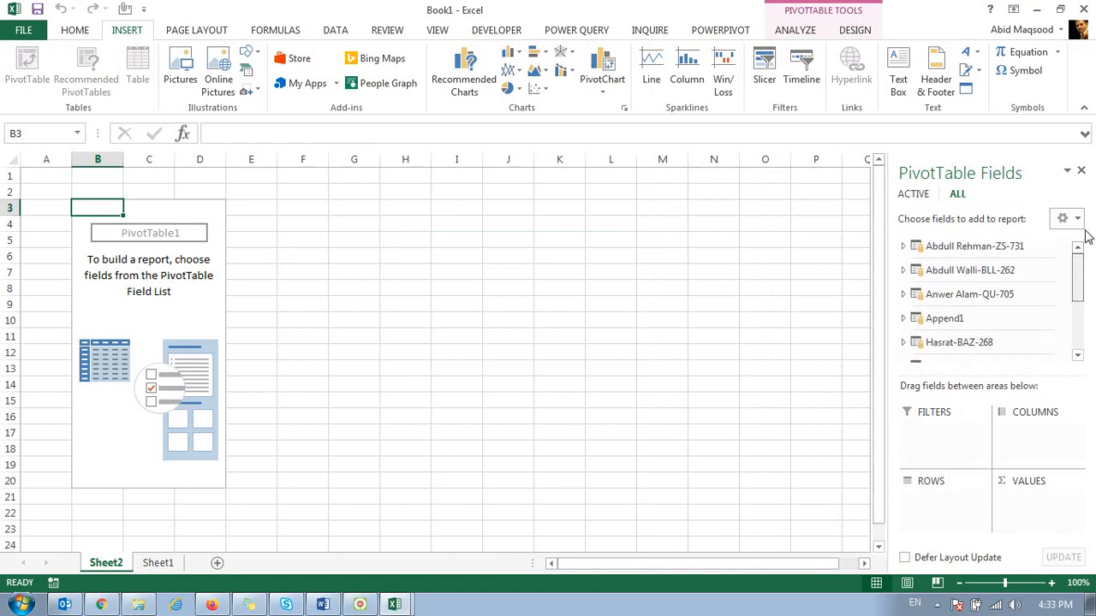
Step: Add the Date, Month, Vehicle No. and Driver Name fields of Append1 to the PivotTable rows
{"action": "left_click", "coordinate": [902, 318]}
{"action": "left_click_drag", "start_coordinate": [950, 258], "coordinate": [945, 519]}
{"action": "left_click_drag", "start_coordinate": [970, 375], "coordinate": [966, 535]}
{"action": "left_click_drag", "start_coordinate": [960, 315], "coordinate": [938, 526]}
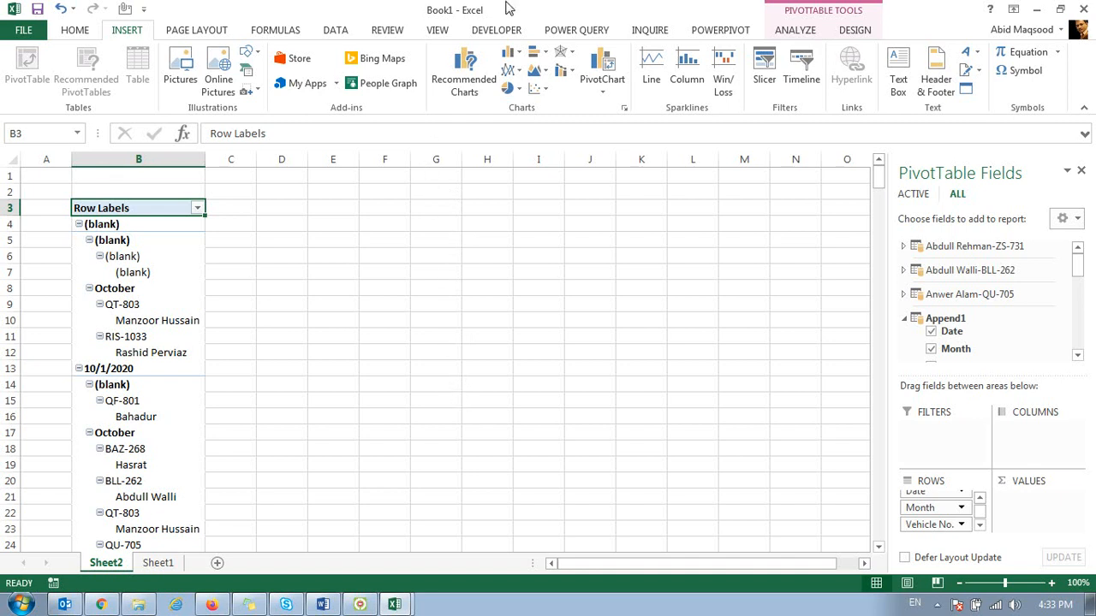
Step: Close the Book1 workbook without saving its changes
{"action": "left_click", "coordinate": [437, 12]}
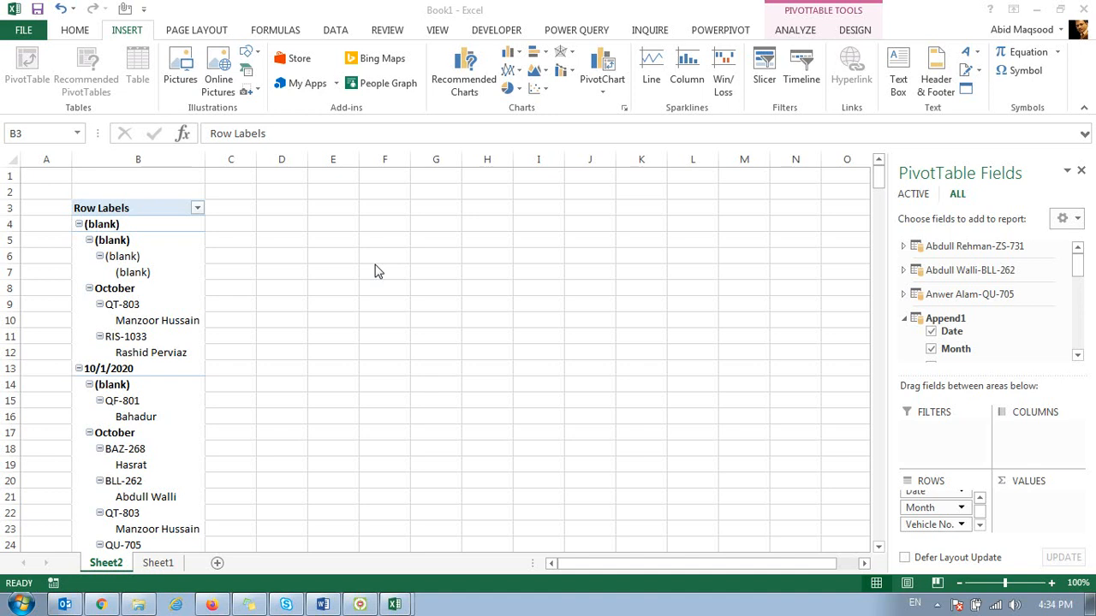
{"action": "left_click", "coordinate": [1084, 8]}
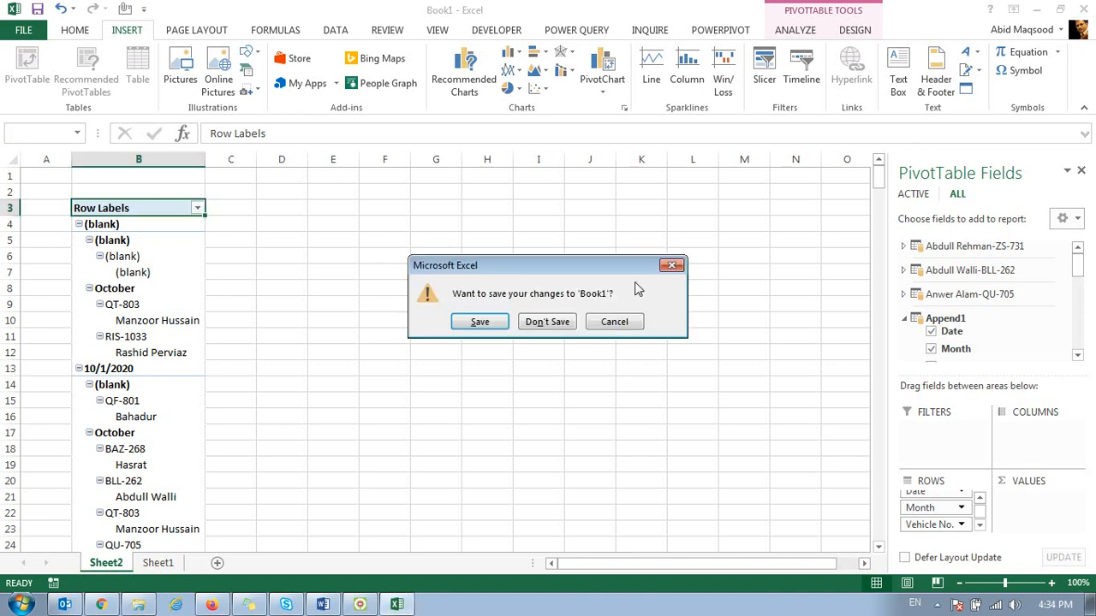
{"action": "left_click", "coordinate": [556, 322]}
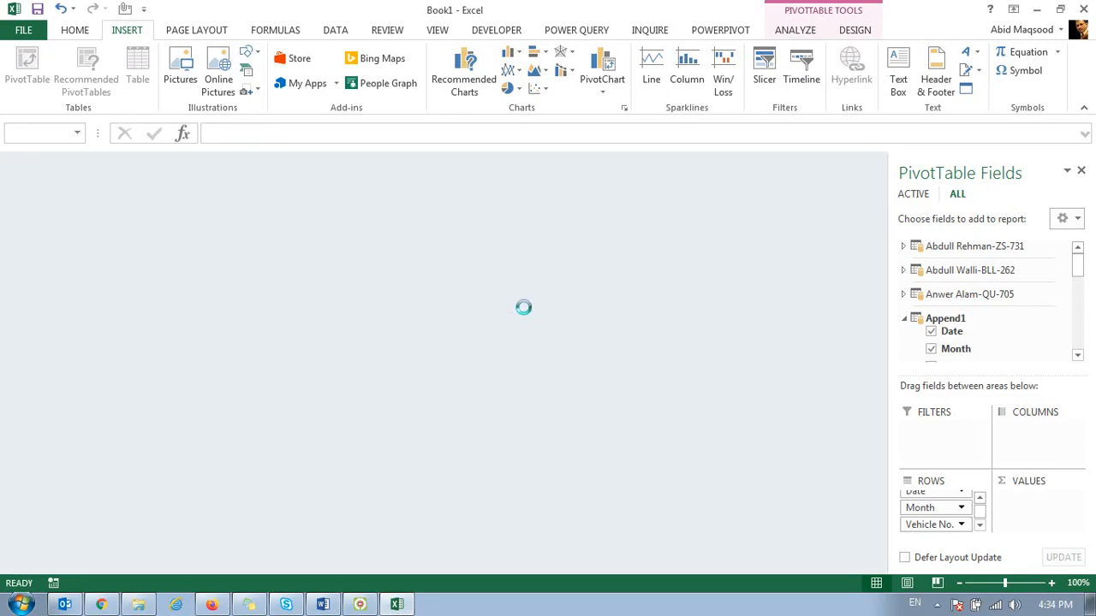
Step: Switch to the file explorer, look through the Excel Training folder, and open the PowerPivot folder under C Drive
{"action": "left_click", "coordinate": [59, 156]}
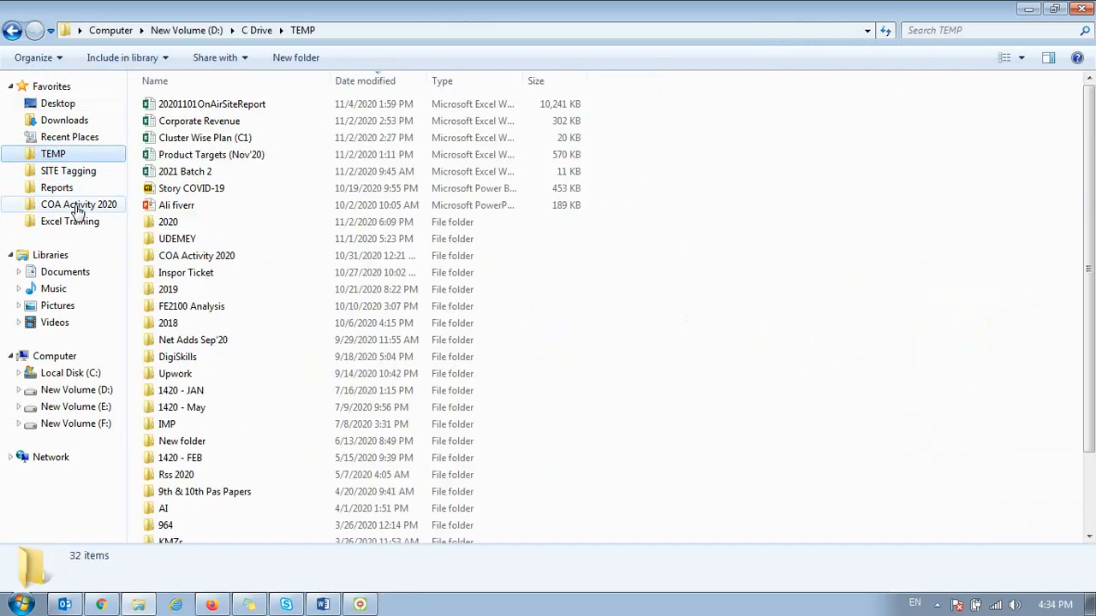
{"action": "left_click", "coordinate": [71, 221]}
{"action": "left_click", "coordinate": [240, 374]}
{"action": "scroll", "coordinate": [249, 392], "scroll_direction": "down", "scroll_amount": 5}
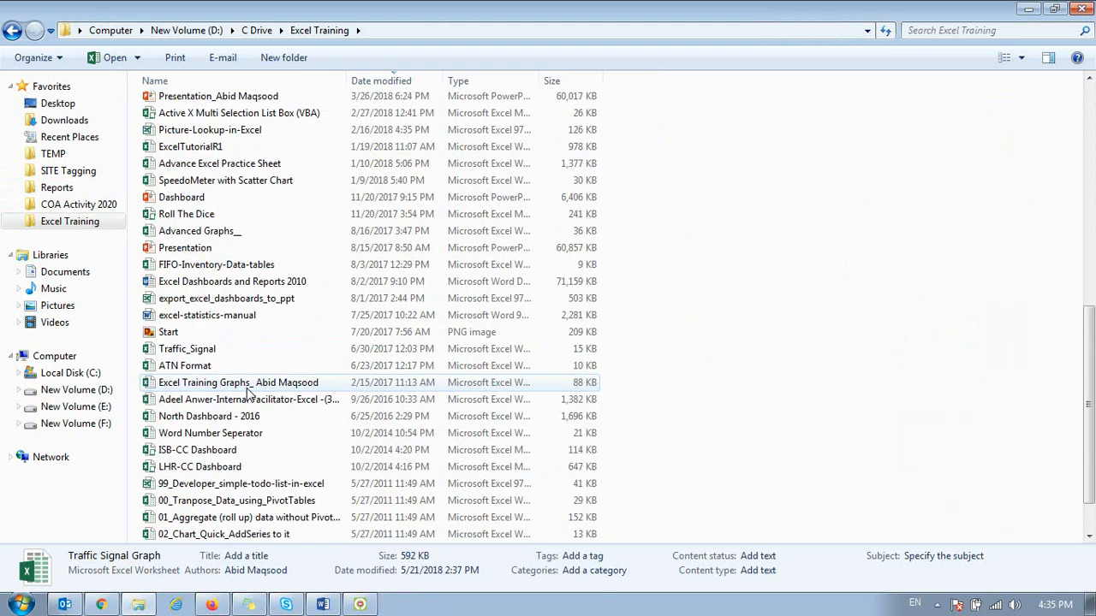
{"action": "scroll", "coordinate": [248, 392], "scroll_direction": "down", "scroll_amount": 2}
{"action": "double_click", "coordinate": [171, 500]}
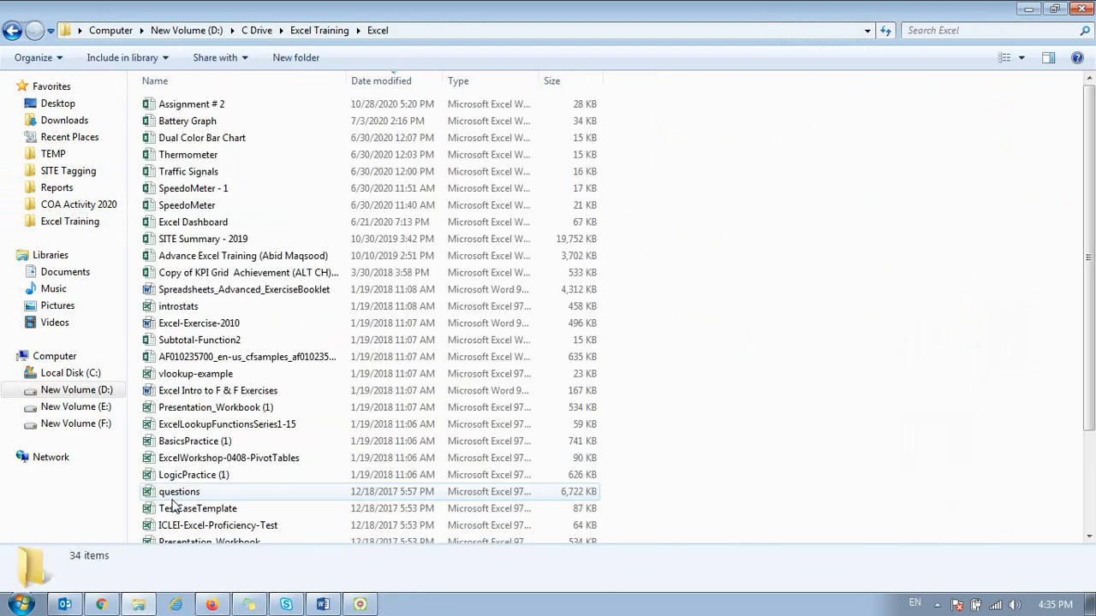
{"action": "left_click", "coordinate": [319, 30]}
{"action": "left_click", "coordinate": [256, 30]}
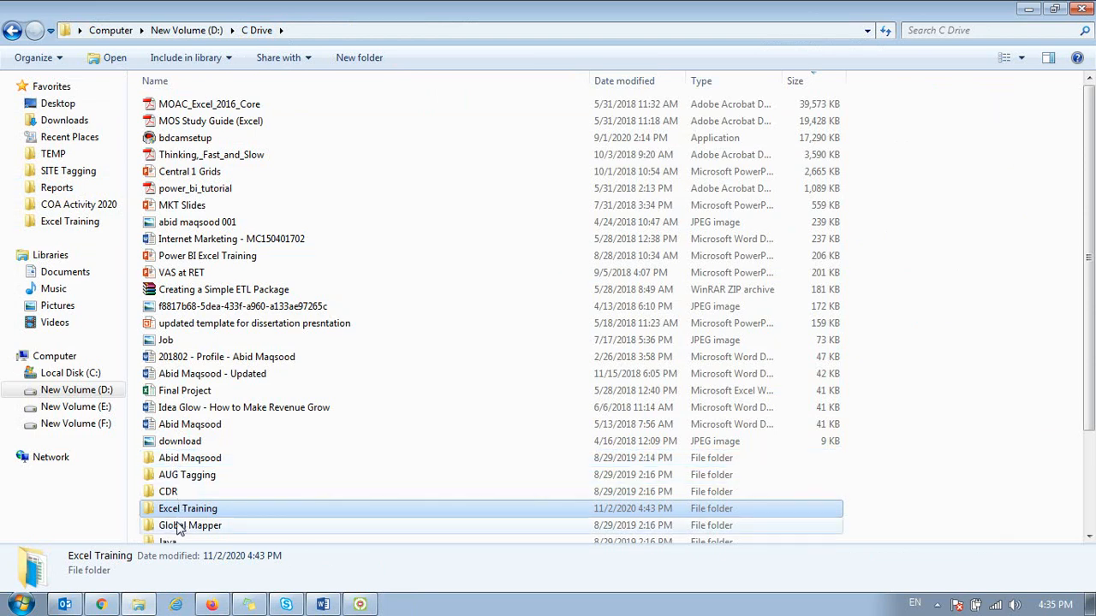
{"action": "scroll", "coordinate": [180, 529], "scroll_direction": "down", "scroll_amount": 4}
{"action": "double_click", "coordinate": [176, 379]}
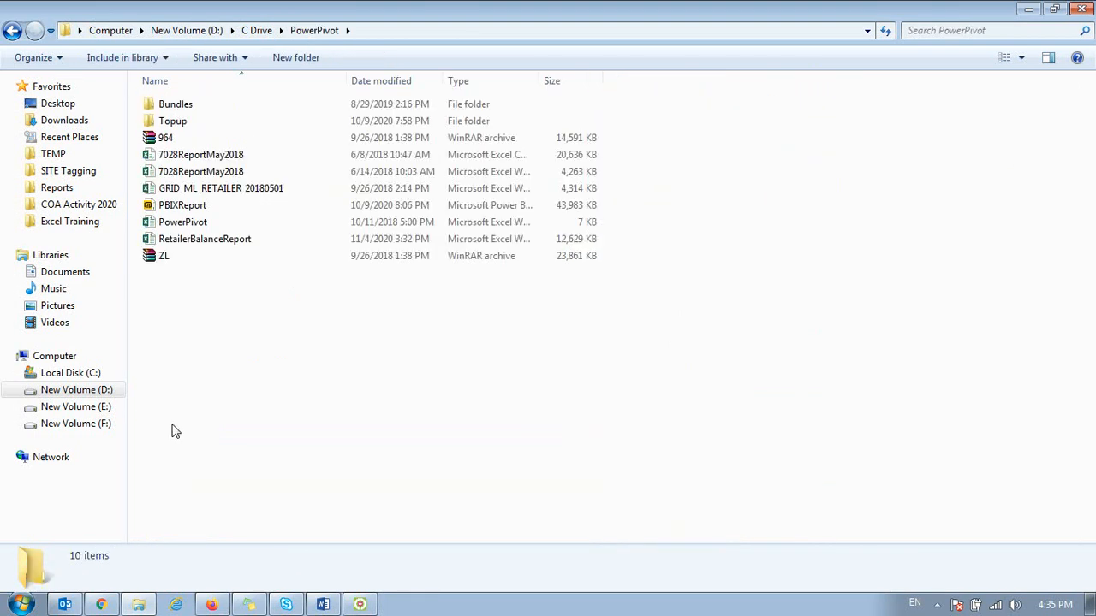
Step: Copy the 964 and ZL archives together with the RetailerBalanceReport workbook
{"action": "left_click", "coordinate": [167, 142]}
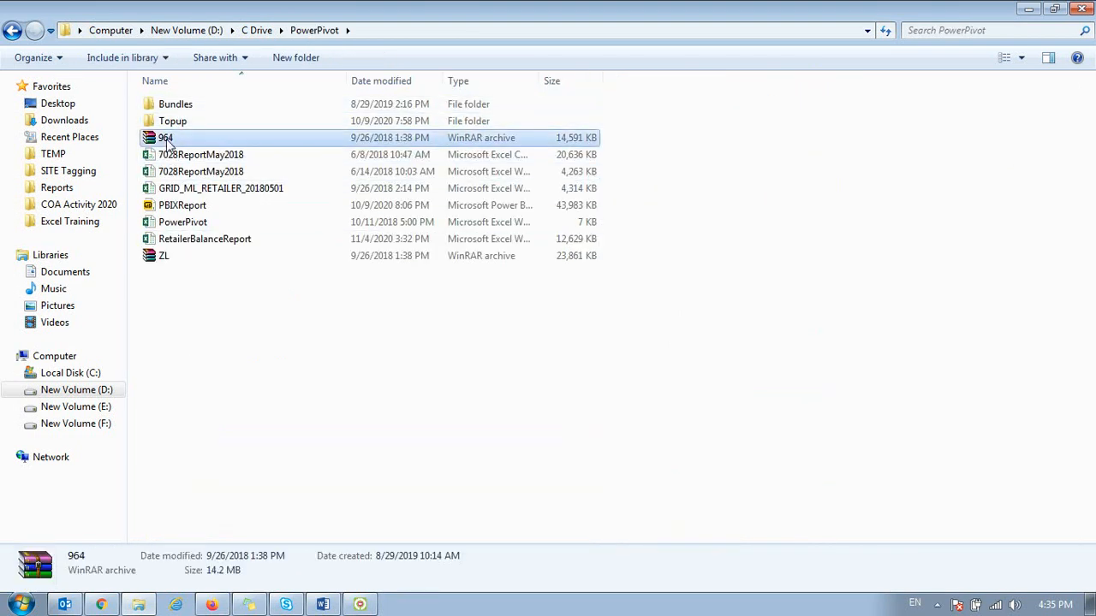
{"action": "left_click", "coordinate": [171, 257], "text": "ctrl"}
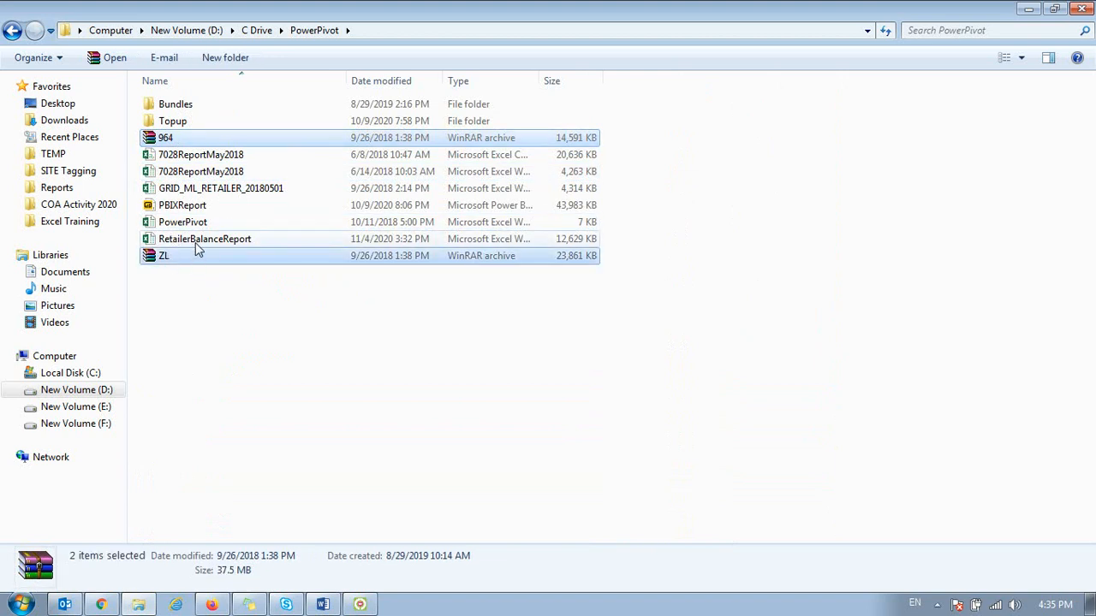
{"action": "left_click", "coordinate": [195, 243], "text": "ctrl"}
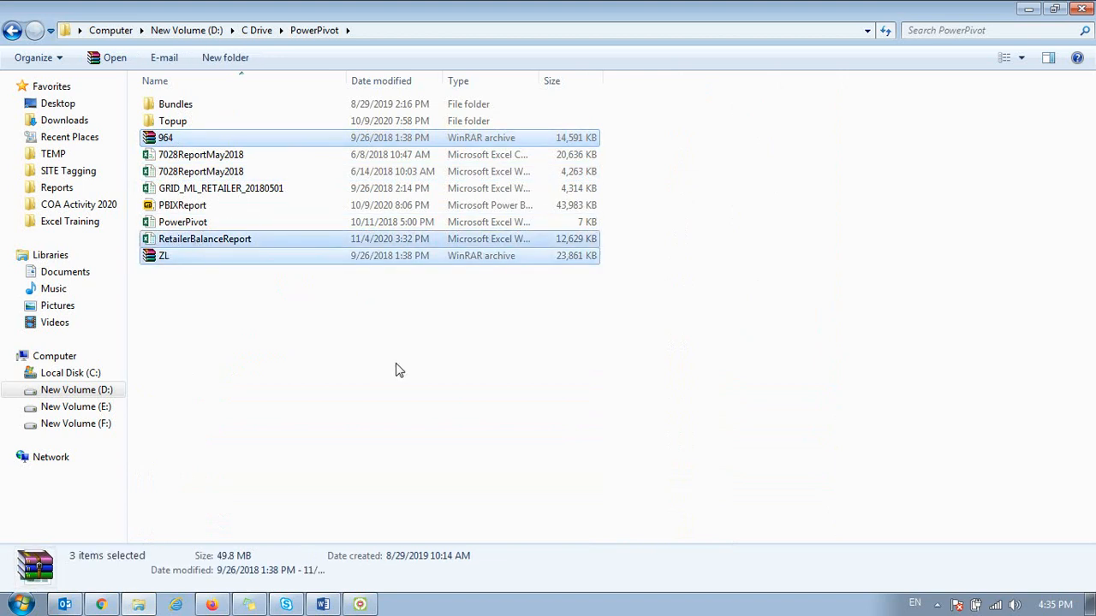
Step: Create a folder named Project in Downloads and paste the copied files into it
{"action": "left_click", "coordinate": [54, 103]}
{"action": "left_click", "coordinate": [65, 121]}
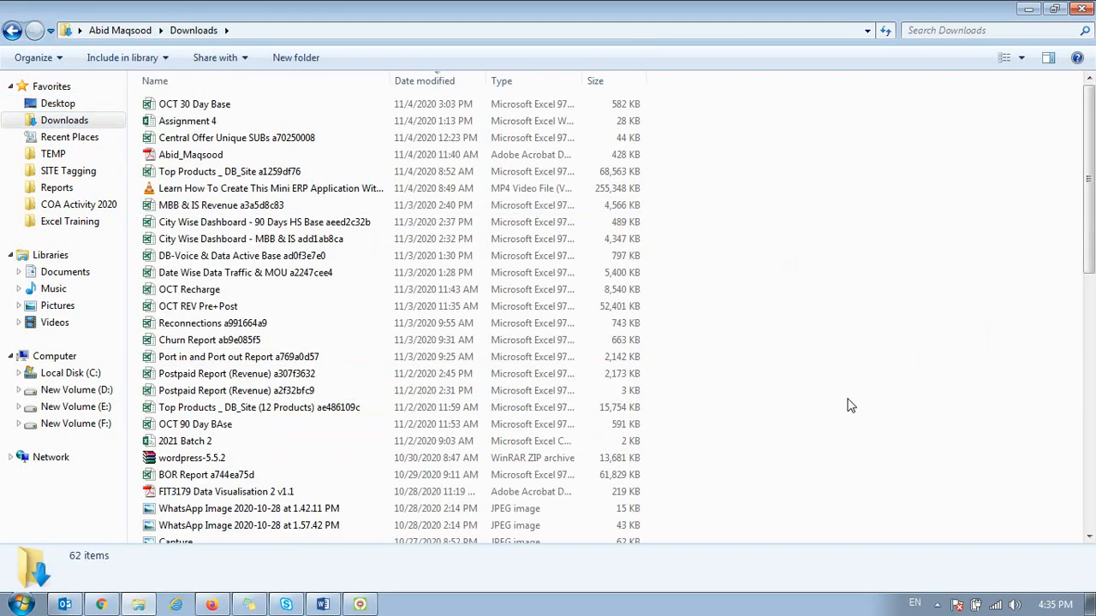
{"action": "left_click", "coordinate": [304, 58]}
{"action": "type", "text": "Project"}
{"action": "key", "text": "Return"}
{"action": "key", "text": "Return"}
{"action": "key", "text": "ctrl+v"}
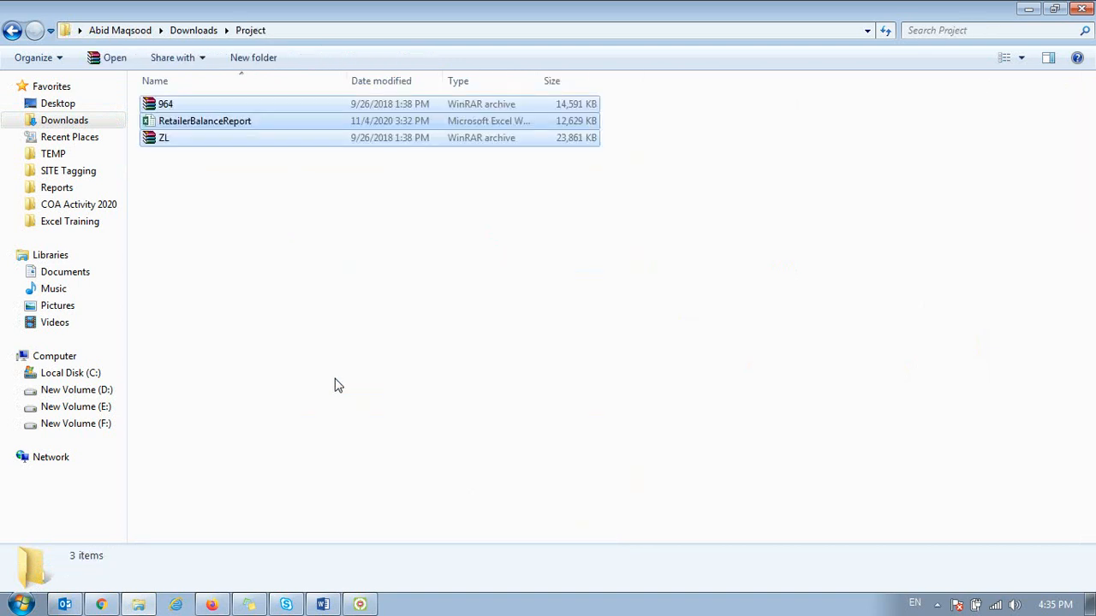
Step: Extract the ZL archive into its own folder inside Project and close the archive program
{"action": "left_click", "coordinate": [358, 246]}
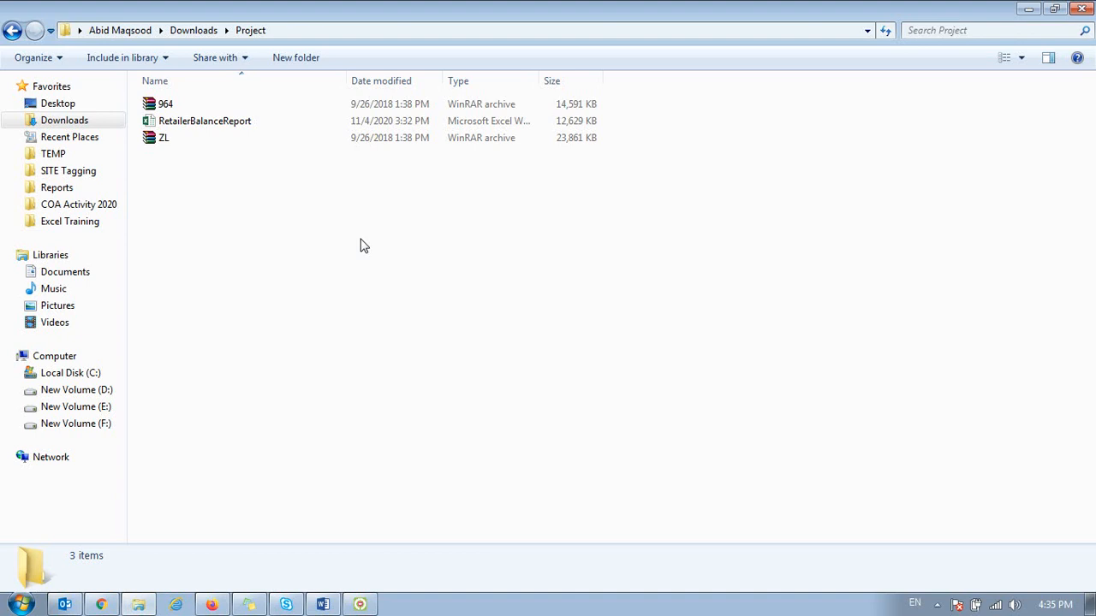
{"action": "left_click", "coordinate": [164, 105]}
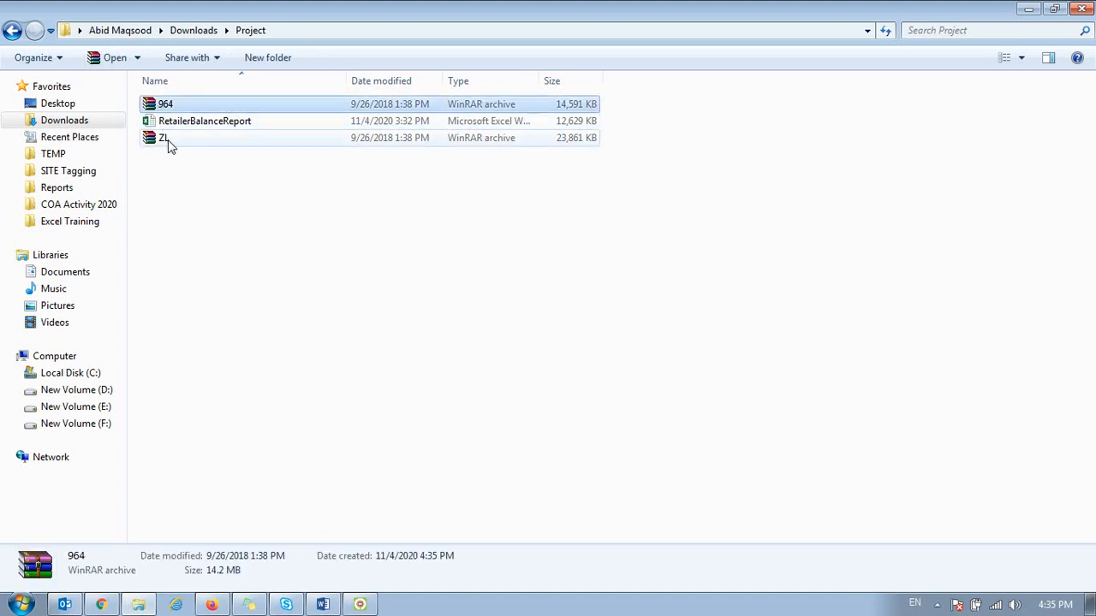
{"action": "left_click", "coordinate": [169, 142], "text": "ctrl"}
{"action": "key", "text": "Return"}
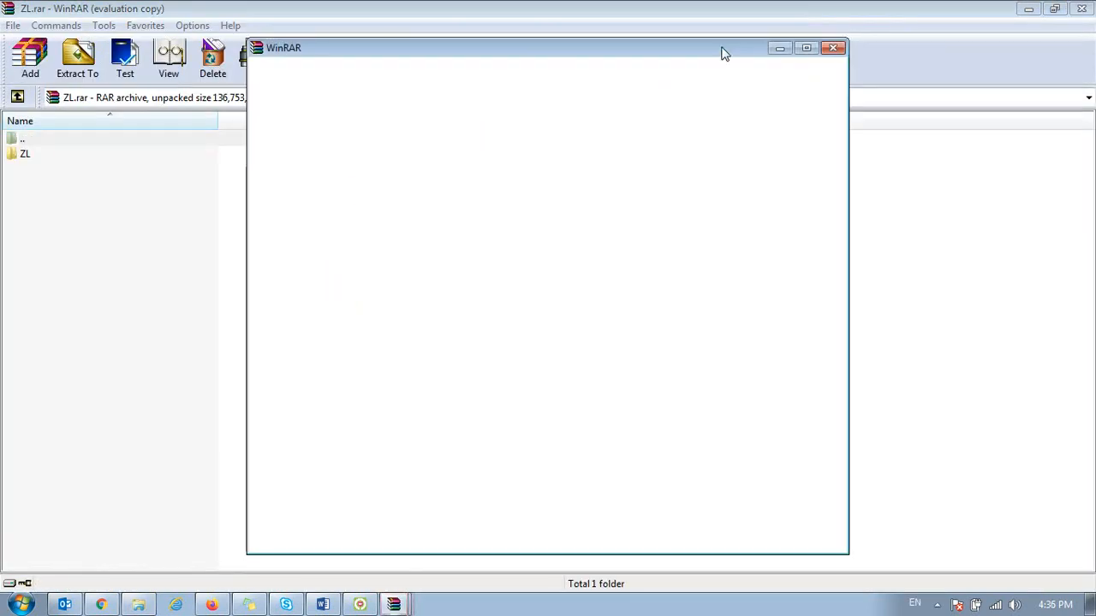
{"action": "left_click", "coordinate": [832, 48]}
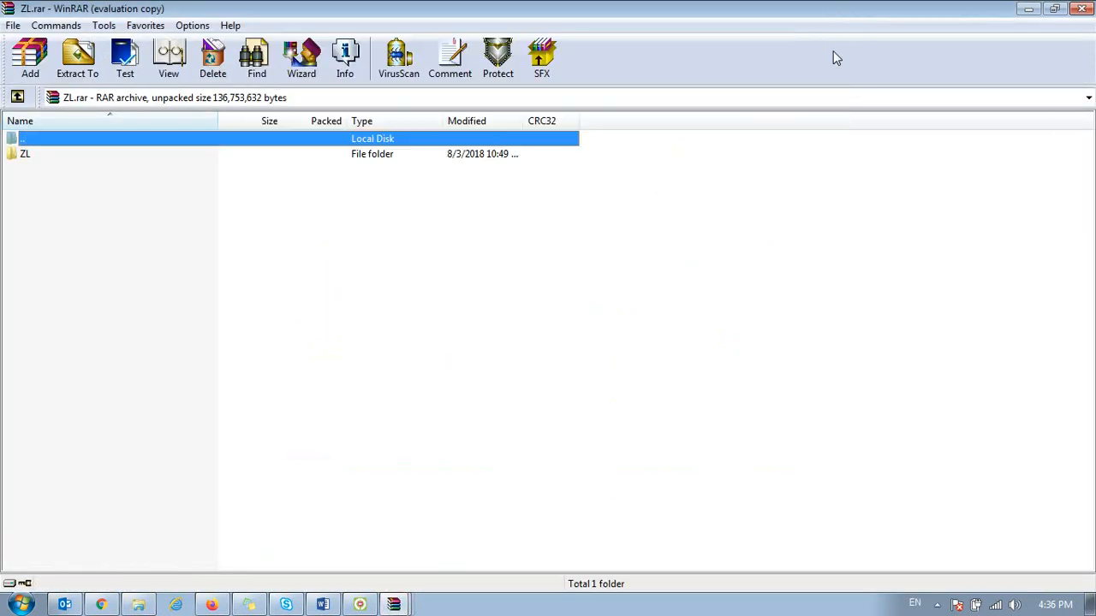
{"action": "left_click", "coordinate": [77, 56]}
{"action": "left_click", "coordinate": [587, 470]}
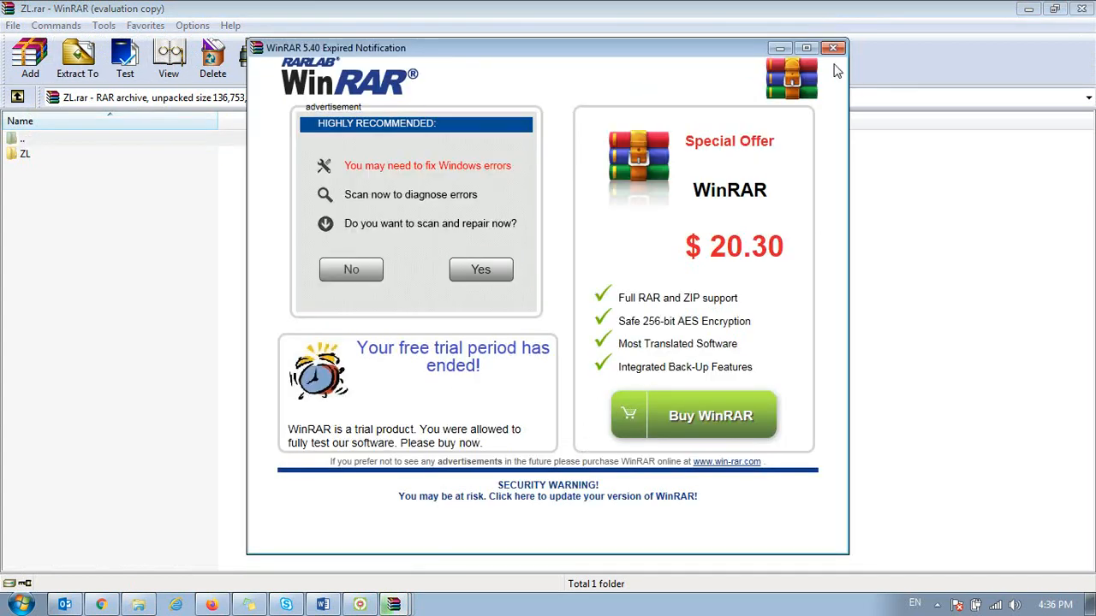
{"action": "left_click", "coordinate": [832, 48]}
{"action": "left_click", "coordinate": [1082, 9]}
Step: Extract the 964 archive into its own 964 folder inside Project and close the archive program
{"action": "left_click", "coordinate": [94, 53]}
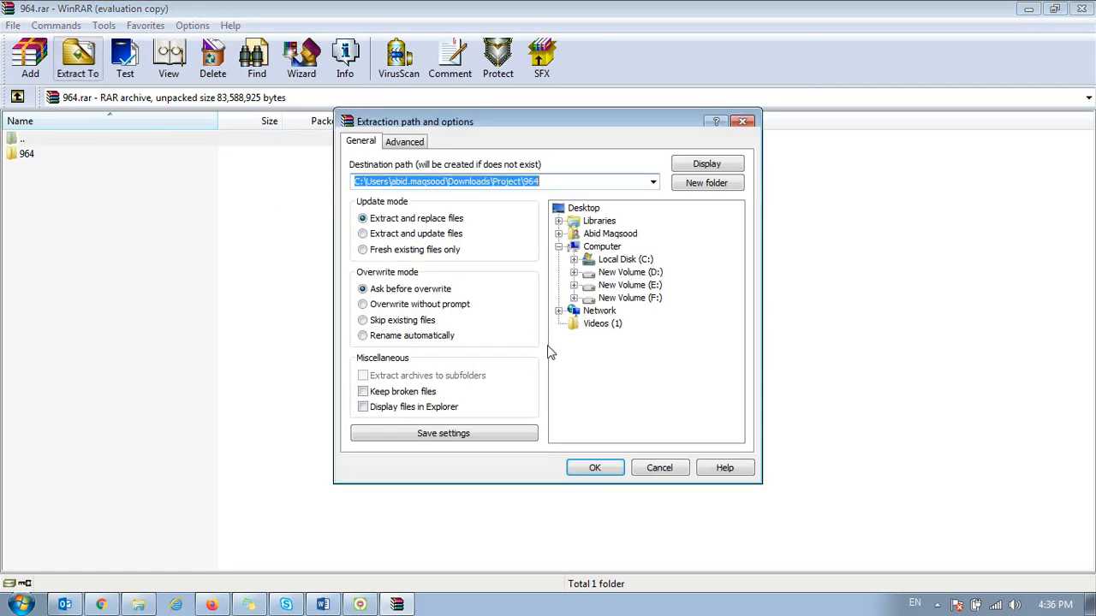
{"action": "left_click", "coordinate": [607, 463]}
{"action": "left_click", "coordinate": [1082, 9]}
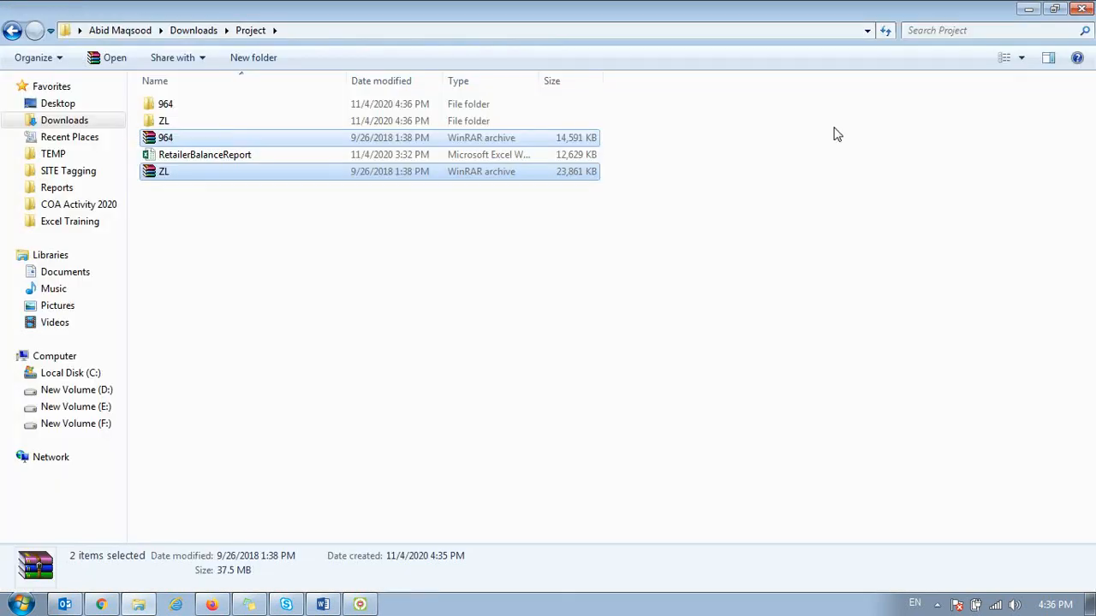
Step: Delete the 964 and ZL archive files from the Project folder, keeping the extracted folders
{"action": "left_click", "coordinate": [196, 314]}
{"action": "left_click", "coordinate": [159, 139]}
{"action": "left_click", "coordinate": [178, 175], "text": "ctrl"}
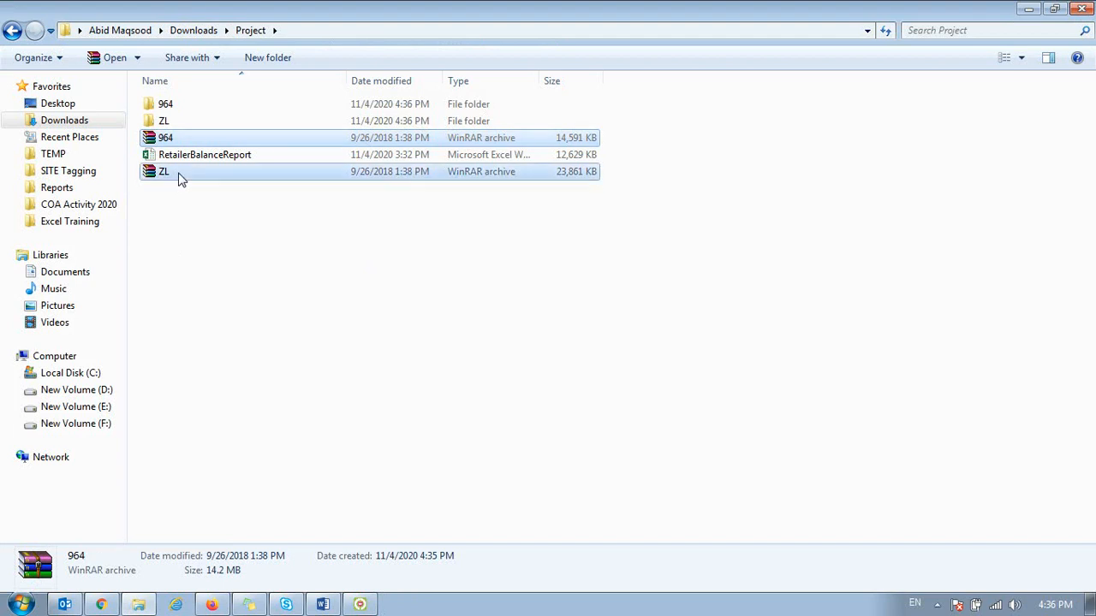
{"action": "key", "text": "Delete"}
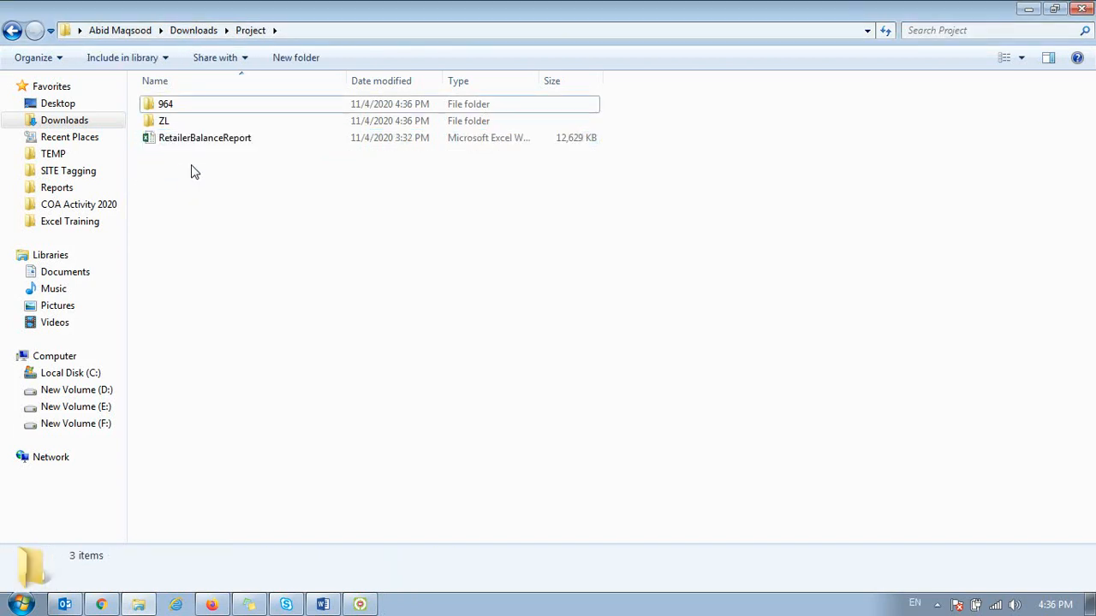
Step: Create a new Excel workbook named PowerPivot in the Project folder and open it
{"action": "right_click", "coordinate": [198, 201]}
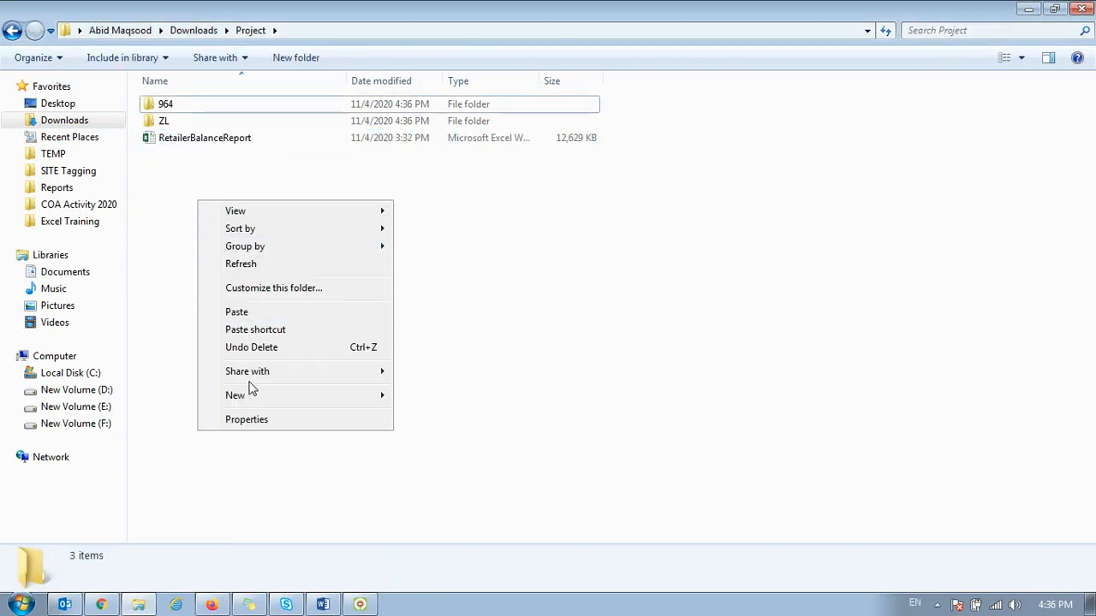
{"action": "mouse_move", "coordinate": [348, 396]}
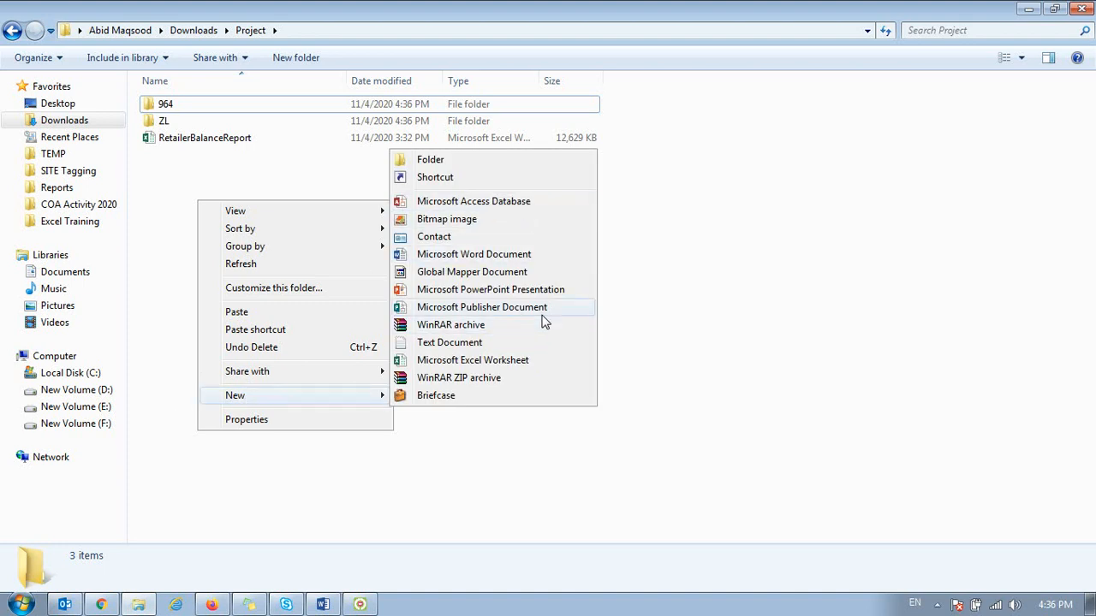
{"action": "left_click", "coordinate": [459, 361]}
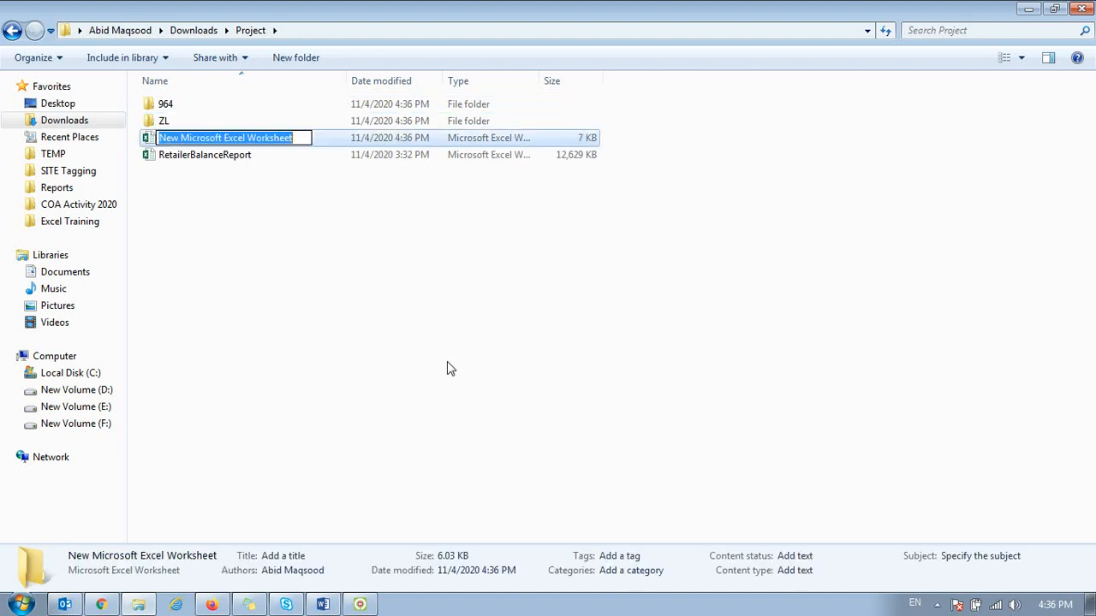
{"action": "type", "text": "Po"}
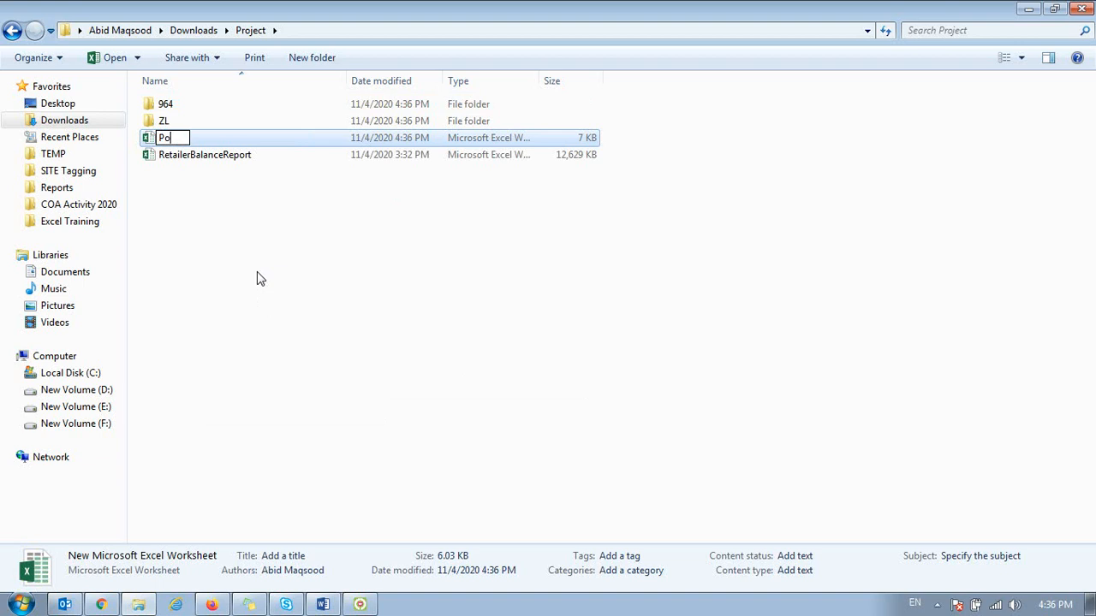
{"action": "type", "text": "werPivot"}
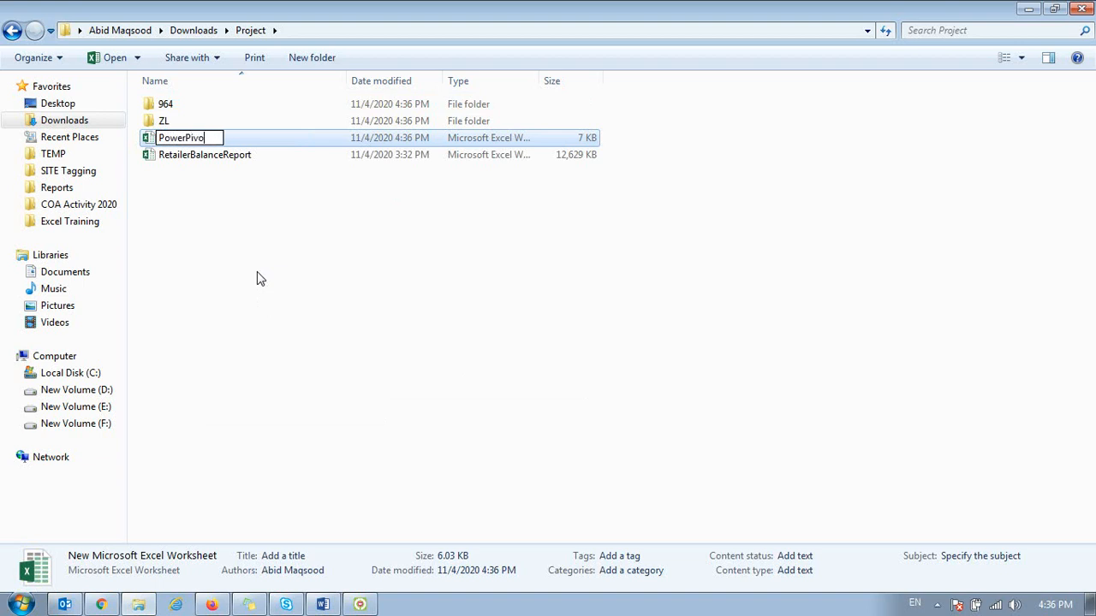
{"action": "key", "text": "Return"}
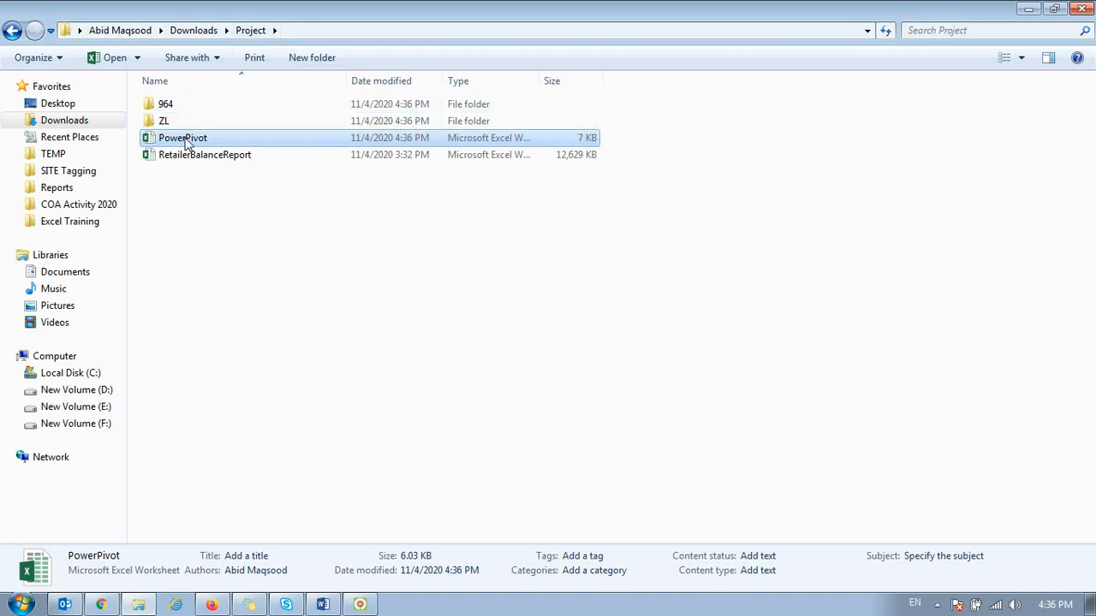
{"action": "left_click", "coordinate": [218, 175]}
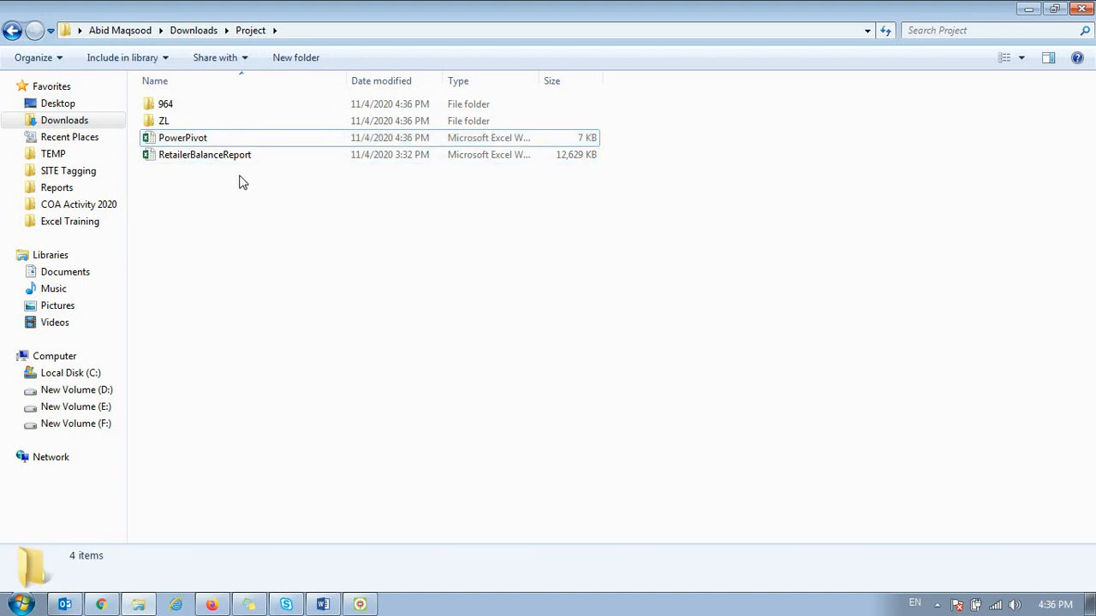
{"action": "double_click", "coordinate": [202, 142]}
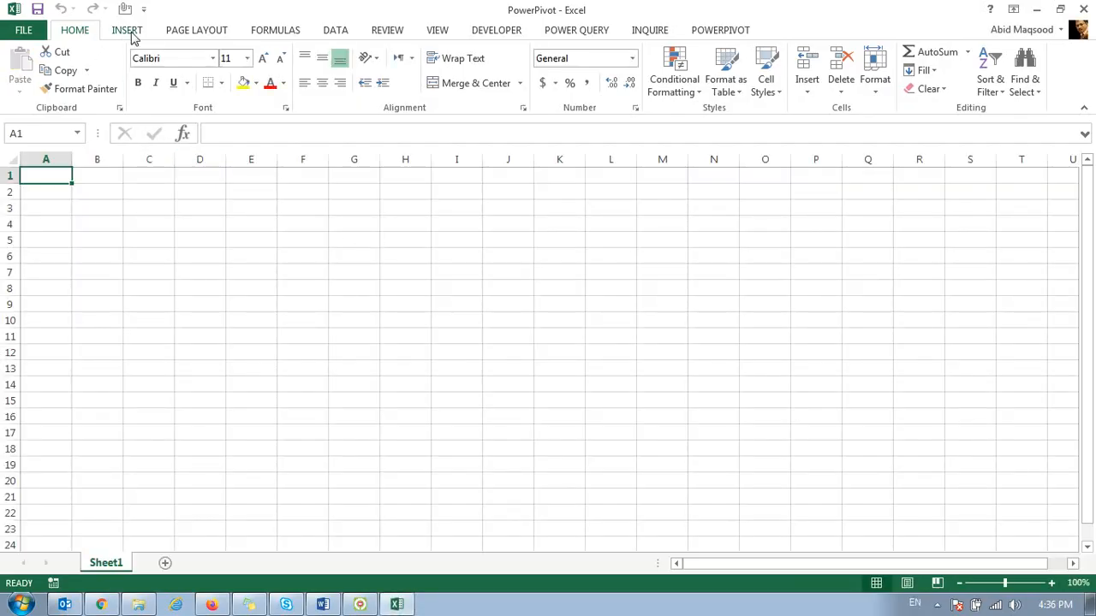
Step: Start a Power Query import from a folder using the Downloads\Project\964\964 path
{"action": "left_click", "coordinate": [572, 31]}
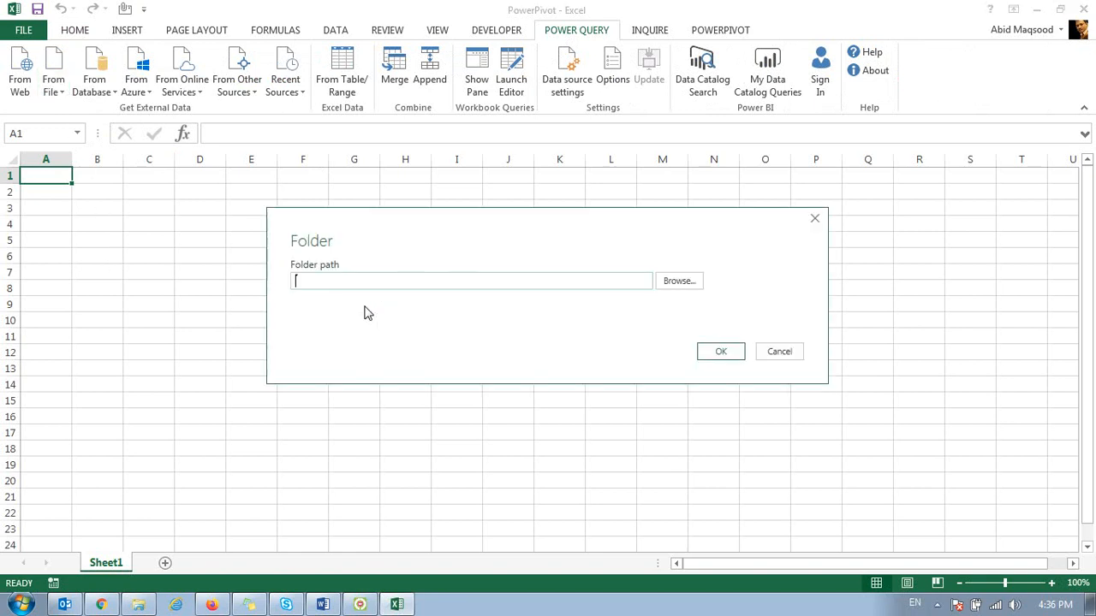
{"action": "left_click", "coordinate": [684, 286]}
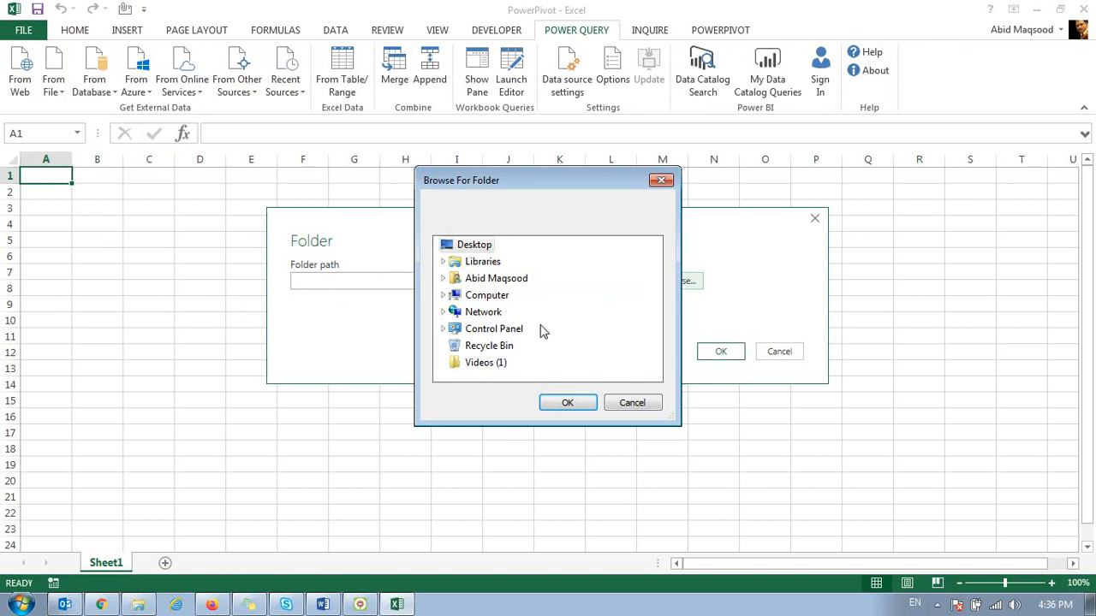
{"action": "left_click", "coordinate": [492, 279]}
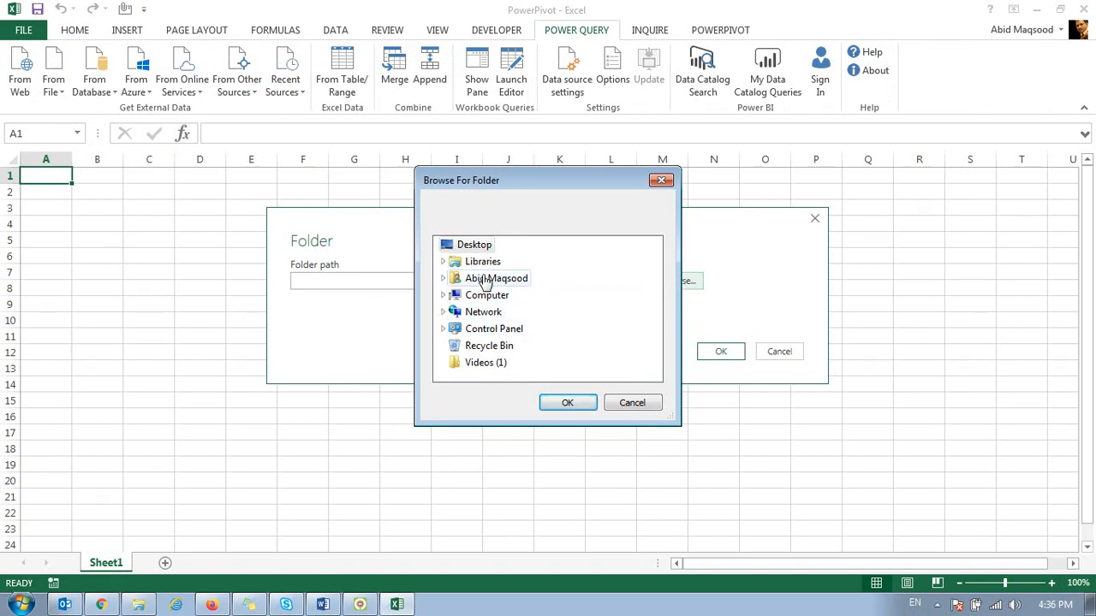
{"action": "scroll", "coordinate": [518, 341], "scroll_direction": "down", "scroll_amount": 1}
{"action": "left_click", "coordinate": [512, 315]}
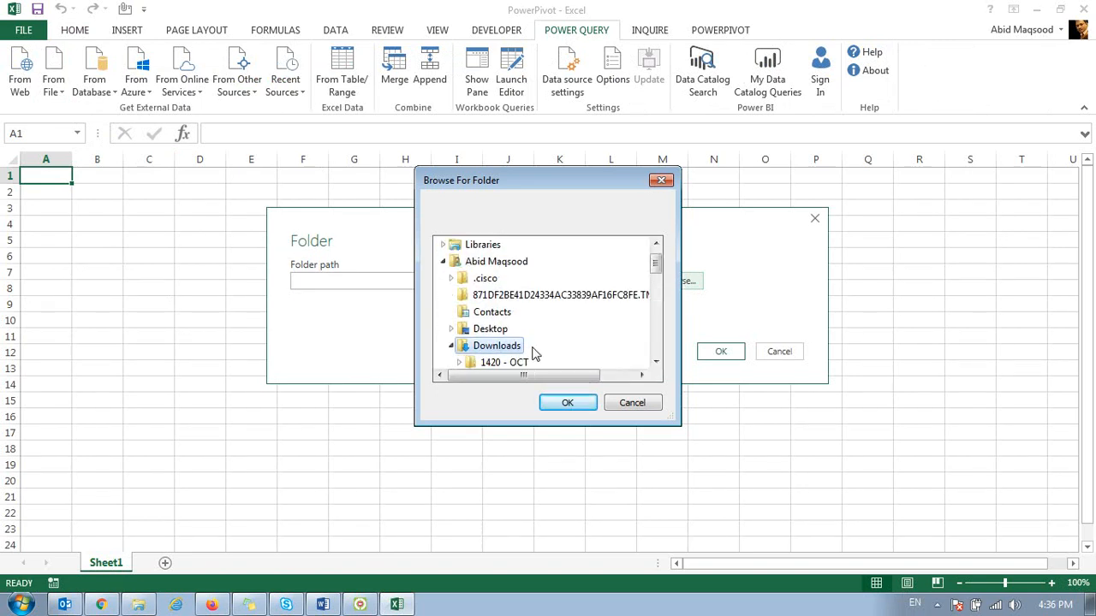
{"action": "scroll", "coordinate": [534, 353], "scroll_direction": "down", "scroll_amount": 3}
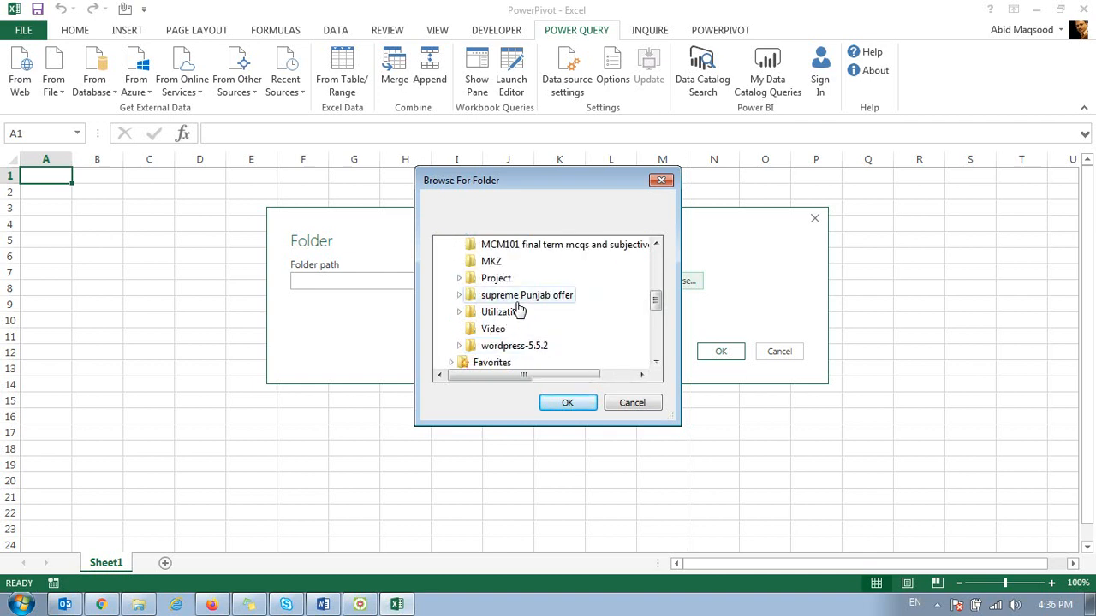
{"action": "scroll", "coordinate": [504, 284], "scroll_direction": "up", "scroll_amount": 1}
{"action": "left_click", "coordinate": [529, 345]}
{"action": "left_click", "coordinate": [500, 364]}
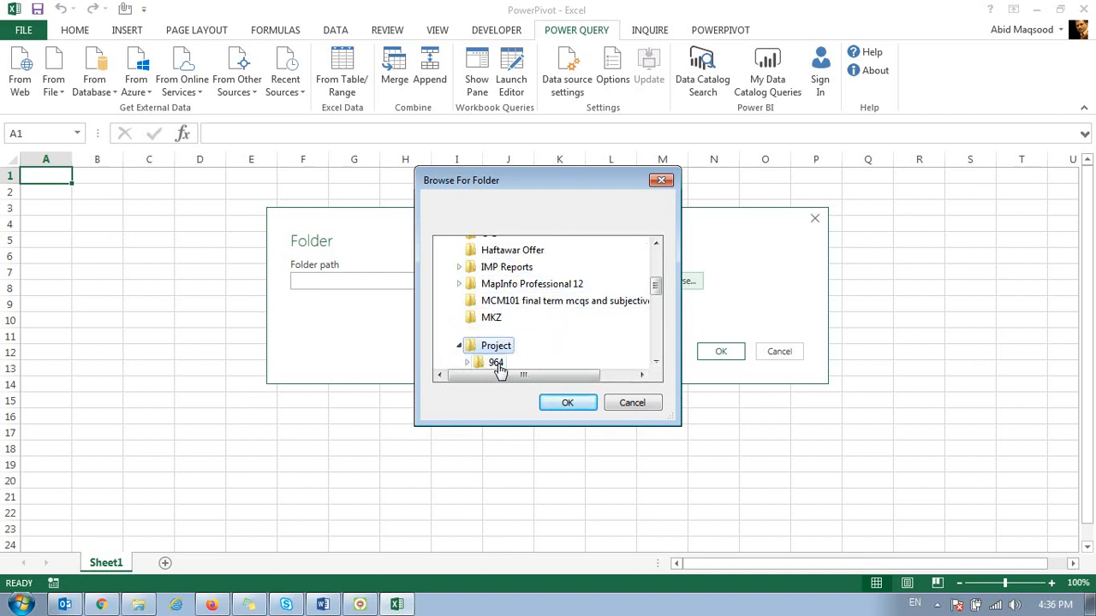
{"action": "left_click", "coordinate": [505, 362]}
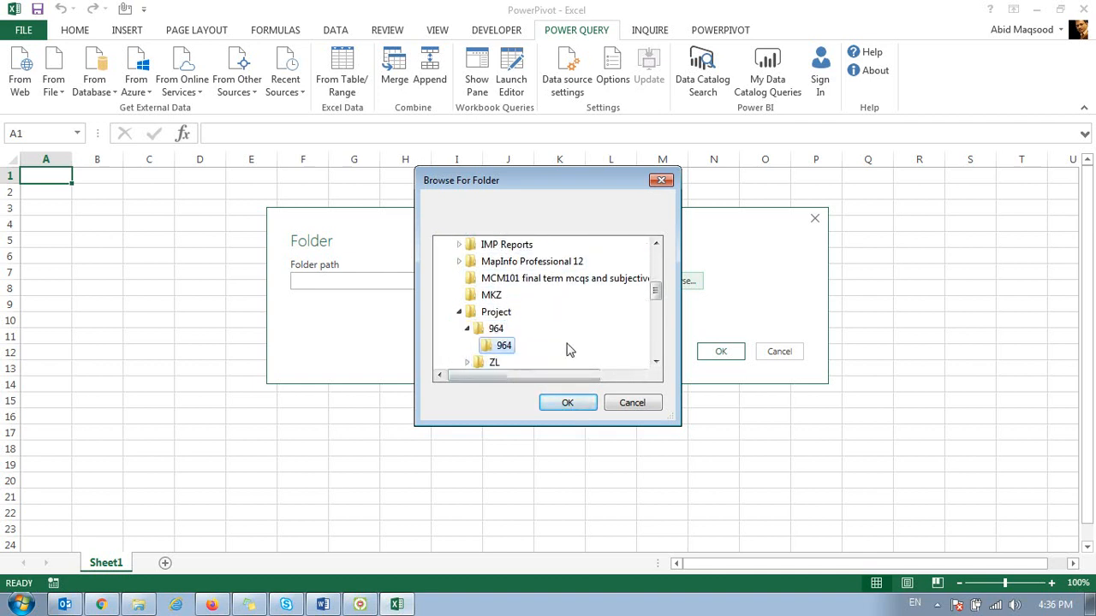
{"action": "left_click", "coordinate": [567, 402]}
{"action": "left_click", "coordinate": [729, 353]}
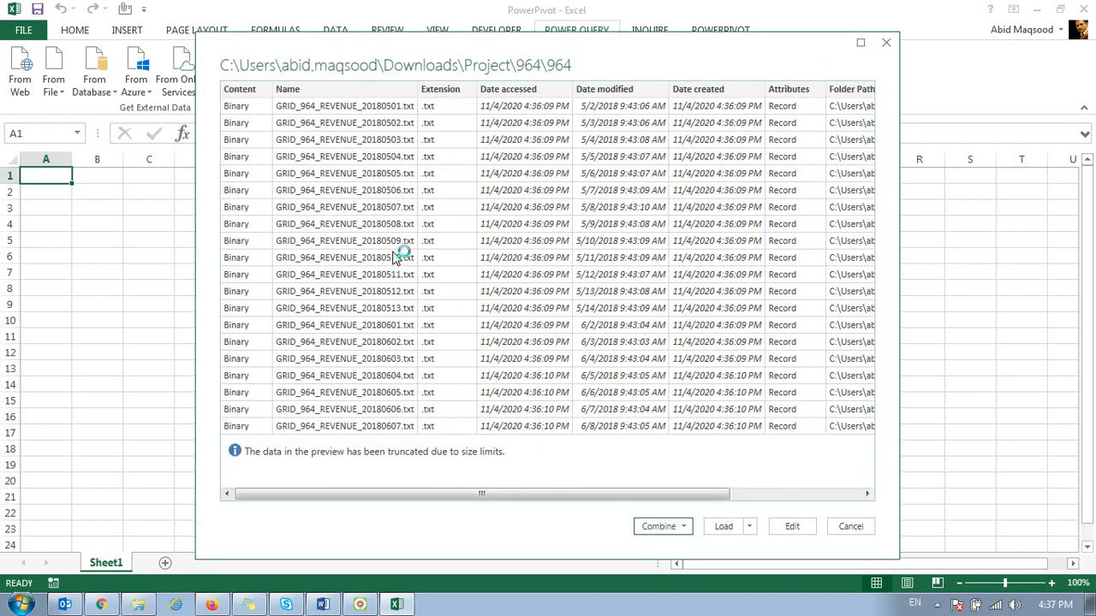
Step: Combine and load the 964 revenue text files, with the first file as the example and a comma delimiter
{"action": "left_click", "coordinate": [666, 526]}
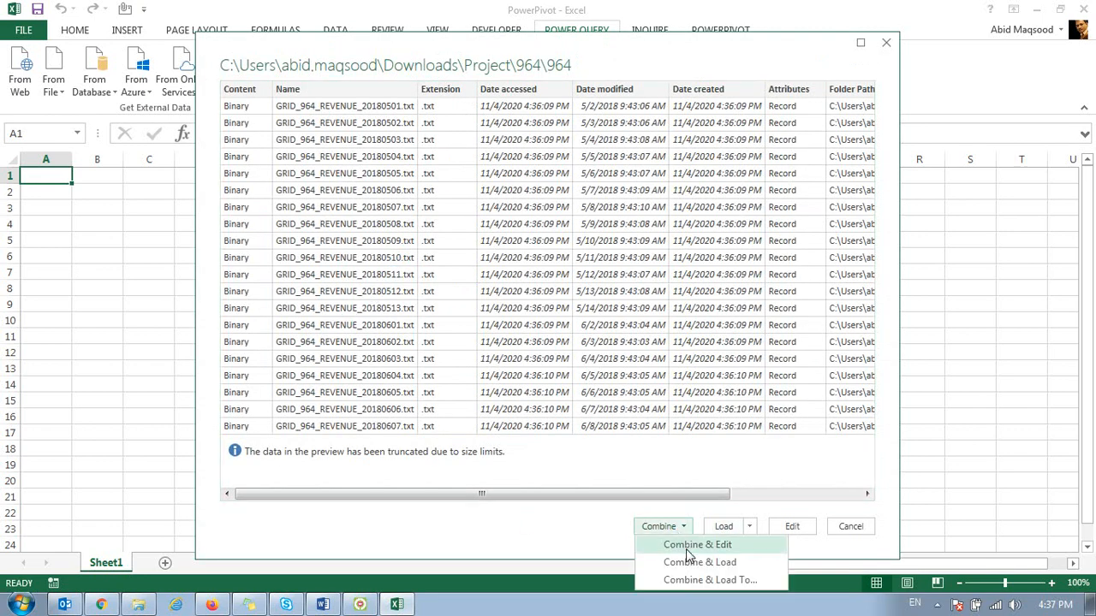
{"action": "left_click", "coordinate": [694, 562]}
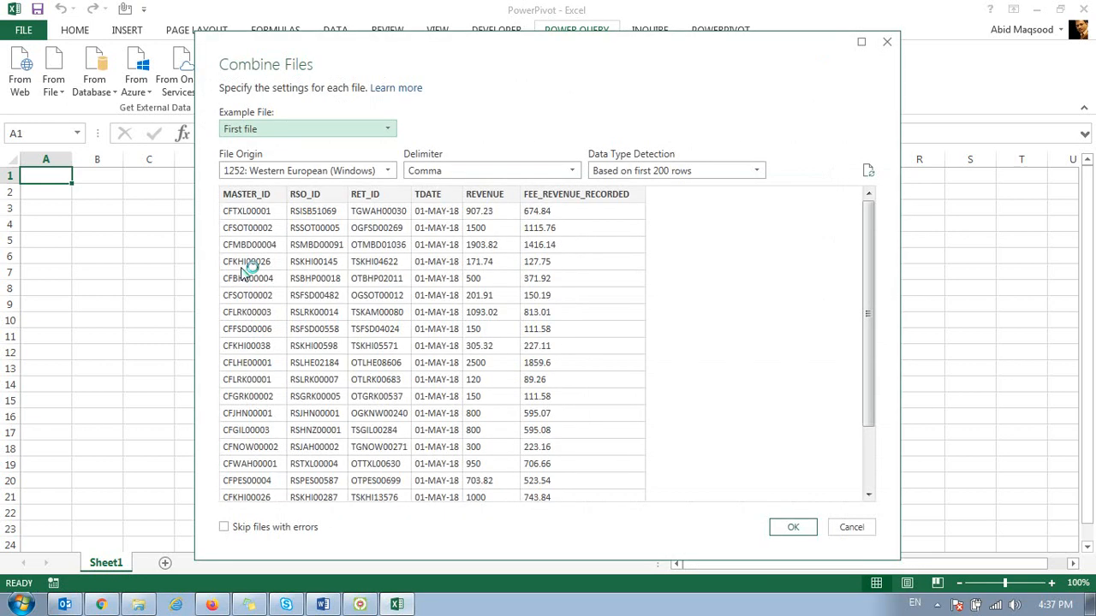
{"action": "left_click", "coordinate": [786, 528]}
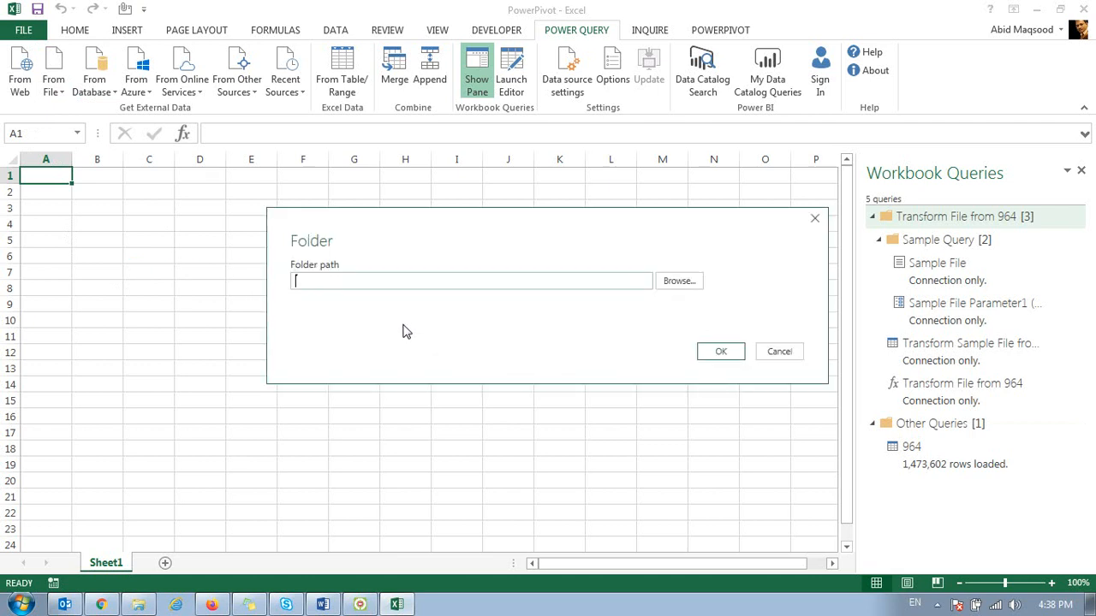
Step: Start a second Power Query folder import using the Downloads\Project\ZL\ZL path
{"action": "left_click", "coordinate": [679, 281]}
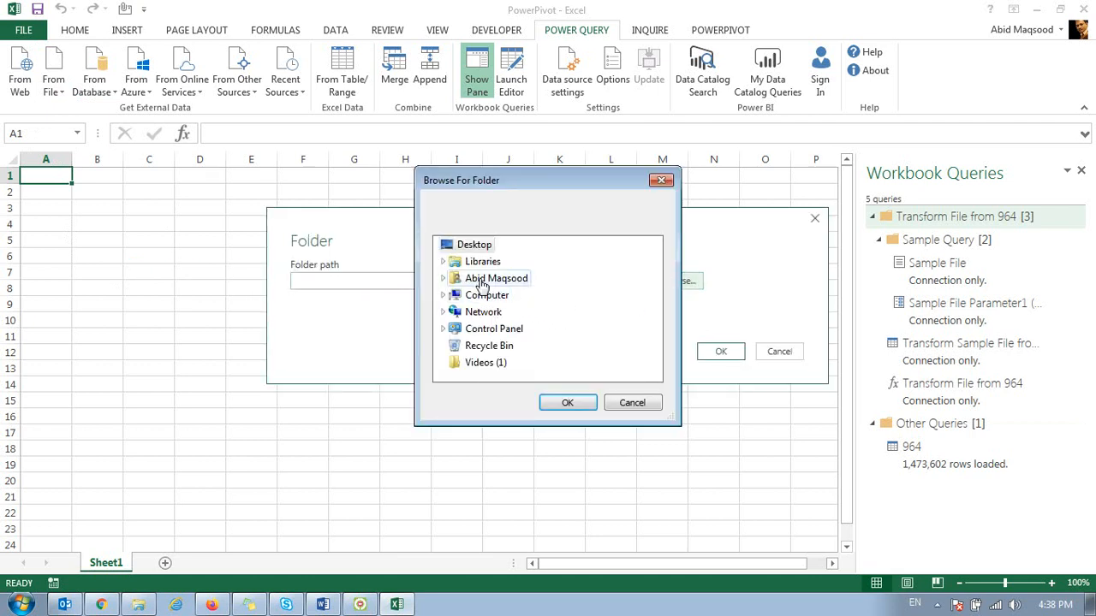
{"action": "double_click", "coordinate": [482, 280]}
{"action": "double_click", "coordinate": [501, 362]}
{"action": "scroll", "coordinate": [518, 341], "scroll_direction": "down", "scroll_amount": 3}
{"action": "left_click", "coordinate": [511, 281]}
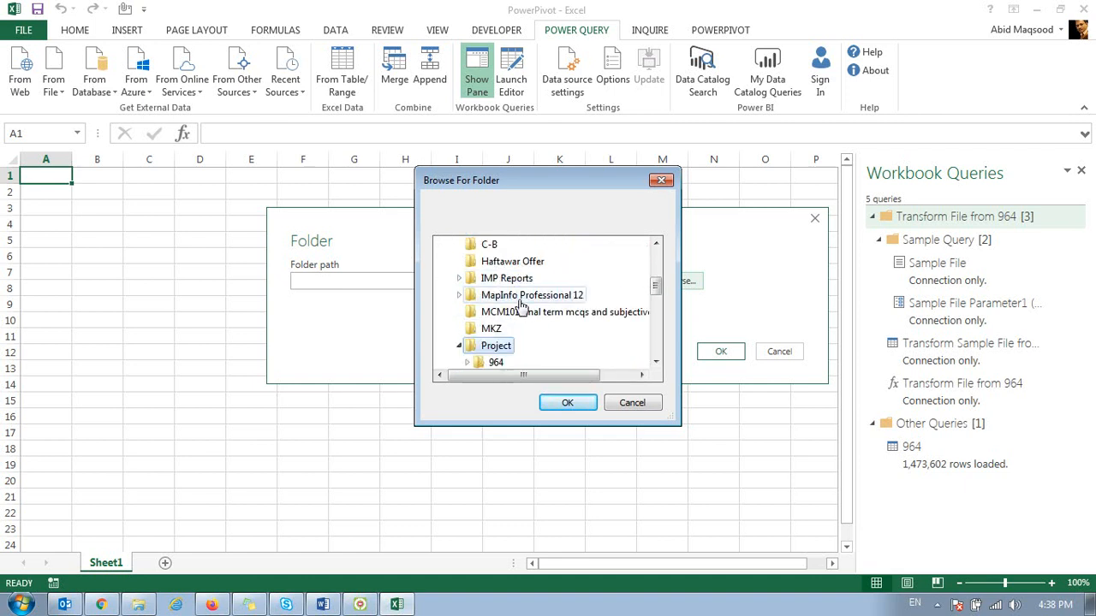
{"action": "scroll", "coordinate": [520, 350], "scroll_direction": "down", "scroll_amount": 1}
{"action": "double_click", "coordinate": [501, 332]}
{"action": "left_click", "coordinate": [511, 364]}
{"action": "left_click", "coordinate": [556, 403]}
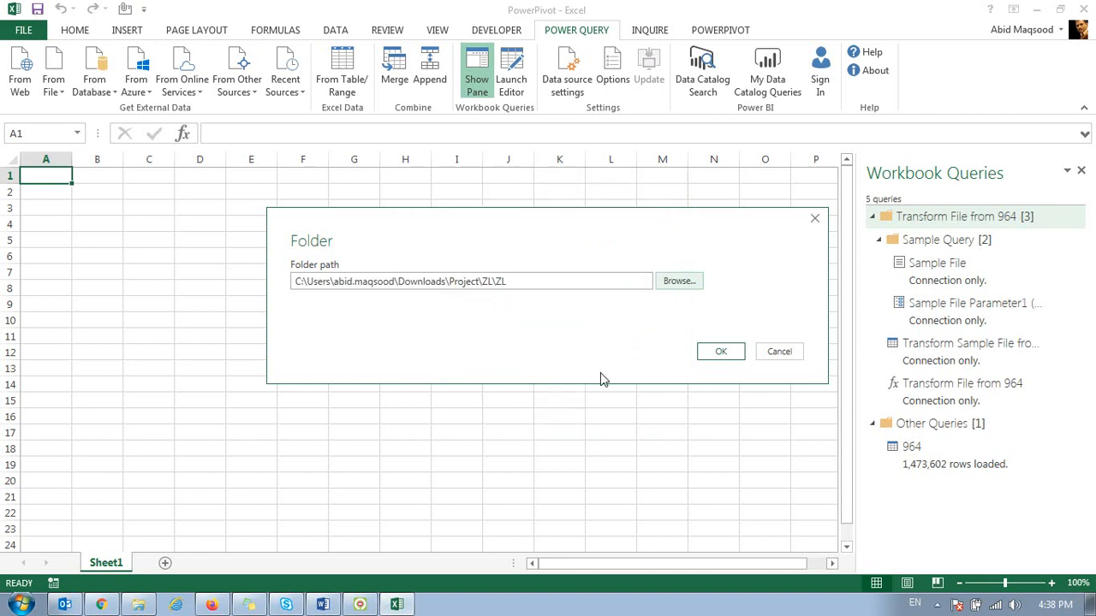
{"action": "left_click", "coordinate": [721, 353]}
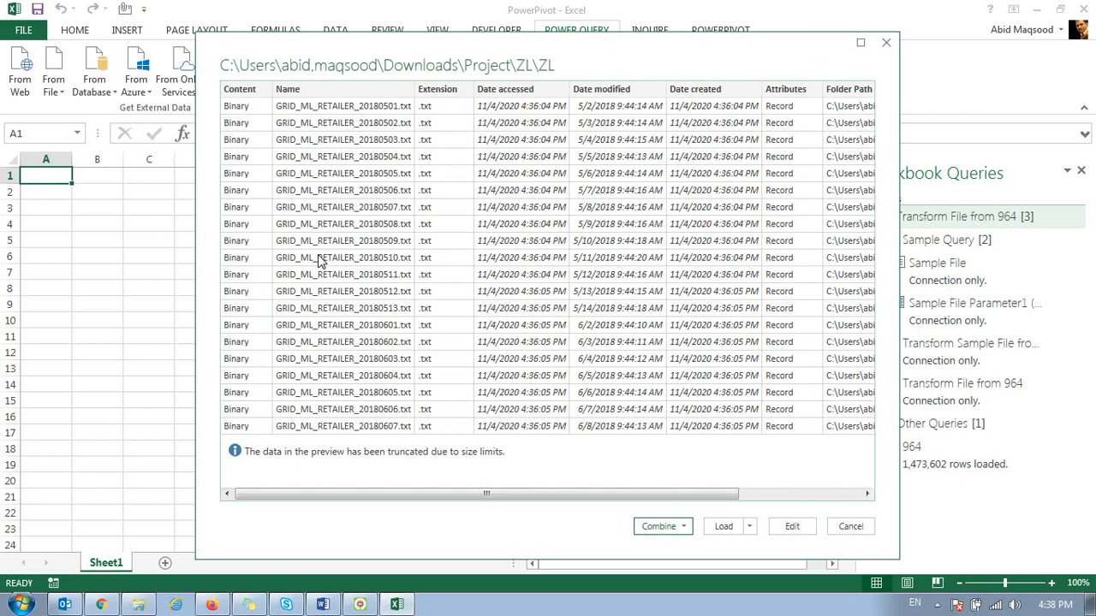
Step: Combine and load the ZL retailer text files, with the first file as the example and a comma delimiter
{"action": "left_click", "coordinate": [684, 528]}
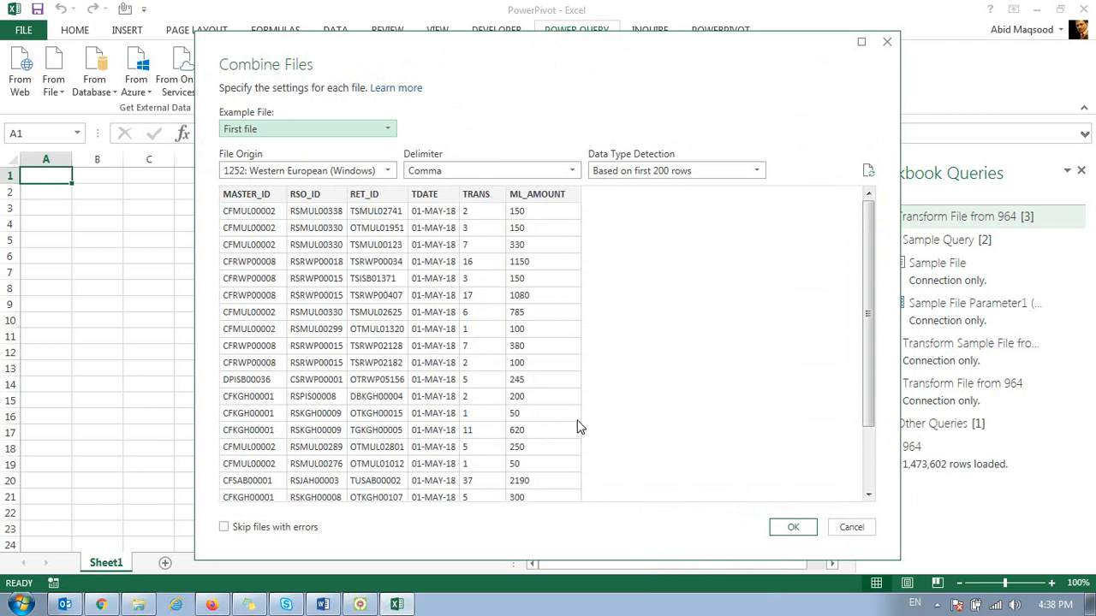
{"action": "left_click", "coordinate": [787, 528]}
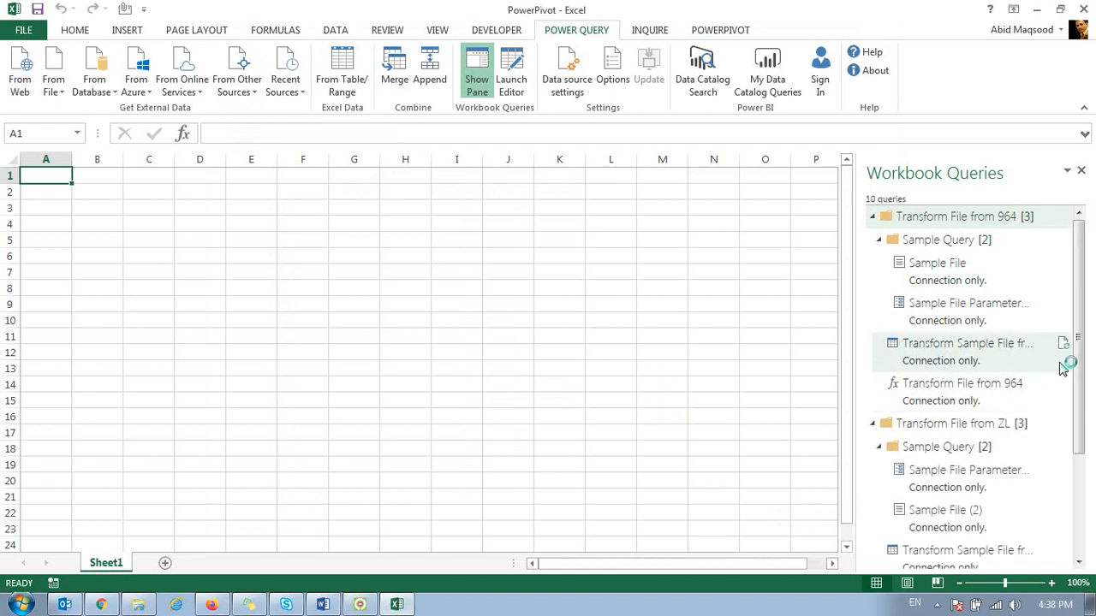
Step: Collapse the Transform File from ZL and Transform File from 964 groups in the workbook queries list
{"action": "left_click_drag", "start_coordinate": [1078, 369], "coordinate": [1074, 480]}
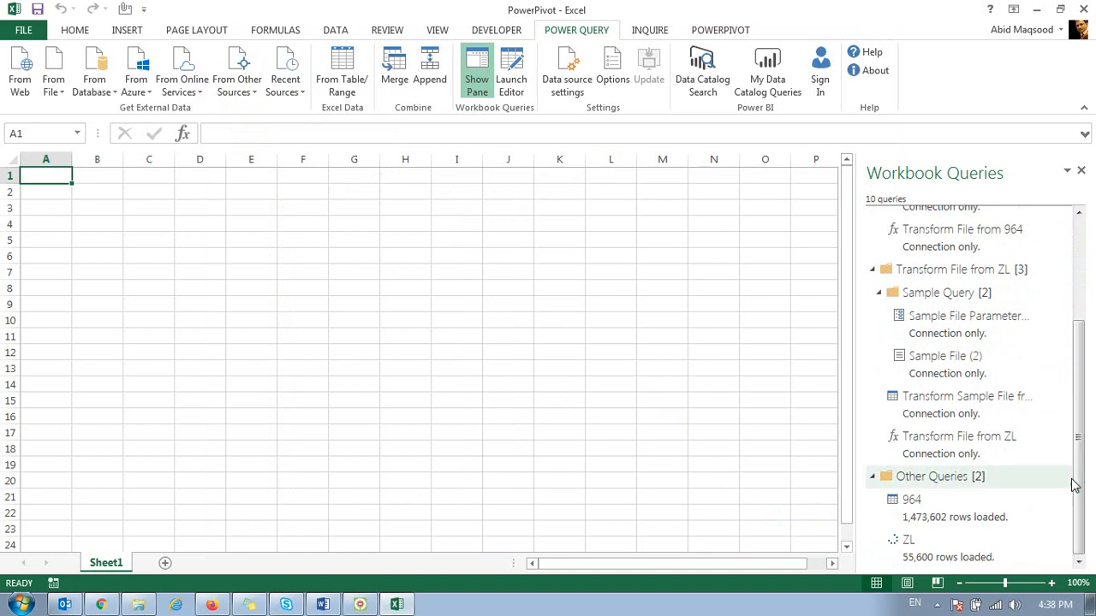
{"action": "left_click", "coordinate": [872, 269]}
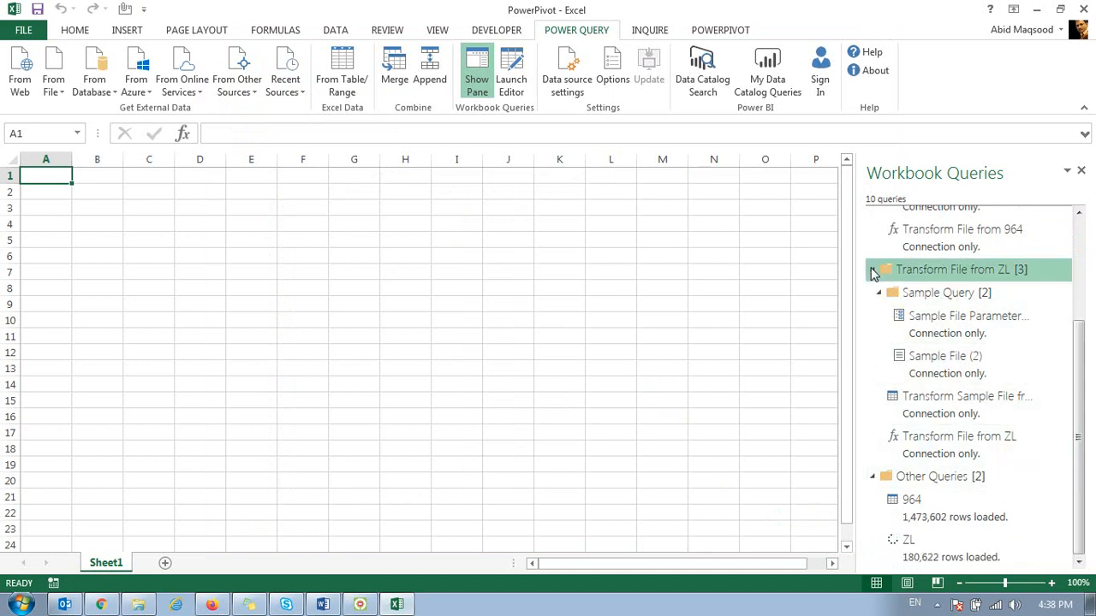
{"action": "left_click", "coordinate": [871, 217]}
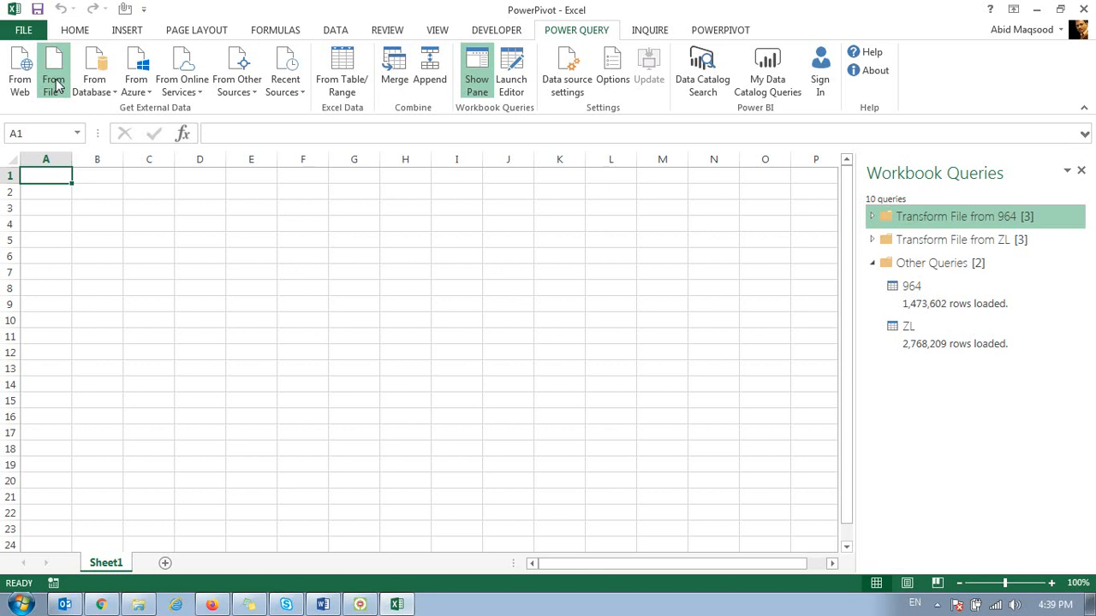
Step: Import and load Sheet1 of RetailerBalanceReport.xlsx from the Downloads\Project folder with Power Query
{"action": "left_click", "coordinate": [92, 115]}
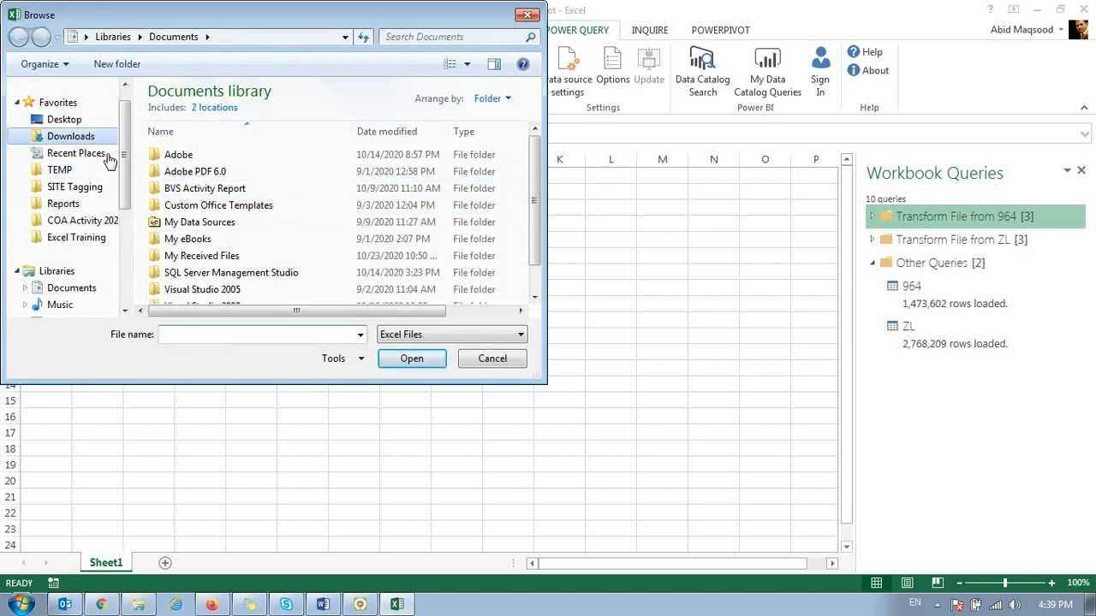
{"action": "left_click", "coordinate": [77, 136]}
{"action": "left_click", "coordinate": [255, 214]}
{"action": "key", "text": "p"}
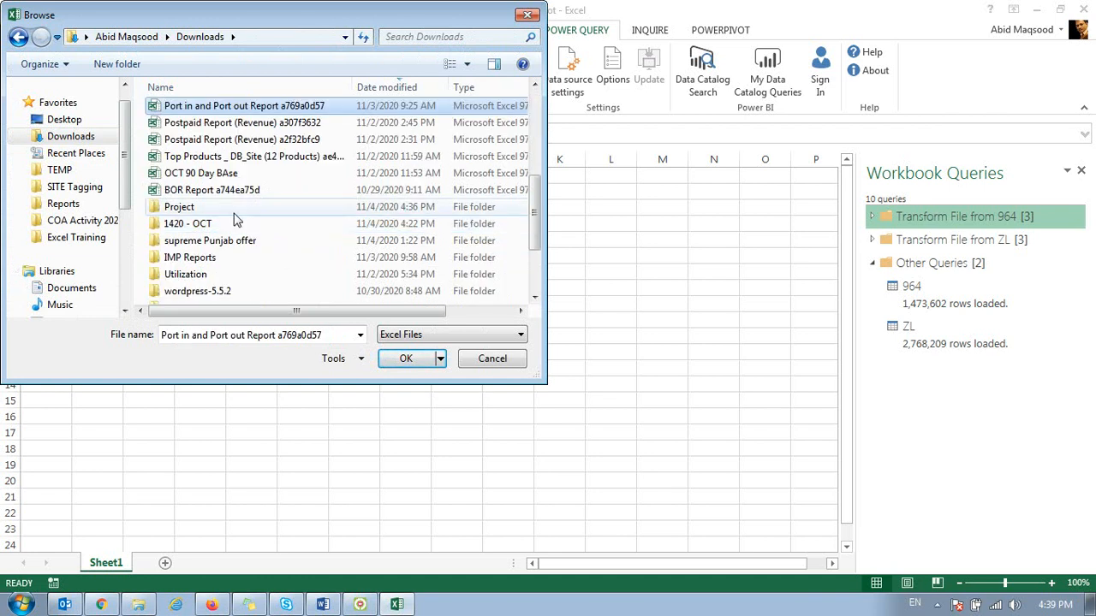
{"action": "double_click", "coordinate": [197, 209]}
{"action": "double_click", "coordinate": [193, 163]}
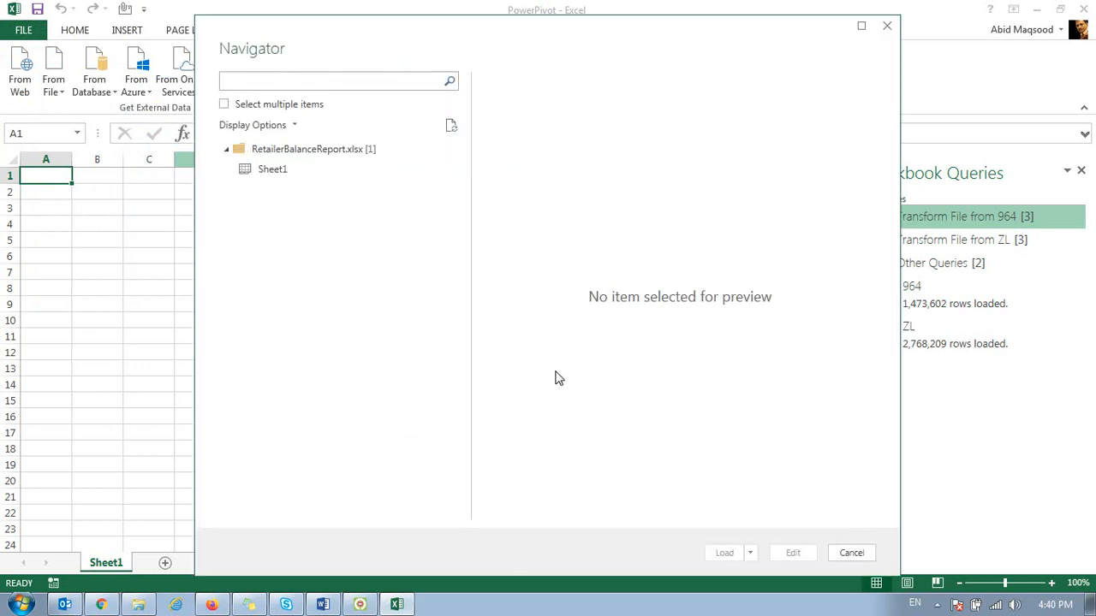
{"action": "left_click", "coordinate": [257, 173]}
{"action": "left_click", "coordinate": [725, 554]}
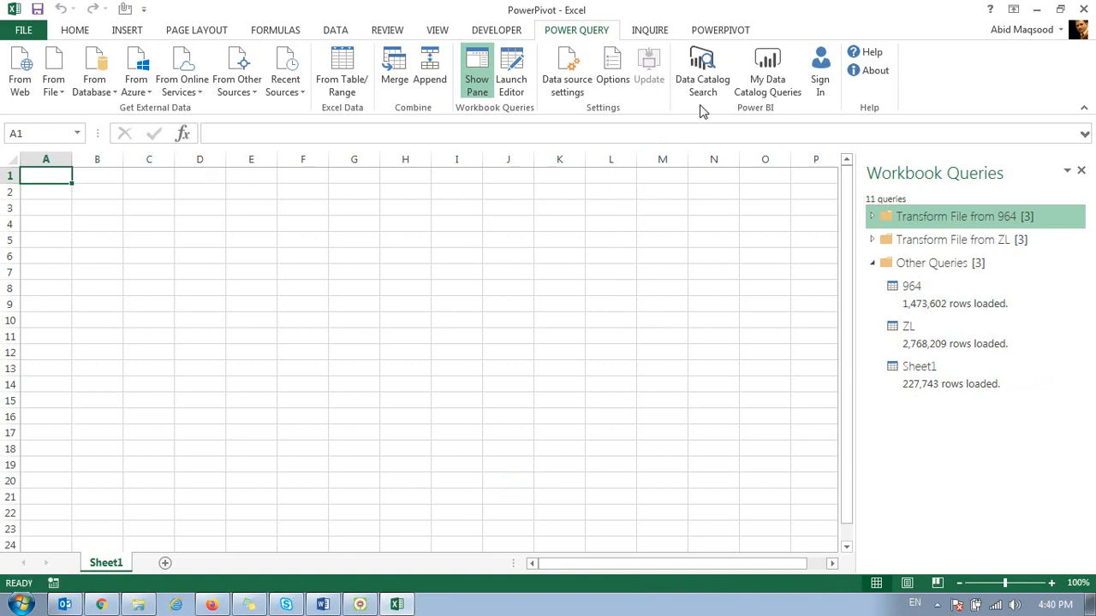
Step: Open the PowerPivot data model and check the TDATE column of the 964 table
{"action": "left_click", "coordinate": [710, 33]}
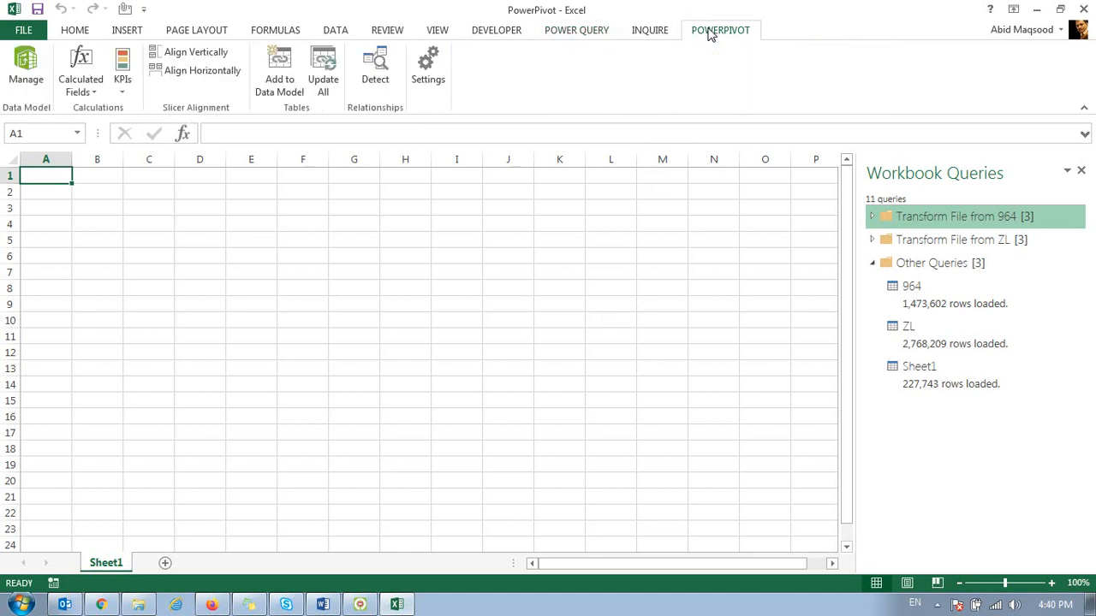
{"action": "left_click", "coordinate": [19, 73]}
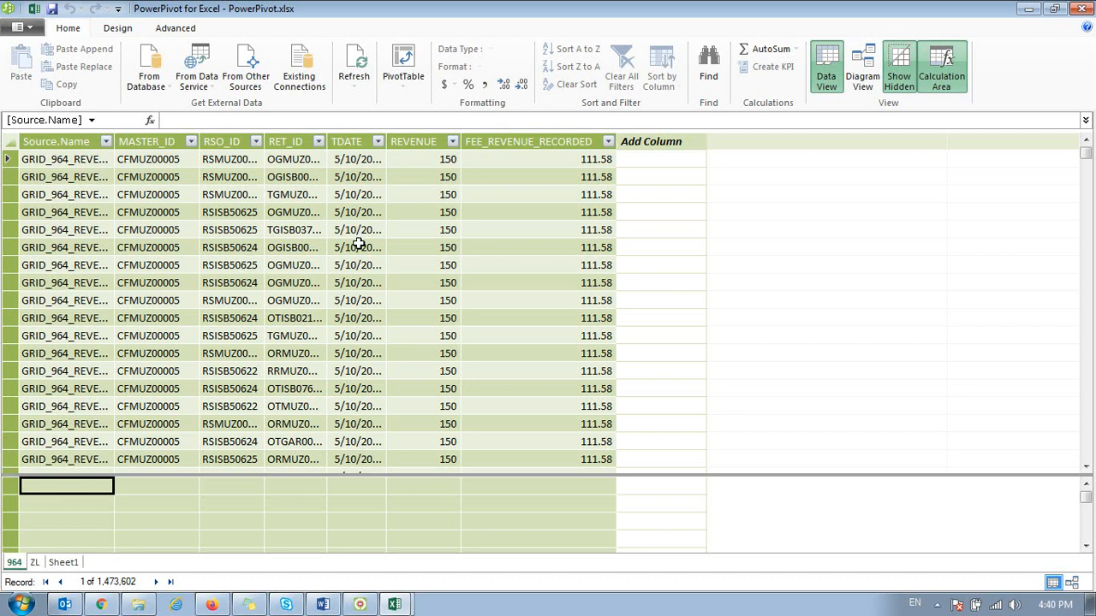
{"action": "left_click", "coordinate": [358, 246]}
{"action": "left_click", "coordinate": [637, 142]}
{"action": "left_click", "coordinate": [636, 157]}
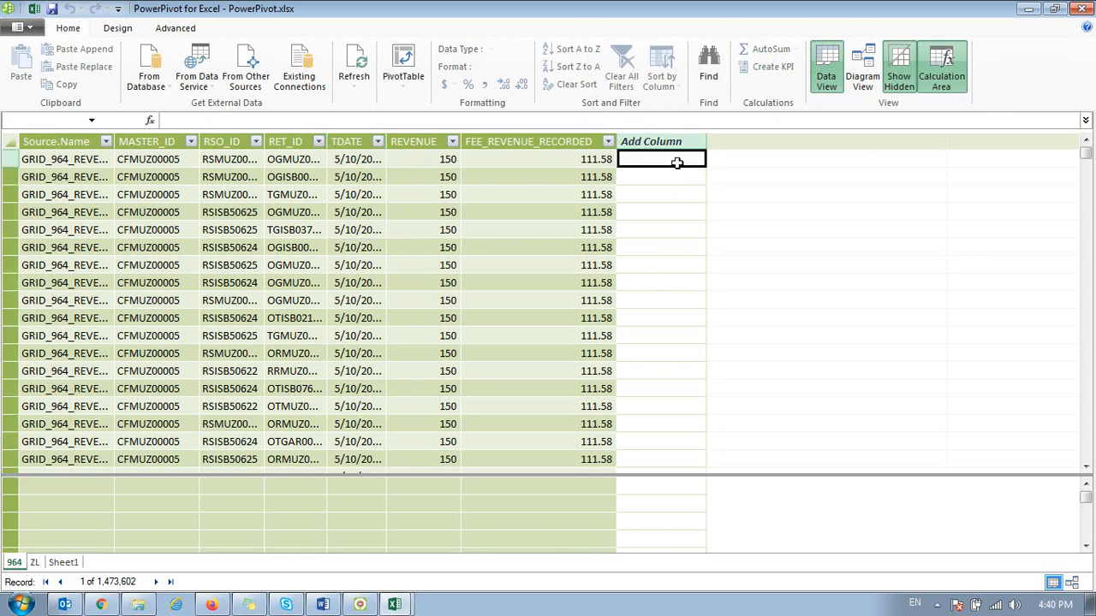
{"action": "key", "text": "Left"}
{"action": "key", "text": "Left"}
{"action": "key", "text": "Left"}
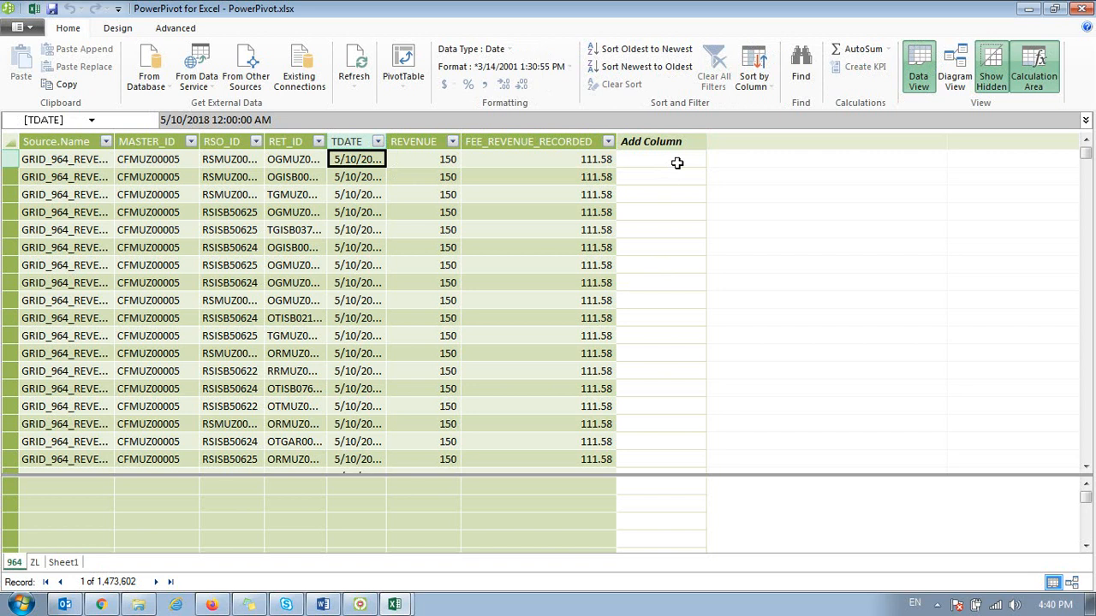
Step: Add a calculated column to the 964 table with the formula =MONTH([TDATE])
{"action": "left_click", "coordinate": [676, 163]}
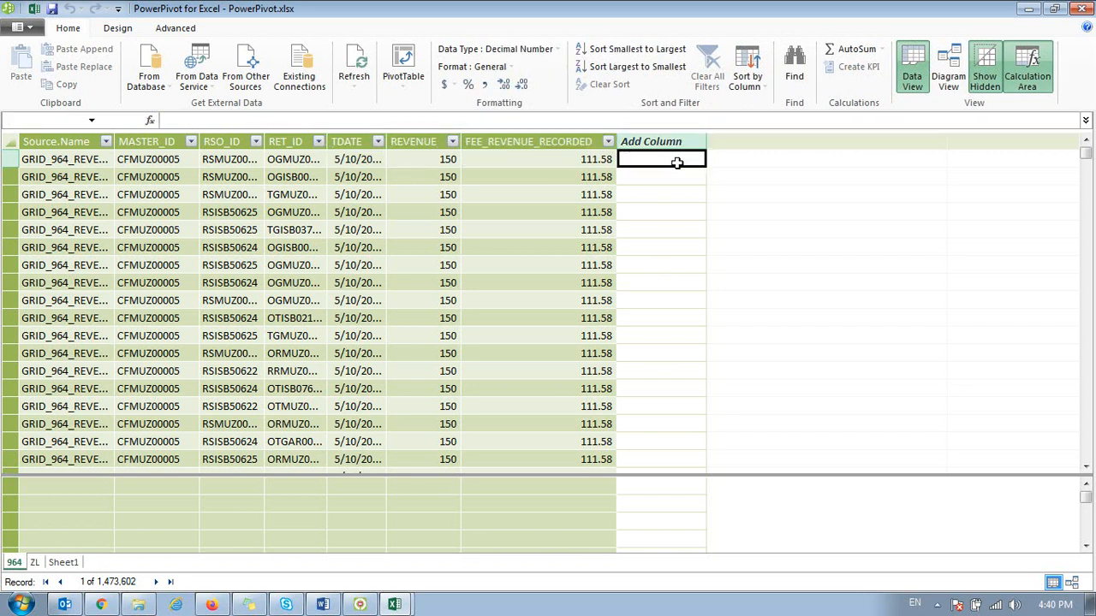
{"action": "type", "text": "=month("}
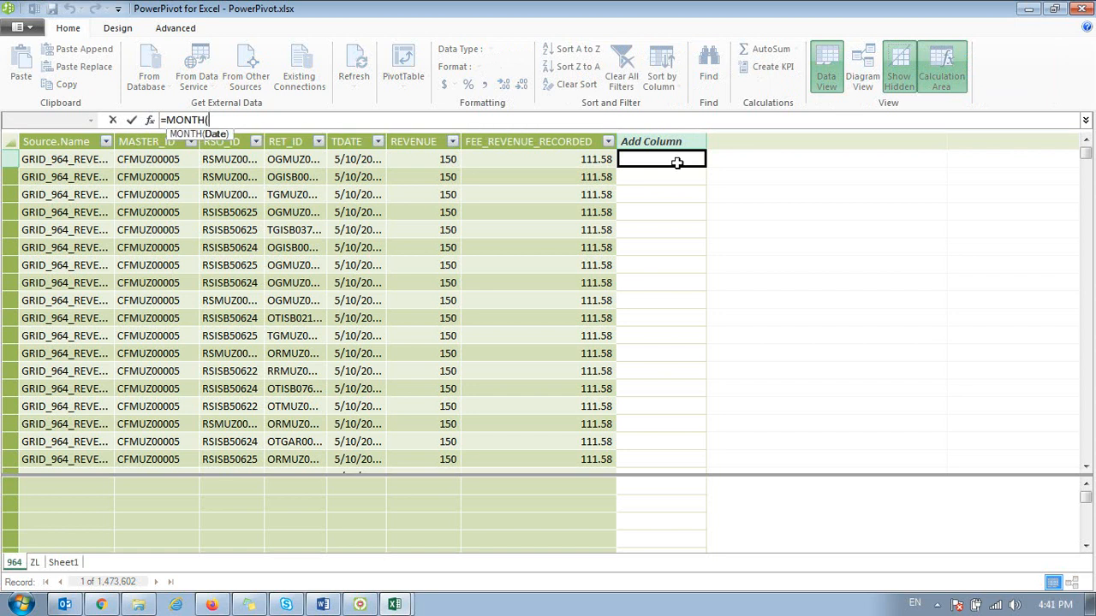
{"action": "left_click", "coordinate": [364, 158]}
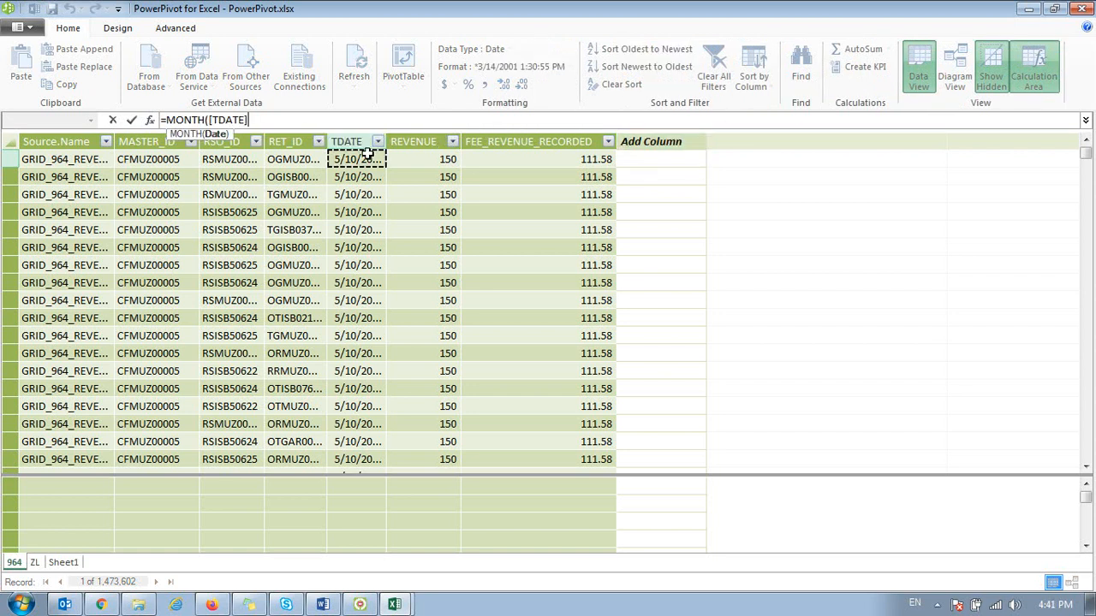
{"action": "type", "text": ")"}
{"action": "key", "text": "Return"}
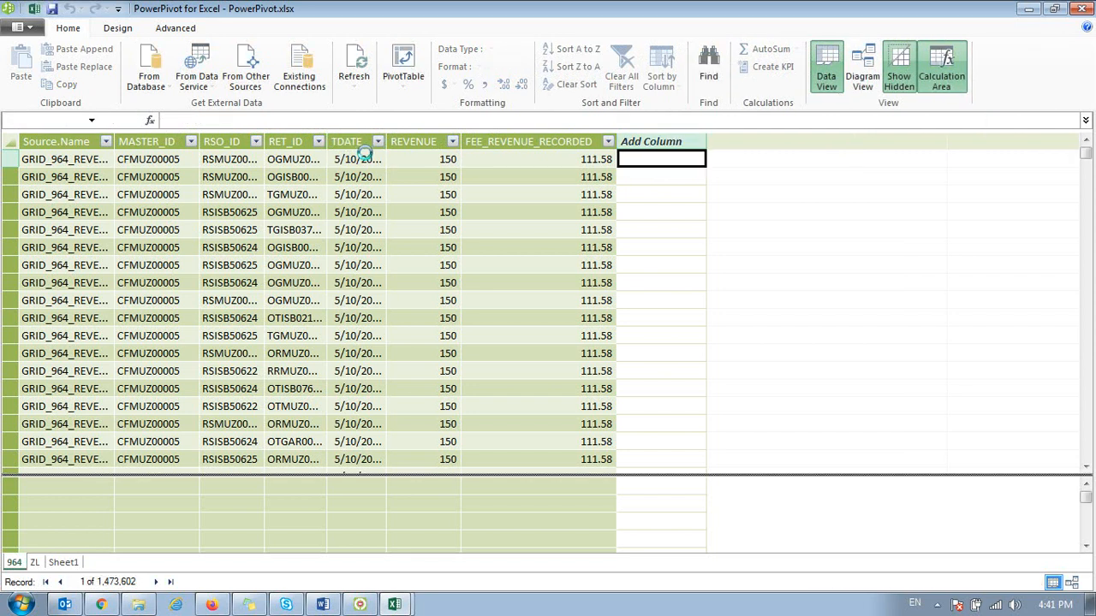
Step: Rename the calculated month column of the 964 table as Month
{"action": "left_click", "coordinate": [659, 141]}
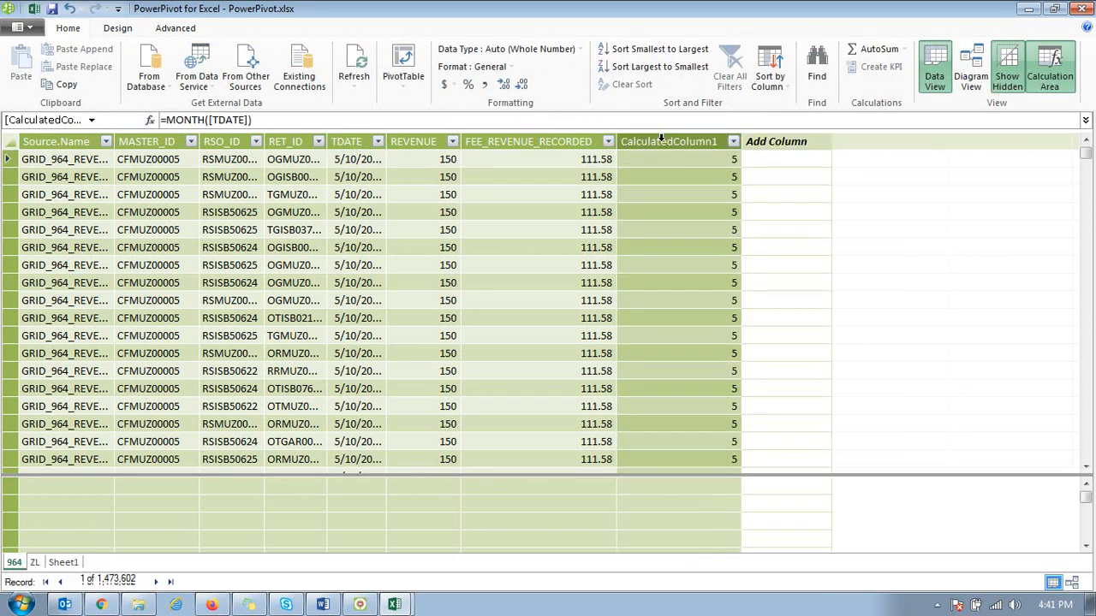
{"action": "double_click", "coordinate": [659, 141]}
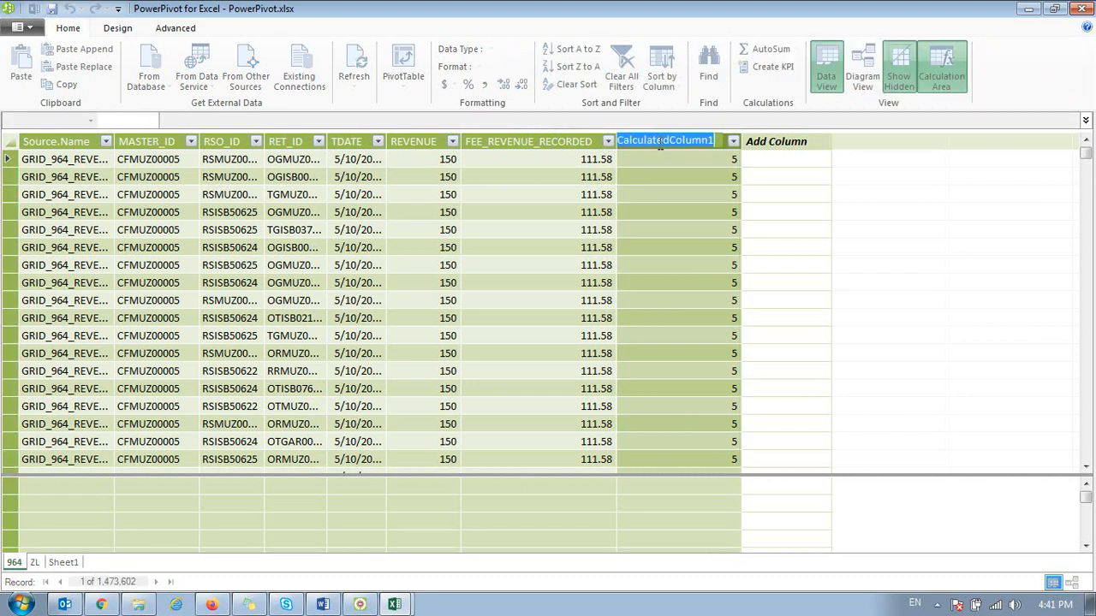
{"action": "type", "text": "Month"}
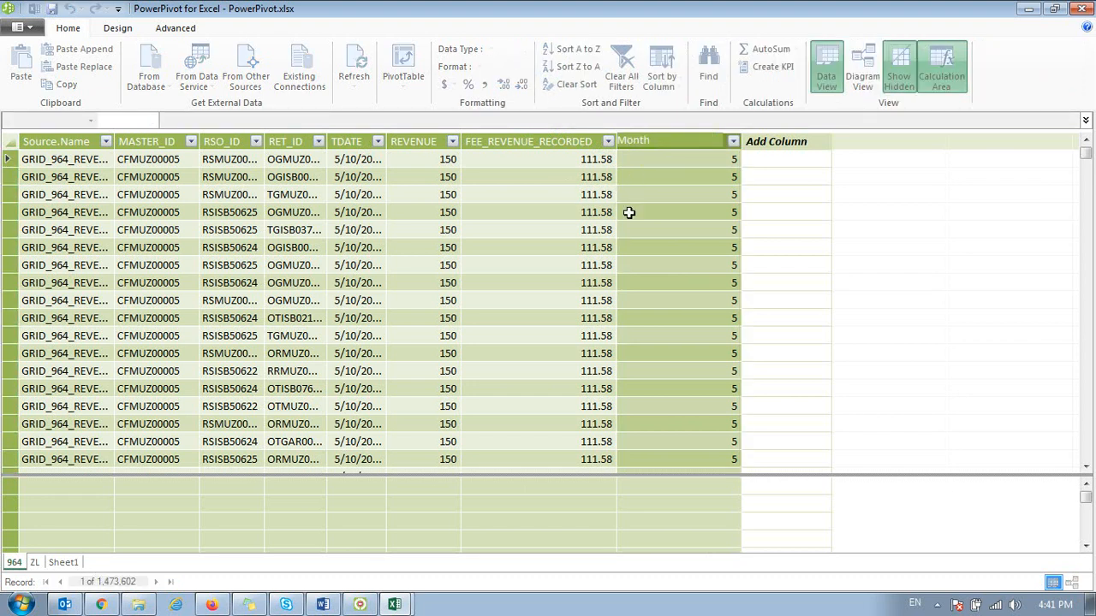
{"action": "left_click", "coordinate": [697, 219]}
Step: Add a new column after Month in the 964 table and name it Ratio
{"action": "left_click", "coordinate": [776, 143]}
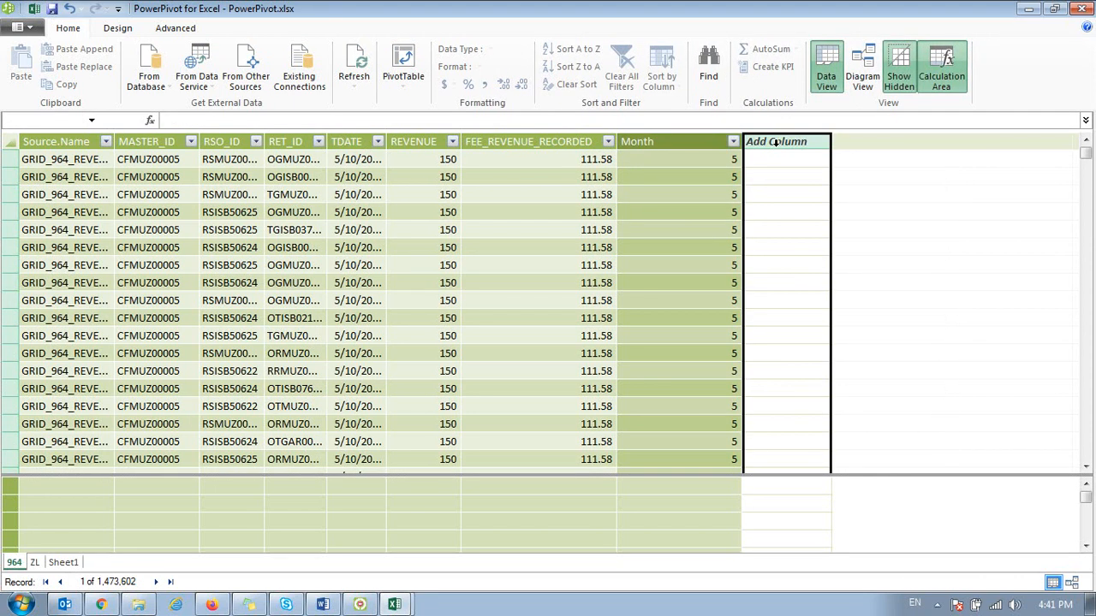
{"action": "double_click", "coordinate": [776, 143]}
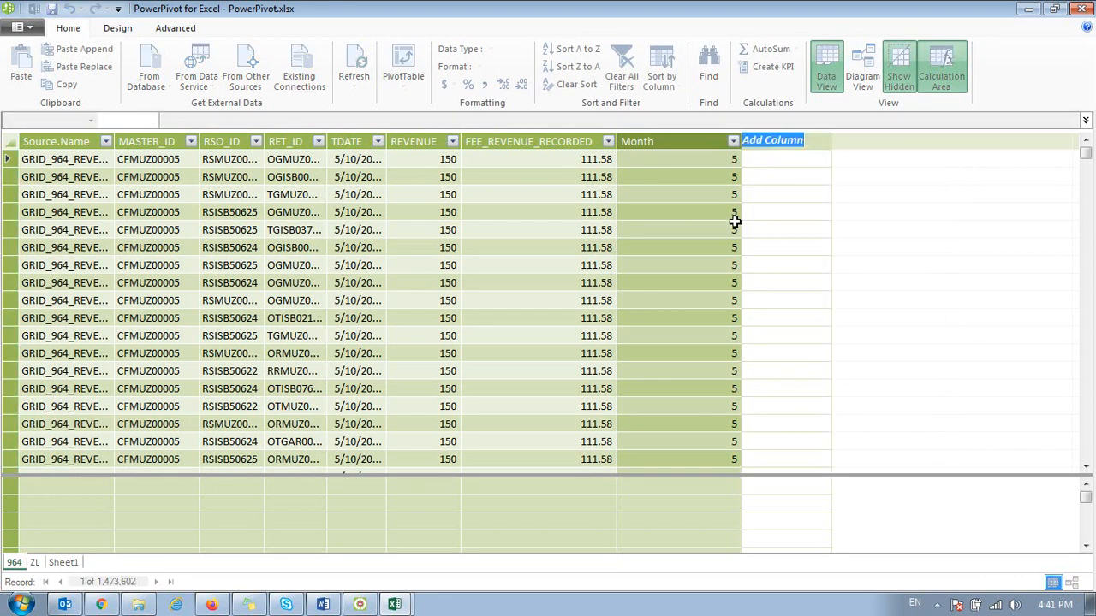
{"action": "type", "text": "Rtio"}
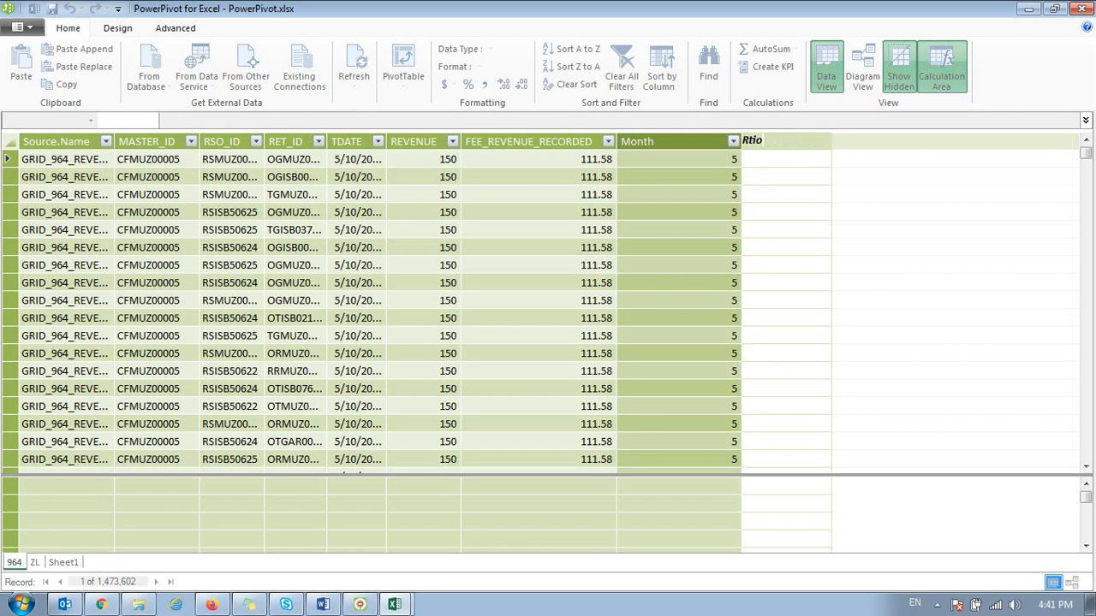
{"action": "key", "text": "Return"}
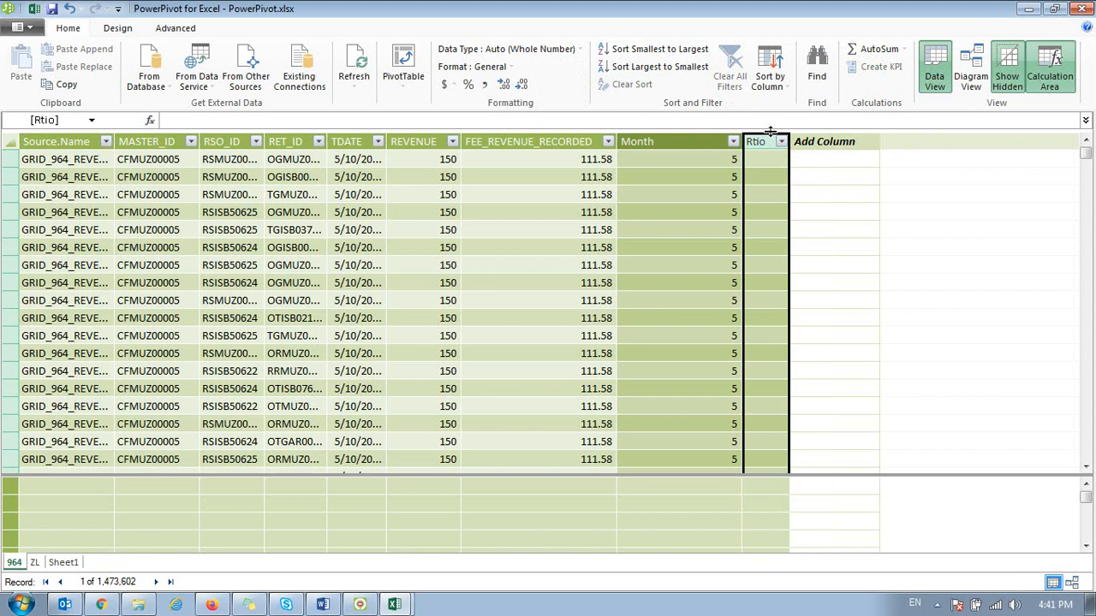
{"action": "double_click", "coordinate": [752, 141]}
{"action": "type", "text": "Ratio"}
{"action": "key", "text": "Return"}
Step: Fill the Ratio column with the formula =[FEE_REVENUE_RECORDED]/[REVENUE] and format it as a percentage
{"action": "left_click", "coordinate": [763, 175]}
{"action": "key", "text": "Up"}
{"action": "type", "text": "="}
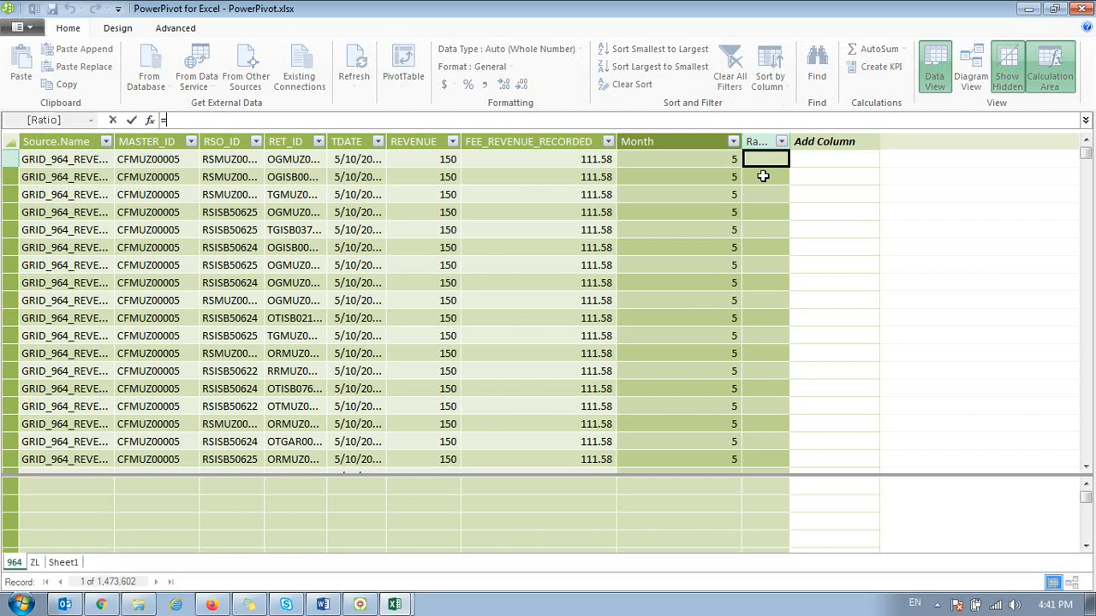
{"action": "left_click", "coordinate": [572, 161]}
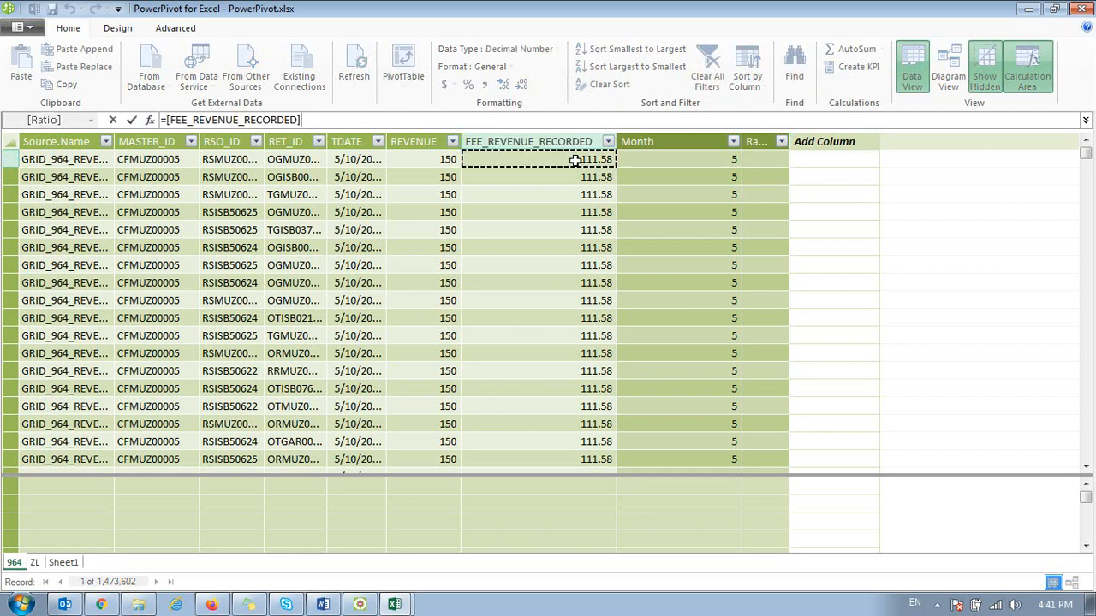
{"action": "type", "text": "/"}
{"action": "left_click", "coordinate": [436, 158]}
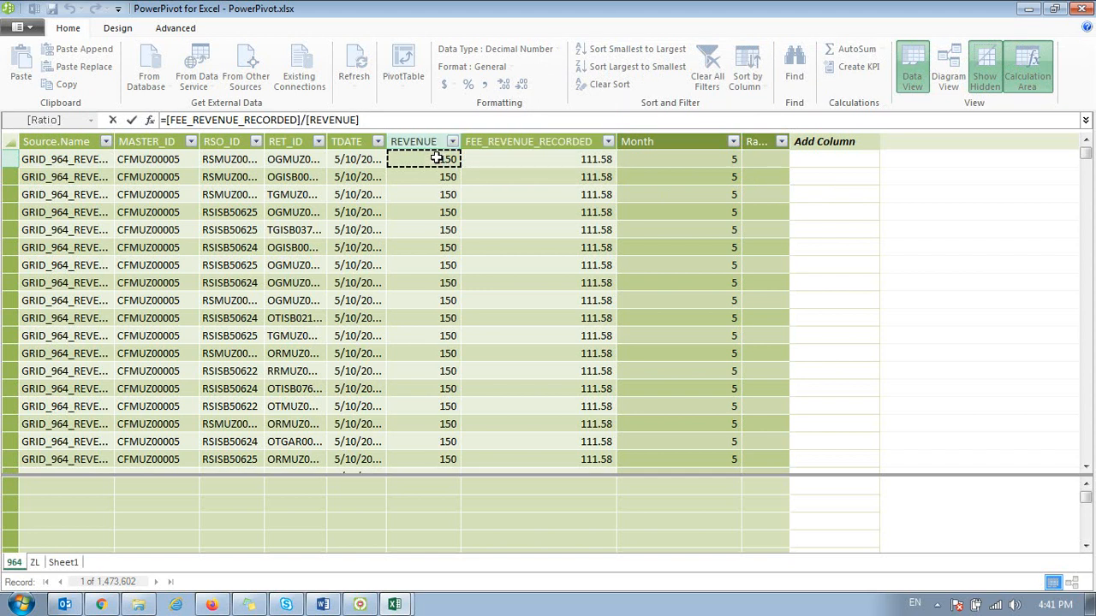
{"action": "key", "text": "Return"}
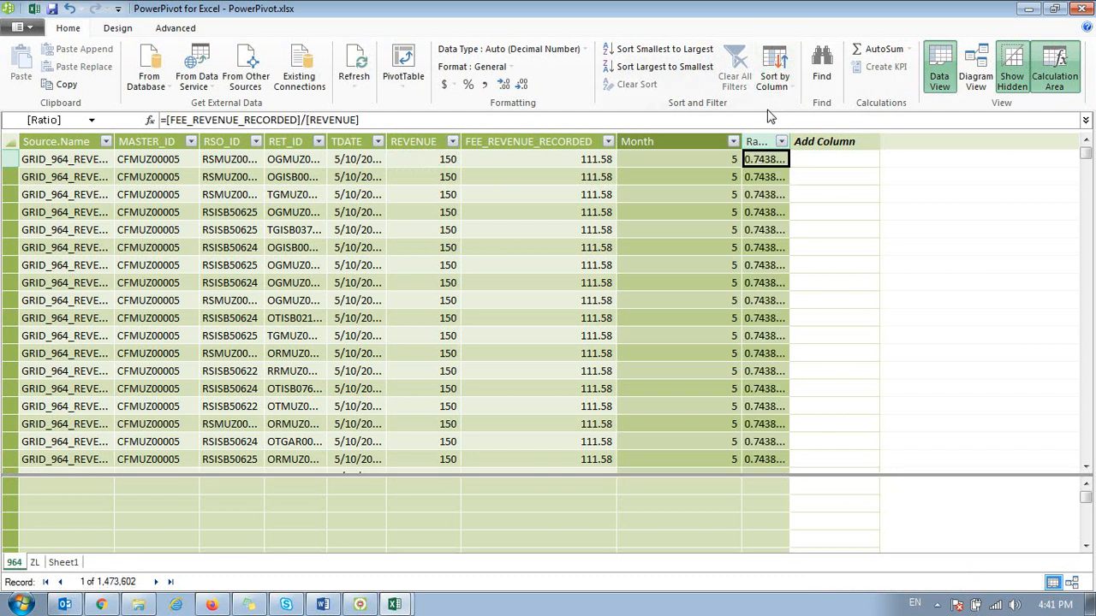
{"action": "left_click", "coordinate": [469, 83]}
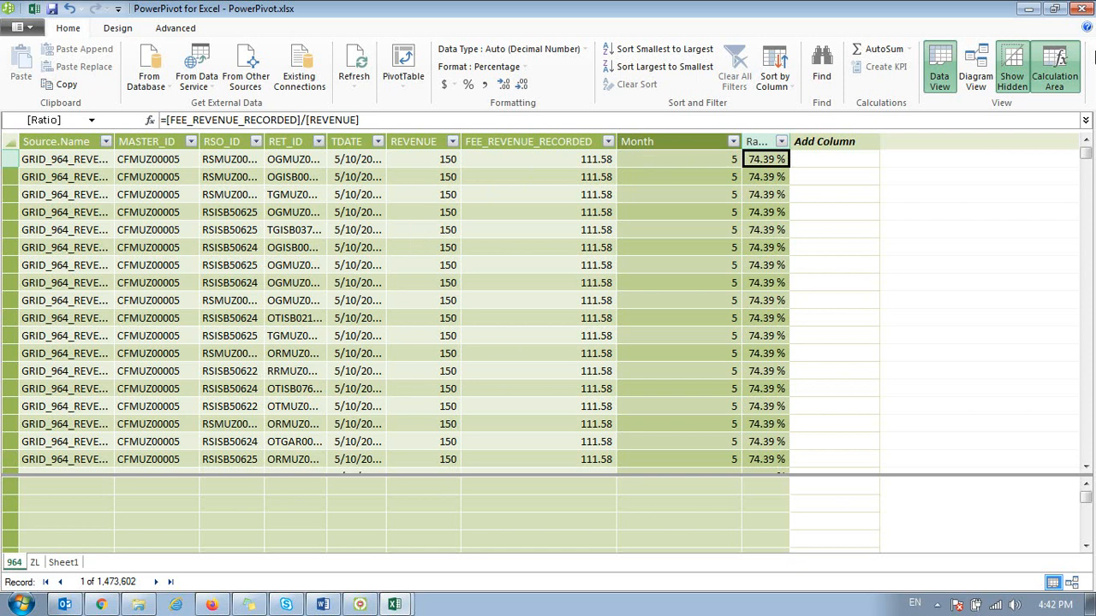
Step: Close the PowerPivot data model window and the workbook queries list to return to the empty worksheet
{"action": "left_click", "coordinate": [1084, 10]}
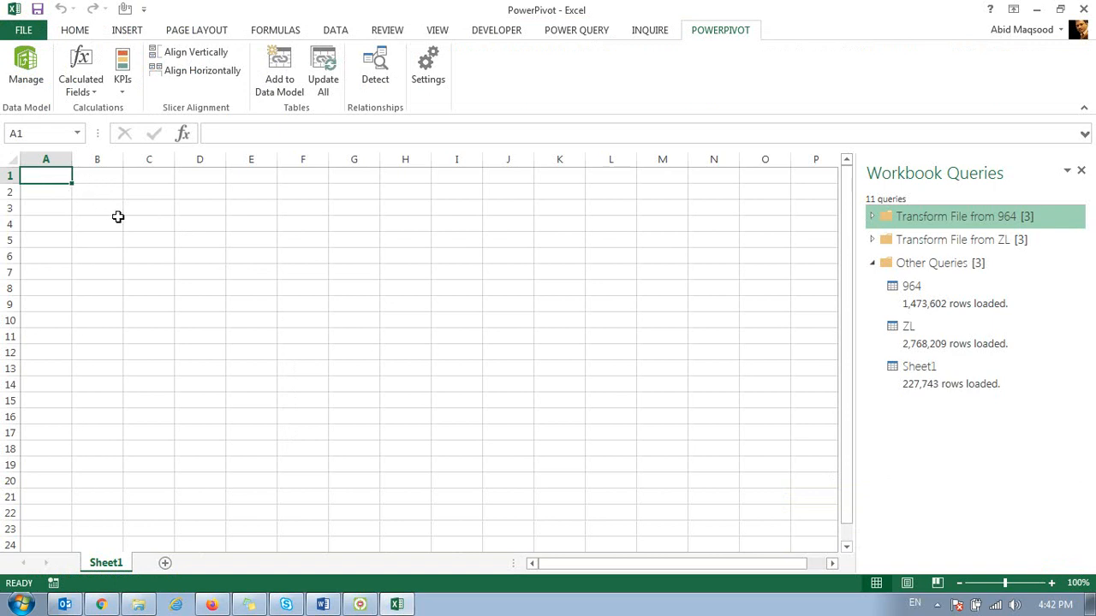
{"action": "left_click", "coordinate": [1080, 171]}
{"action": "left_click", "coordinate": [62, 240]}
Step: Insert a PivotTable at cell B2 of Sheet1, using the tables in the workbook data model as its external source
{"action": "left_click", "coordinate": [81, 195]}
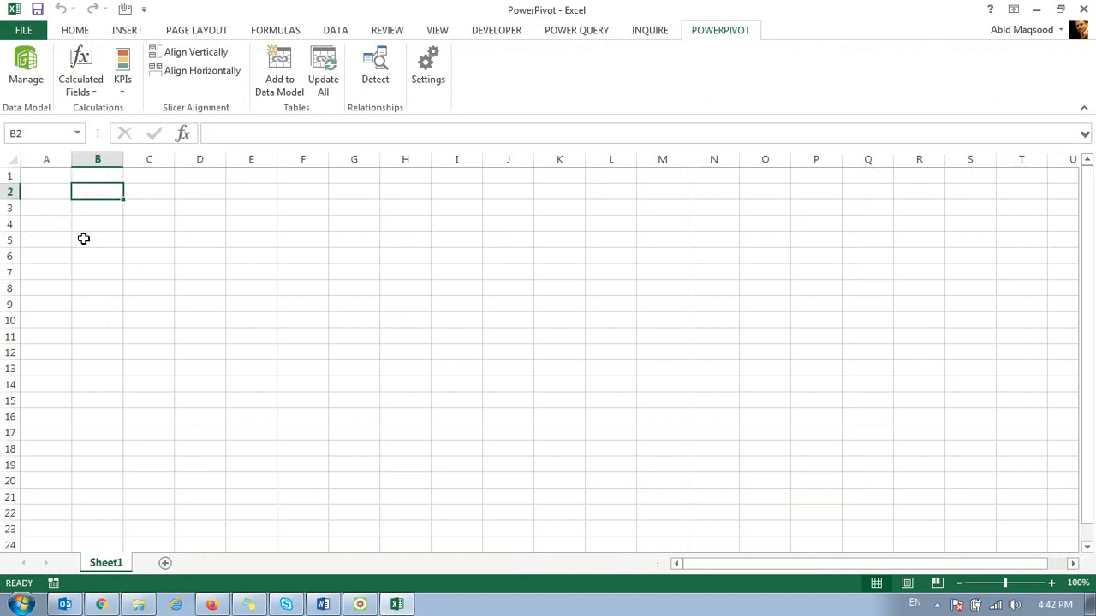
{"action": "left_click", "coordinate": [127, 34]}
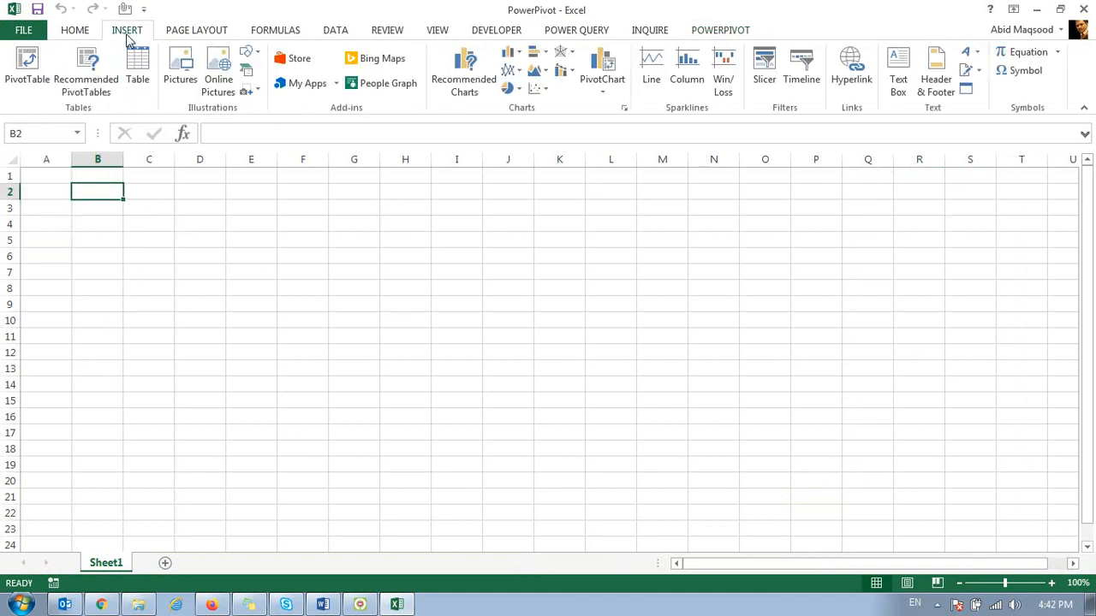
{"action": "left_click", "coordinate": [26, 64]}
{"action": "left_click_drag", "start_coordinate": [253, 129], "coordinate": [633, 179]}
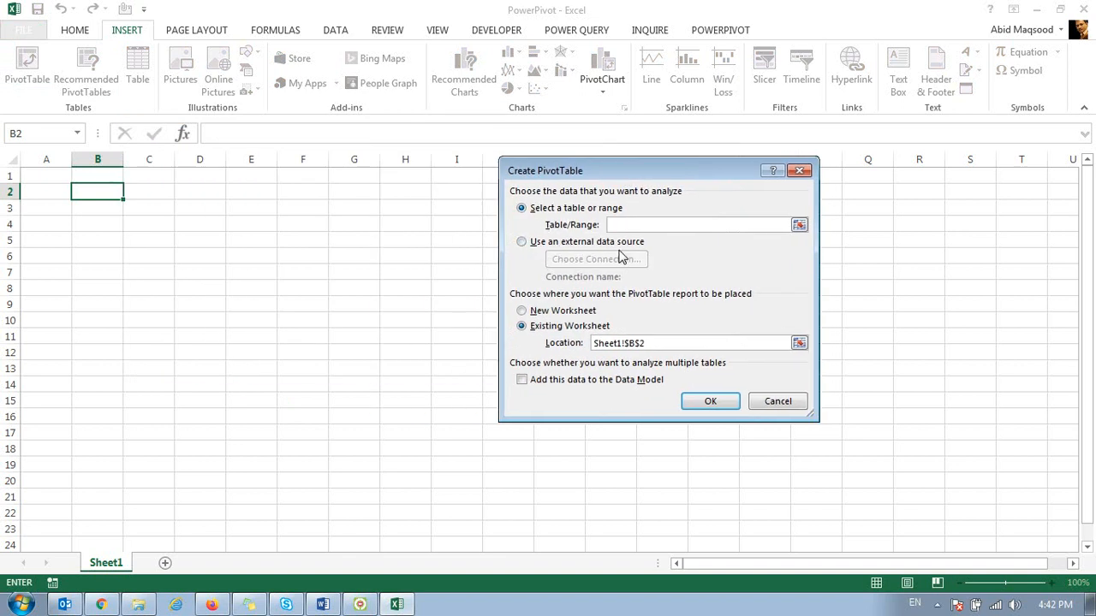
{"action": "left_click", "coordinate": [522, 243]}
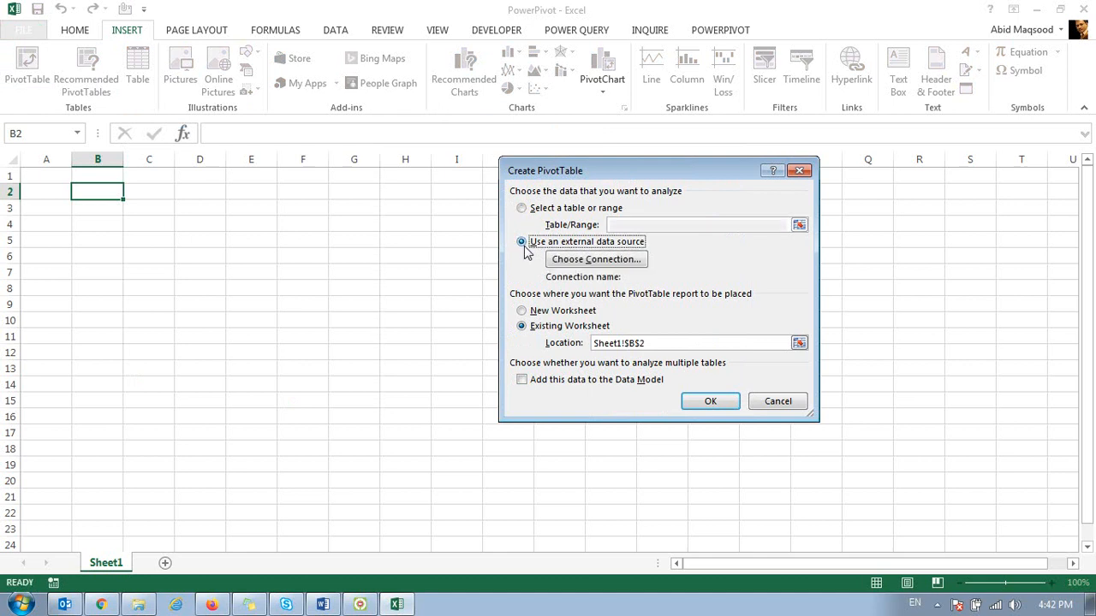
{"action": "left_click", "coordinate": [577, 259]}
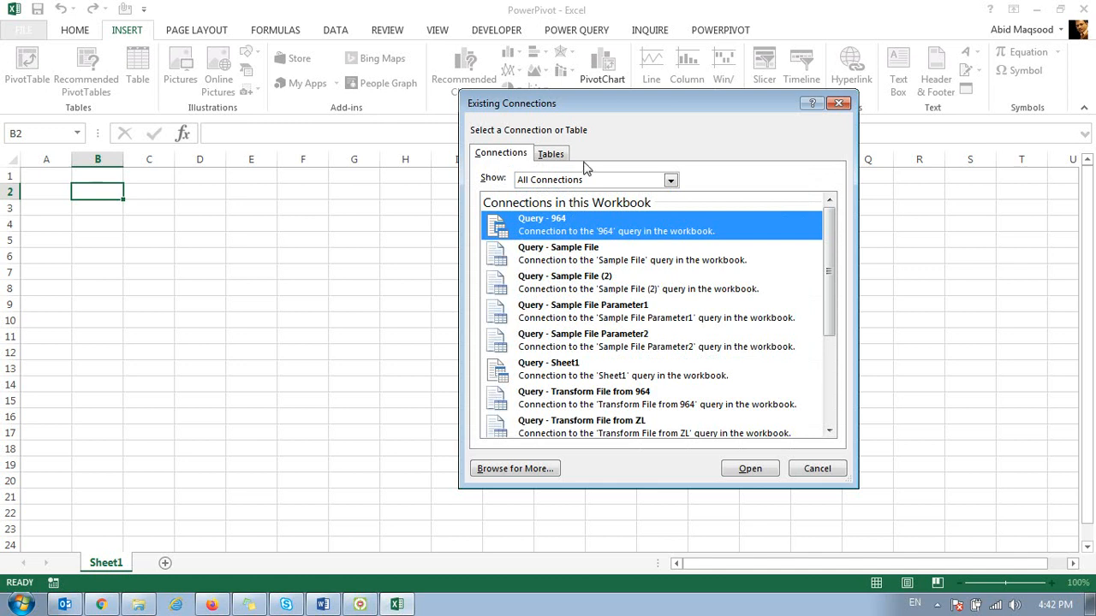
{"action": "left_click_drag", "start_coordinate": [599, 106], "coordinate": [662, 116]}
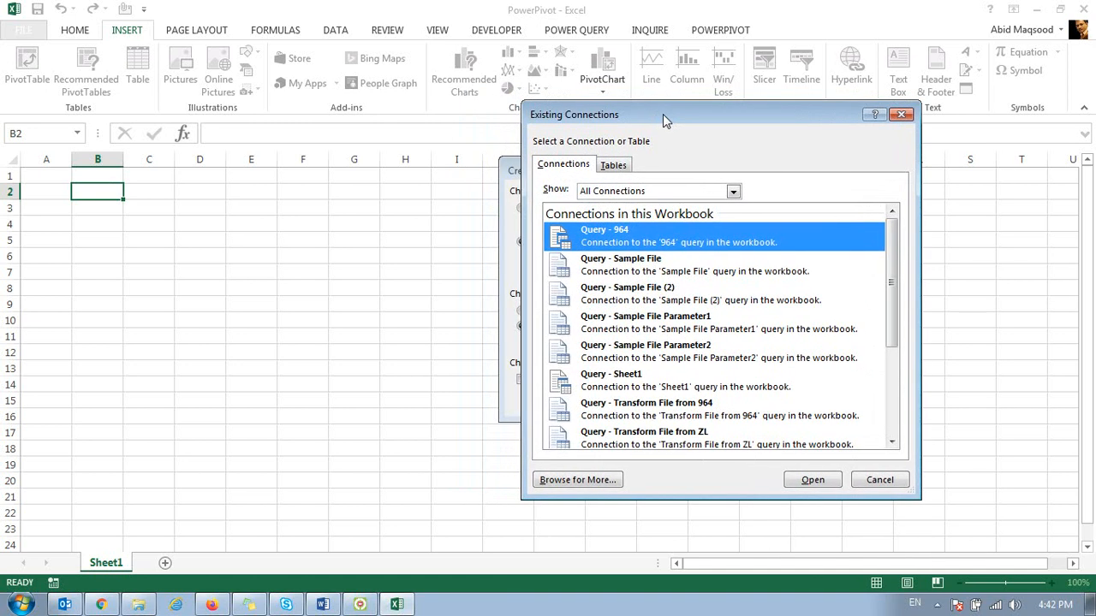
{"action": "left_click", "coordinate": [620, 167]}
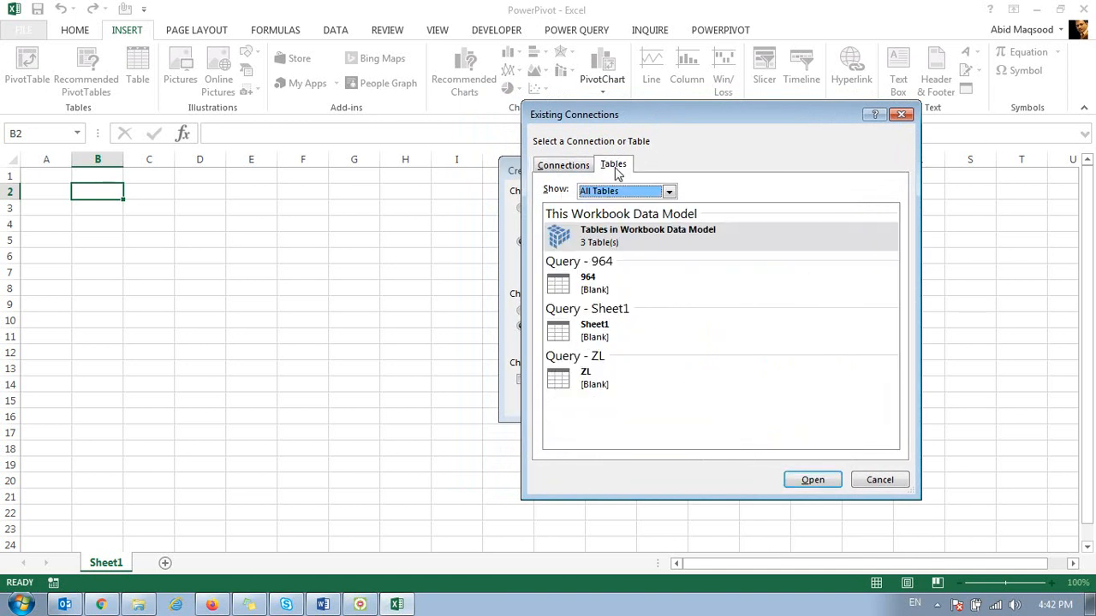
{"action": "left_click", "coordinate": [610, 235]}
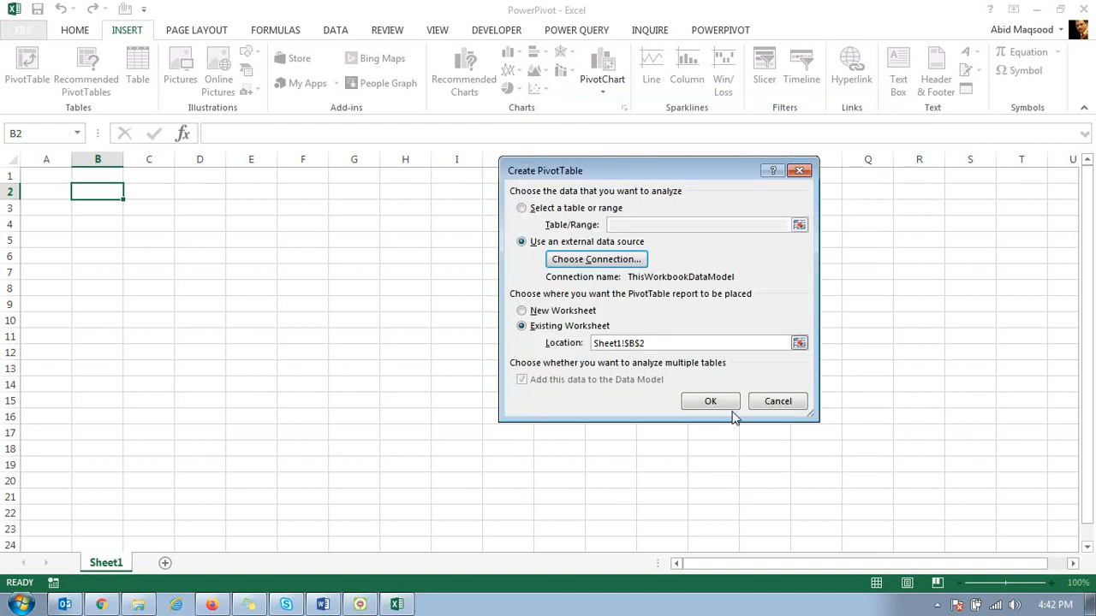
{"action": "left_click", "coordinate": [710, 403]}
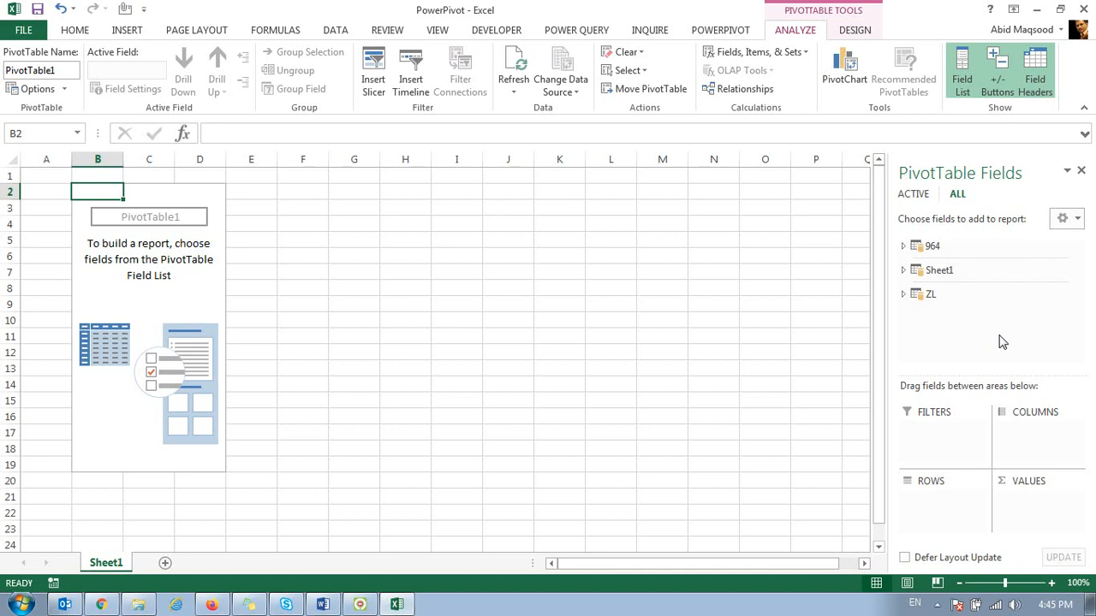
Step: Switch to File Explorer and look through the TEMP, SITE Tagging, Reports and COA Activity 2020 folders
{"action": "left_click", "coordinate": [138, 605]}
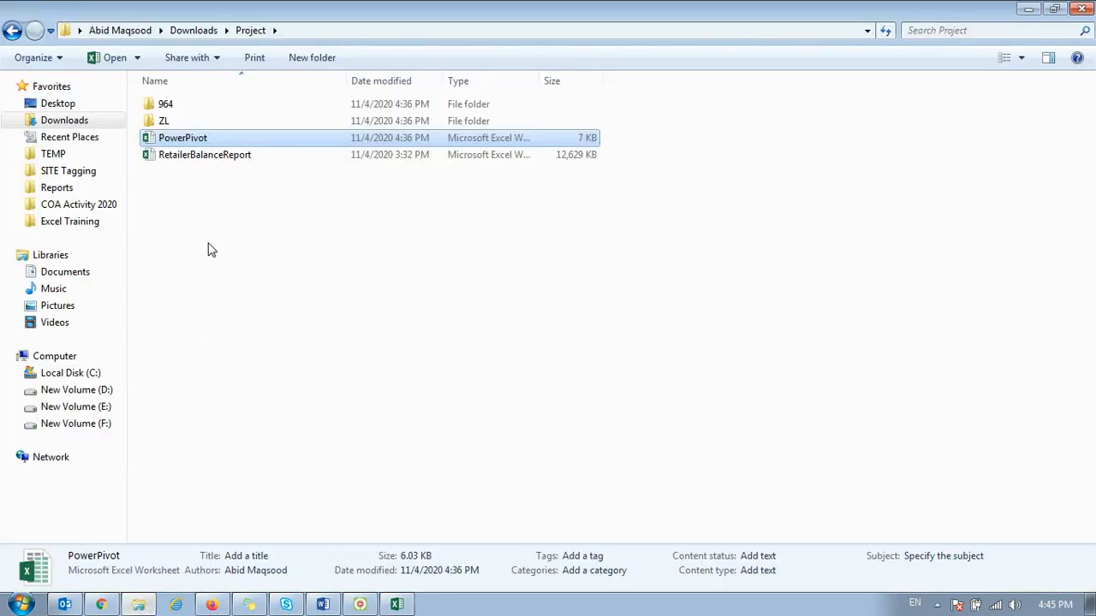
{"action": "left_click", "coordinate": [63, 157]}
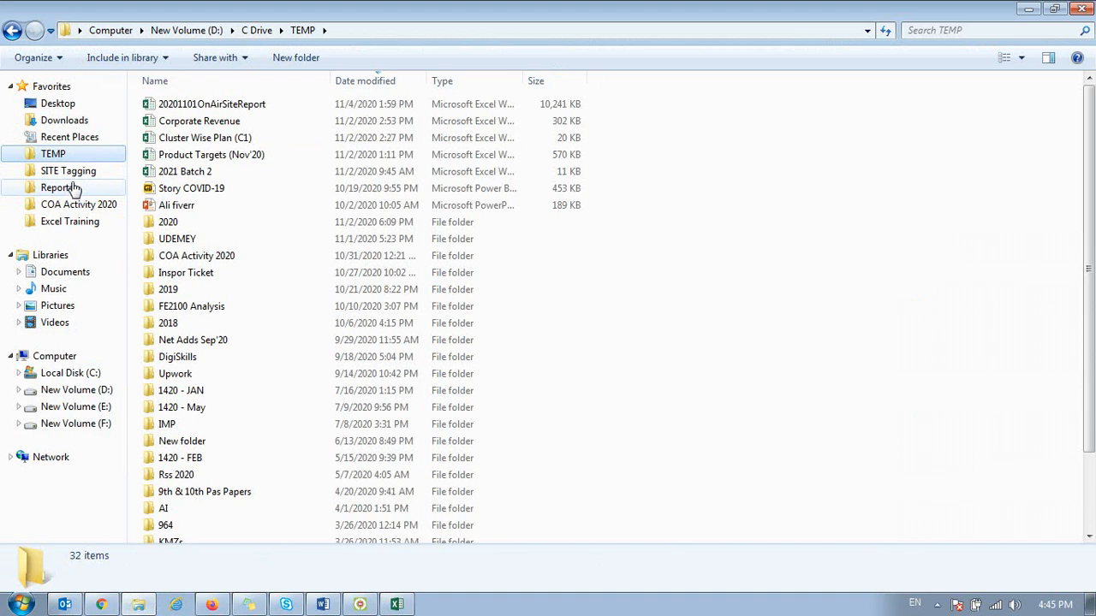
{"action": "left_click", "coordinate": [74, 174]}
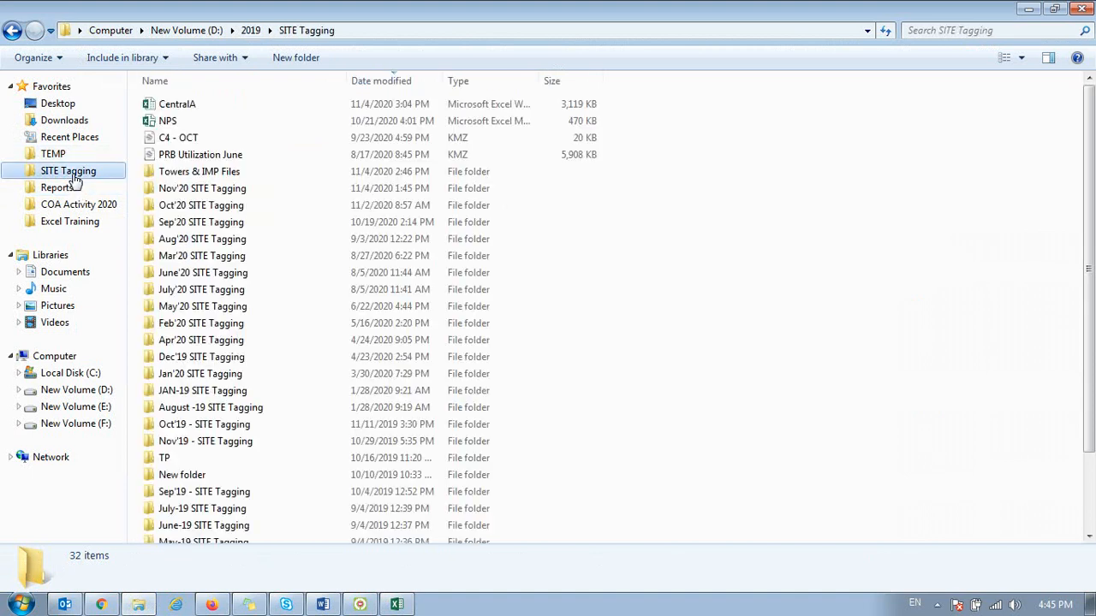
{"action": "left_click", "coordinate": [74, 189]}
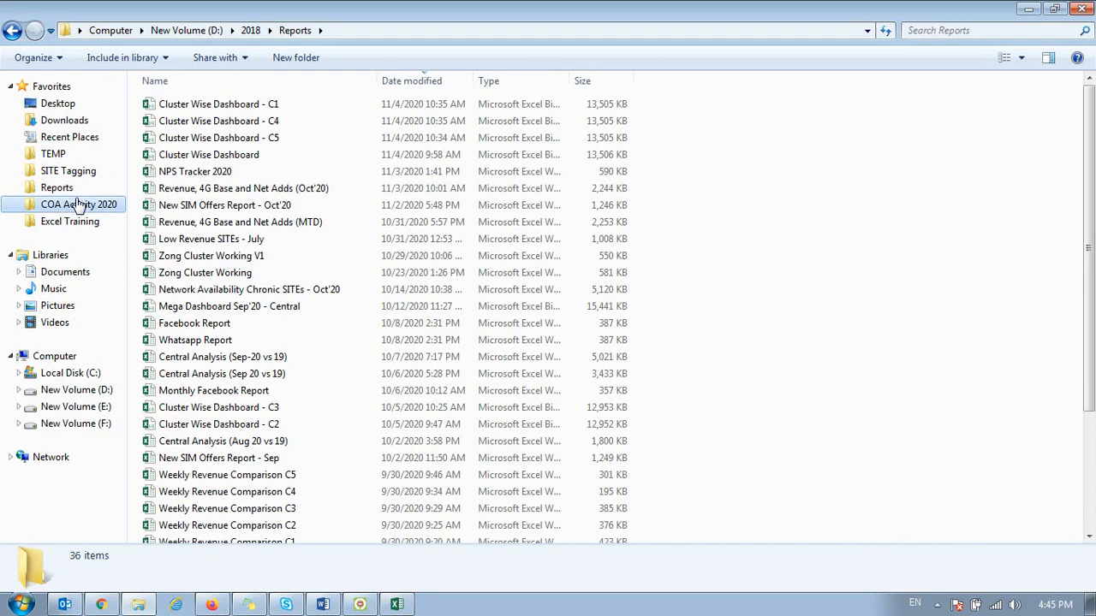
{"action": "left_click", "coordinate": [81, 206]}
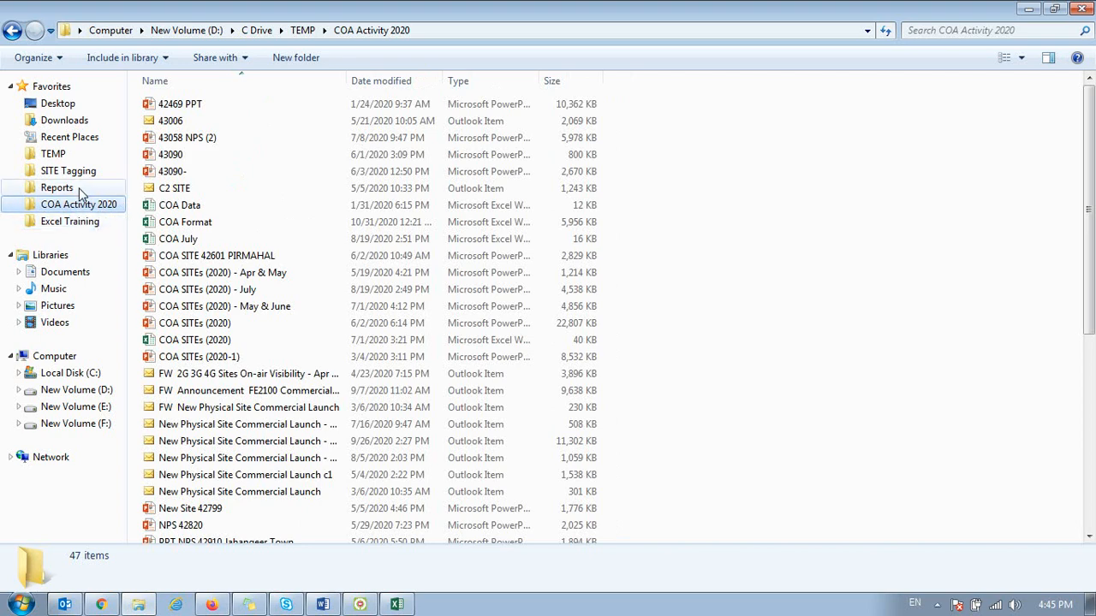
Step: Open the Downloads\Utilization\PRB folder and look through its 4G_Throughput files
{"action": "left_click", "coordinate": [64, 120]}
{"action": "left_click_drag", "start_coordinate": [1088, 176], "coordinate": [1089, 435]}
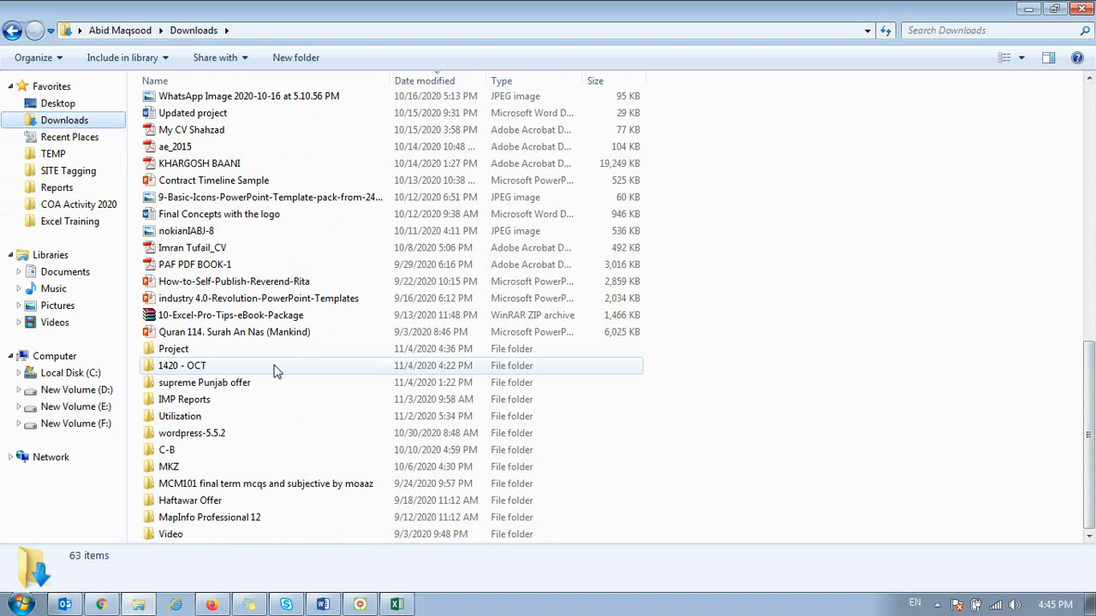
{"action": "double_click", "coordinate": [188, 416]}
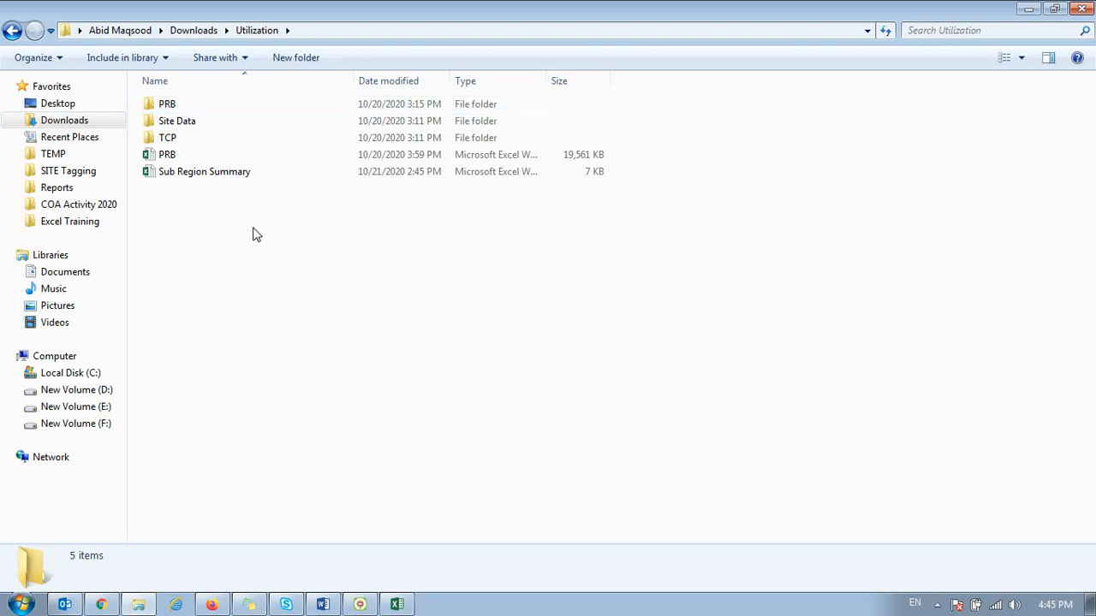
{"action": "double_click", "coordinate": [167, 104]}
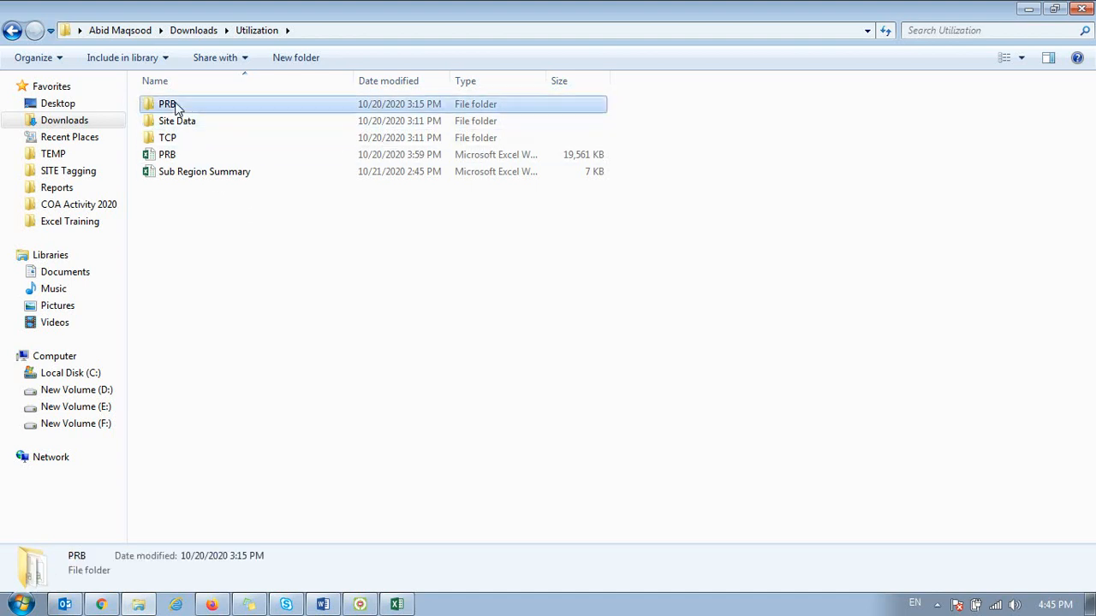
{"action": "scroll", "coordinate": [555, 216], "scroll_direction": "down", "scroll_amount": 19}
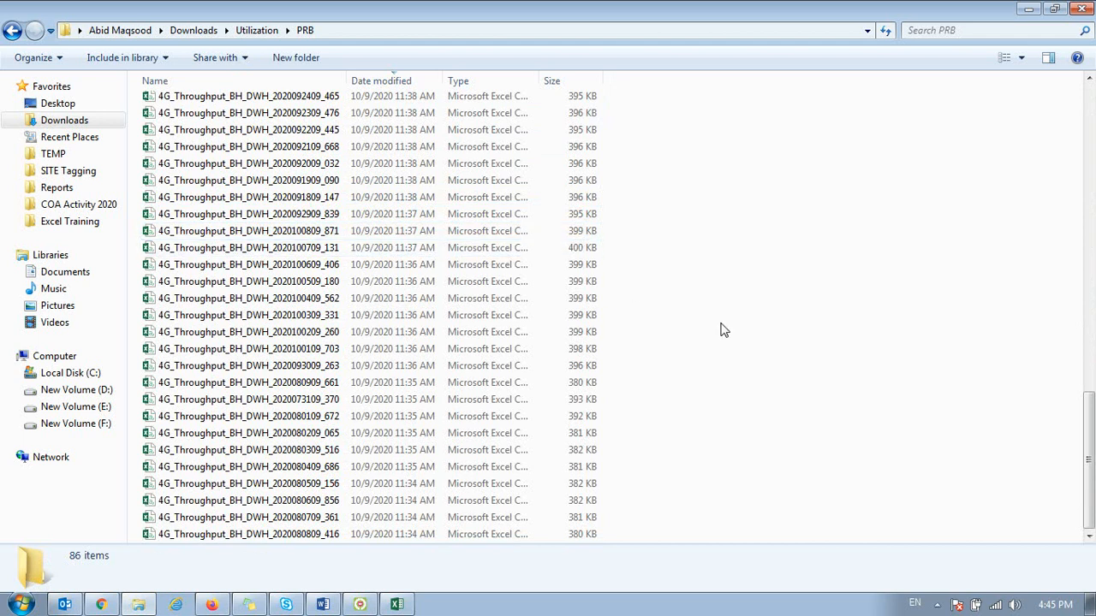
{"action": "scroll", "coordinate": [722, 330], "scroll_direction": "up", "scroll_amount": 15}
Step: Select all the files in the PRB folder to check how many there are and their sizes
{"action": "key", "text": "Down"}
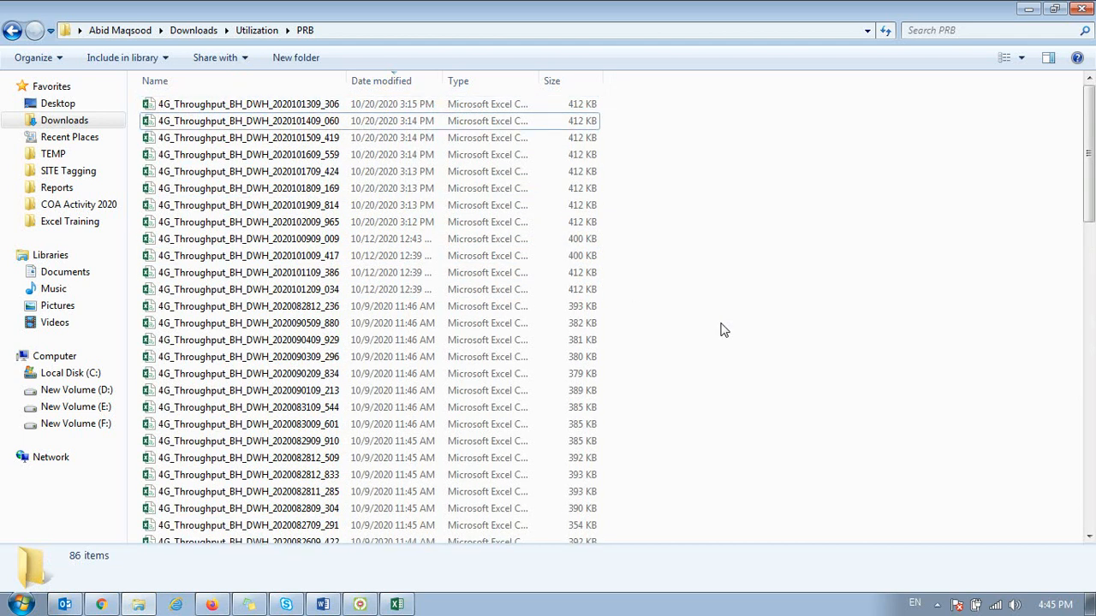
{"action": "key", "text": "Down"}
{"action": "key", "text": "Up"}
{"action": "key", "text": "Up"}
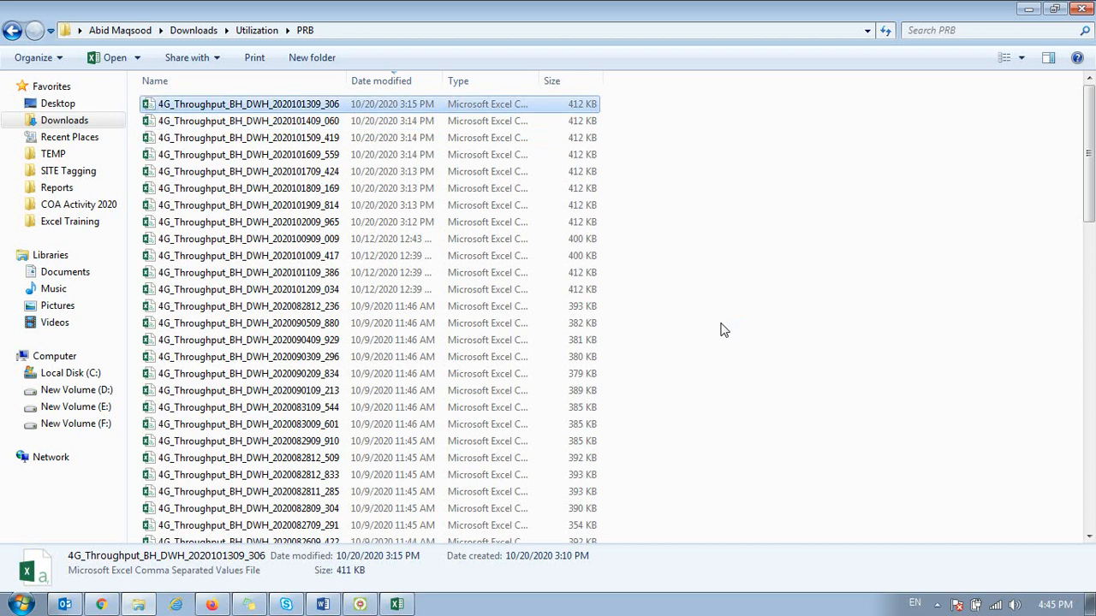
{"action": "key", "text": "shift+Down"}
{"action": "key", "text": "shift+End"}
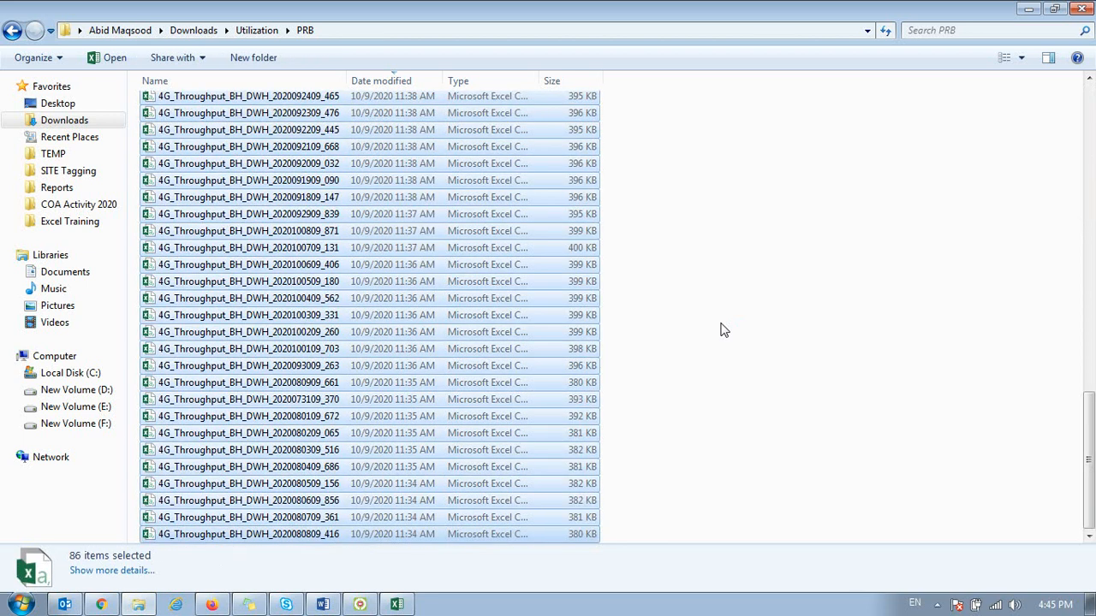
{"action": "scroll", "coordinate": [698, 332], "scroll_direction": "up", "scroll_amount": 20}
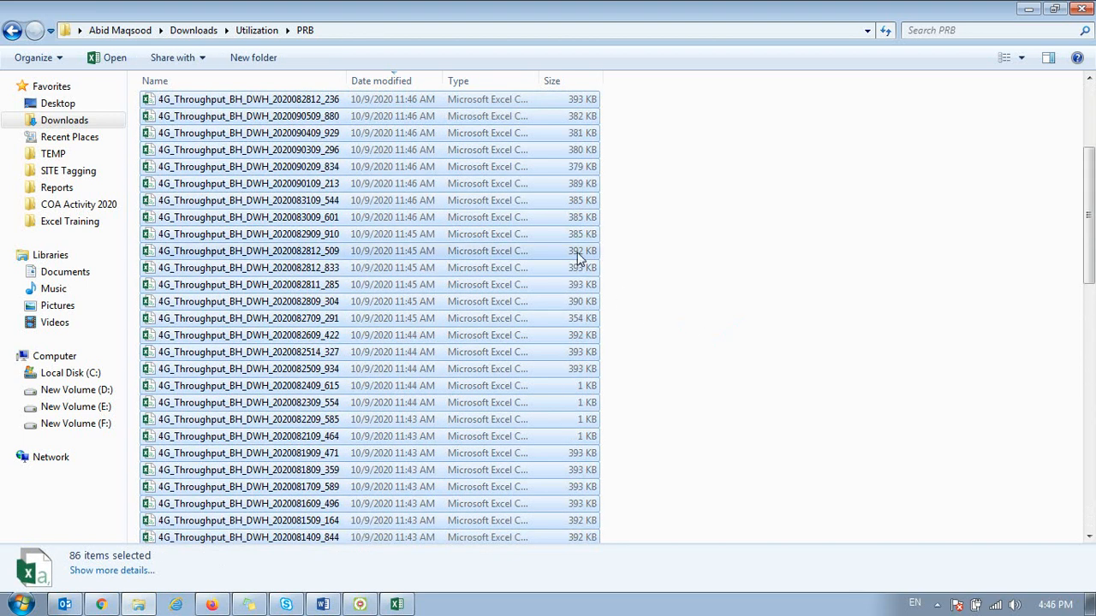
Step: Go up to the Utilization folder and select the PRB workbook to check its file size
{"action": "key", "text": "alt+Tab"}
{"action": "key", "text": "alt+Tab"}
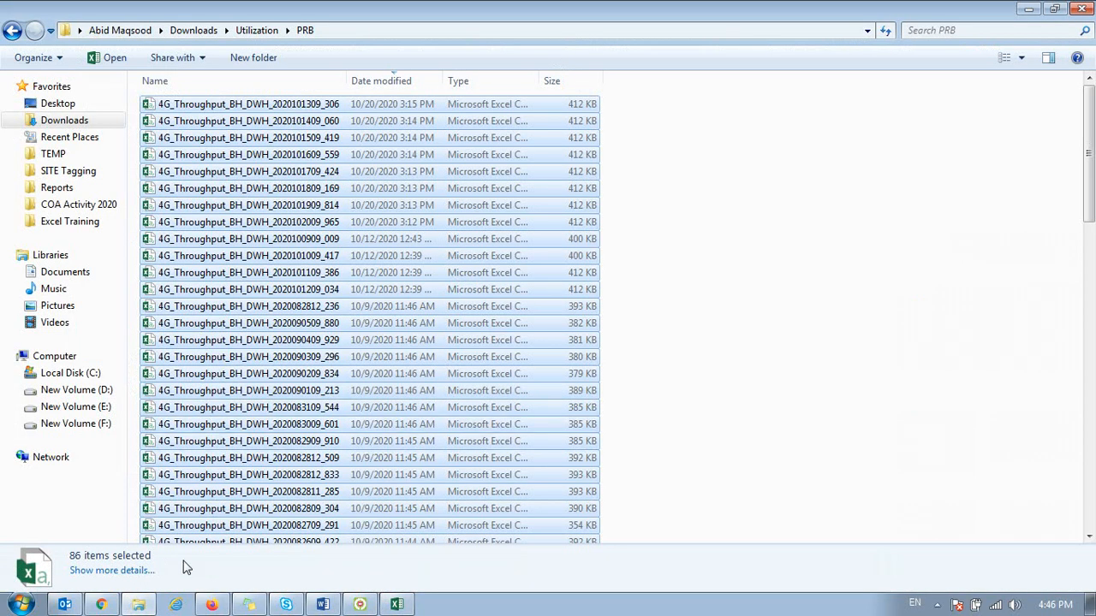
{"action": "left_click", "coordinate": [272, 31]}
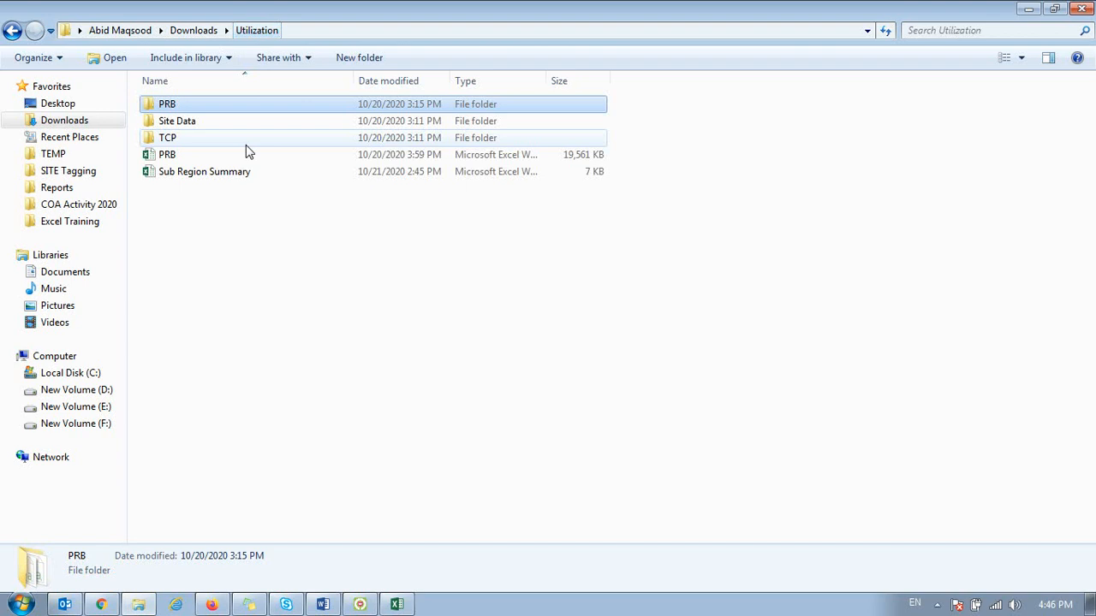
{"action": "left_click", "coordinate": [180, 156]}
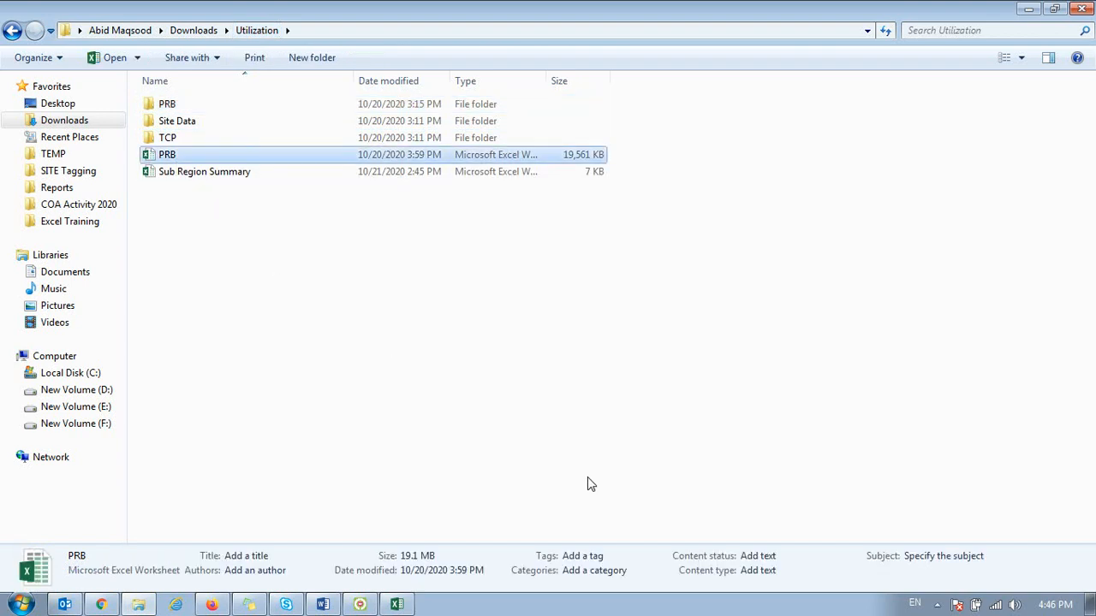
{"action": "key", "text": "Down"}
{"action": "key", "text": "Return"}
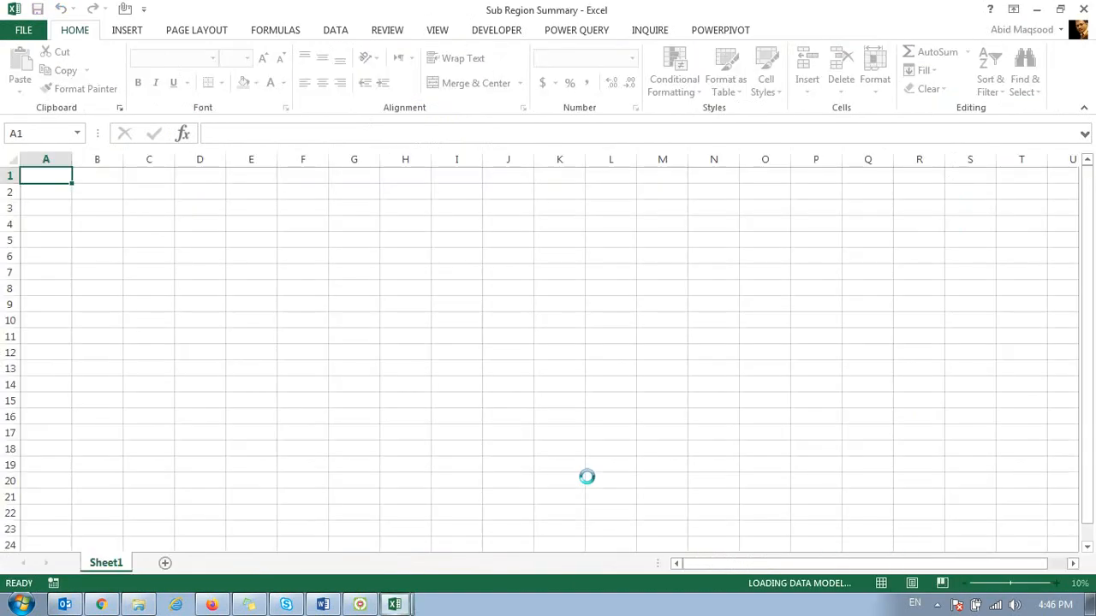
{"action": "left_click", "coordinate": [1083, 10]}
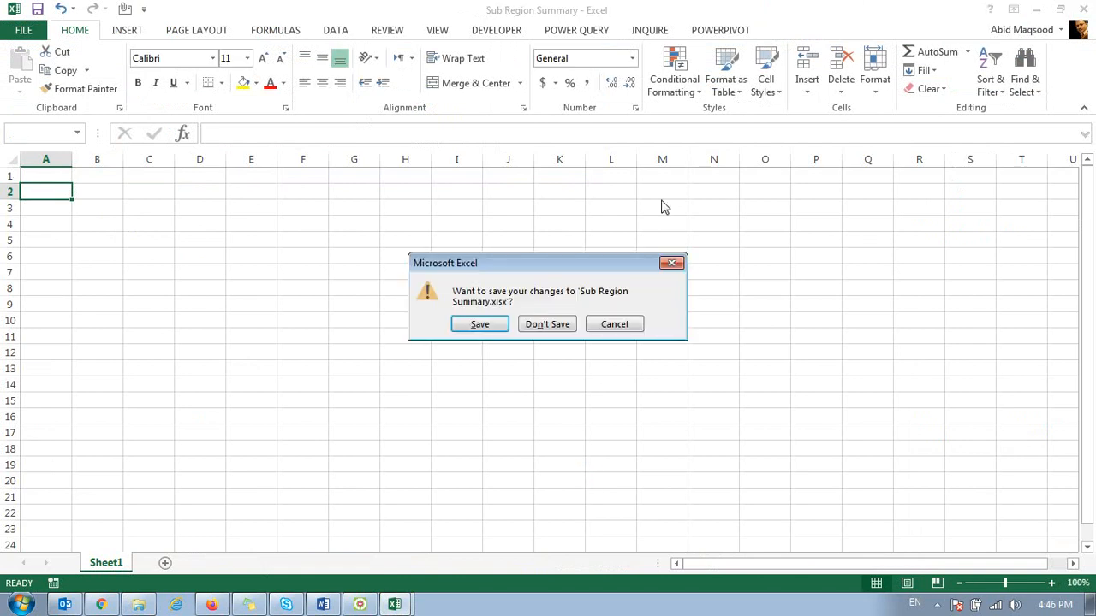
{"action": "left_click", "coordinate": [531, 325]}
{"action": "key", "text": "alt+Tab"}
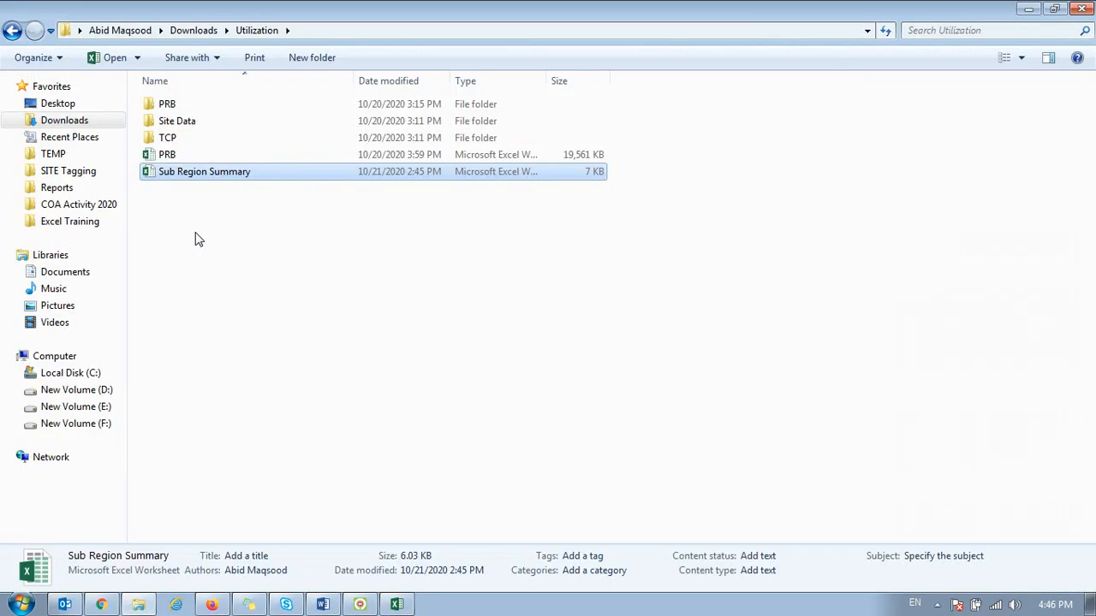
Step: Open the PRB workbook and examine the PRB sheet's PivotTable of average downlink PRB utilization across its date columns and grand total
{"action": "double_click", "coordinate": [191, 154]}
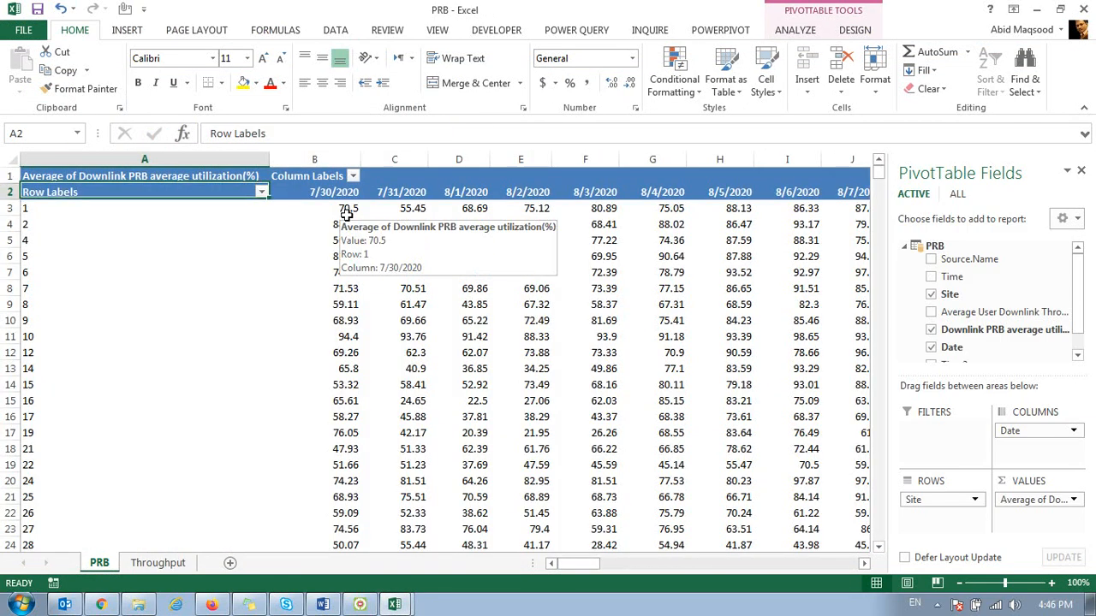
{"action": "left_click", "coordinate": [346, 215]}
{"action": "key", "text": "Up"}
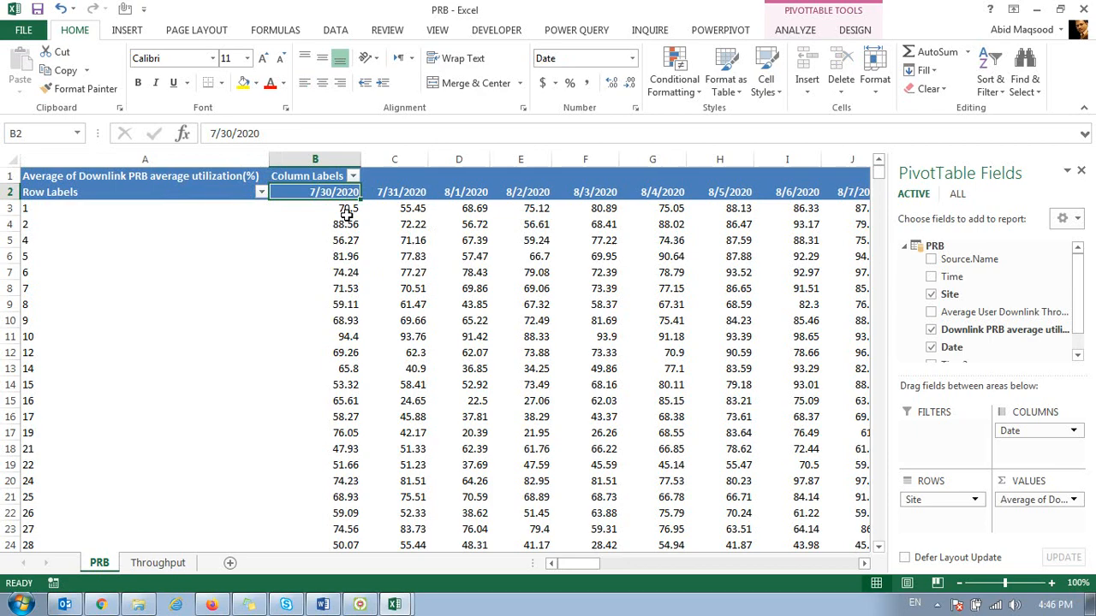
{"action": "key", "text": "ctrl+Right"}
{"action": "key", "text": "Down"}
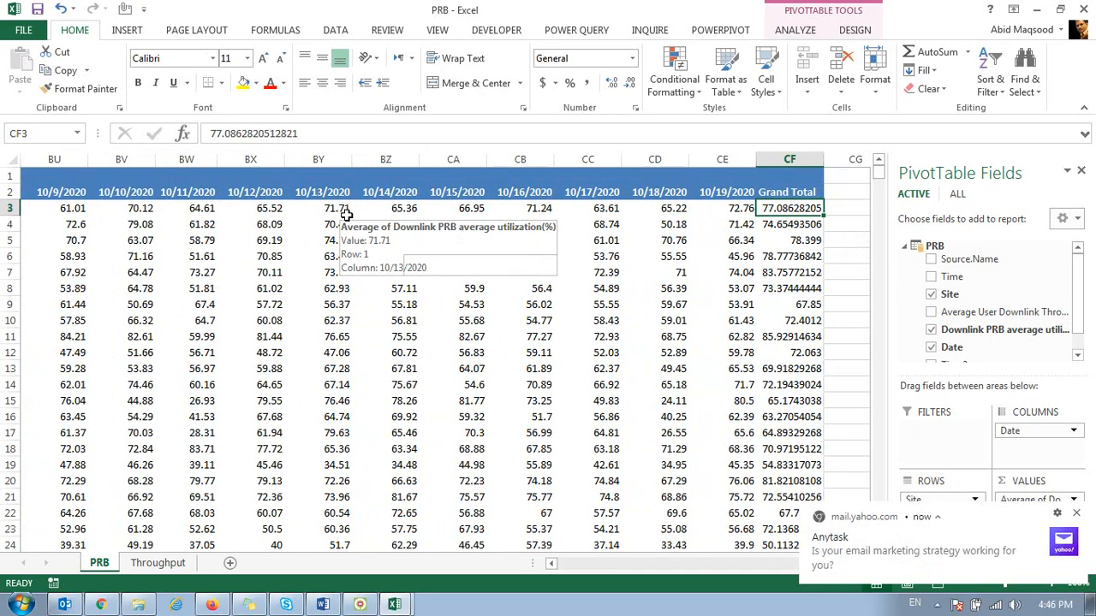
{"action": "key", "text": "ctrl+Left"}
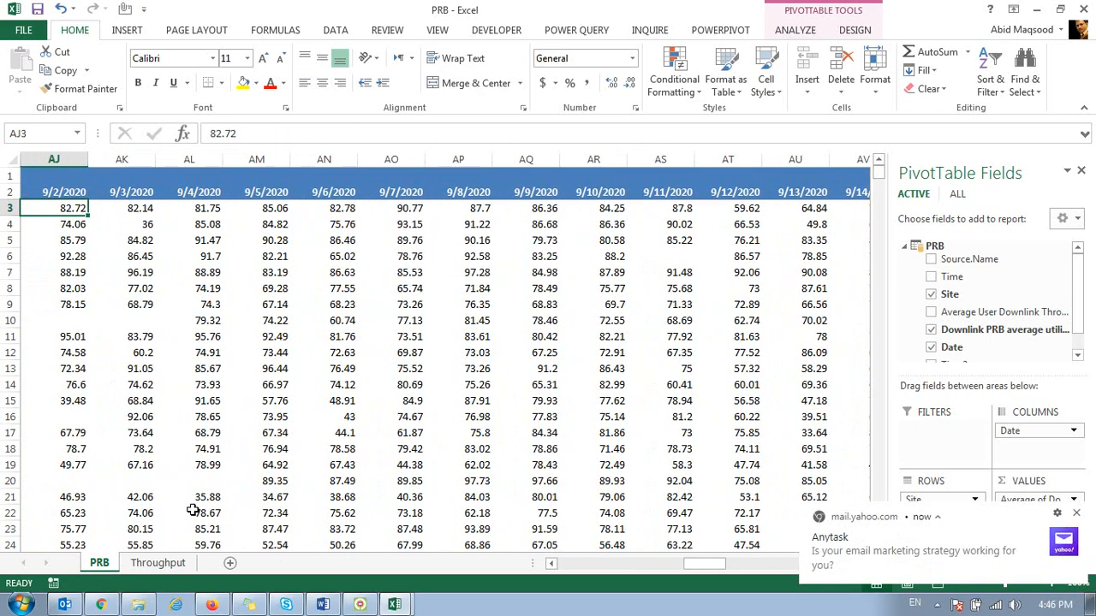
Step: Show the Throughput sheet from its first cell to view the average user downlink throughput PivotTable, dismissing the mail notification
{"action": "left_click", "coordinate": [159, 563]}
{"action": "left_click", "coordinate": [1077, 514]}
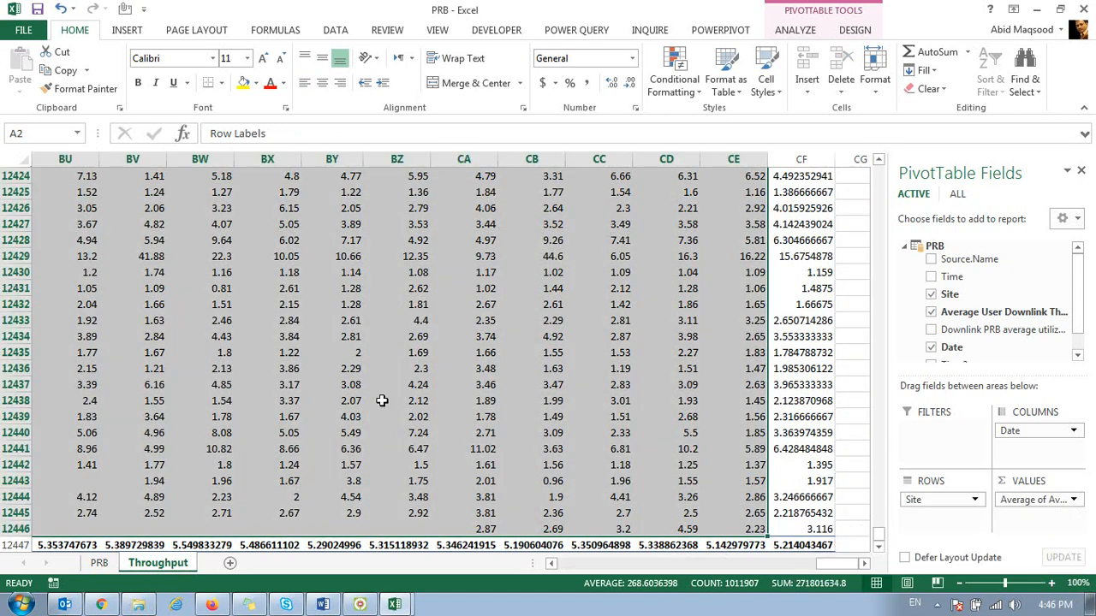
{"action": "key", "text": "ctrl+Home"}
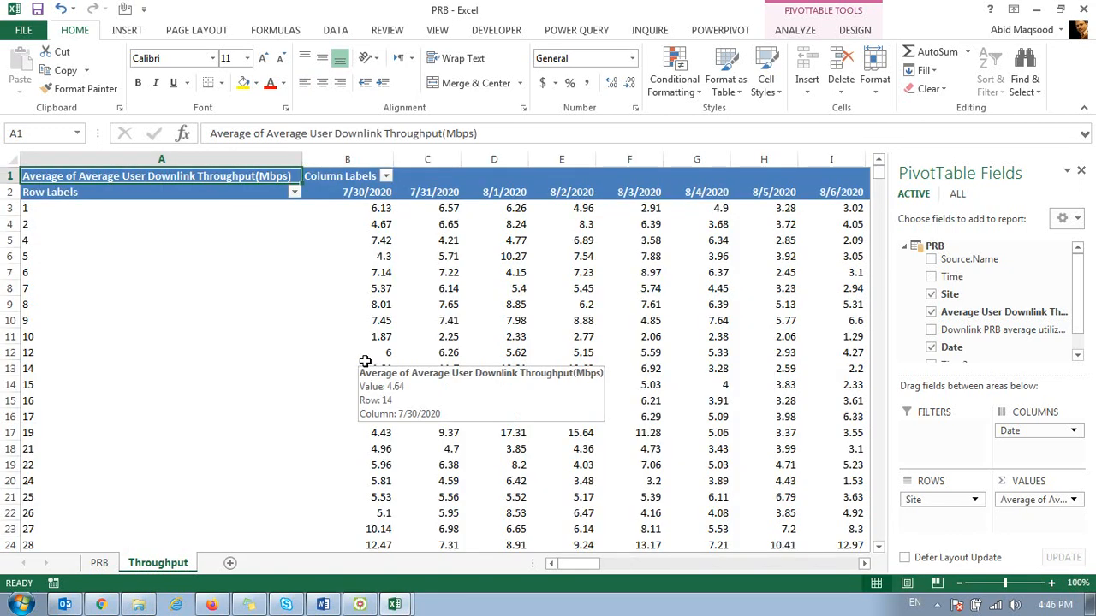
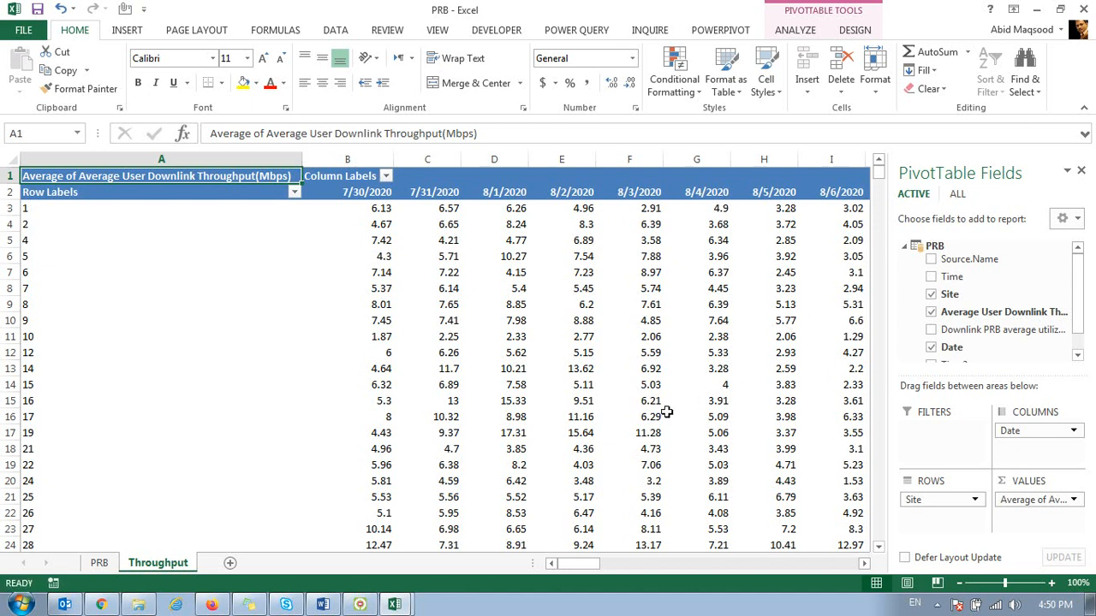
Step: Switch to File Explorer and open the PowerPivot folder inside the C Drive folder on New Volume (D:)
{"action": "mouse_move", "coordinate": [666, 413]}
{"action": "left_click", "coordinate": [450, 21]}
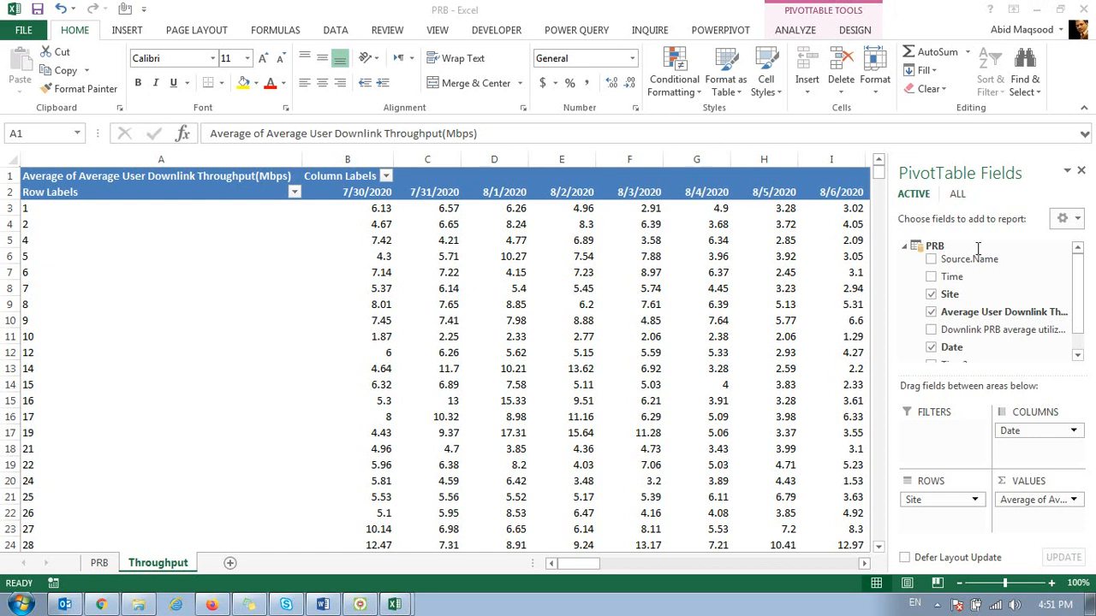
{"action": "left_click", "coordinate": [101, 604]}
{"action": "left_click", "coordinate": [138, 605]}
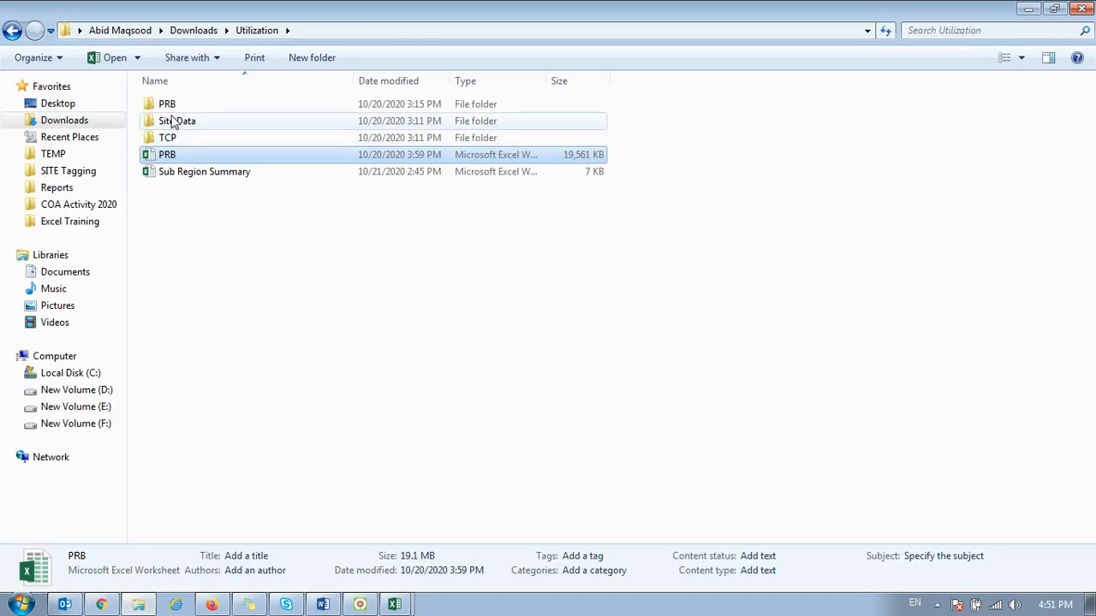
{"action": "left_click", "coordinate": [79, 391]}
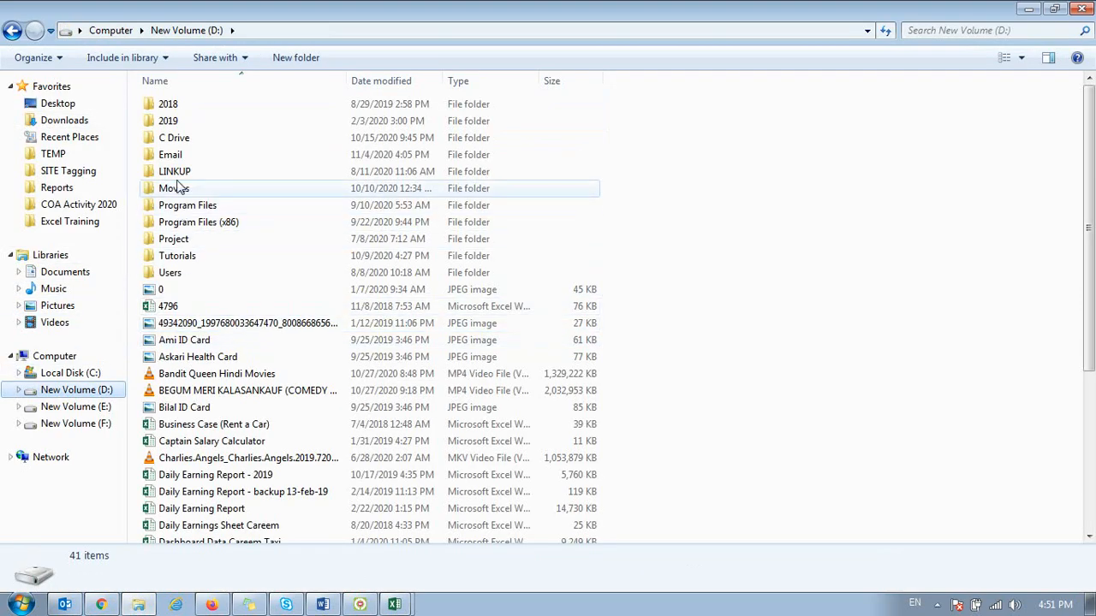
{"action": "double_click", "coordinate": [173, 140]}
{"action": "scroll", "coordinate": [208, 399], "scroll_direction": "down", "scroll_amount": 3}
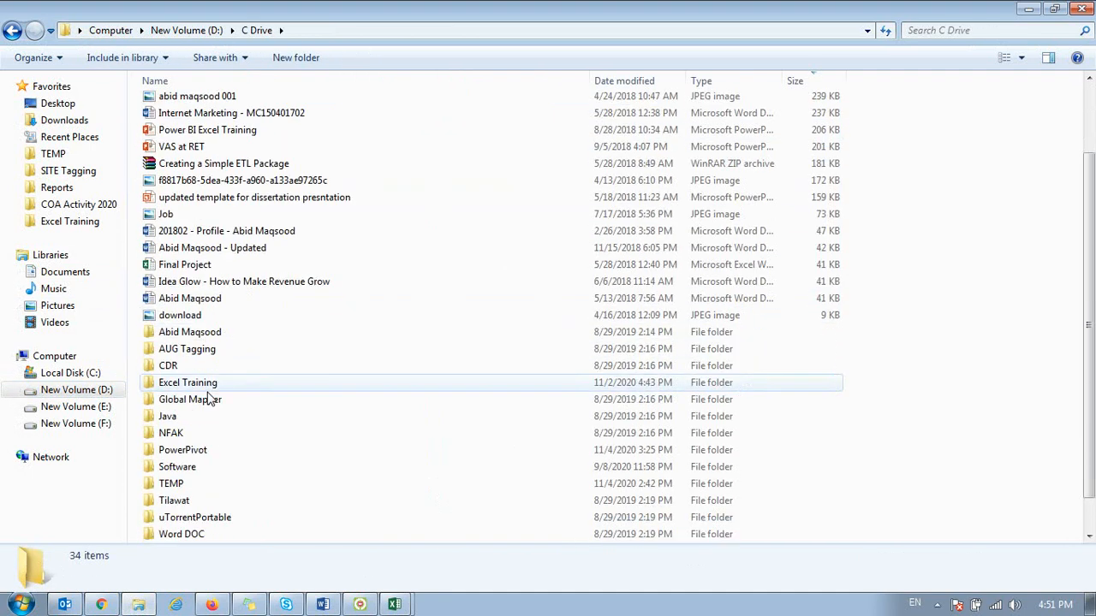
{"action": "double_click", "coordinate": [199, 450]}
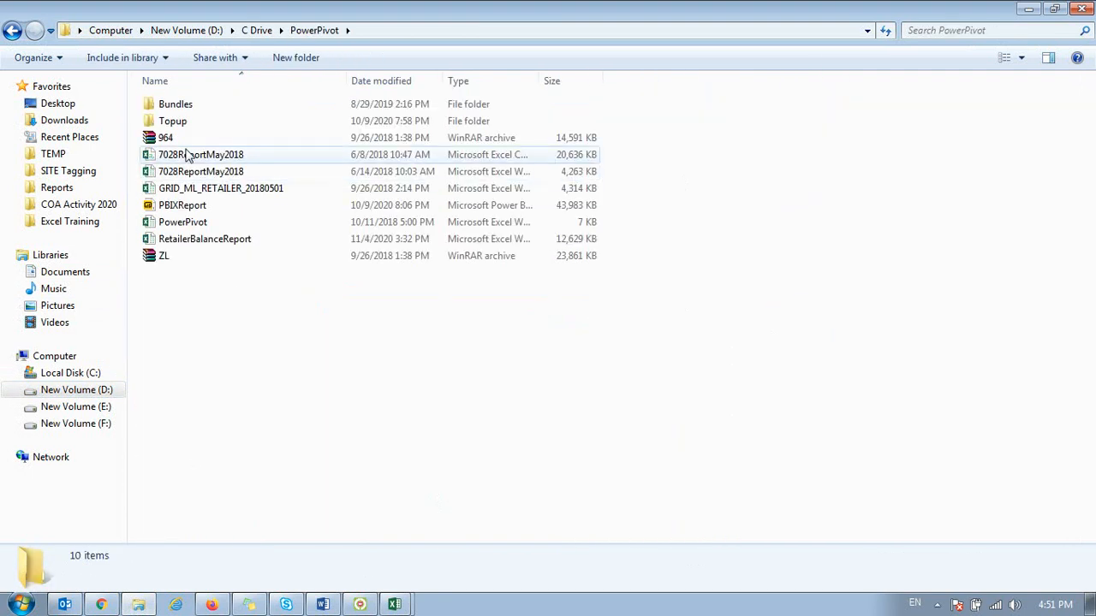
Step: Send the 964 and ZL archives and the RetailerBalanceReport workbook together to the Excel Training group in WhatsApp Web
{"action": "left_click", "coordinate": [175, 138]}
{"action": "left_click", "coordinate": [175, 239], "text": "ctrl"}
{"action": "left_click", "coordinate": [177, 255], "text": "ctrl"}
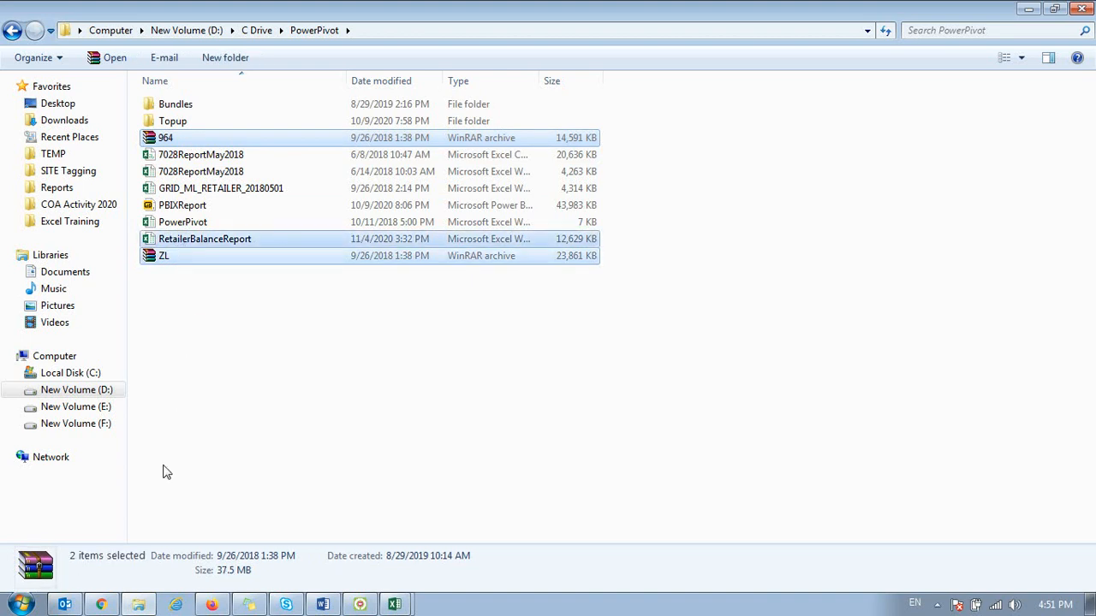
{"action": "left_click", "coordinate": [101, 605]}
{"action": "left_click", "coordinate": [82, 14]}
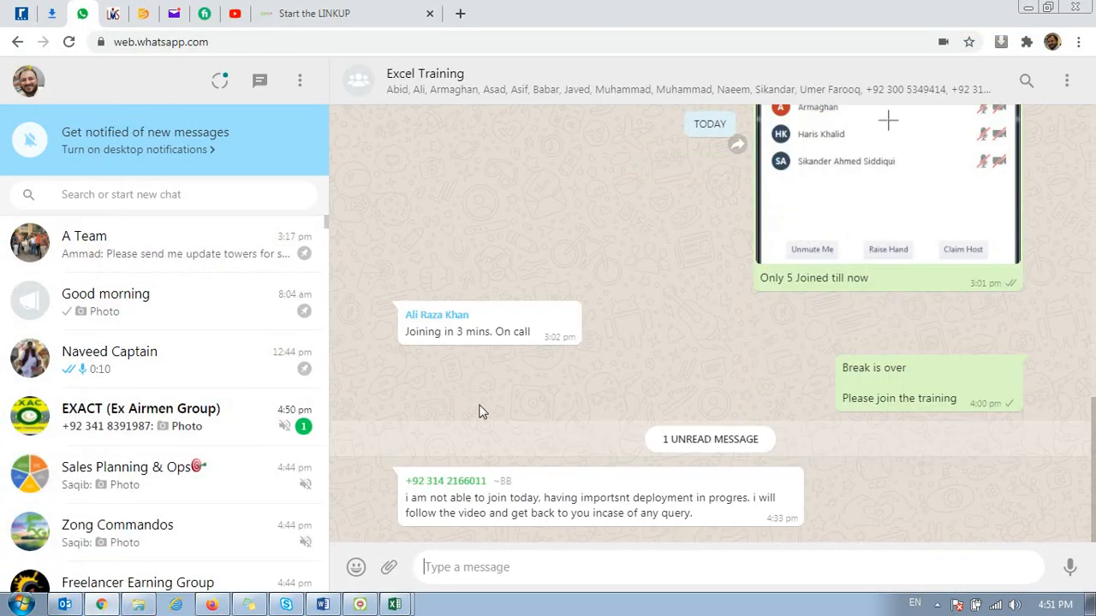
{"action": "key", "text": "alt+Tab"}
{"action": "key", "text": "alt+Tab"}
{"action": "left_click_drag", "start_coordinate": [337, 256], "coordinate": [592, 470]}
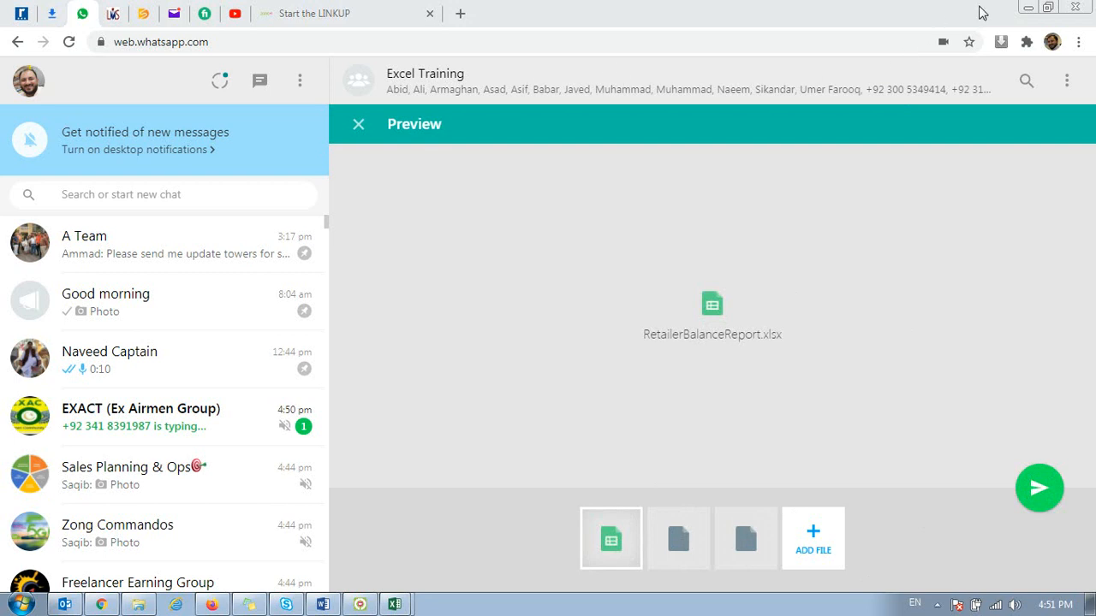
{"action": "left_click", "coordinate": [1044, 488]}
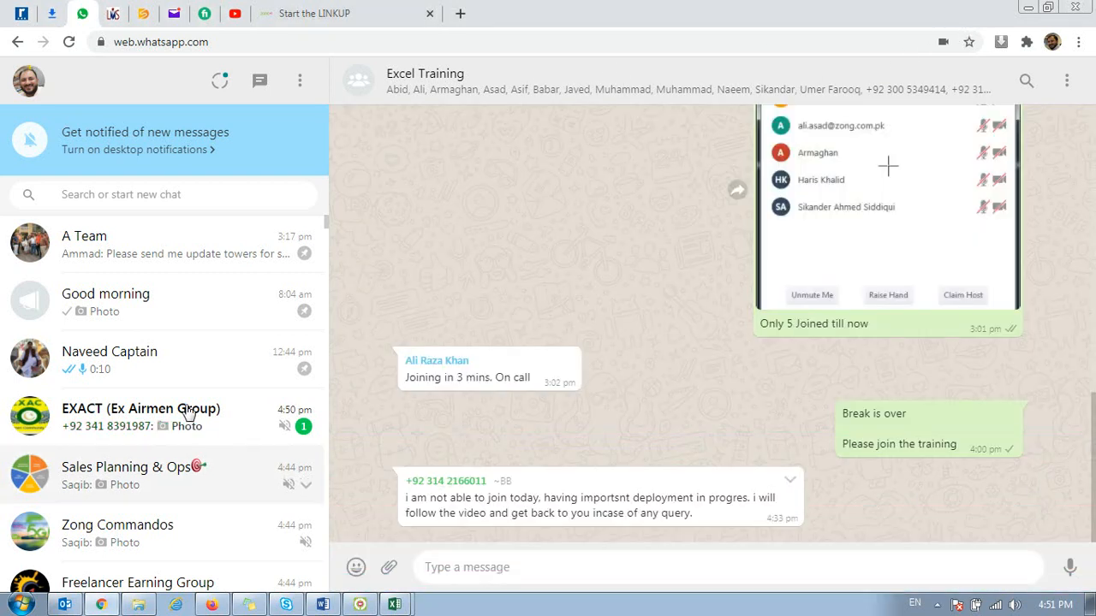
Step: Switch back to Excel and bring up the PowerPivot workbook with its blank PivotTable on Sheet1
{"action": "key", "text": "alt+Tab"}
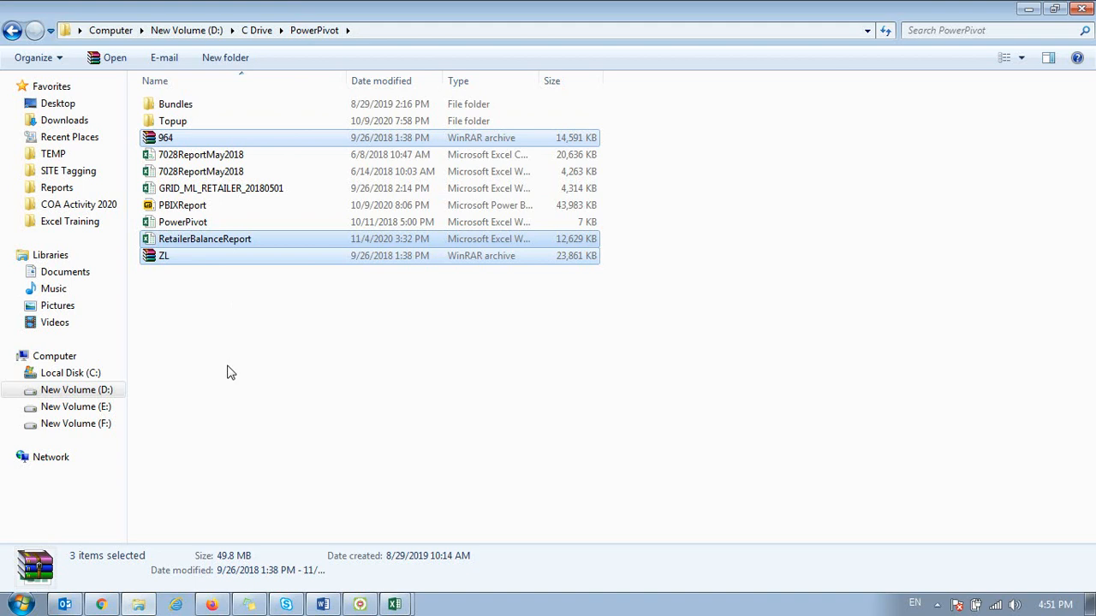
{"action": "left_click", "coordinate": [64, 604]}
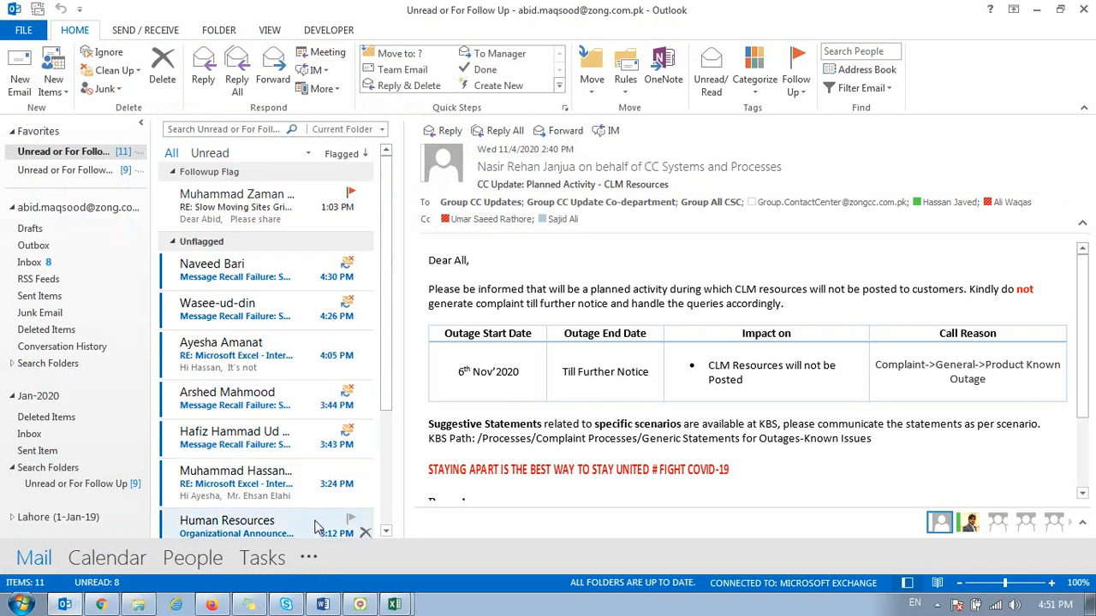
{"action": "left_click", "coordinate": [394, 604]}
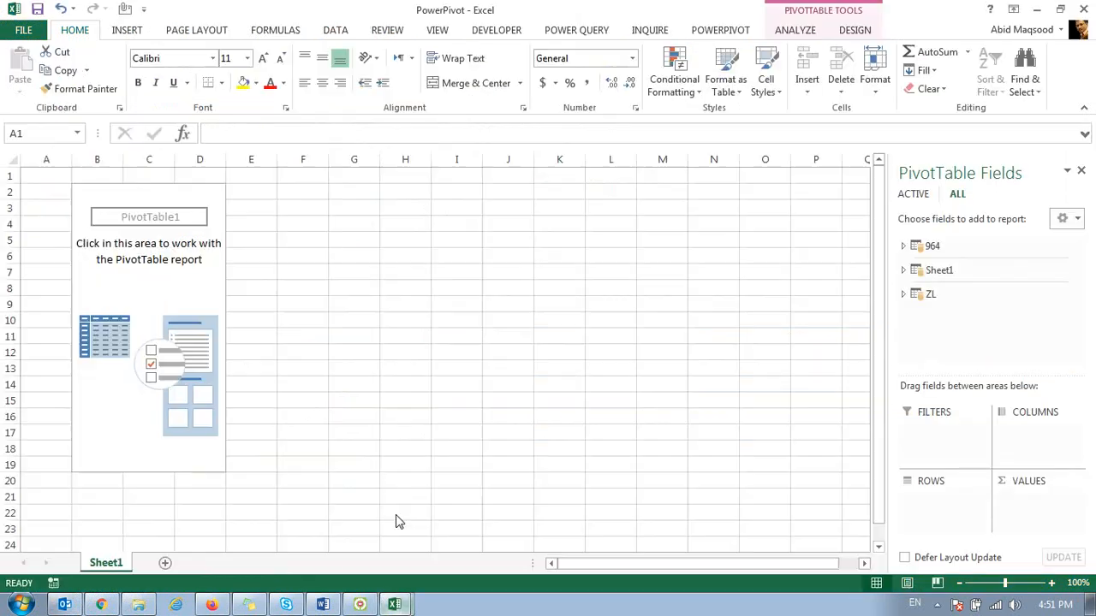